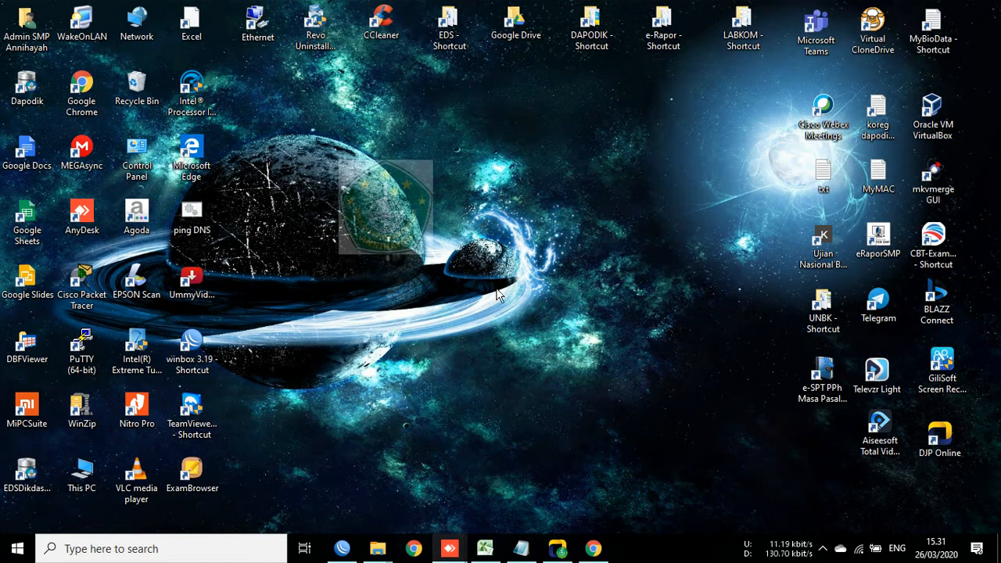
Step: Restore the e-rapor notes in Notepad and highlight the heading and point 1 about login
click(526, 550)
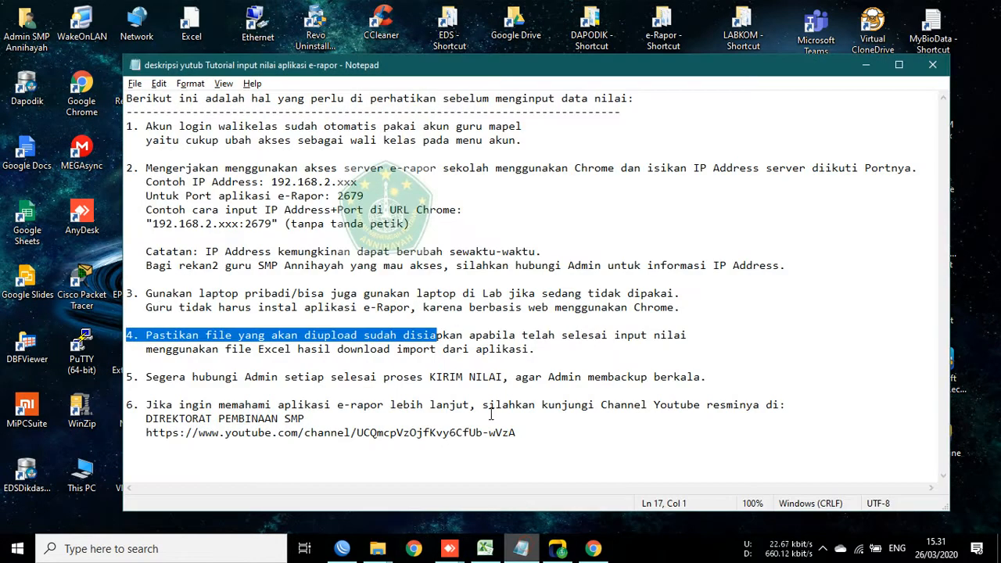
click(489, 179)
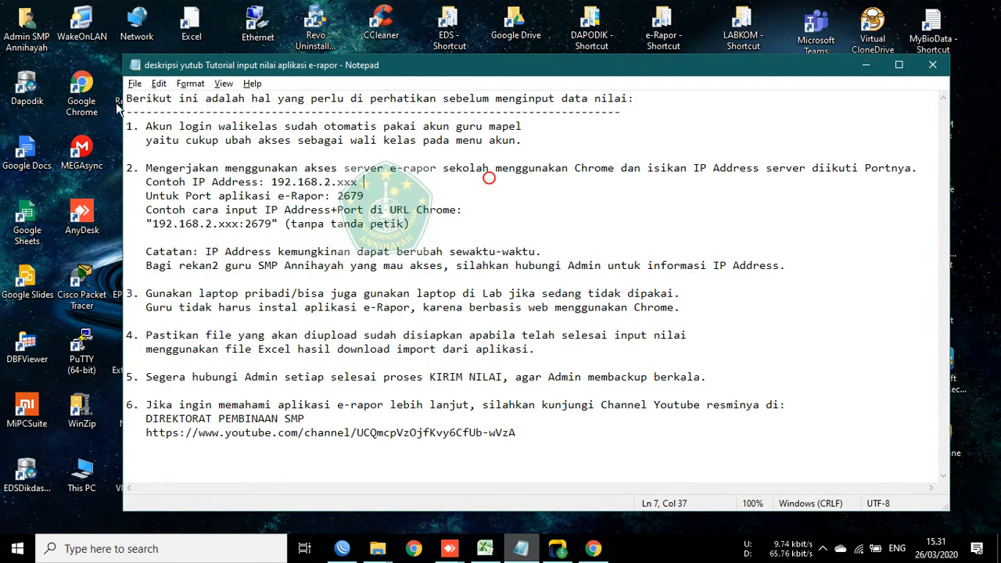
drag(127, 99, 662, 451)
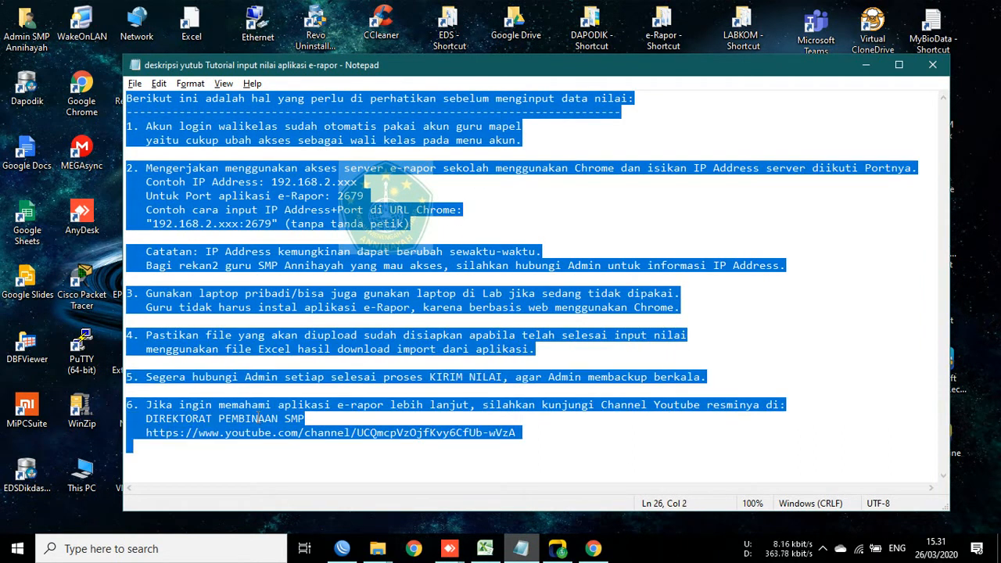
click(152, 450)
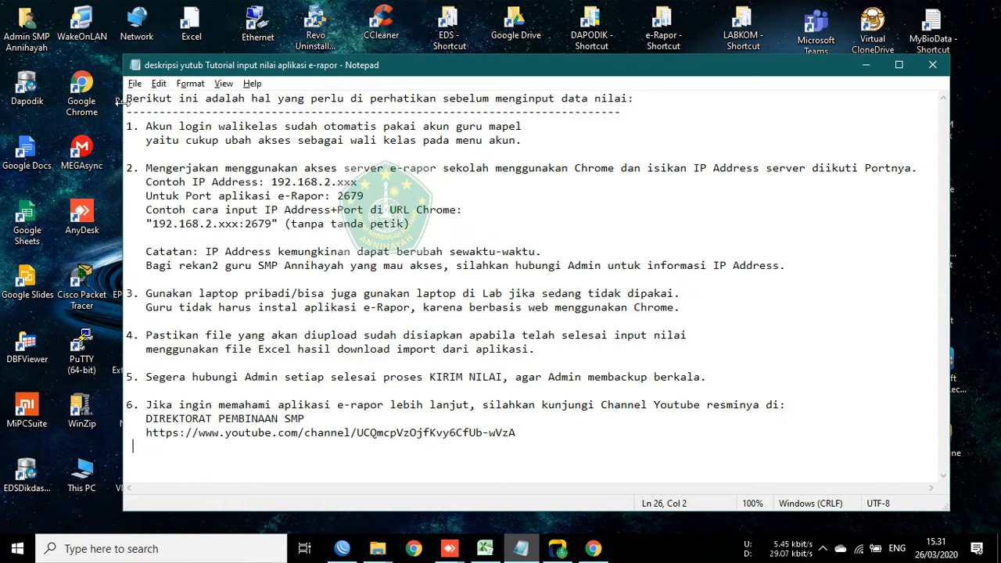
drag(131, 102, 710, 443)
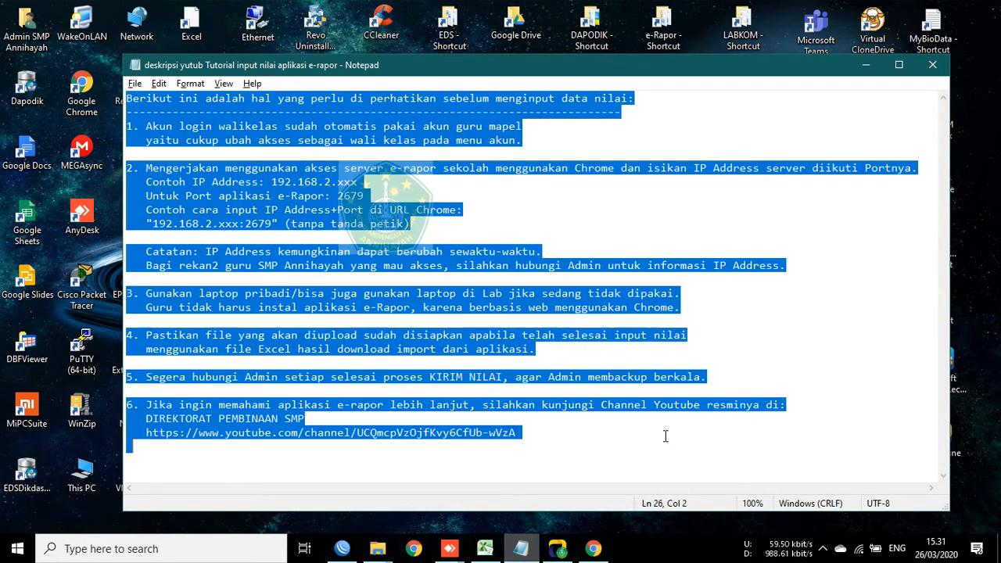
click(132, 153)
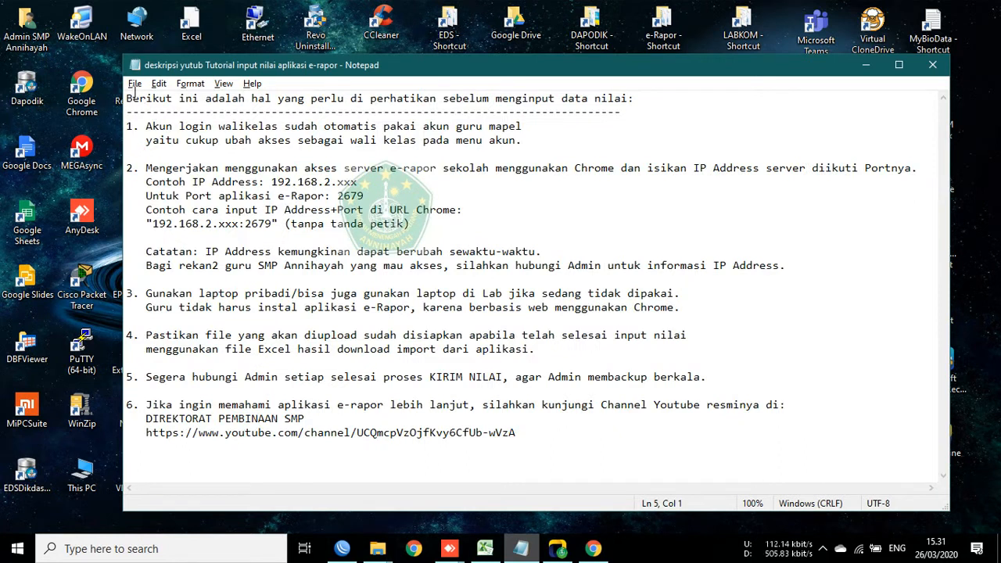
drag(129, 100, 732, 450)
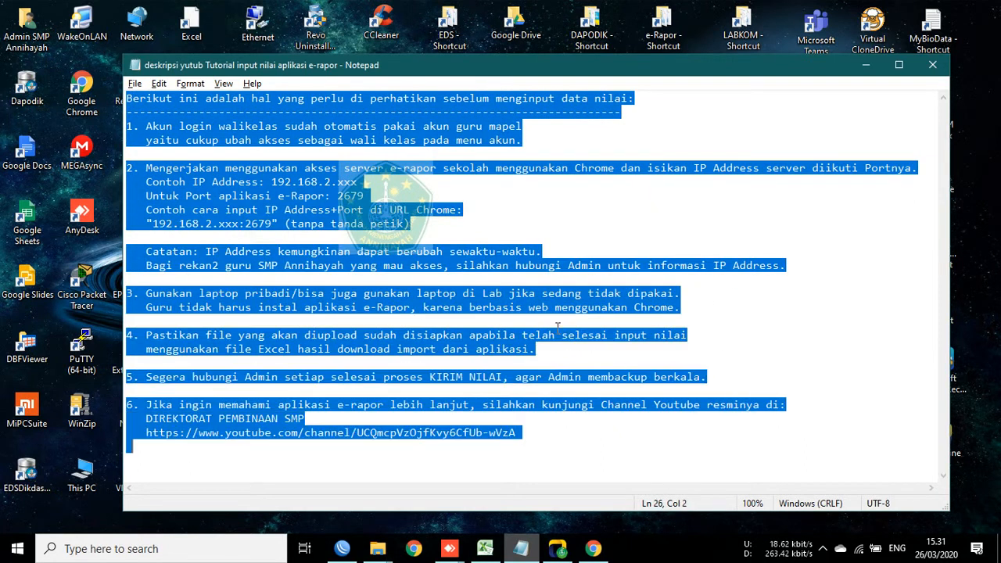
click(208, 151)
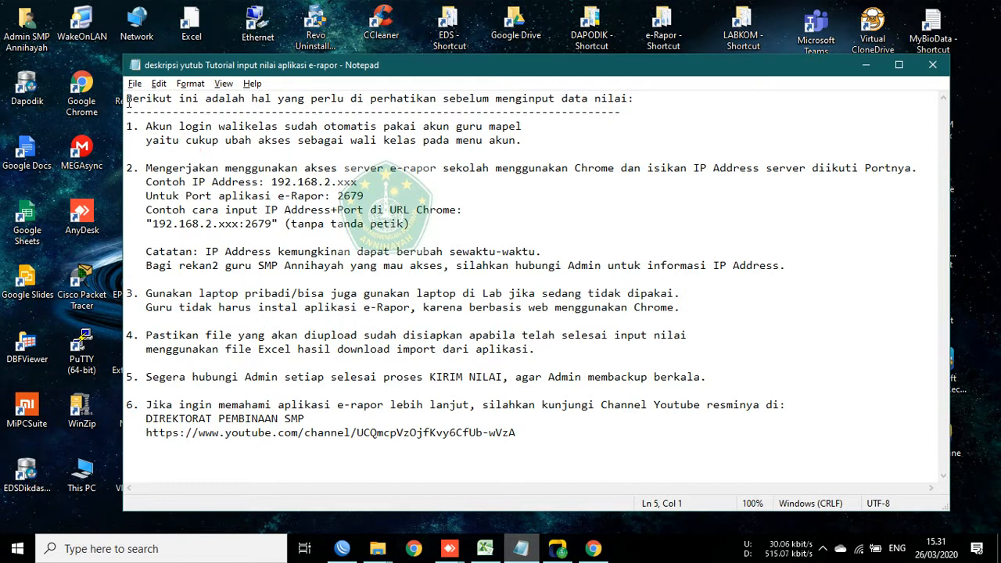
drag(128, 99, 548, 147)
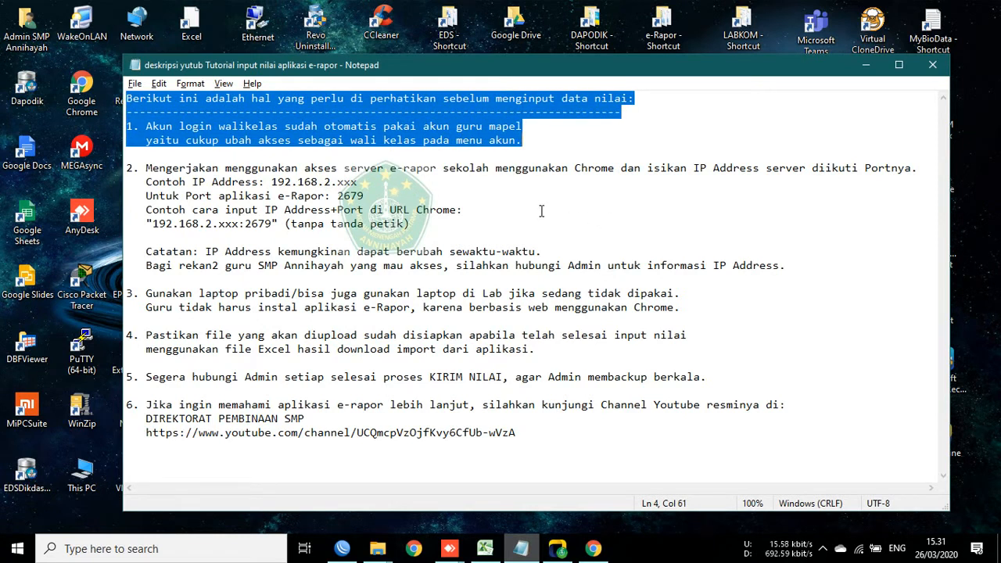
click(233, 241)
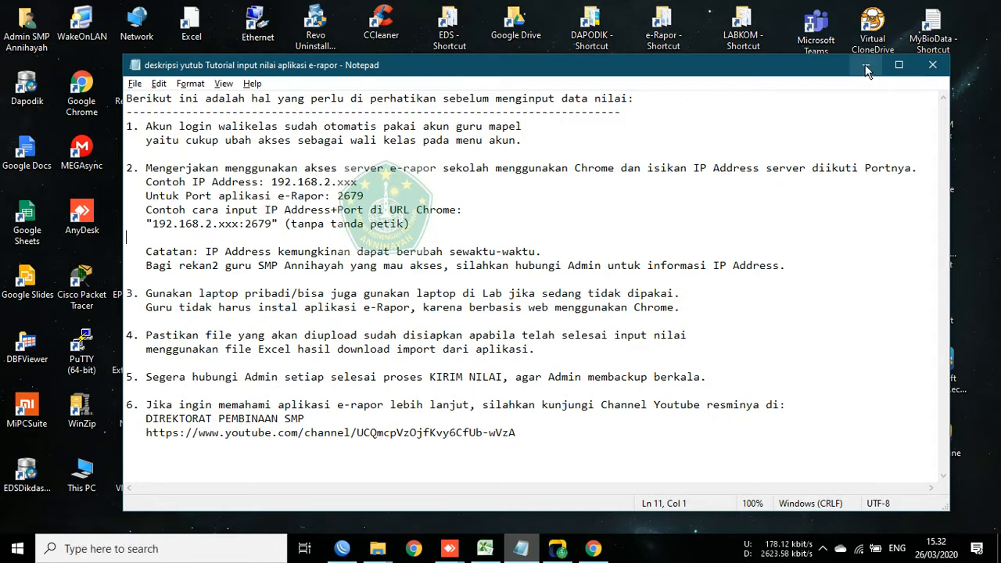
Step: Go through point 2's example IP address, IP and port line, and the Catatan note
click(514, 152)
click(493, 186)
click(527, 227)
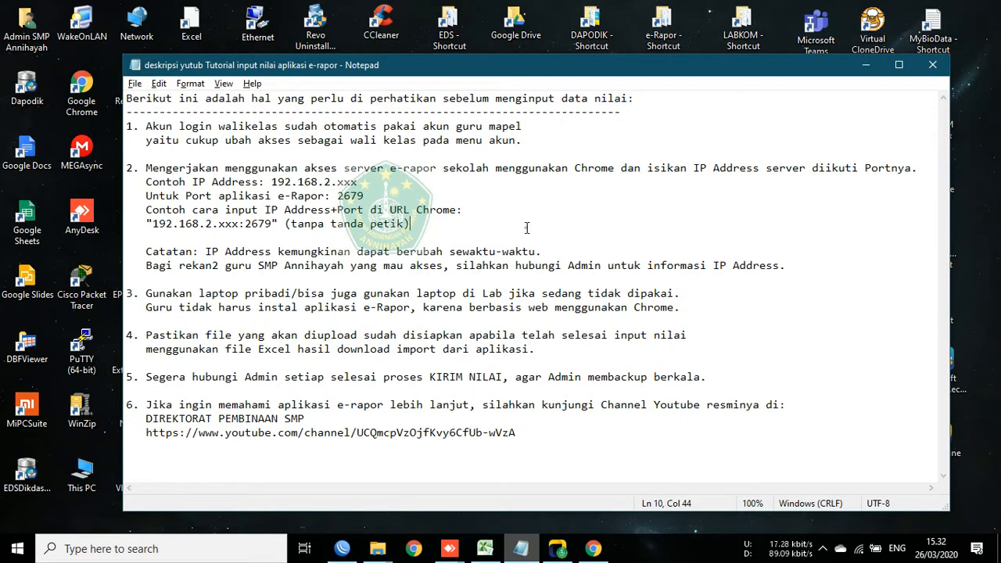
key(Down)
click(266, 235)
click(597, 252)
click(848, 264)
click(472, 280)
Step: Highlight the notes and point 6's channel name DIREKTORAT PEMBINAAN SMP
drag(128, 98, 699, 474)
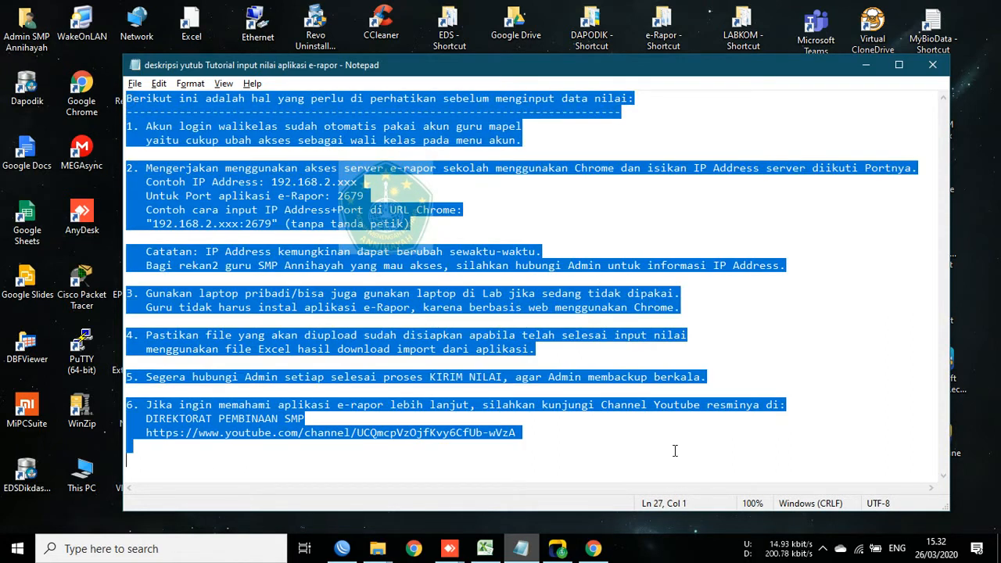
click(645, 430)
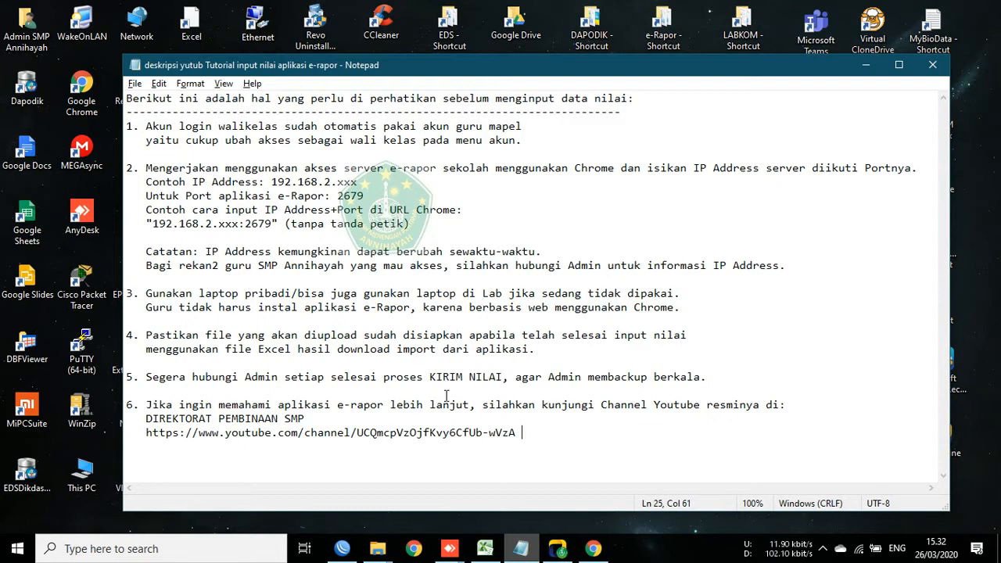
click(259, 391)
click(845, 404)
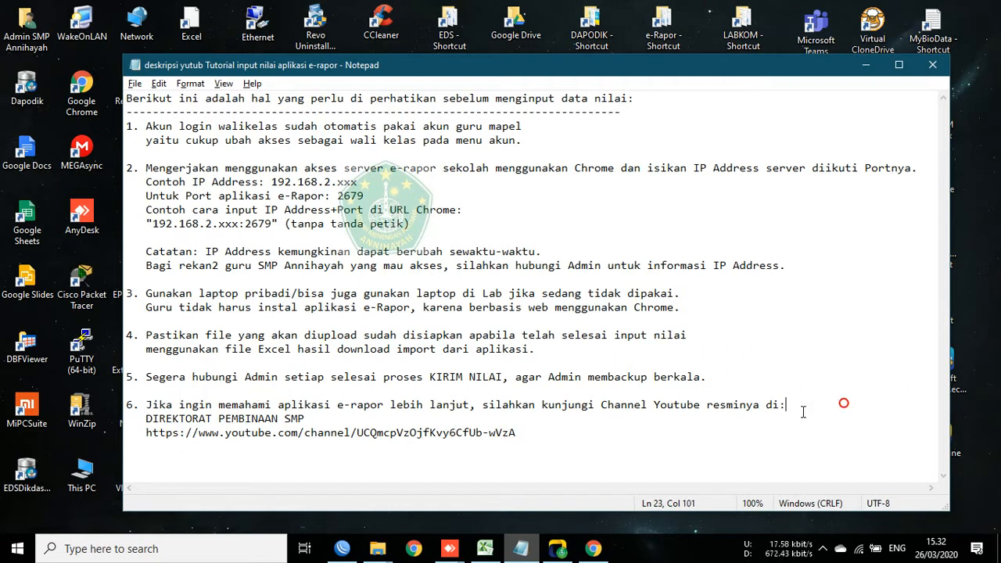
click(341, 420)
drag(146, 405, 340, 416)
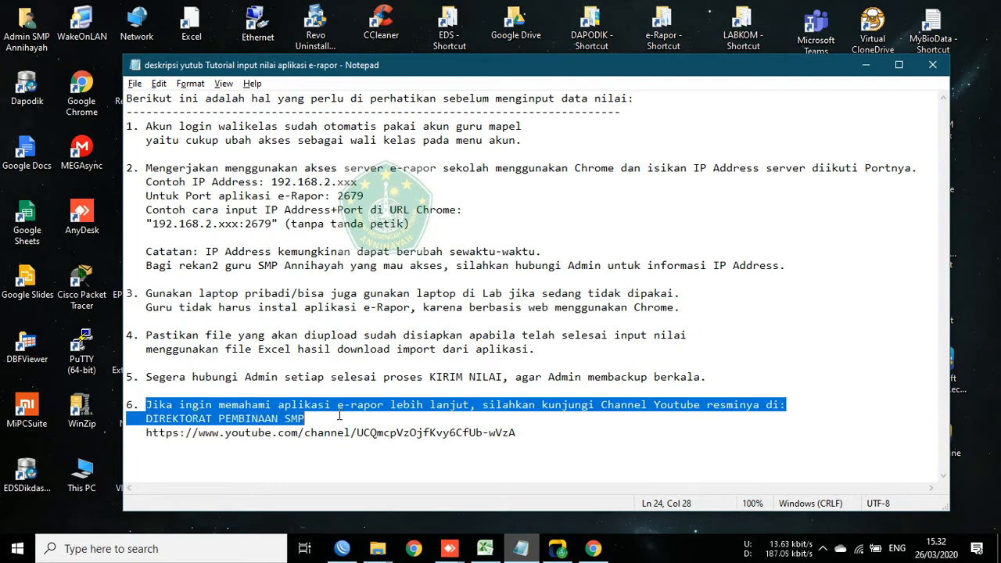
click(353, 424)
click(146, 419)
drag(146, 419, 304, 419)
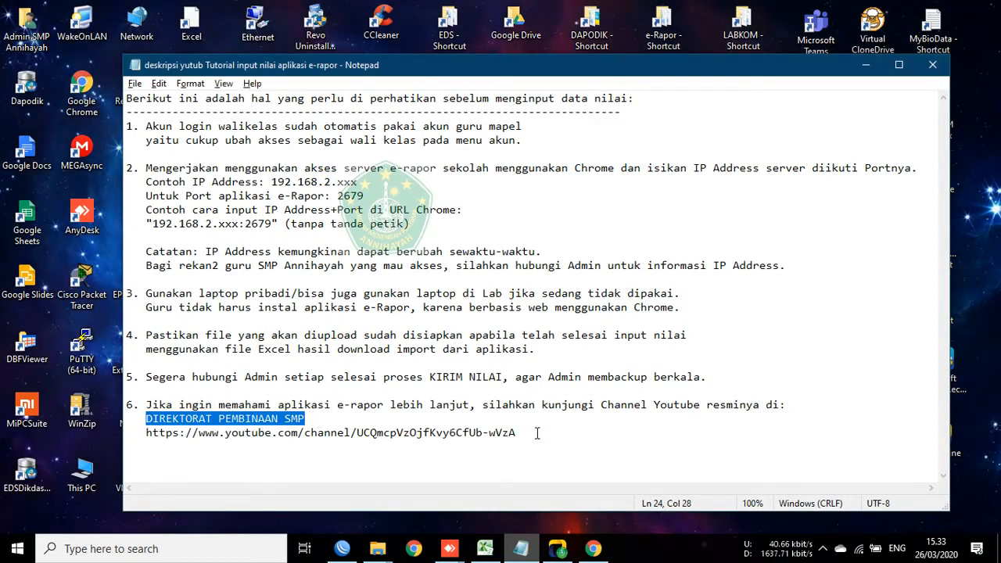
click(607, 353)
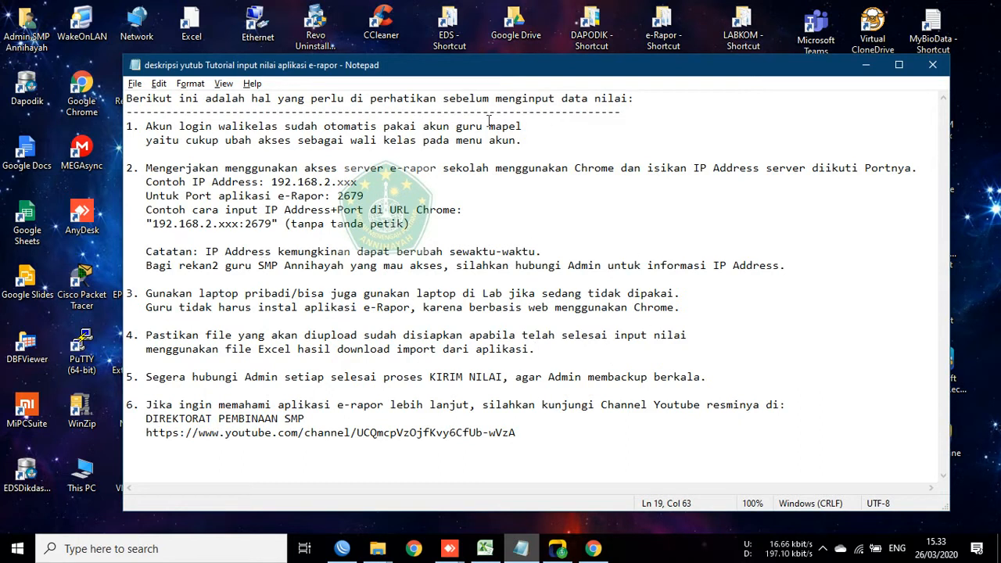
Step: Return to the line after point 1, then put the Notepad window away
click(140, 156)
click(174, 156)
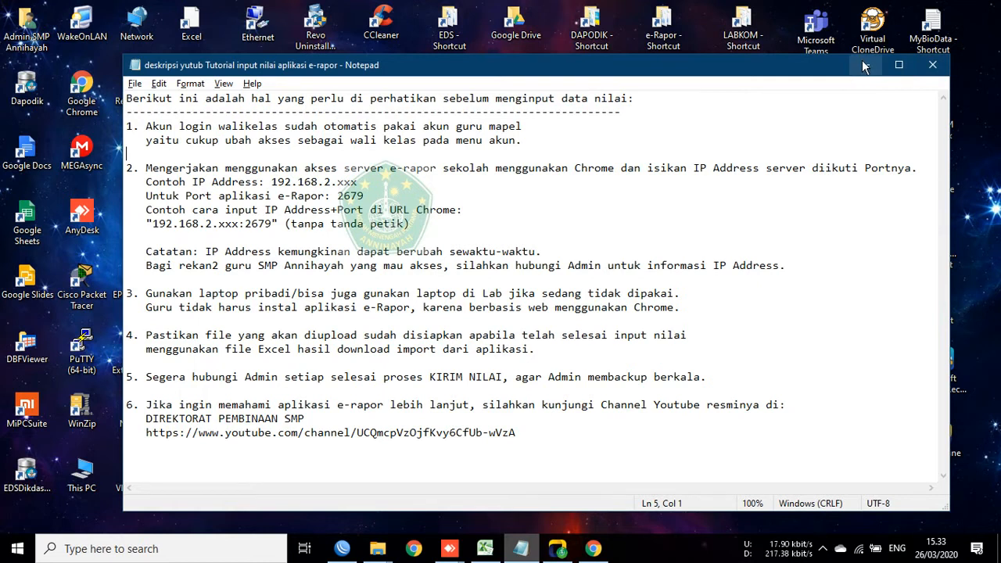
click(931, 66)
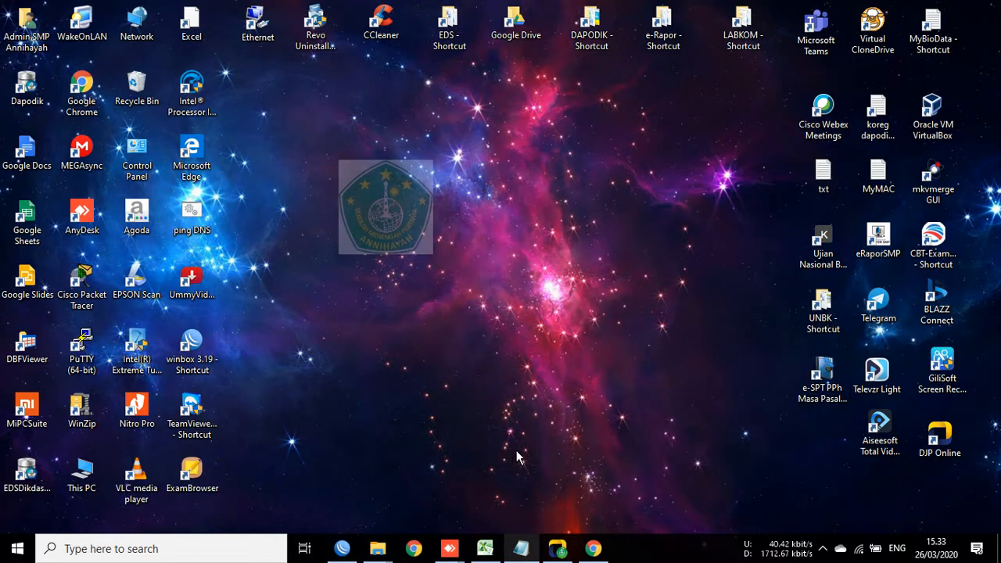
Step: Bring up the AnyDesk session window and reconnect the ended remote session
click(822, 548)
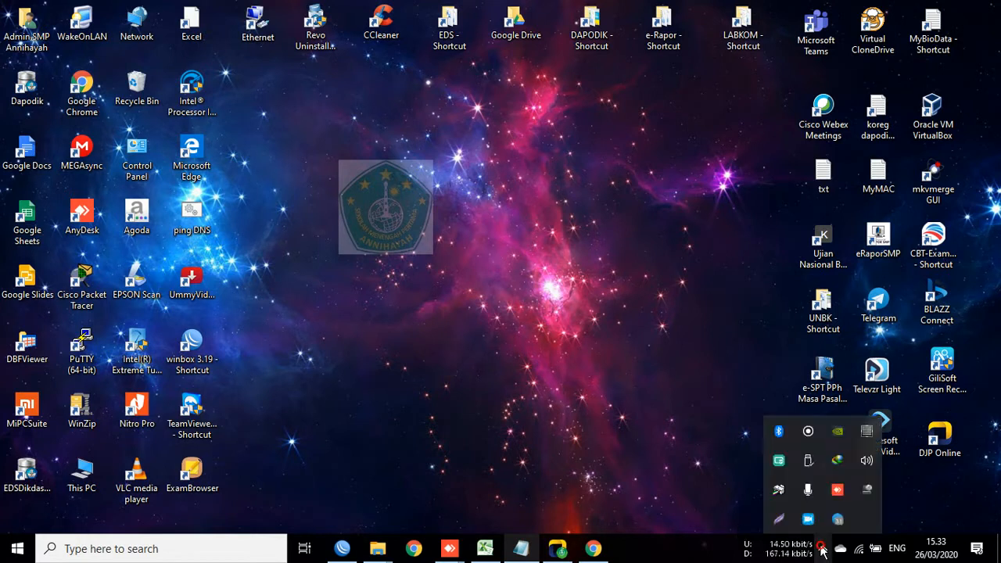
click(595, 521)
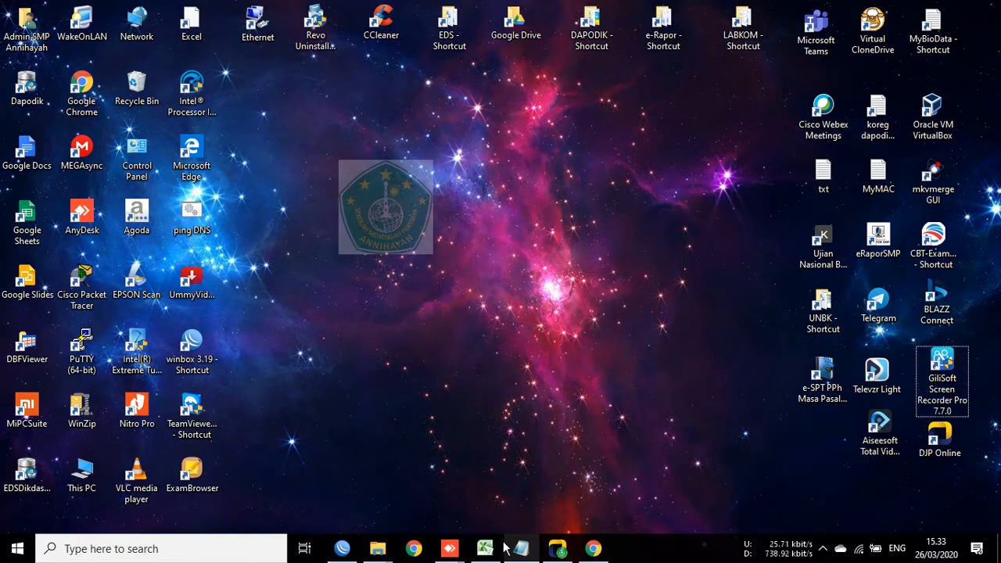
mouse_move(454, 554)
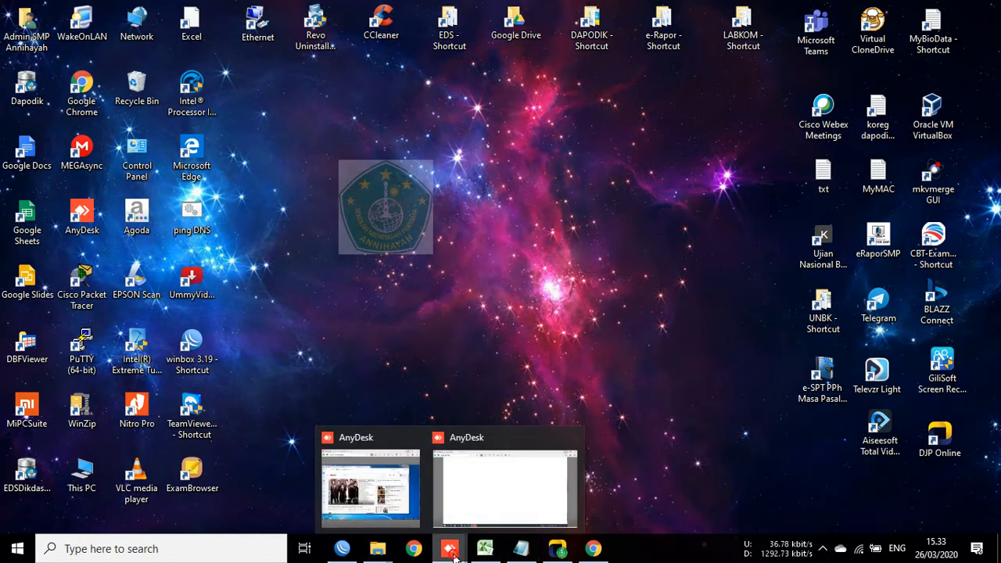
click(506, 521)
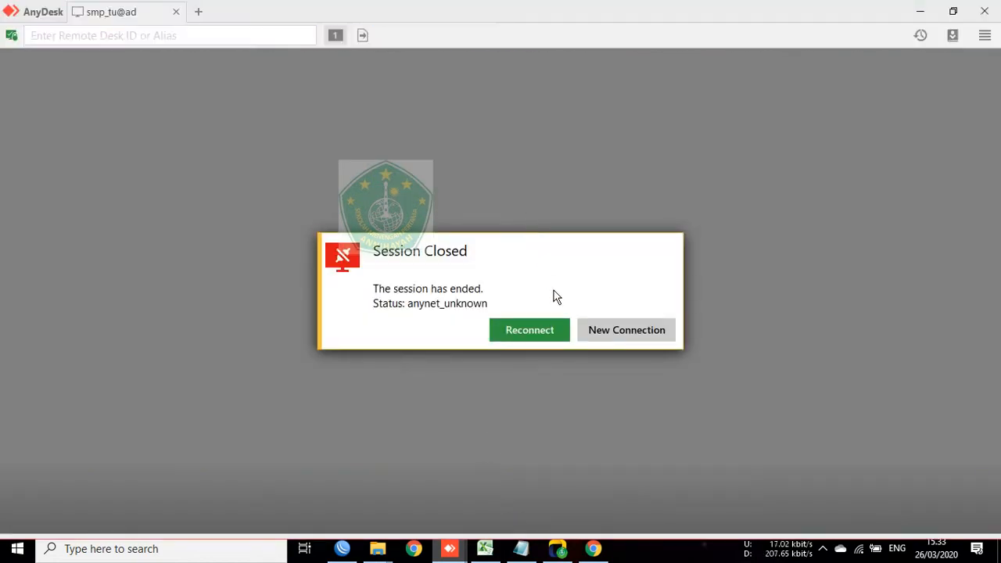
click(509, 322)
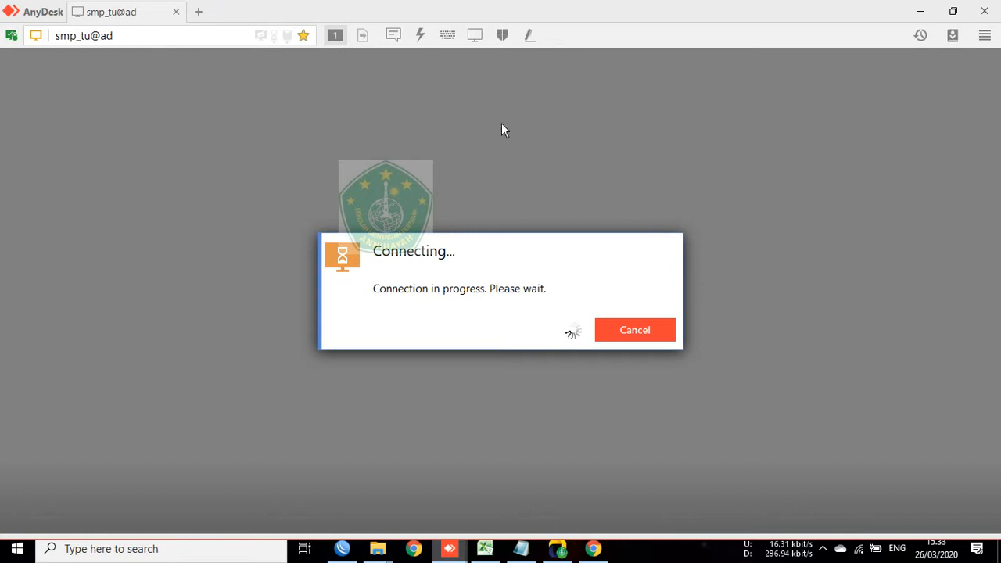
click(504, 43)
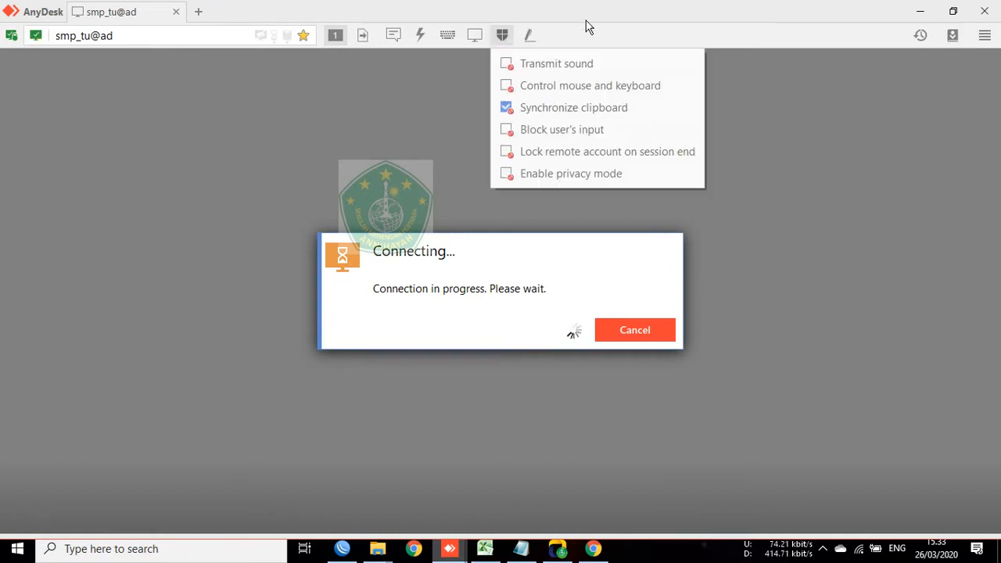
click(502, 41)
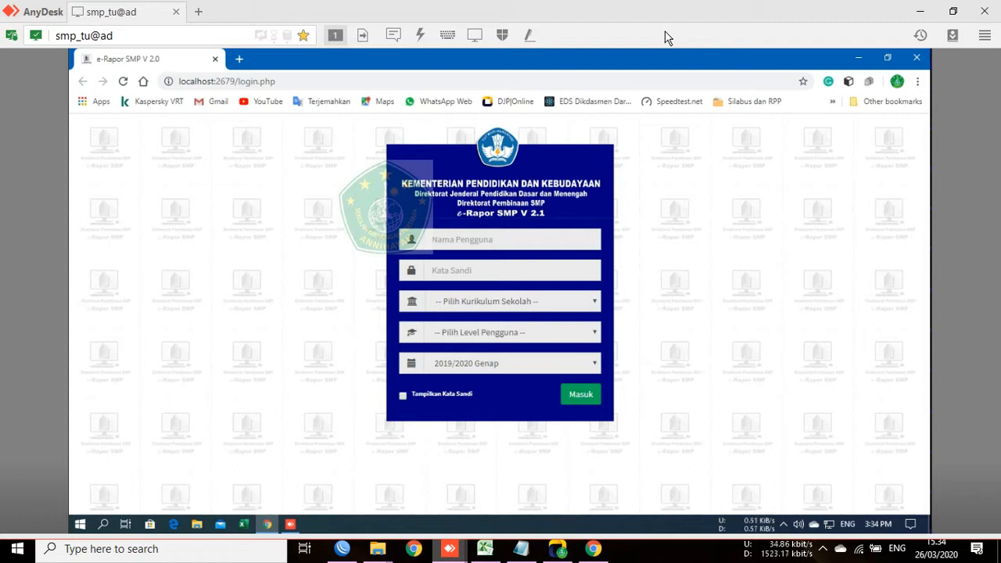
click(528, 243)
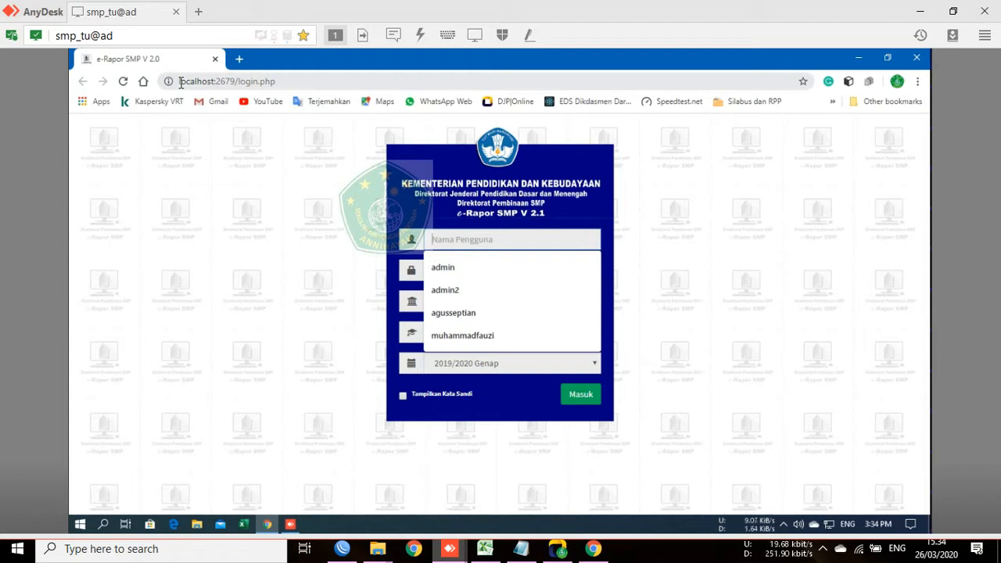
drag(180, 81, 288, 79)
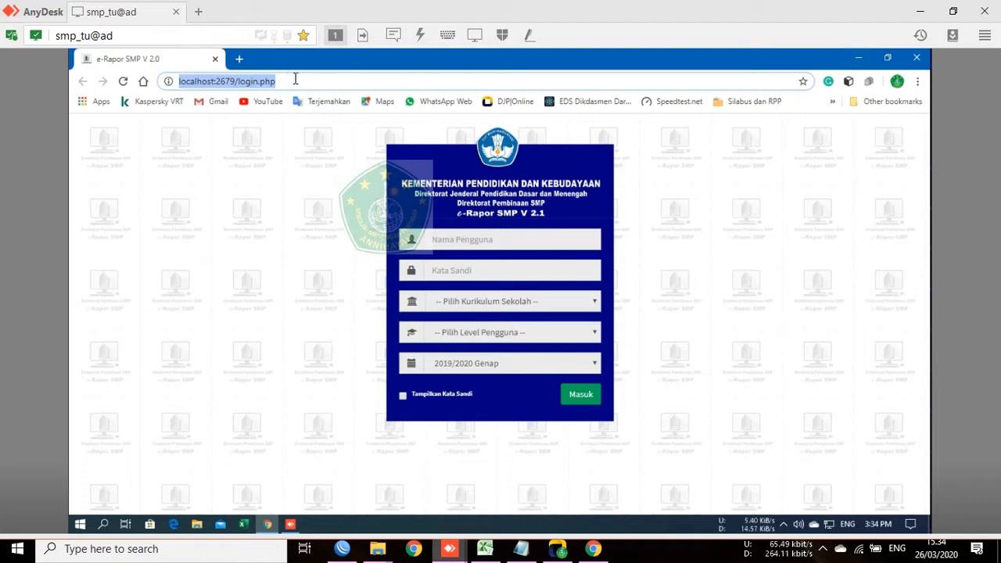
click(189, 81)
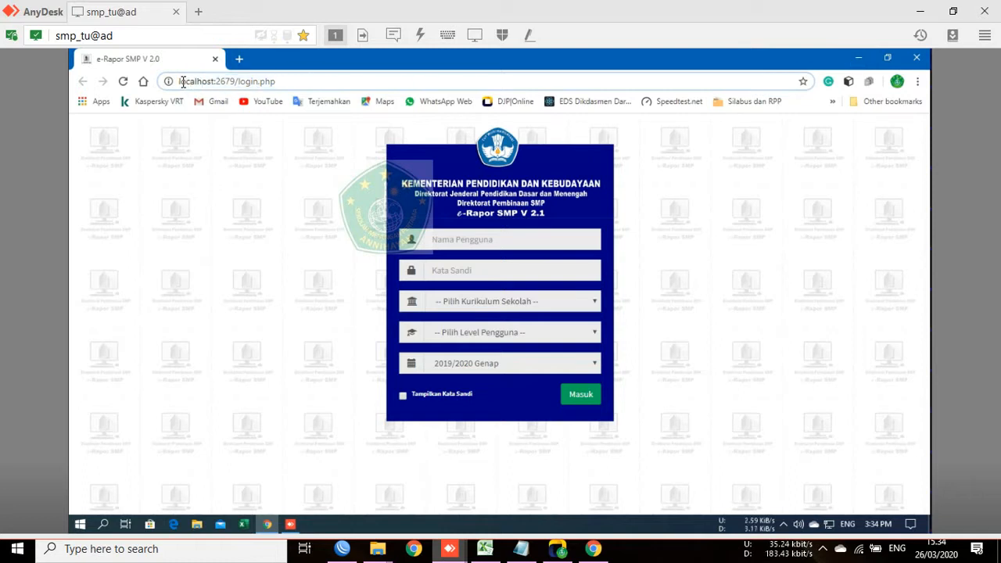
drag(179, 82, 290, 80)
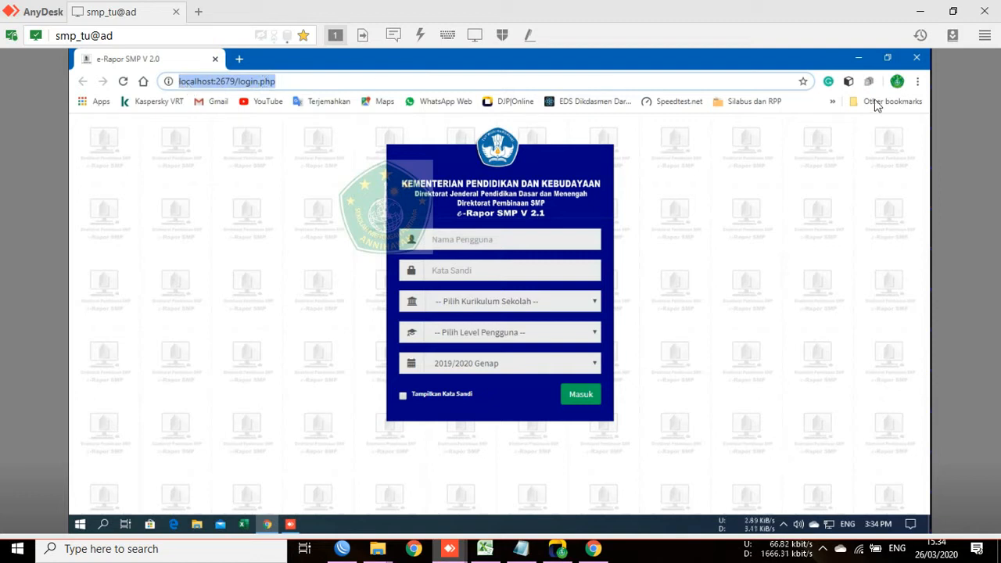
click(192, 83)
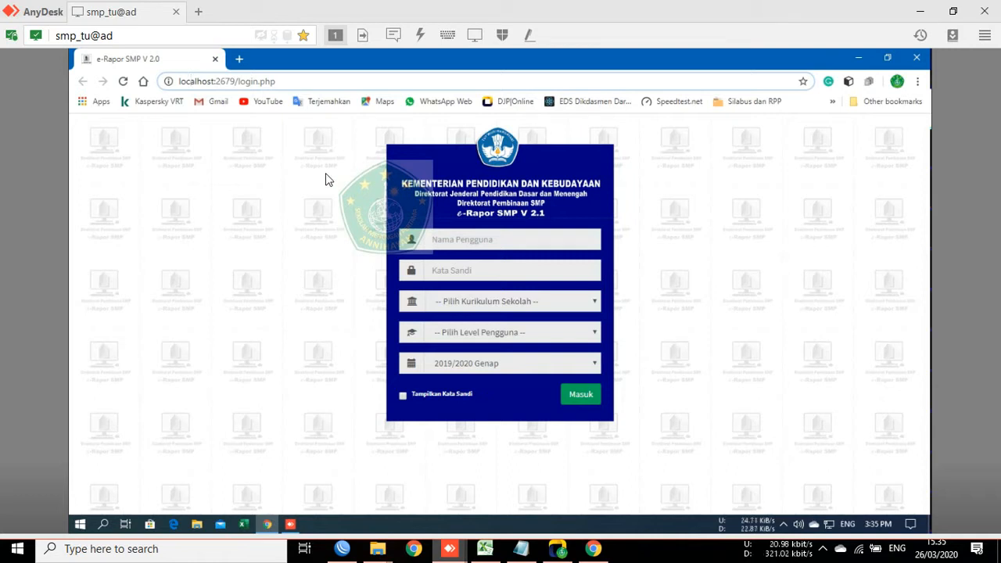
Step: Fill in the saved administrator username and enter the account password
click(468, 238)
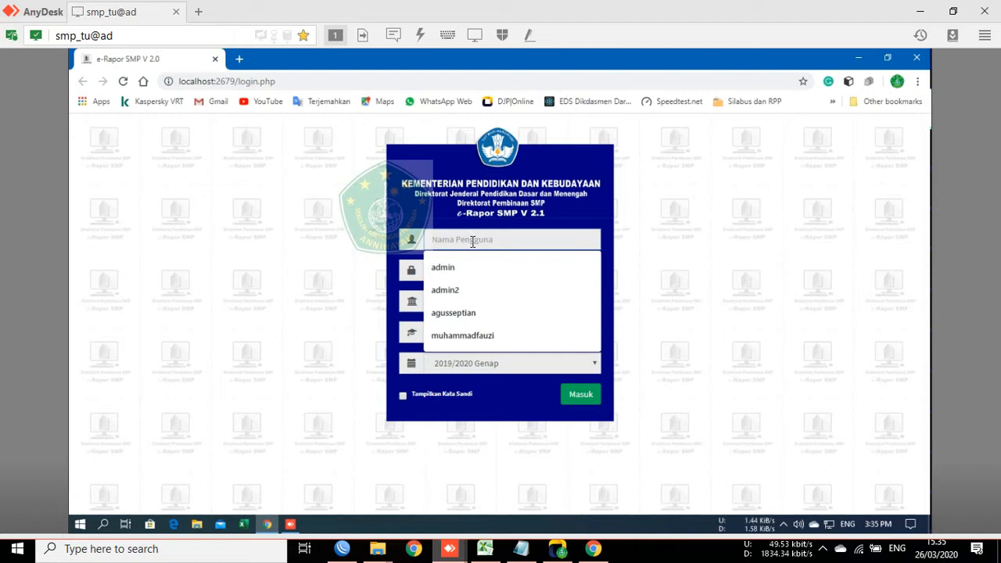
click(499, 294)
click(504, 271)
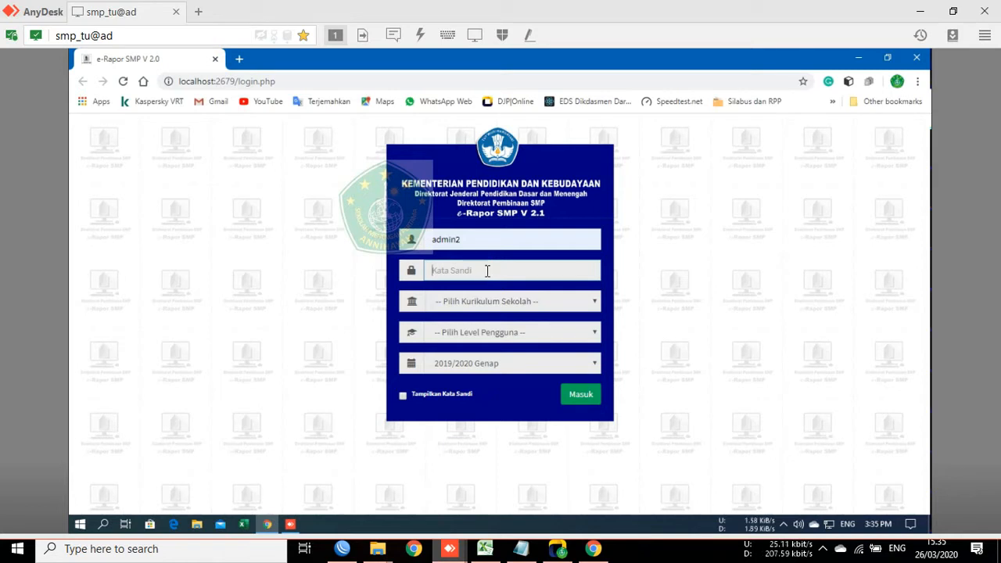
Step: Choose K-2013 Paket curriculum, Admin level and 2019/2020 Ganjil semester, then log in
click(561, 308)
click(493, 331)
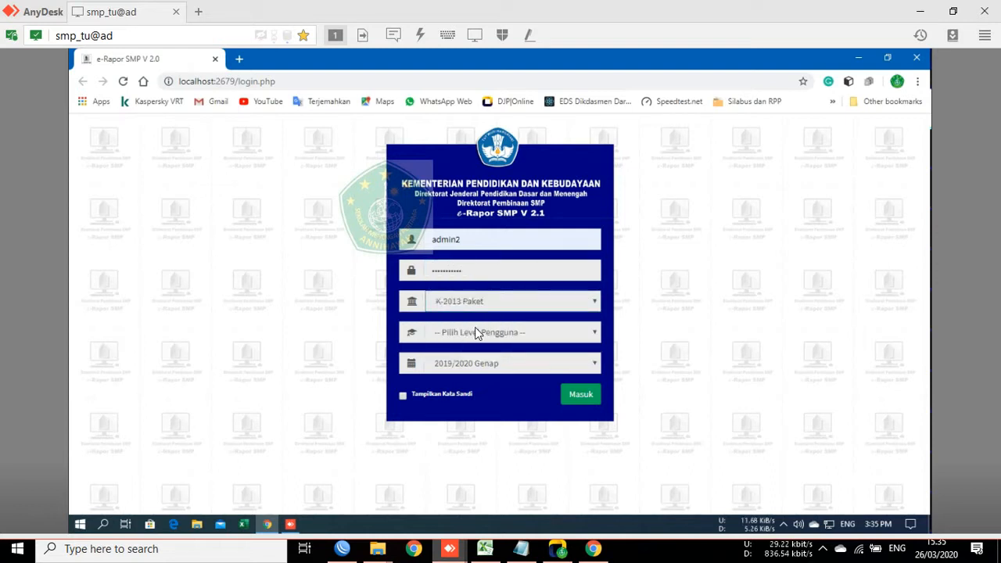
click(491, 341)
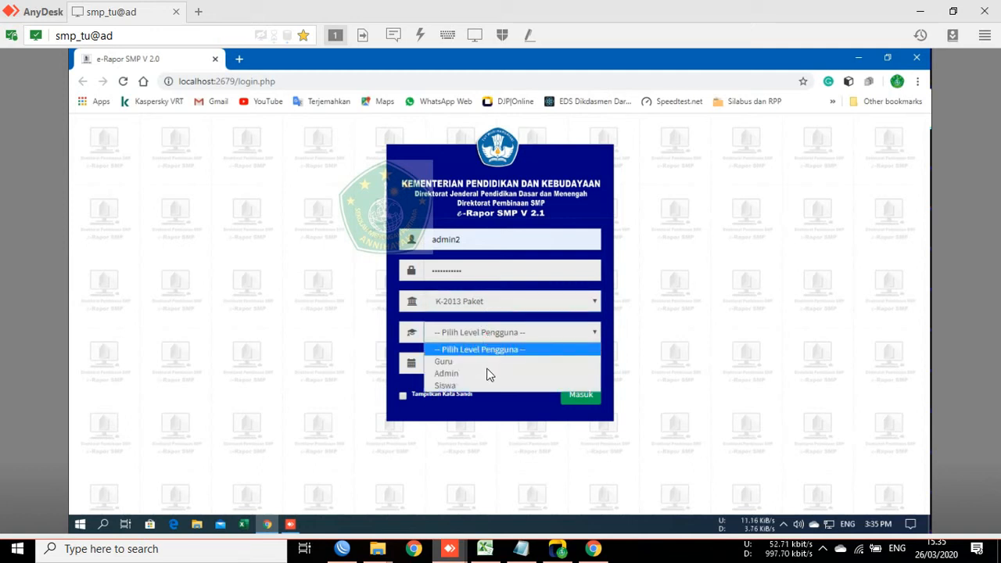
click(486, 376)
click(481, 370)
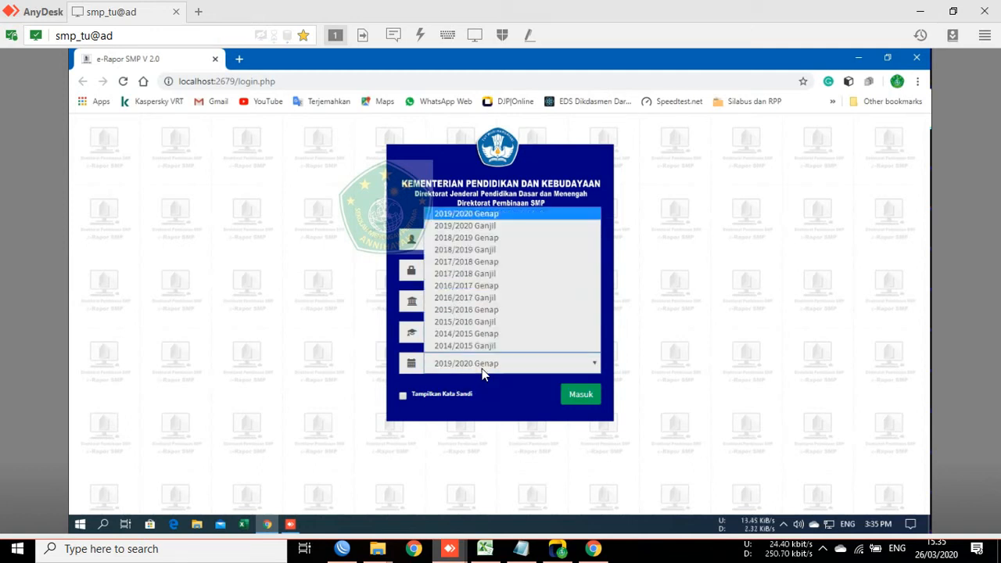
click(475, 229)
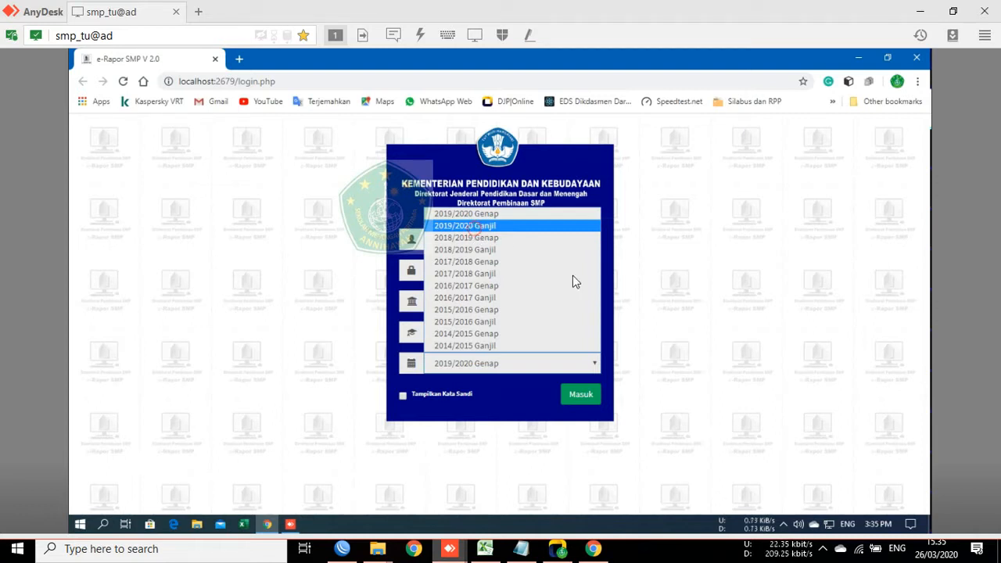
click(583, 396)
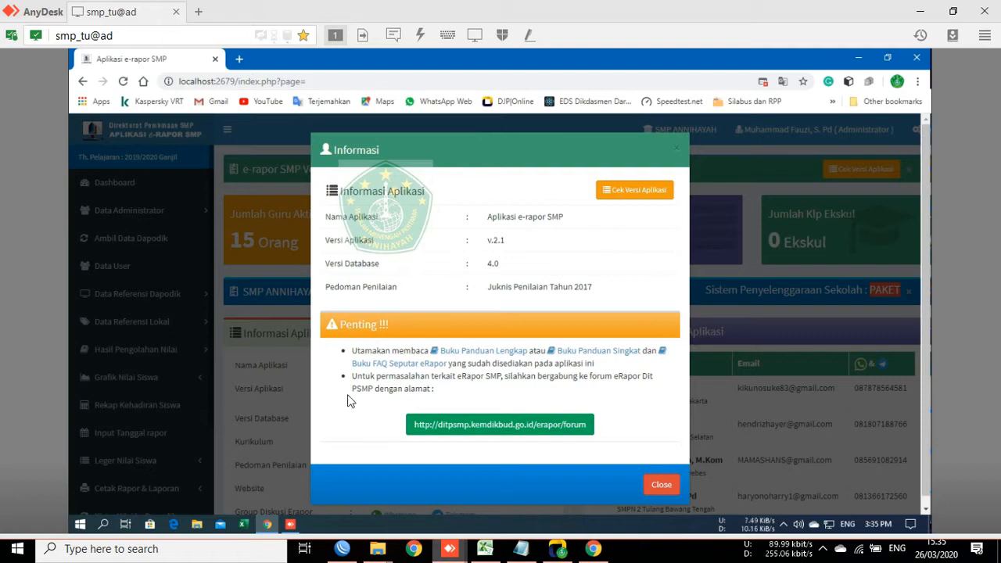
Step: Close the Informasi popup, then minimize the browser to reveal the remote desktop
click(659, 487)
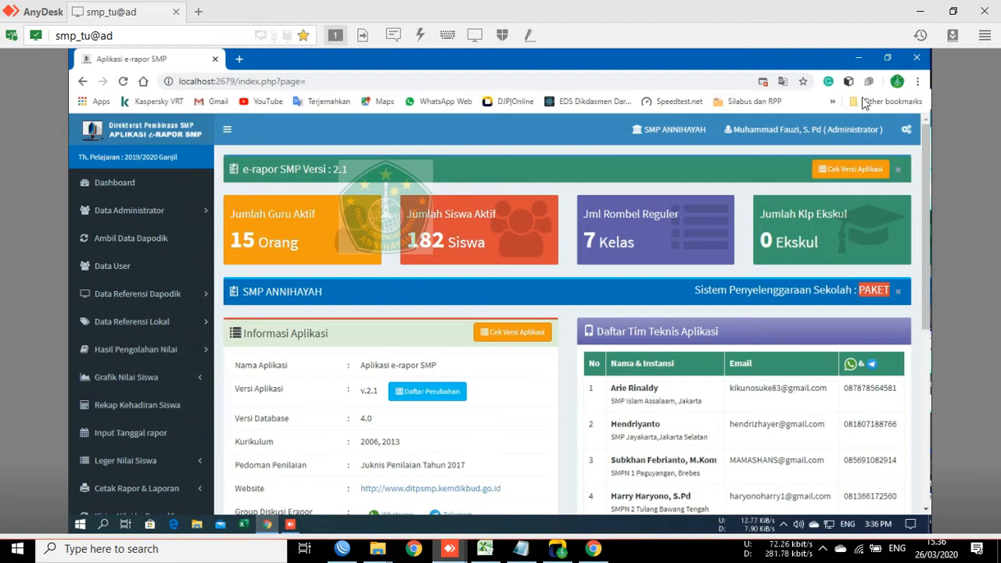
click(858, 58)
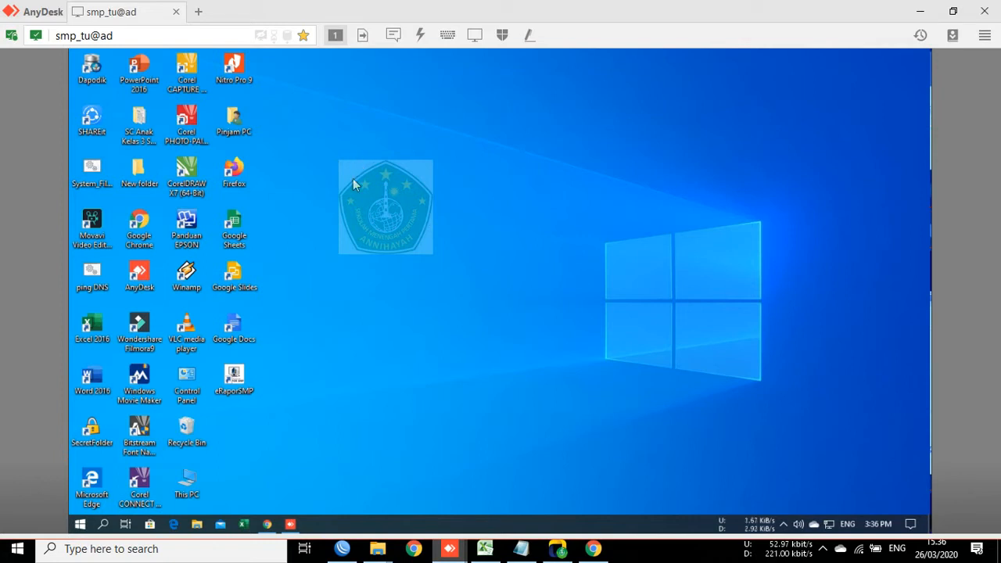
Step: Launch e-Rapor from the eRaporSMP desktop shortcut and open the Ambil Data Dapodik page
click(237, 379)
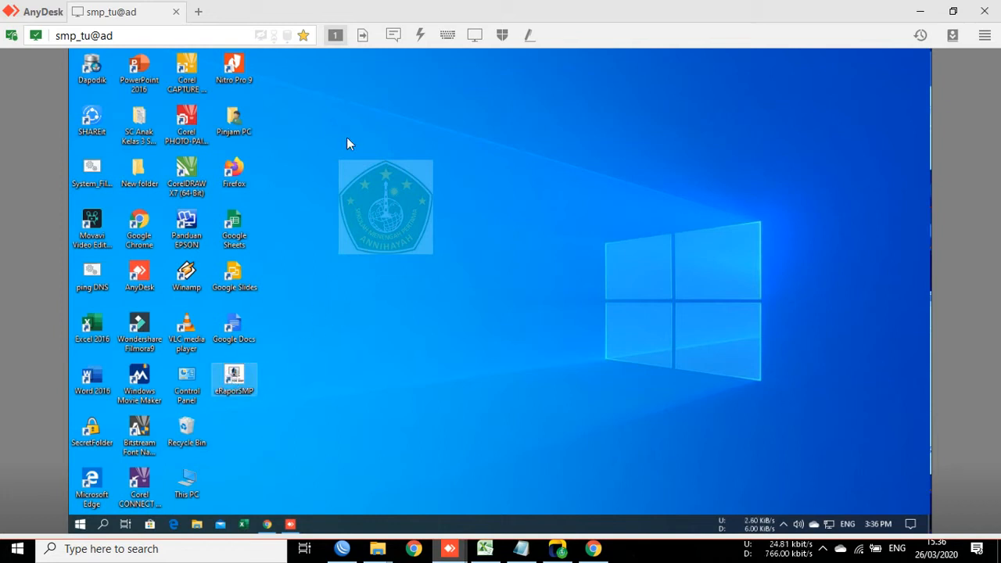
click(90, 78)
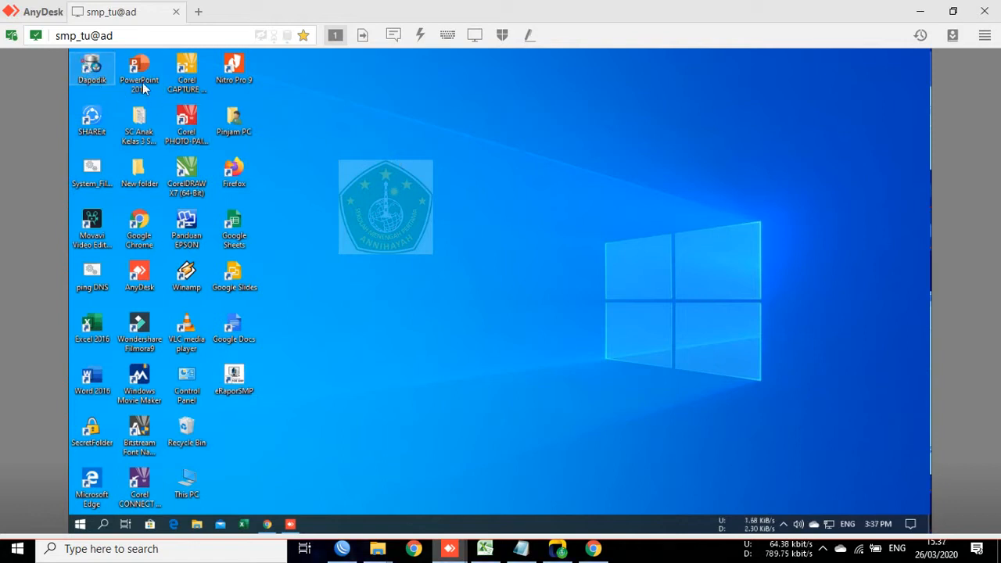
click(232, 381)
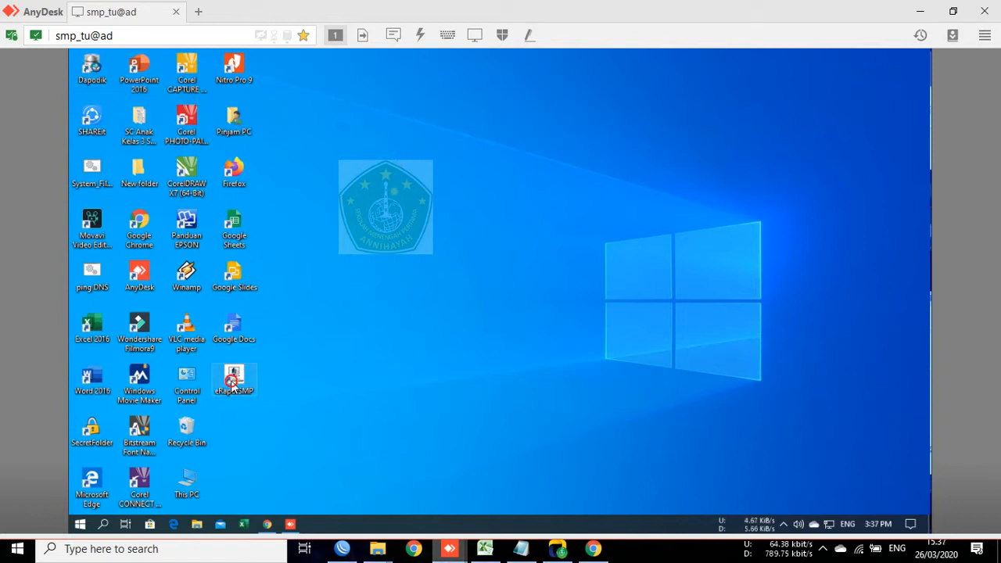
click(376, 182)
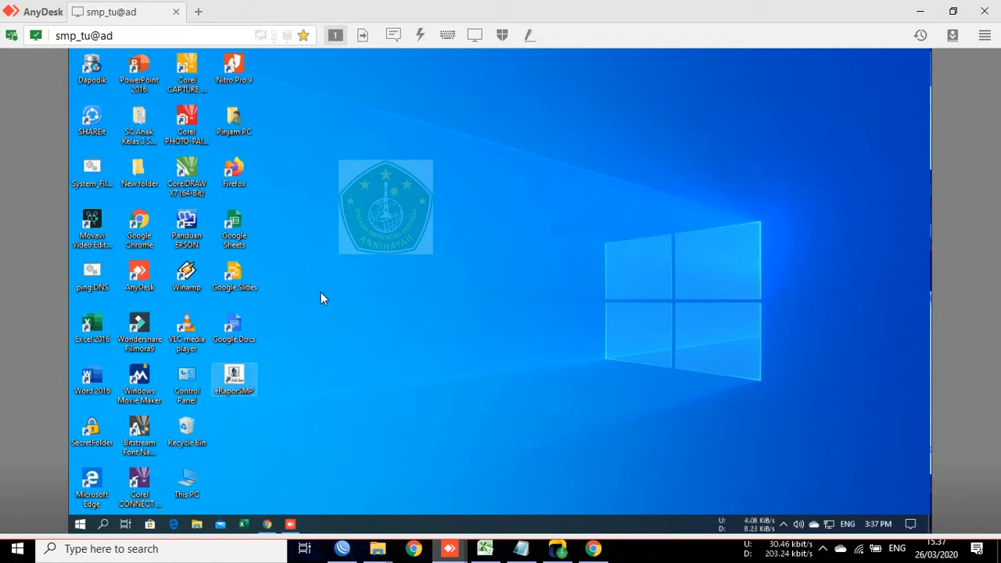
double_click(238, 380)
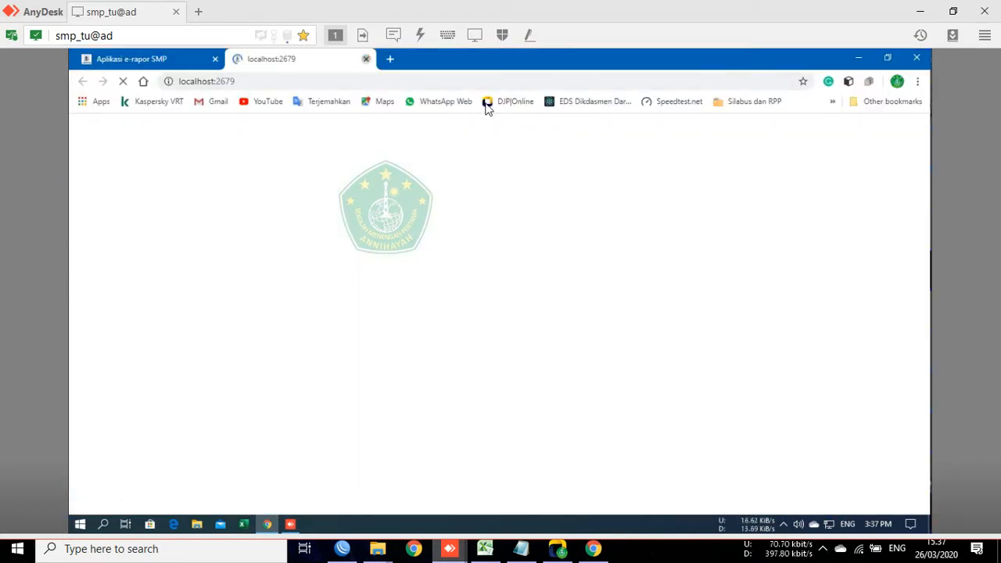
click(363, 61)
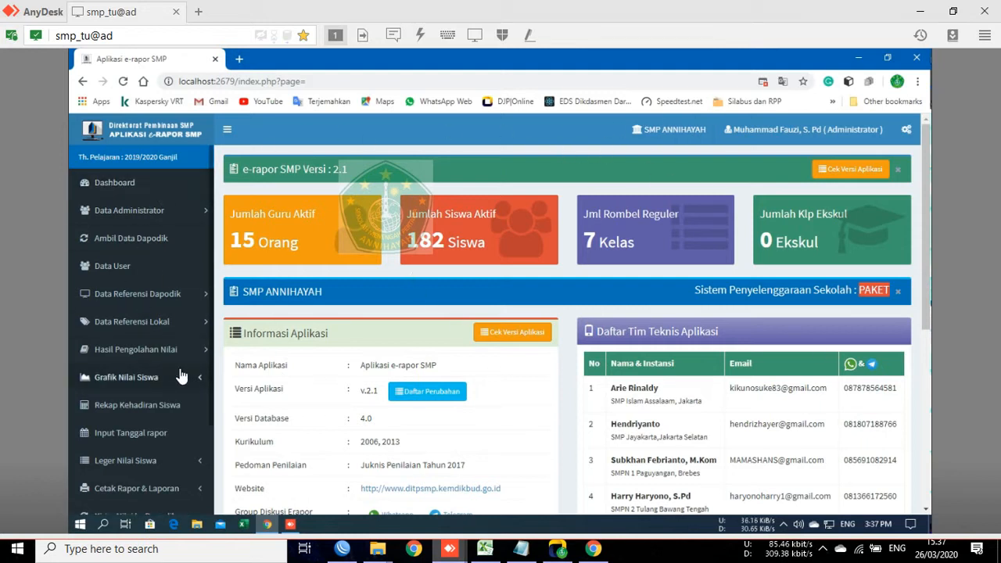
click(126, 262)
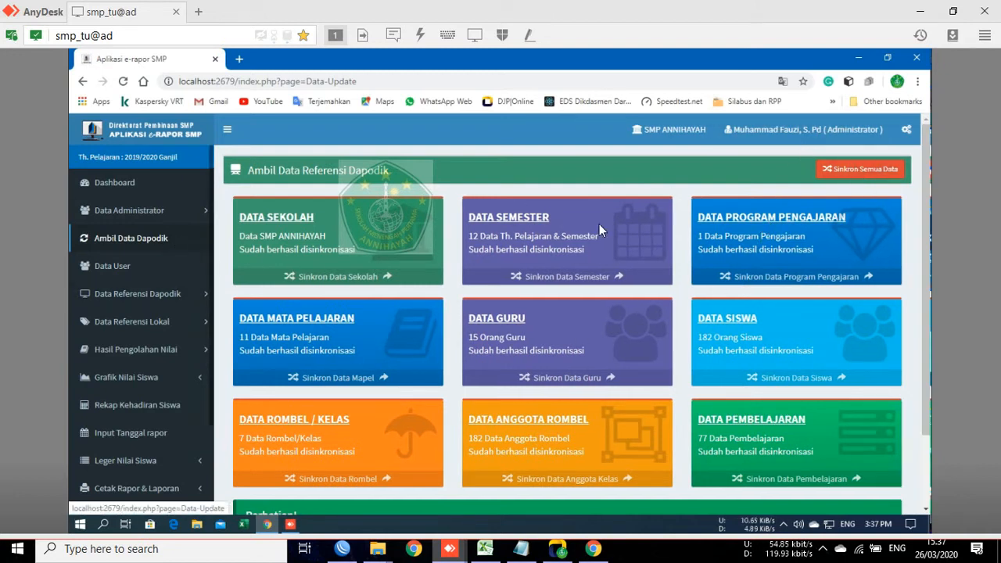
Step: Open Data User and scroll through the 15 teacher accounts and their levels
click(125, 267)
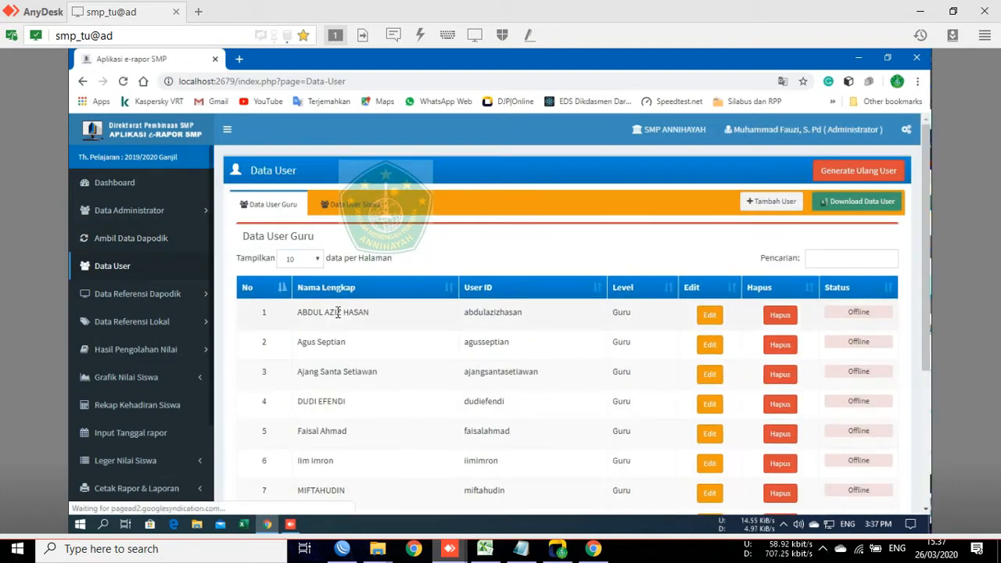
scroll(403, 362, down, 3)
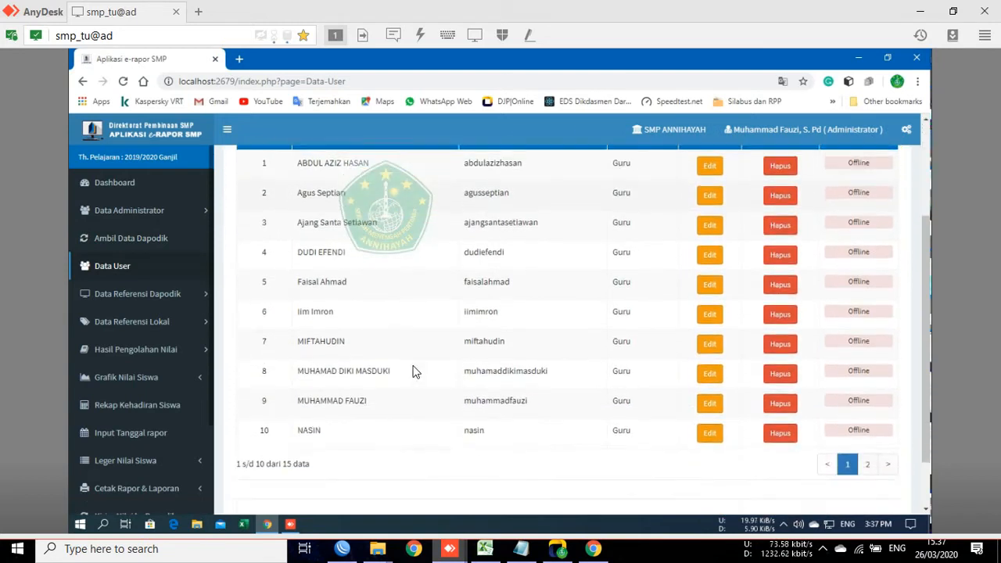
scroll(416, 362, down, 1)
scroll(517, 344, up, 4)
scroll(813, 200, up, 1)
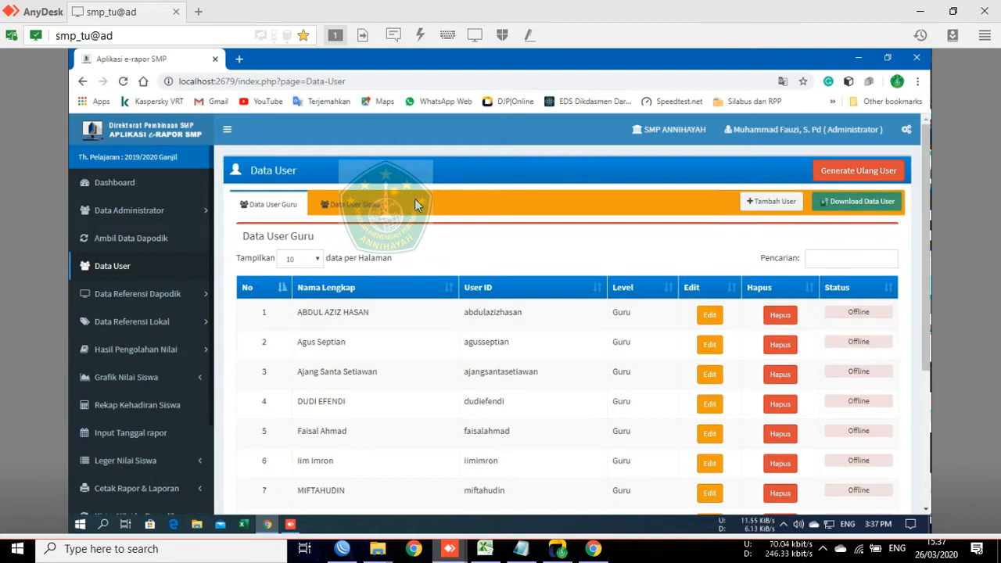
Step: View Profil Sekolah and the Data Guru table of 15 teachers, then Data Ekstrakurikuler
click(134, 294)
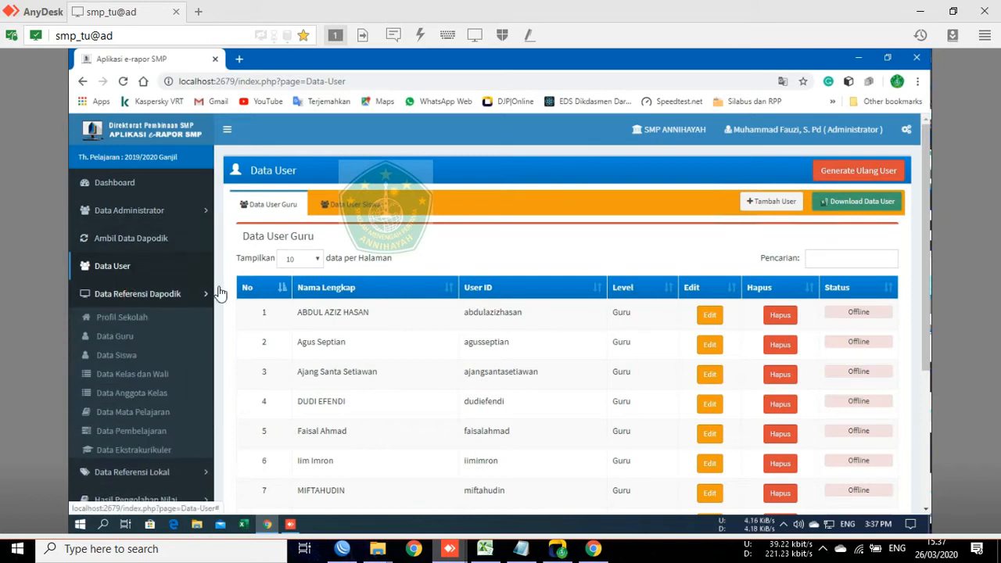
click(129, 320)
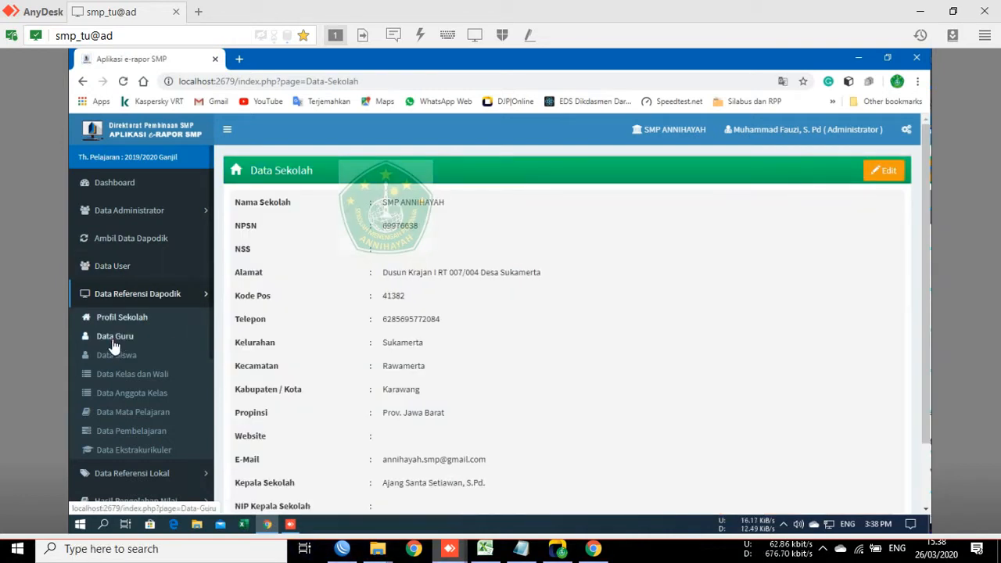
click(112, 343)
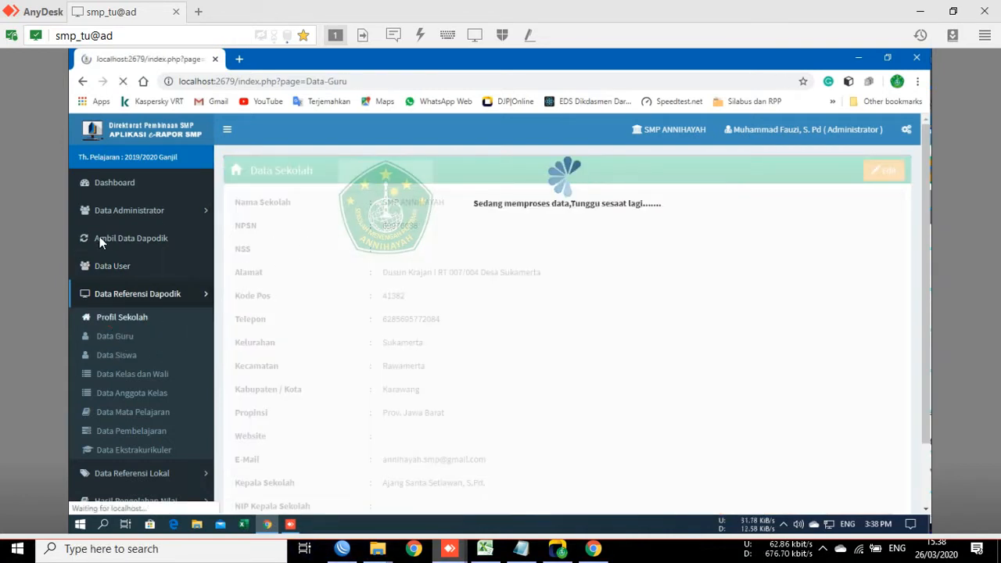
scroll(157, 356, down, 1)
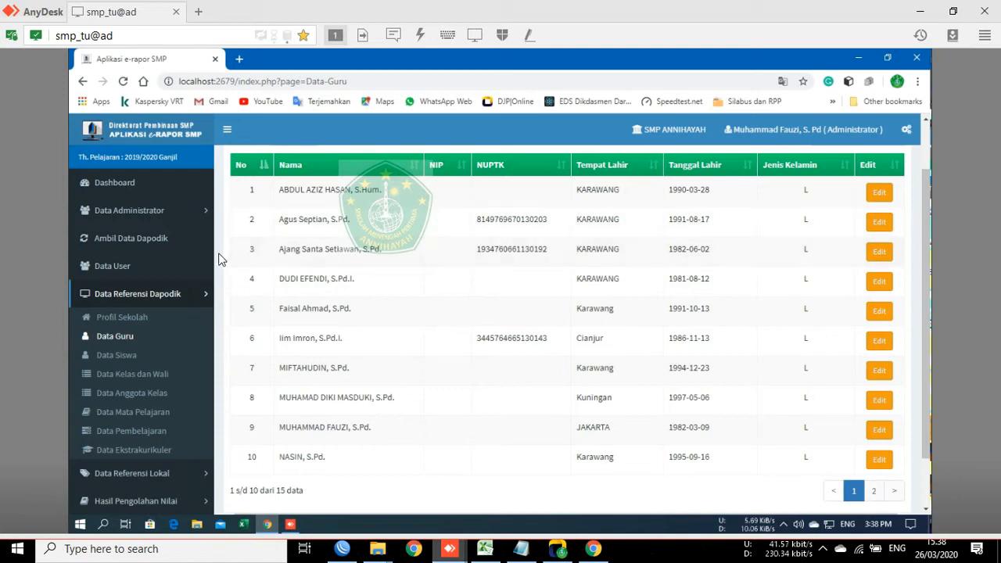
click(116, 357)
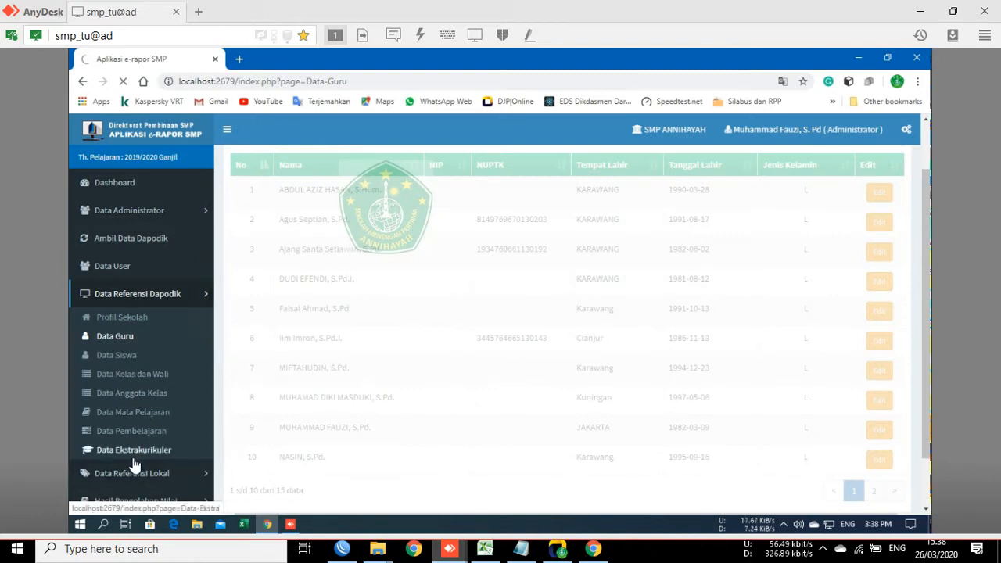
Step: Open the empty Data Ekstrakurikuler page and toggle the Dapodik and local reference menu sections
click(130, 460)
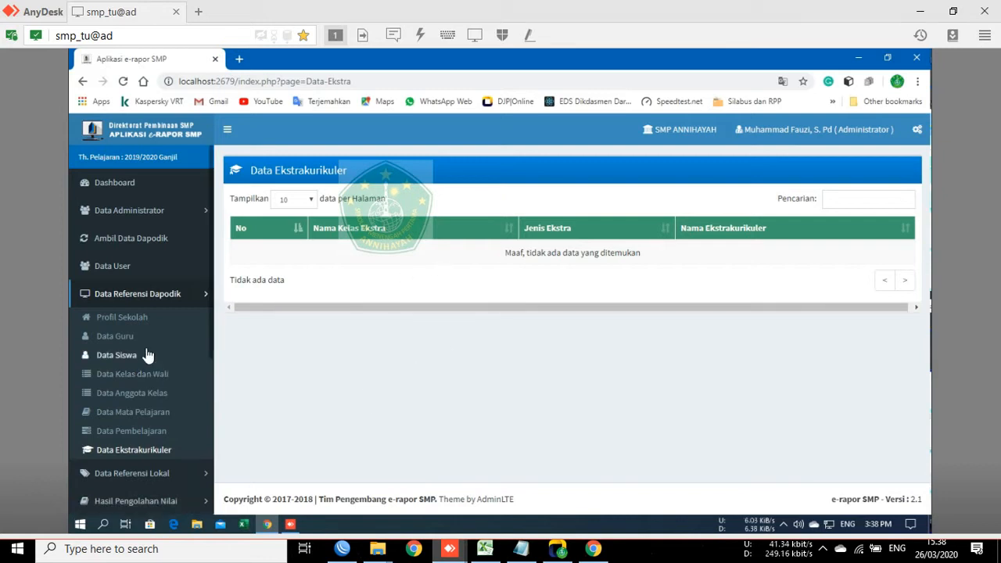
click(134, 296)
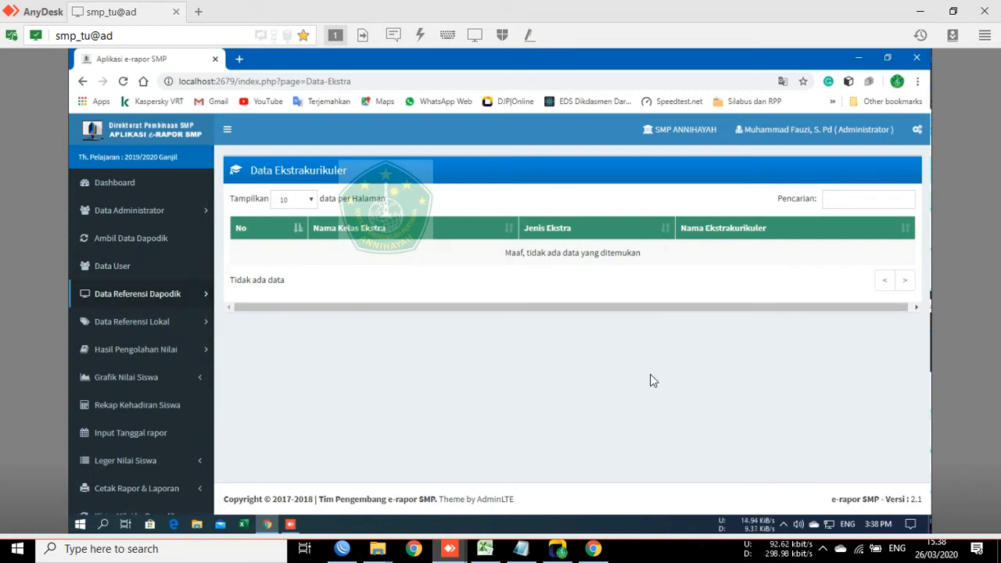
click(143, 326)
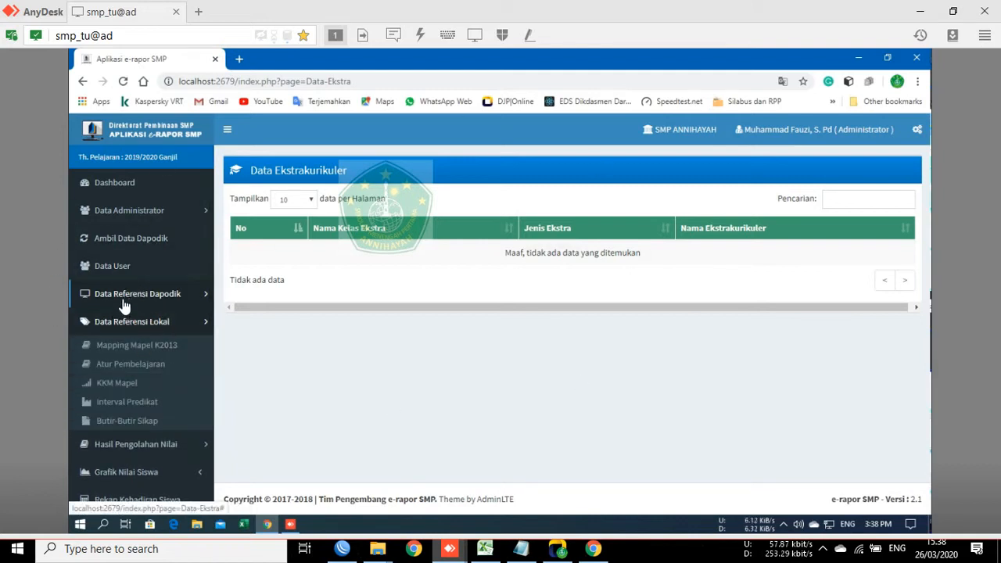
click(129, 297)
click(137, 303)
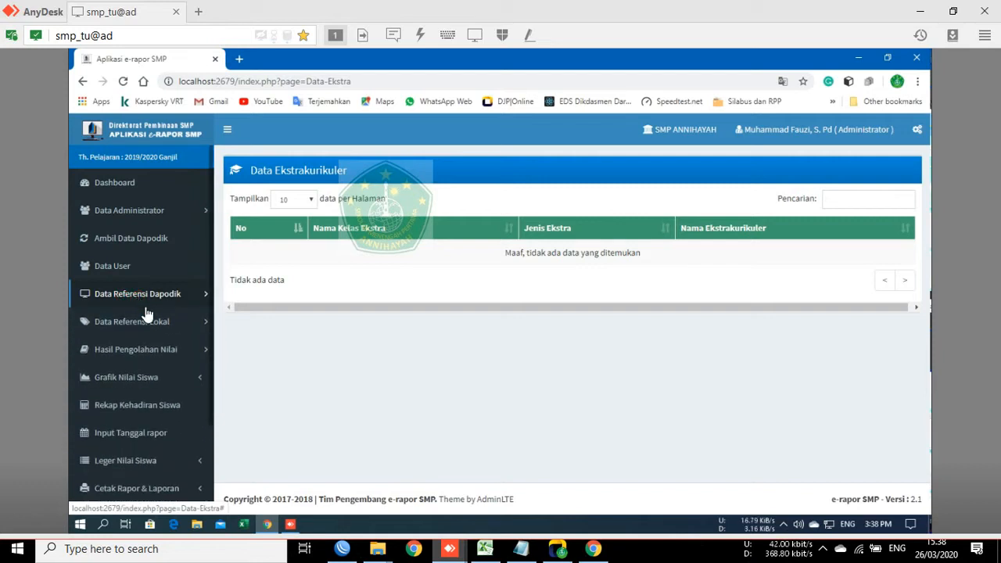
click(132, 300)
click(134, 299)
click(134, 325)
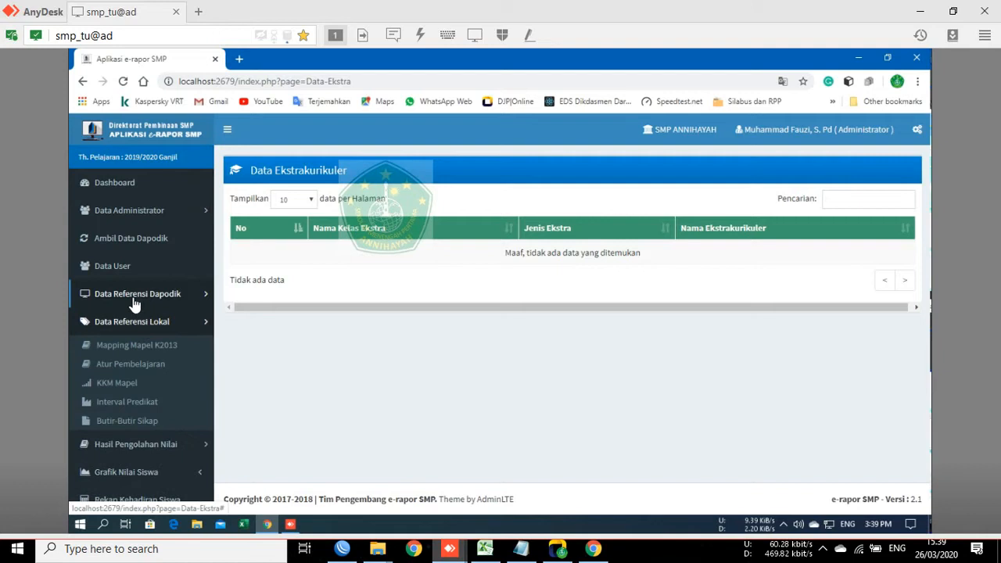
Step: Collapse the reference sections and expand Hasil Pengolahan Nilai to list its pages
click(135, 300)
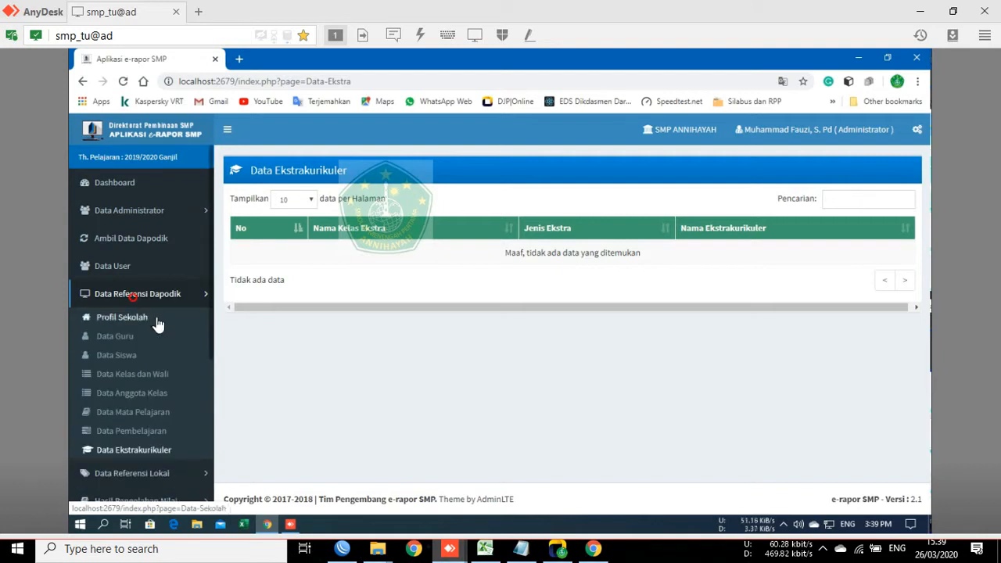
click(139, 299)
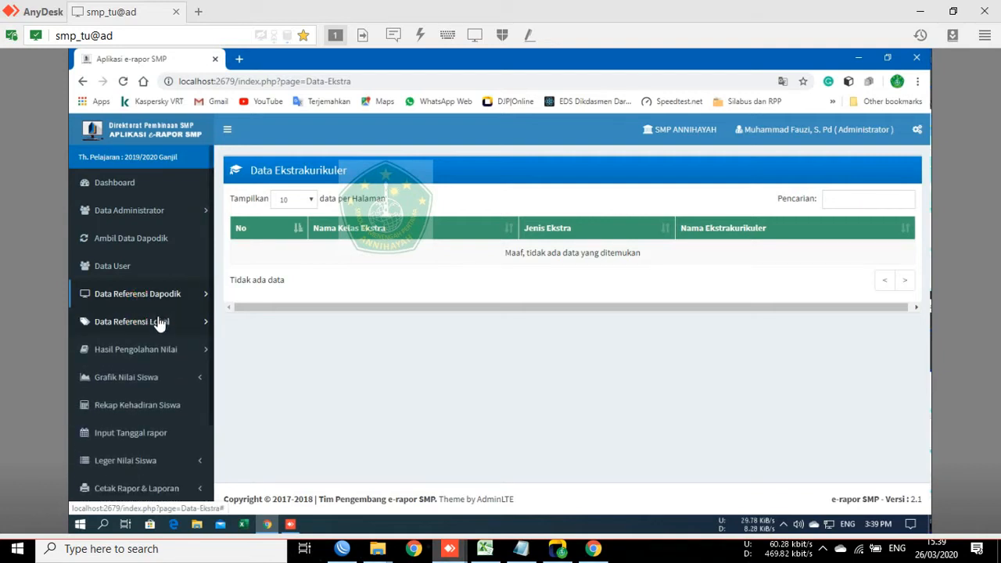
click(154, 324)
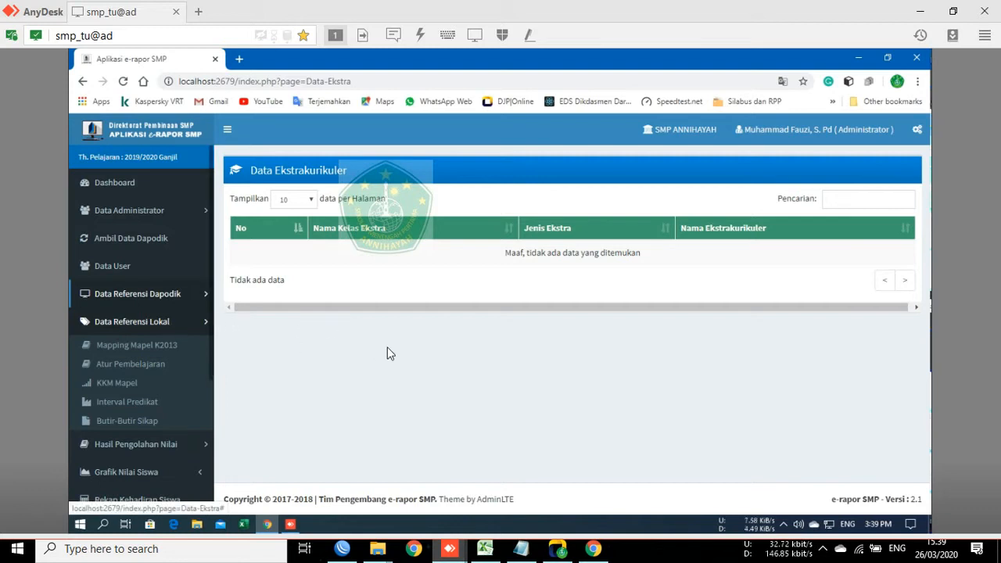
click(147, 326)
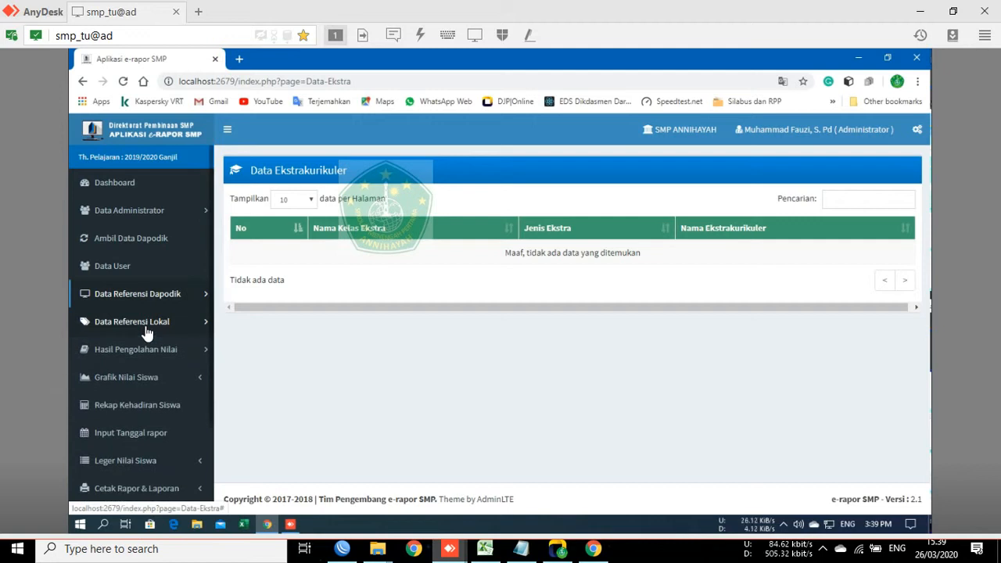
click(146, 328)
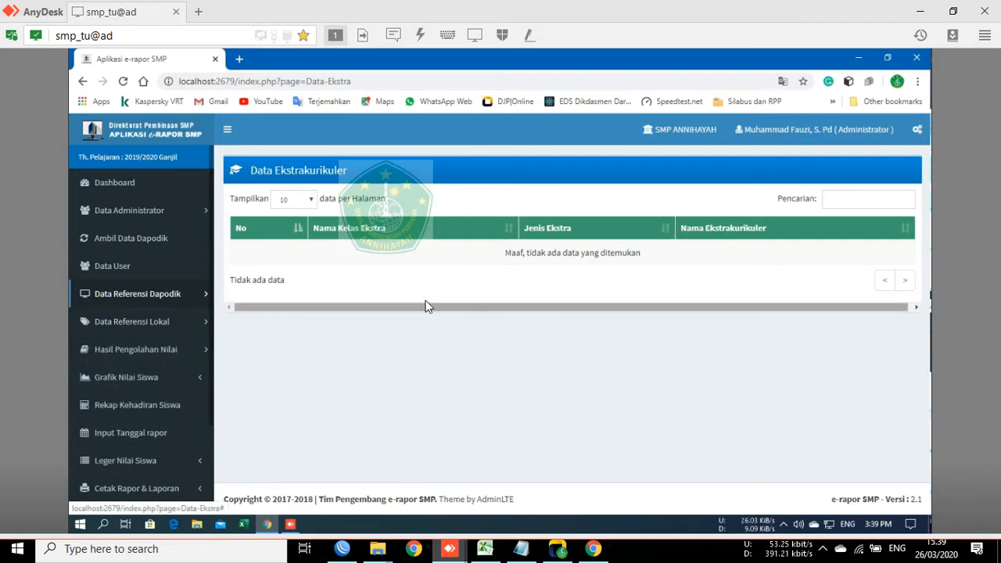
click(161, 322)
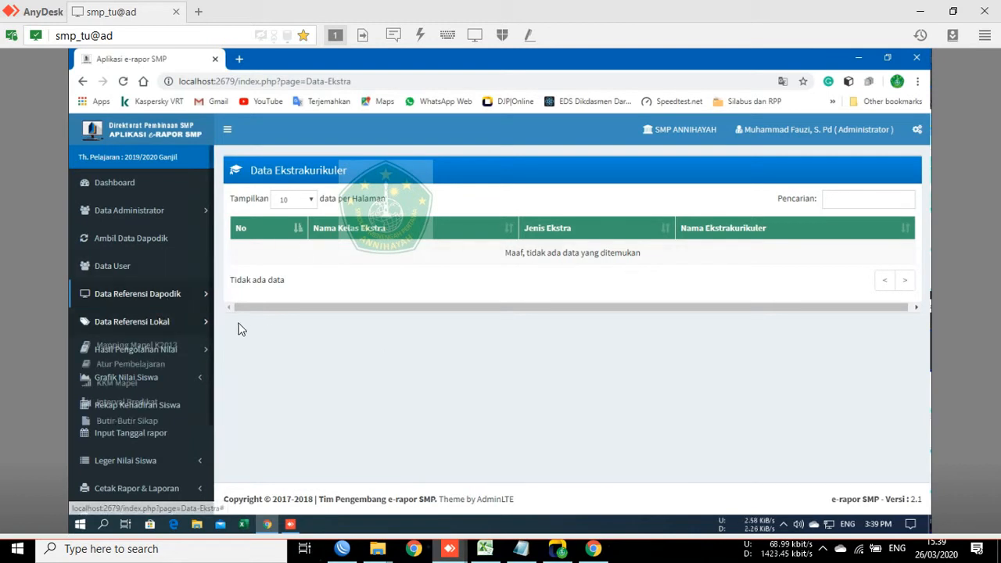
click(159, 327)
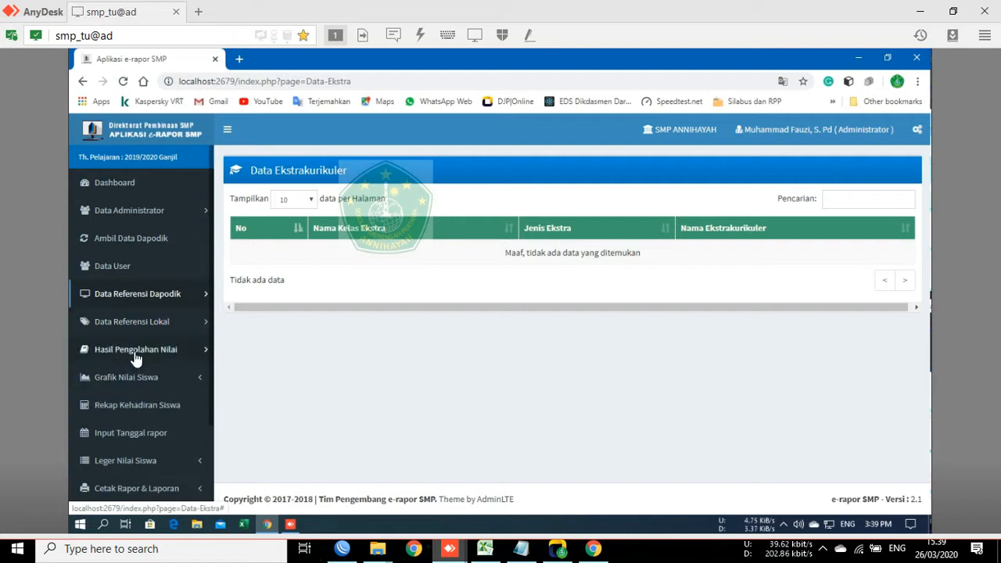
click(136, 352)
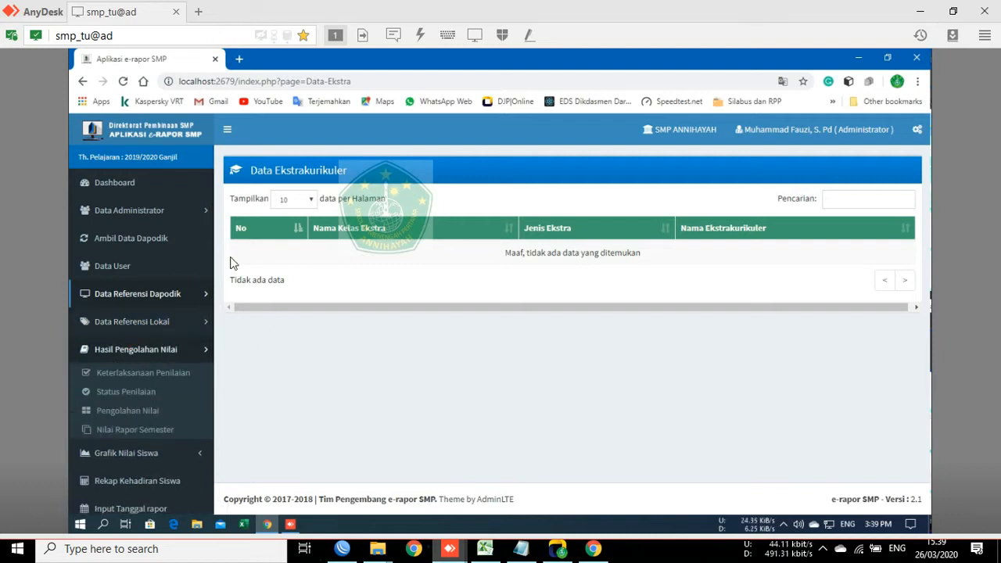
Step: Review class 7A's Keterlaksanaan Penilaian table, including Pengt. and Ket. headings, then open Status Penilaian
click(136, 378)
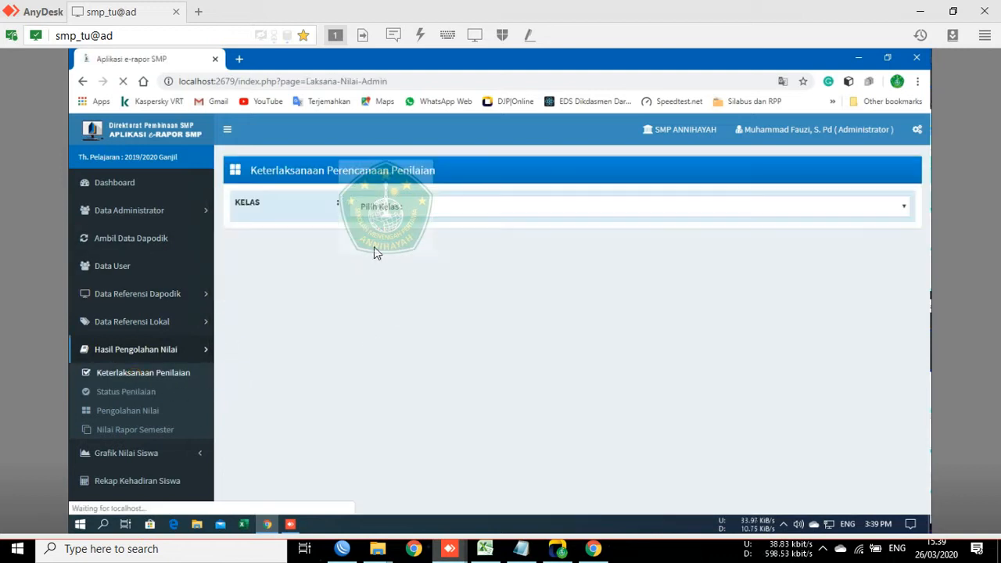
click(414, 206)
click(414, 234)
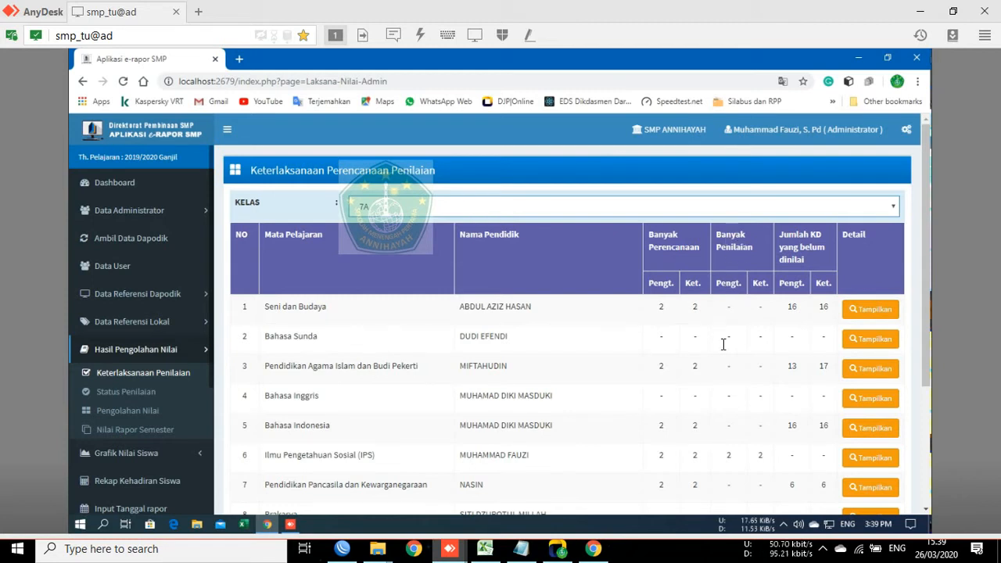
drag(715, 283, 754, 290)
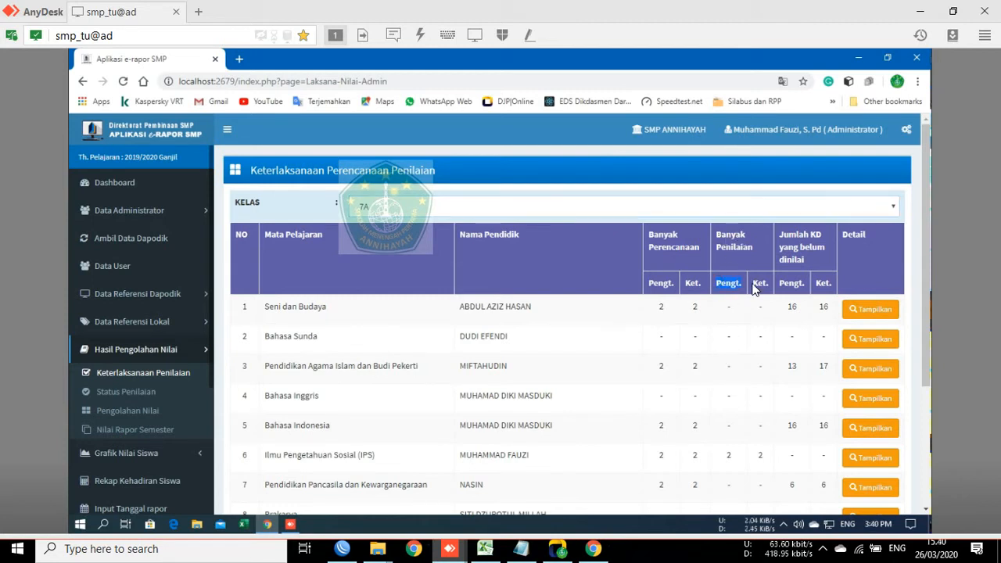
click(759, 284)
double_click(759, 283)
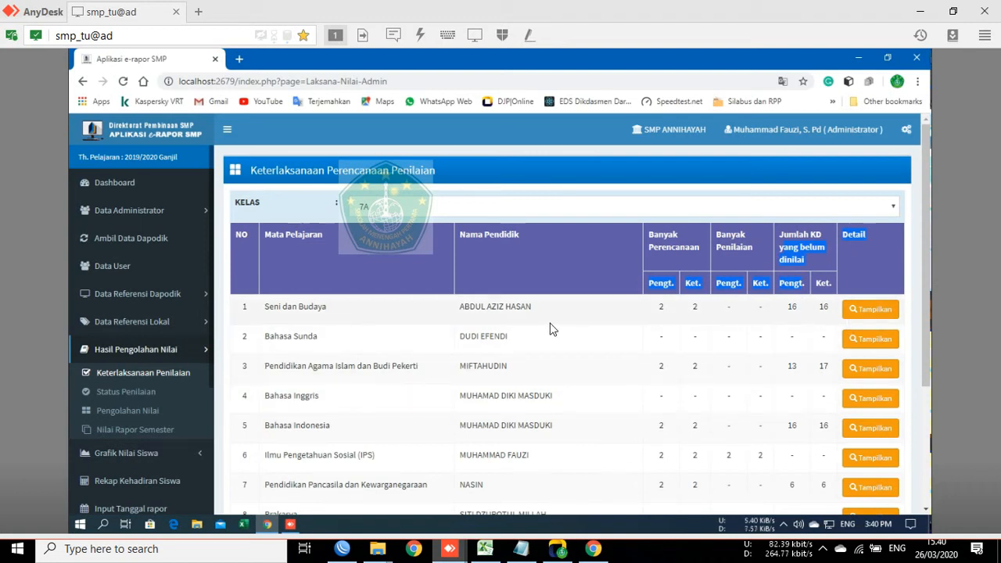
scroll(290, 324, down, 3)
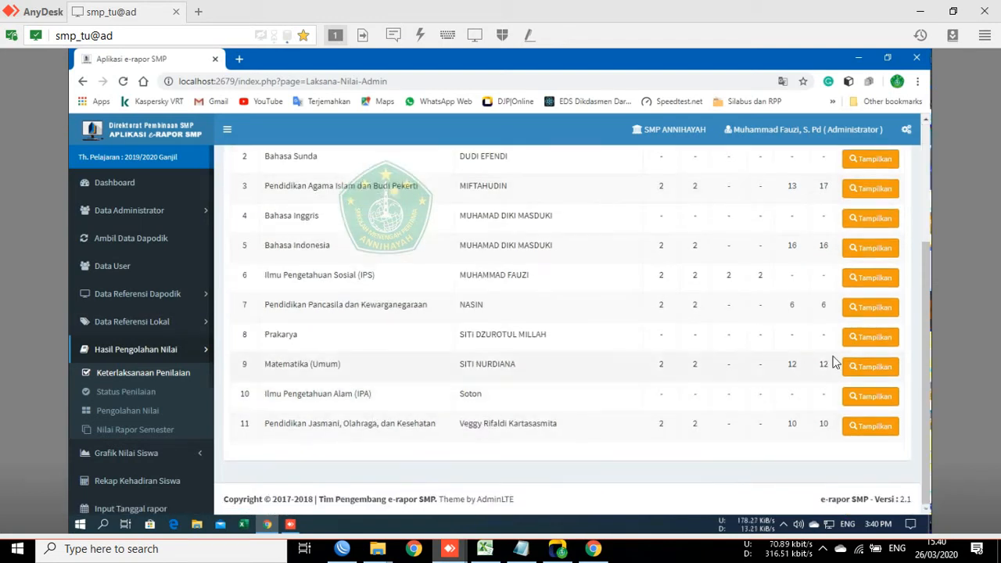
click(149, 389)
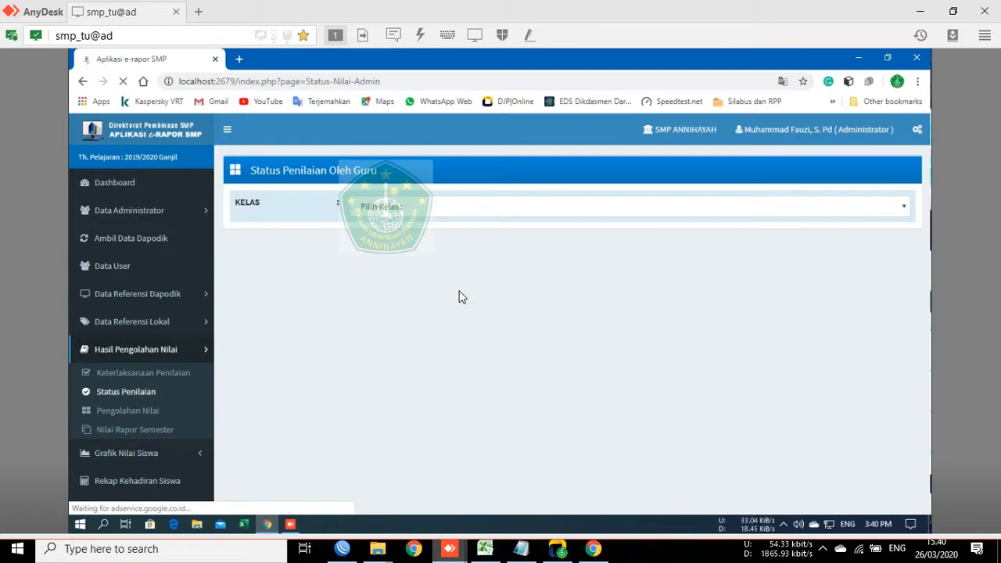
Step: Show the grading status for class 8A, then switch to 7A and scroll through its table
click(469, 215)
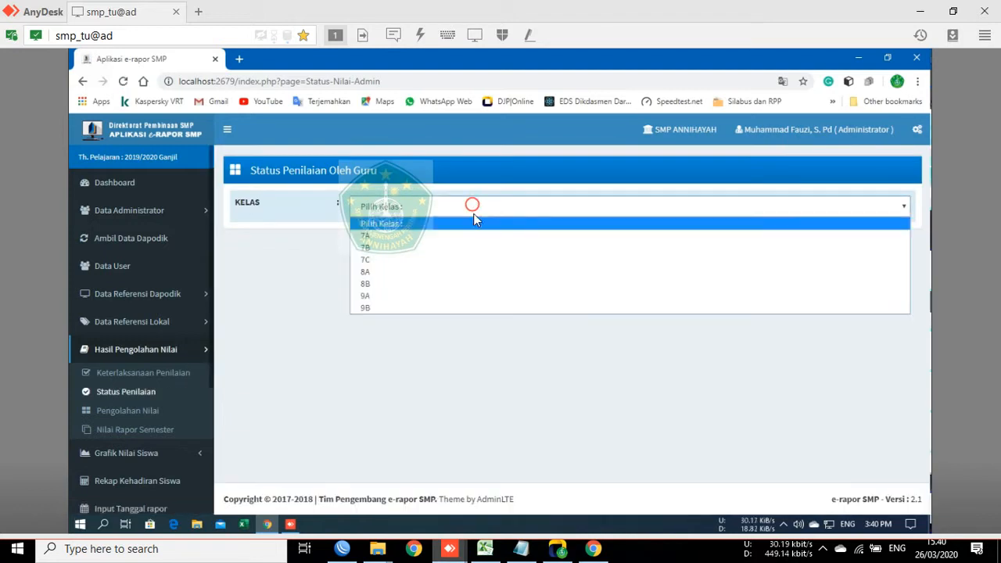
click(432, 269)
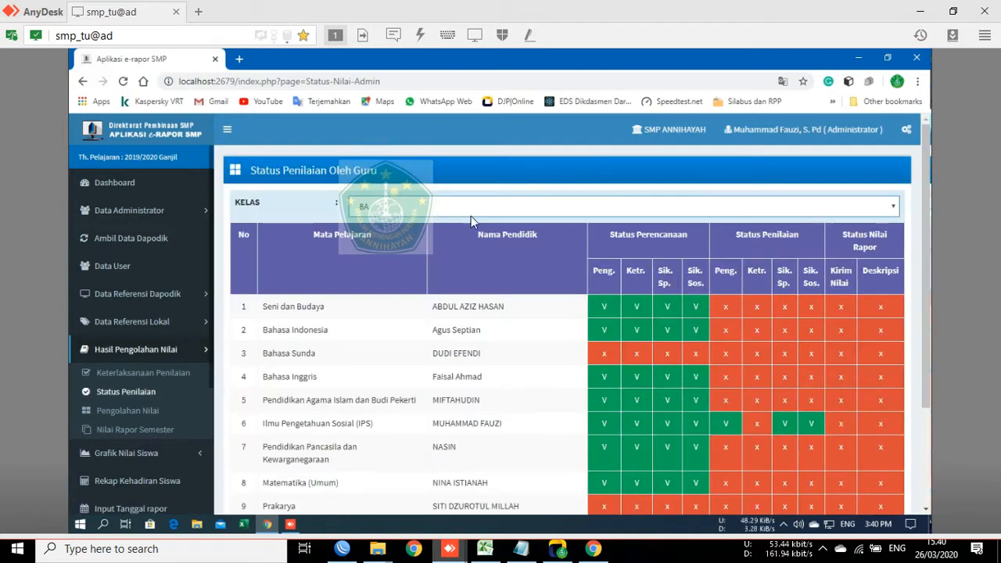
click(438, 212)
click(434, 234)
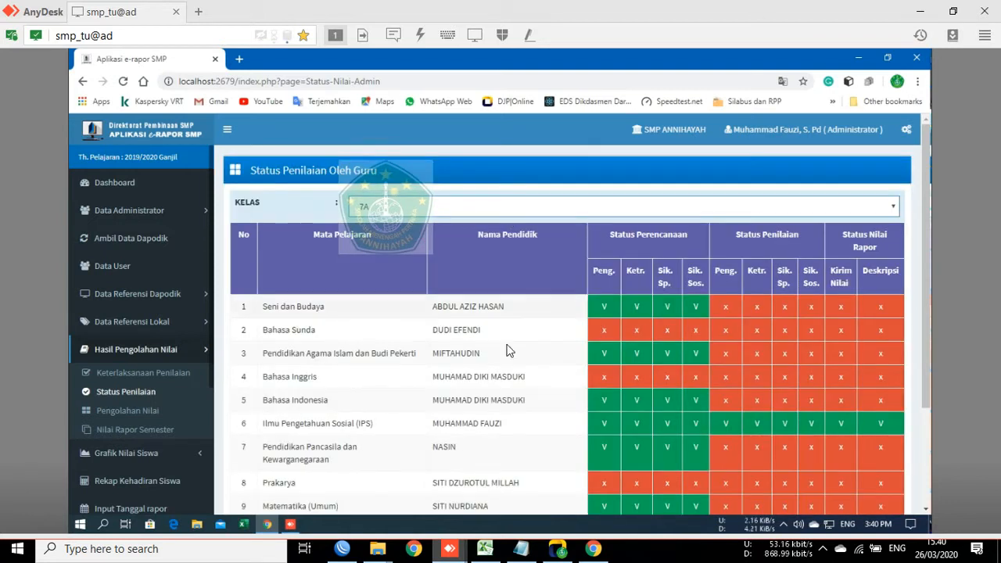
scroll(491, 335, down, 2)
scroll(542, 438, up, 2)
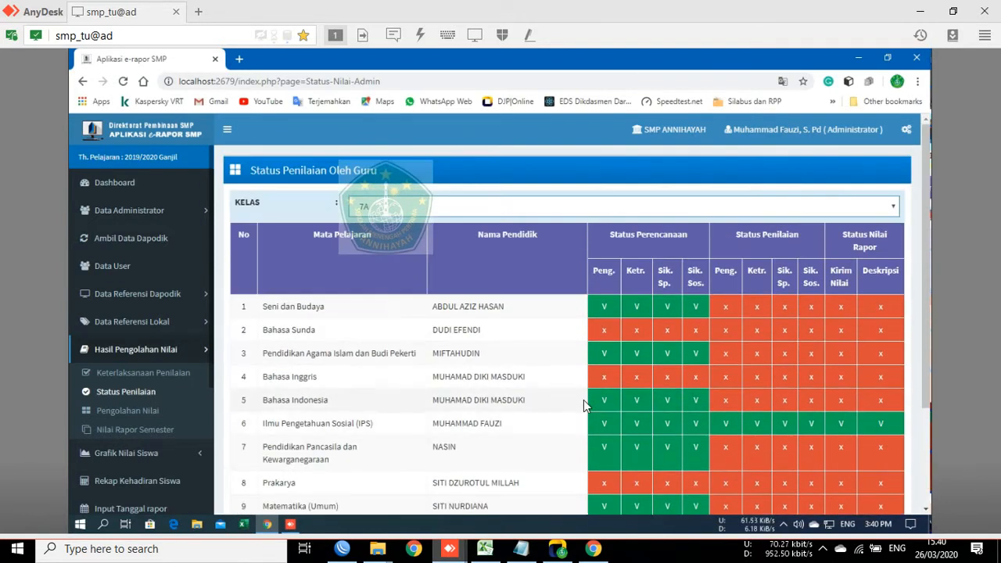
scroll(579, 413, down, 2)
scroll(550, 387, up, 2)
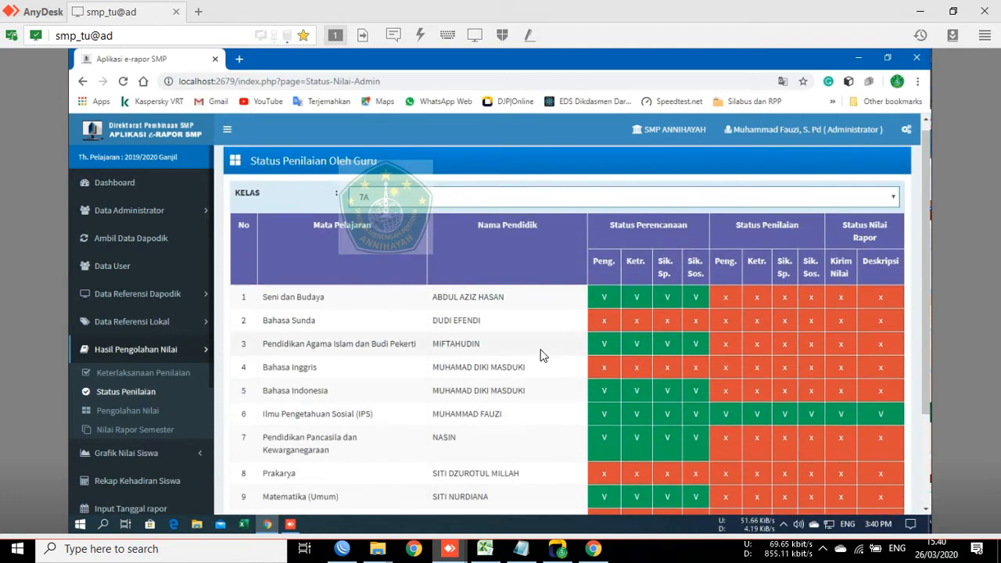
scroll(539, 342, down, 3)
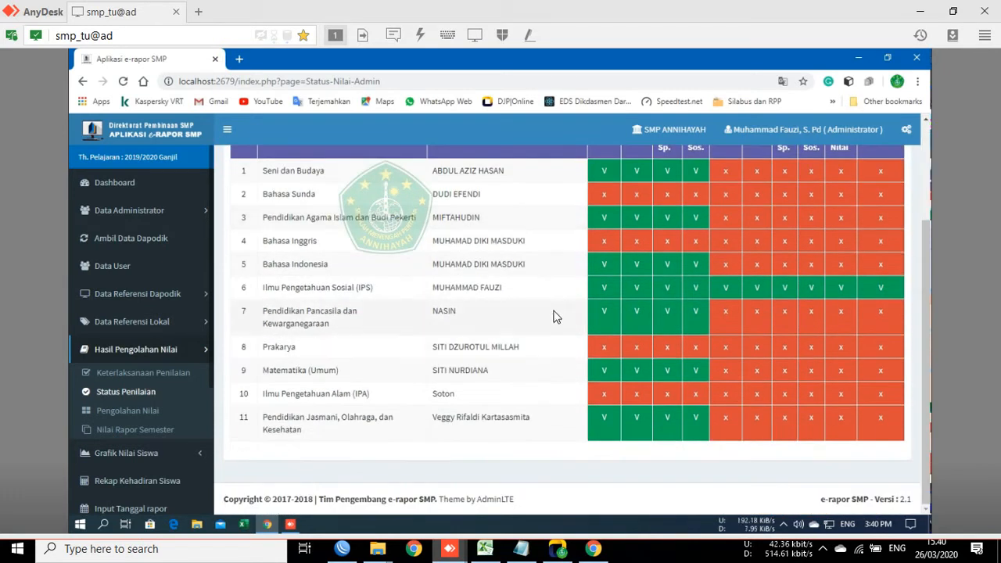
scroll(547, 297, up, 2)
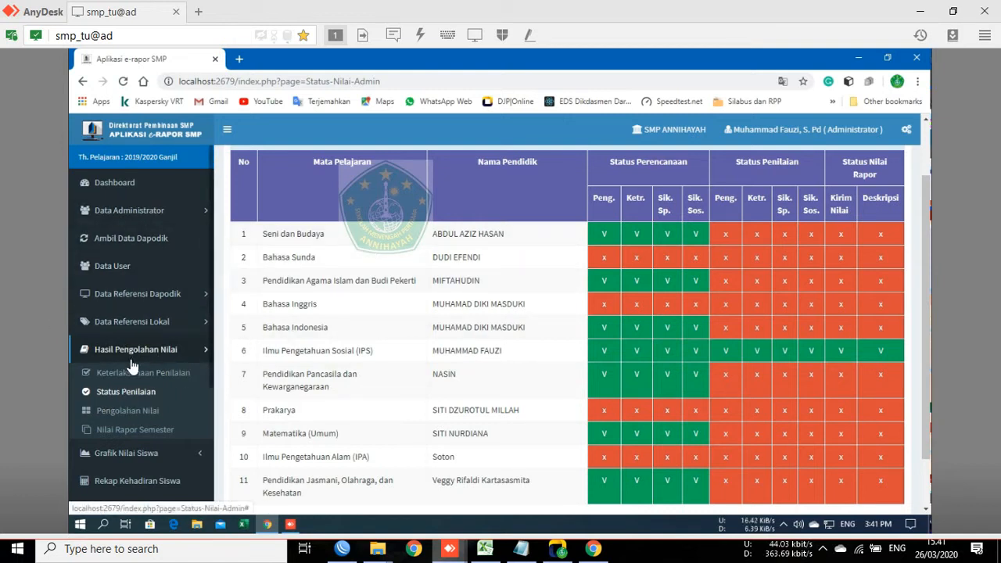
Step: In Pengolahan Nilai, list class 7A and display the first student's final semester grades
click(127, 411)
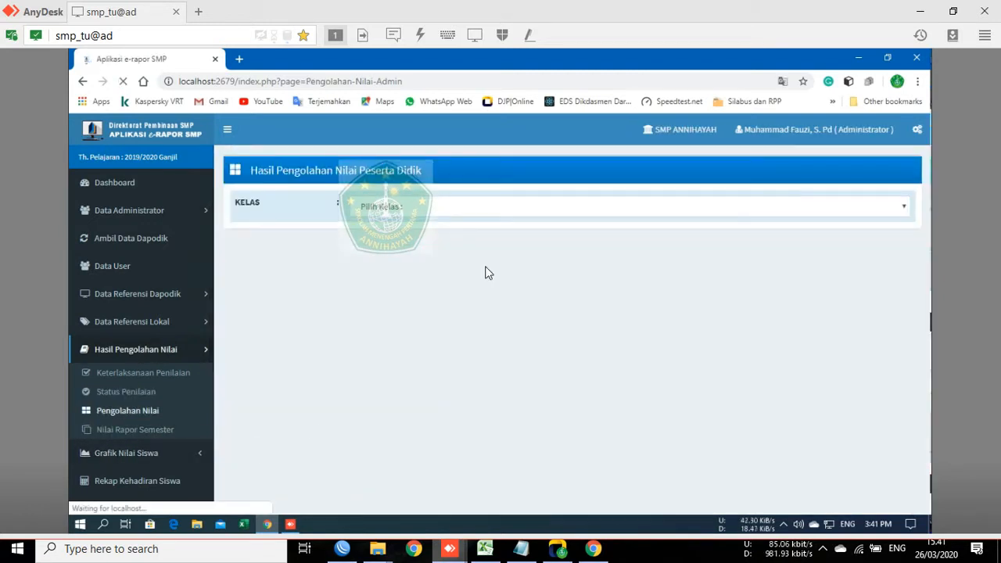
click(476, 202)
click(470, 237)
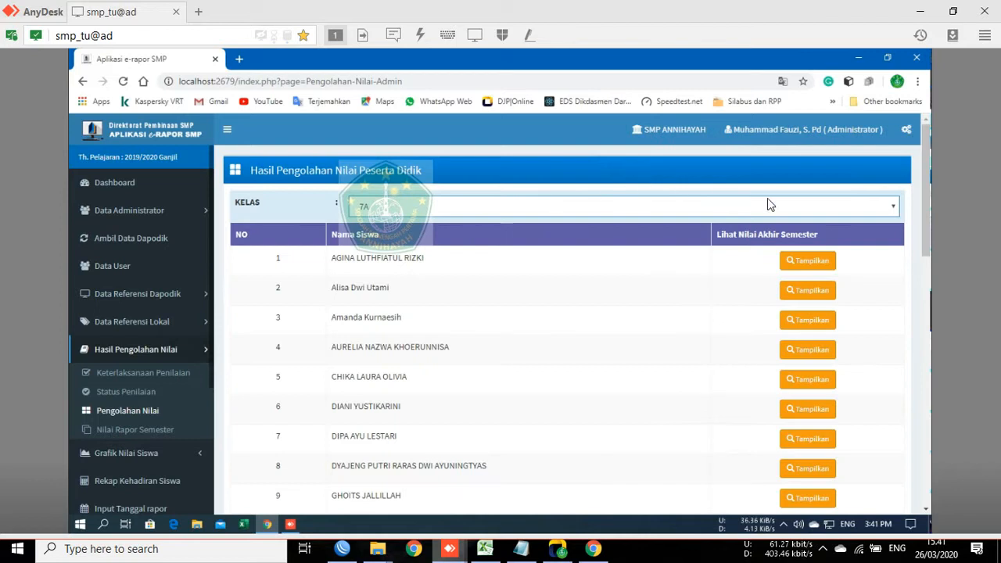
click(810, 261)
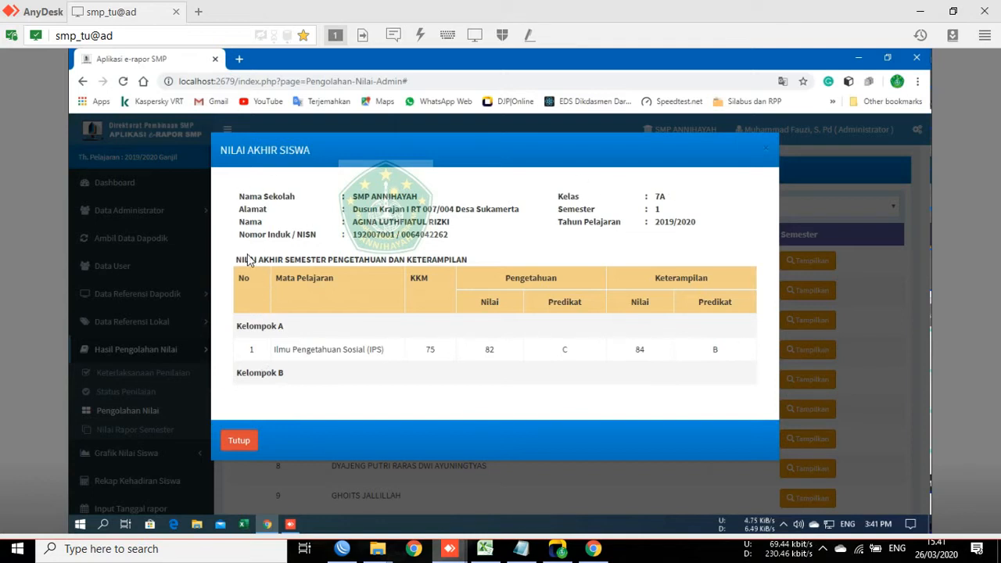
Step: Review the grade details, close the Tutup window, and go to Nilai Rapor Semester
drag(229, 203, 735, 368)
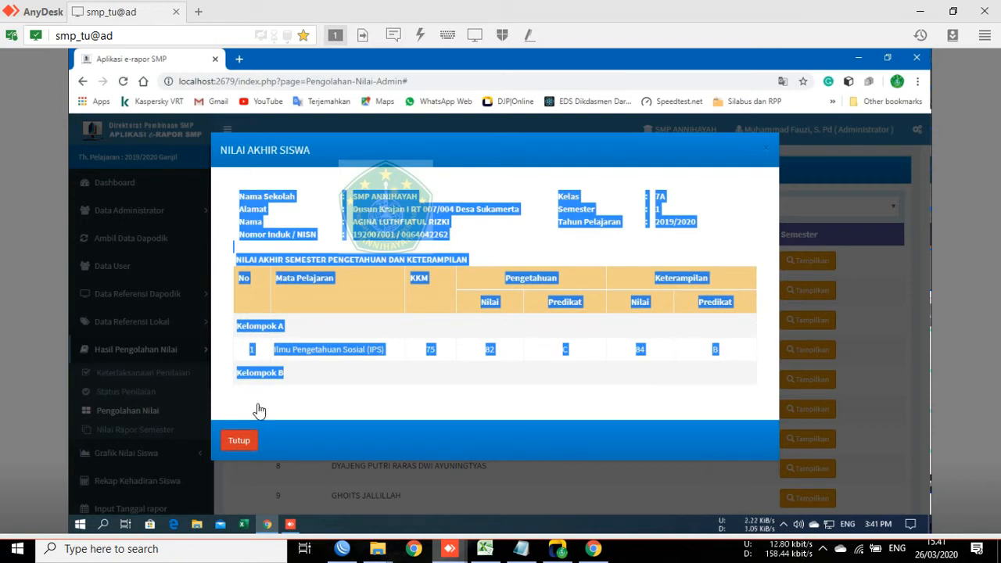
click(226, 339)
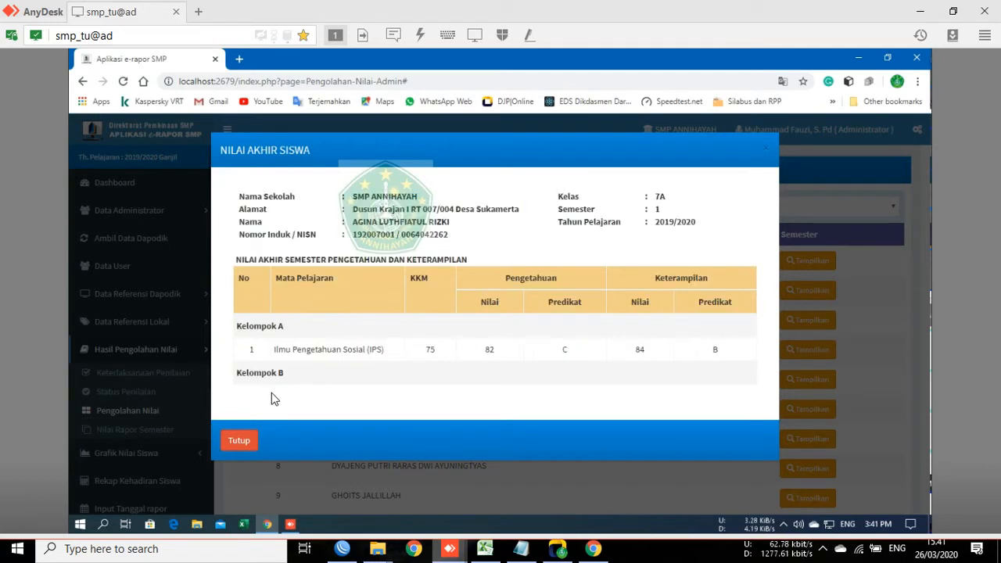
click(235, 440)
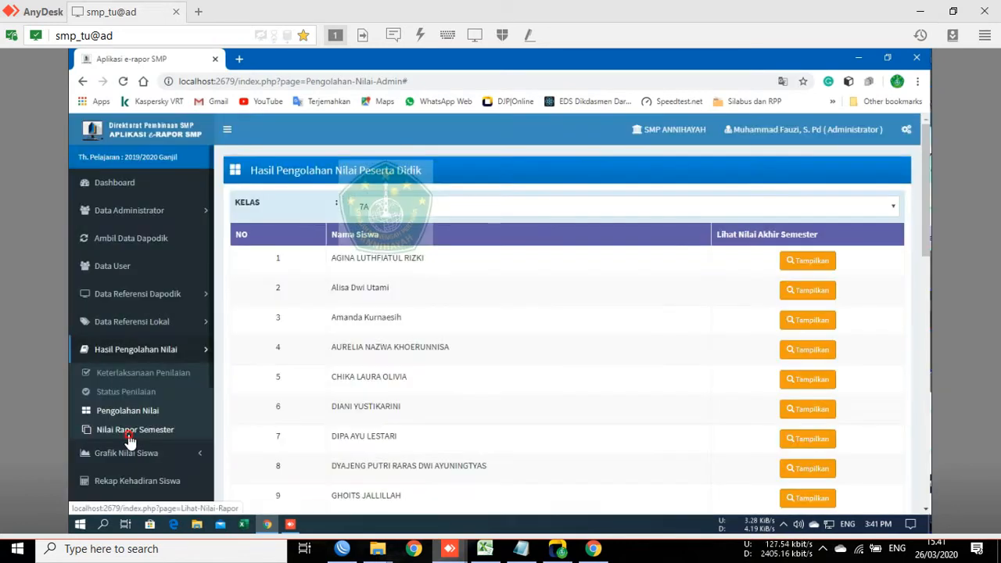
click(130, 440)
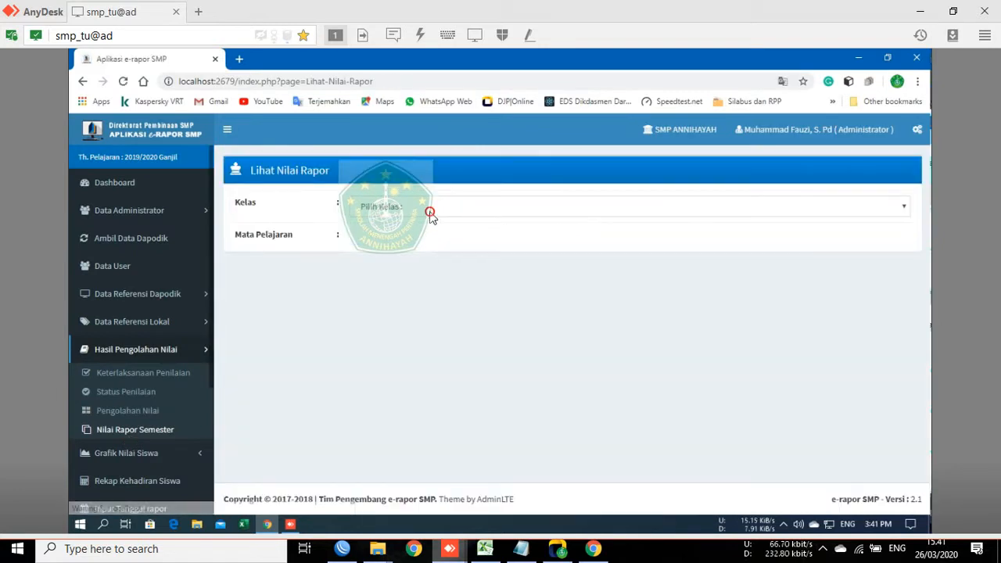
click(431, 212)
click(459, 249)
click(444, 211)
click(437, 215)
click(427, 237)
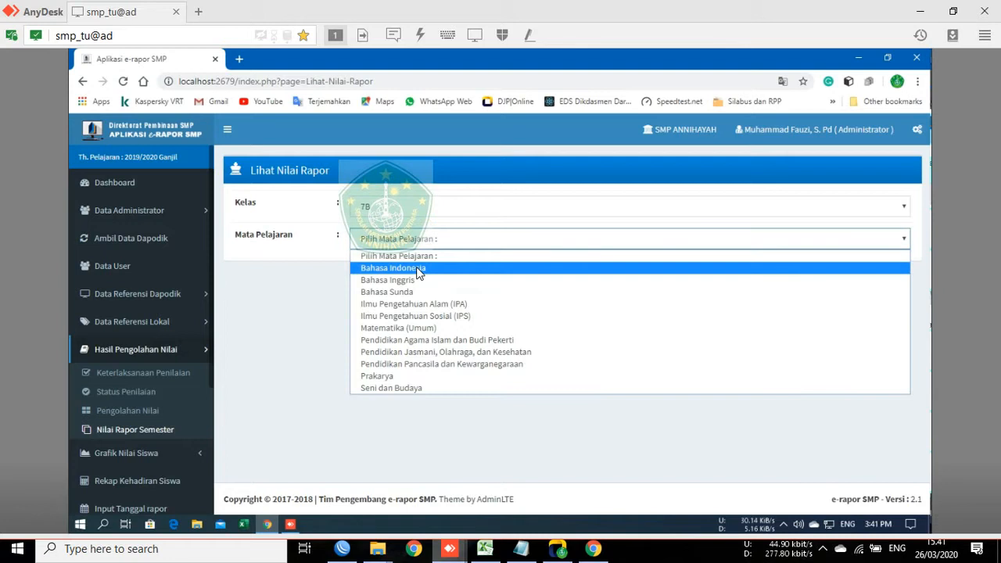
click(427, 267)
click(425, 211)
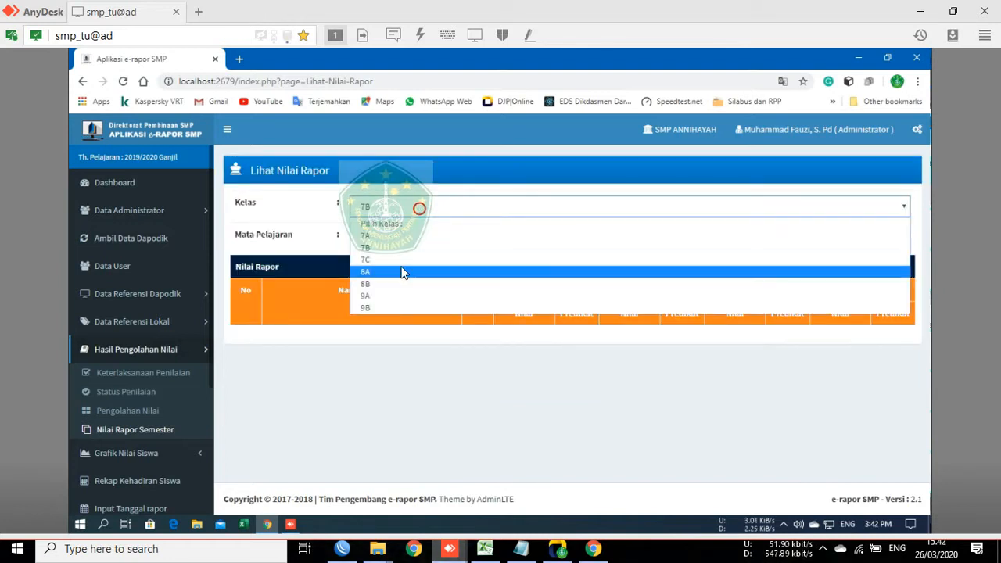
click(399, 247)
click(417, 238)
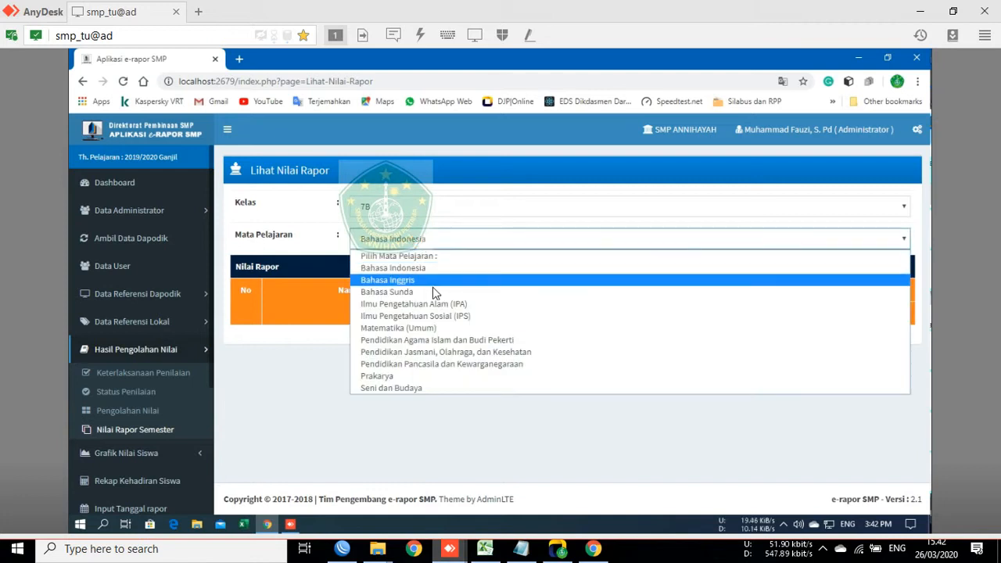
click(442, 315)
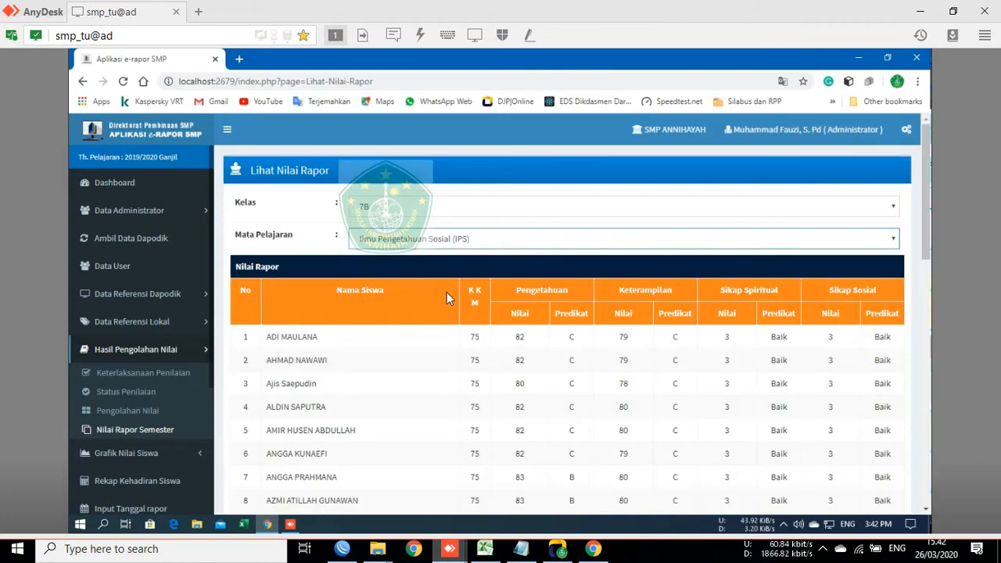
scroll(425, 305, down, 7)
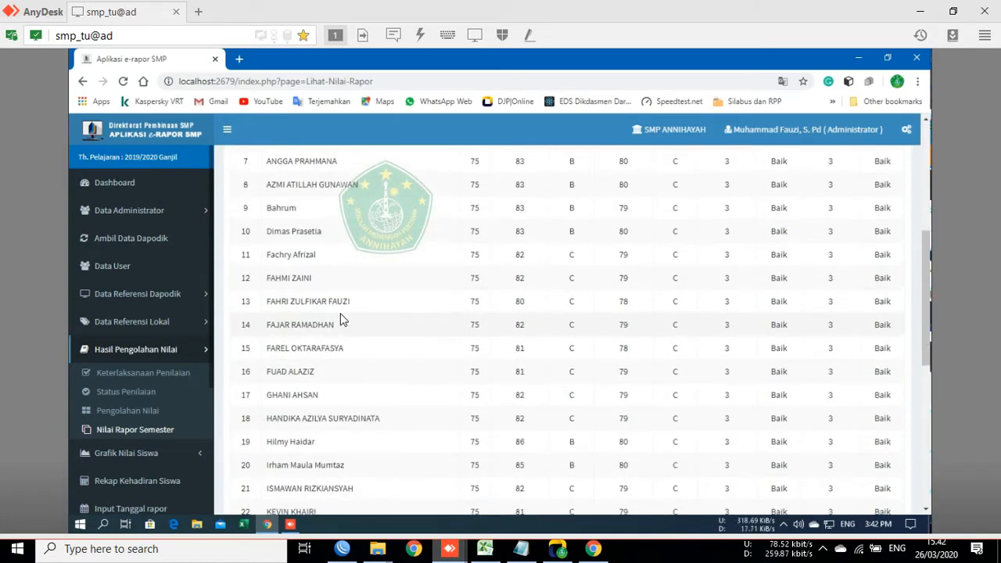
scroll(670, 352, down, 2)
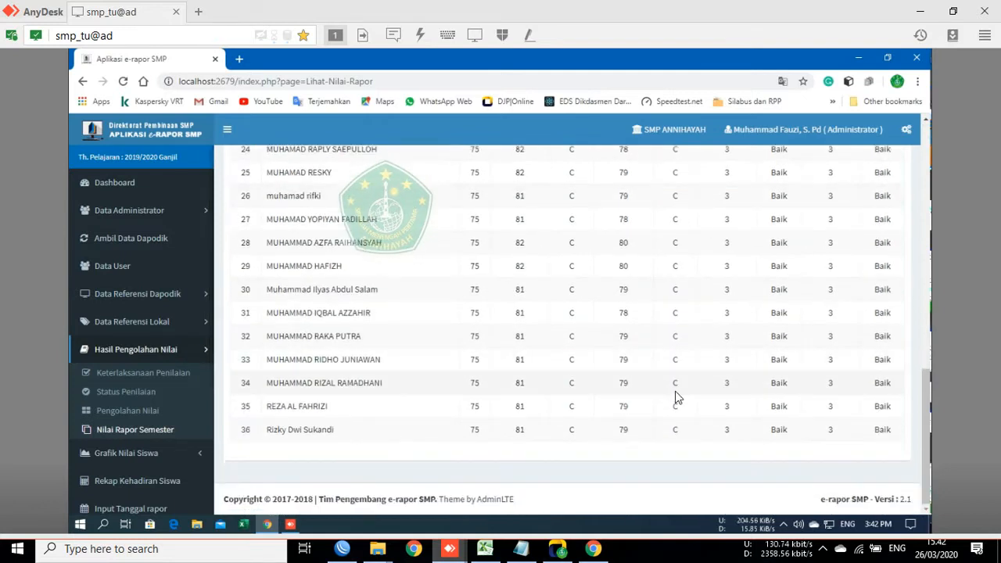
scroll(678, 398, up, 10)
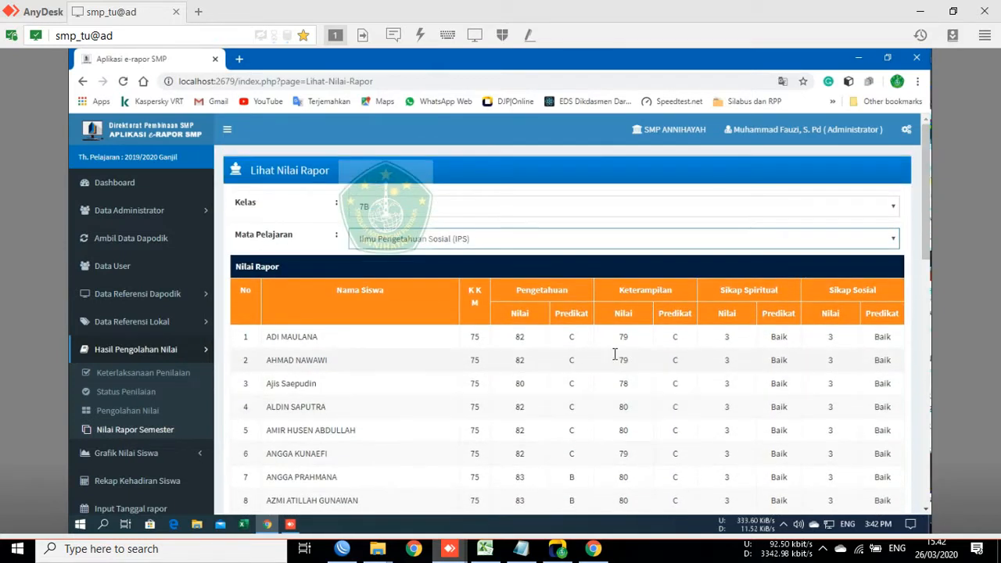
scroll(570, 345, down, 10)
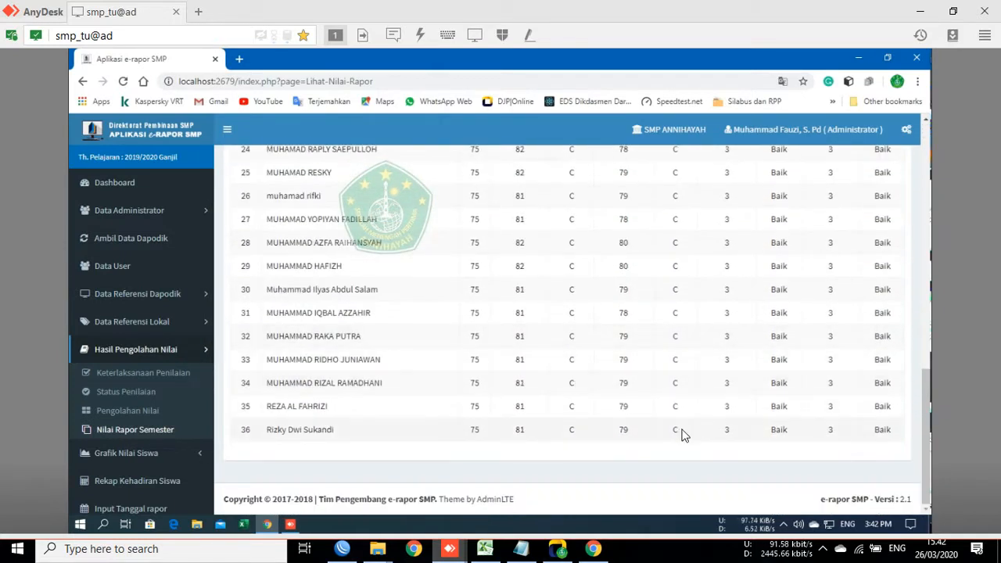
scroll(665, 385, up, 10)
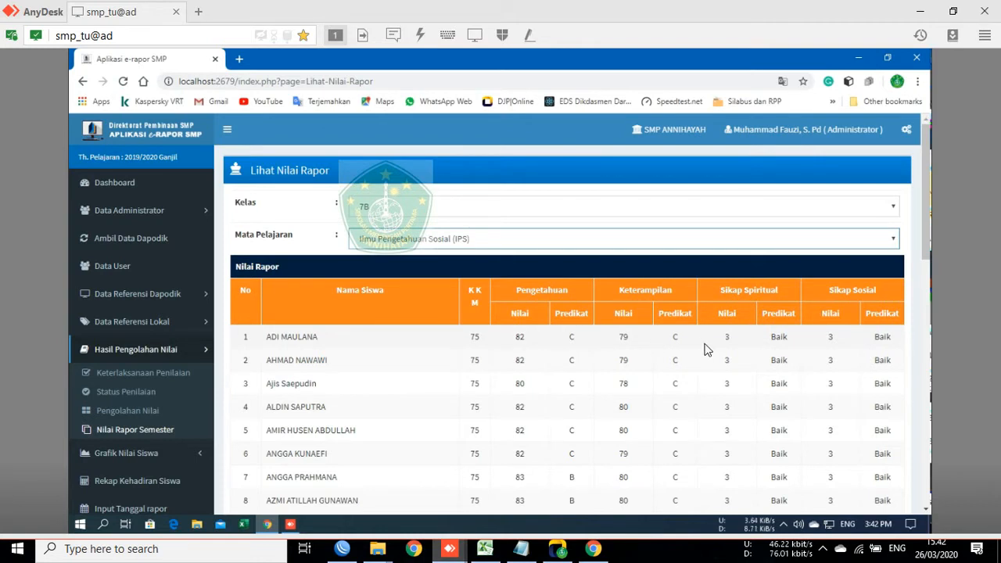
scroll(724, 344, down, 1)
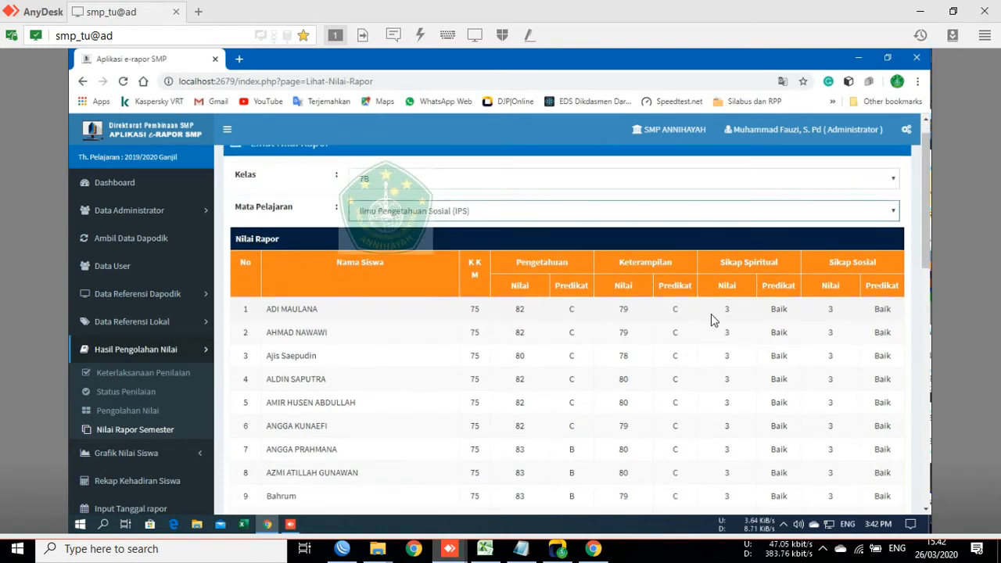
scroll(511, 290, down, 4)
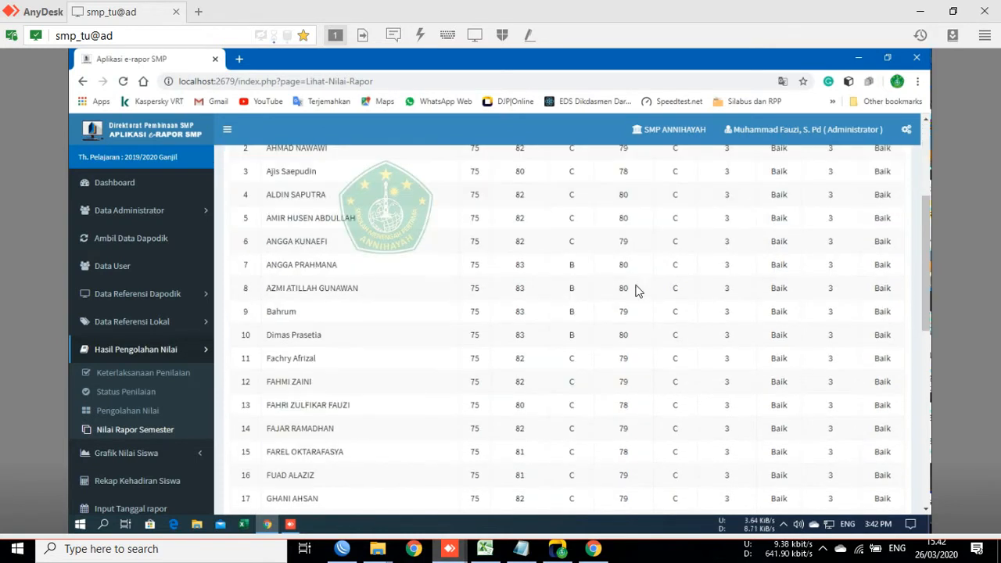
scroll(718, 395, down, 1)
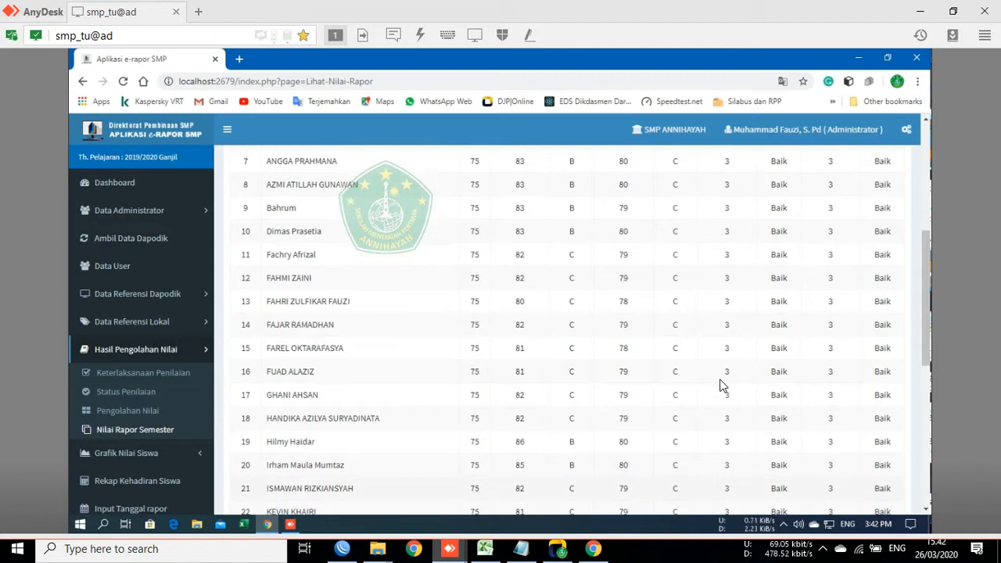
scroll(701, 378, down, 1)
scroll(702, 381, down, 3)
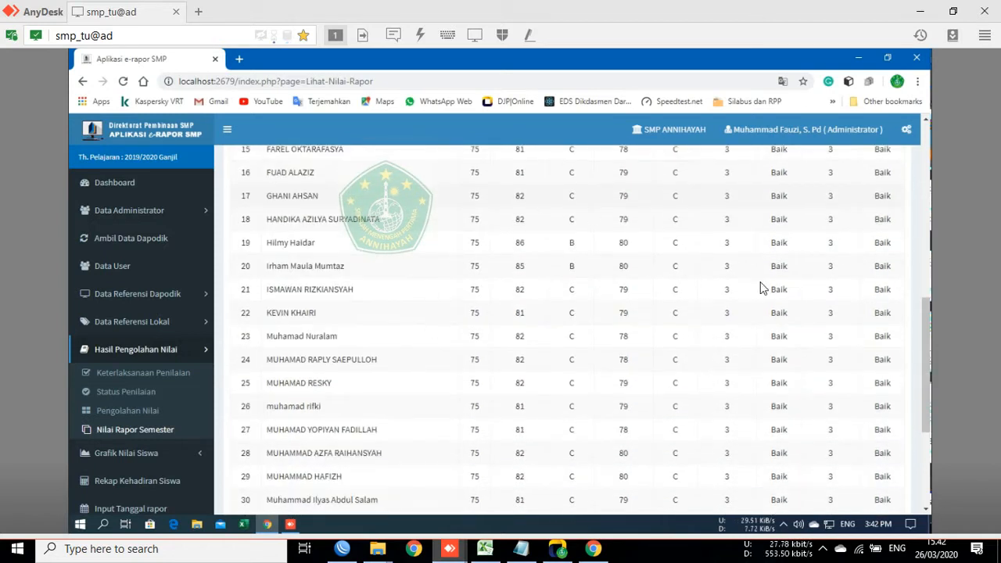
scroll(771, 313, down, 4)
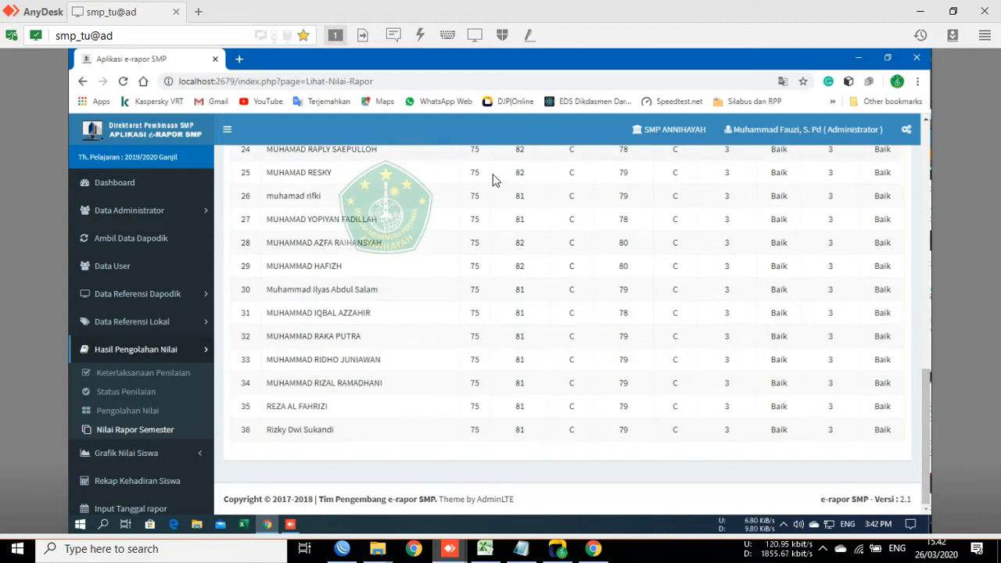
scroll(179, 429, down, 3)
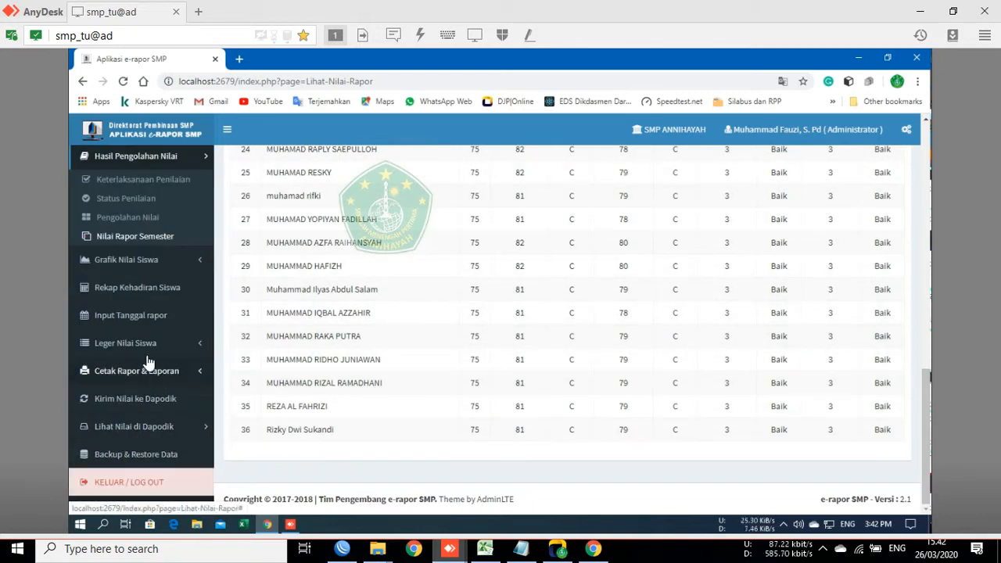
Step: Open Kirim Nilai ke Dapodik and scroll to check the CONNECTED Dapodik server status
click(140, 406)
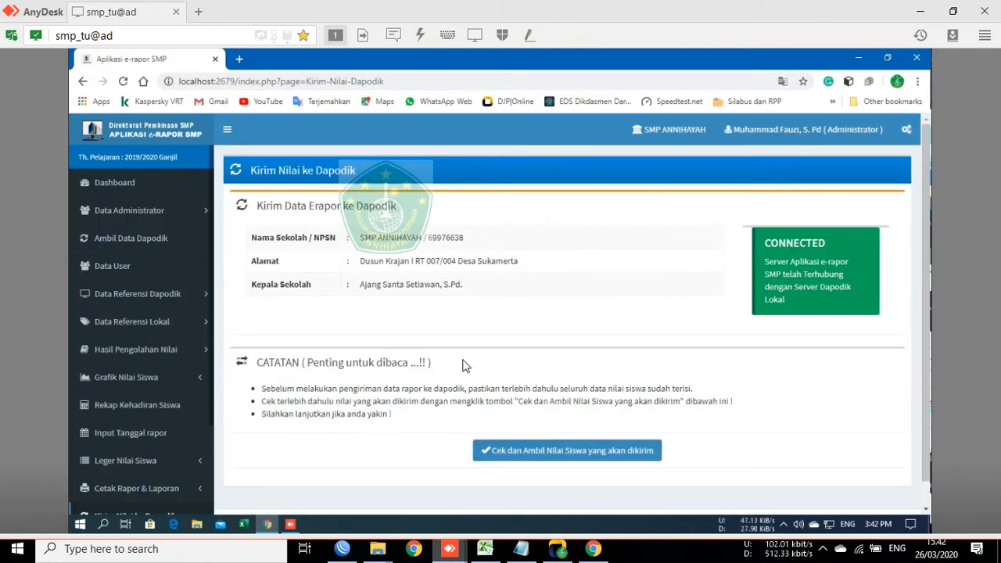
scroll(81, 368, down, 3)
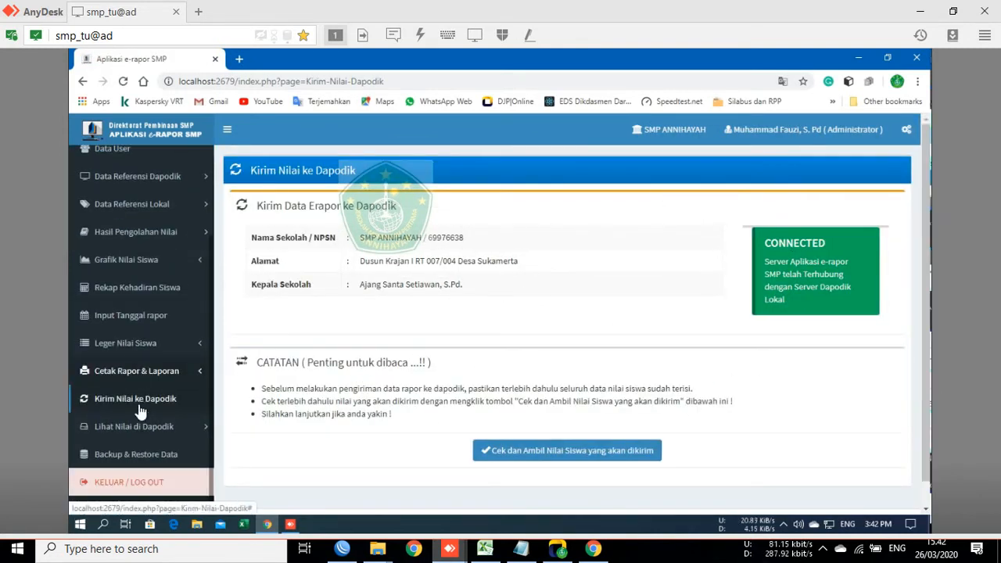
scroll(110, 407, up, 3)
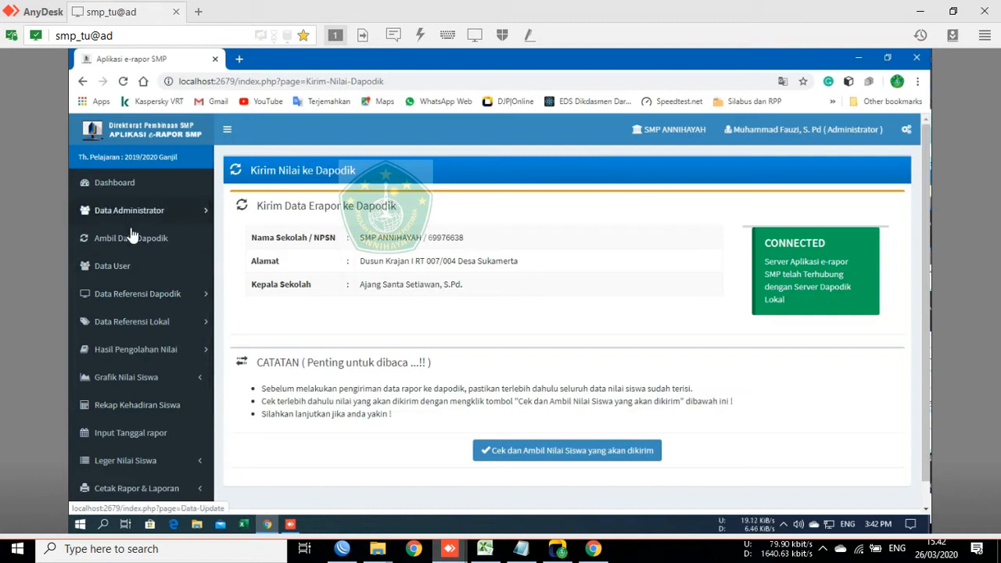
scroll(125, 454, down, 3)
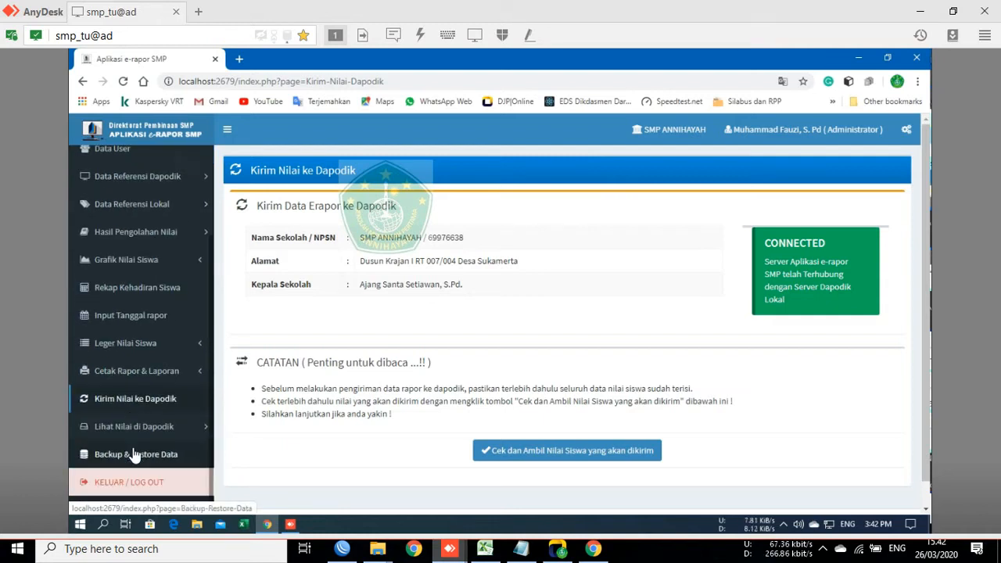
Step: View the empty Input Tanggal Rapor list, then log out with Keluar
click(132, 317)
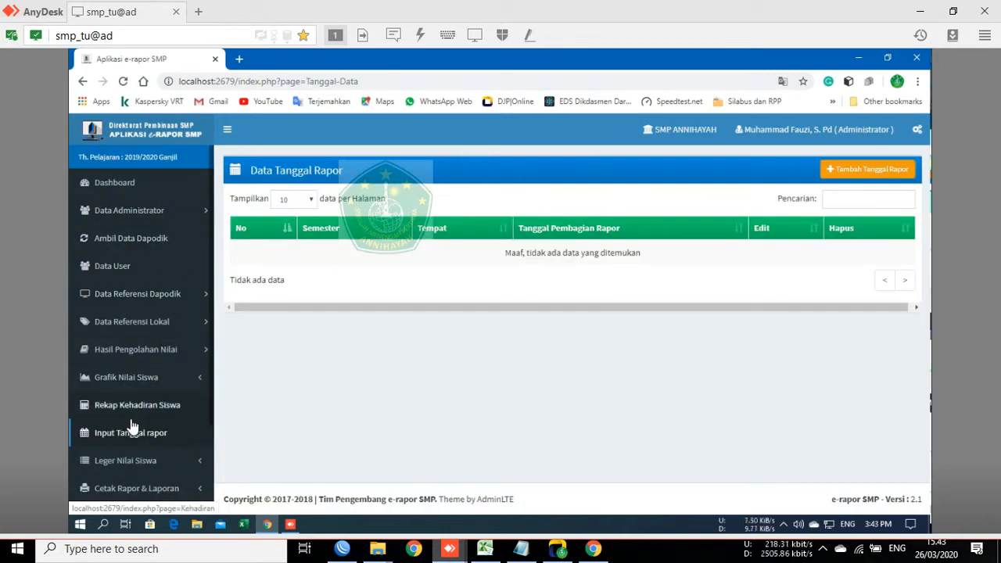
scroll(125, 407, down, 3)
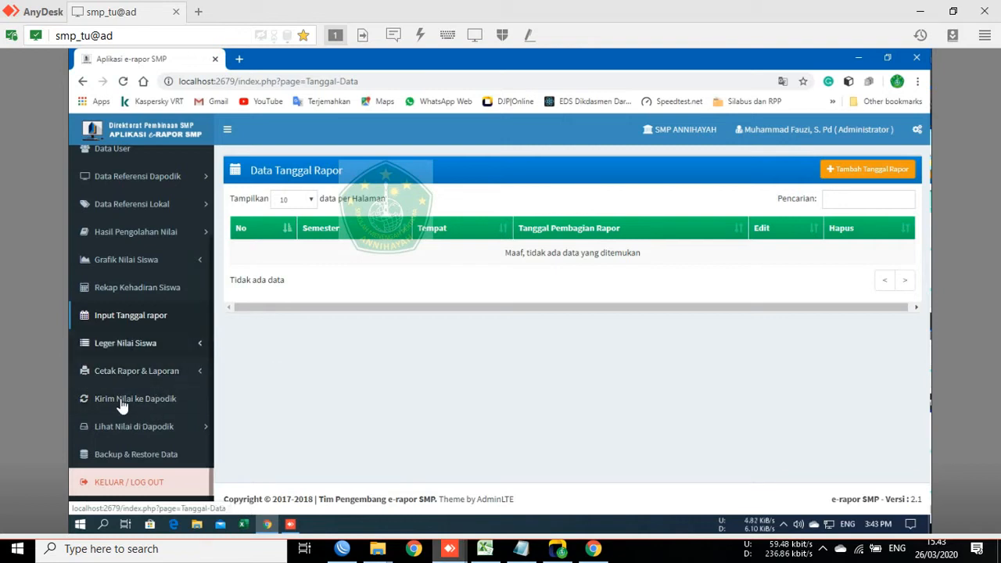
click(134, 490)
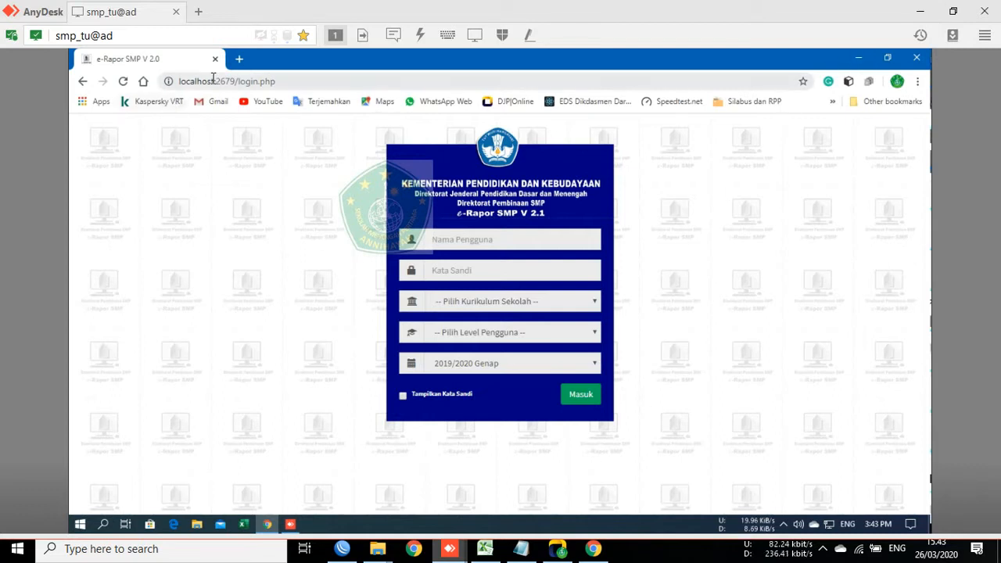
Step: Minimise the AnyDesk session and bring up the e-Rapor notes in Notepad
click(186, 81)
click(186, 81)
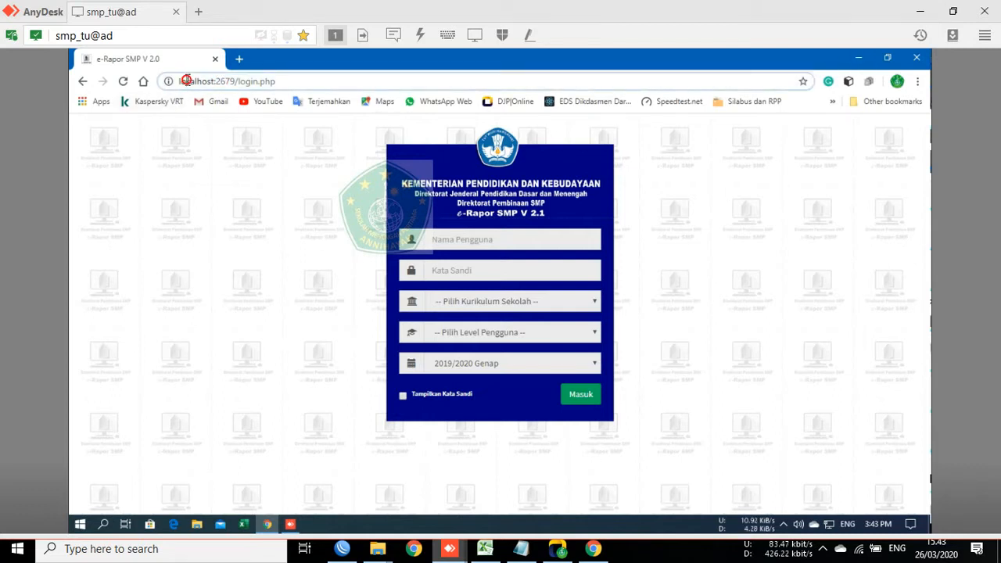
click(921, 11)
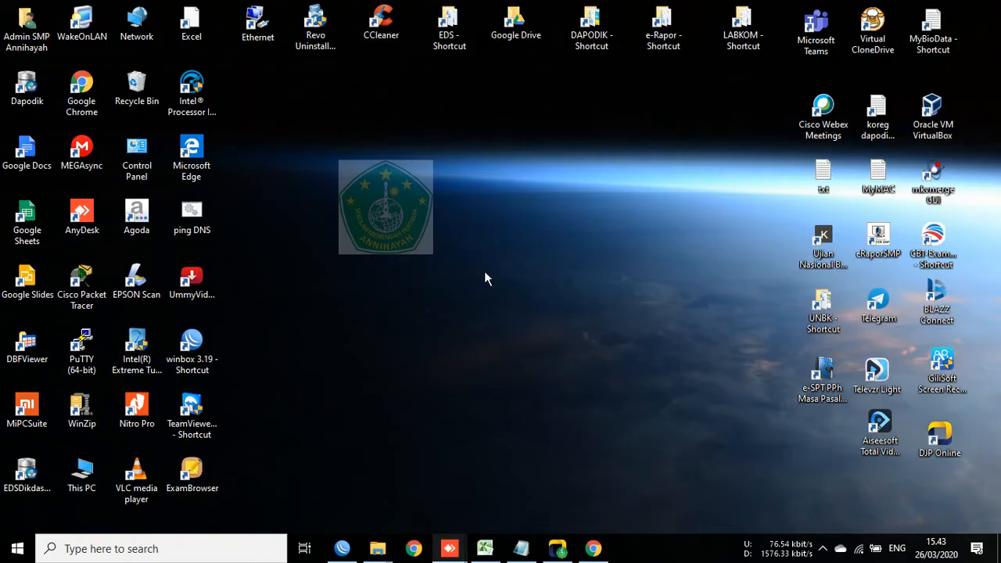
click(521, 552)
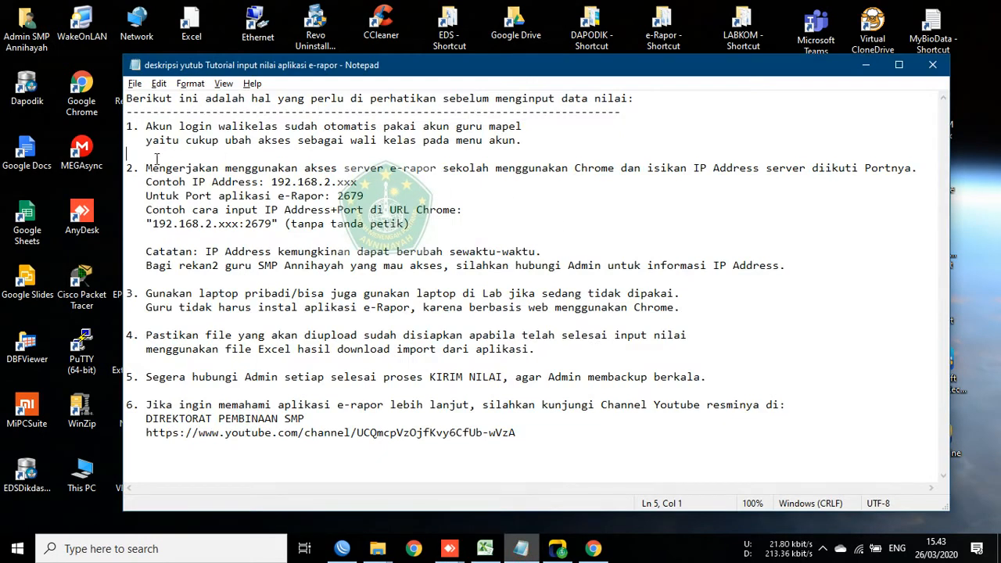
Step: Highlight the note on accessing the e-Rapor server, then switch to WhatsApp Web in Chrome
drag(145, 168, 747, 178)
key(shift+Right)
key(shift+Right)
key(shift+Right)
key(shift+Right)
key(shift+Right)
key(shift+Right)
key(shift+Right)
key(shift+Right)
key(shift+Right)
key(shift+Right)
key(shift+Right)
key(shift+Right)
key(shift+Right)
key(shift+Right)
key(shift+Right)
key(shift+Right)
key(shift+Right)
key(shift+Right)
key(shift+Right)
key(shift+Right)
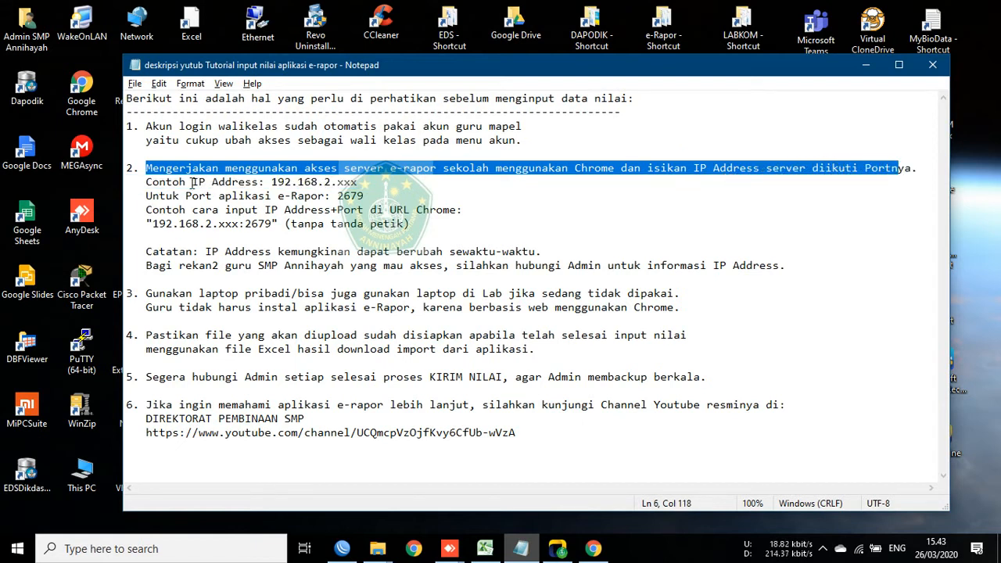
click(183, 184)
click(866, 66)
click(594, 549)
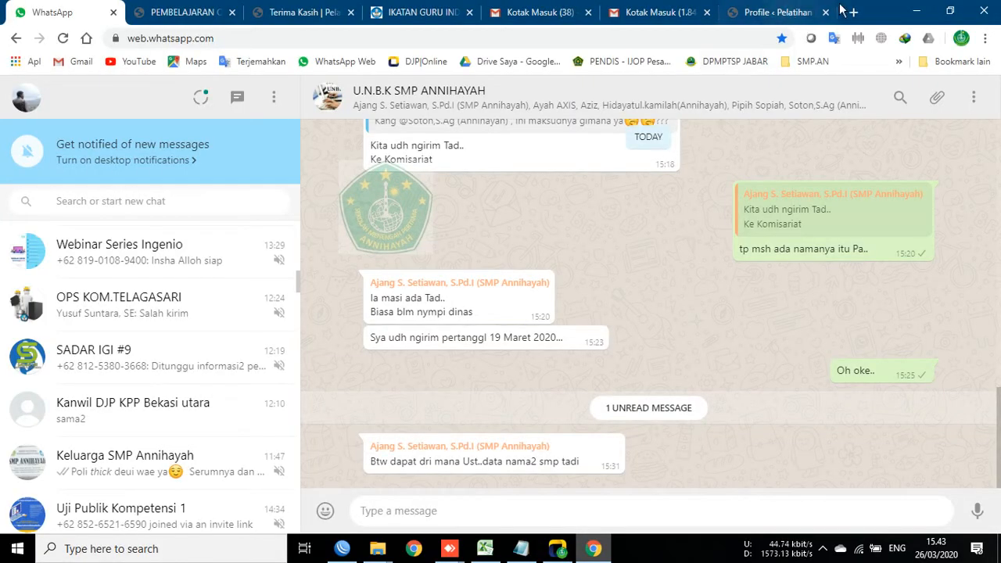
Step: Minimise Chrome and select the eRaporSMP shortcut on the desktop
click(916, 11)
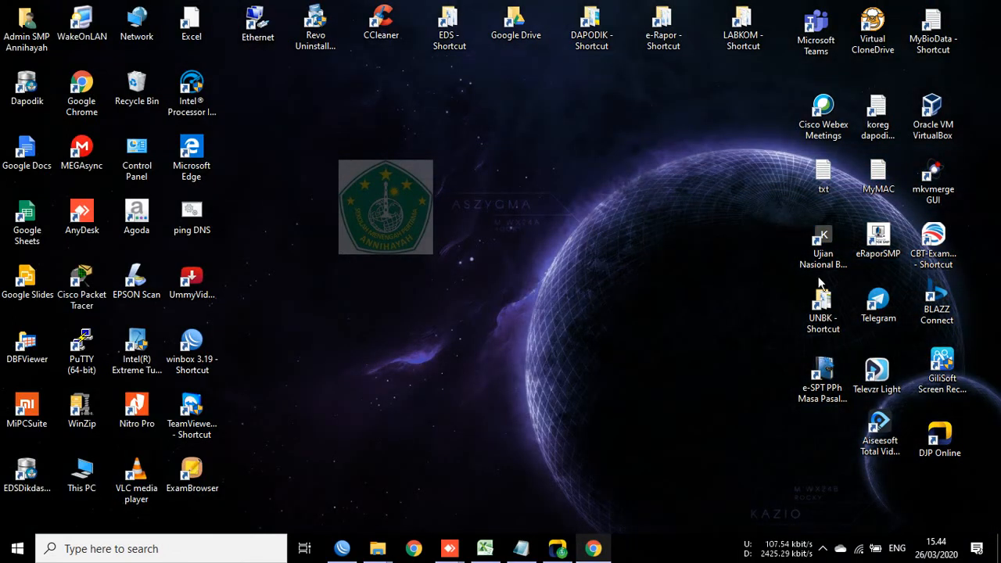
click(877, 240)
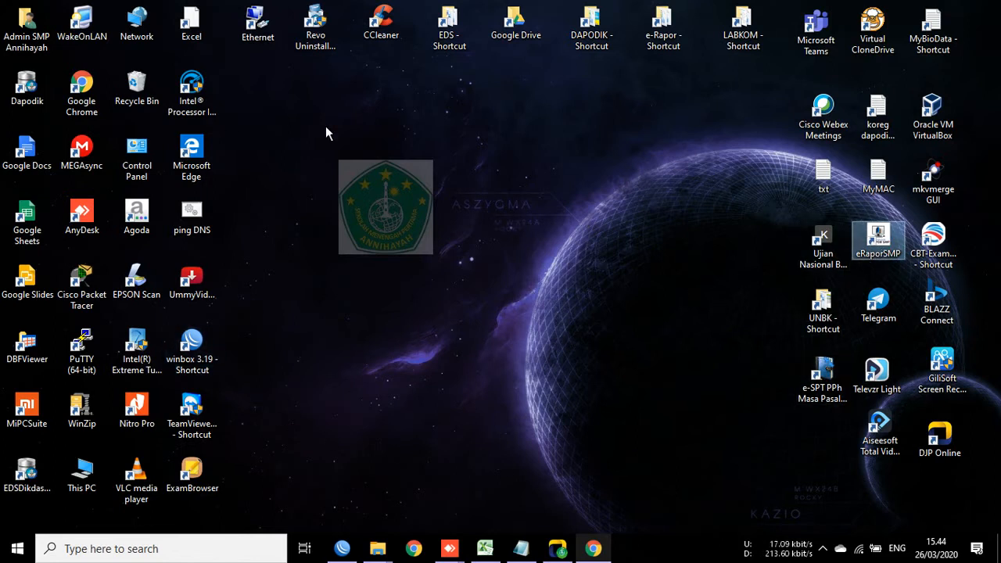
click(136, 87)
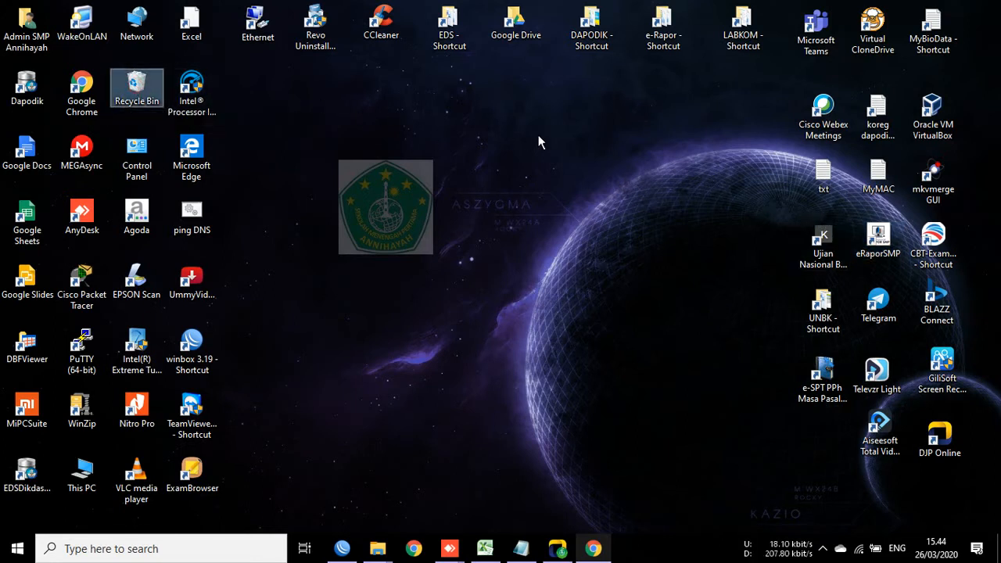
click(874, 241)
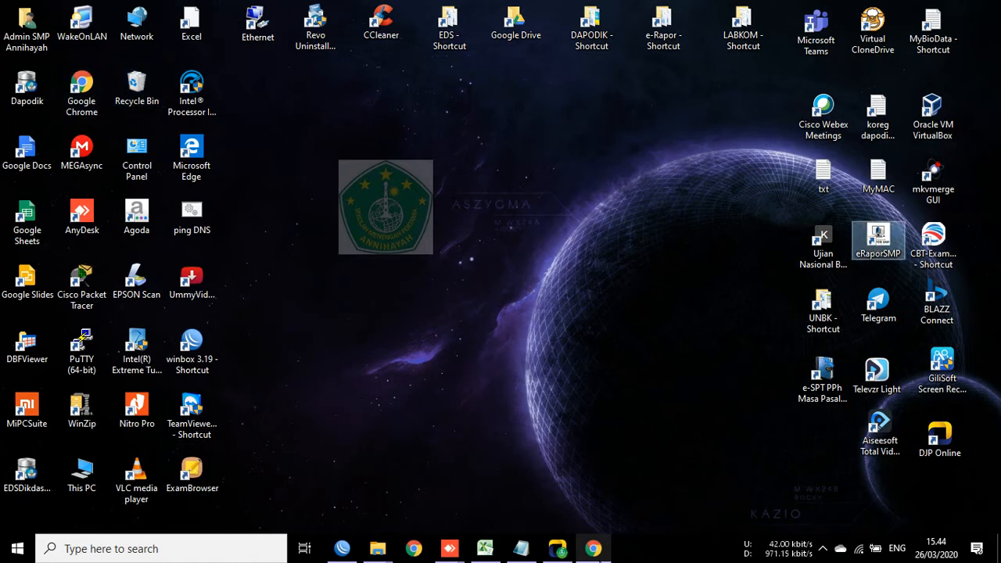
Step: Restore Chrome and open a new tab on the Google start page
click(594, 549)
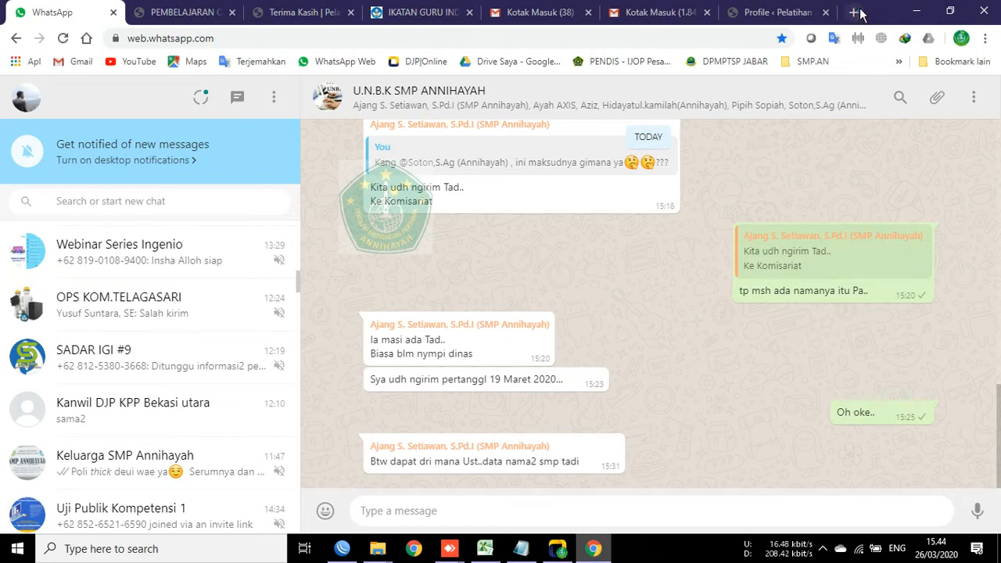
click(916, 12)
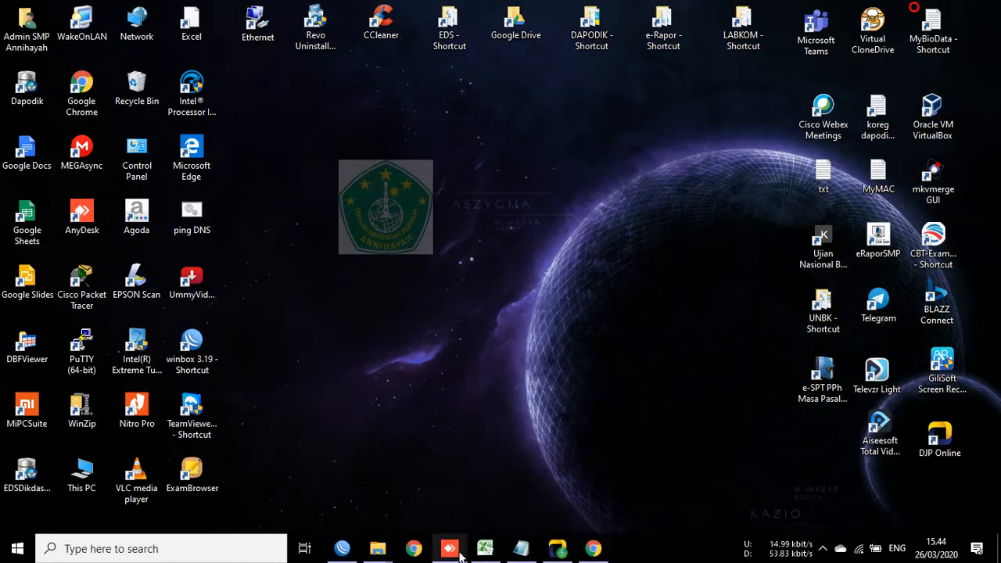
click(594, 549)
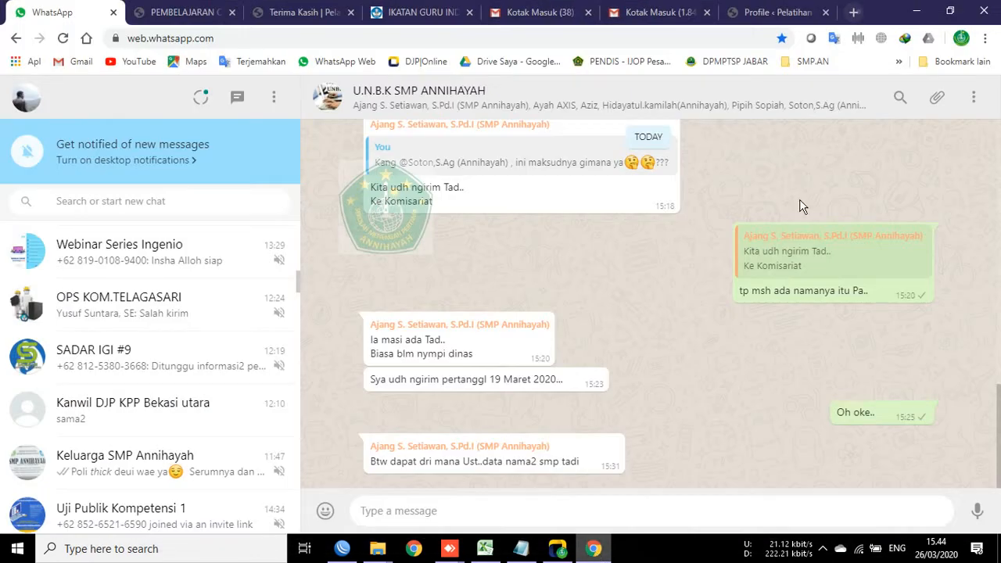
key(ctrl+t)
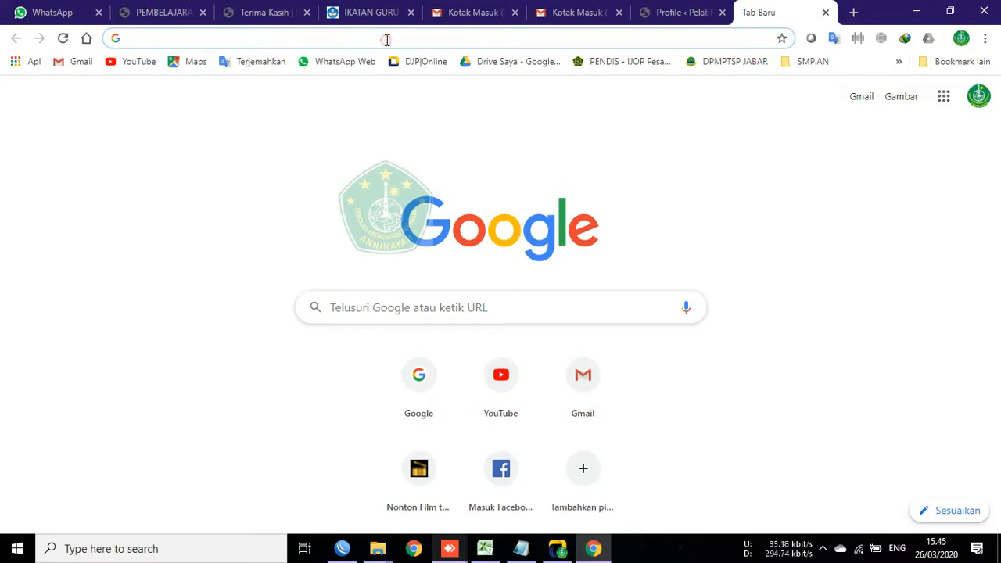
Step: Enter 192.168.2.143:2679 in the address bar, overriding autocomplete, and load it
text(192.)
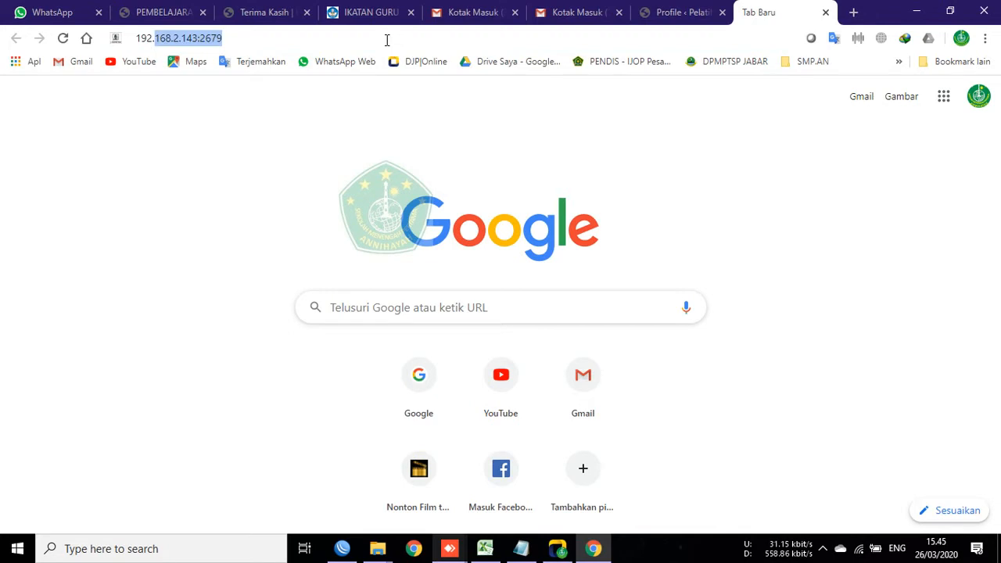
key(Right)
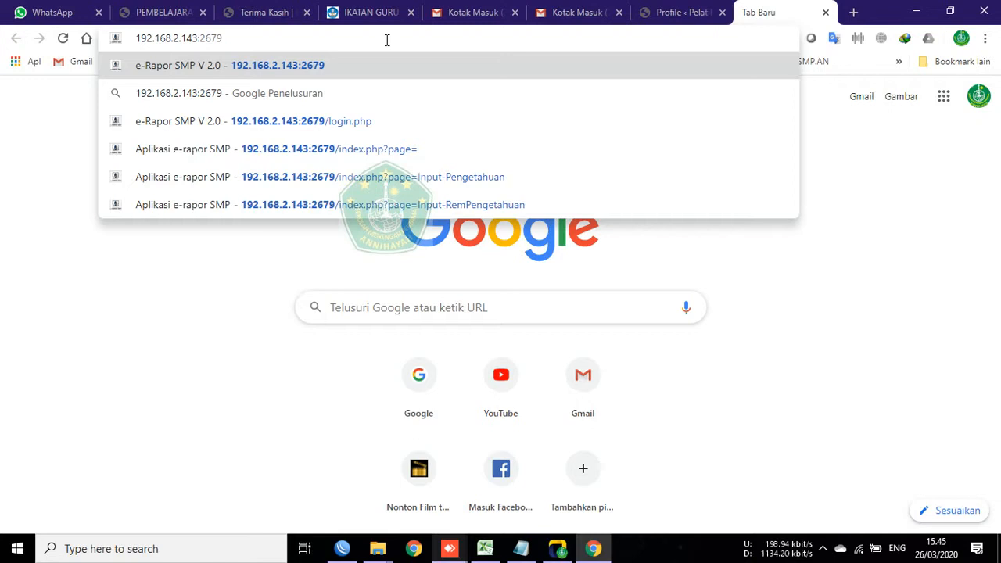
key(Delete)
key(ctrl+a)
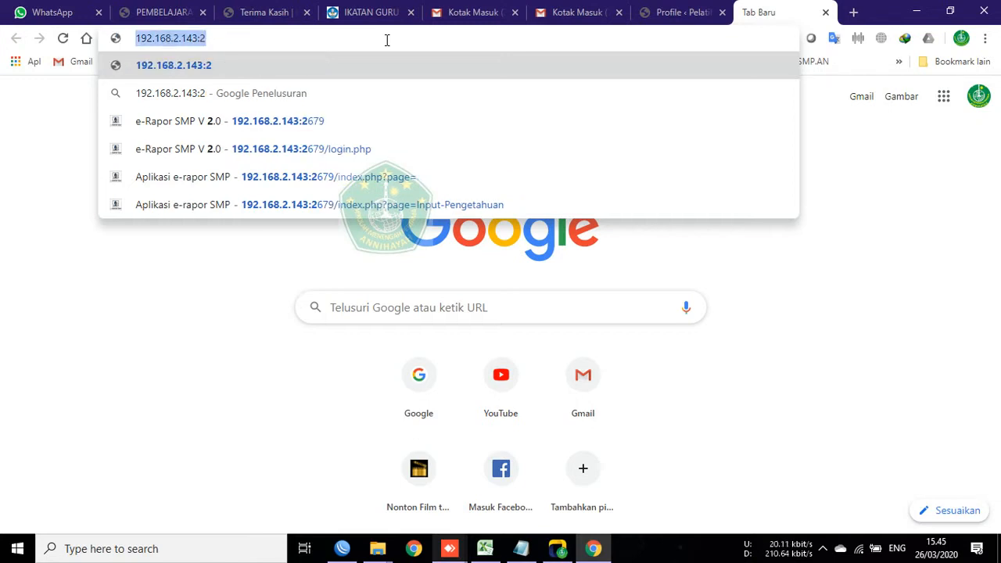
text(192.)
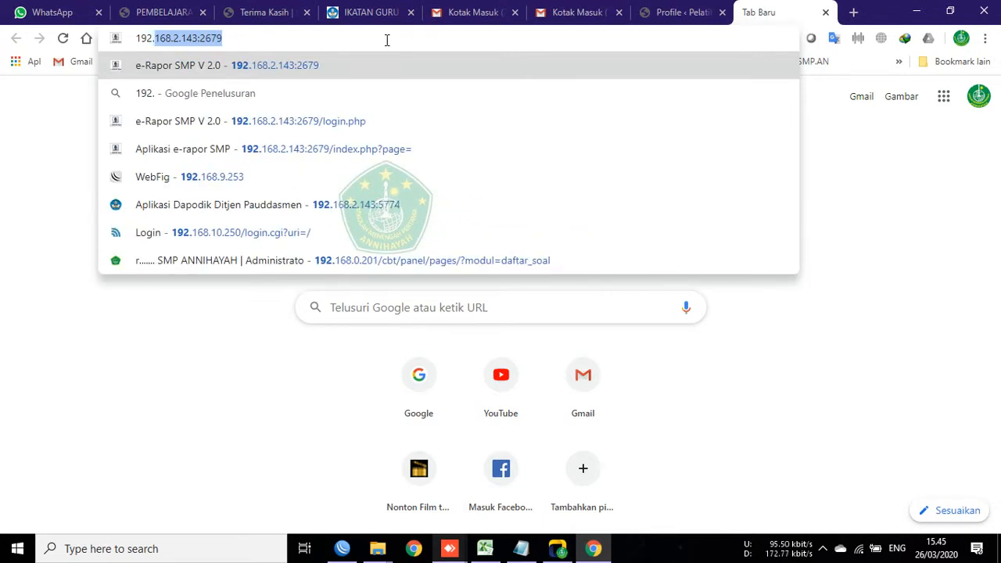
text(168.)
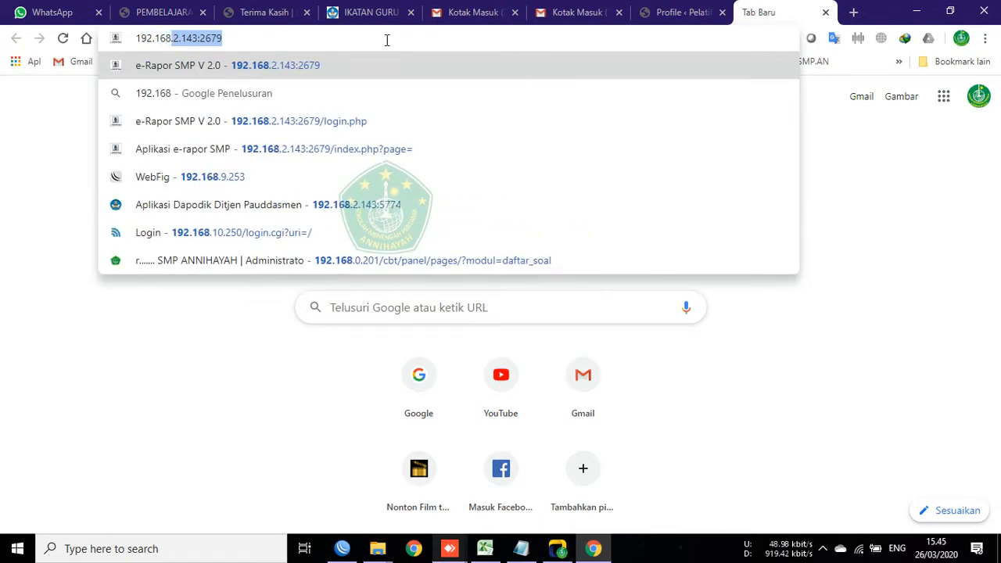
text(2.1)
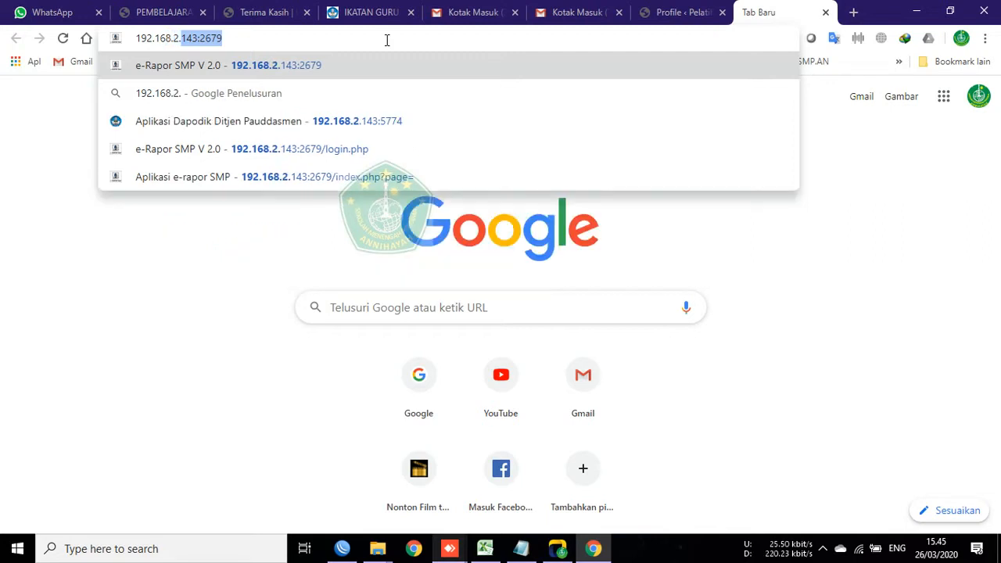
text(43)
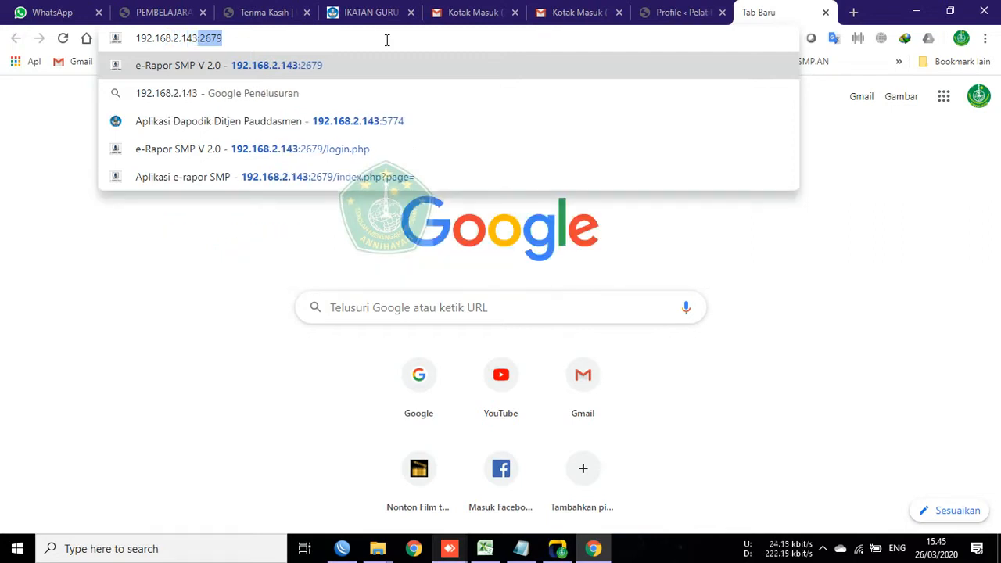
key(Delete)
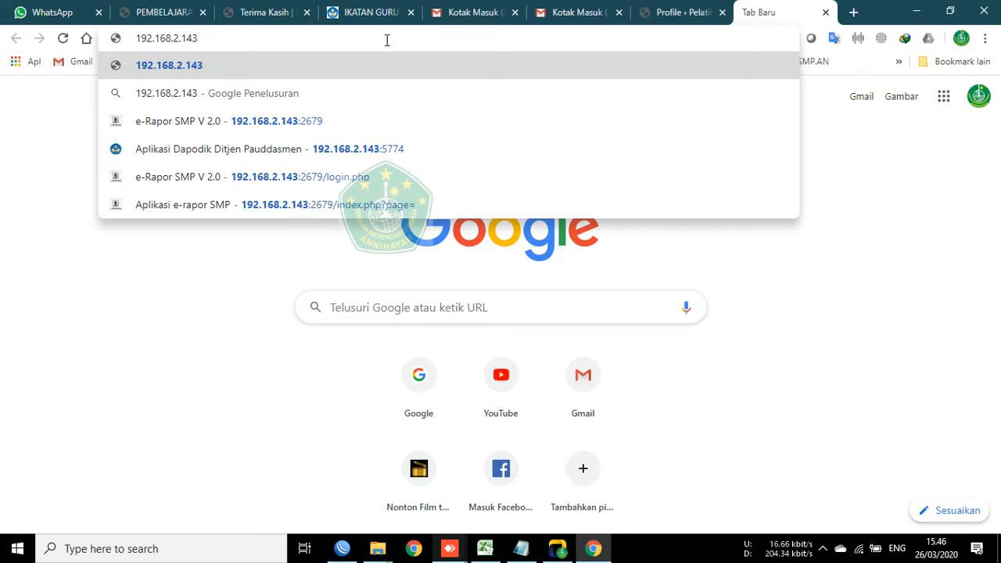
text(:)
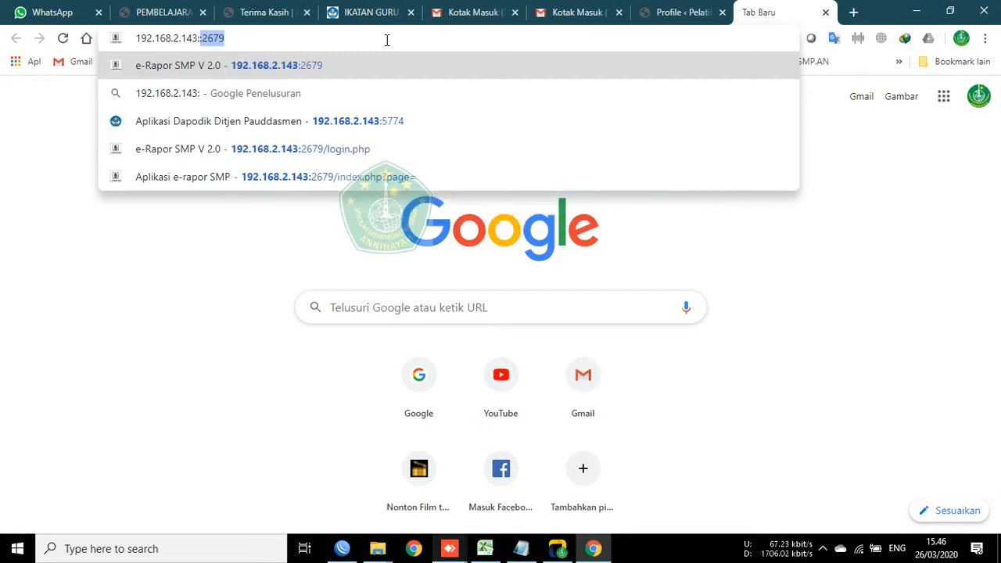
text(2679)
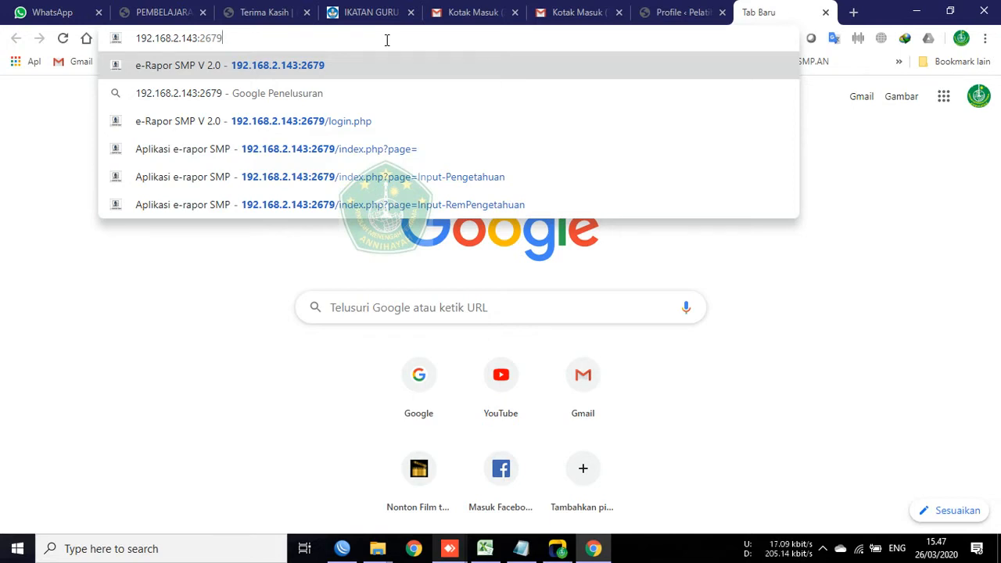
key(Return)
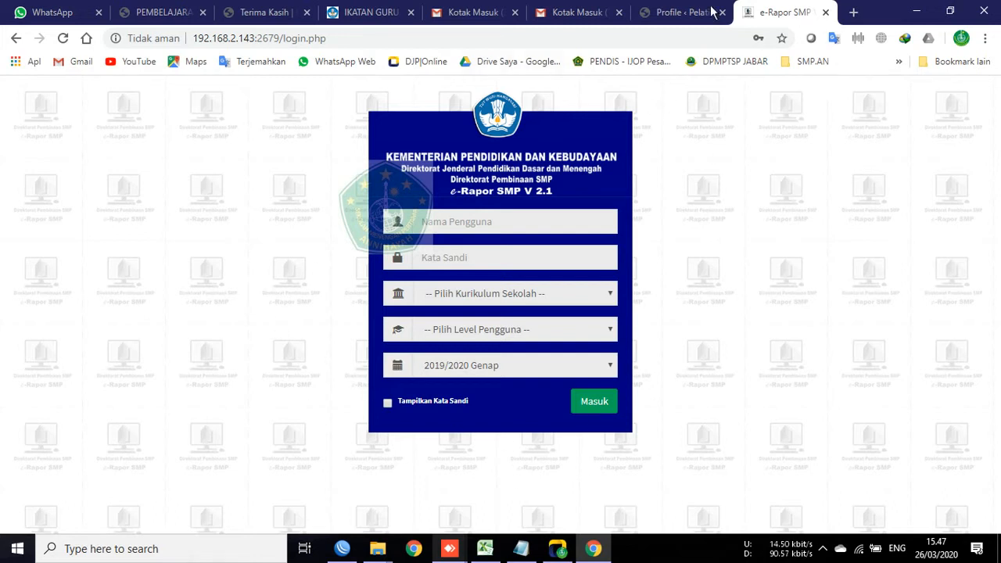
click(494, 220)
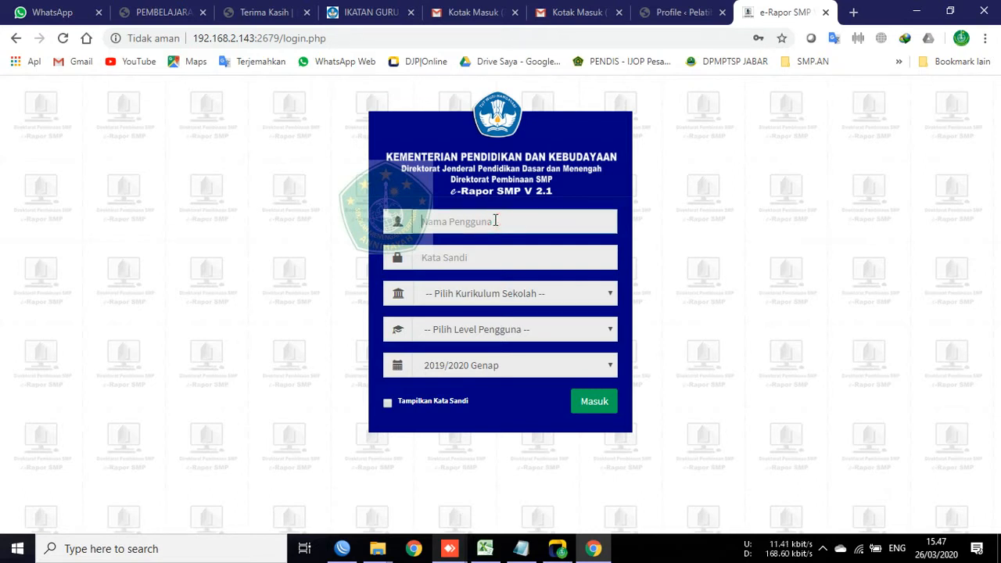
click(494, 221)
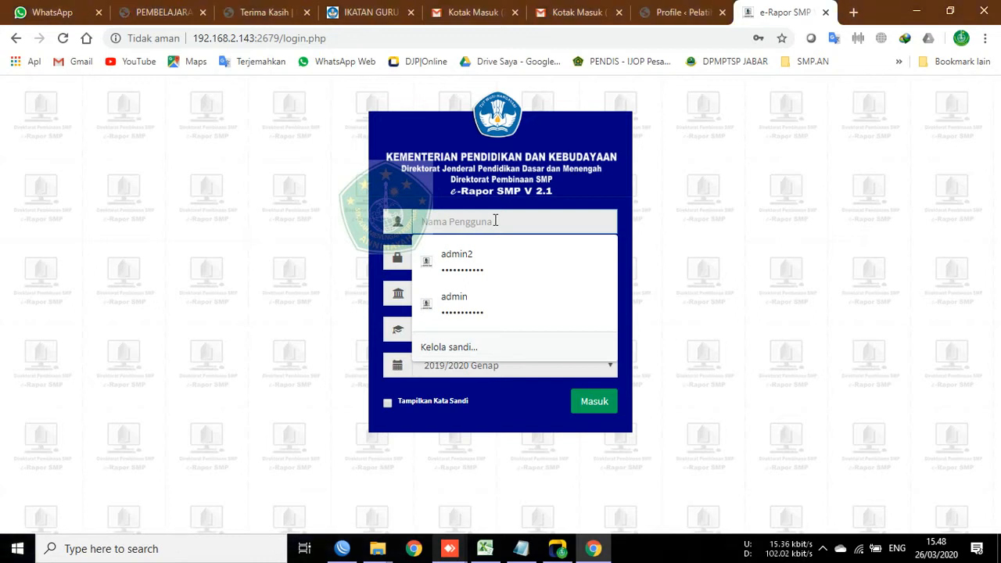
click(494, 221)
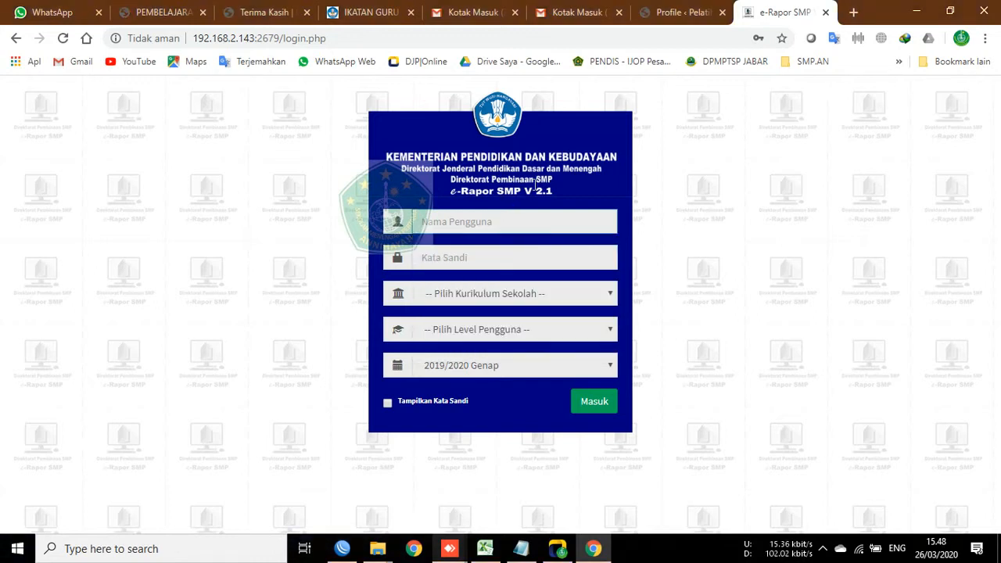
click(470, 222)
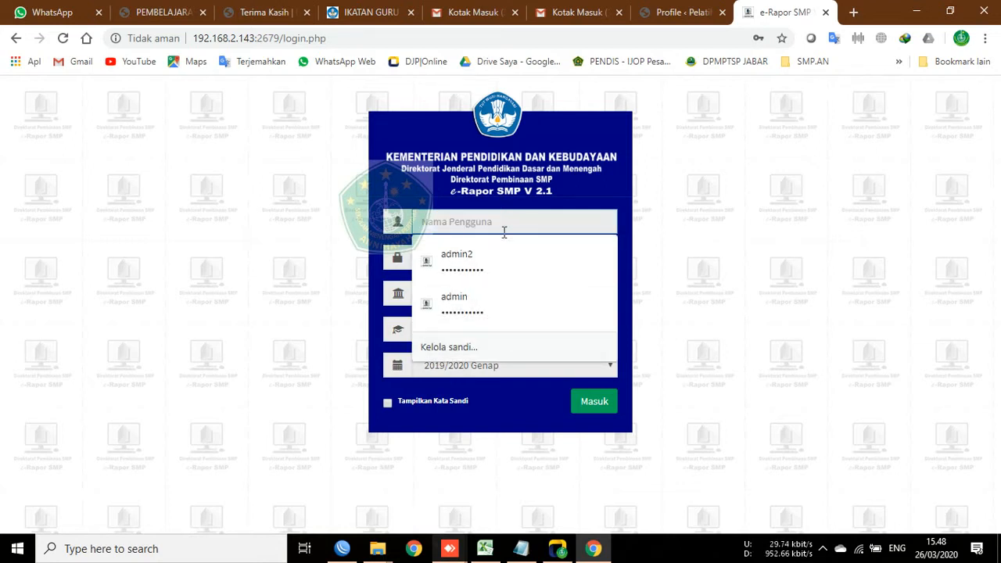
click(667, 199)
click(501, 214)
click(336, 225)
click(428, 221)
click(347, 223)
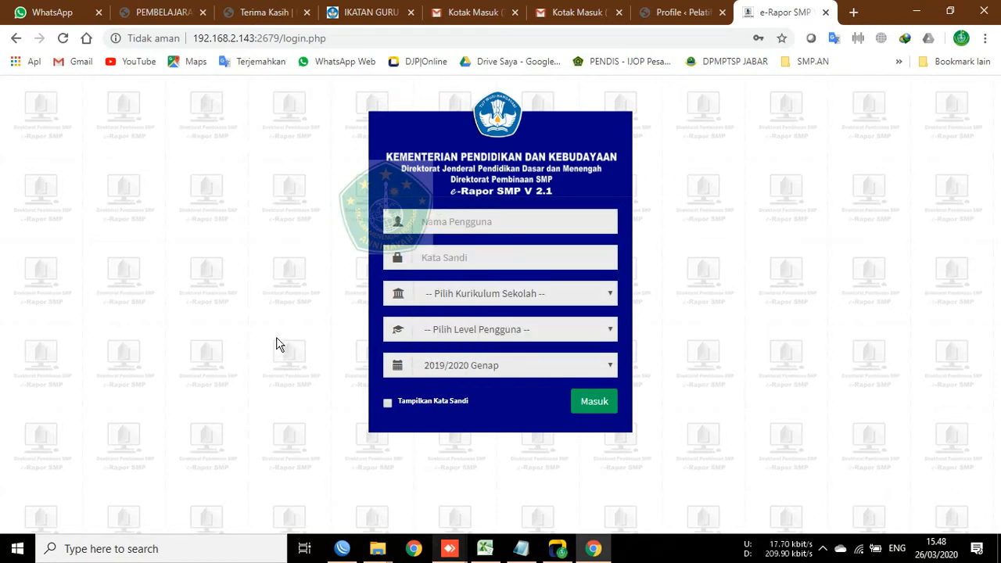
click(449, 549)
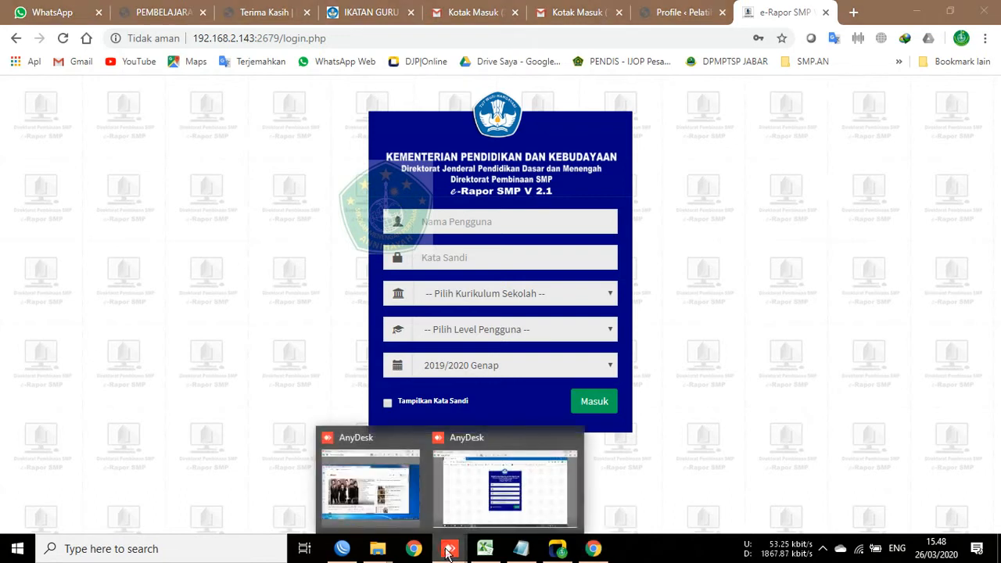
click(501, 492)
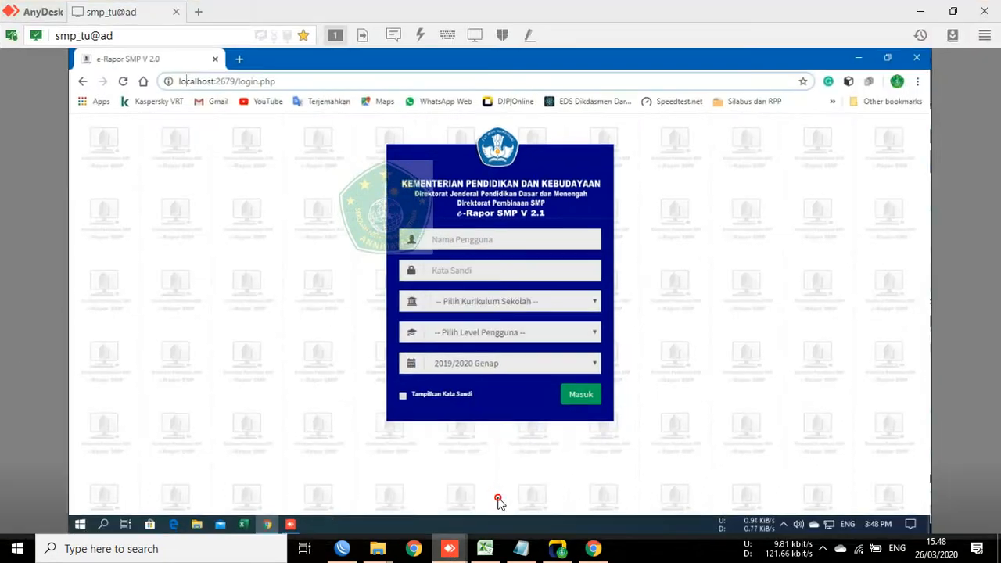
Step: On the remote PC, browse D: through APLIKASI RAPOR 2019 to 2. SETOR NILAI DI SINI
click(858, 57)
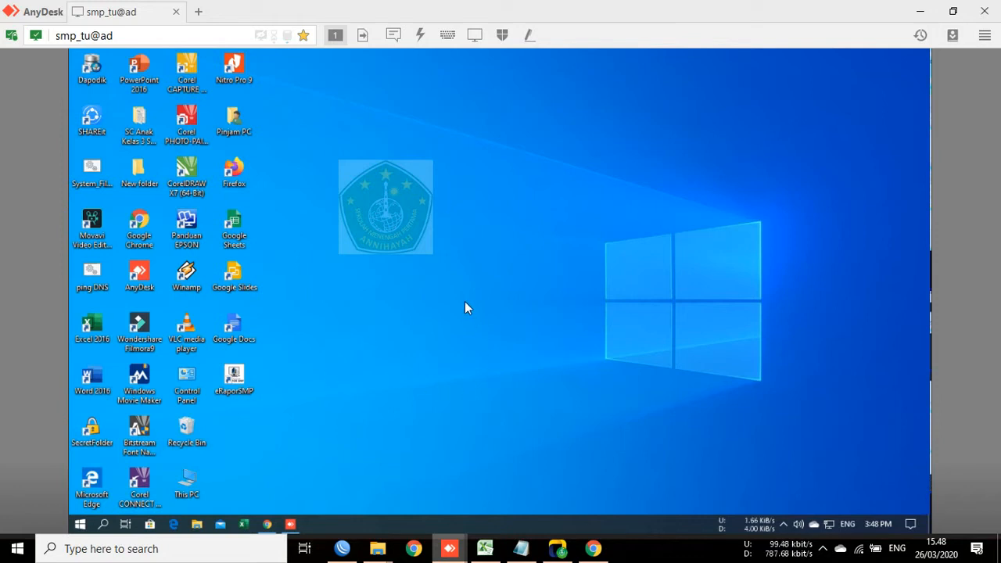
click(197, 527)
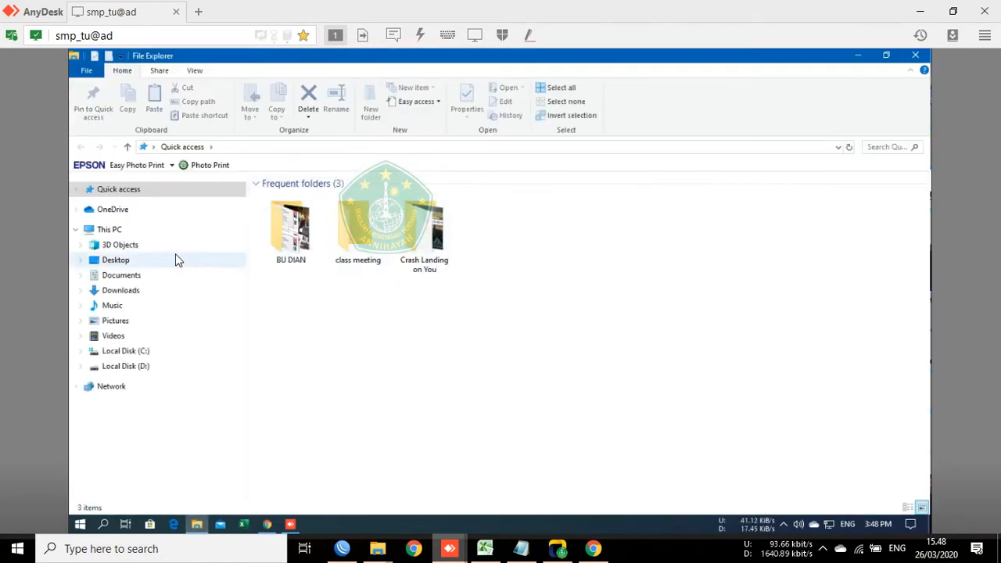
click(126, 363)
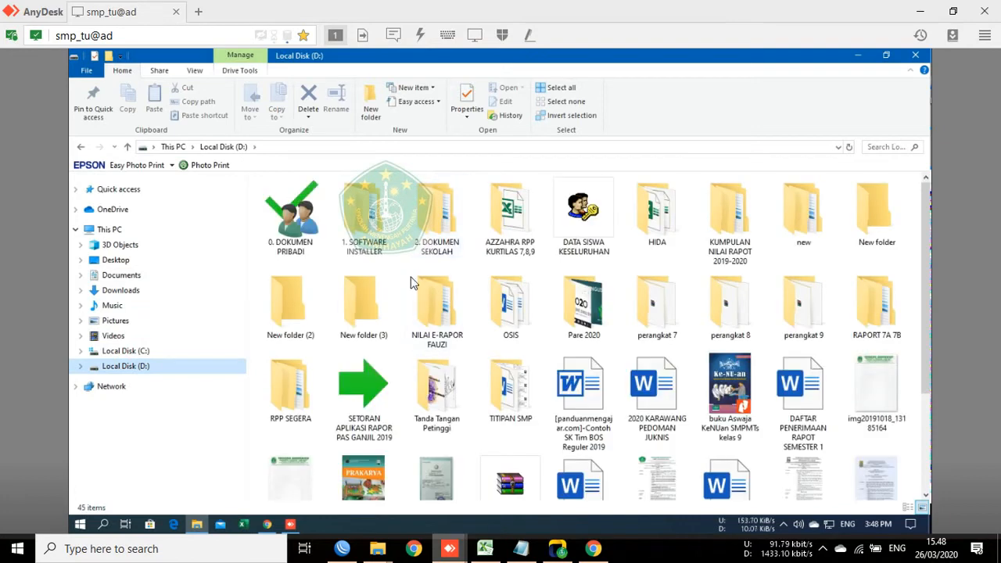
double_click(450, 229)
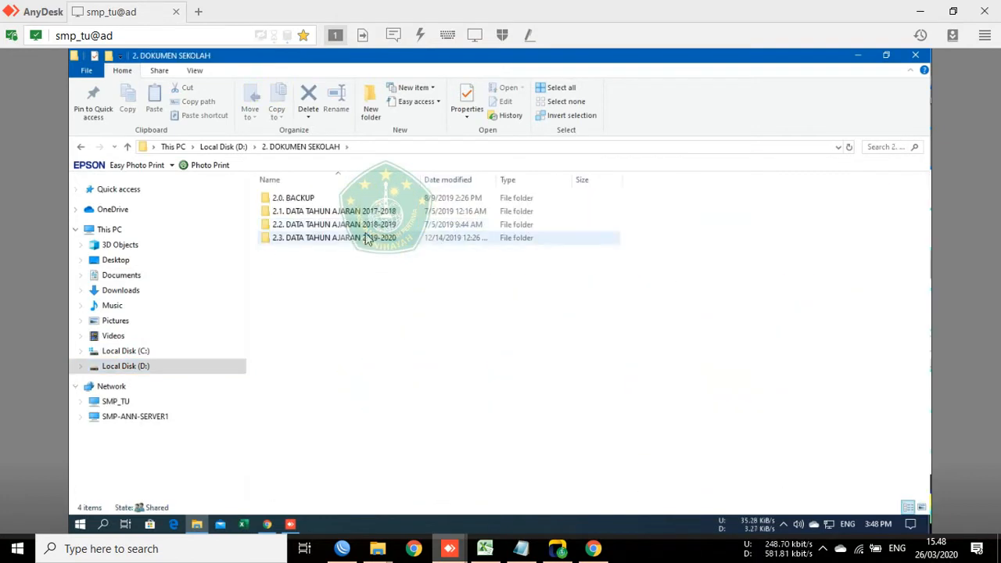
double_click(317, 242)
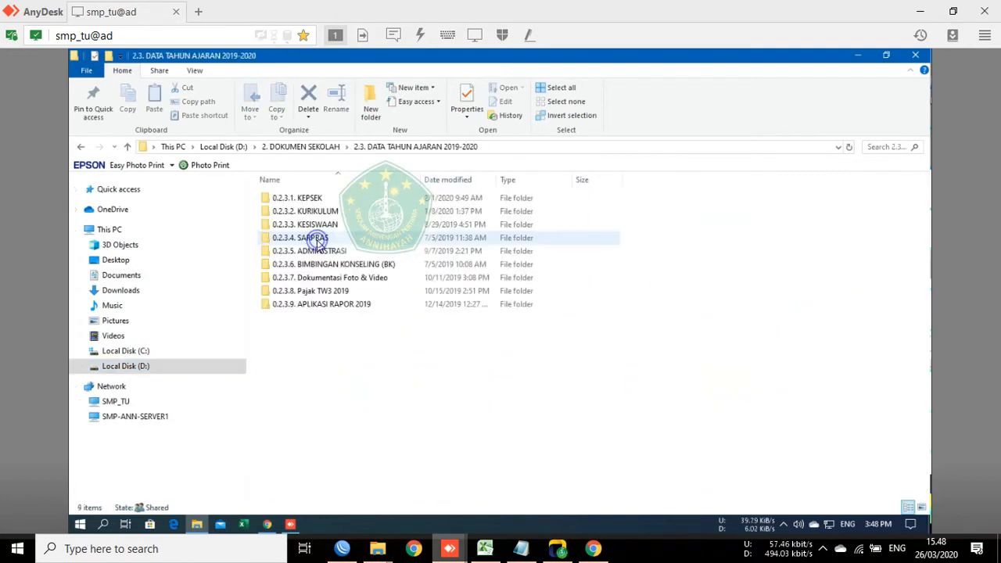
double_click(315, 303)
double_click(314, 209)
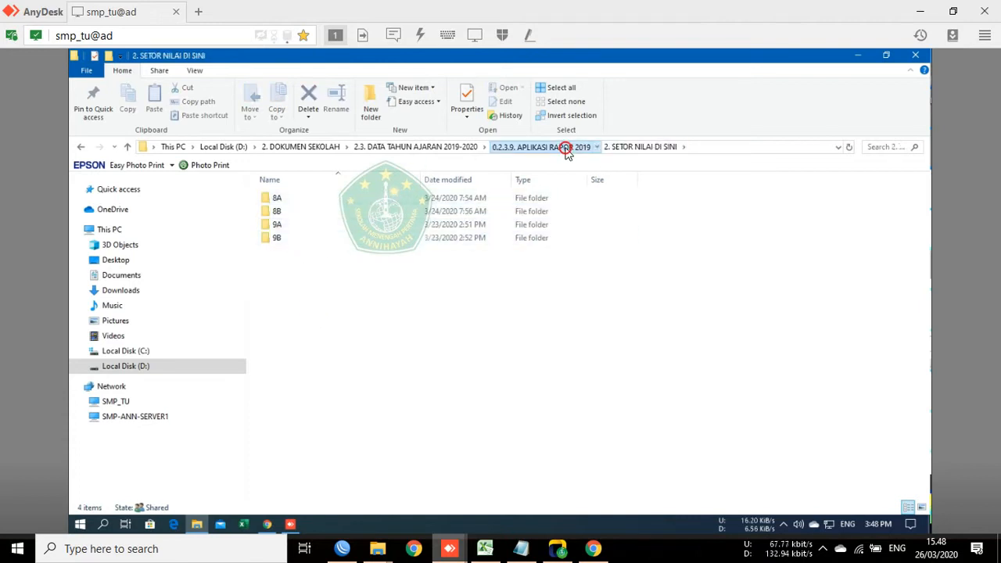
Step: Check 1. MASTER FILE, return to 2. SETOR NILAI DI SINI, then hide Explorer and AnyDesk
click(564, 149)
double_click(328, 202)
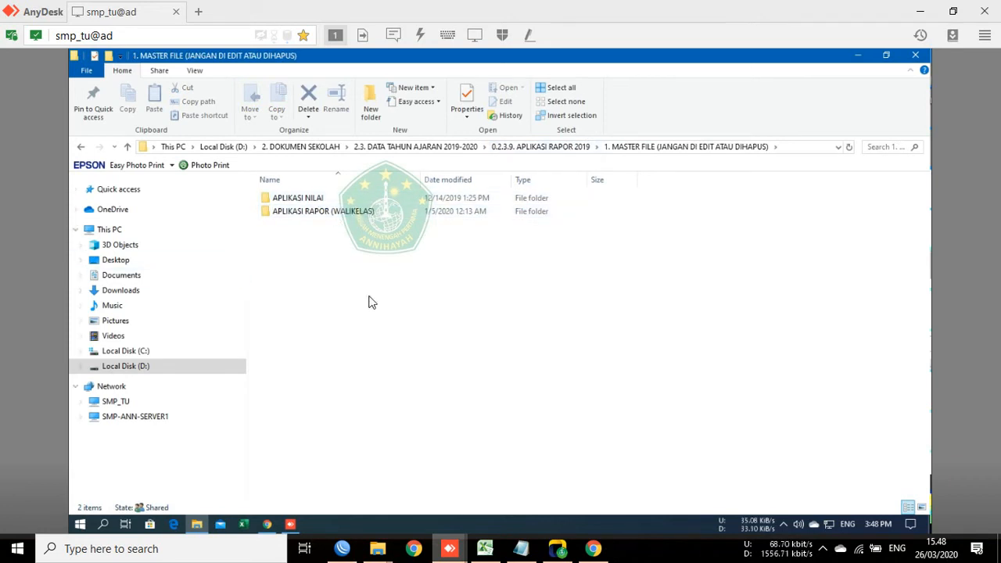
click(568, 148)
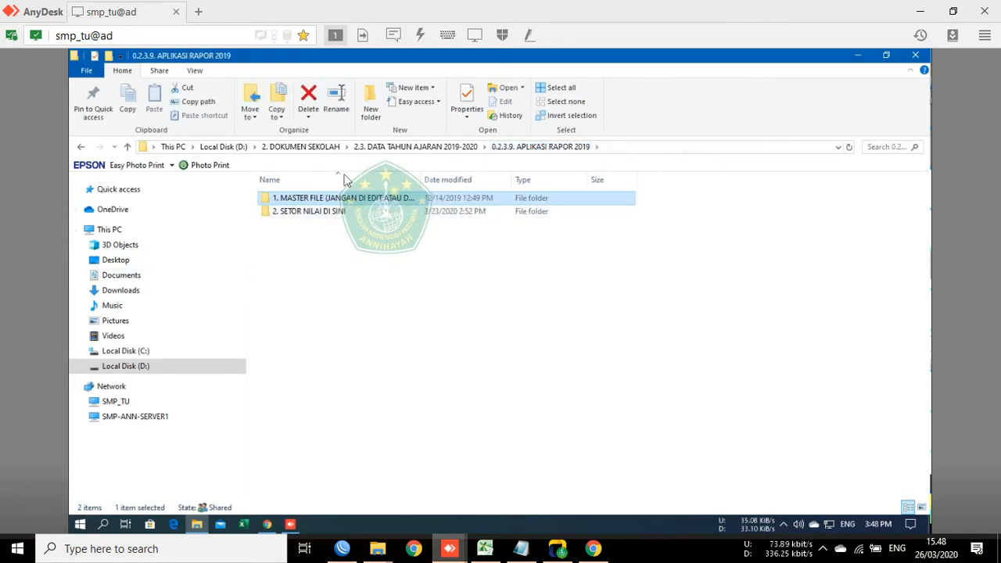
double_click(284, 214)
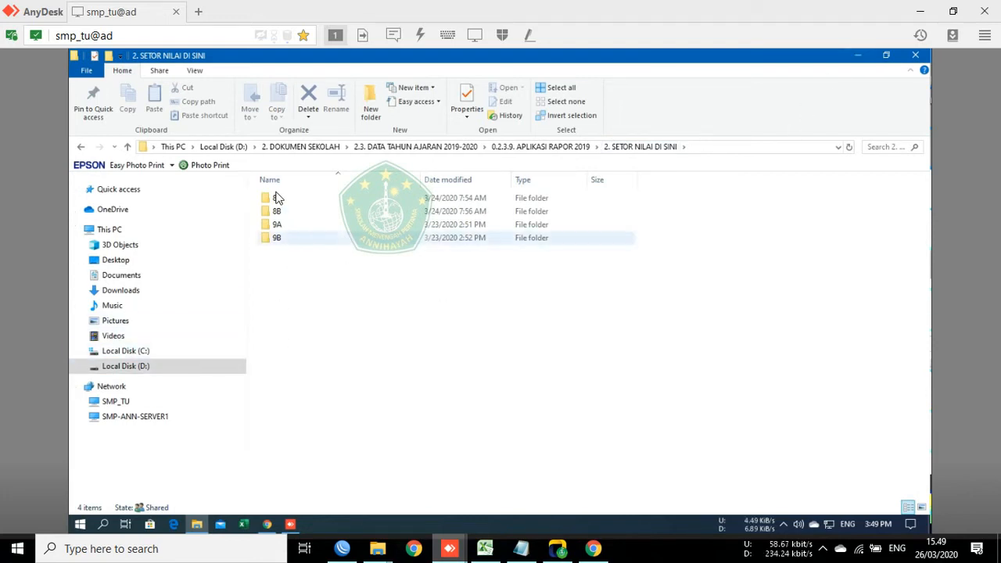
click(864, 61)
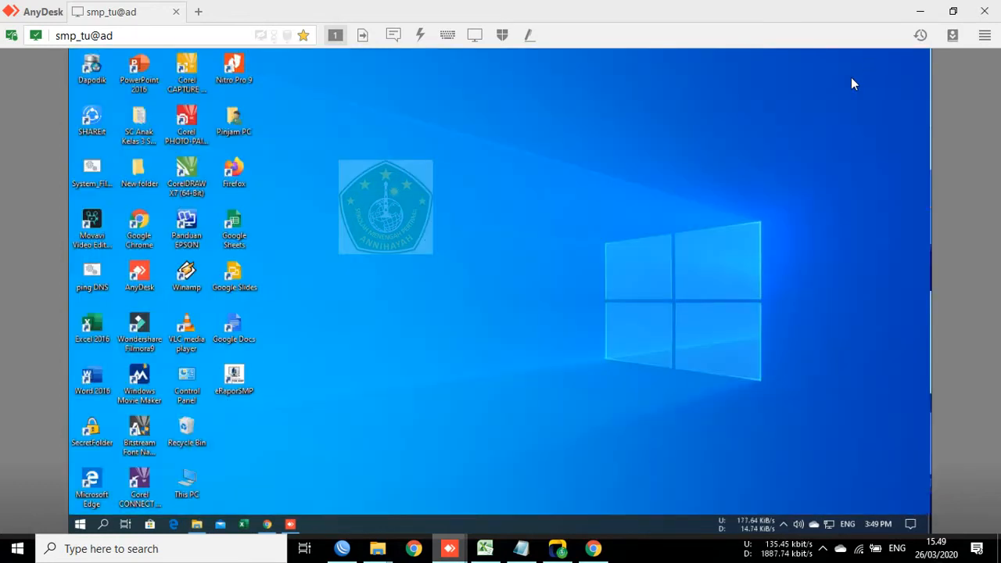
click(920, 11)
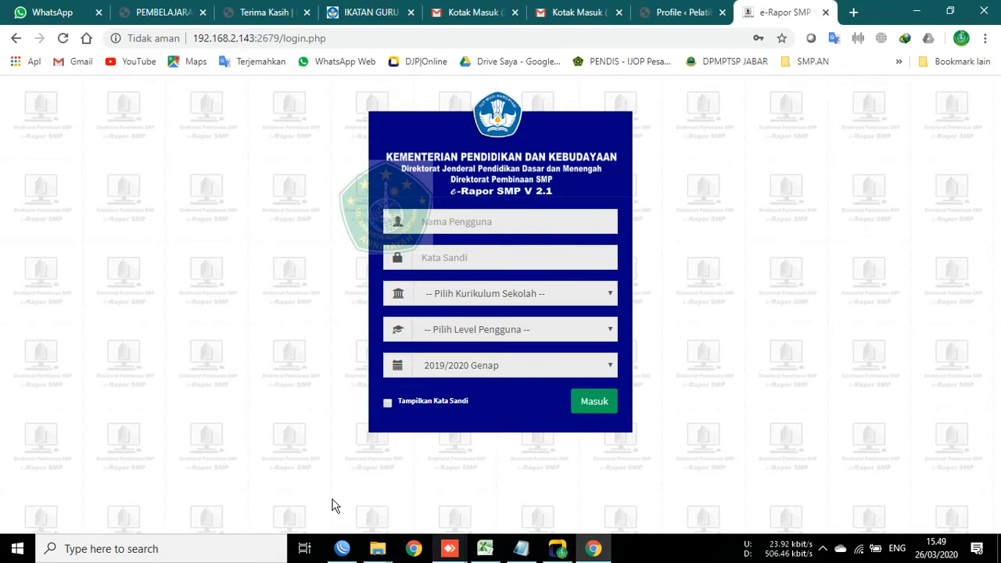
Step: In the DATABASE Explorer window, open 01 SCHOOL DATABASE > 01 SMP > e-Rapor
mouse_move(381, 551)
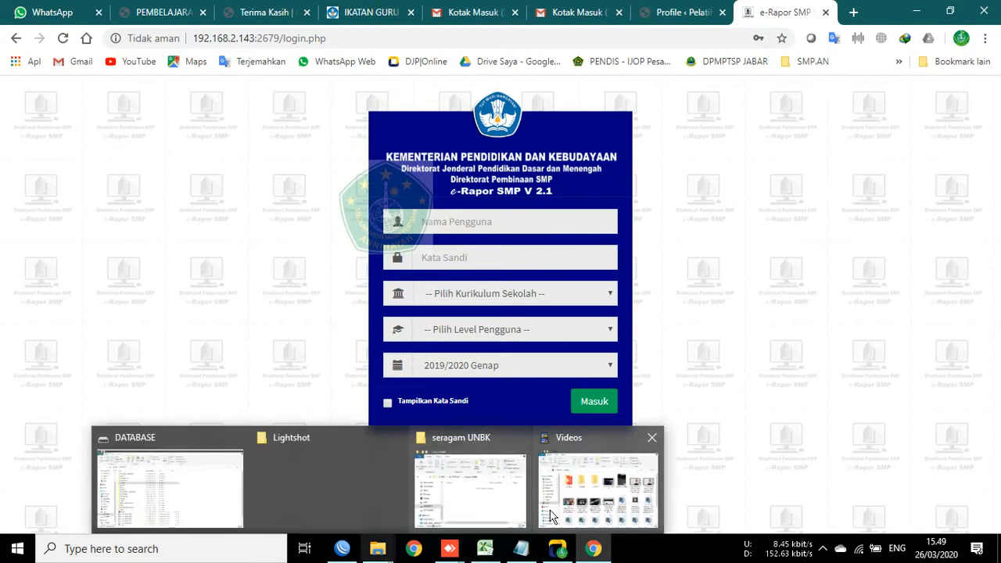
click(166, 489)
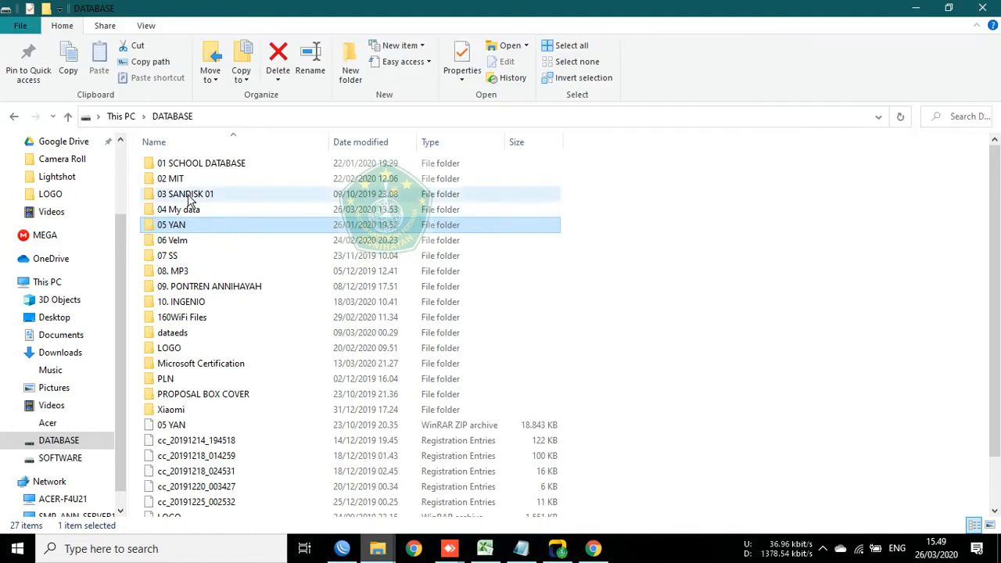
click(210, 164)
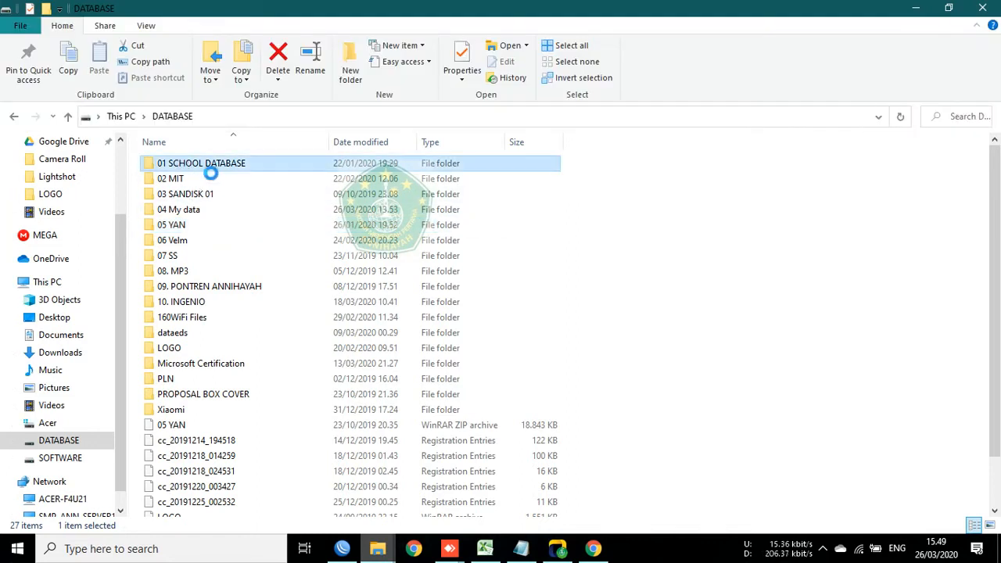
double_click(193, 164)
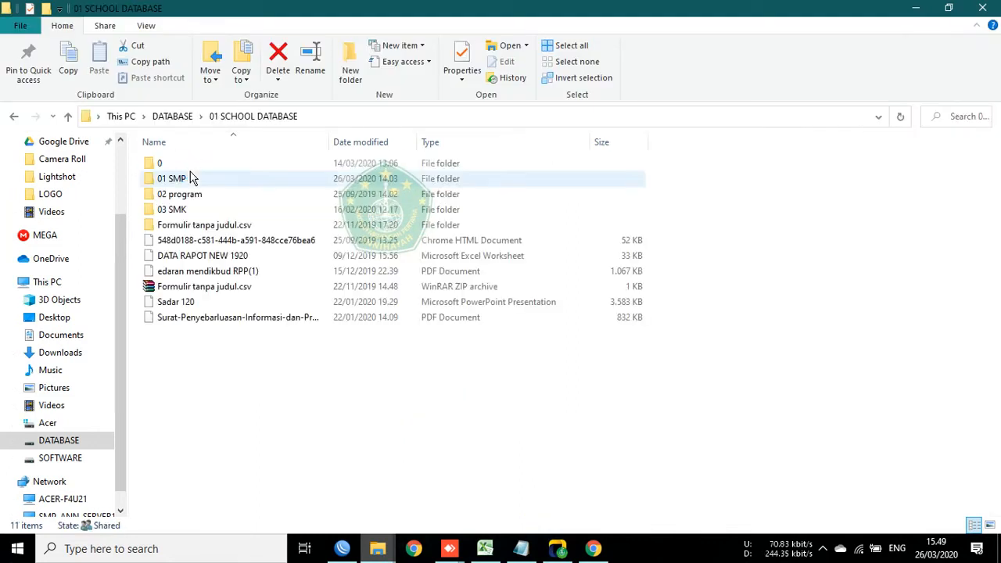
click(186, 179)
double_click(186, 179)
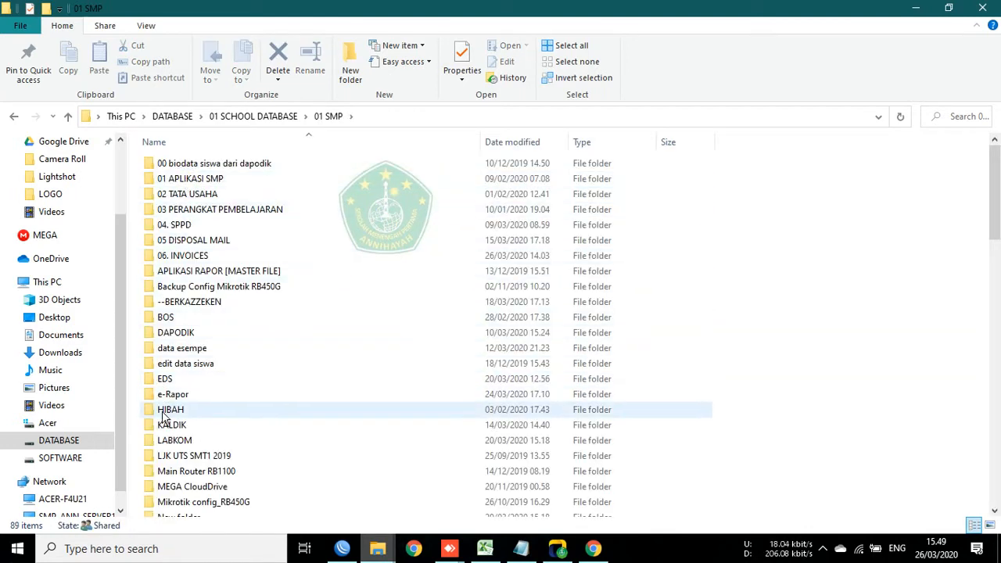
click(164, 394)
double_click(156, 395)
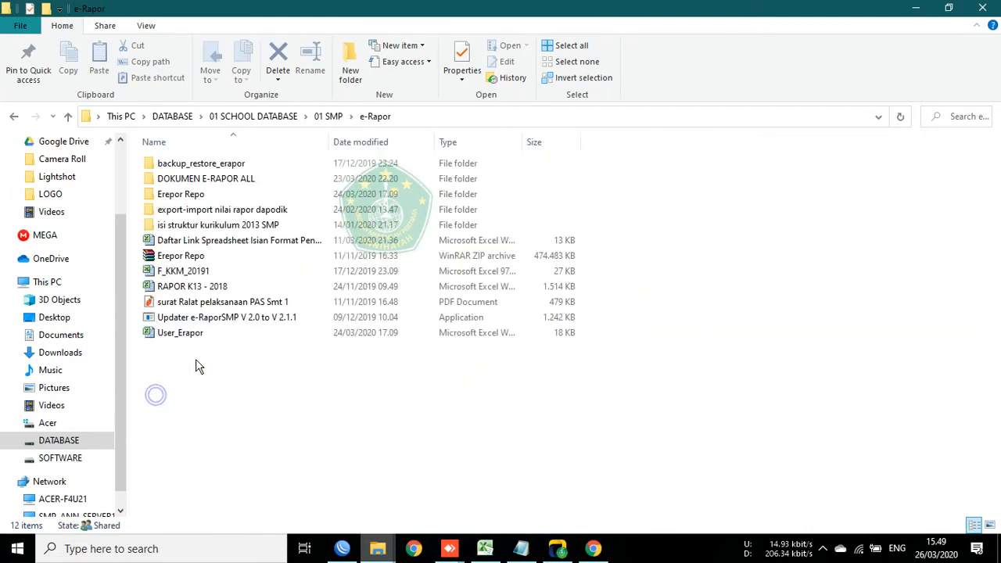
Step: Open the User_Erapor workbook from the e-Rapor folder and minimise Explorer
click(187, 196)
double_click(190, 195)
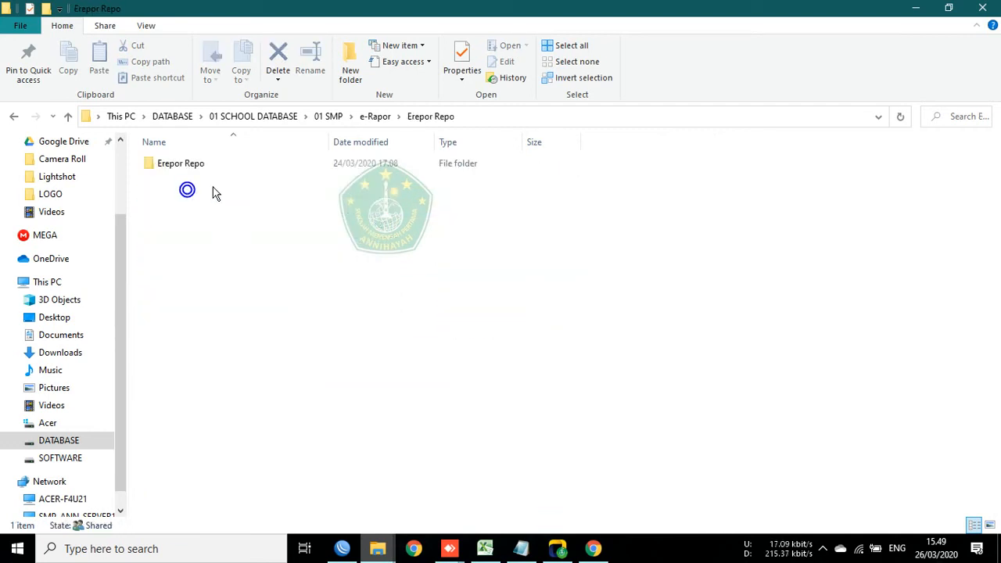
click(187, 164)
double_click(186, 164)
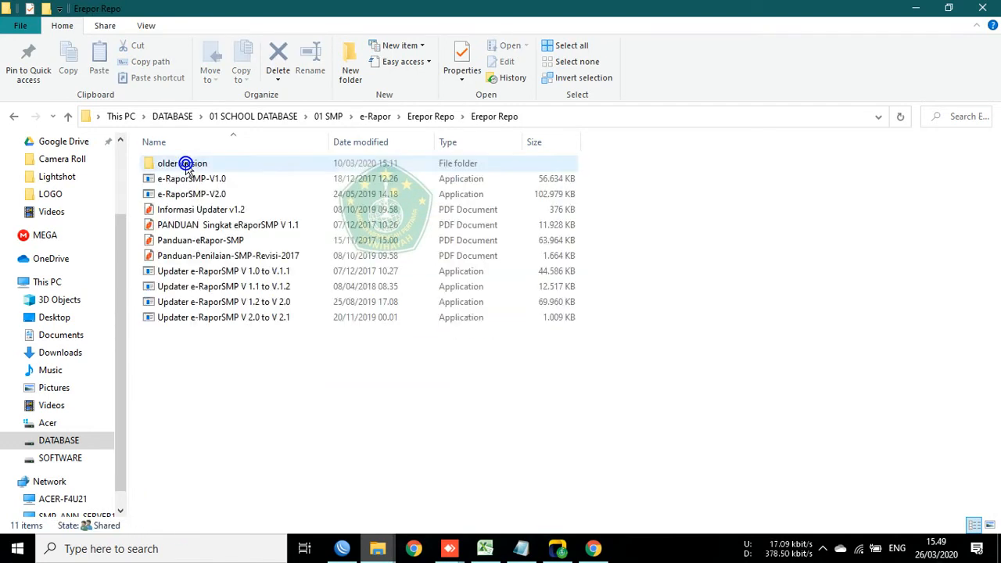
click(368, 116)
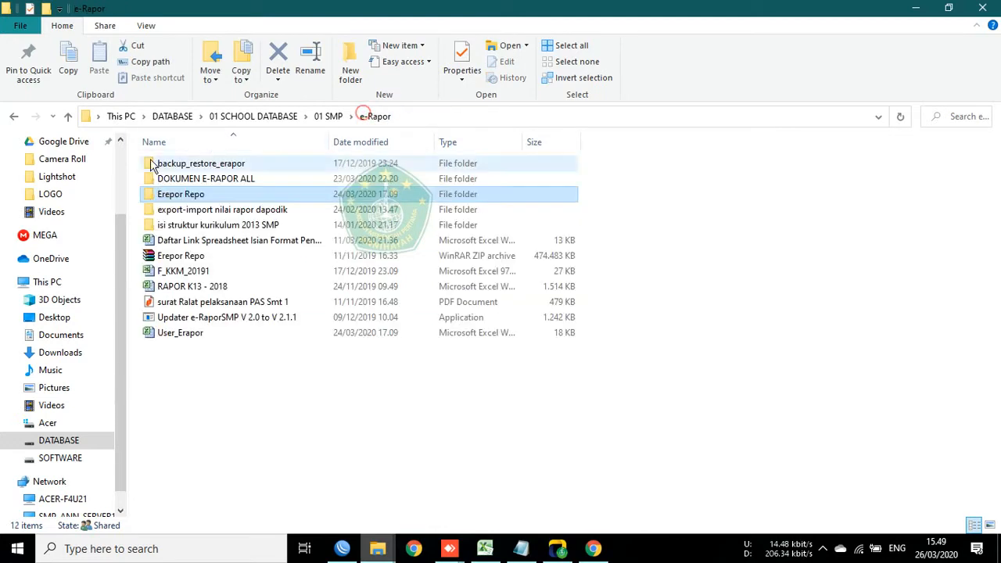
click(177, 337)
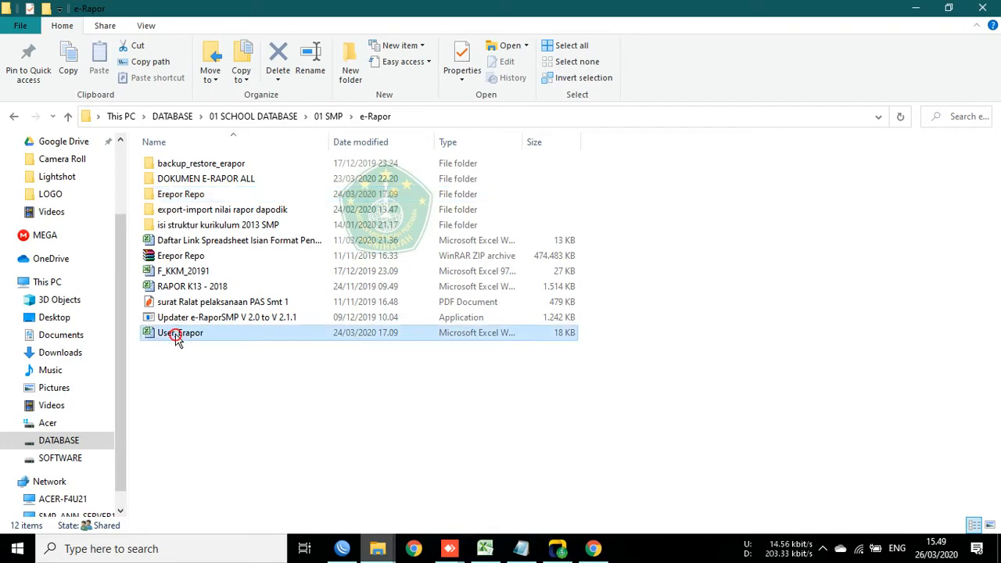
double_click(176, 335)
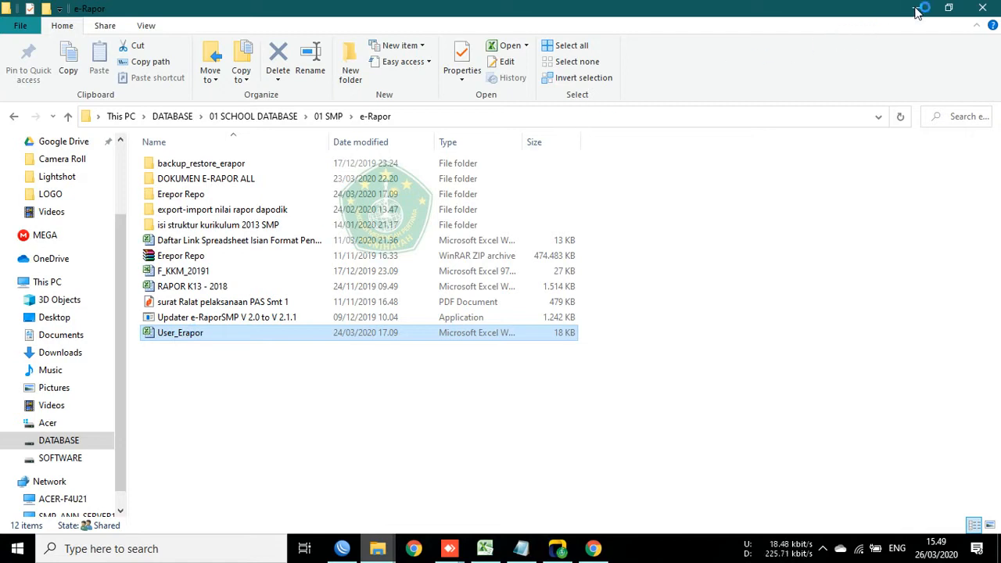
click(948, 8)
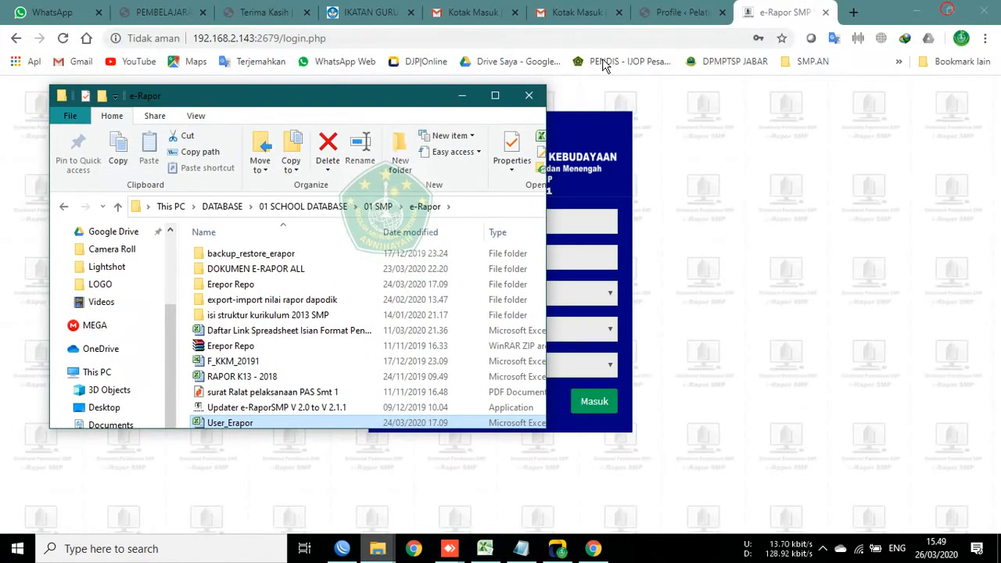
click(462, 95)
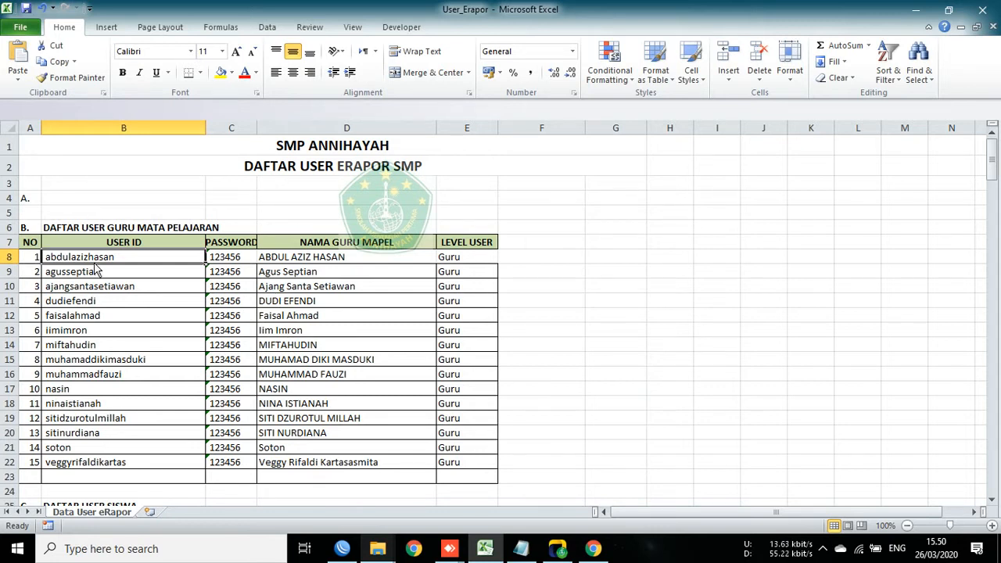
Step: Select the first teacher's cell in the User_Erapor USER ID column
click(132, 188)
click(92, 262)
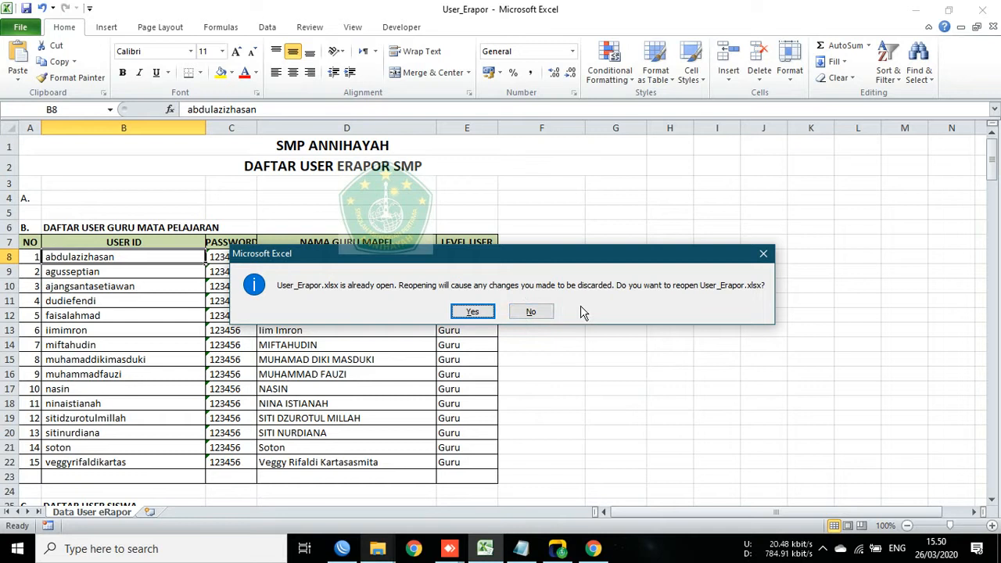
Step: Decline reopening the User_Erapor workbook and check the user IDs in column B
click(536, 312)
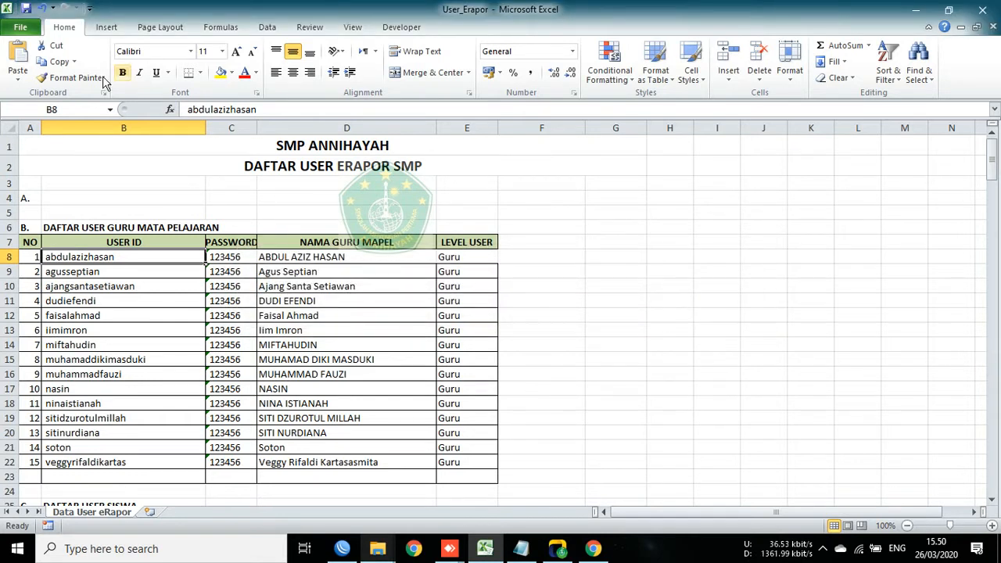
click(62, 206)
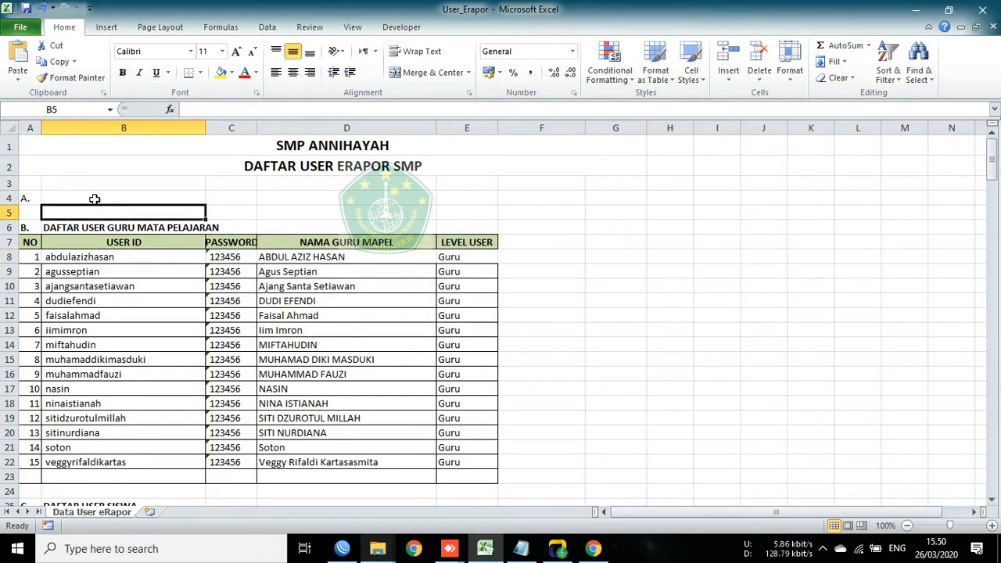
click(99, 198)
click(106, 262)
click(122, 260)
click(107, 277)
click(103, 259)
Step: Review the teacher names in column D, from D8 down to D22
click(286, 258)
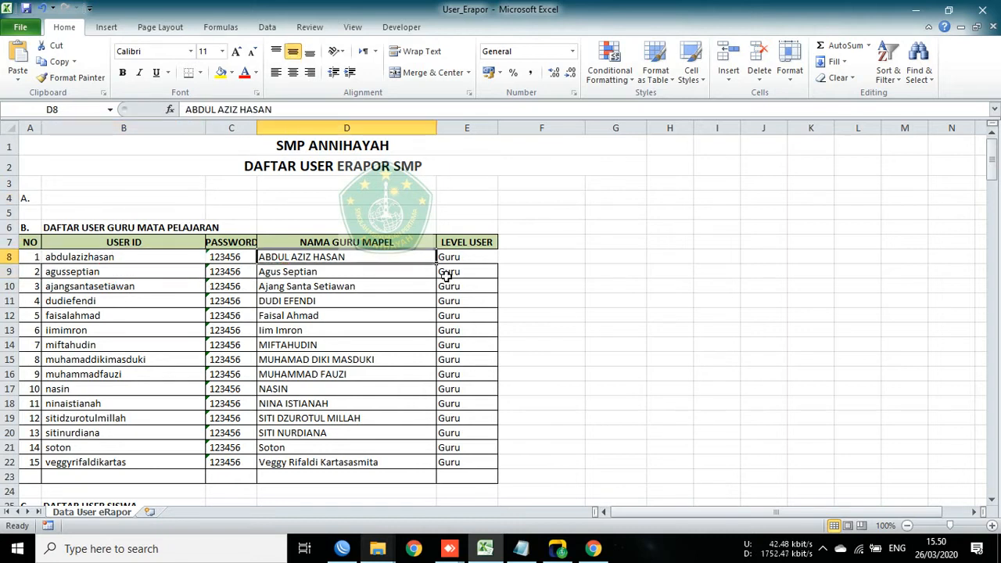
drag(351, 255, 334, 465)
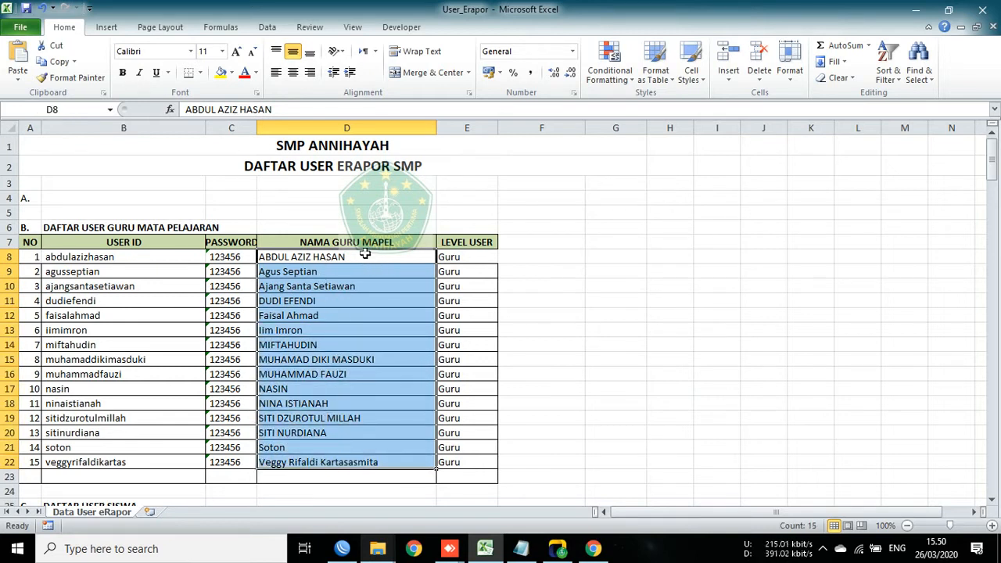
click(331, 346)
click(361, 259)
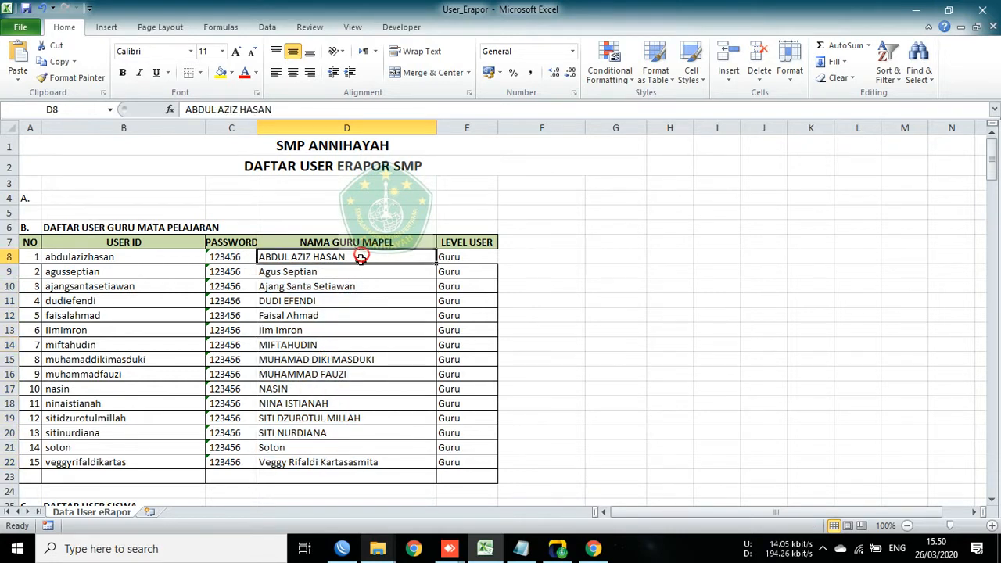
click(369, 463)
click(371, 257)
click(132, 256)
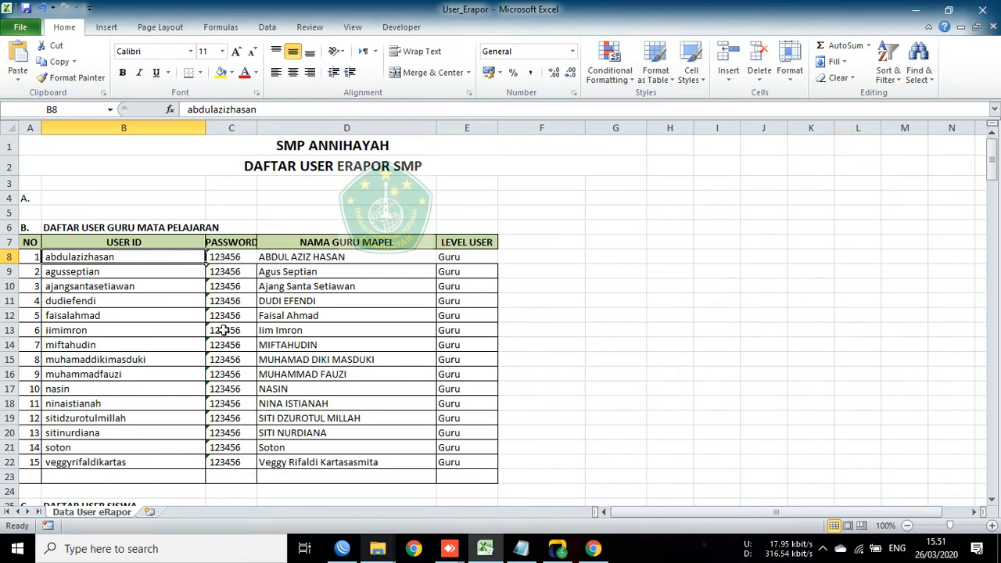
Step: Check the first teacher's password and the Guru level down column E
click(217, 256)
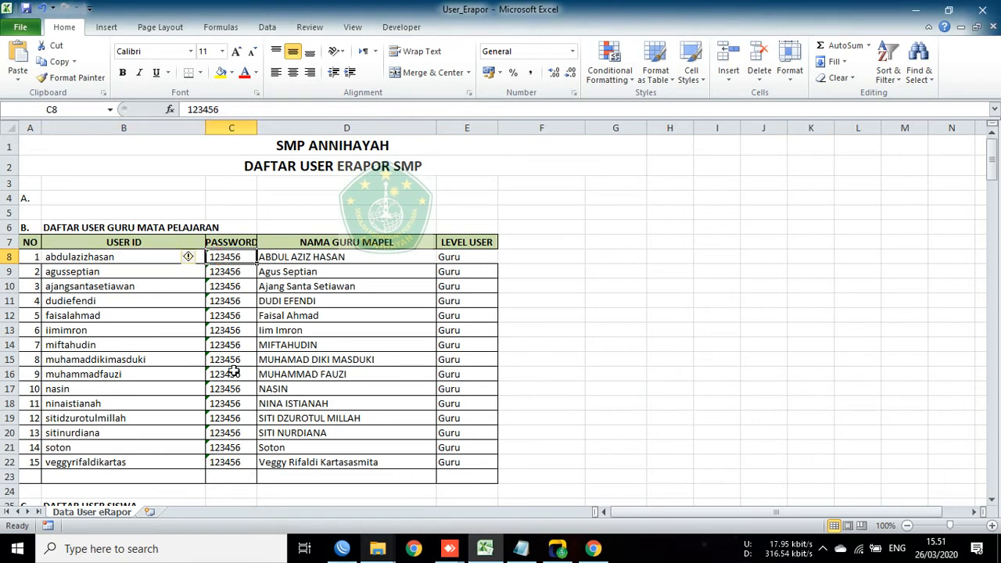
click(447, 244)
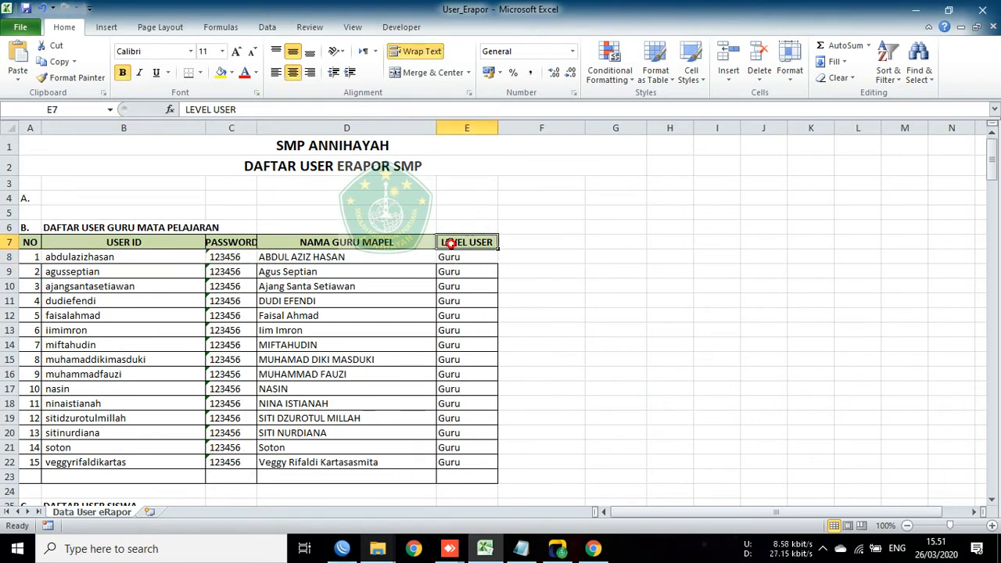
click(470, 257)
click(464, 462)
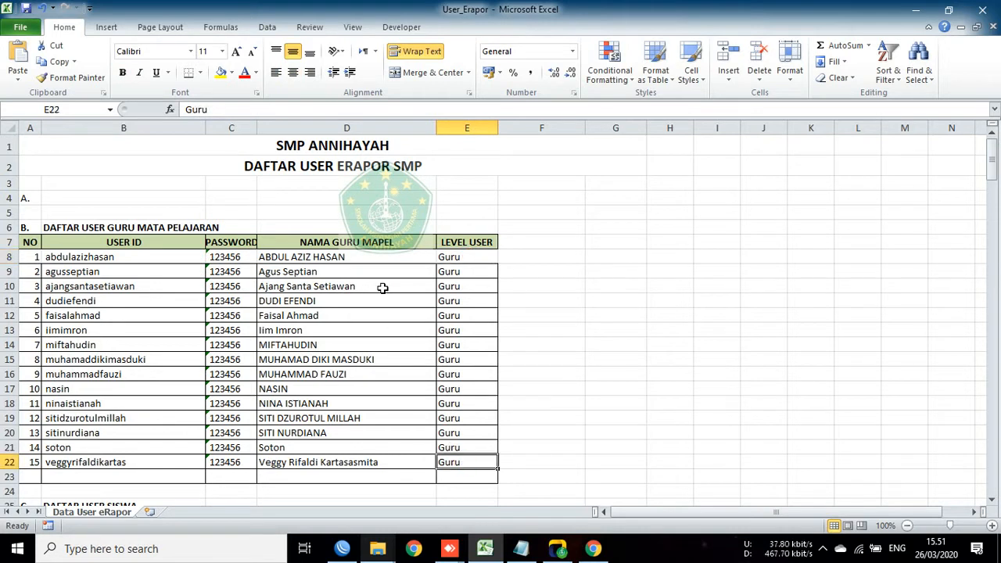
click(451, 263)
click(391, 258)
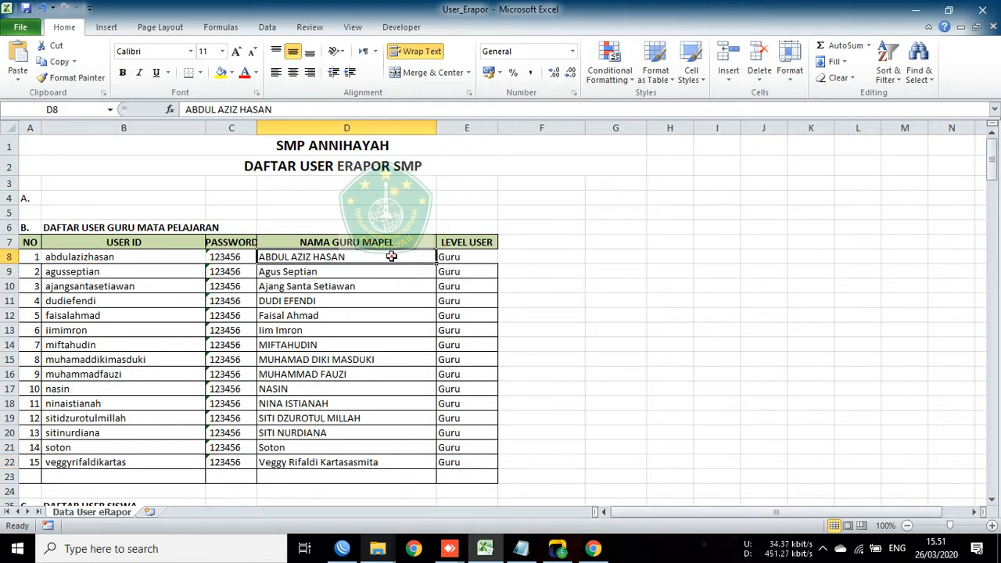
click(142, 256)
click(294, 257)
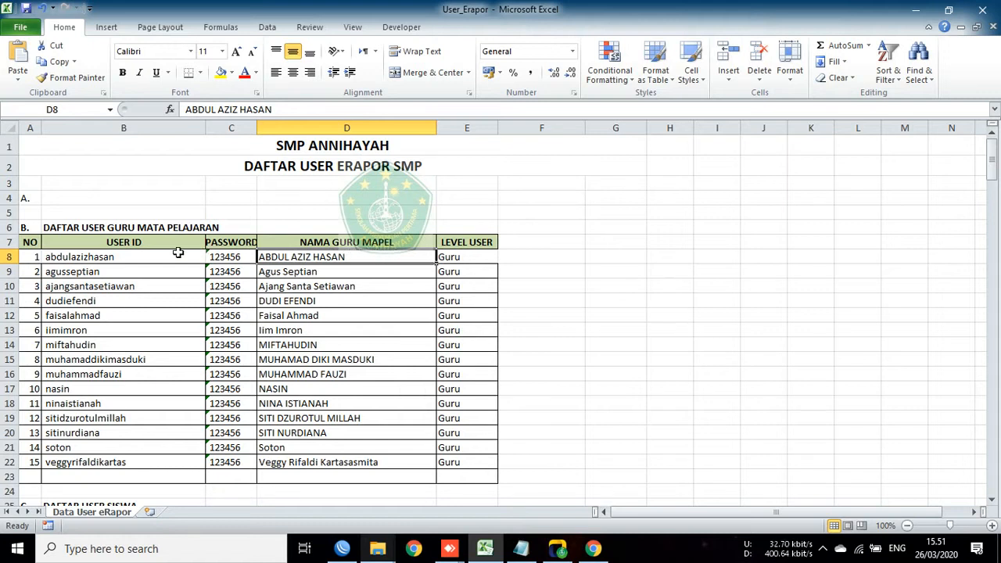
click(134, 256)
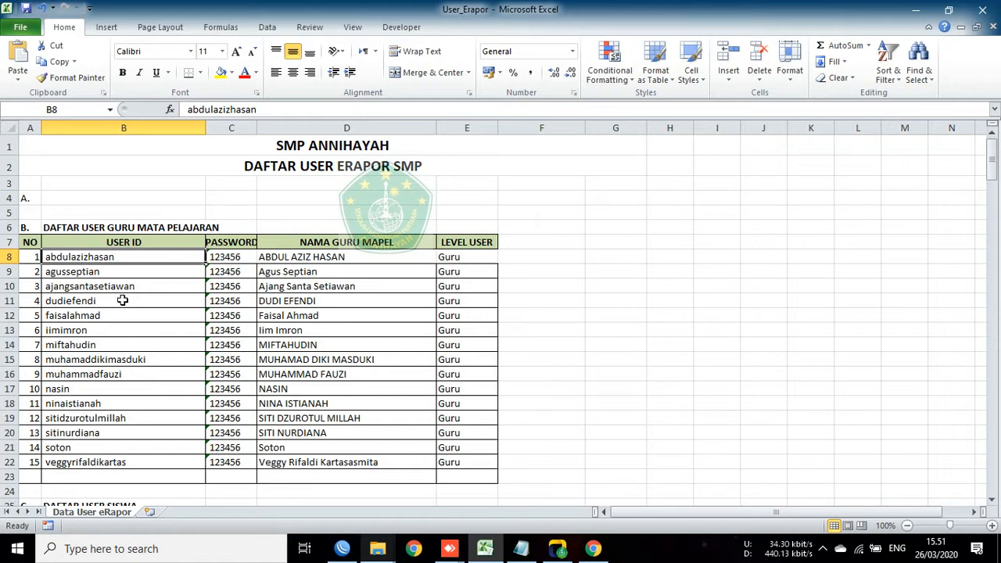
Step: Look over the first student's user ID, password and Siswa level in row 27
scroll(123, 296, down, 5)
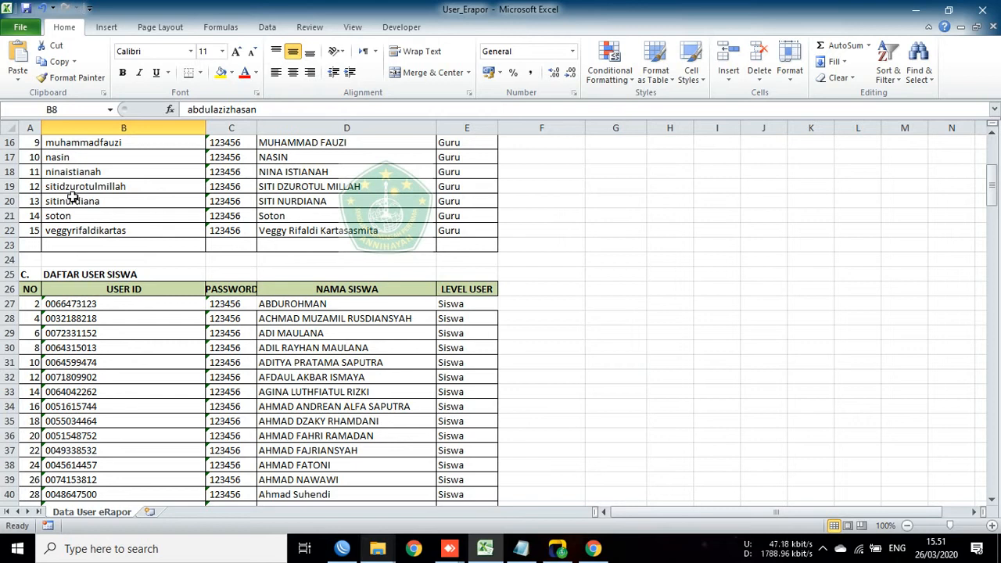
click(101, 306)
click(249, 304)
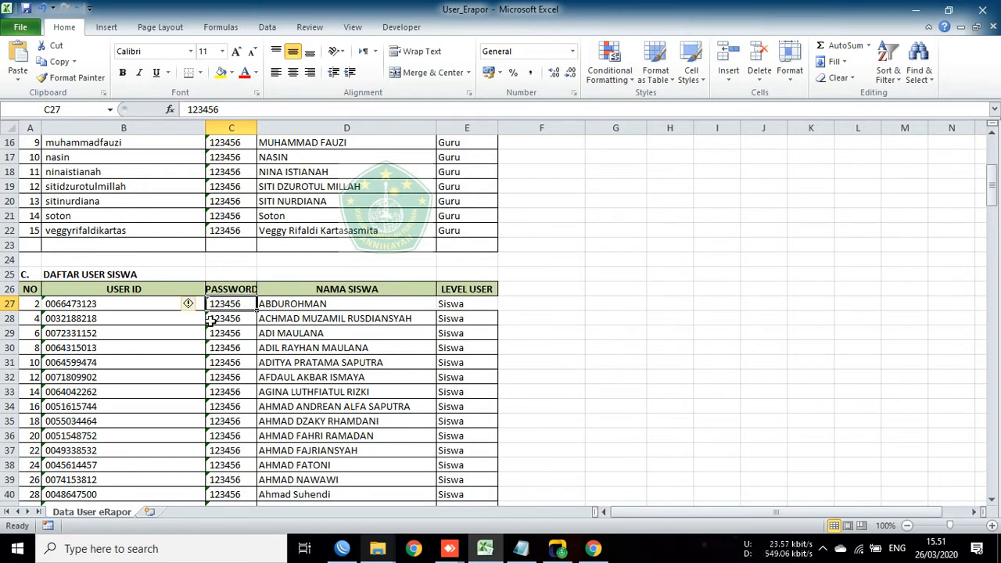
click(455, 301)
scroll(175, 316, up, 5)
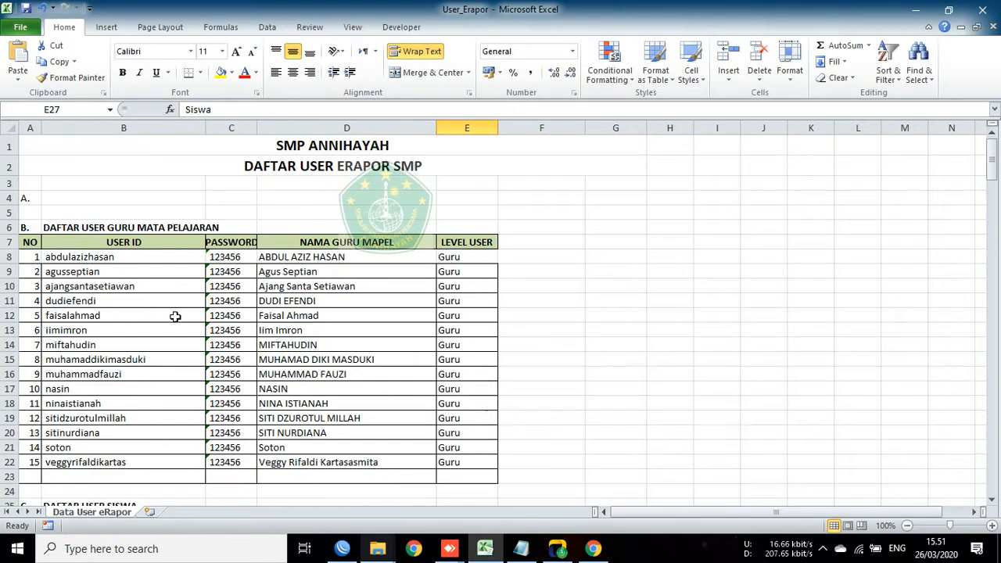
scroll(297, 448, down, 2)
scroll(263, 420, up, 2)
Step: Copy the teacher user ID from cell B16 and minimize Excel
click(109, 374)
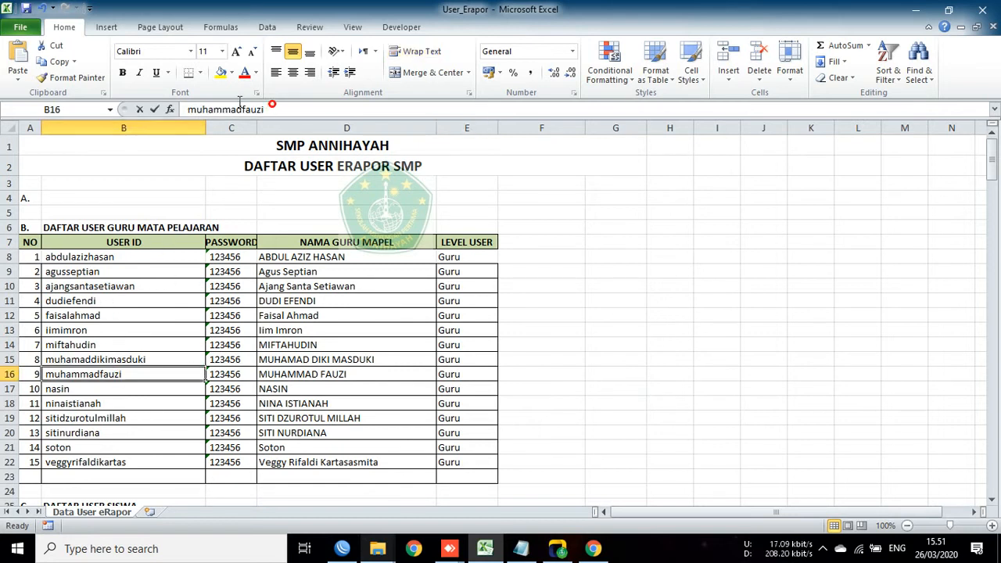
drag(266, 110, 175, 108)
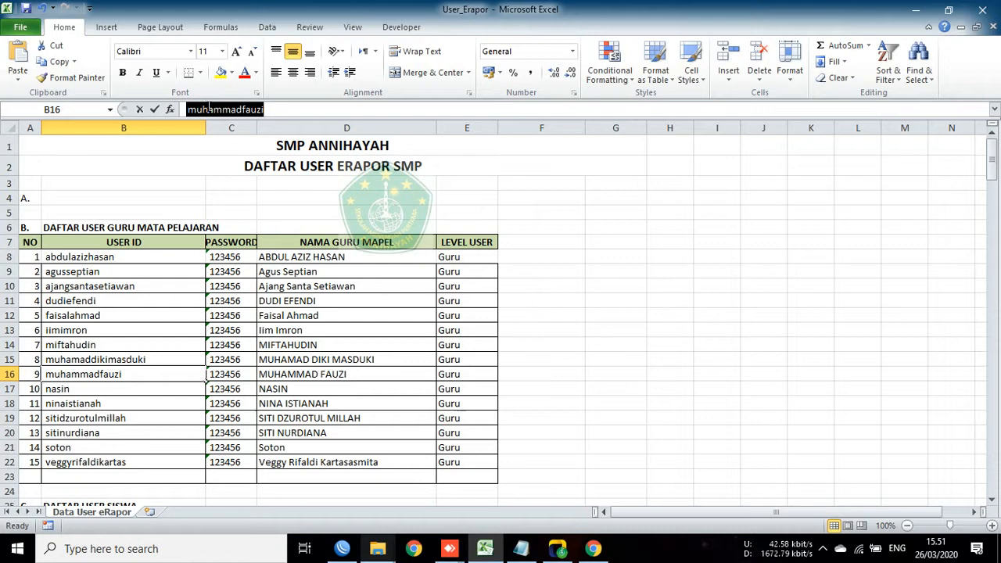
right_click(210, 109)
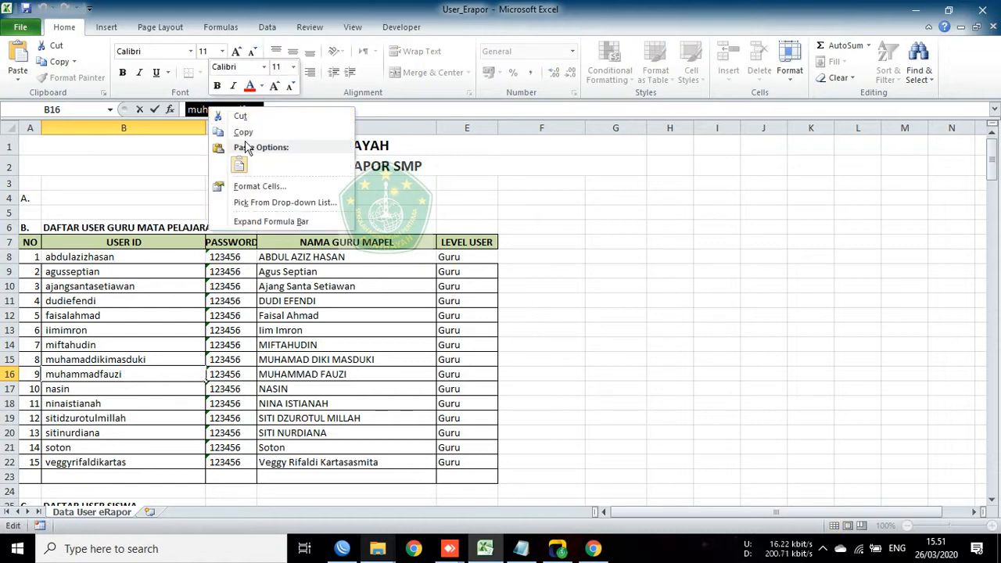
click(242, 135)
click(670, 183)
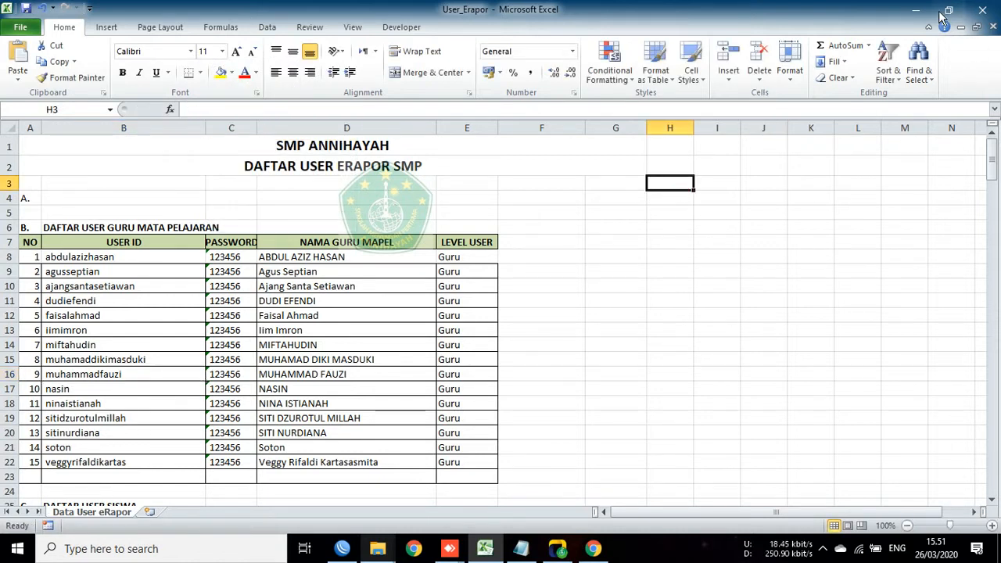
click(919, 11)
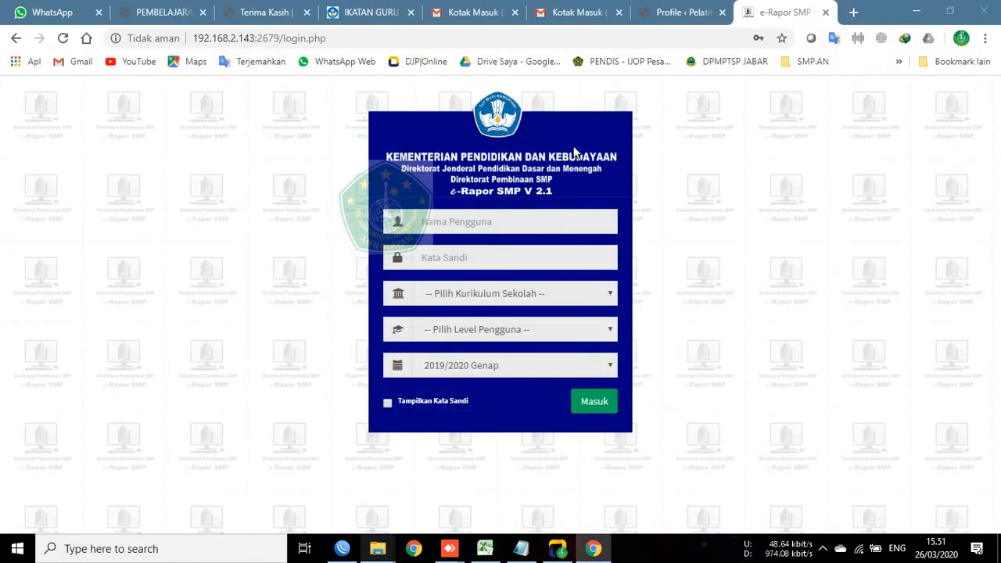
Step: Paste the copied user ID as the username and enter the password
click(453, 221)
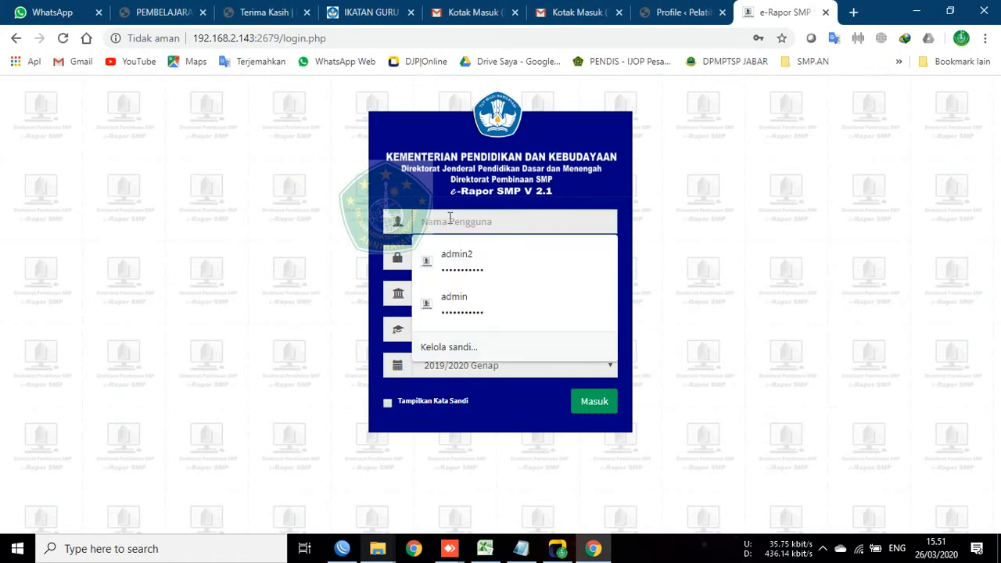
right_click(450, 221)
click(487, 329)
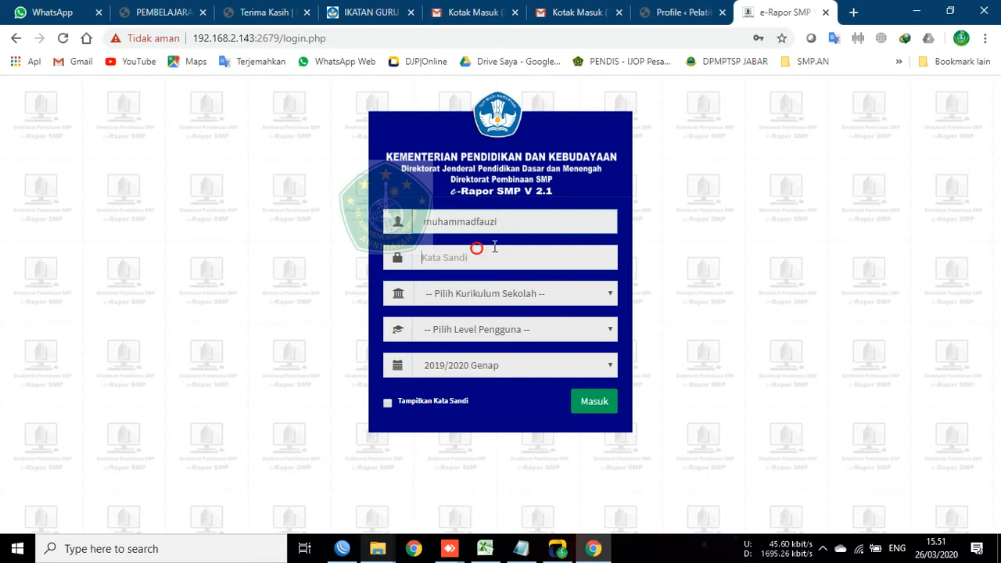
click(482, 251)
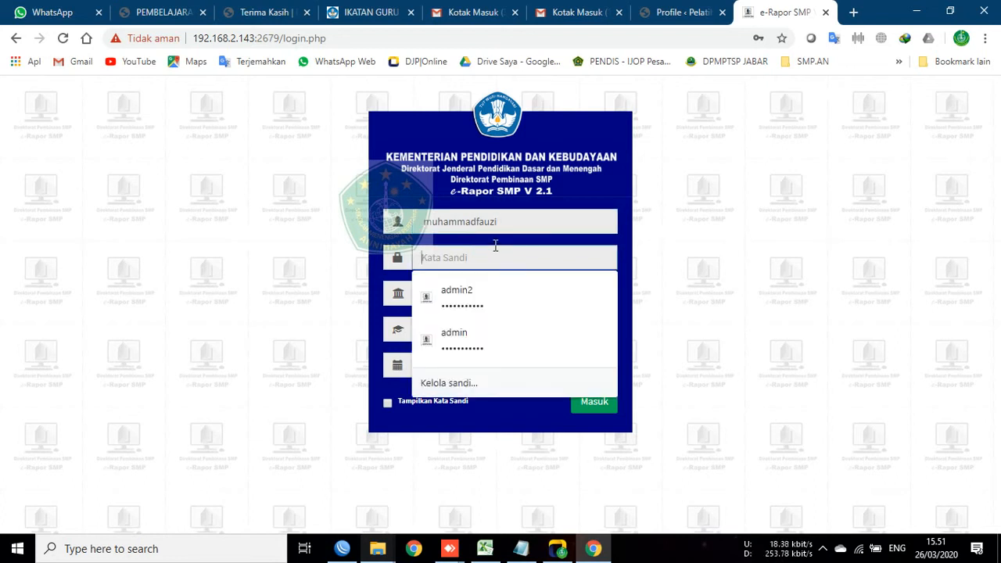
text(1)
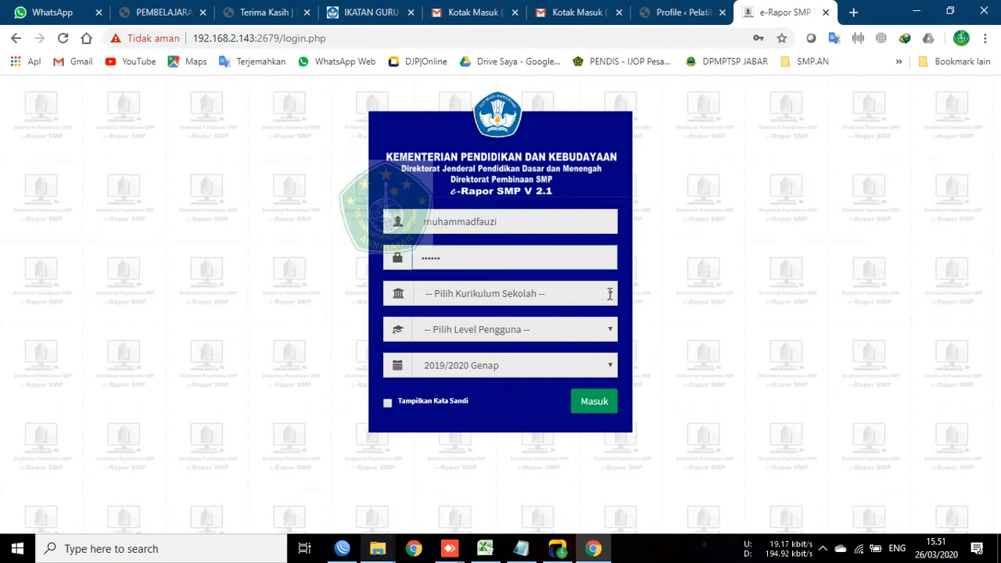
Step: Choose K-2013 Paket, level Guru and semester 2019/2020 Ganjil, then submit the login
key(Tab)
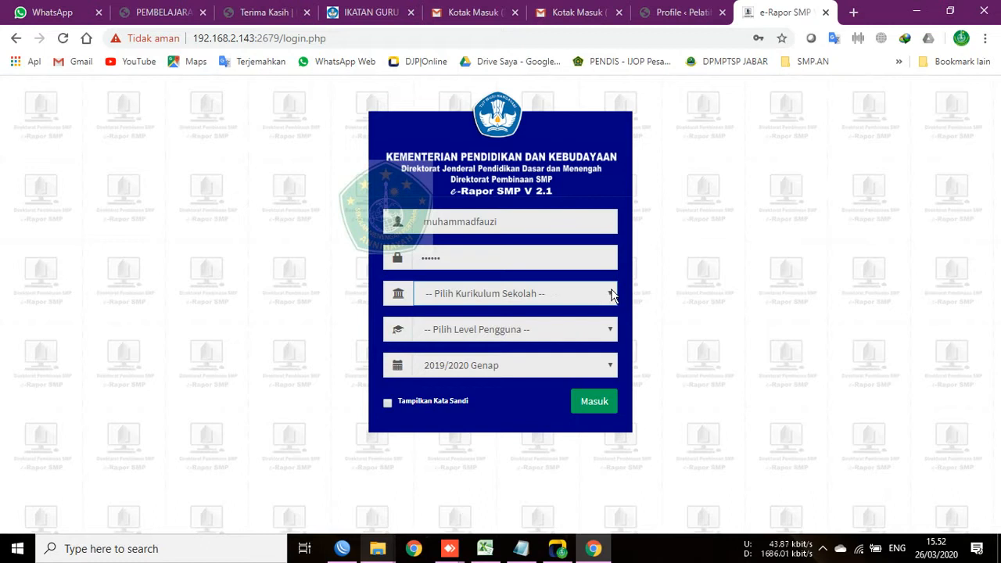
click(612, 293)
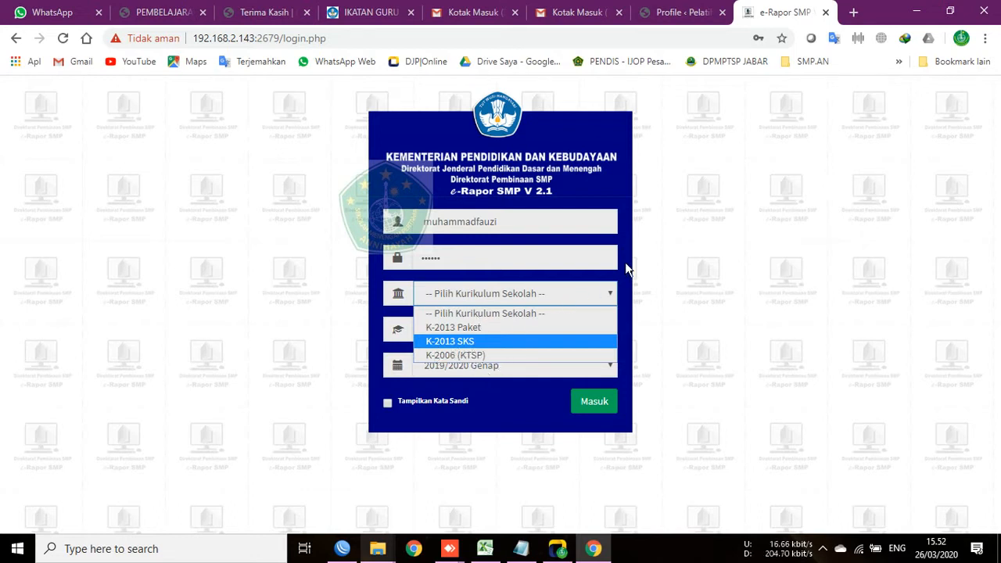
click(586, 169)
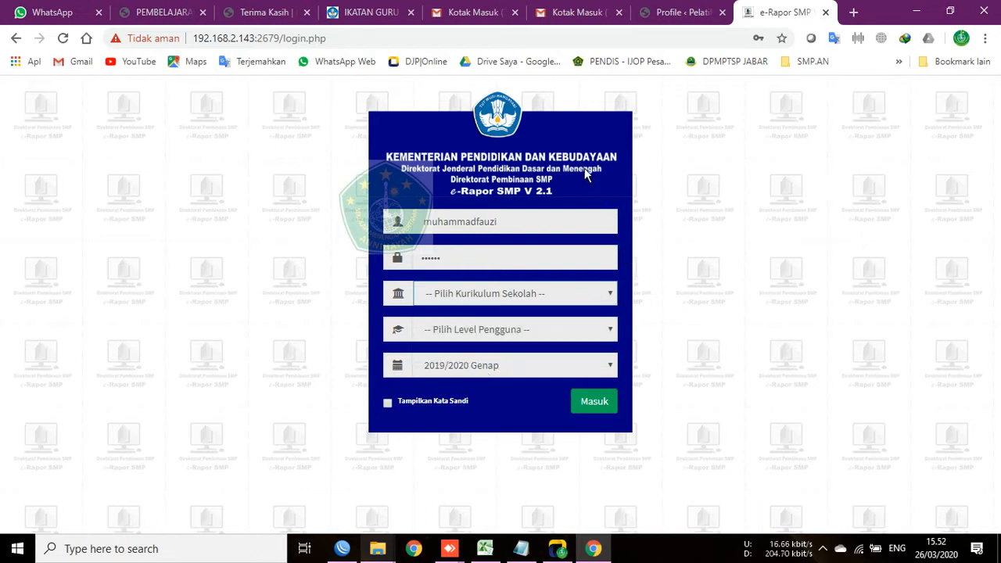
click(612, 294)
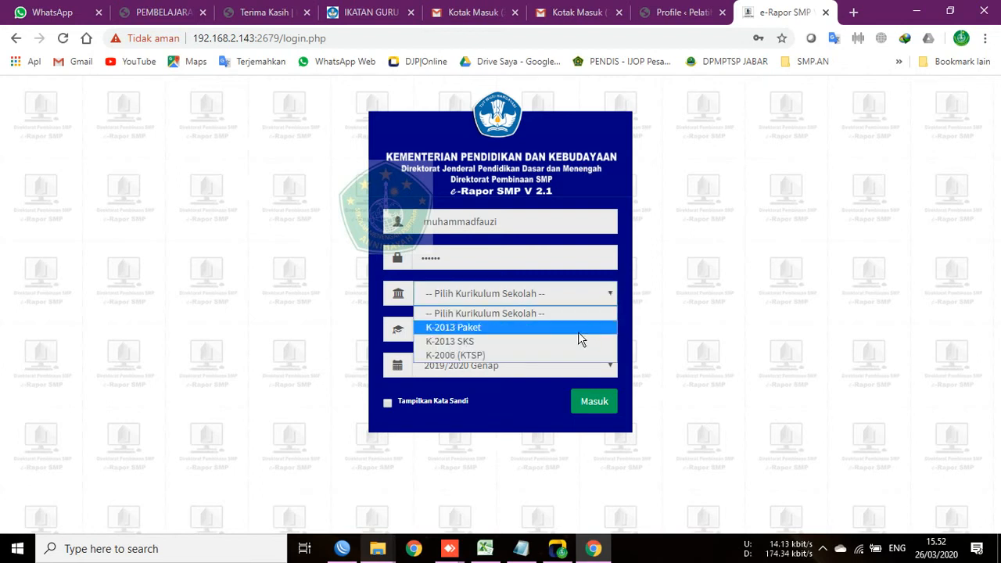
click(573, 327)
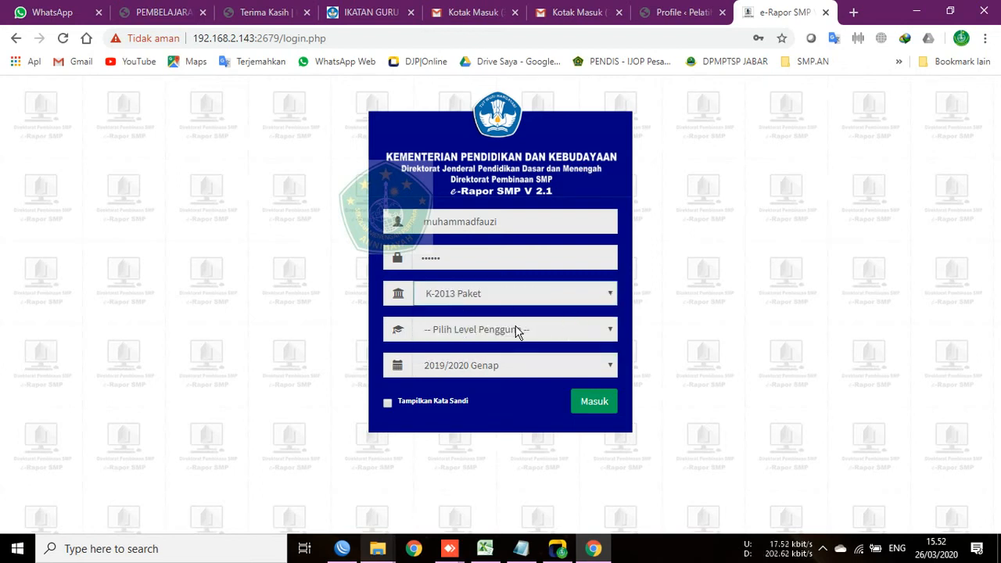
click(517, 332)
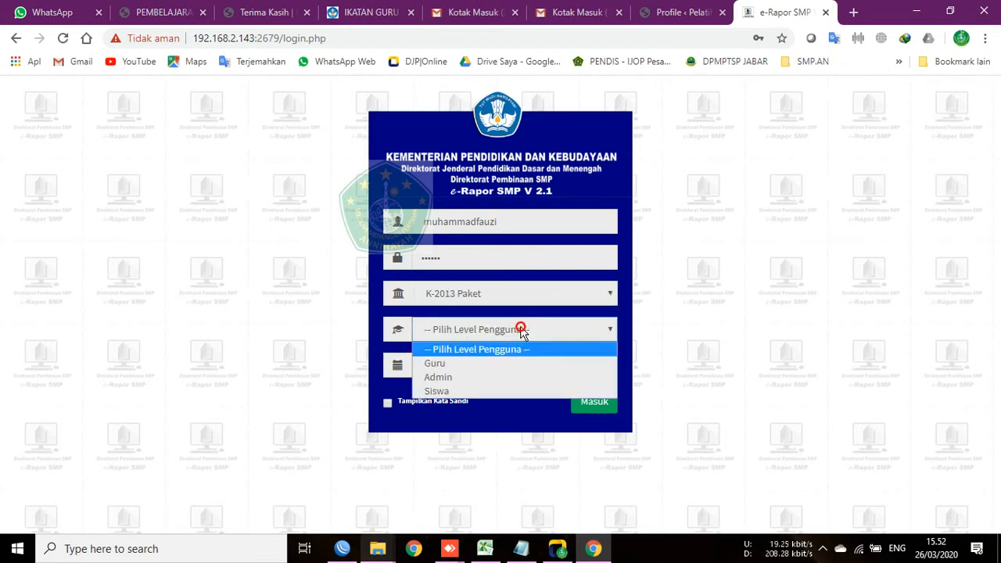
click(589, 366)
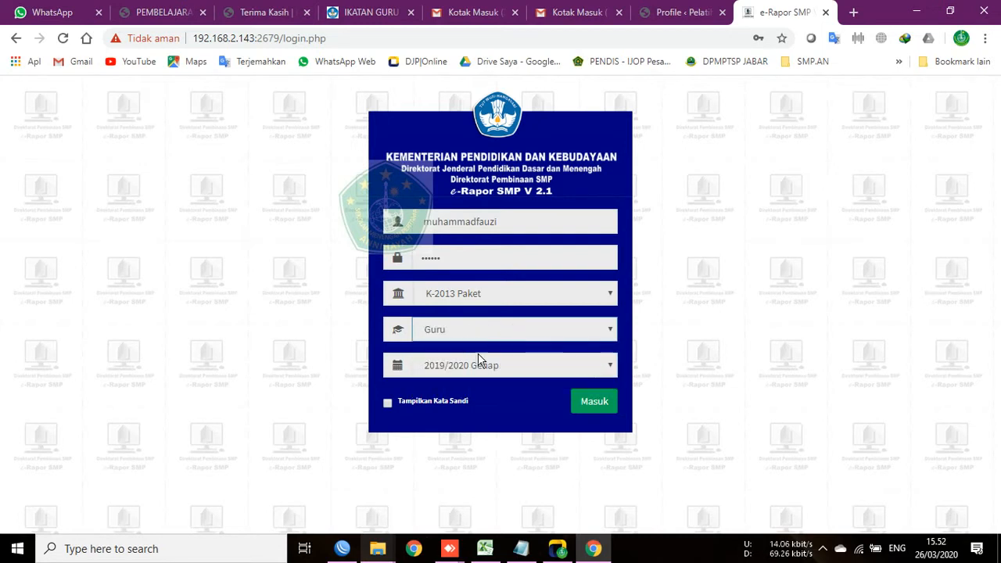
click(507, 370)
click(609, 365)
click(609, 367)
click(609, 366)
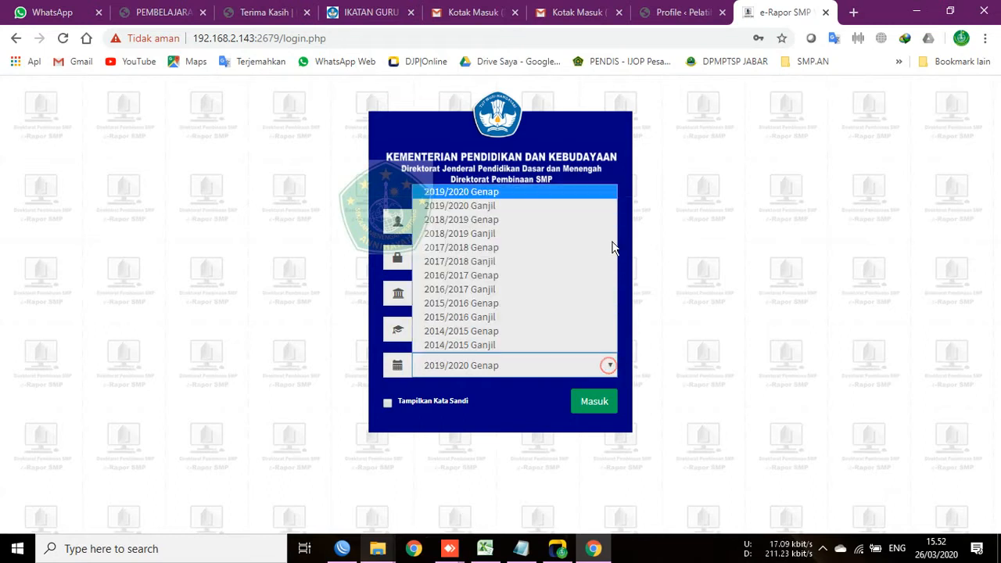
click(575, 210)
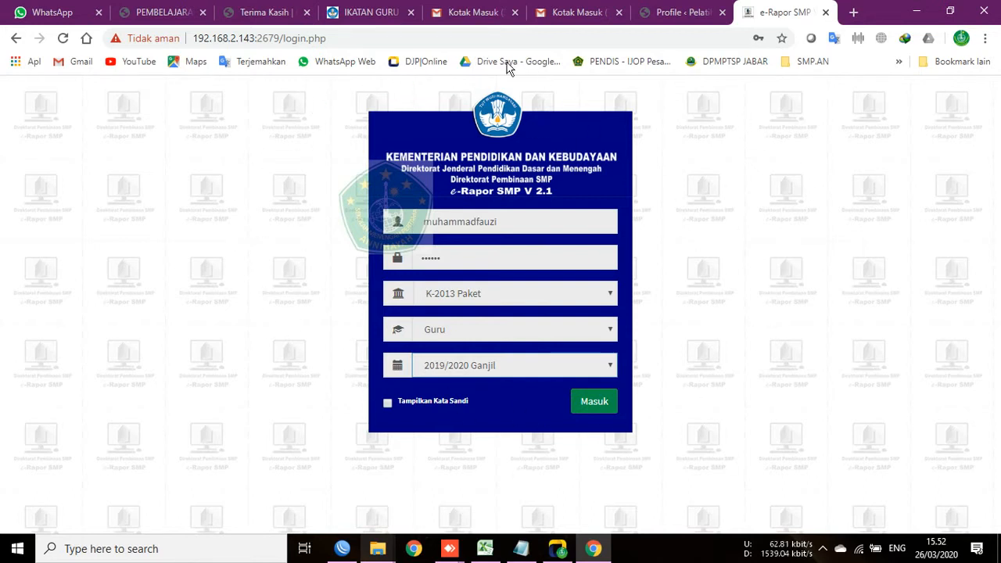
click(594, 401)
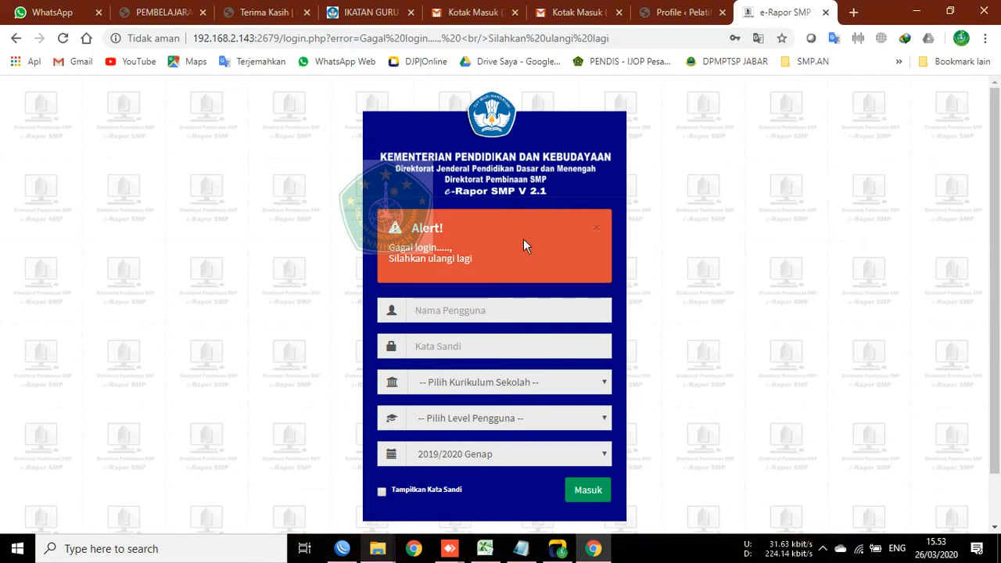
Step: Paste the user ID again and retype the password with Caps Lock on
click(466, 309)
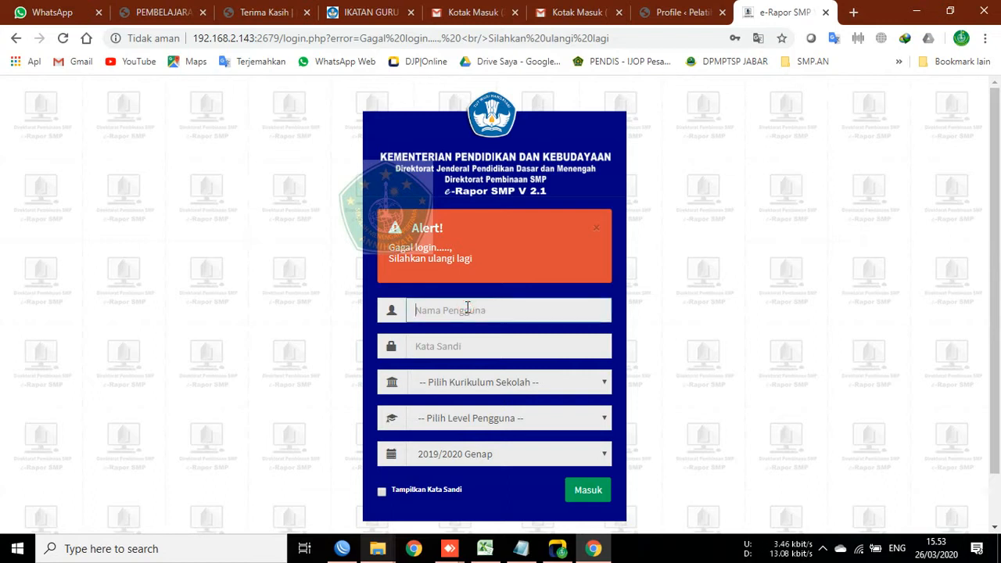
click(467, 308)
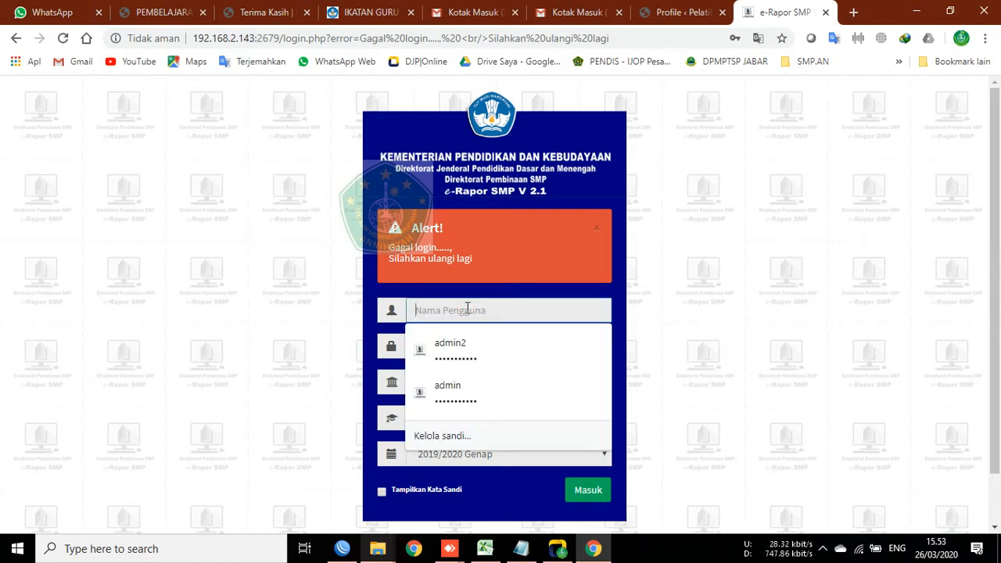
right_click(467, 308)
click(509, 170)
click(490, 348)
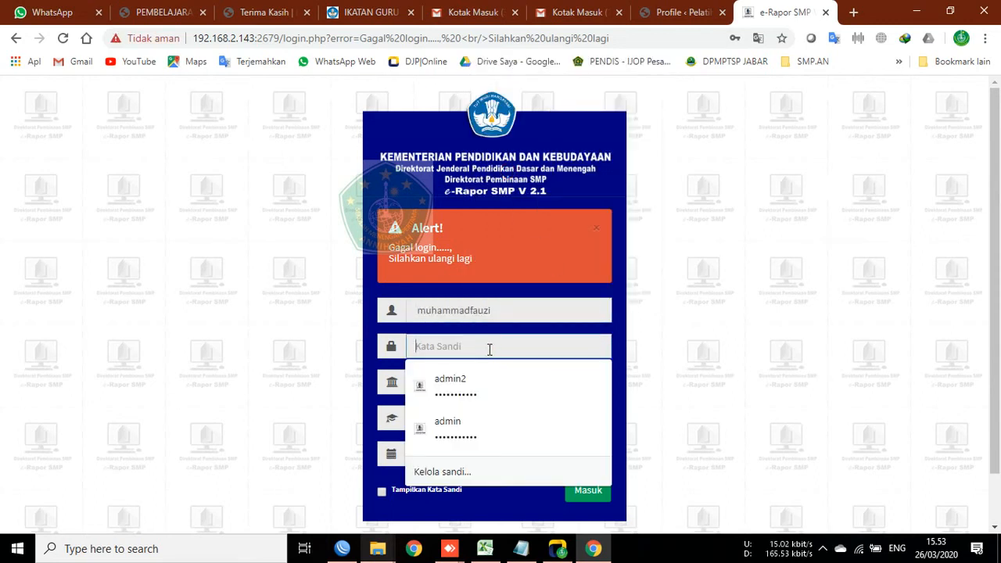
key(Caps_Lock)
key(Caps_Lock)
click(491, 345)
text(••)
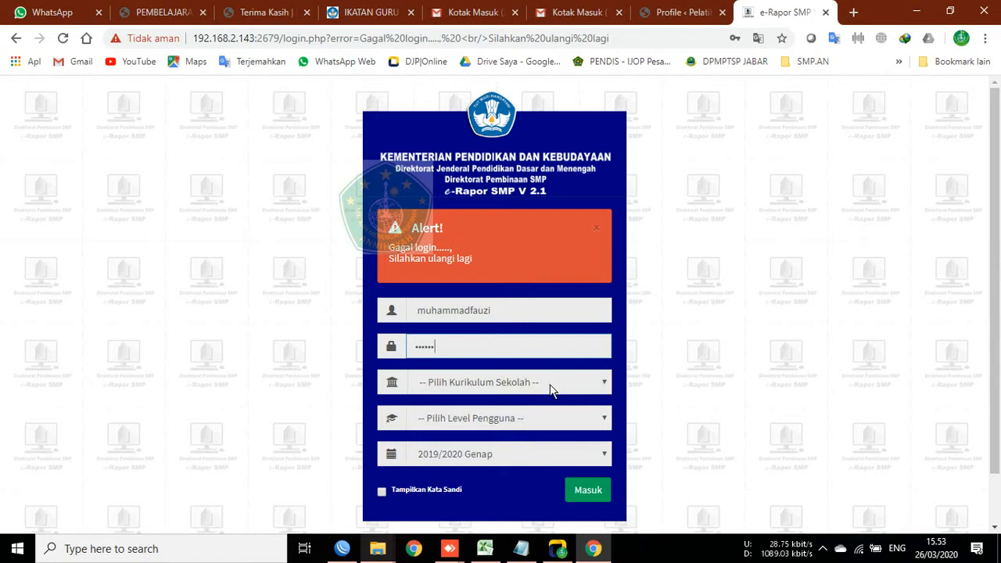
Step: Select K-2013 Paket, Guru and 2019/2020 Ganjil, and submit the login again
click(603, 384)
click(571, 414)
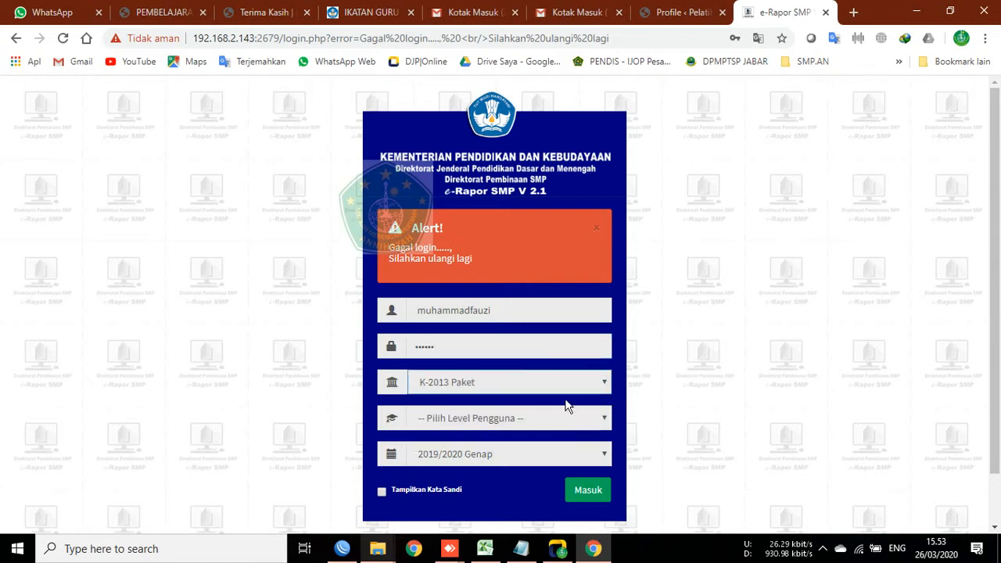
click(565, 426)
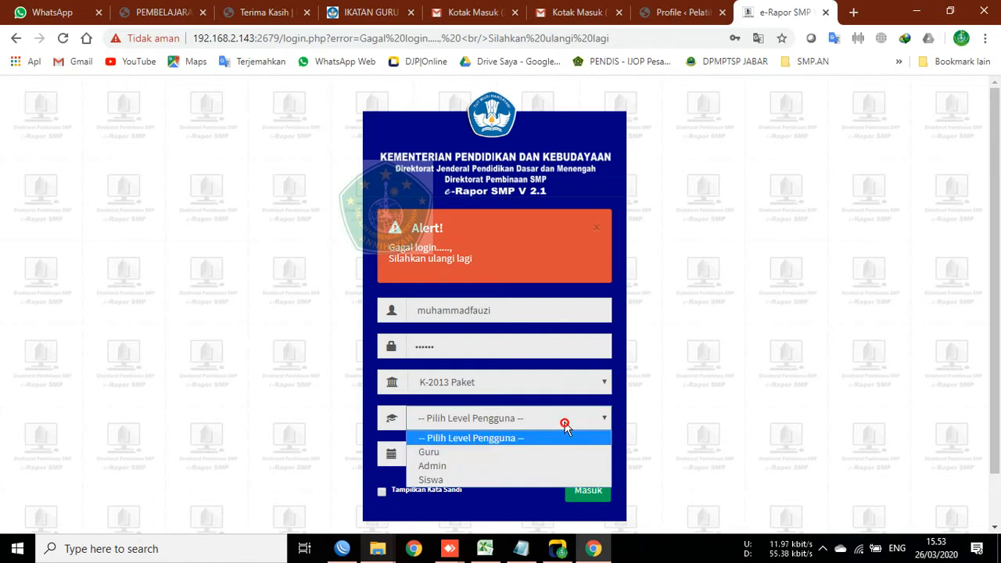
click(523, 452)
click(521, 455)
click(513, 294)
click(585, 490)
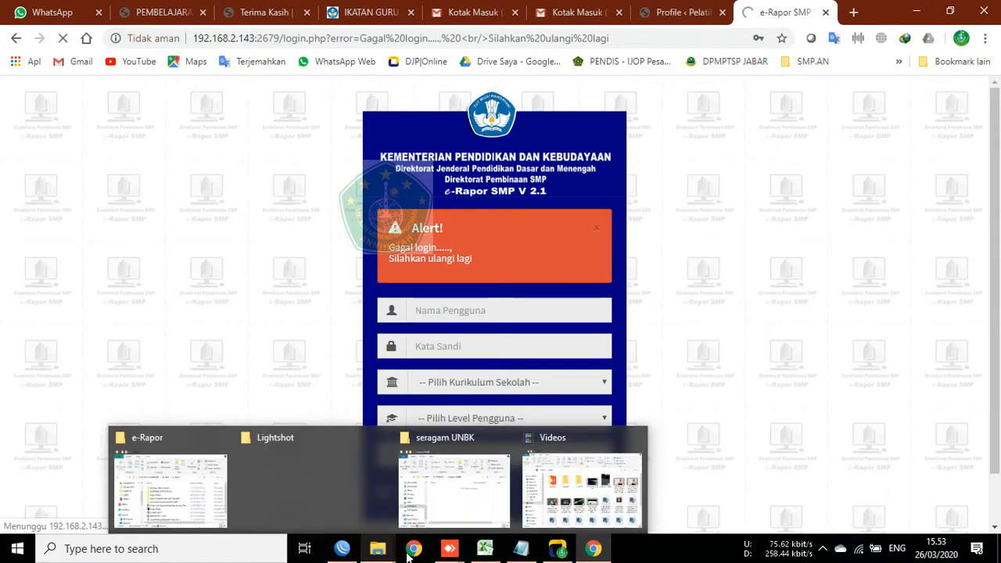
Step: In the AnyDesk remote session, bring up the remote e-Rapor login window and close it
mouse_move(449, 550)
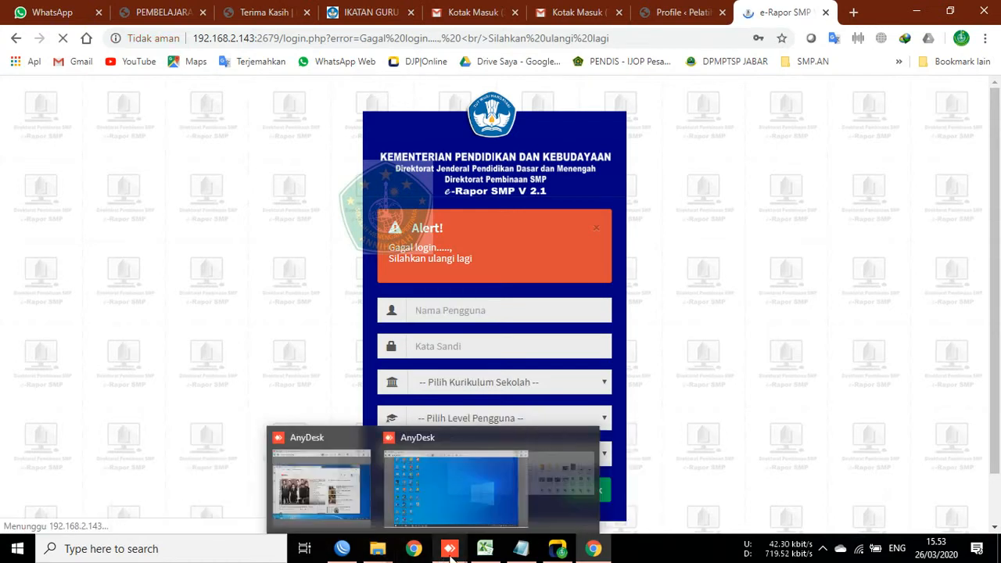
click(489, 507)
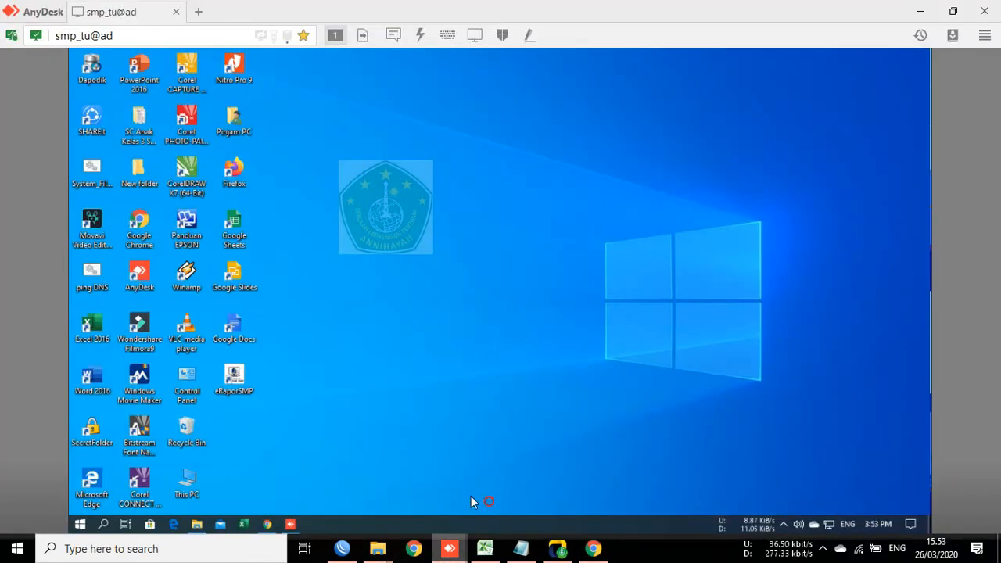
click(270, 526)
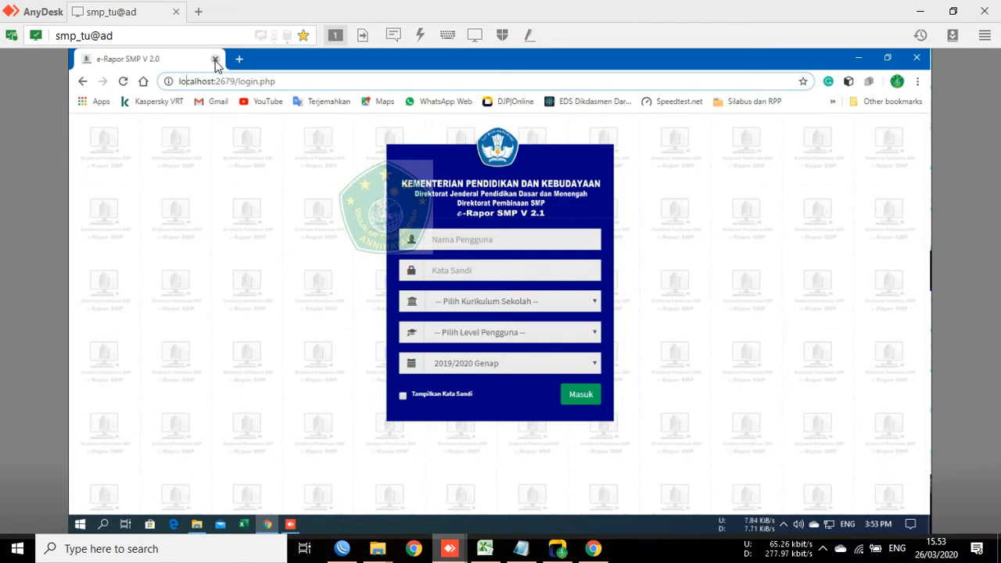
click(917, 59)
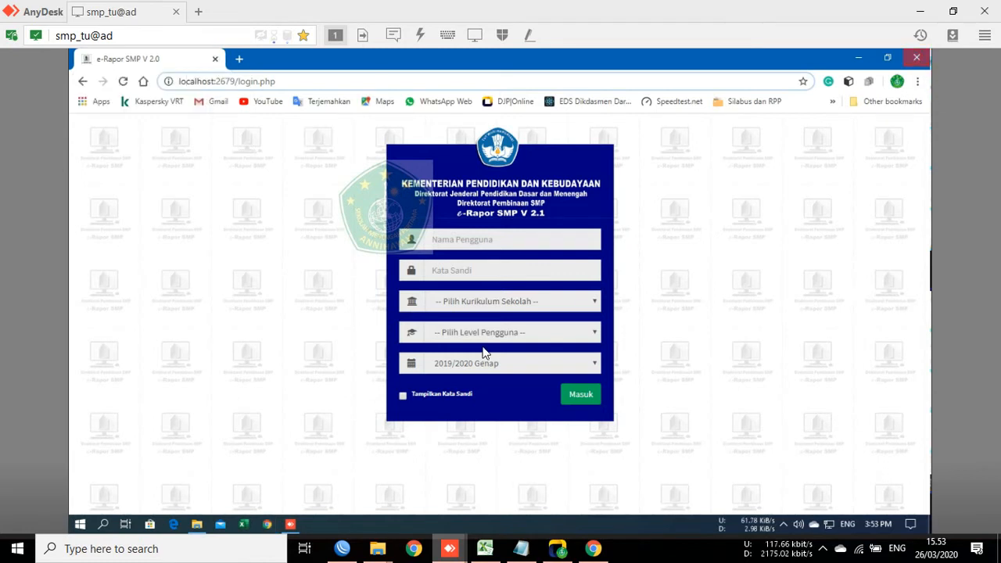
mouse_move(378, 552)
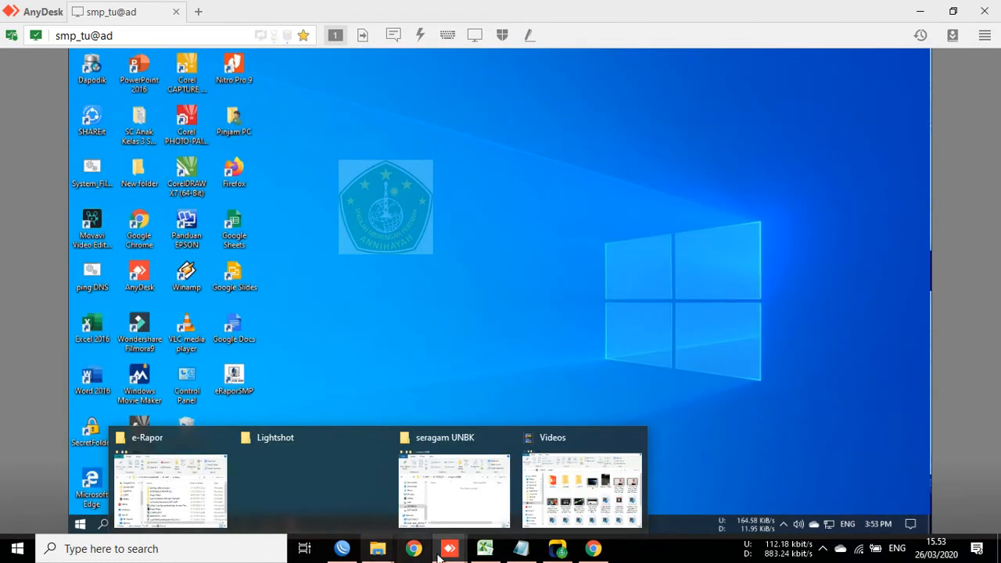
Step: On the local login page, pick the saved teacher username and type the password
click(608, 555)
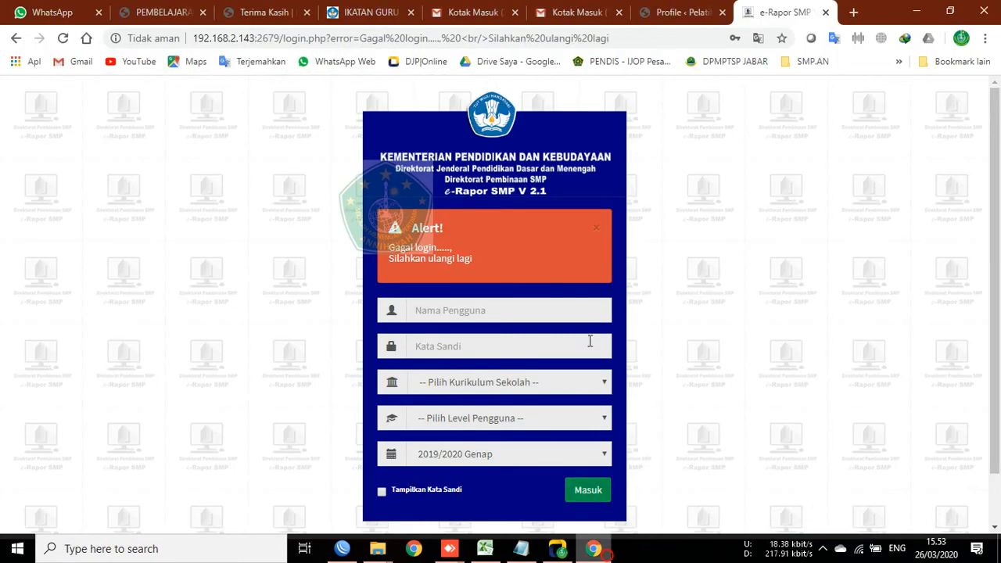
click(480, 307)
click(493, 309)
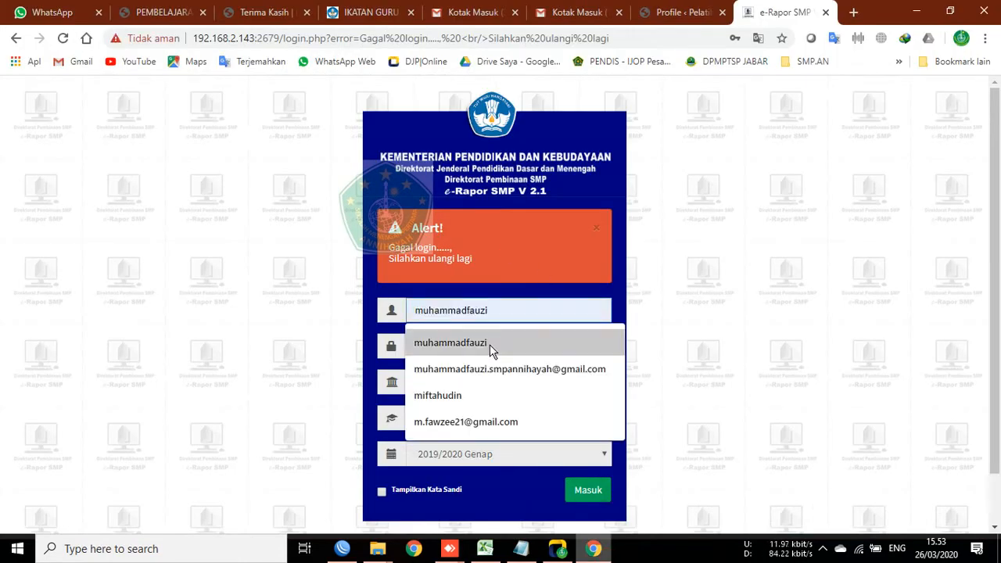
click(490, 344)
click(490, 345)
click(490, 345)
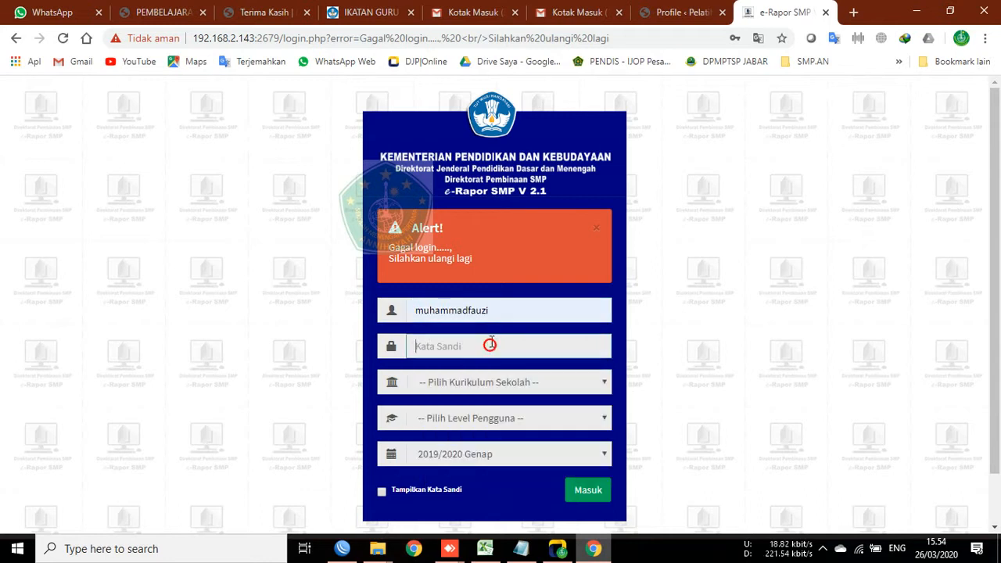
text(aaaaaa)
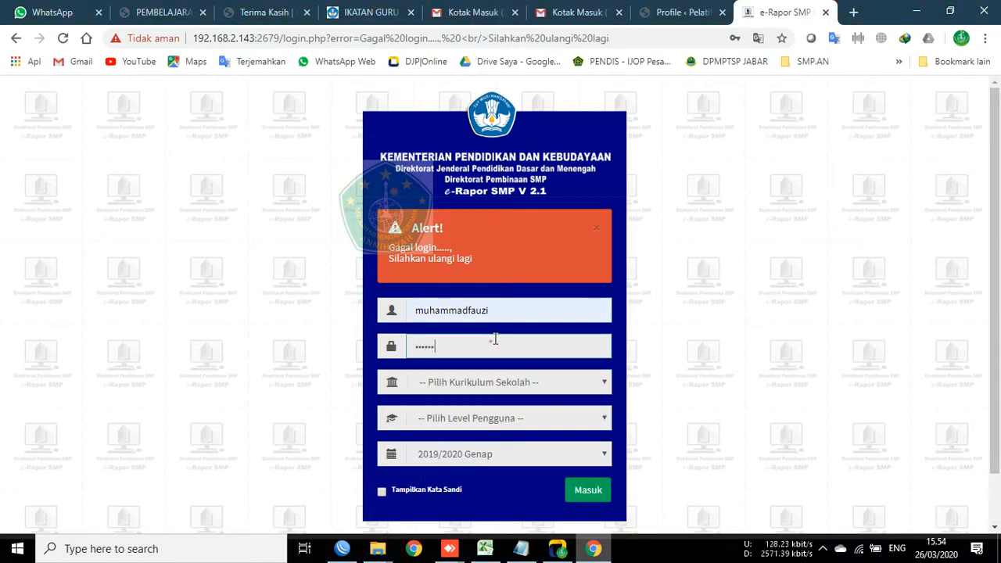
key(ctrl+a)
text(aaaa)
Step: Choose K-2013 Paket, Guru and 2019/2020 Ganjil, then submit to reach the dashboard
click(510, 383)
click(505, 416)
click(507, 418)
click(474, 452)
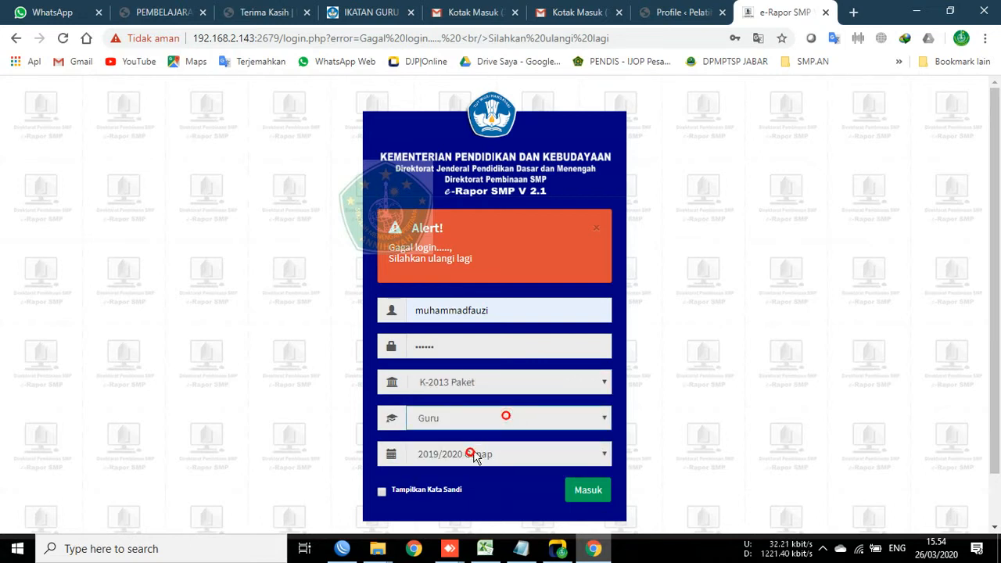
click(484, 454)
click(478, 294)
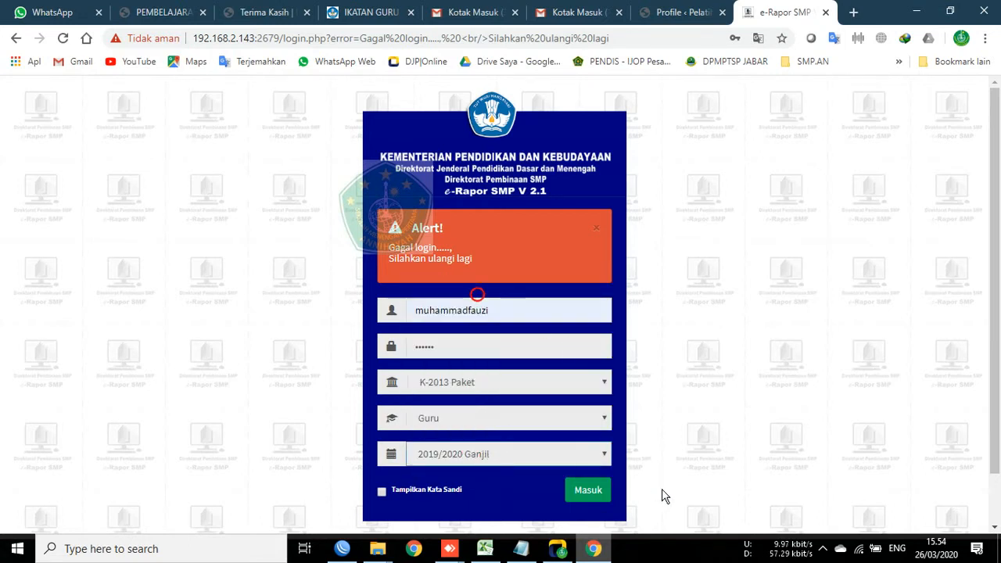
click(586, 493)
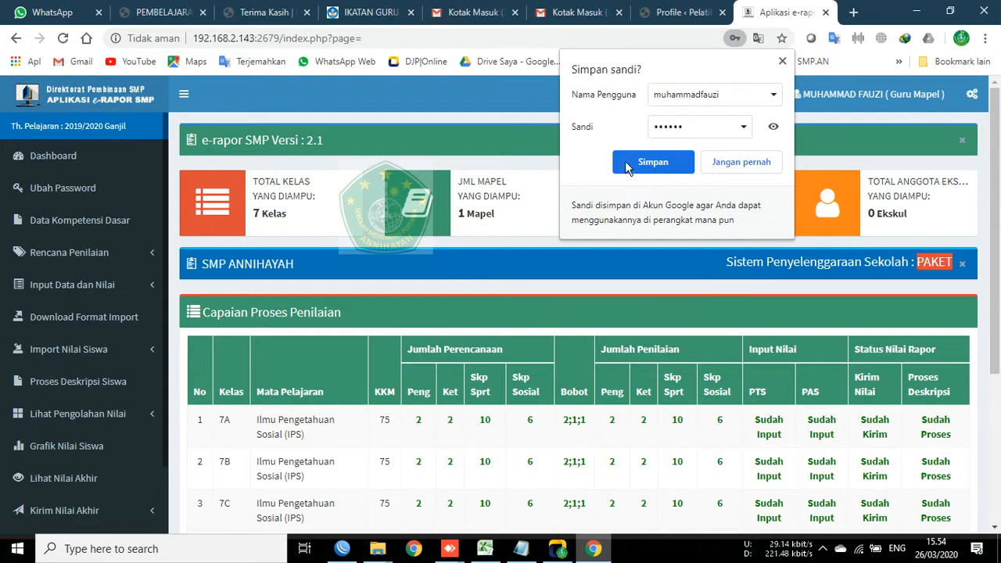
Step: Save the teacher password in Chrome and scroll down to the IPS assessment progress table
click(652, 162)
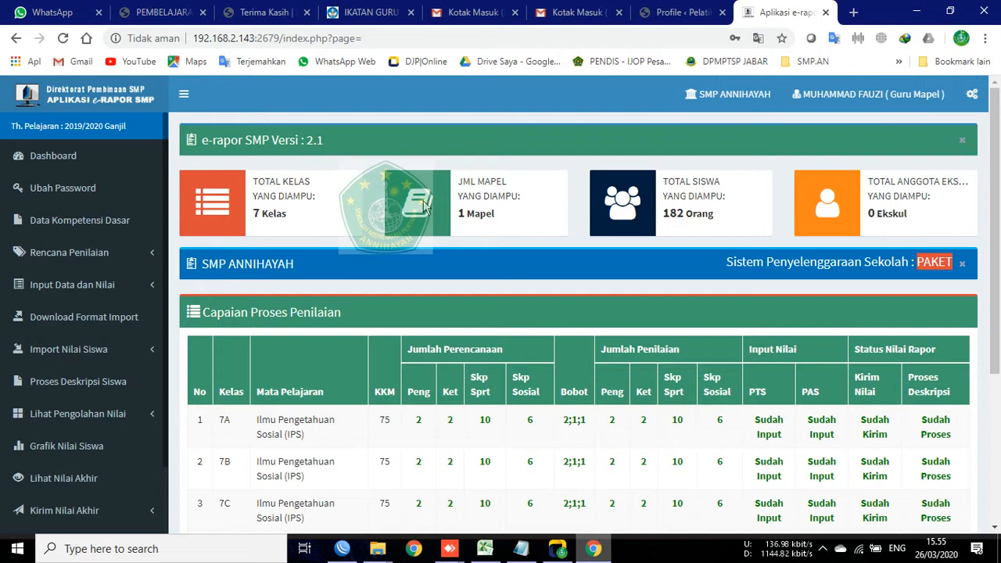
scroll(384, 306, down, 3)
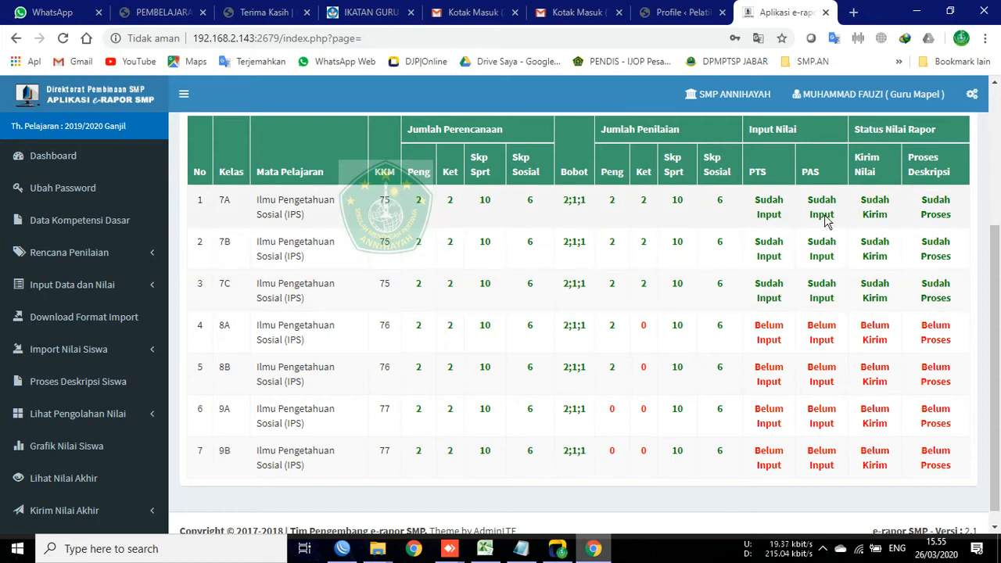
scroll(62, 437, down, 3)
scroll(78, 329, up, 3)
scroll(69, 313, down, 2)
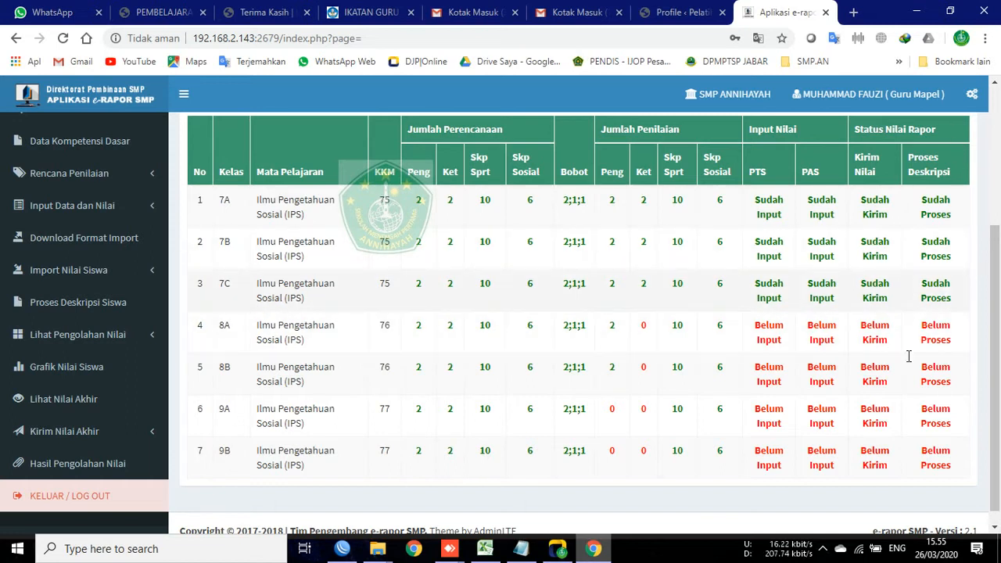
Step: Pause the screen recording from the notification area
click(818, 546)
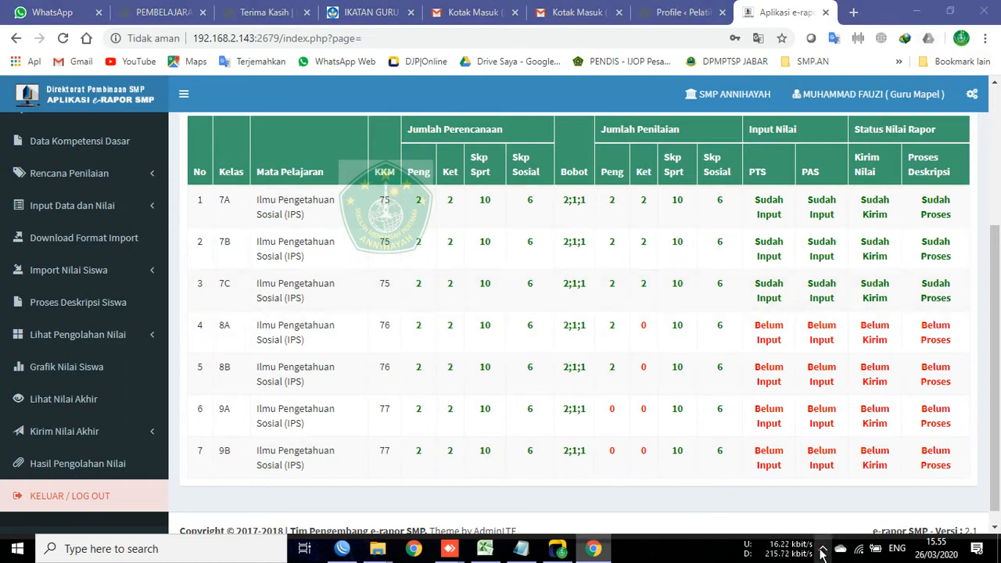
right_click(838, 489)
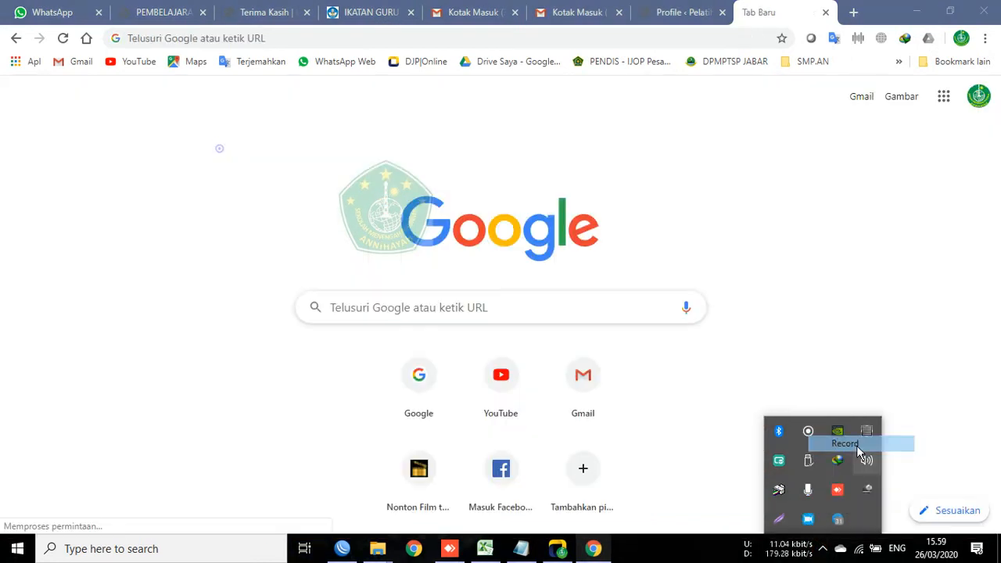
click(849, 441)
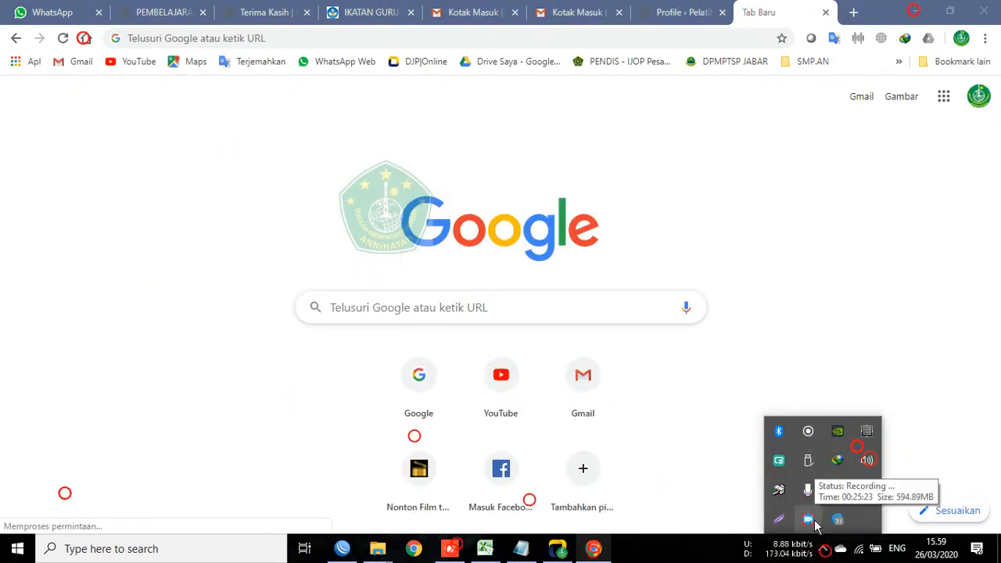
Step: Load 192.168.2.143:2679 from Chrome's address bar
click(92, 239)
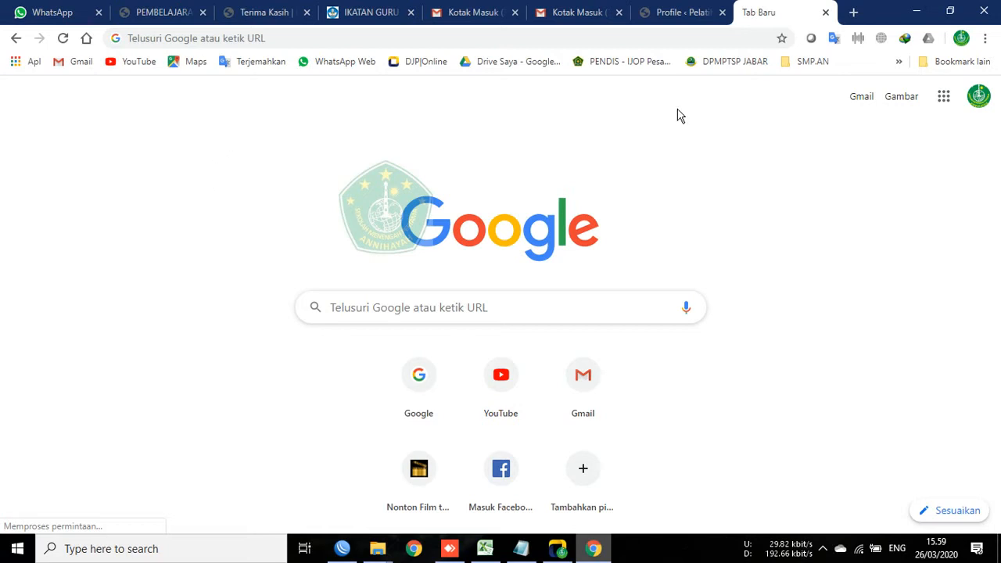
click(656, 34)
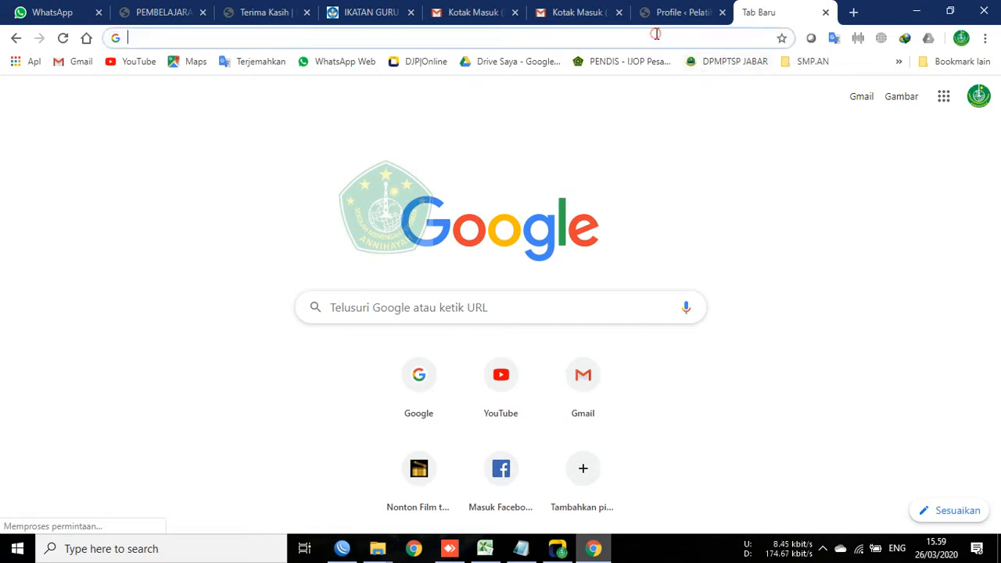
text(192)
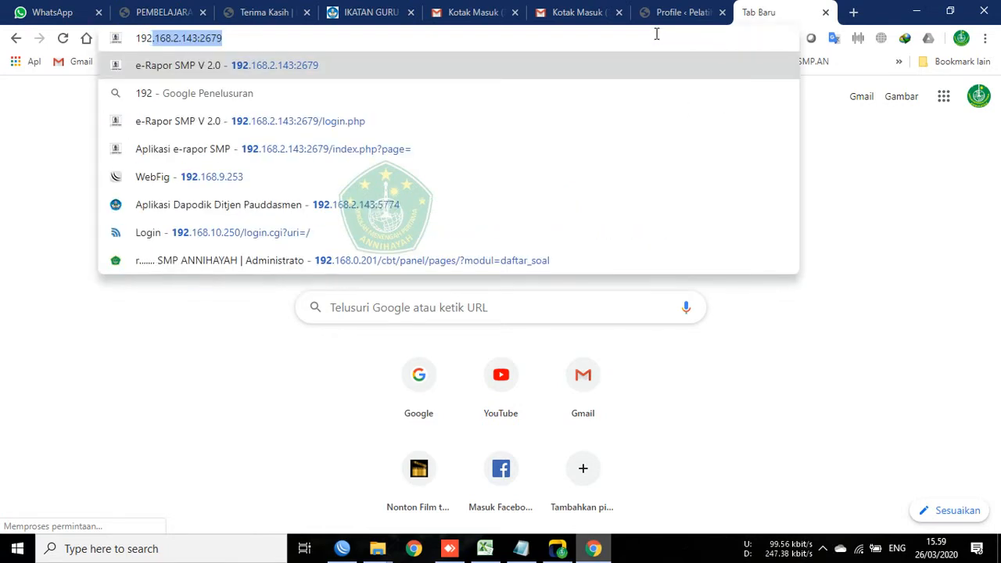
text(.168.2)
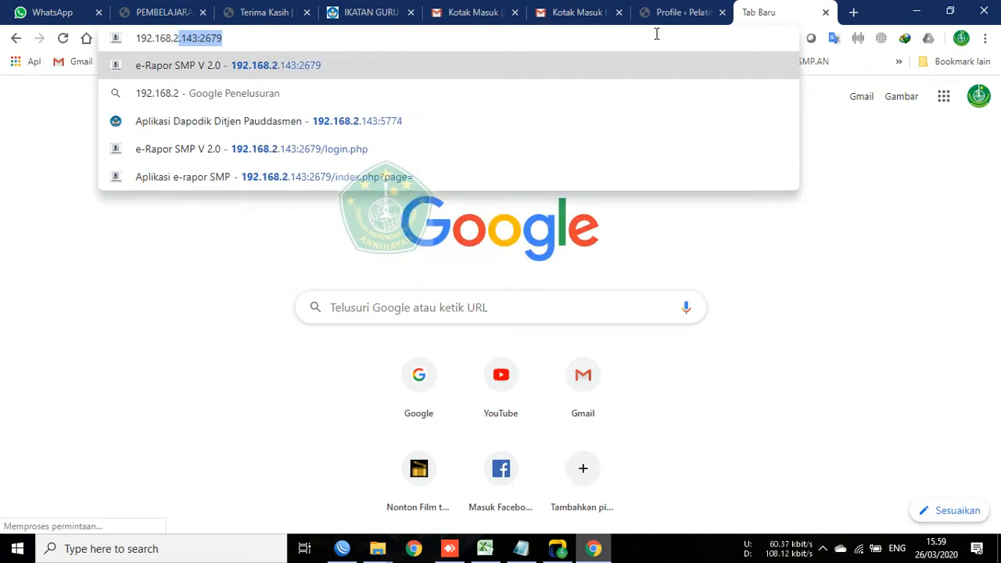
text(.143)
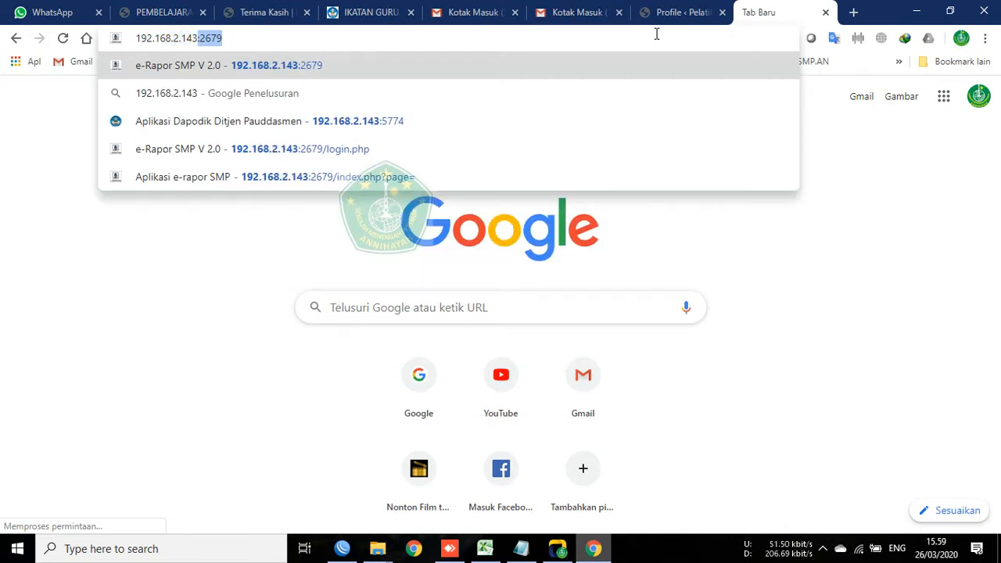
text(:)
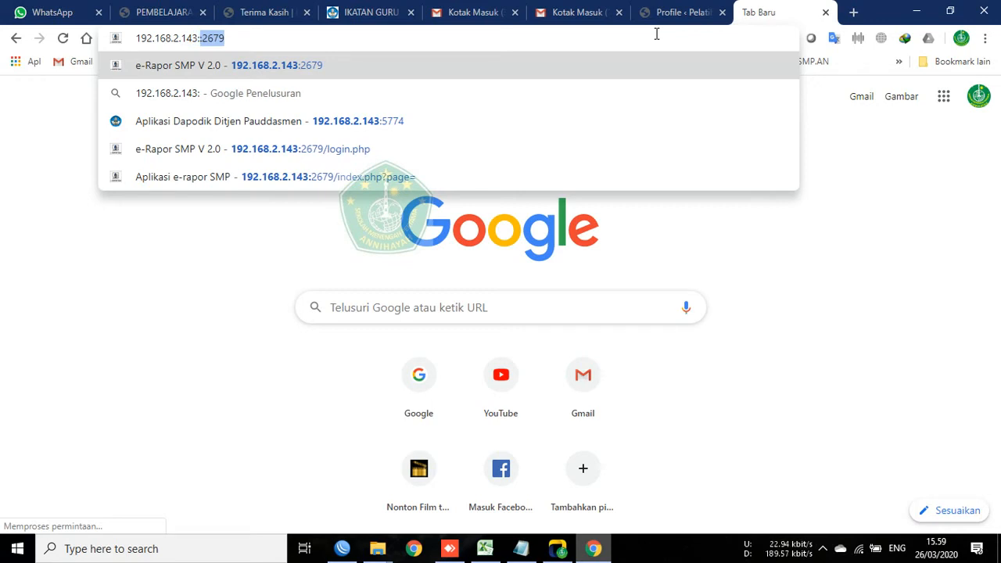
text(2679)
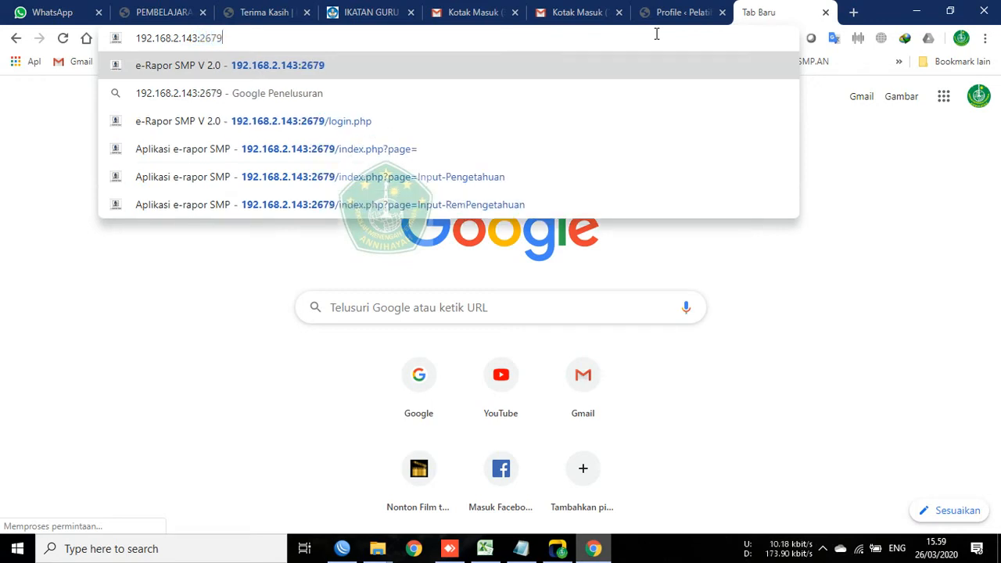
key(Return)
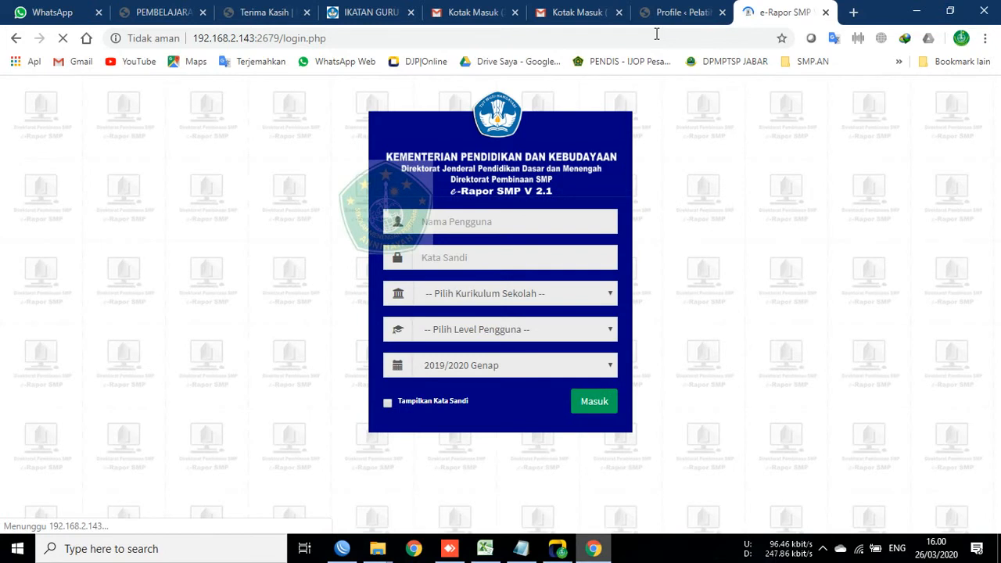
Step: Pick the saved teacher username and enter the password
click(464, 217)
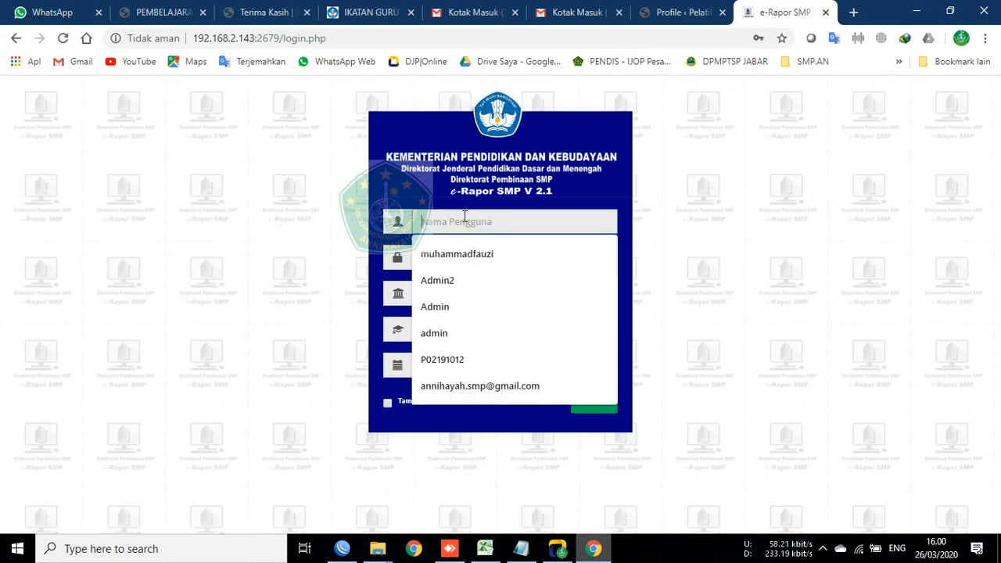
click(462, 254)
click(491, 257)
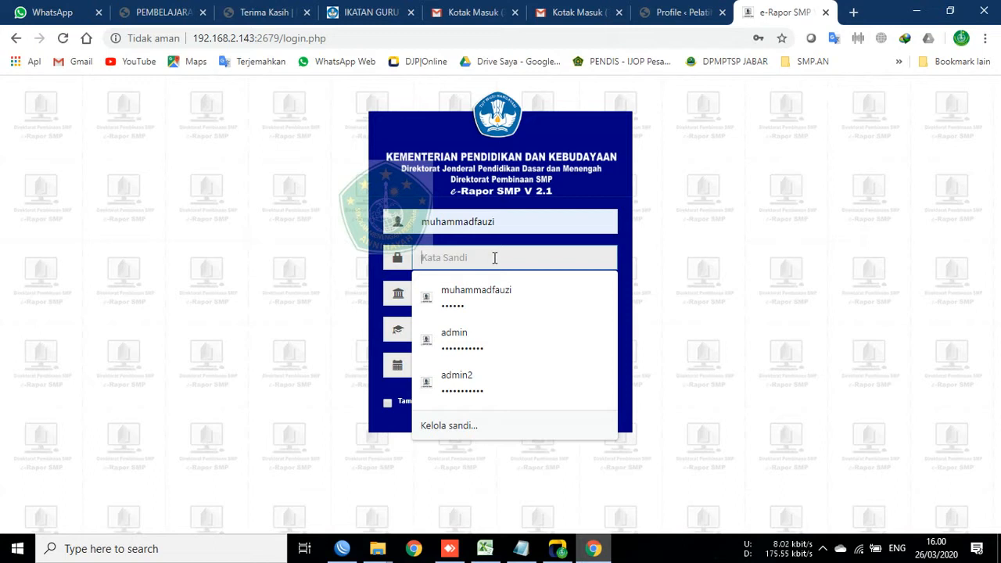
text(**)
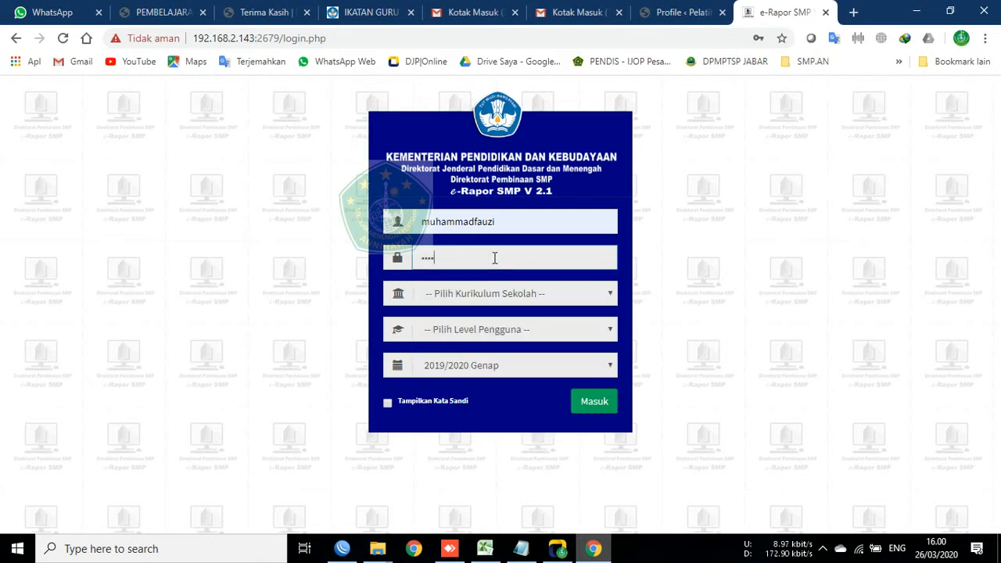
text(*)
Step: Set curriculum K-2013 Paket, level Guru and semester 2019/2020 Ganjil, then log in
click(559, 296)
click(523, 330)
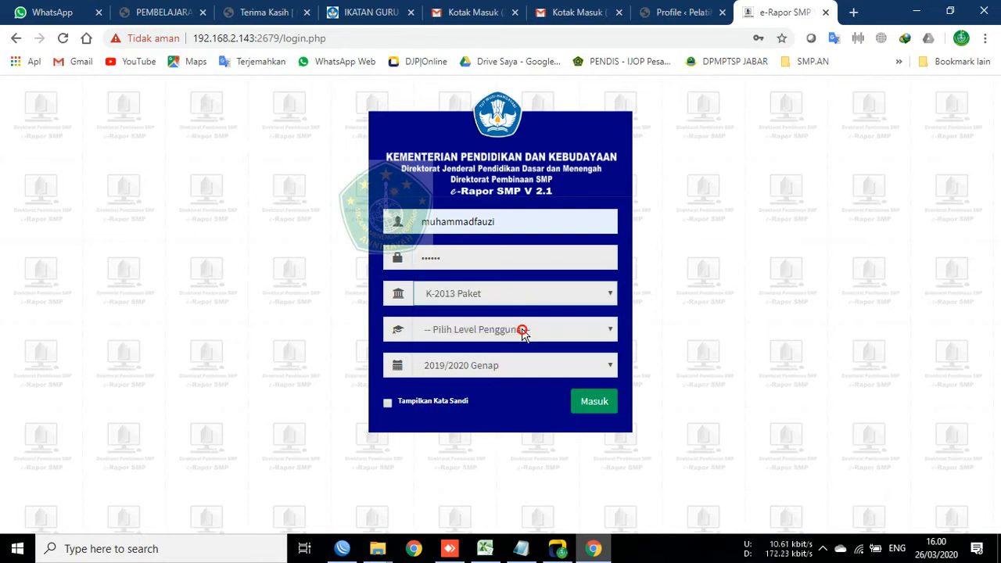
click(522, 329)
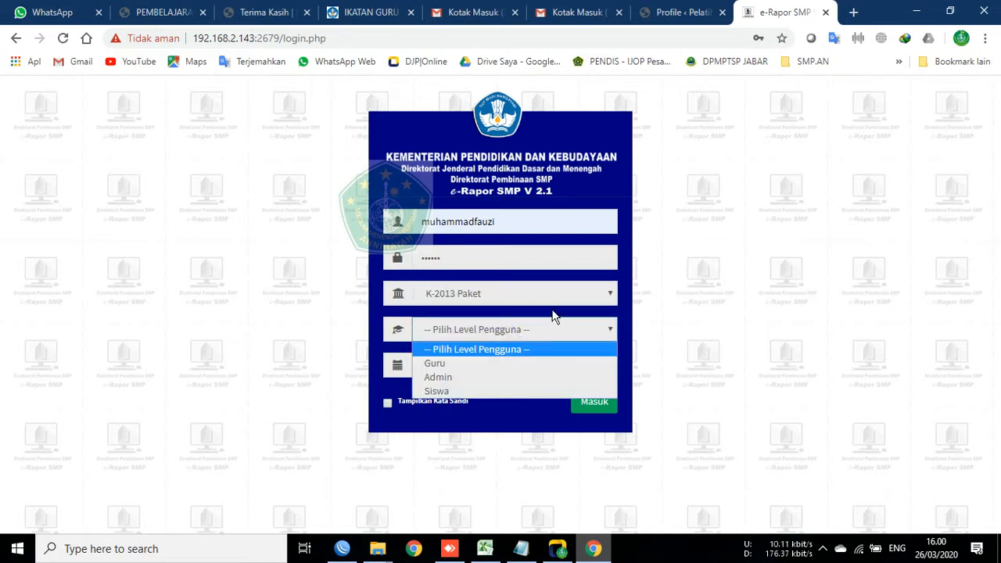
click(515, 361)
click(607, 364)
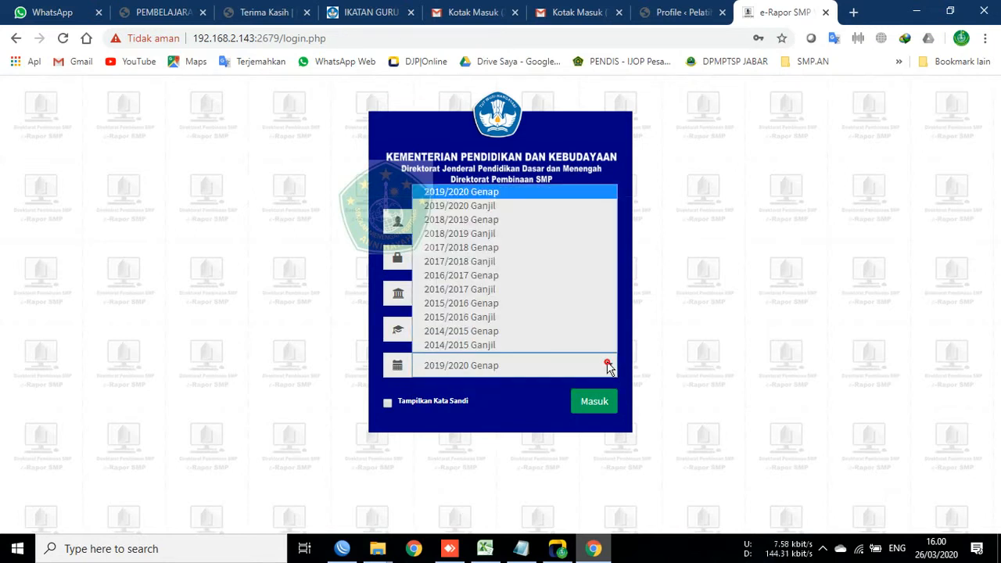
click(552, 210)
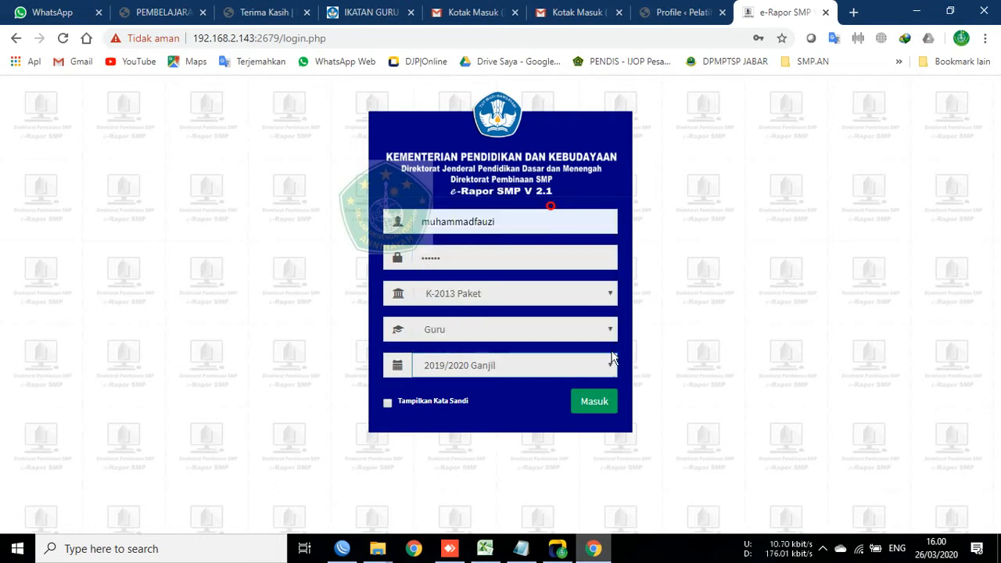
click(594, 404)
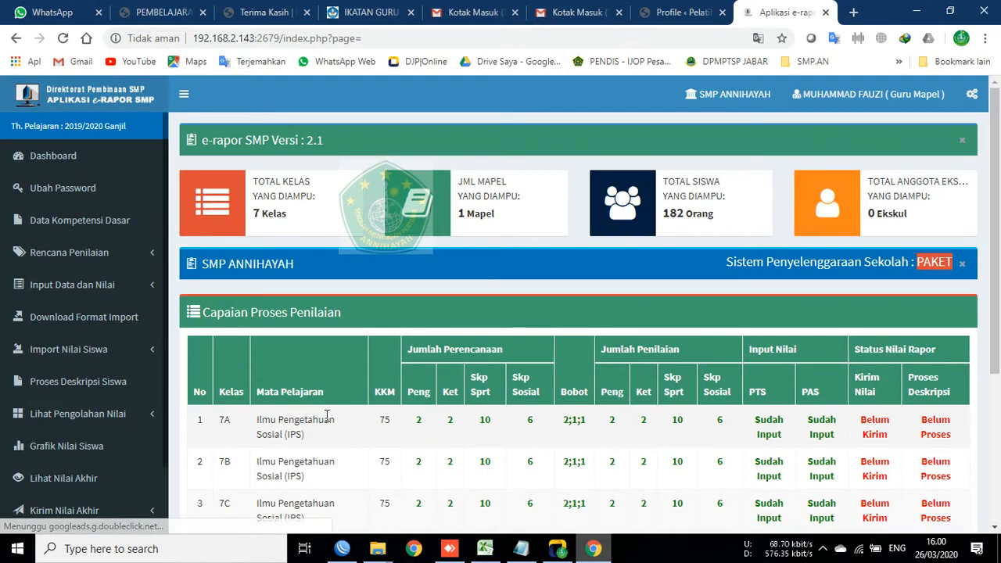
Step: Scroll through the Capaian Proses Penilaian table for classes 7A–9B
scroll(894, 394, down, 3)
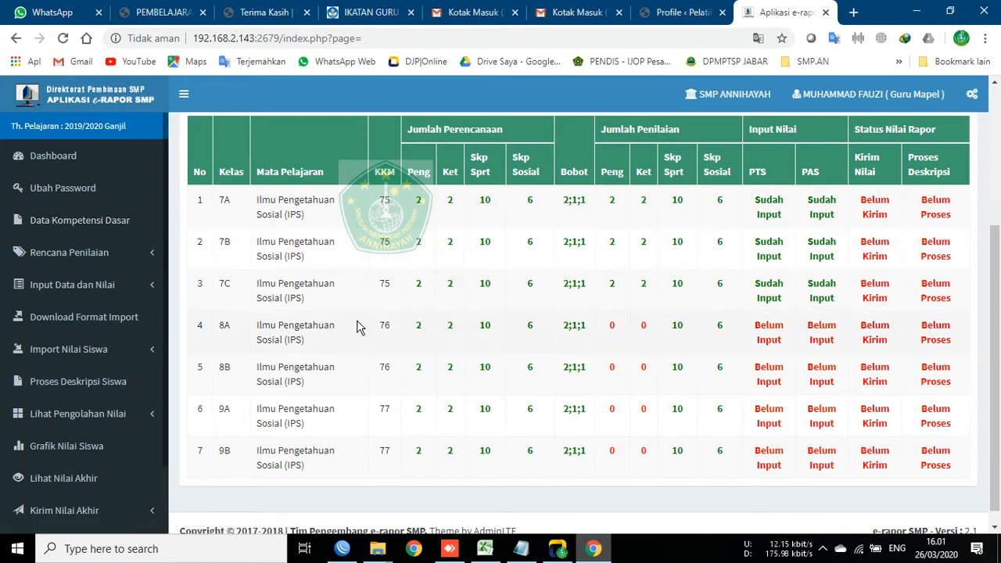
scroll(357, 326, up, 3)
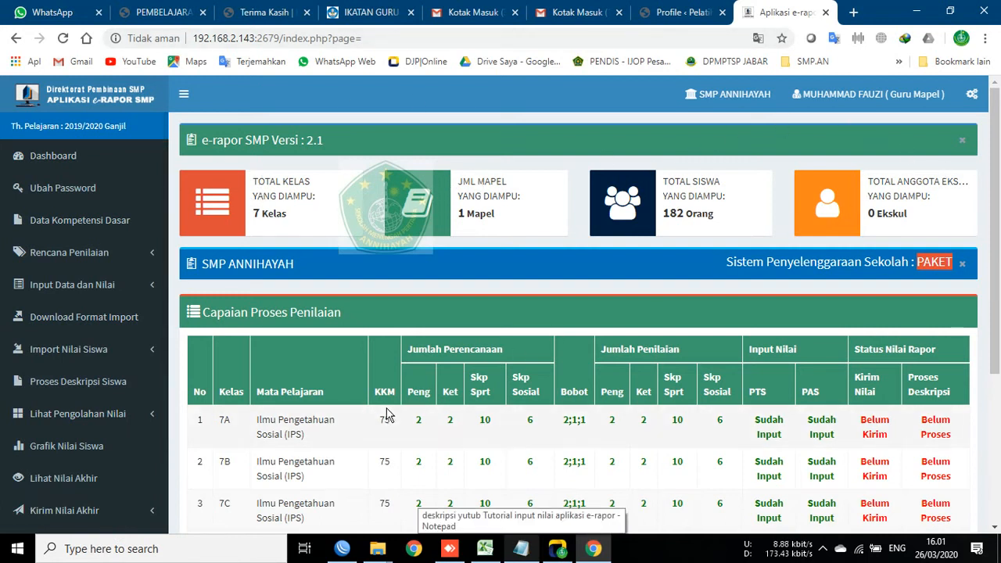
scroll(395, 413, down, 2)
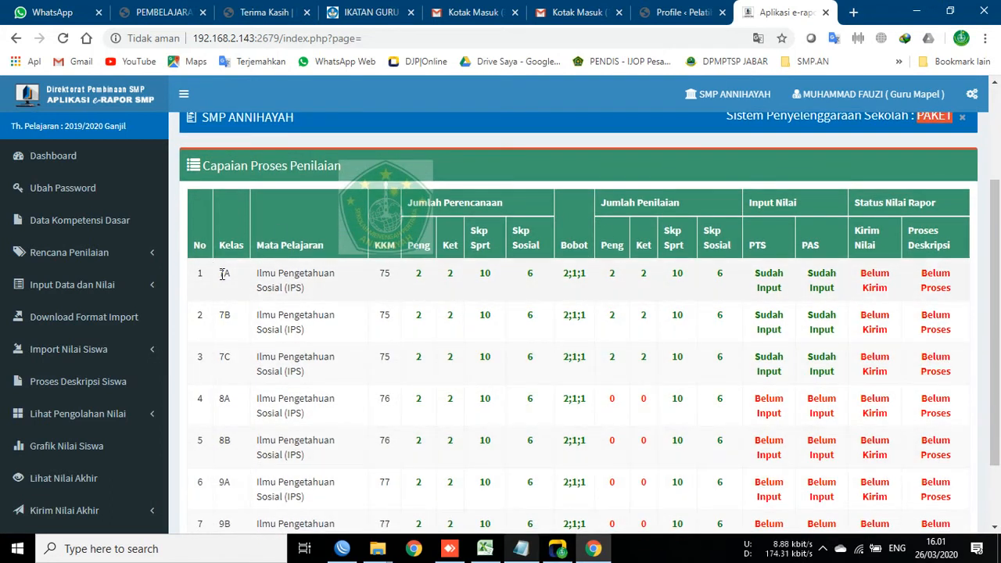
scroll(230, 328, down, 2)
scroll(304, 380, up, 3)
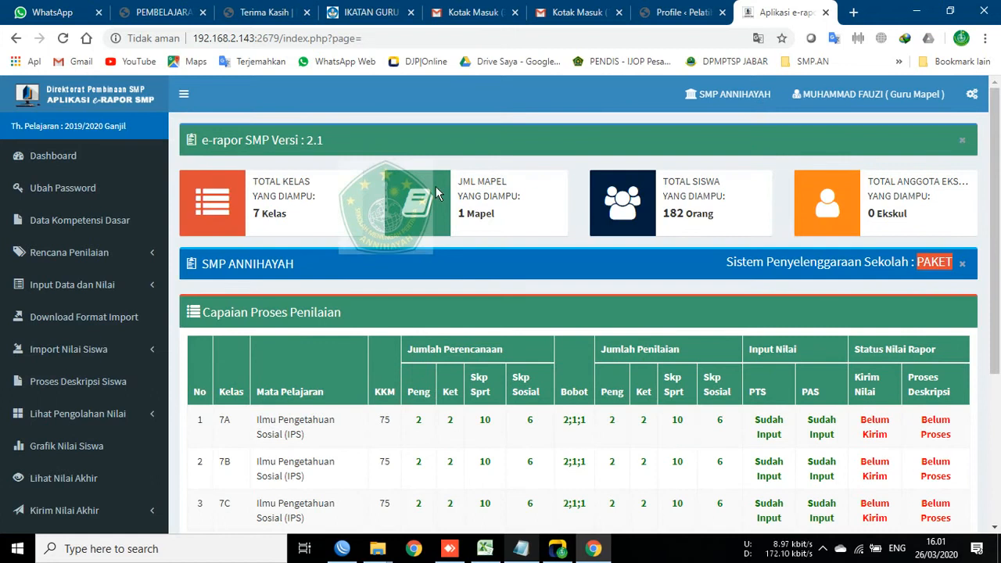
scroll(242, 290, down, 3)
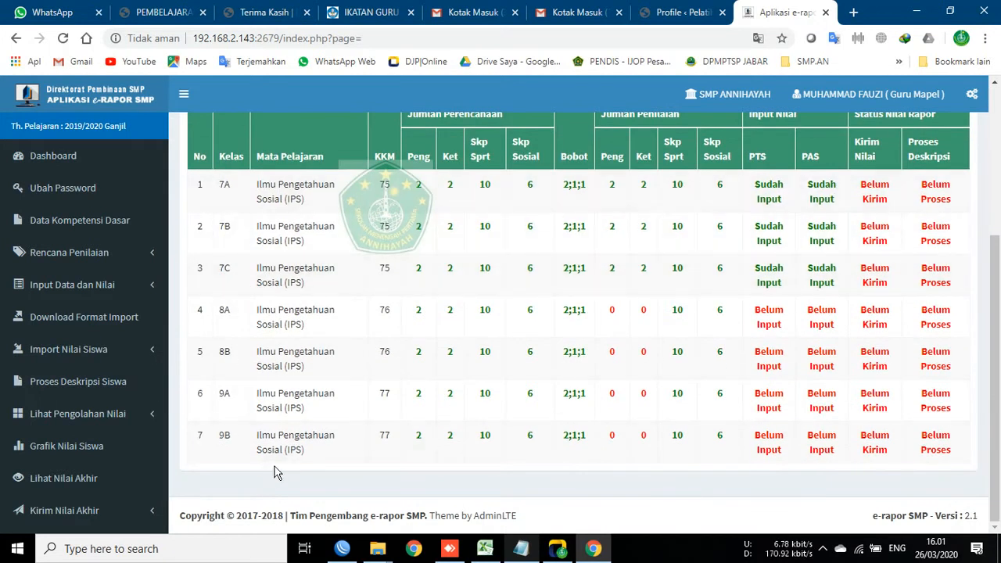
scroll(315, 433, up, 3)
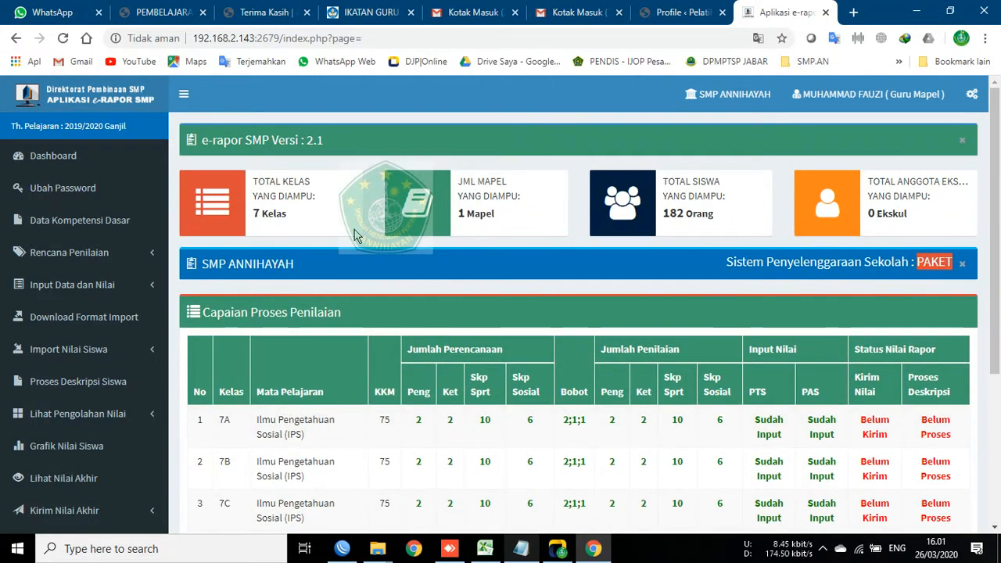
Step: Highlight the subject count briefly, then go to Data Kompetensi Dasar in the sidebar
drag(457, 179, 537, 231)
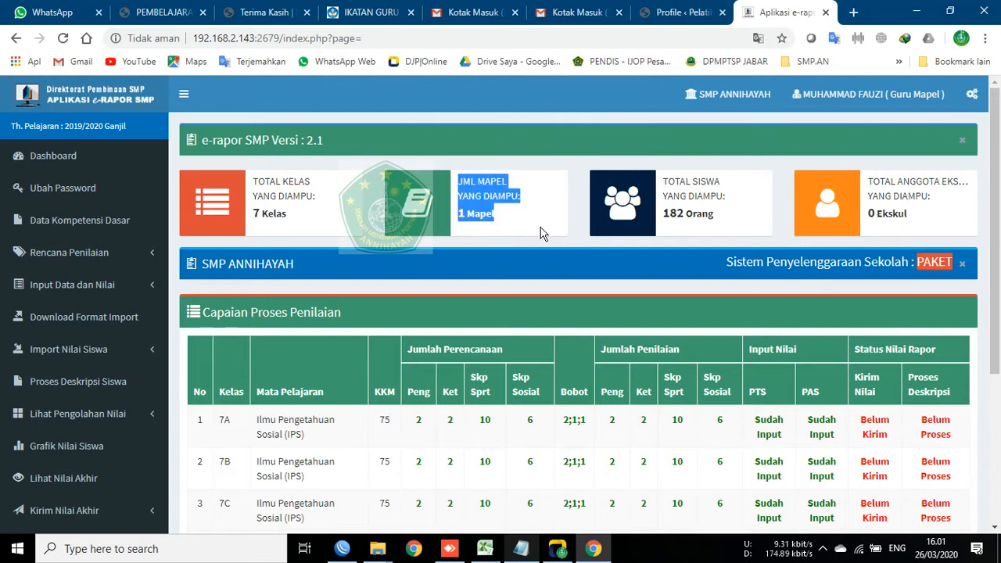
click(521, 189)
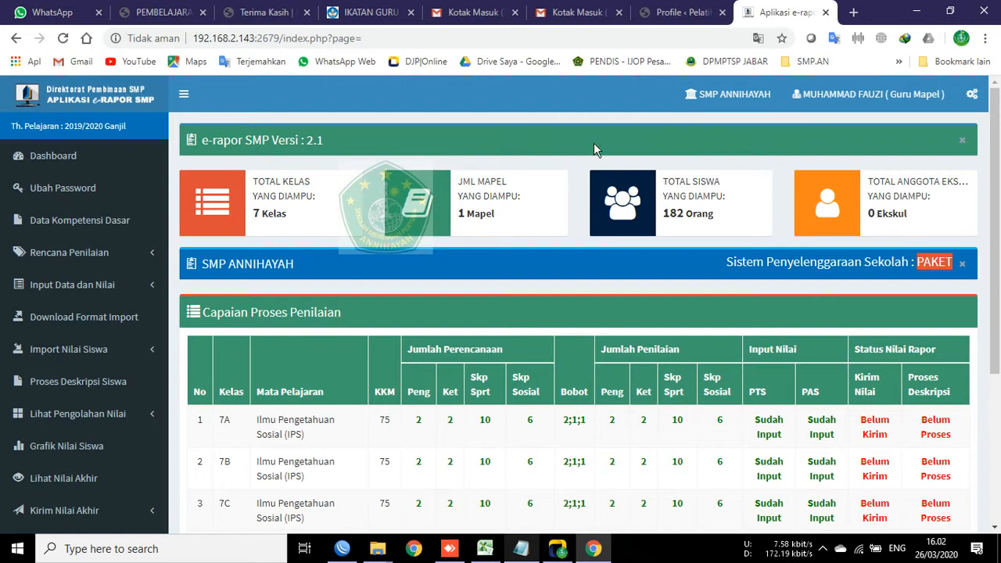
click(78, 221)
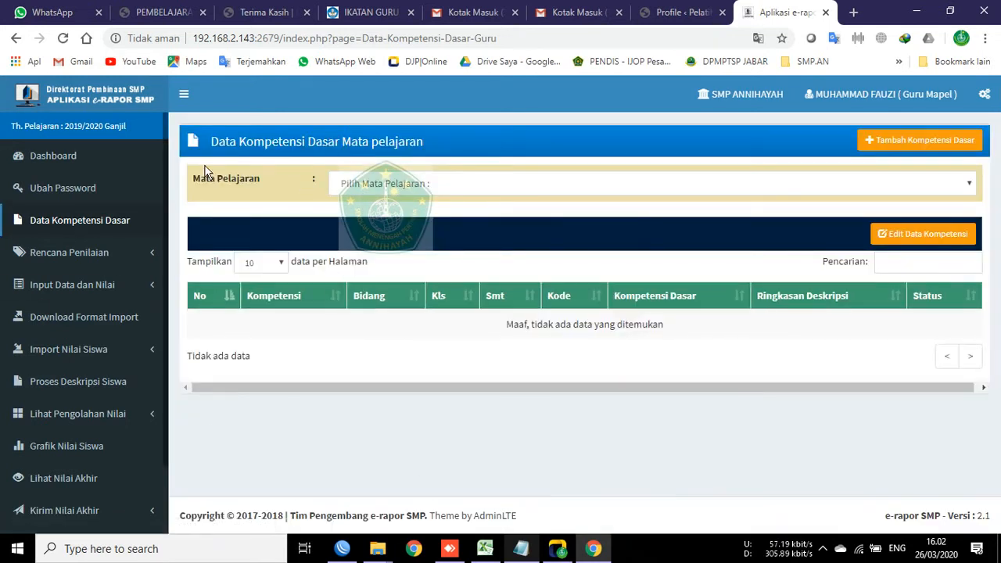
Step: Select Ilmu Pengetahuan Sosial (IPS) and highlight competency 3.1 Pengetahuan and the row 2 Keterampilan entry
click(375, 191)
click(405, 219)
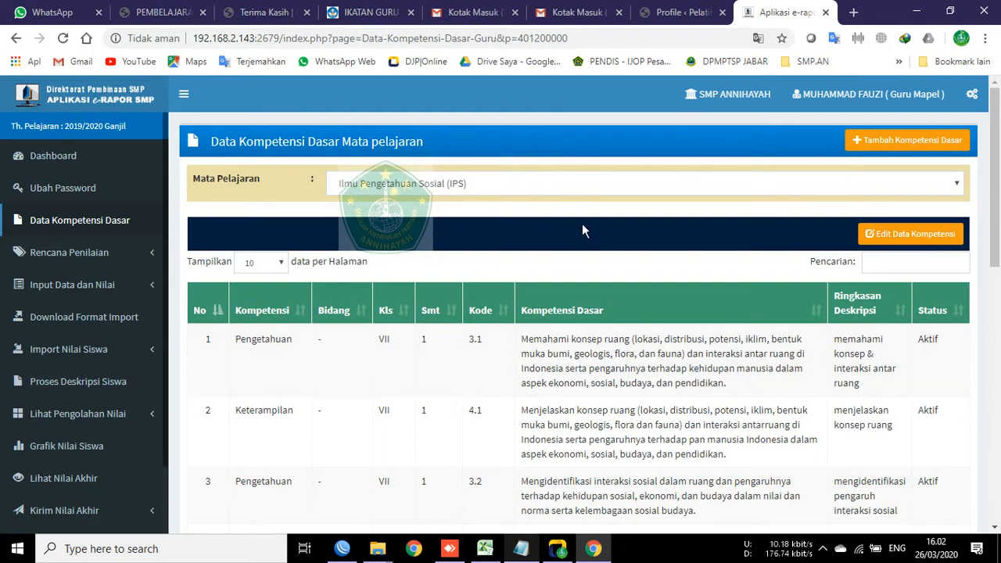
scroll(565, 231, down, 2)
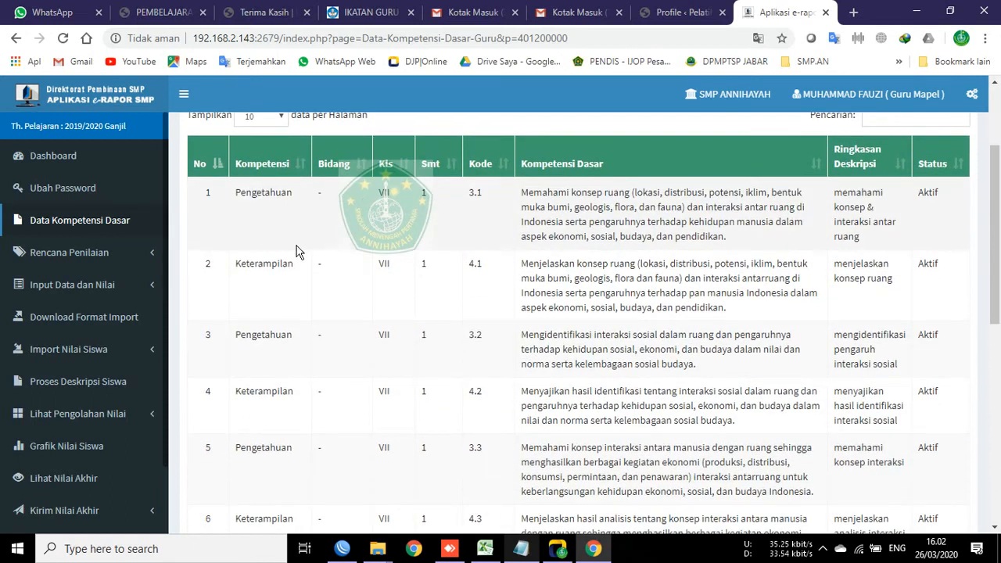
double_click(471, 191)
drag(241, 192, 293, 194)
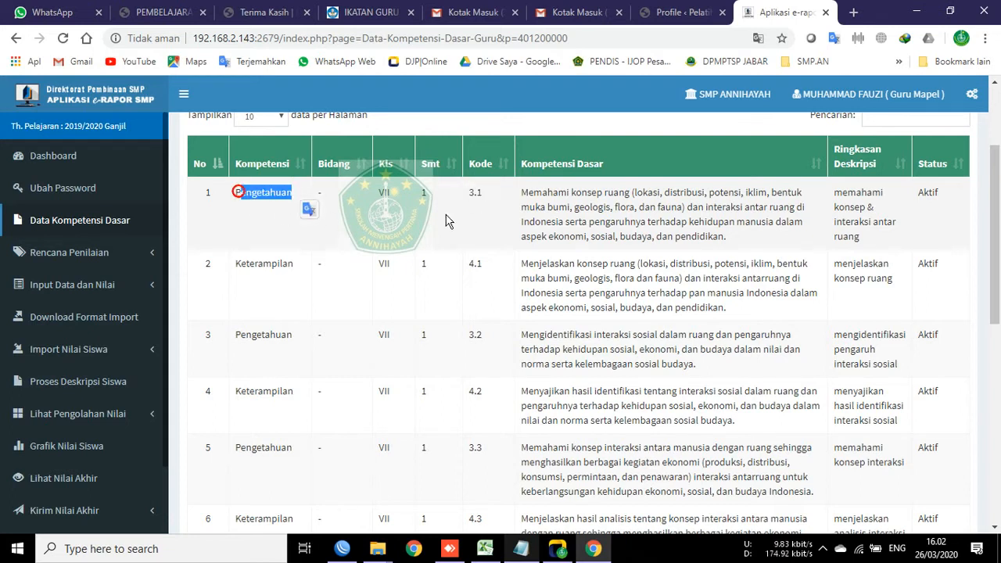
drag(237, 266, 294, 266)
click(488, 243)
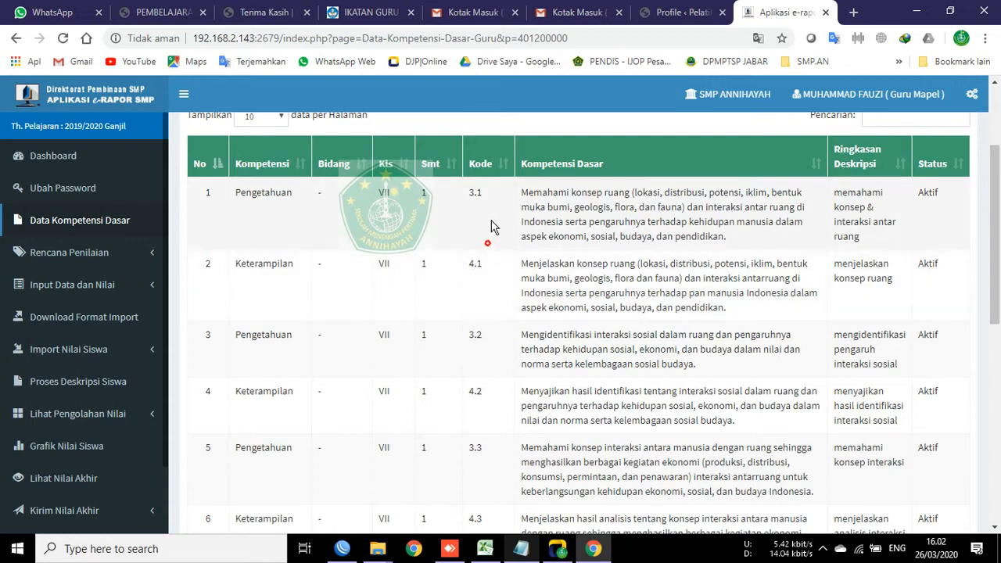
Step: Scroll down the IPS Kompetensi Dasar table, highlighting entries down to class VIII in row 9
scroll(474, 328, down, 2)
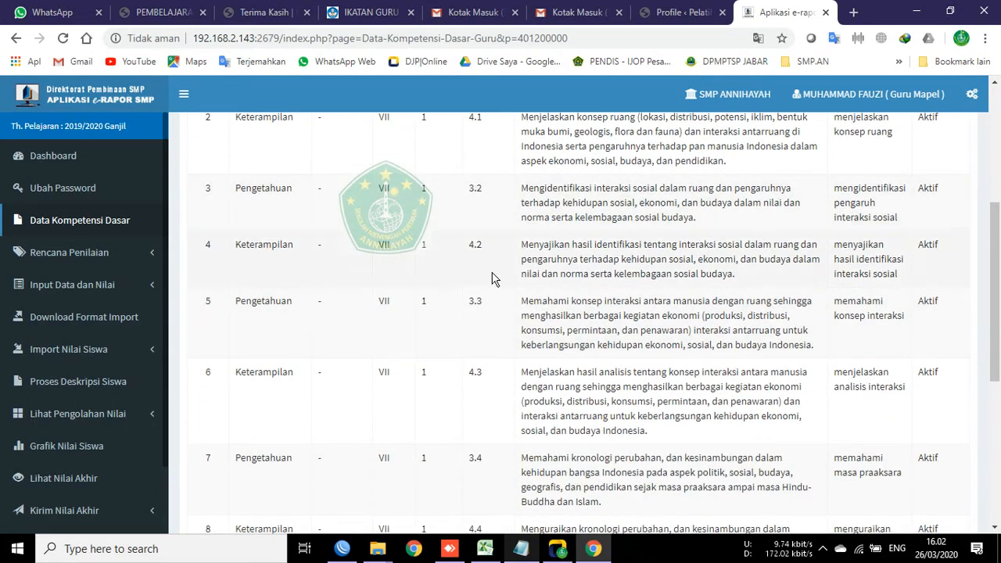
drag(468, 302, 510, 307)
scroll(496, 380, down, 1)
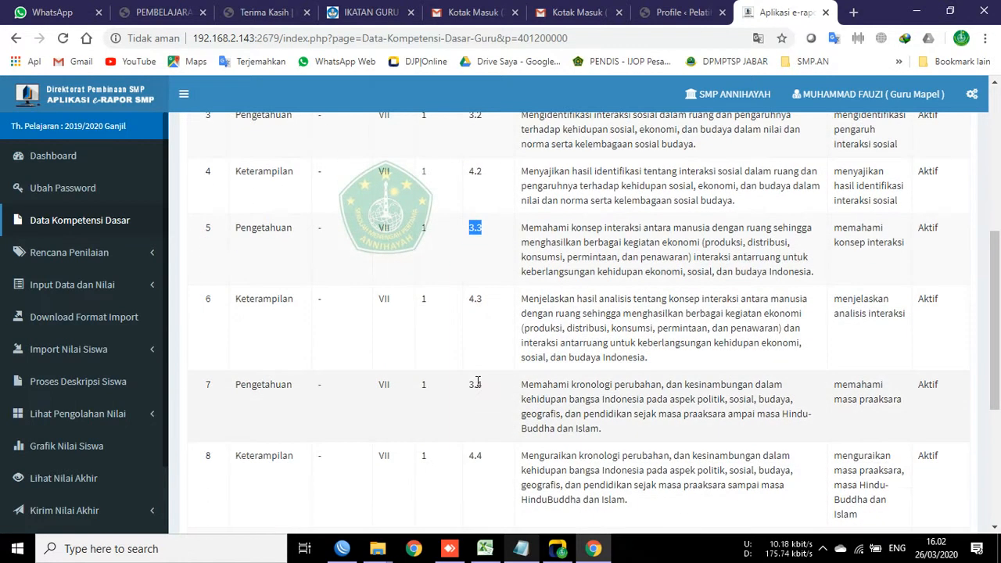
mouse_move(470, 391)
mouse_down()
mouse_move(488, 392)
mouse_move(481, 402)
mouse_up()
scroll(472, 396, down, 2)
double_click(382, 396)
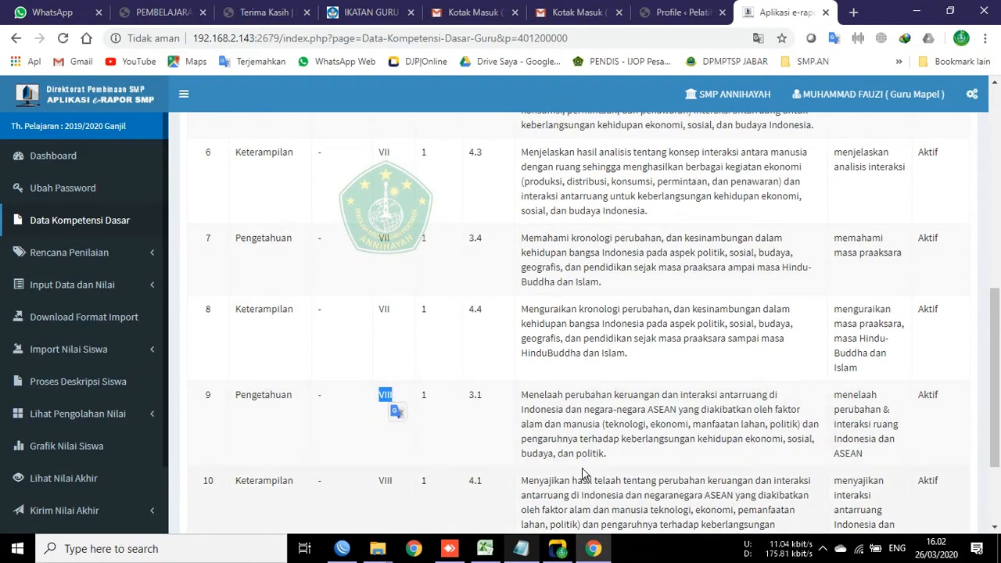
Step: Scroll up and down through the IPS competency table to review its entries
scroll(510, 383, up, 7)
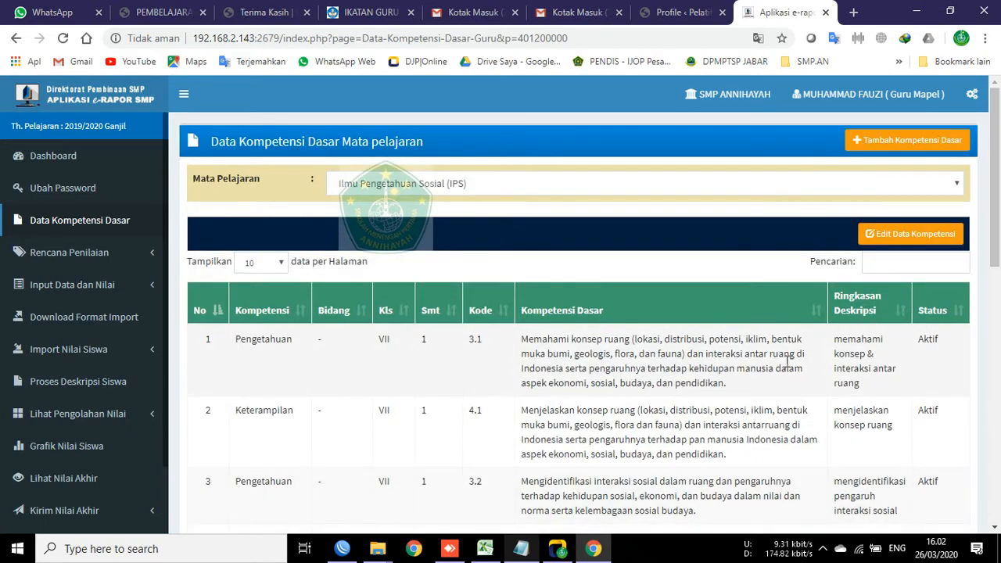
scroll(868, 342, down, 6)
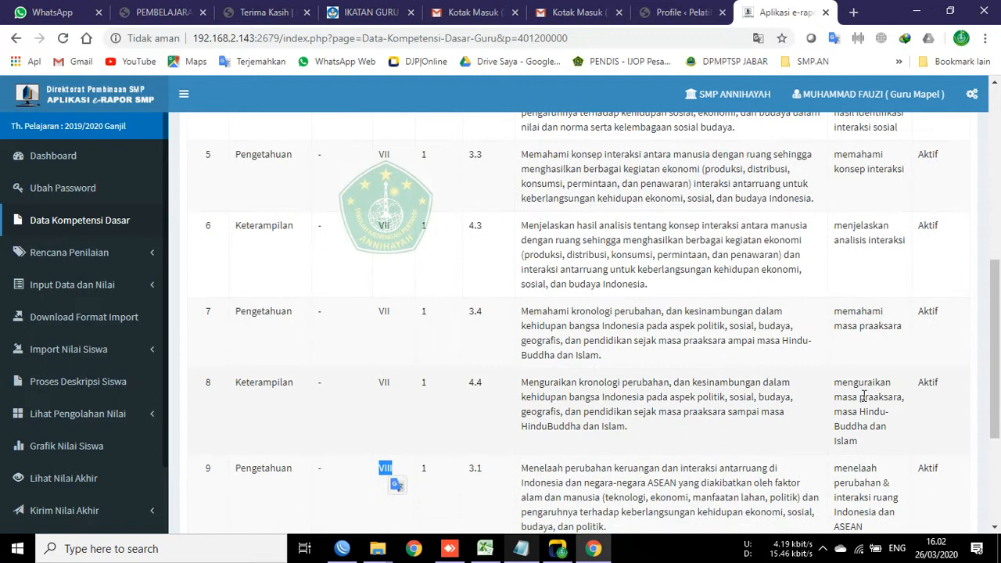
scroll(853, 403, down, 3)
scroll(855, 391, up, 6)
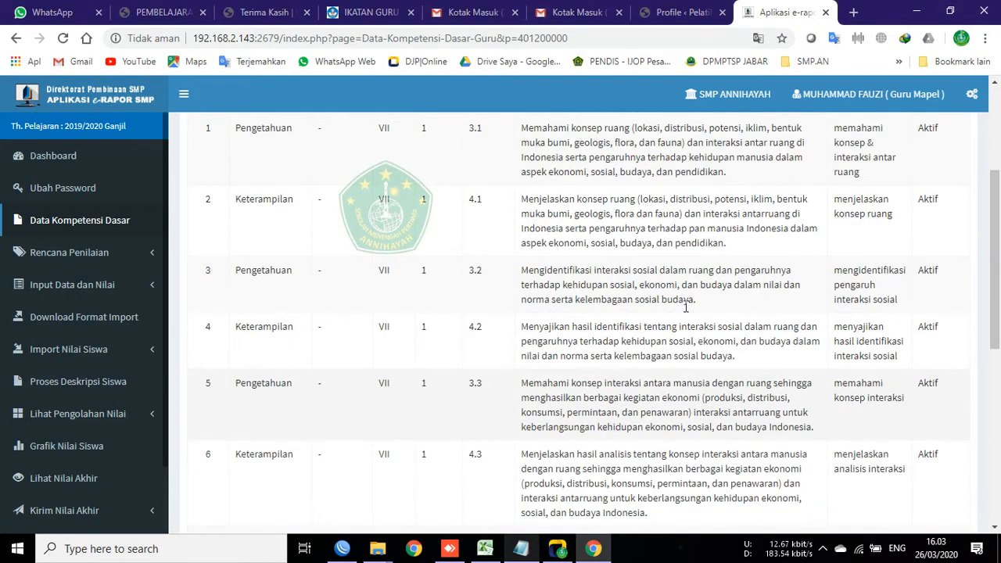
scroll(712, 254, up, 3)
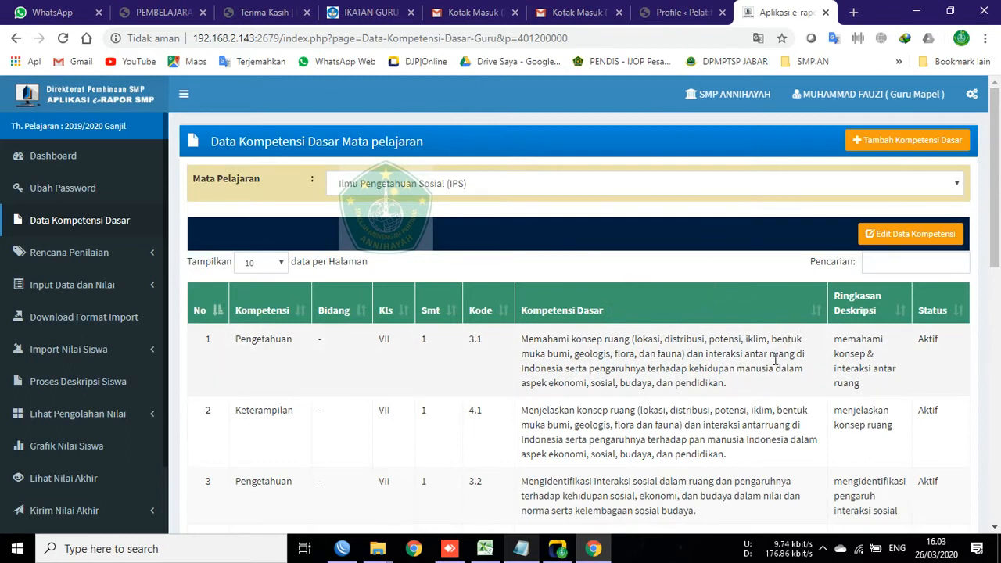
scroll(777, 358, down, 2)
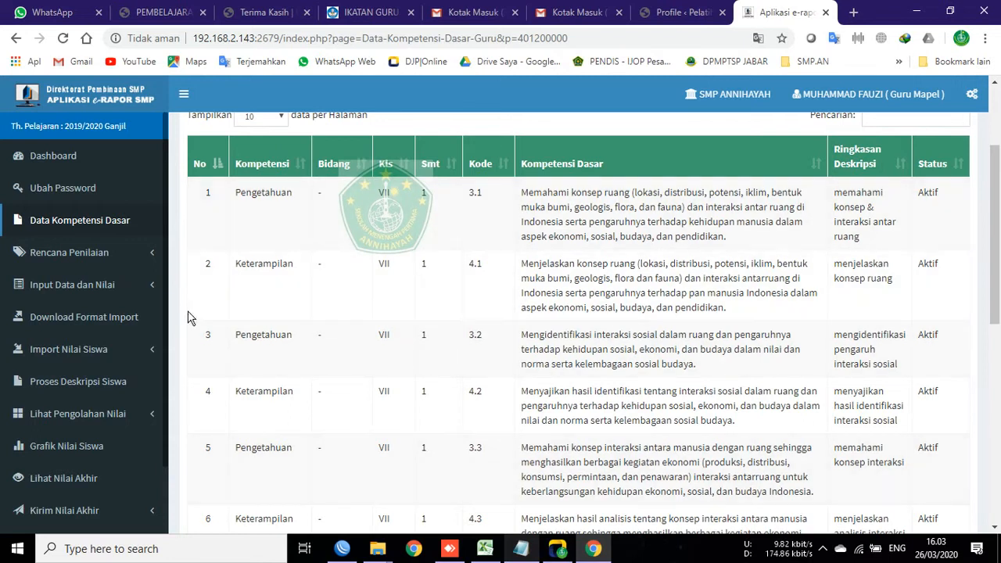
scroll(190, 318, down, 5)
Step: Highlight class VIII in row 9 again, return to the top, and keep IPS selected
double_click(385, 394)
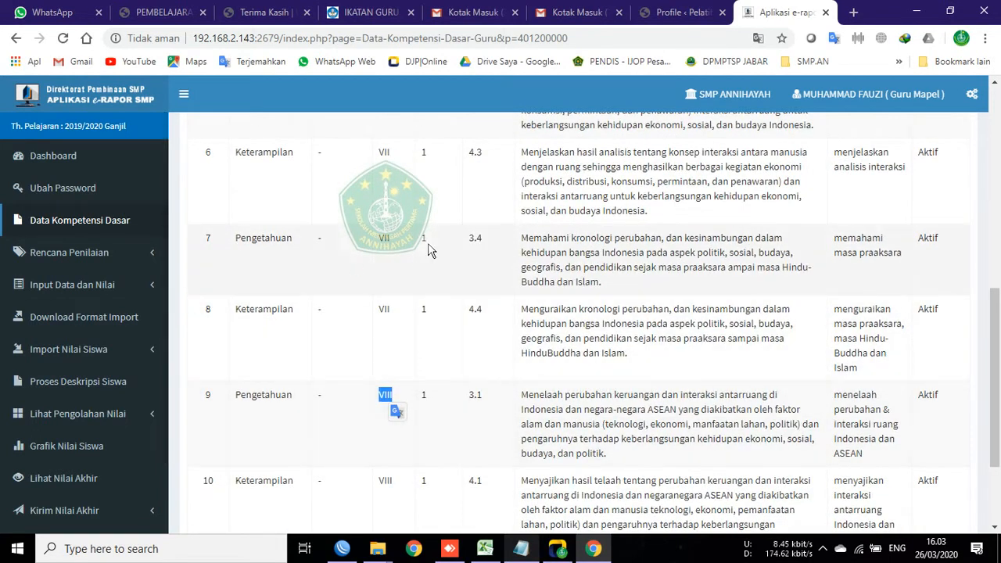
scroll(432, 266, up, 6)
scroll(438, 278, up, 1)
scroll(429, 263, up, 1)
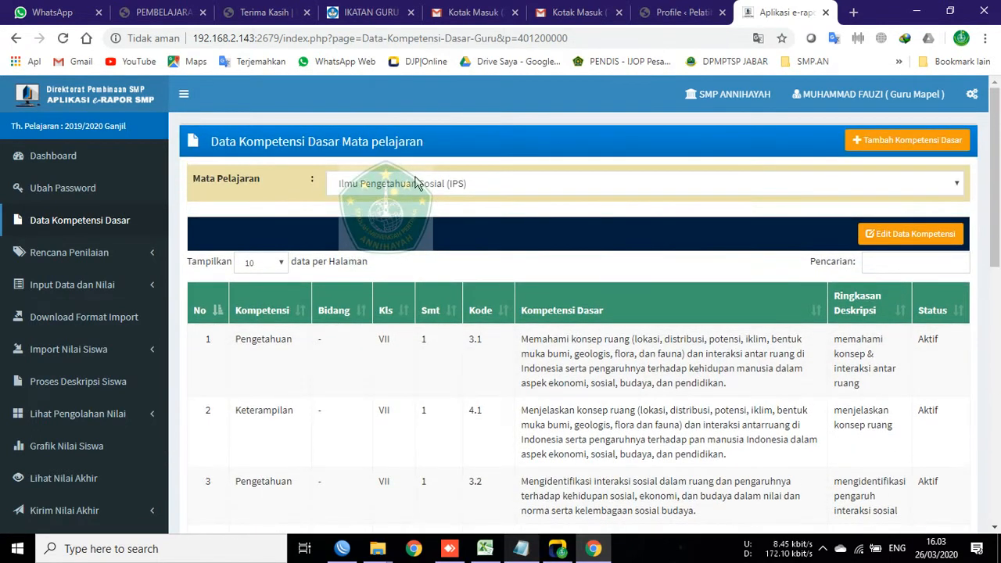
click(395, 183)
click(250, 174)
Step: Expand Rencana Penilaian in the sidebar and go to Rencana Nilai Pengetahuan
click(131, 261)
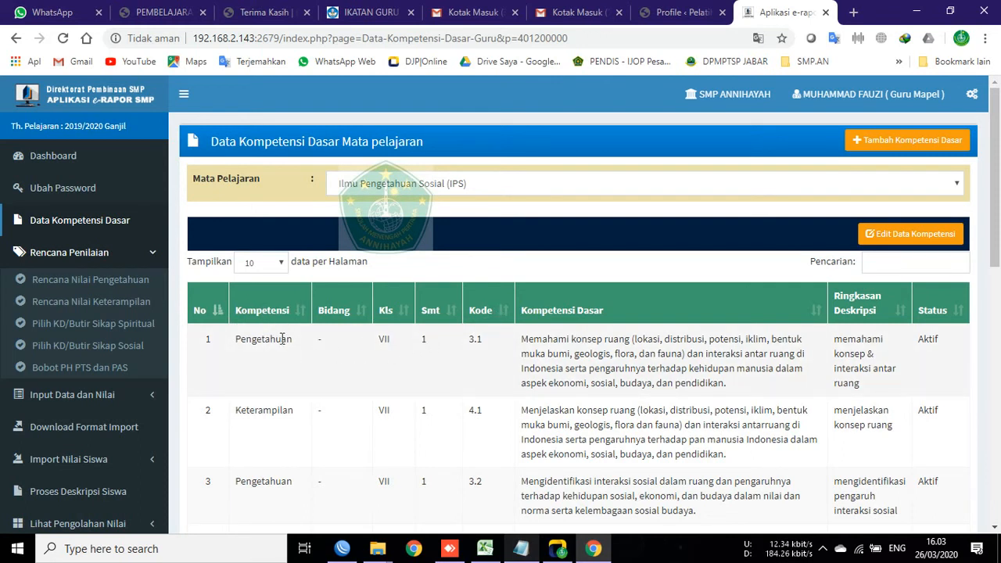
scroll(231, 364, down, 2)
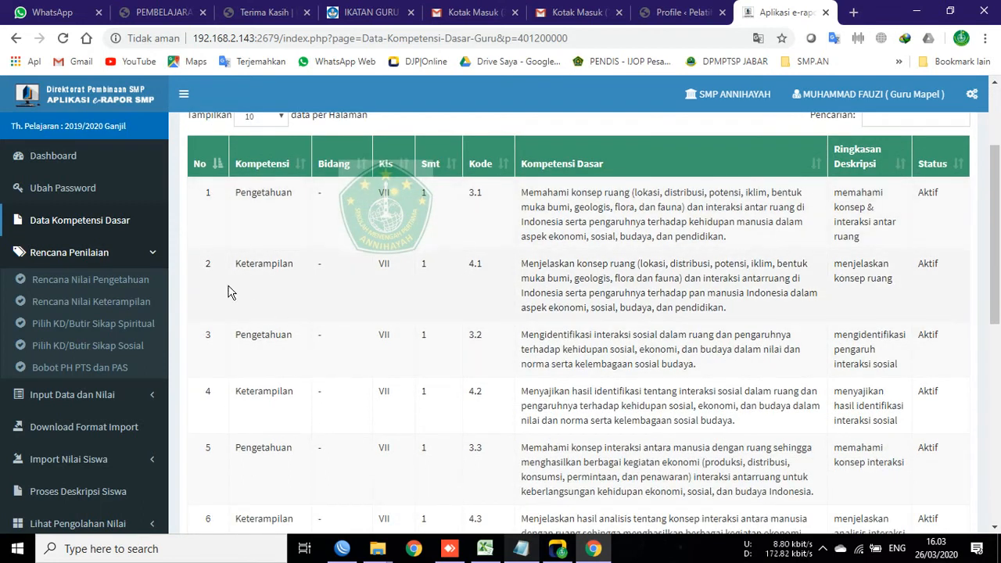
click(49, 250)
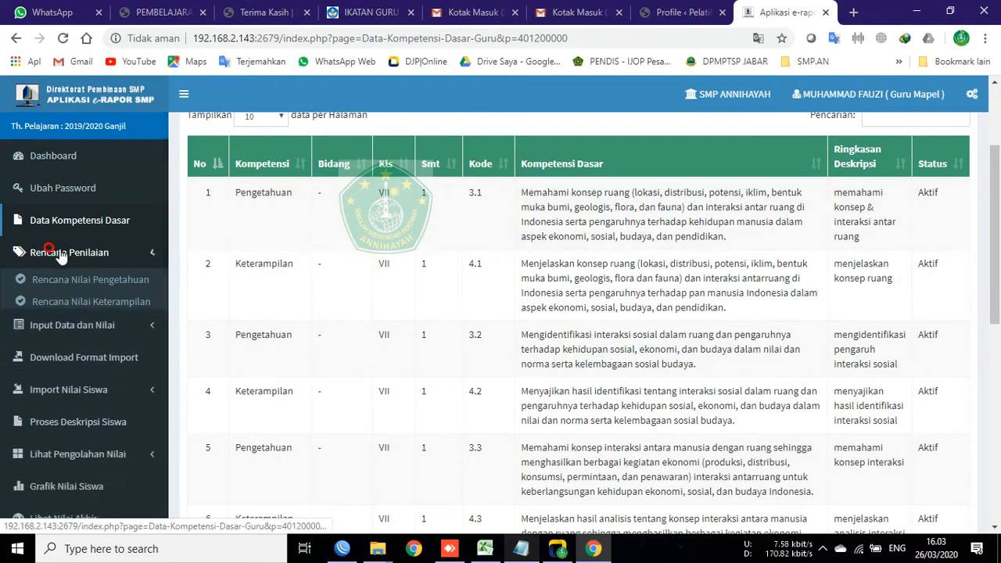
click(78, 253)
click(84, 282)
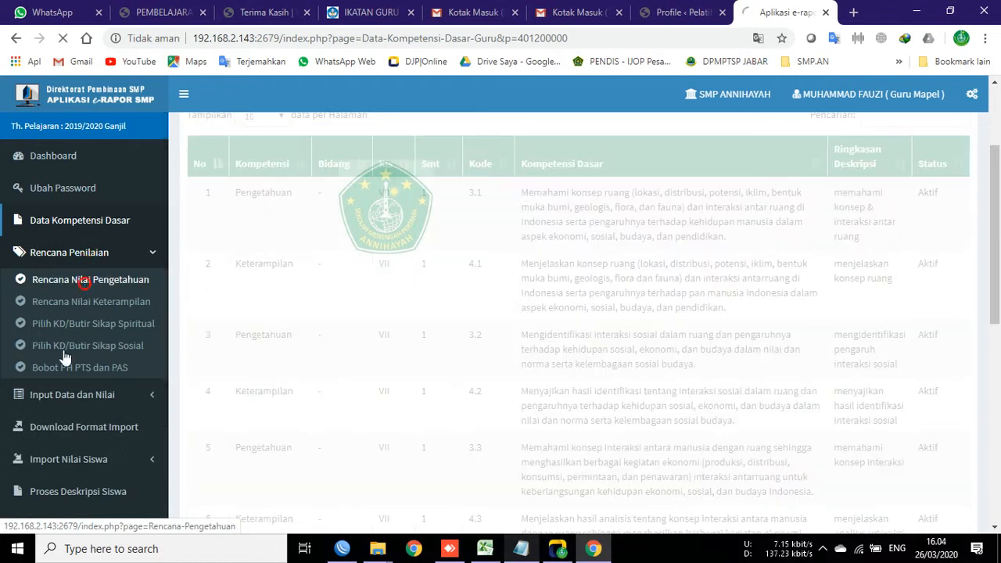
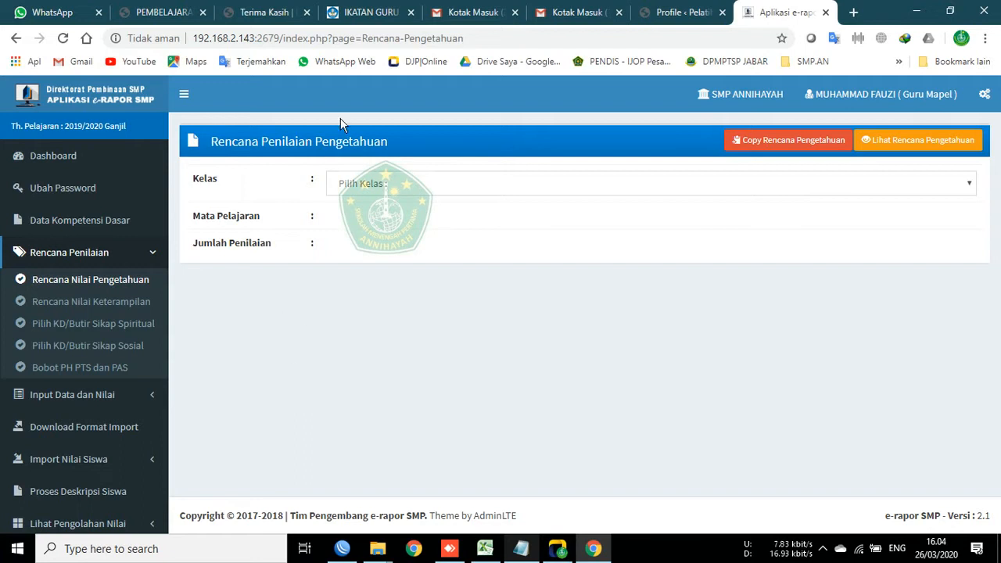
Step: Return to the Rencana Nilai Pengetahuan form through the sidebar and reload it
click(89, 223)
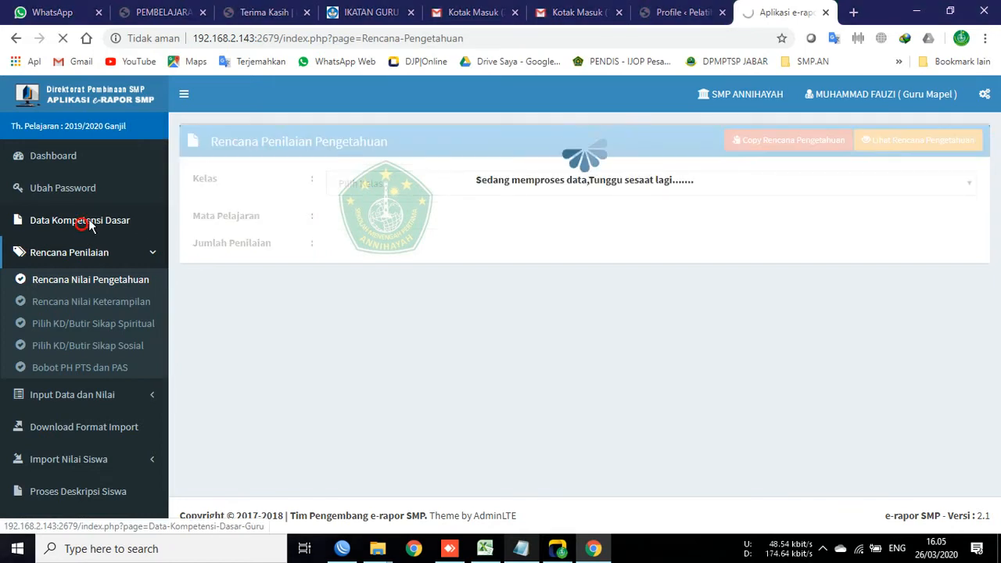
click(85, 226)
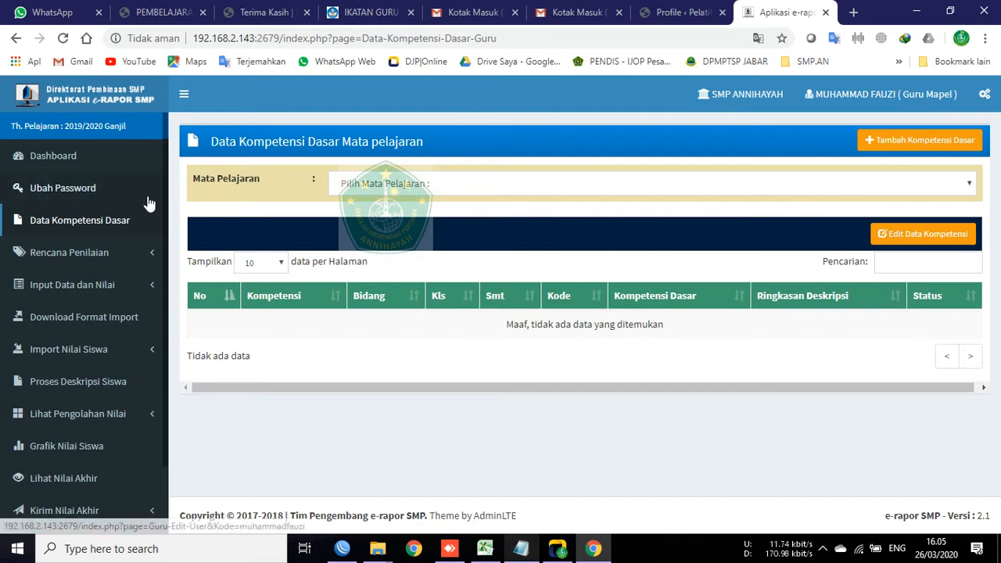
click(74, 253)
click(79, 280)
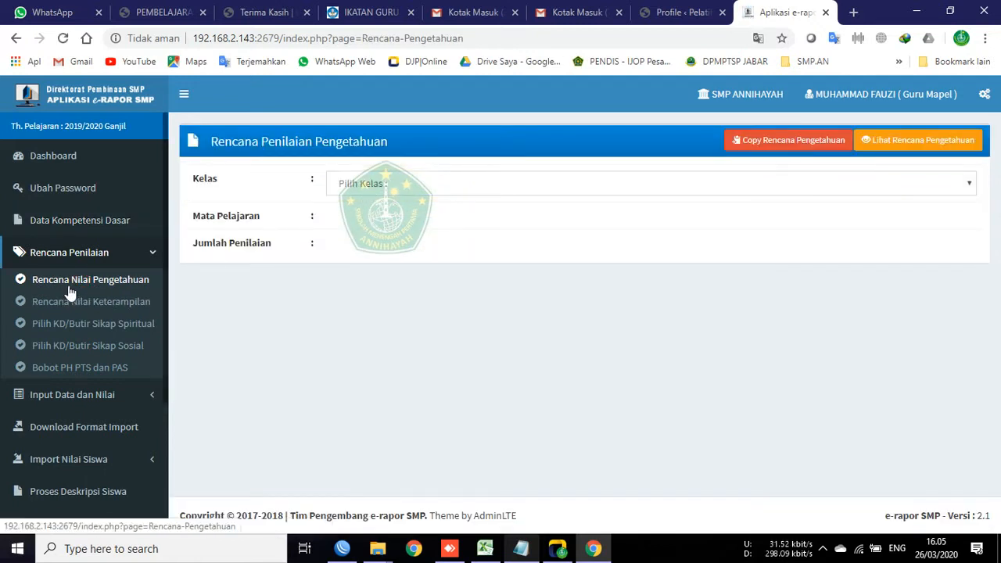
click(50, 288)
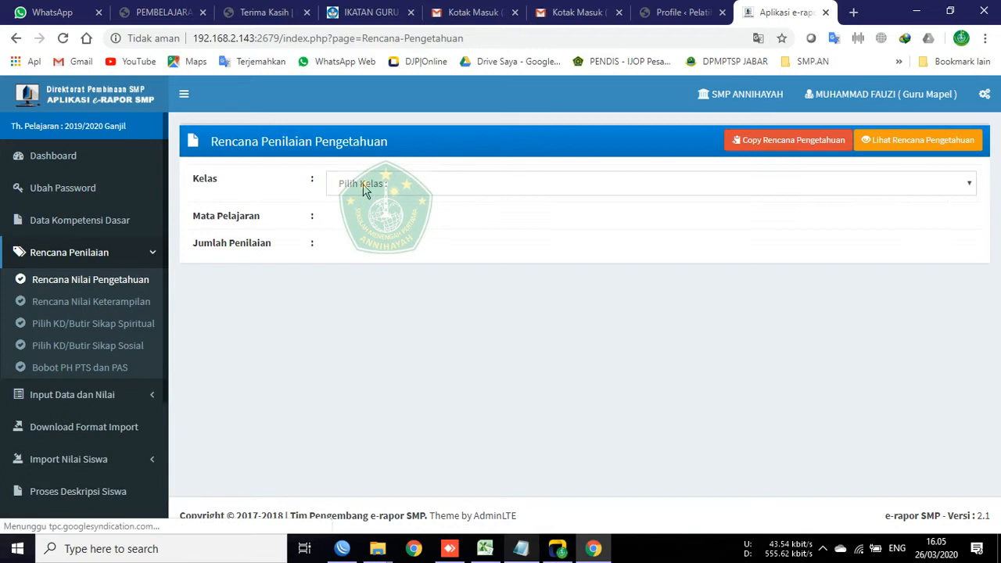
Step: Select class 7A and Ilmu Pengetahuan Sosial (IPS) on the knowledge plan form
click(353, 185)
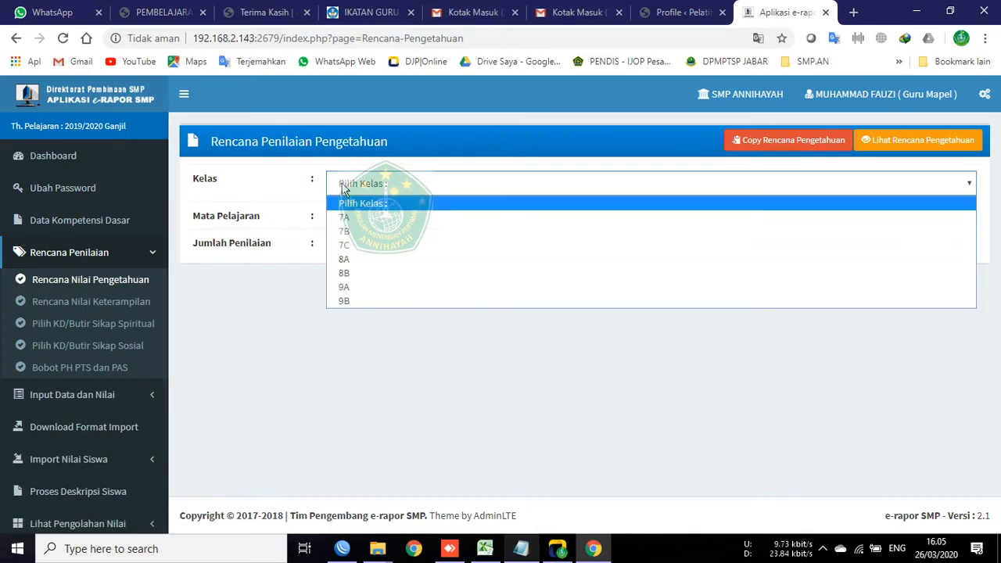
click(366, 217)
click(368, 224)
click(381, 251)
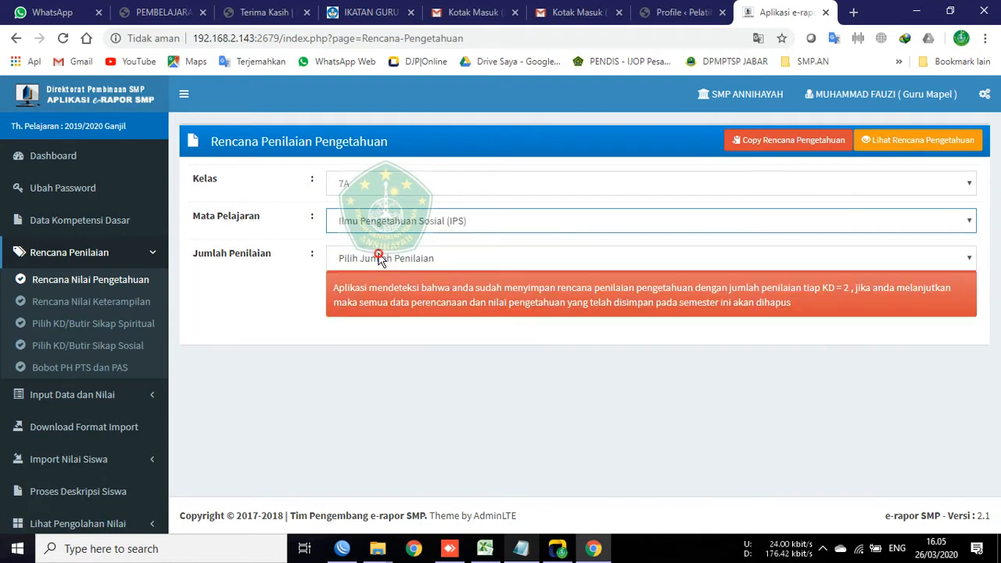
Step: Highlight the form labels and the red warning that a 2-assessments-per-KD plan already exists
drag(317, 264, 435, 365)
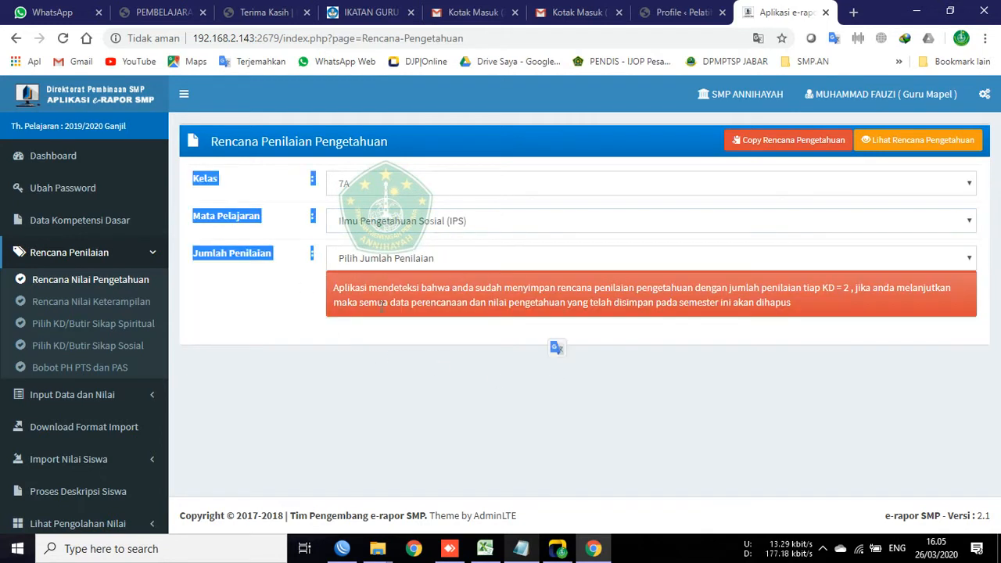
click(263, 301)
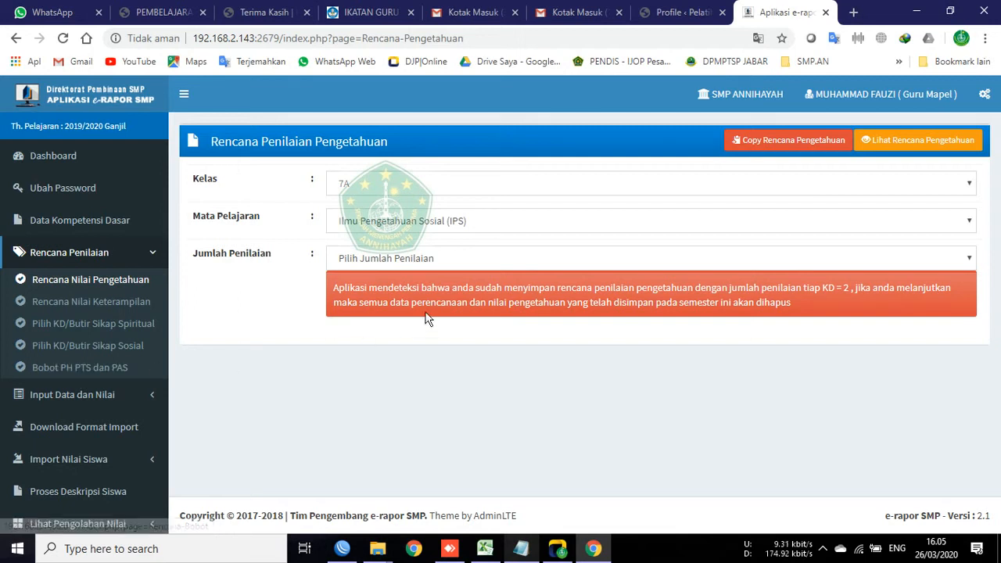
drag(312, 271, 869, 371)
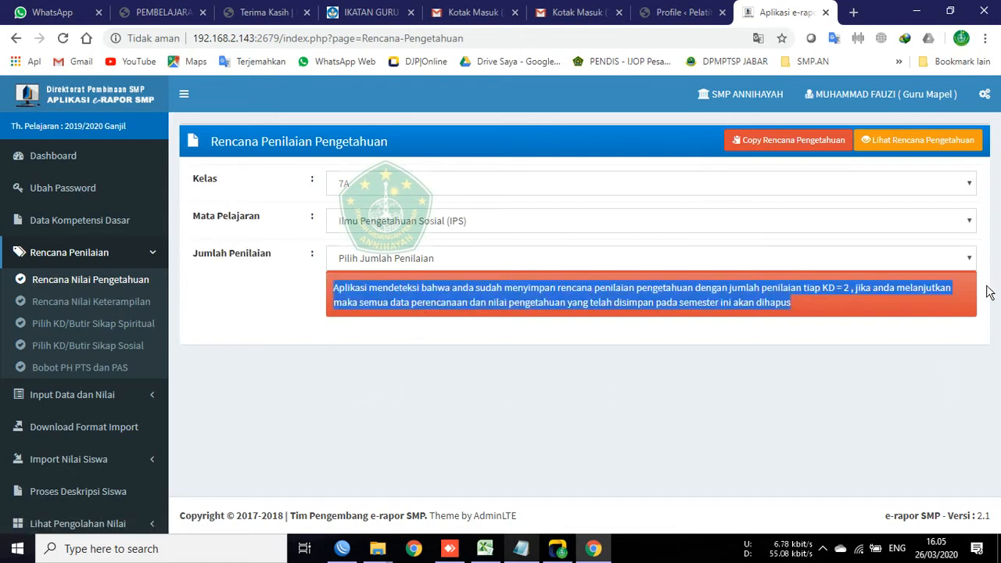
click(894, 334)
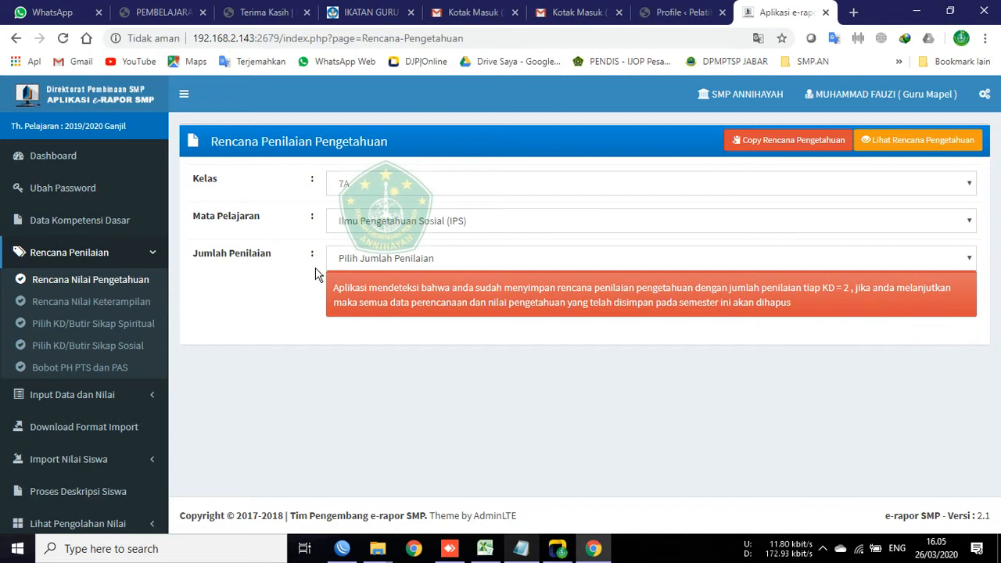
drag(323, 277, 962, 330)
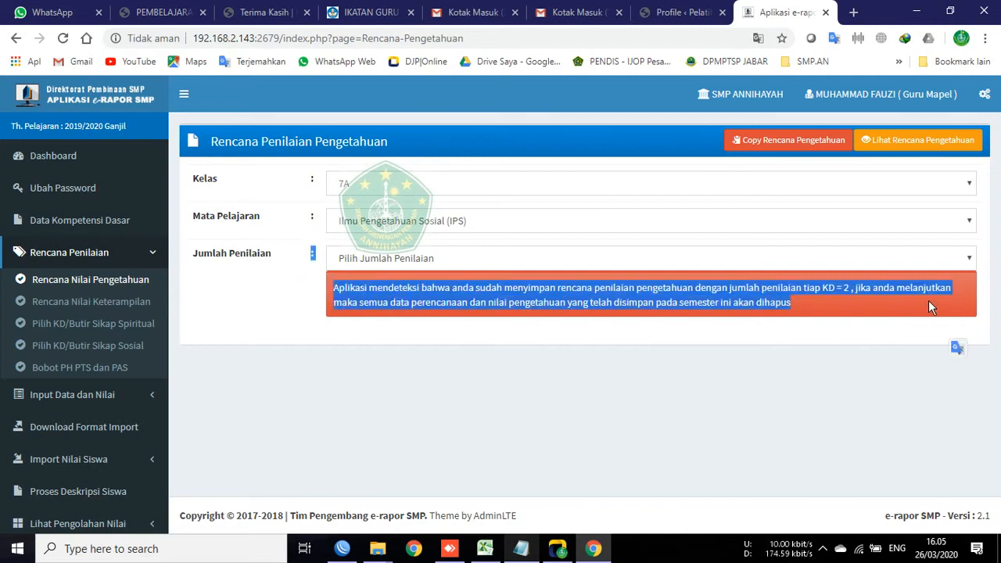
click(451, 325)
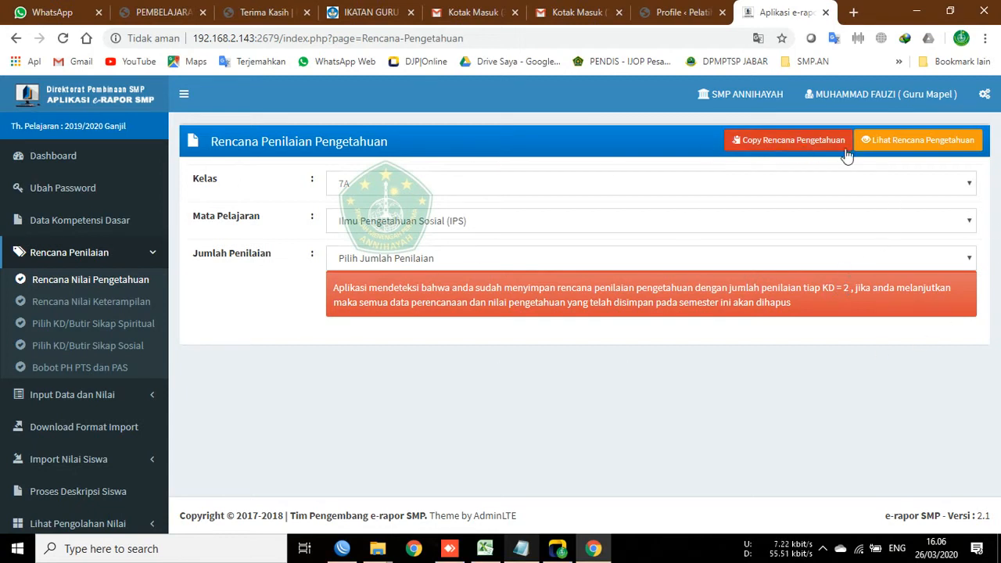
Step: Open Lihat Rencana Pengetahuan and show class 7A's saved IPS plan
click(927, 149)
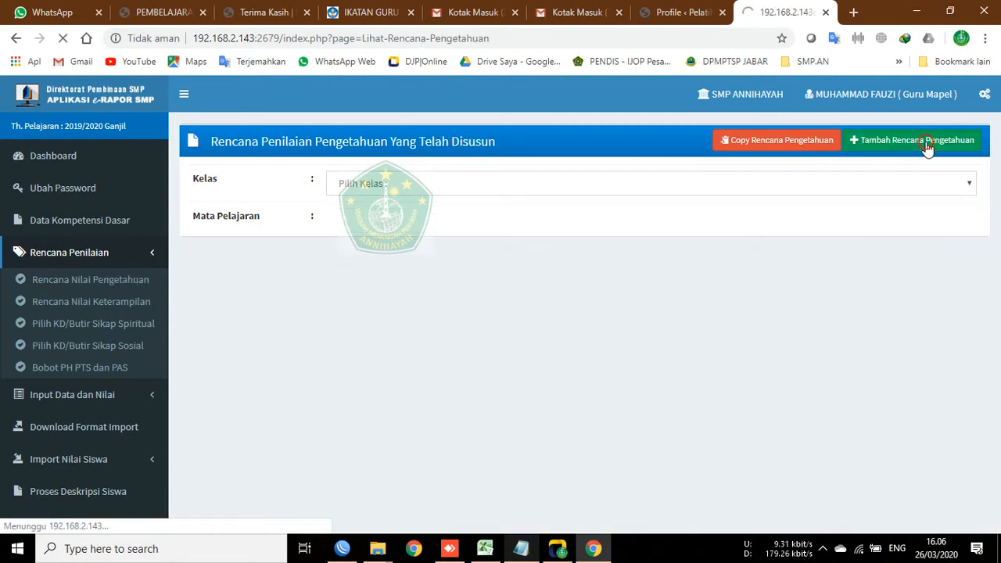
click(397, 187)
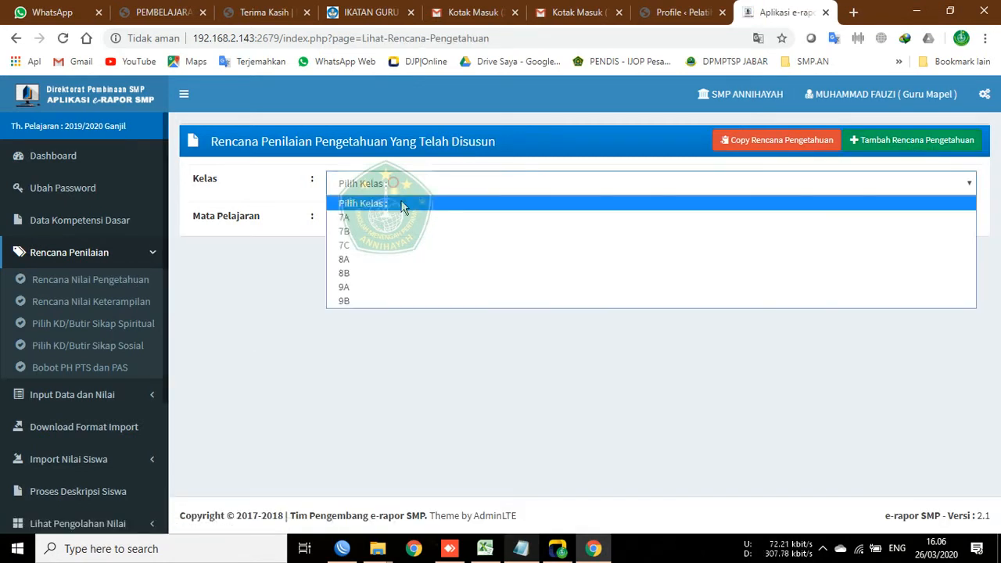
click(397, 217)
click(399, 221)
click(410, 255)
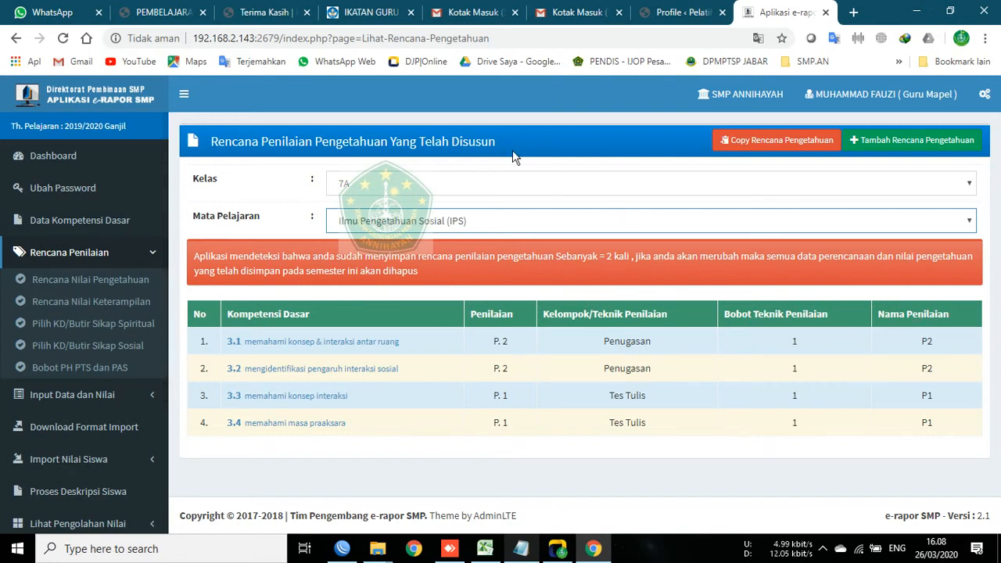
Step: Switch to class 9A with IPS to view its saved knowledge plan
click(342, 185)
click(351, 288)
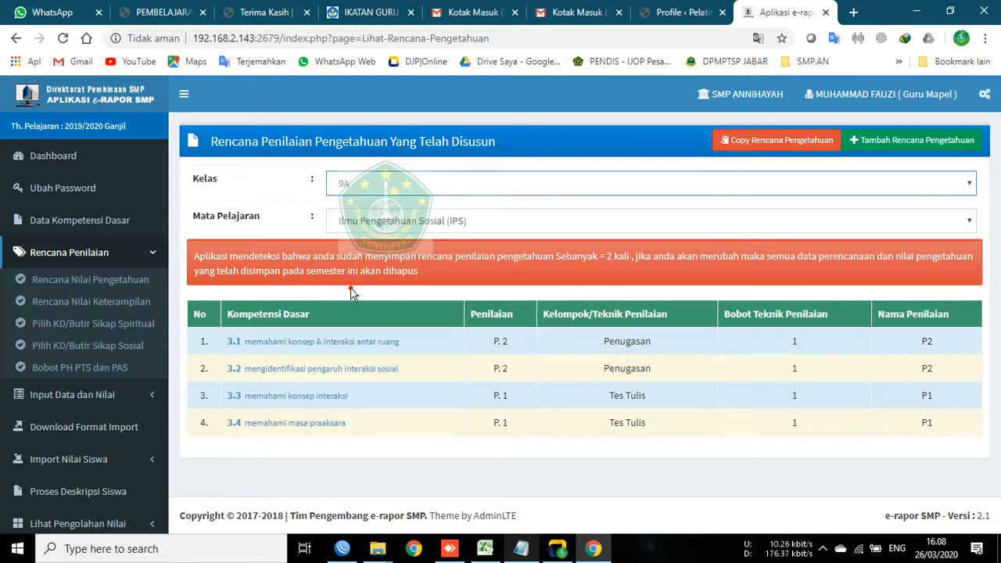
click(382, 221)
click(388, 256)
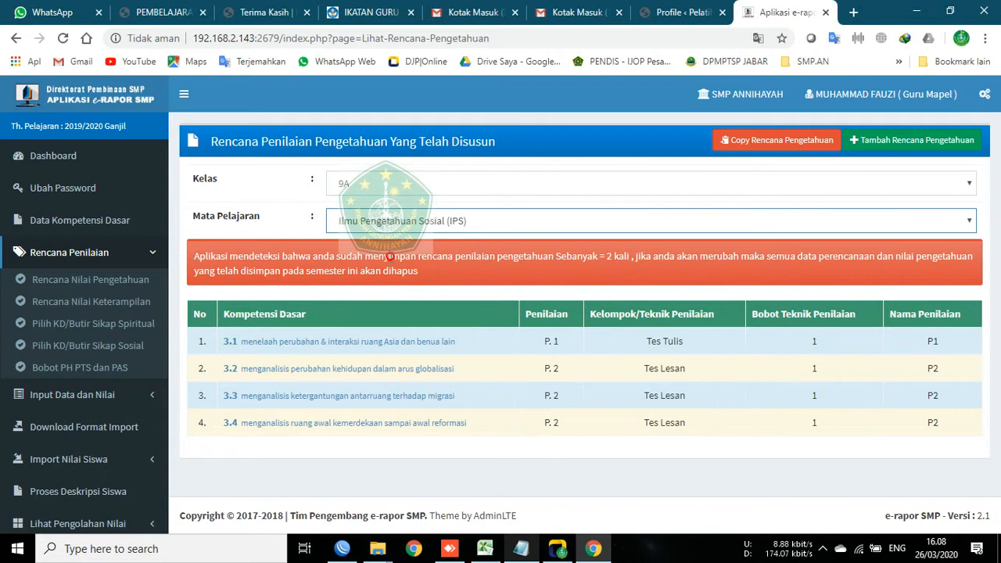
Step: Switch to class 9B with IPS to show its four-KD knowledge plan
click(342, 192)
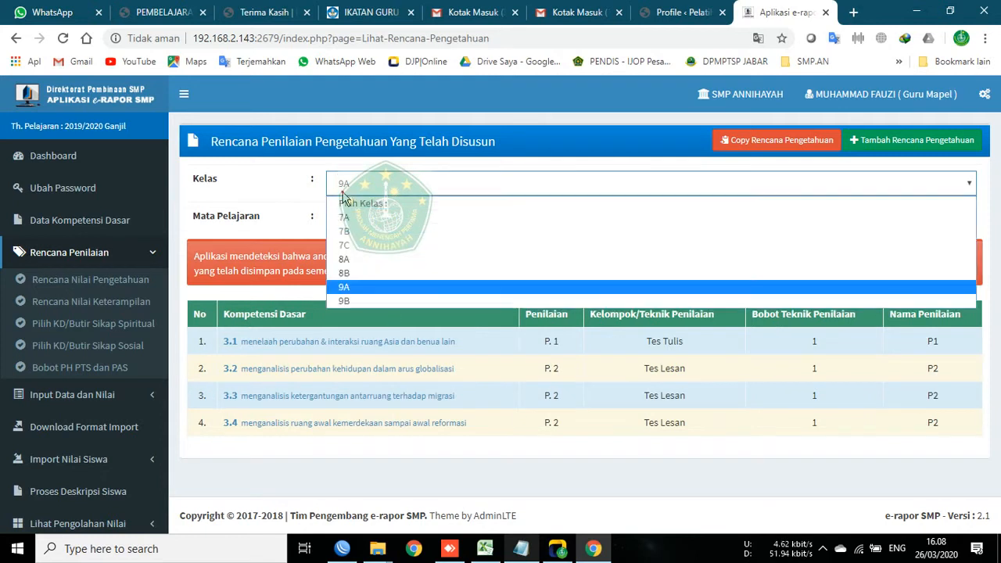
click(344, 300)
click(364, 221)
click(372, 255)
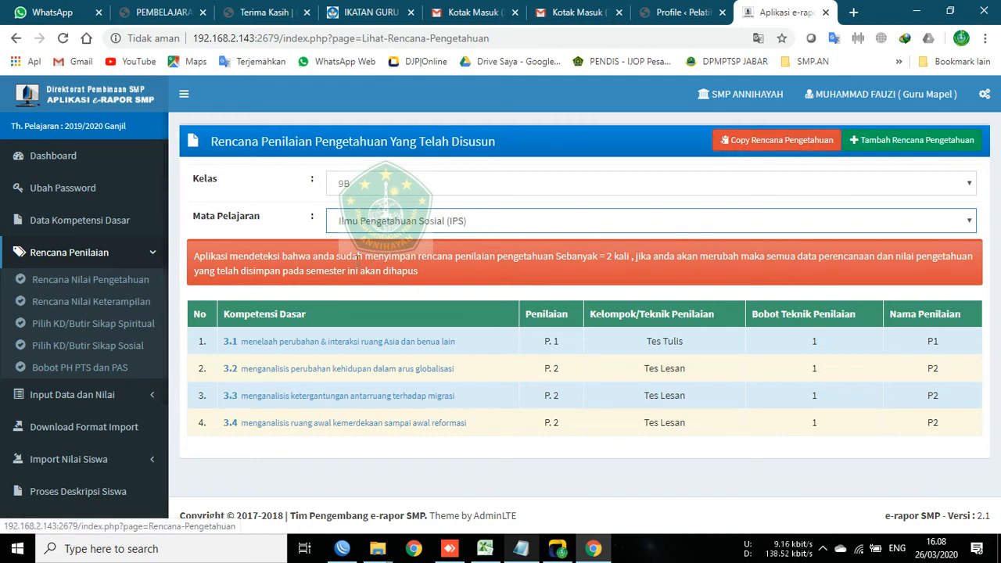
Step: Start a new knowledge plan for class 9B IPS with 2 assessments per competency
click(134, 279)
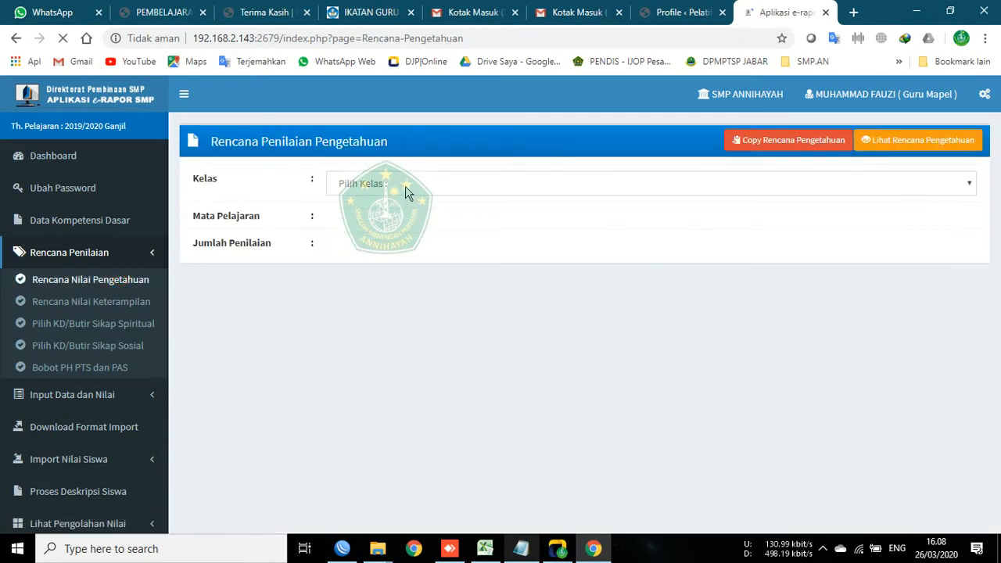
click(406, 188)
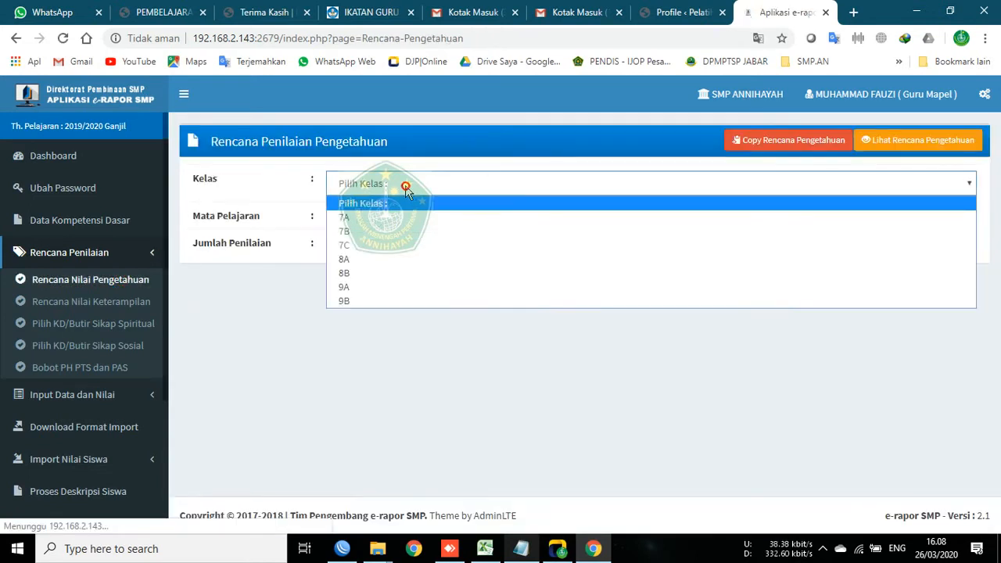
click(377, 303)
click(380, 222)
click(383, 263)
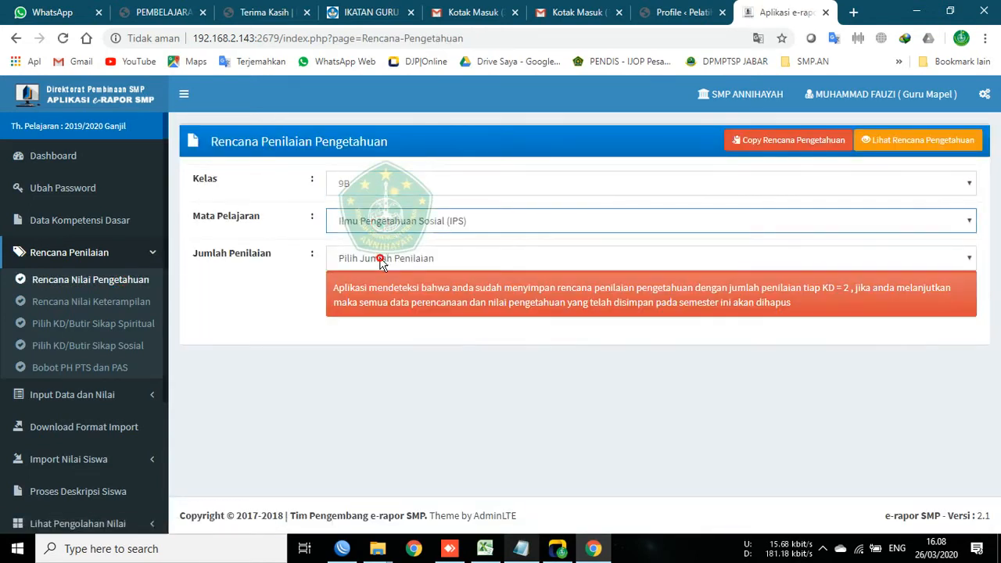
click(391, 260)
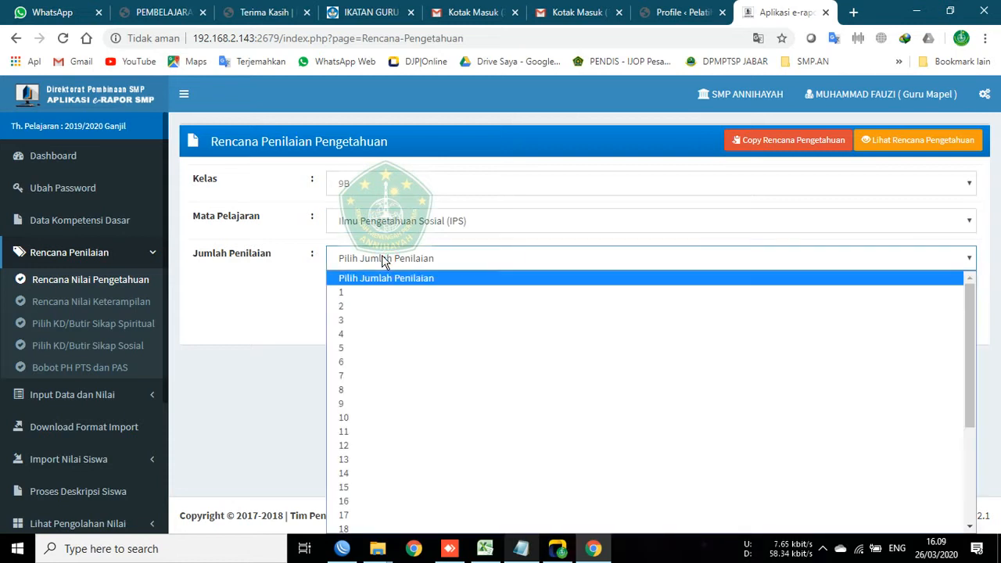
click(342, 306)
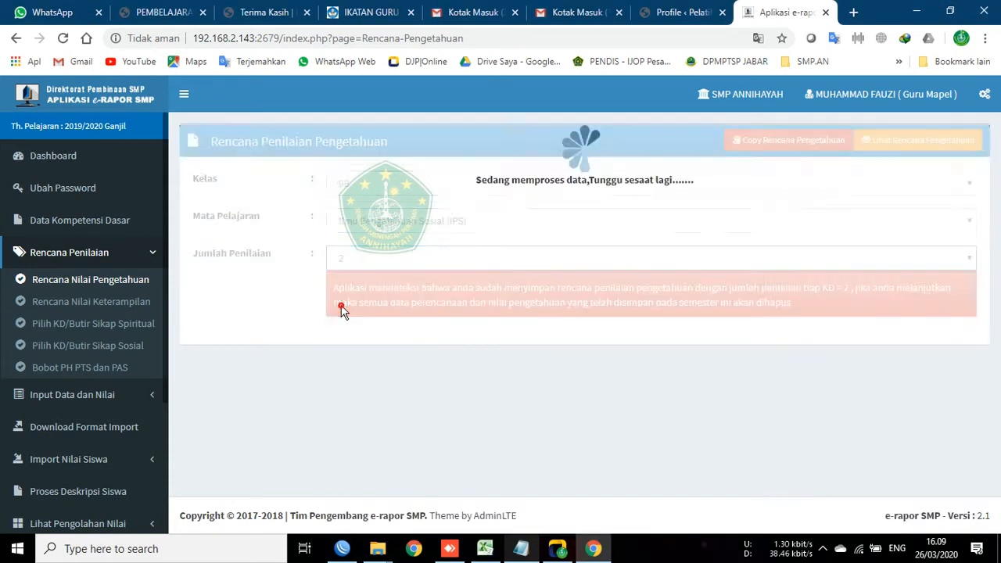
scroll(262, 309, down, 2)
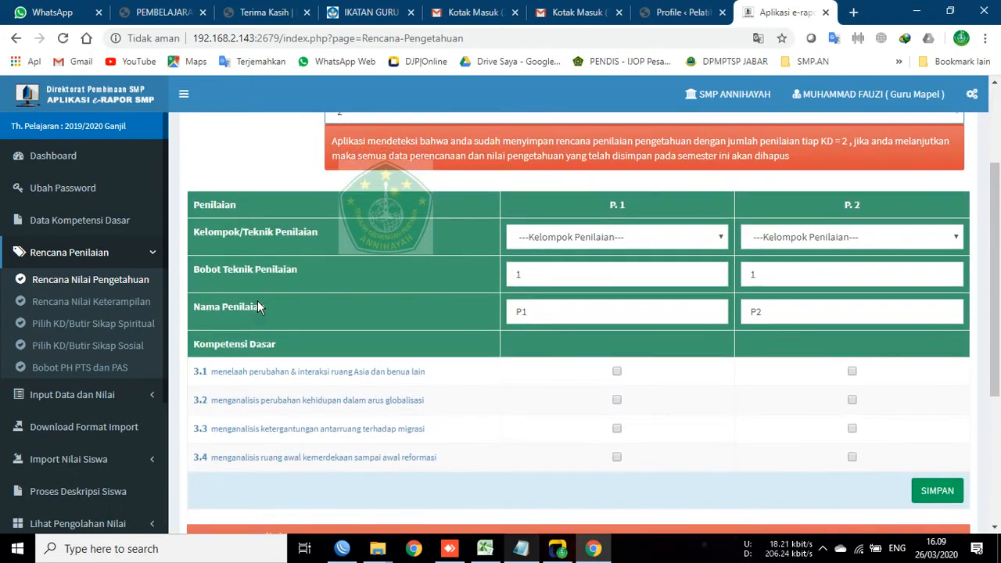
Step: Check P.1's assessment technique choices without picking one, then reload the plan page
click(718, 239)
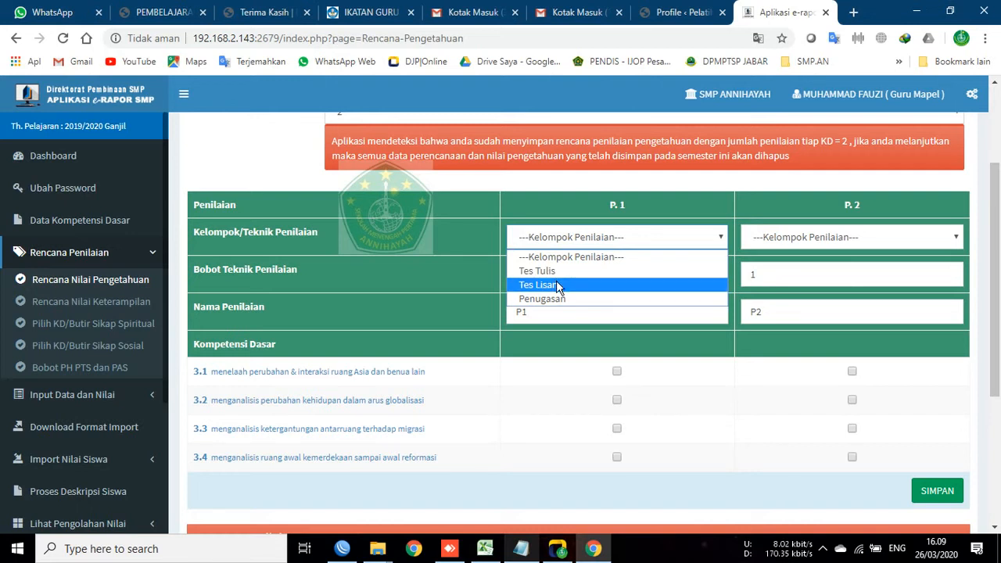
click(456, 184)
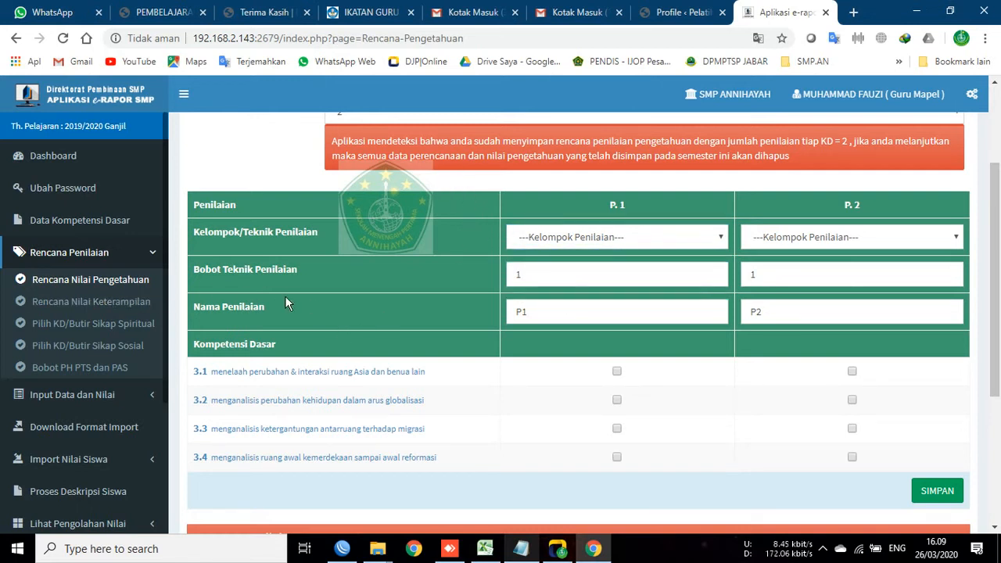
click(110, 290)
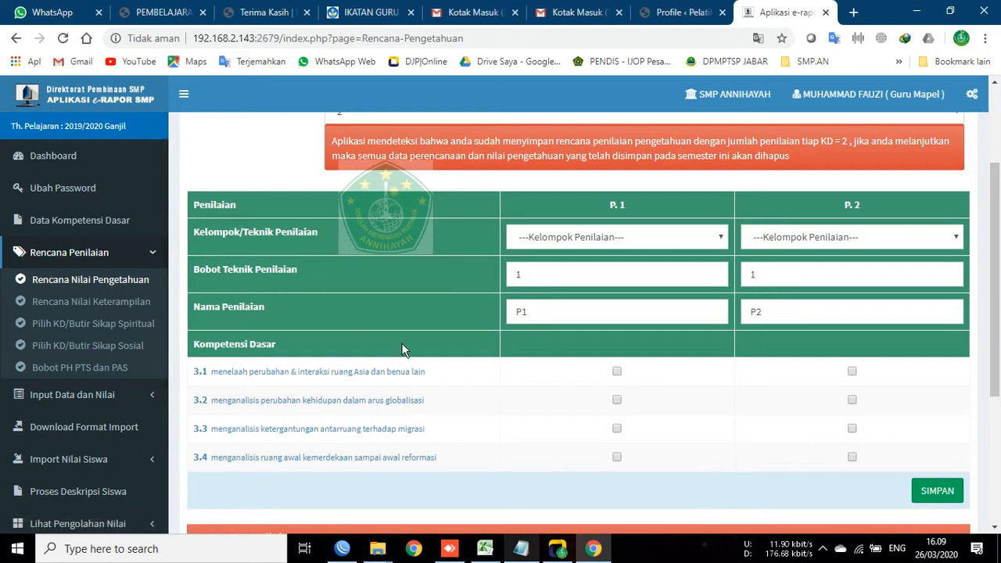
scroll(453, 330, down, 2)
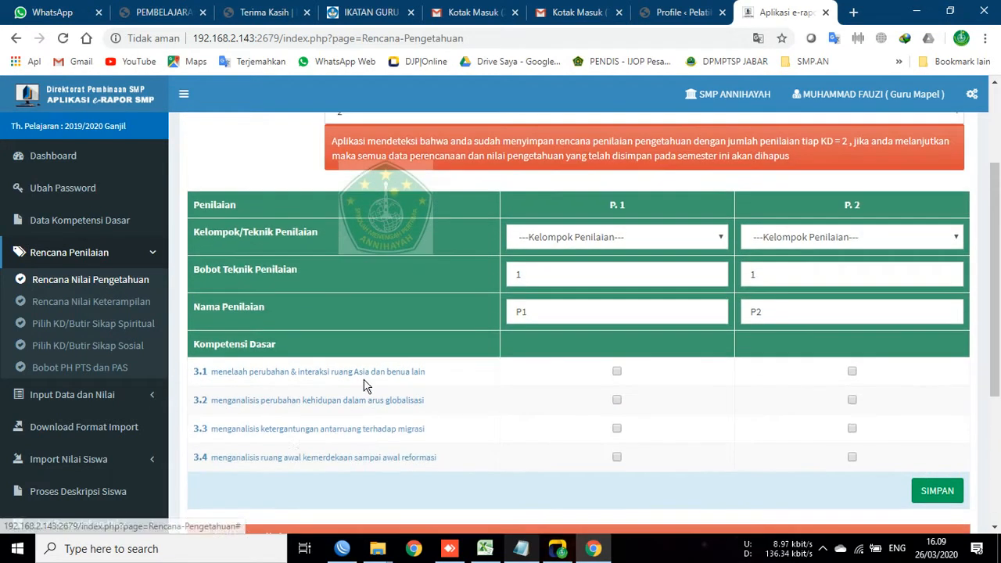
scroll(379, 426, up, 2)
Step: Set Jumlah Penilaian to 4 and tick KDs 3.1–3.3 under P.1, P.2 and P.3
click(350, 257)
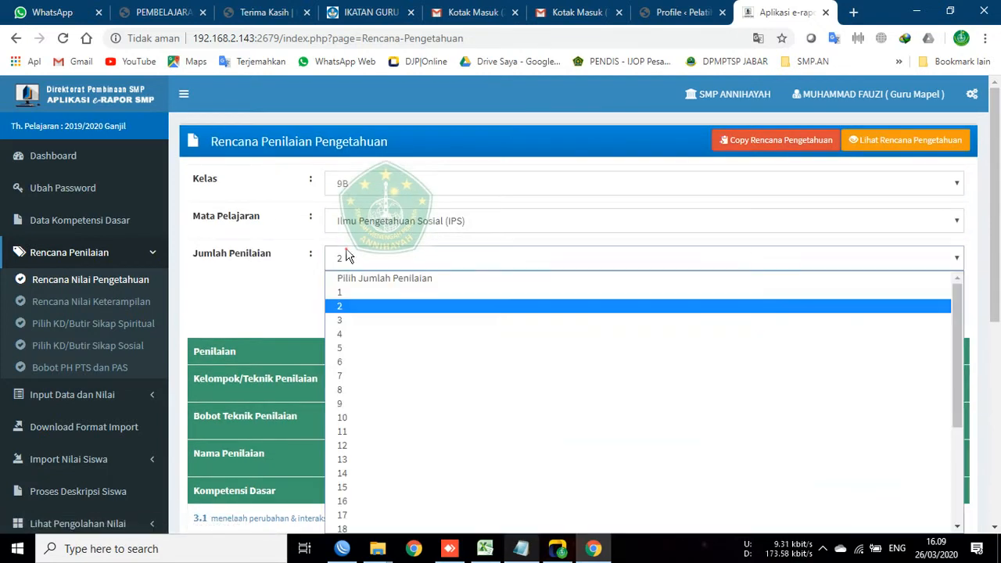
click(350, 334)
scroll(481, 295, down, 2)
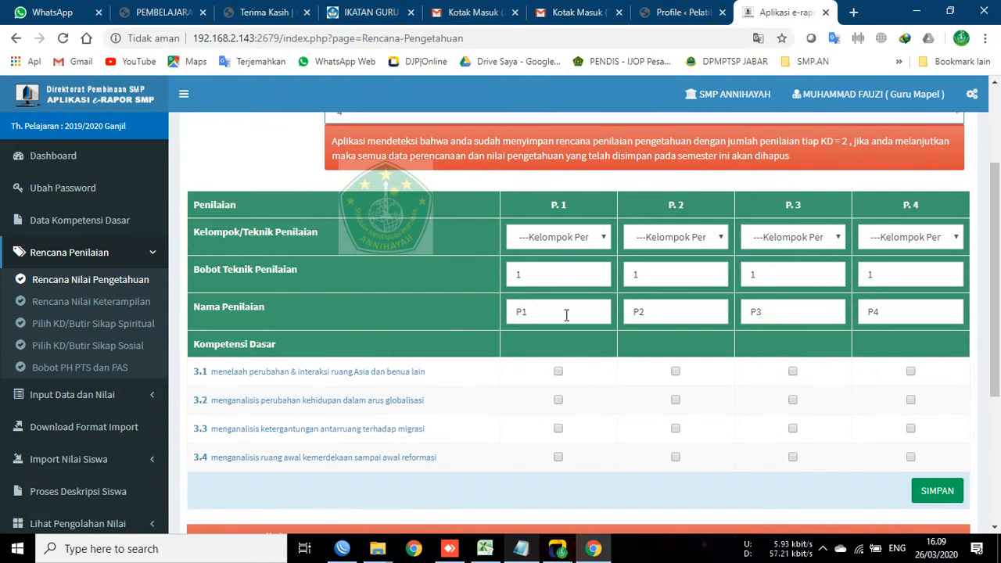
click(557, 374)
click(557, 399)
click(558, 428)
click(675, 372)
click(676, 400)
click(676, 428)
click(798, 371)
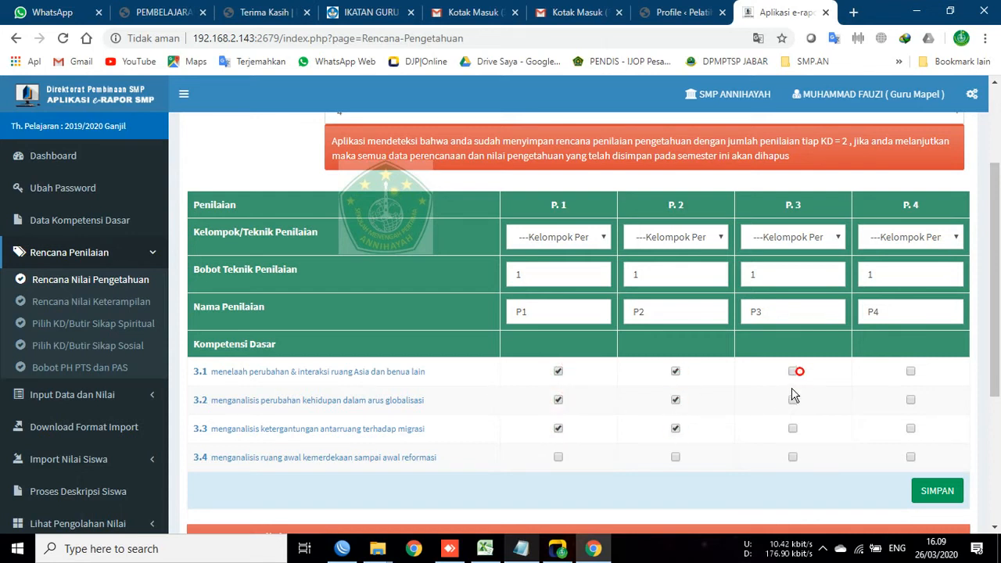
click(793, 428)
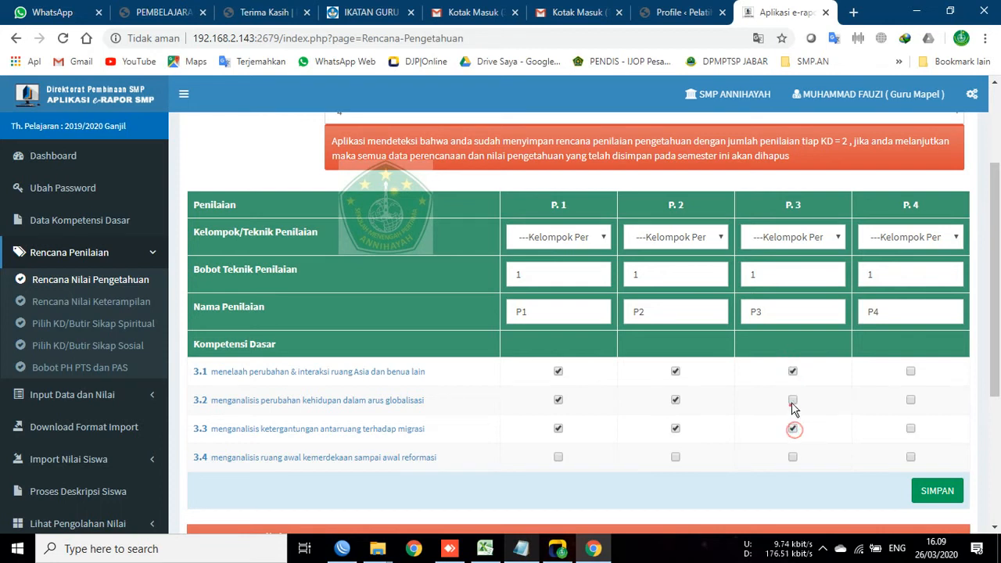
click(792, 400)
Step: Tick KDs 3.1–3.3 under P.4 and adjust the 3.1 and 3.4 boxes for P.2 and P.4
click(910, 372)
click(911, 400)
click(911, 427)
click(676, 456)
click(676, 372)
click(910, 372)
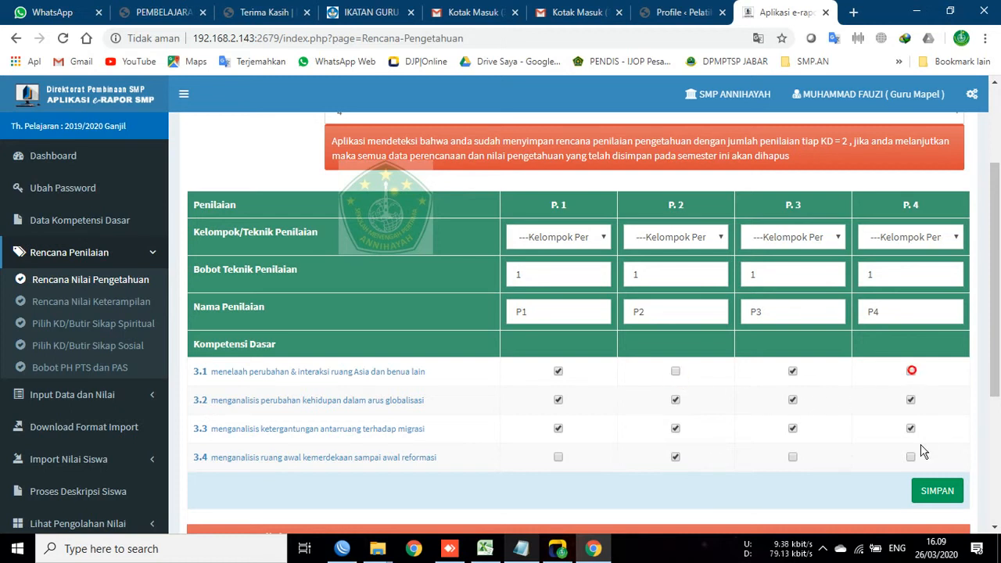
click(911, 458)
click(910, 459)
click(911, 372)
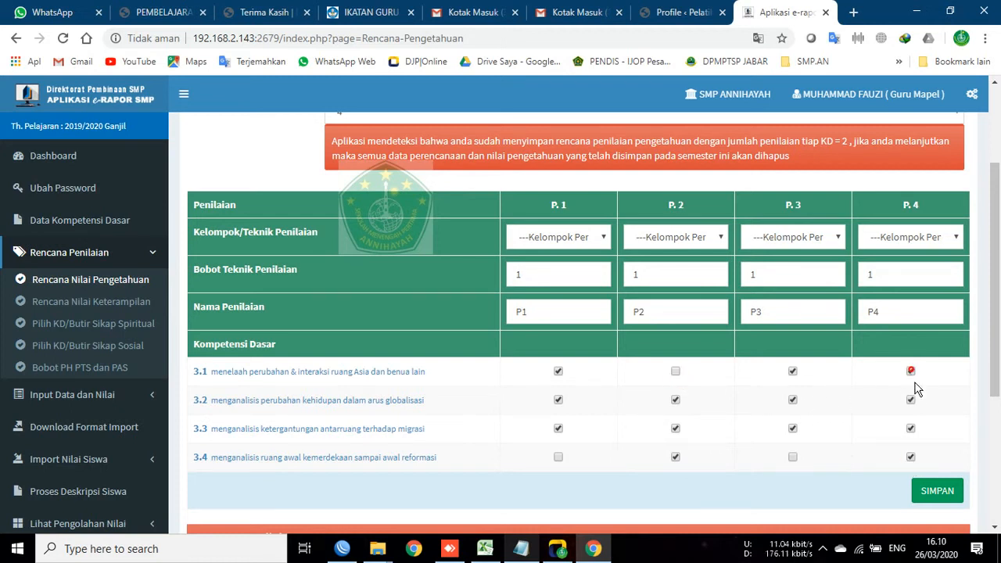
click(912, 458)
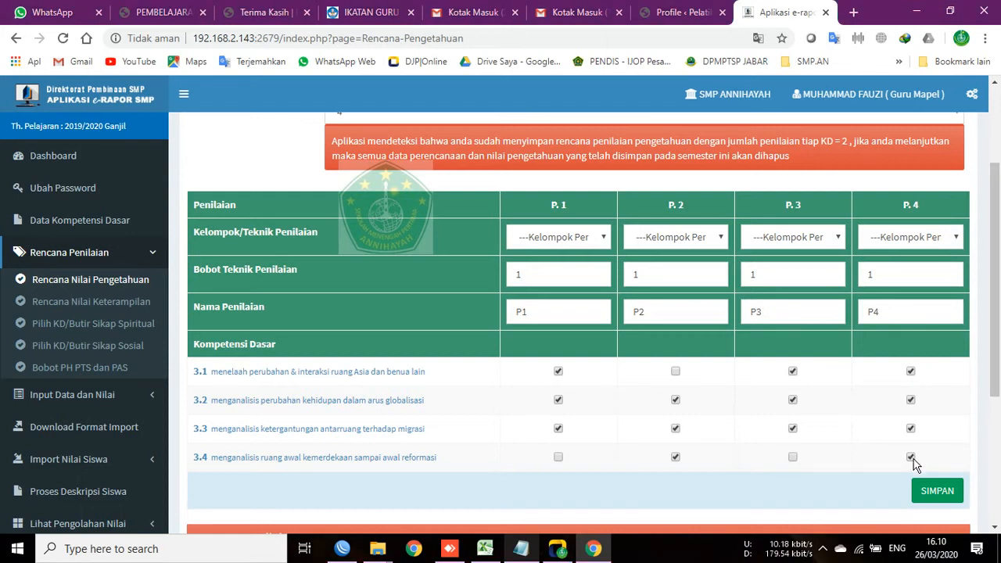
click(911, 457)
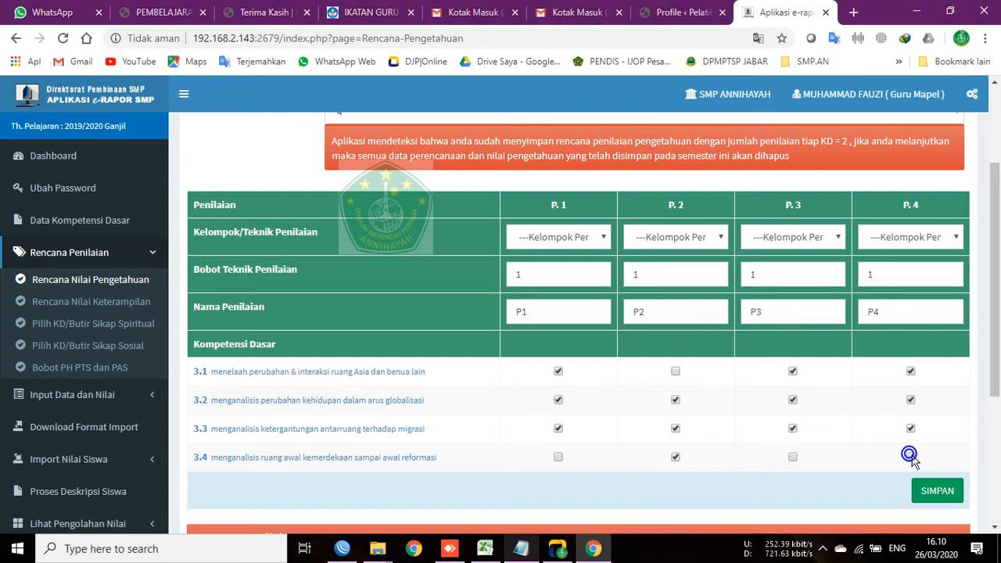
click(912, 456)
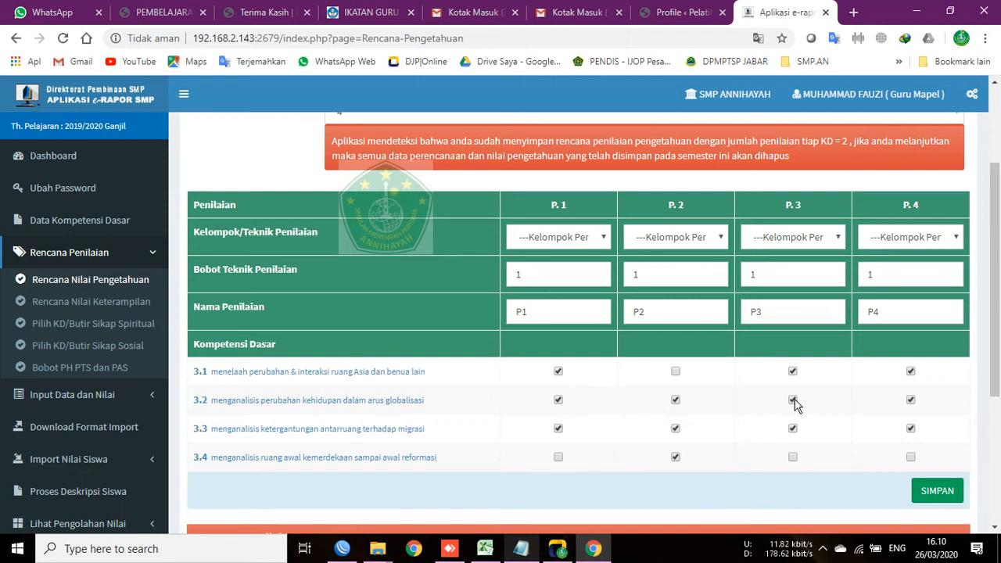
Step: Complete the grid so P.1–P.4 each cover KDs 3.1 through 3.4
click(676, 372)
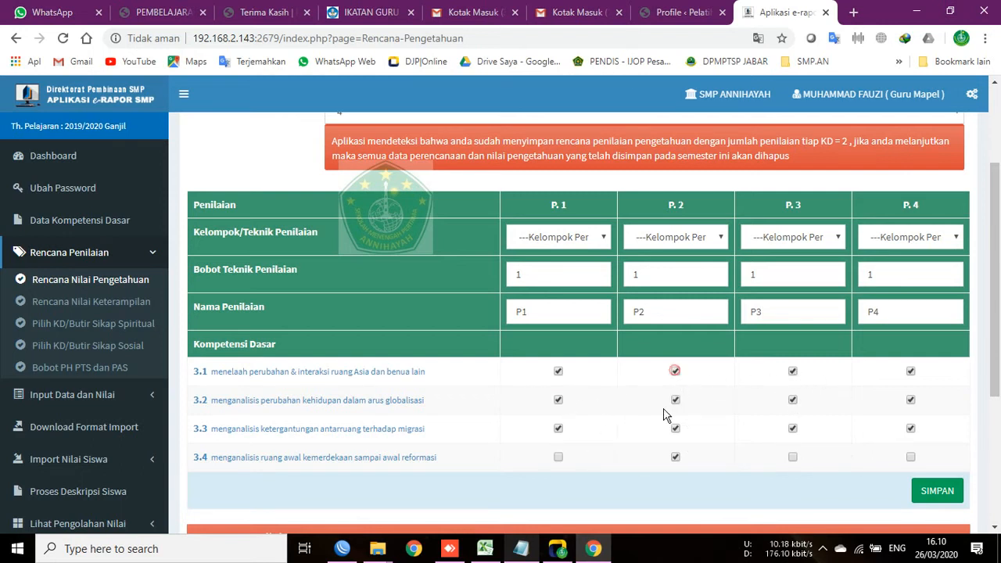
click(558, 458)
click(789, 459)
click(793, 459)
click(911, 457)
scroll(809, 242, up, 1)
scroll(711, 328, down, 2)
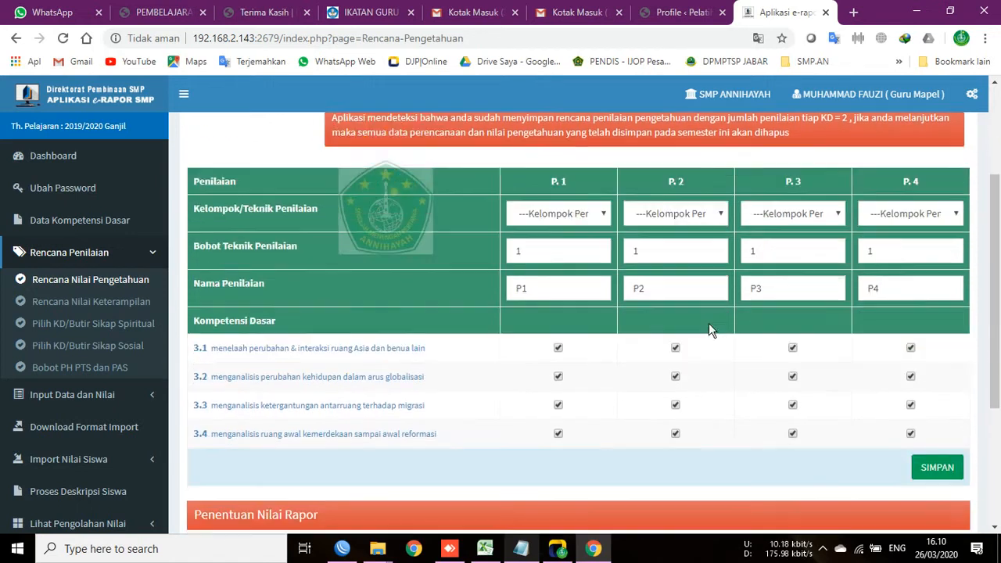
scroll(731, 307, up, 2)
scroll(743, 299, down, 1)
scroll(696, 262, up, 1)
Step: Reduce Jumlah Penilaian to 3 and tick KD 3.1 under P.1
click(485, 192)
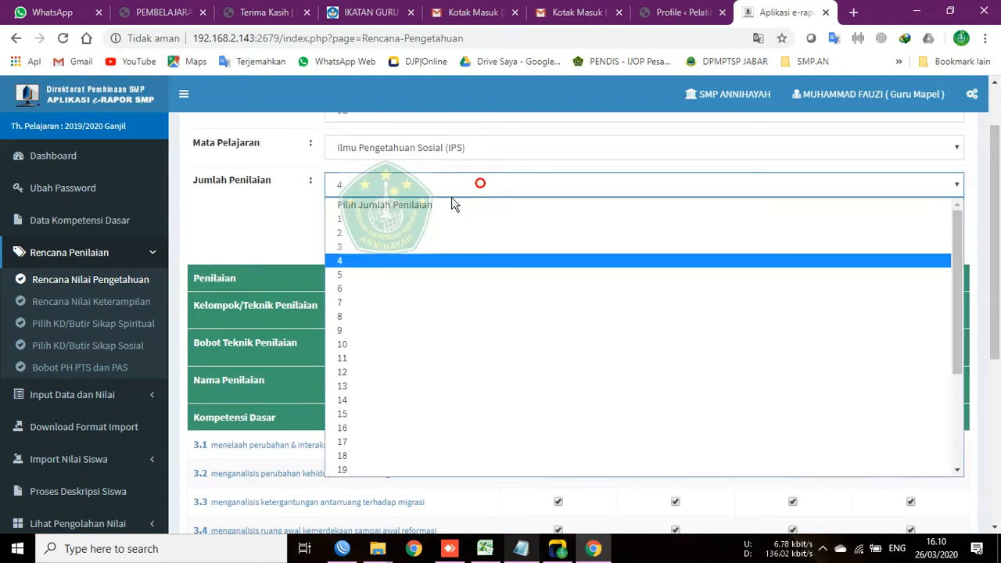
click(413, 247)
scroll(621, 352, down, 2)
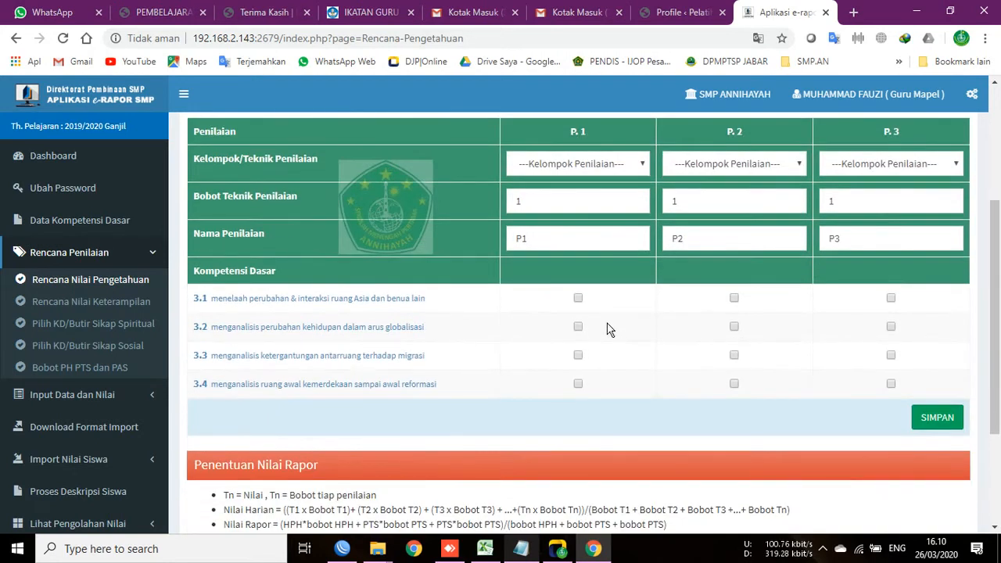
scroll(582, 298, up, 1)
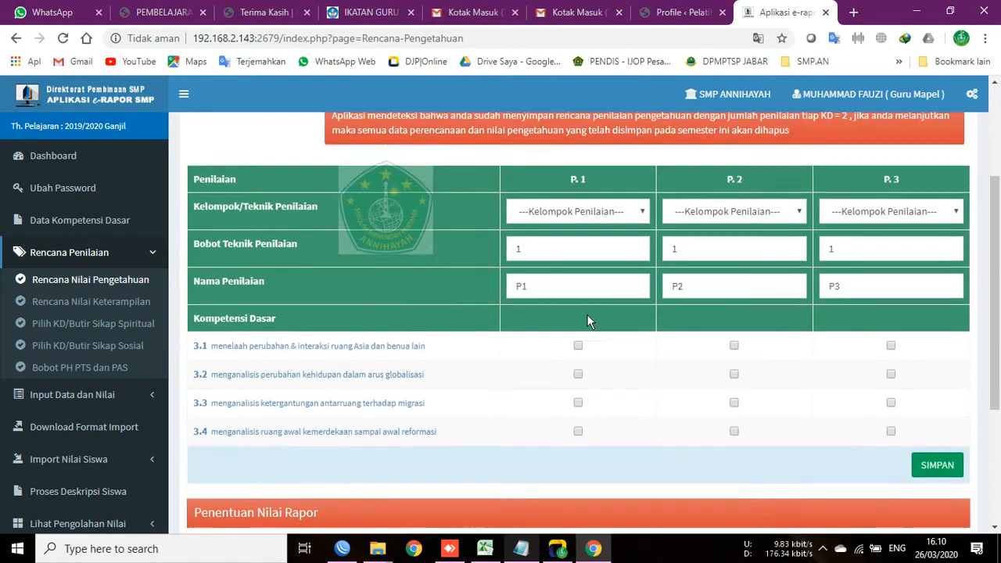
click(578, 372)
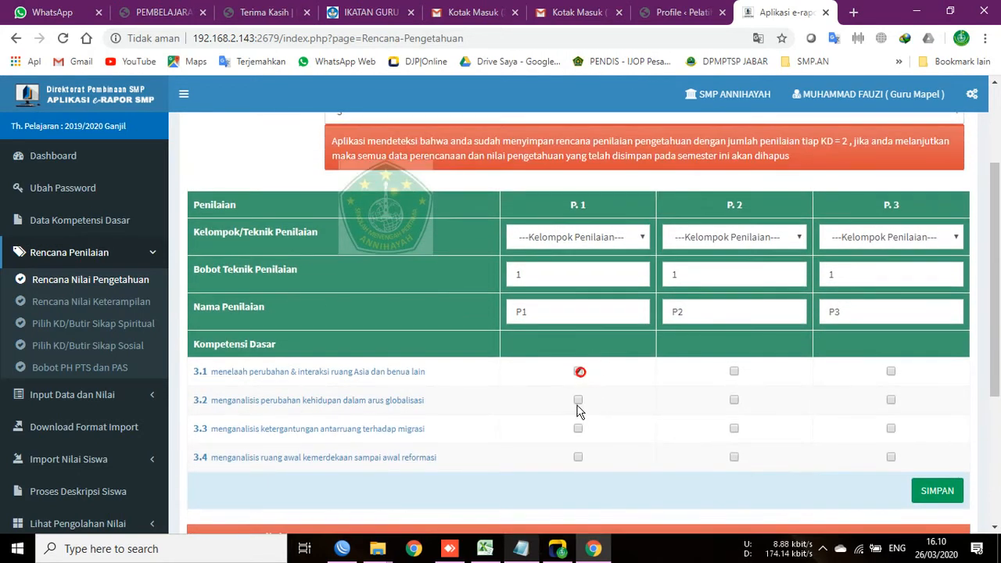
Step: Type P.1 Tes Tulis, P.2 Tes Lisan, P.3 Penugasan, and tick KD 3.2 under P.2
click(639, 240)
click(619, 271)
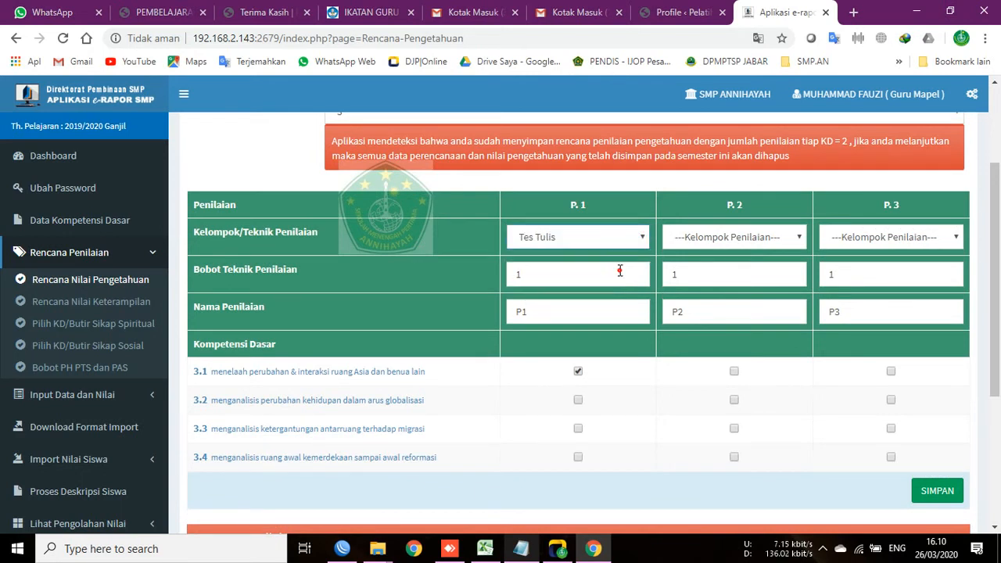
click(703, 241)
click(708, 284)
click(884, 237)
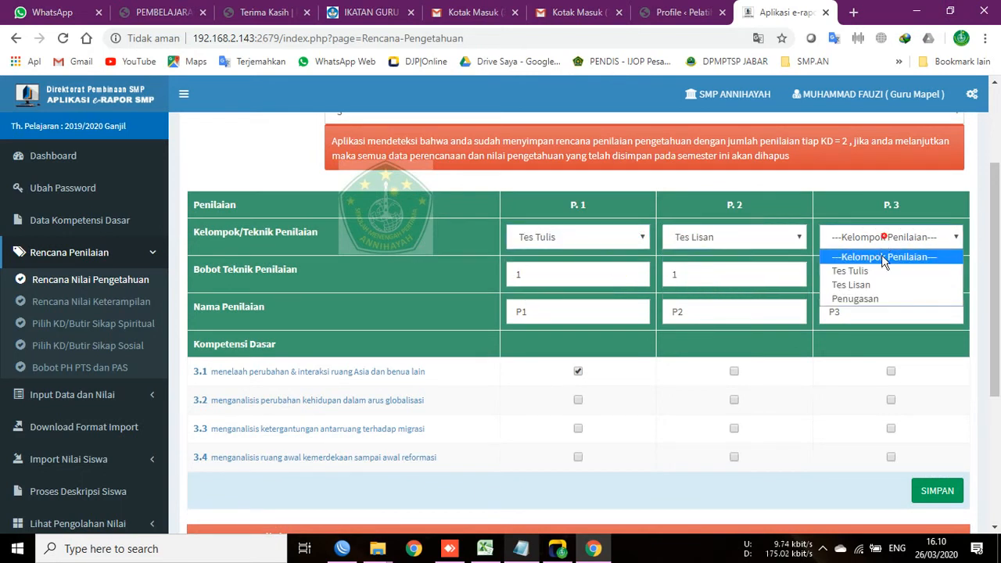
click(872, 299)
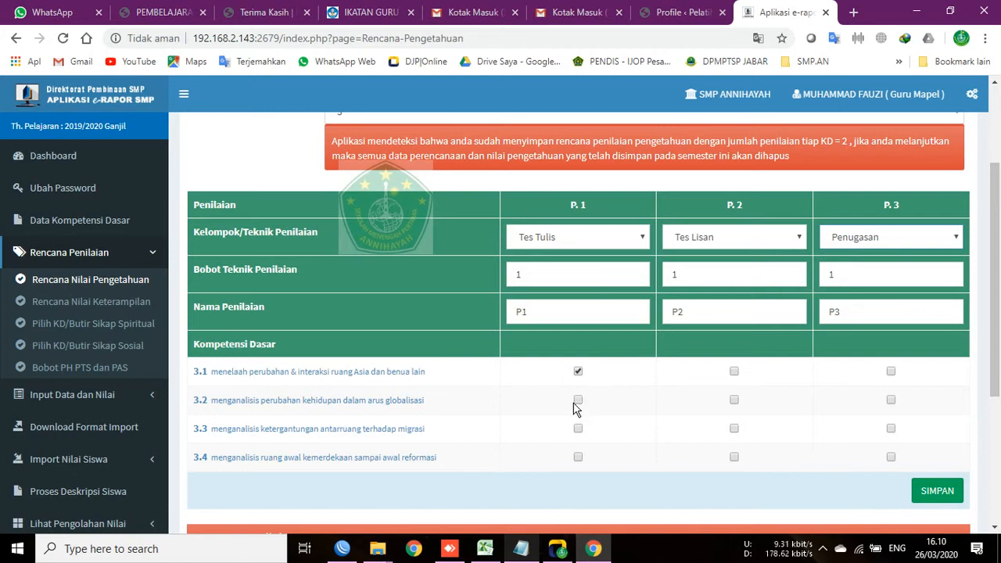
click(733, 401)
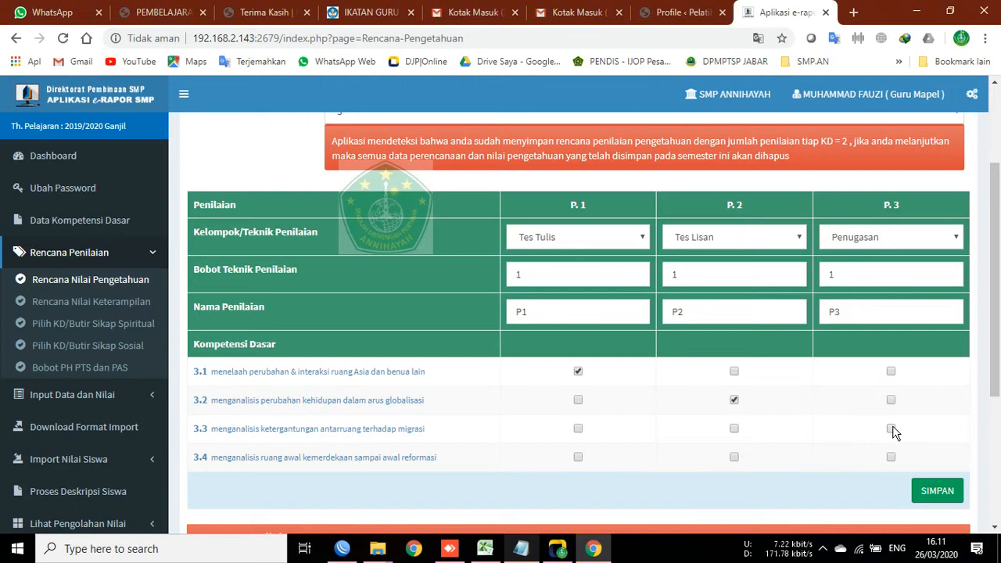
Step: Tick KD 3.3 under P.3 and KD 3.4 under P.1, leaving 3.3 off P.1
click(892, 428)
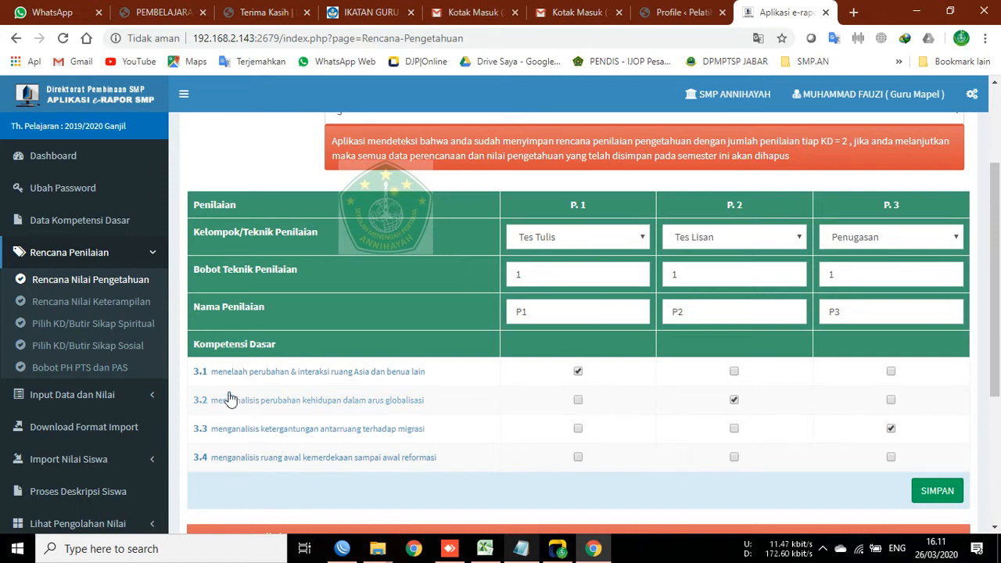
click(579, 458)
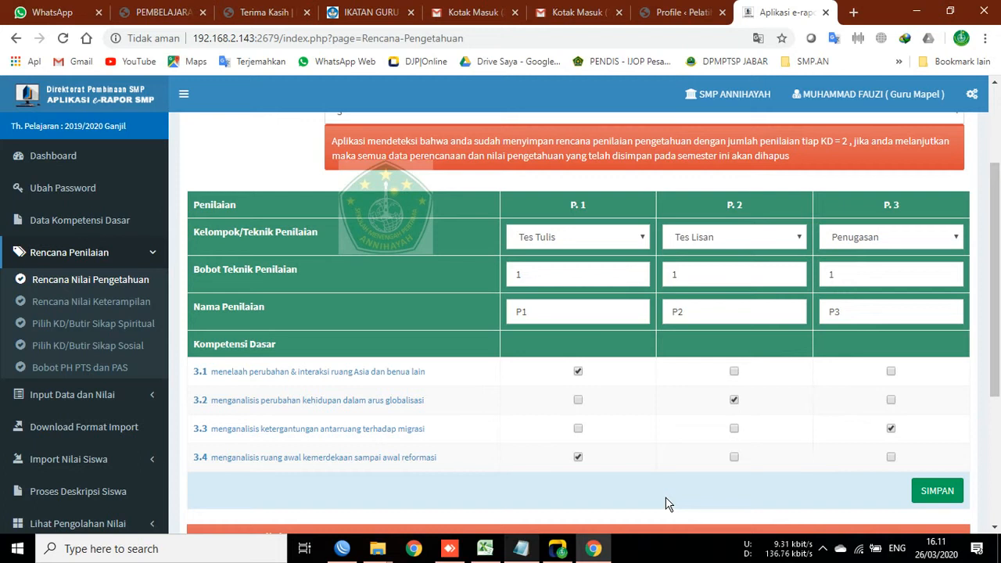
click(578, 429)
click(577, 430)
Step: Scroll back over the finished knowledge plan and go to Rencana Nilai Keterampilan
scroll(837, 423, up, 1)
scroll(847, 418, down, 3)
scroll(830, 419, up, 2)
scroll(840, 416, up, 1)
scroll(682, 399, up, 1)
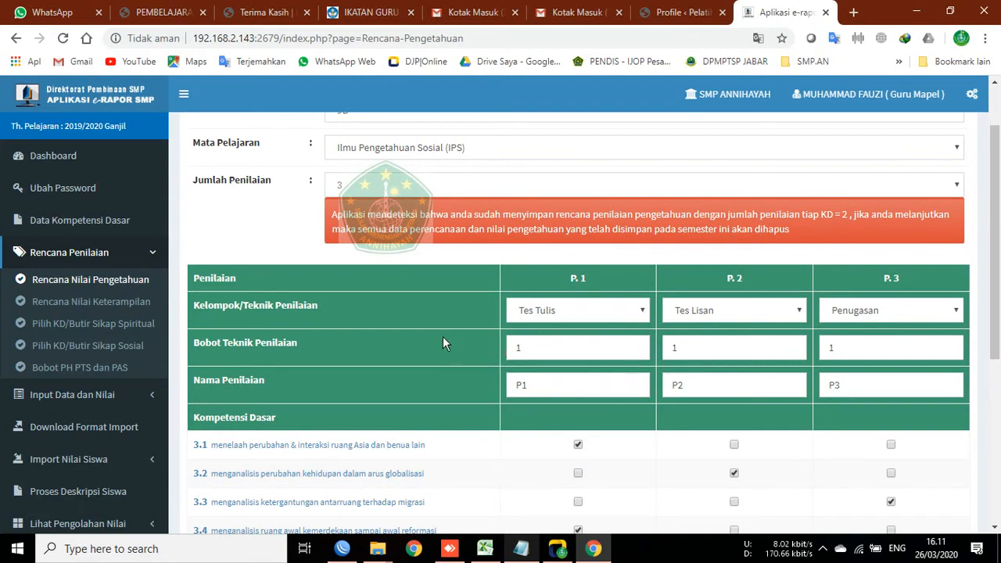
click(77, 311)
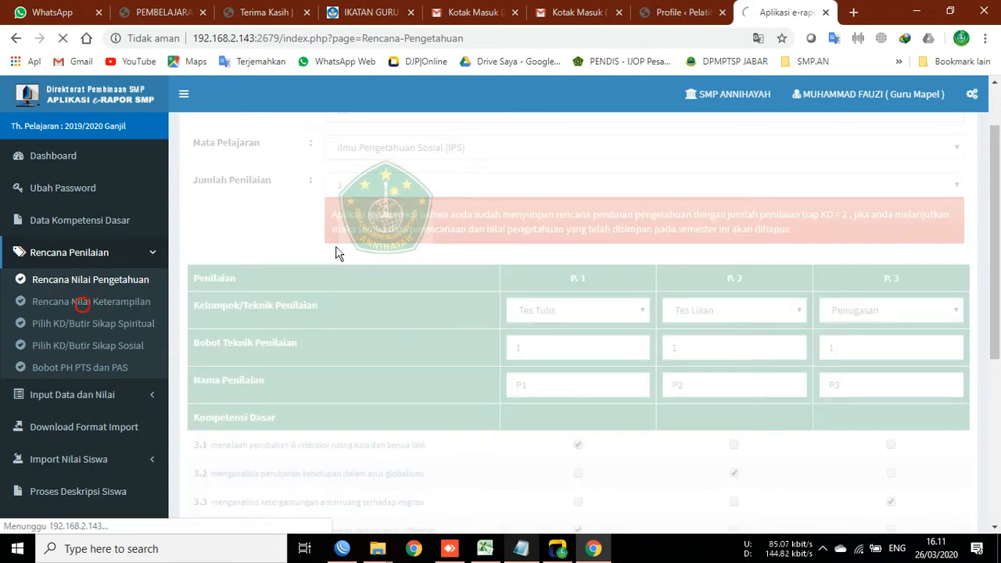
Step: Set up the skills plan for class 7A IPS with 2 assessments
click(352, 187)
click(358, 218)
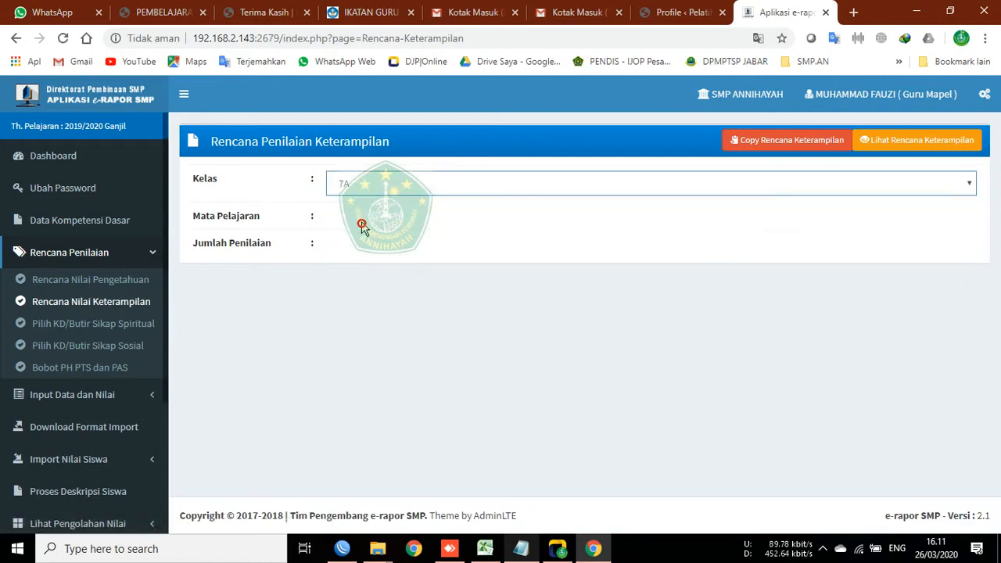
click(361, 224)
click(364, 255)
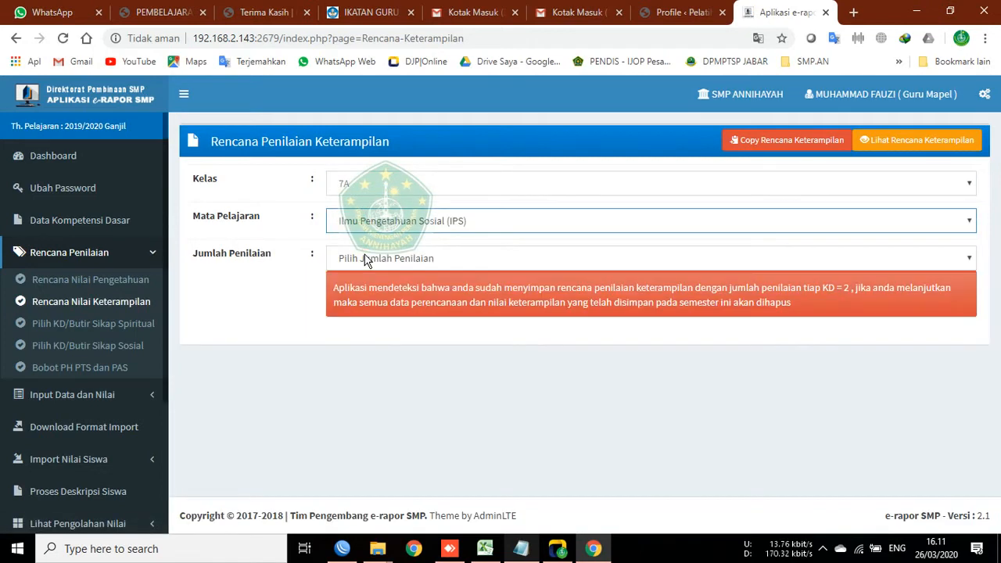
click(365, 259)
click(361, 303)
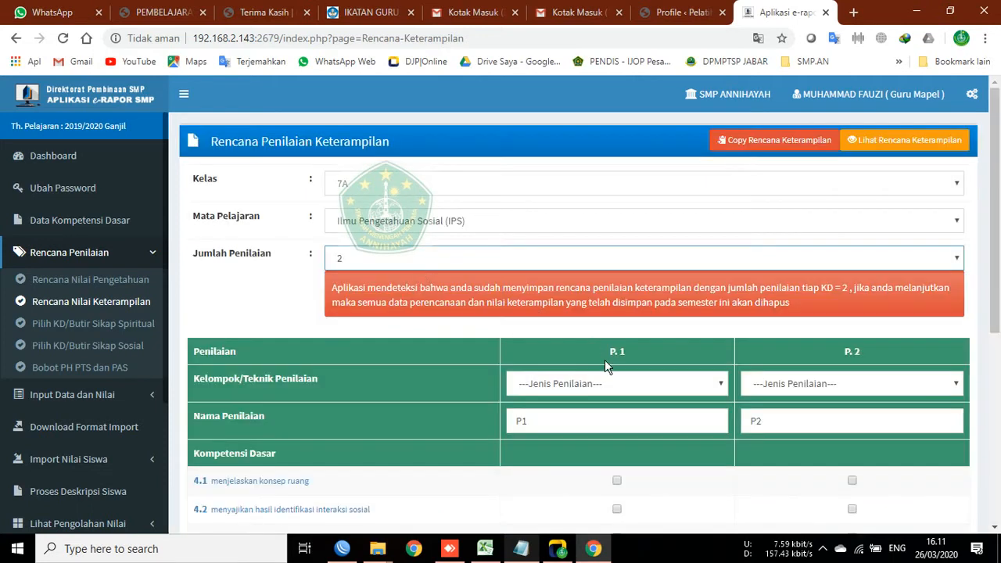
Step: Set P.1's Jenis Penilaian to Praktik, leaving P.2's type unchosen
click(613, 391)
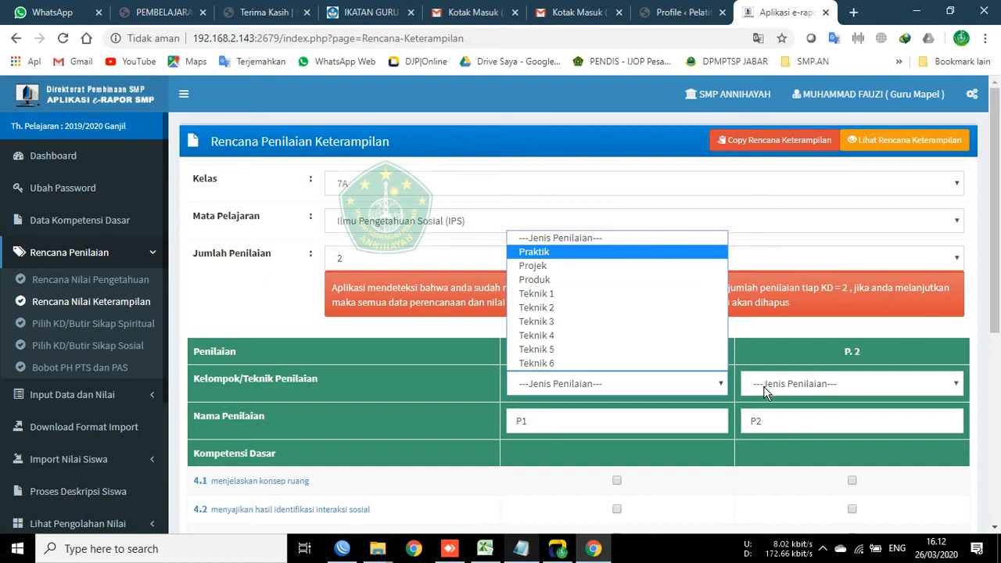
click(534, 252)
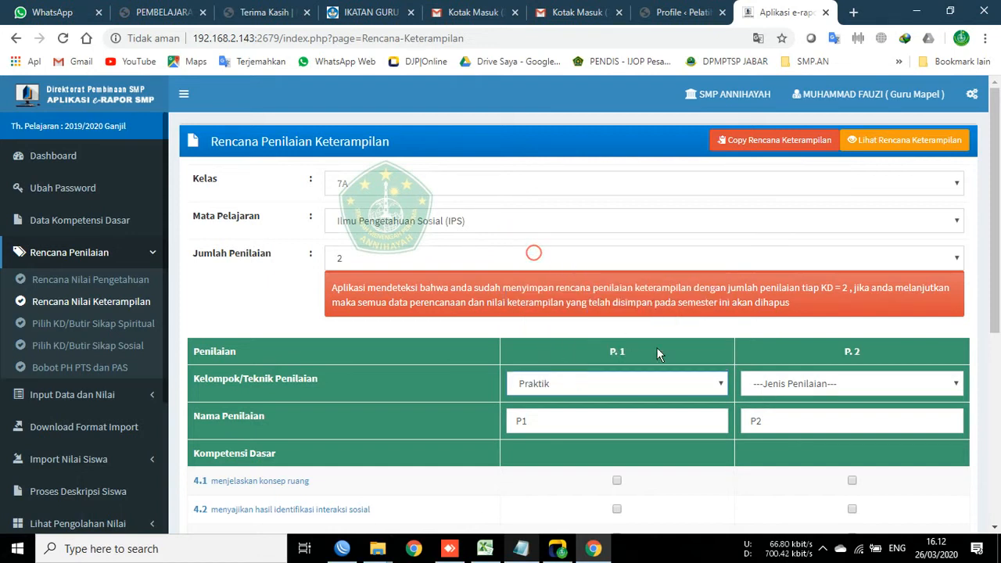
click(763, 387)
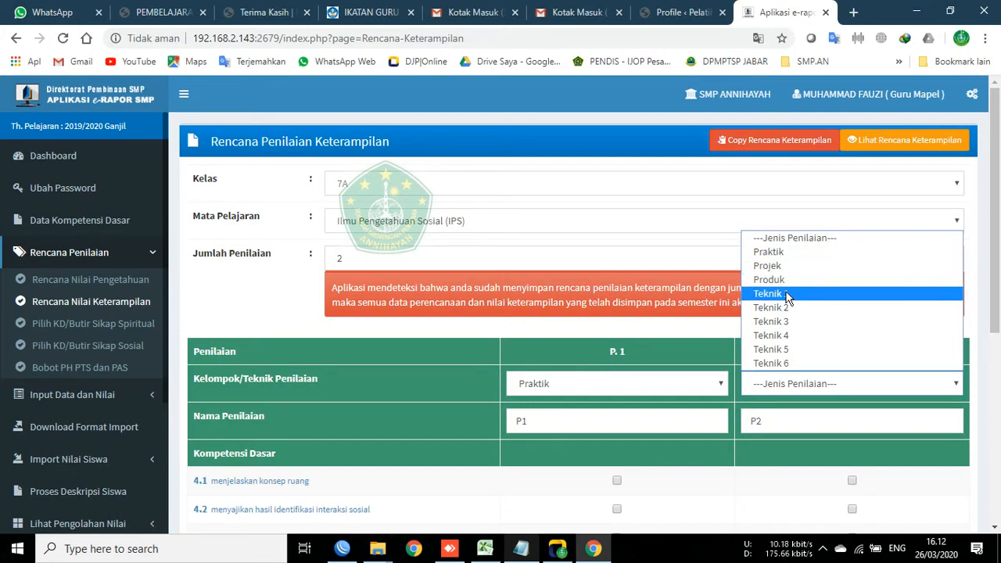
click(621, 384)
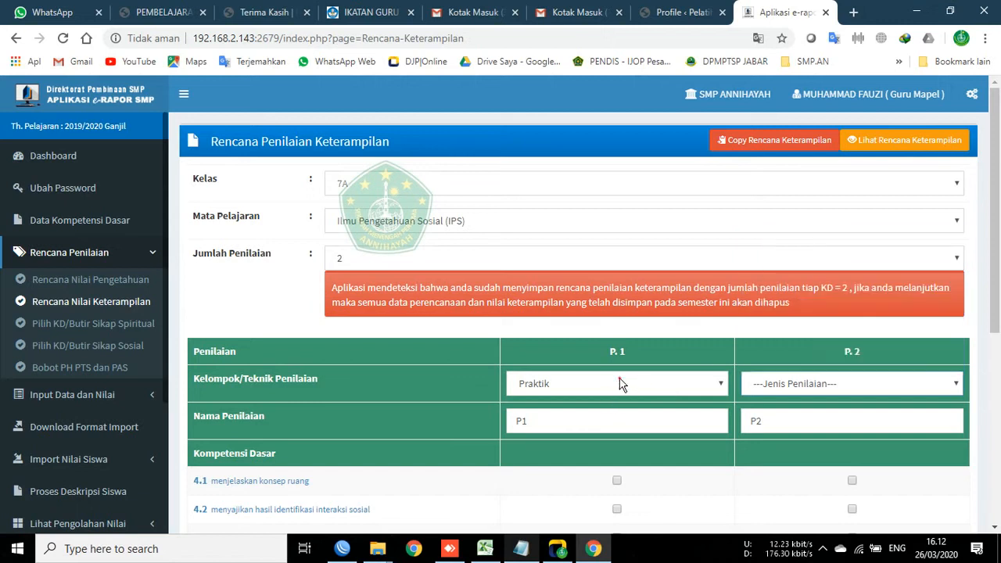
click(619, 383)
click(382, 342)
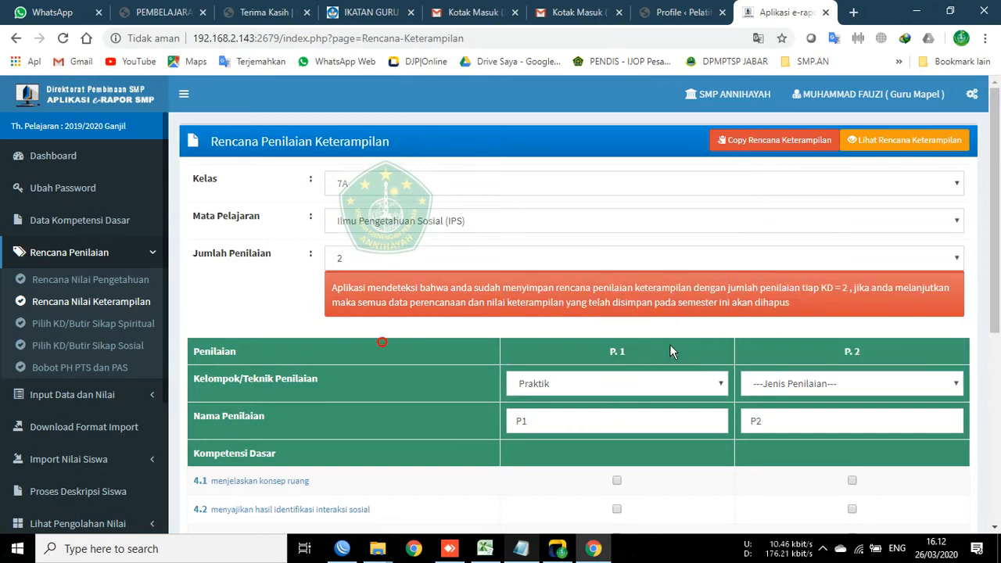
scroll(462, 353, down, 2)
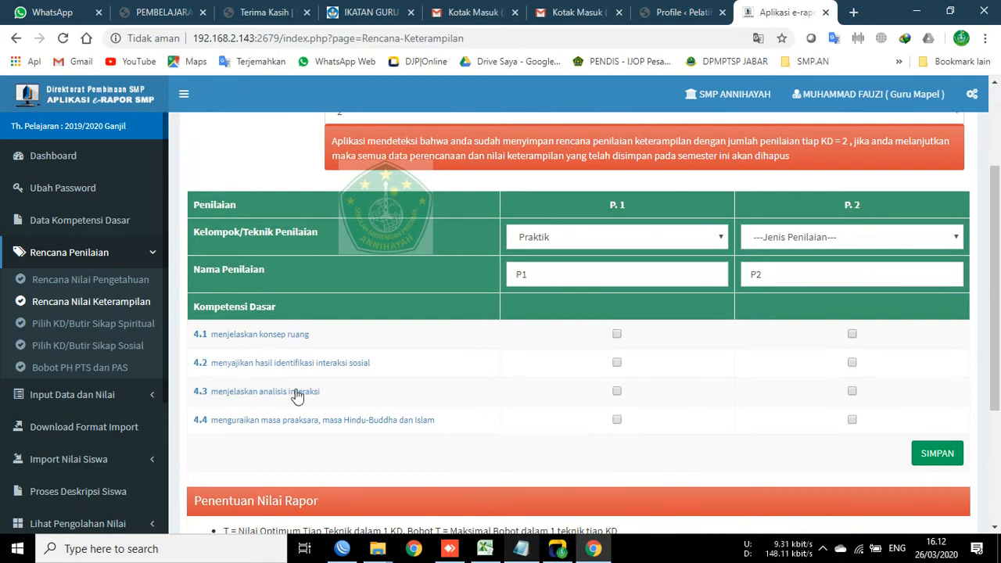
Step: Load and review the spiritual attitude items for class 7A IPS
click(122, 323)
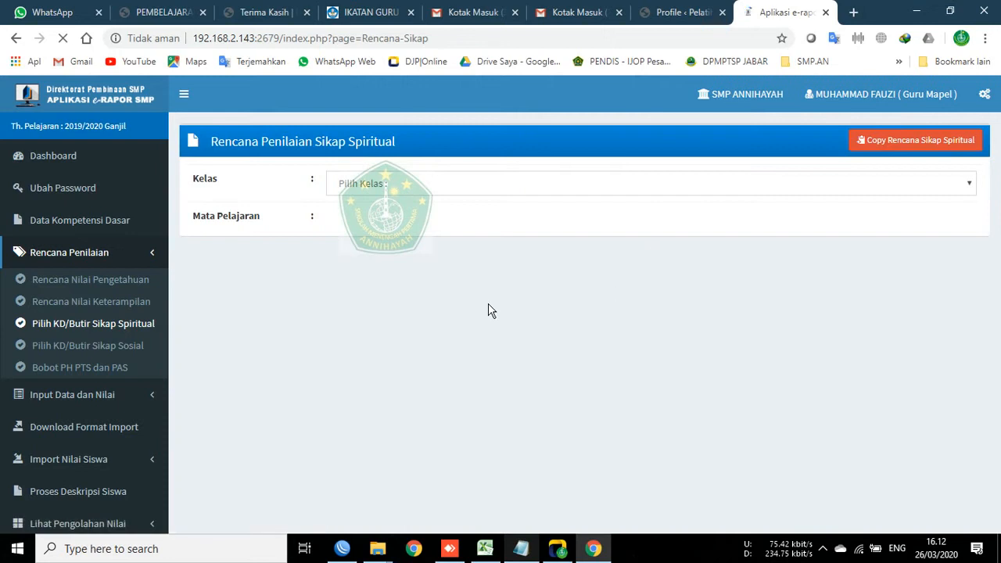
click(381, 188)
click(374, 219)
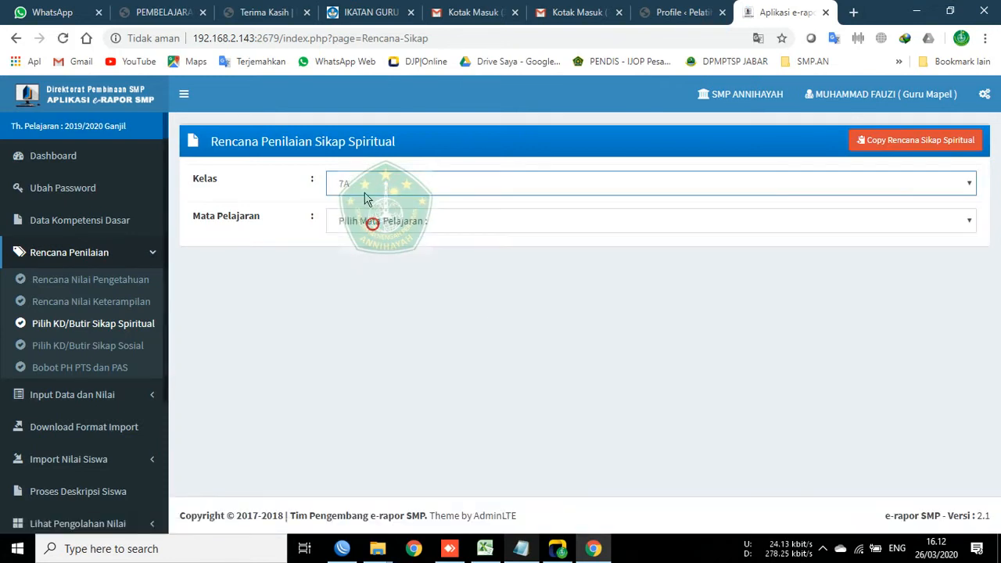
click(369, 227)
click(369, 257)
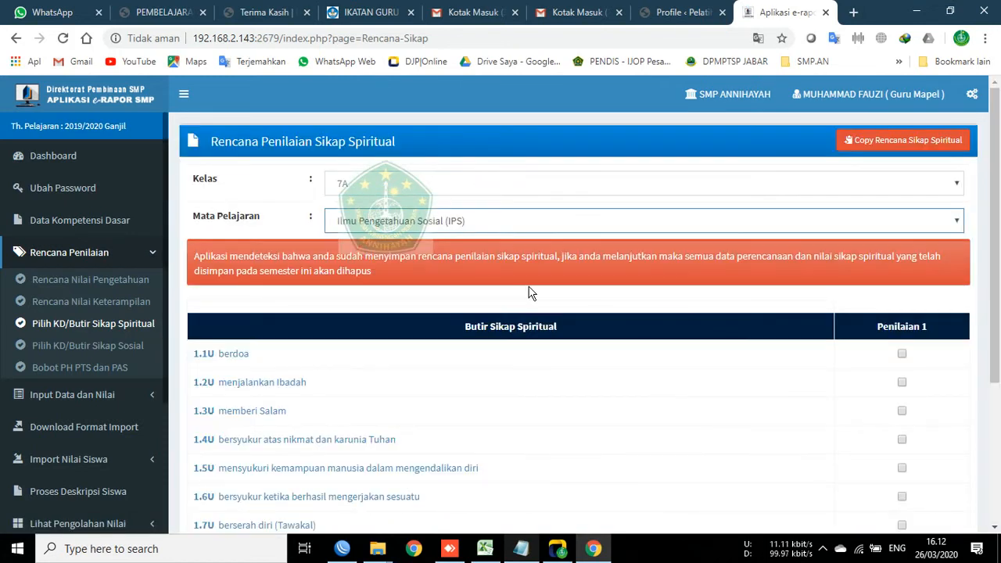
scroll(790, 317, down, 5)
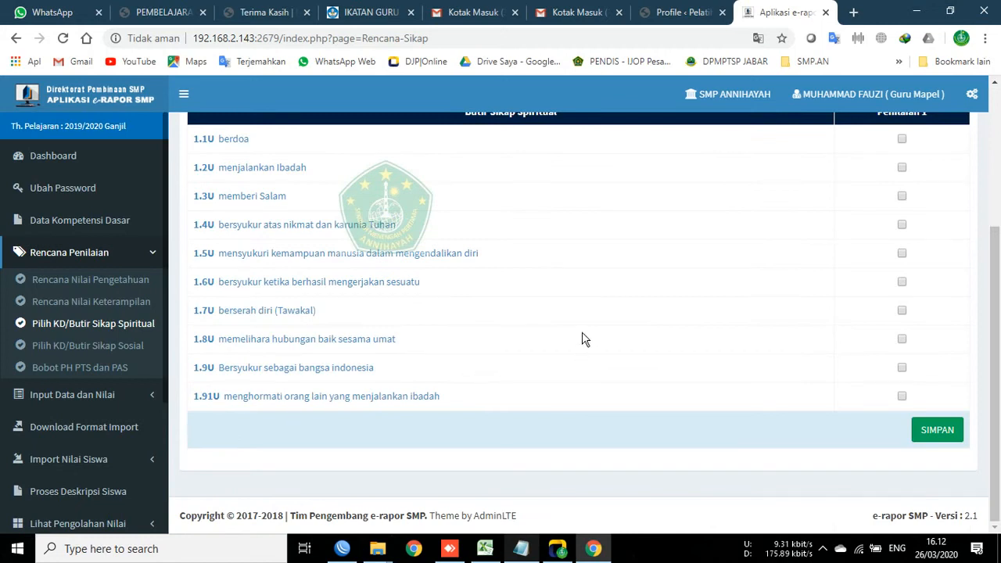
scroll(608, 294, up, 3)
scroll(548, 381, down, 3)
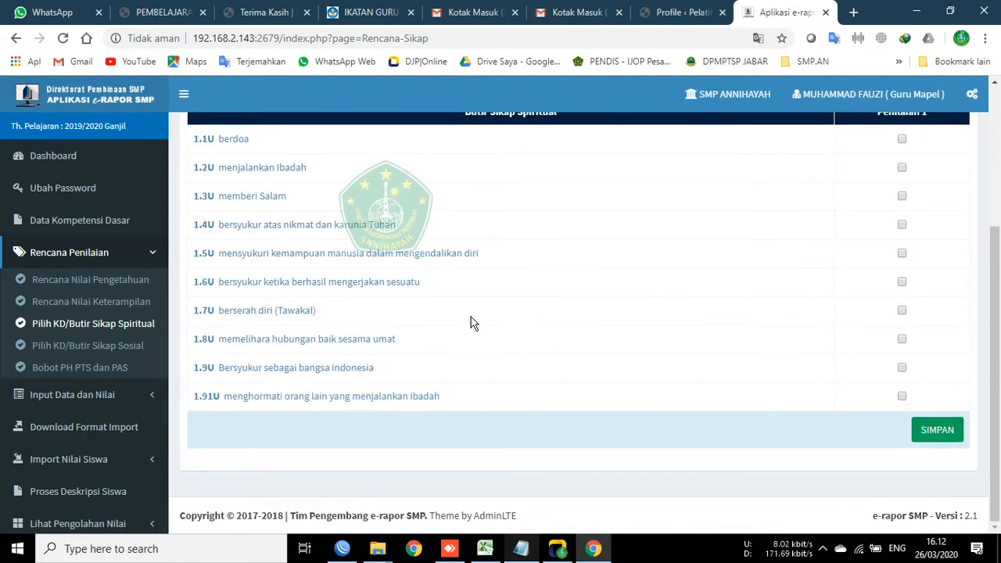
scroll(524, 382, up, 3)
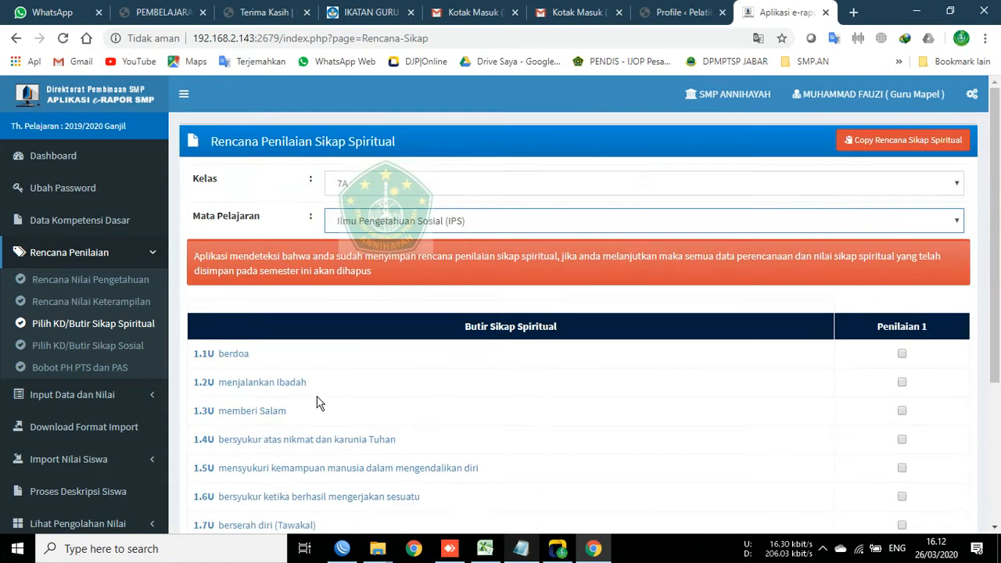
Step: Load the social attitude items for class 7B IPS, then go to Bobot PH PTS dan PAS
click(111, 348)
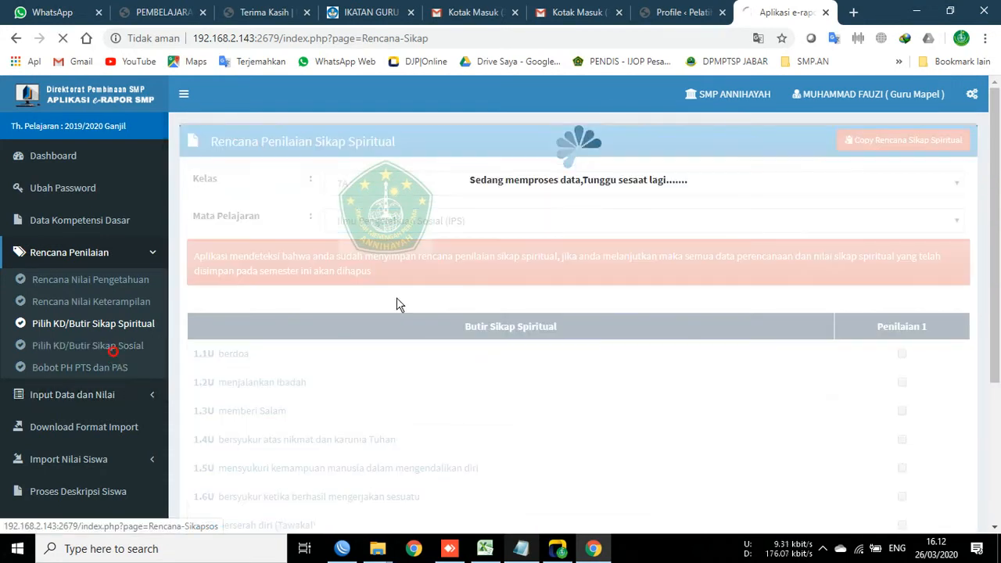
click(373, 184)
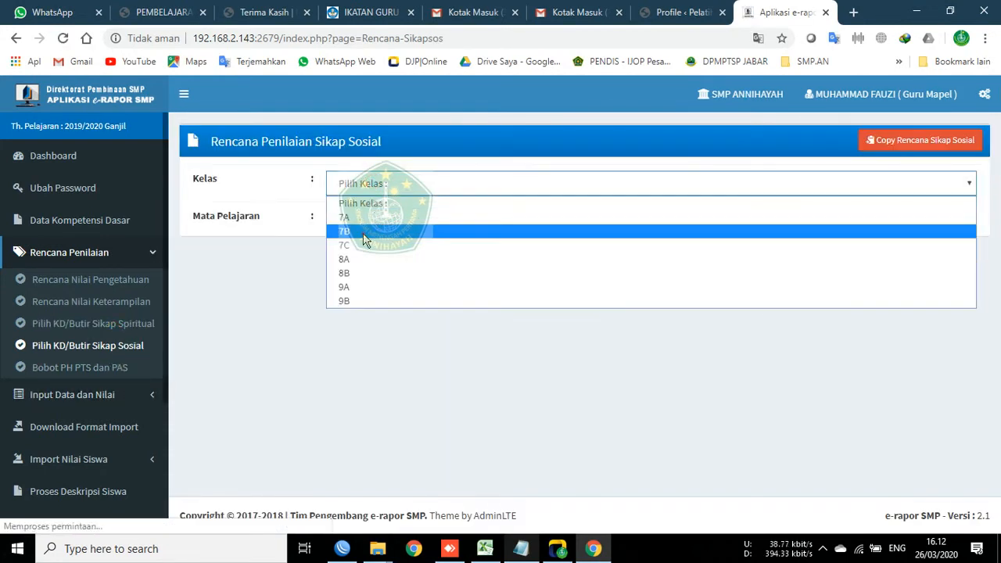
click(363, 232)
click(360, 223)
click(359, 252)
scroll(339, 354, down, 2)
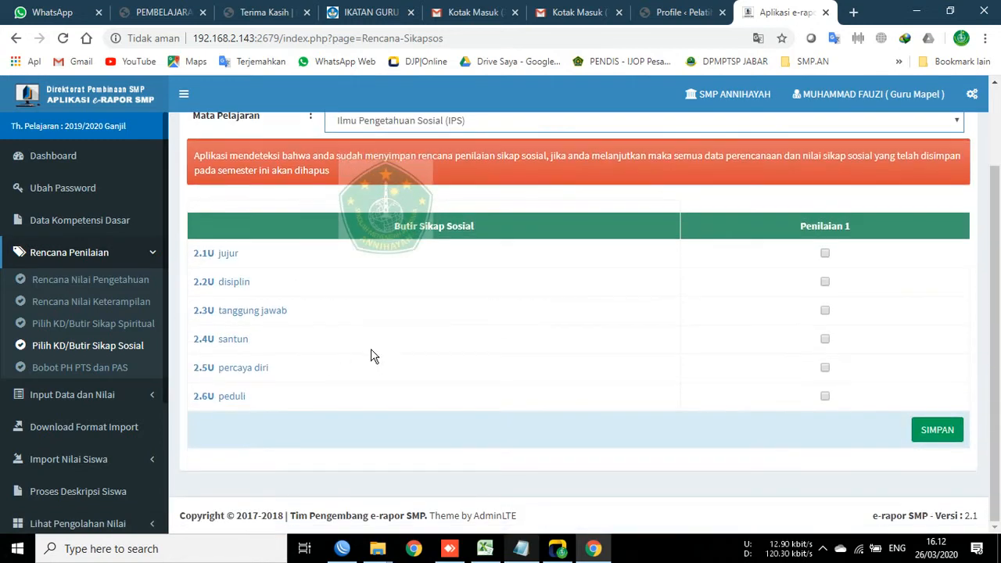
scroll(292, 362, up, 2)
scroll(285, 364, down, 2)
click(69, 369)
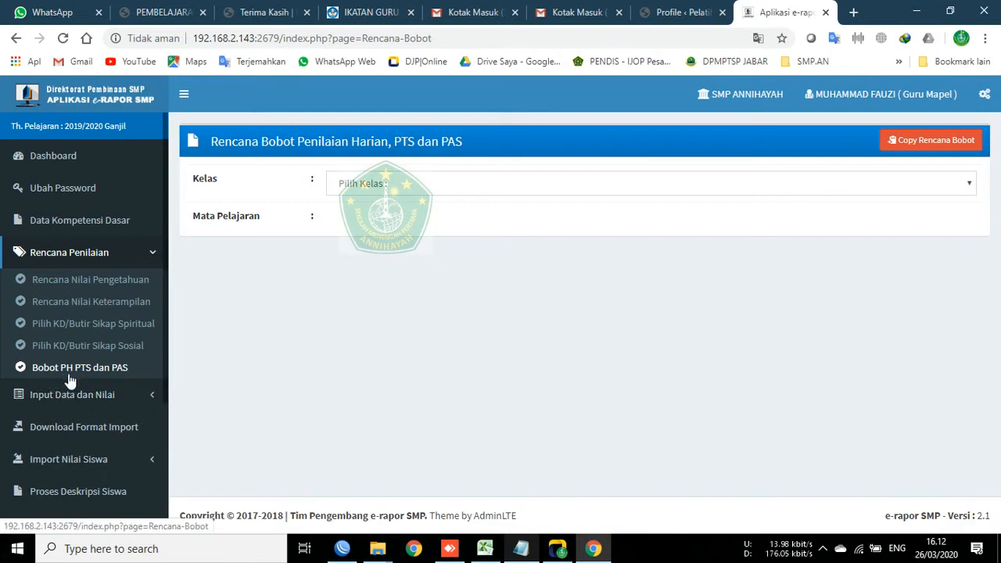
Step: Select class 7A and IPS on the weighting plan page
click(378, 180)
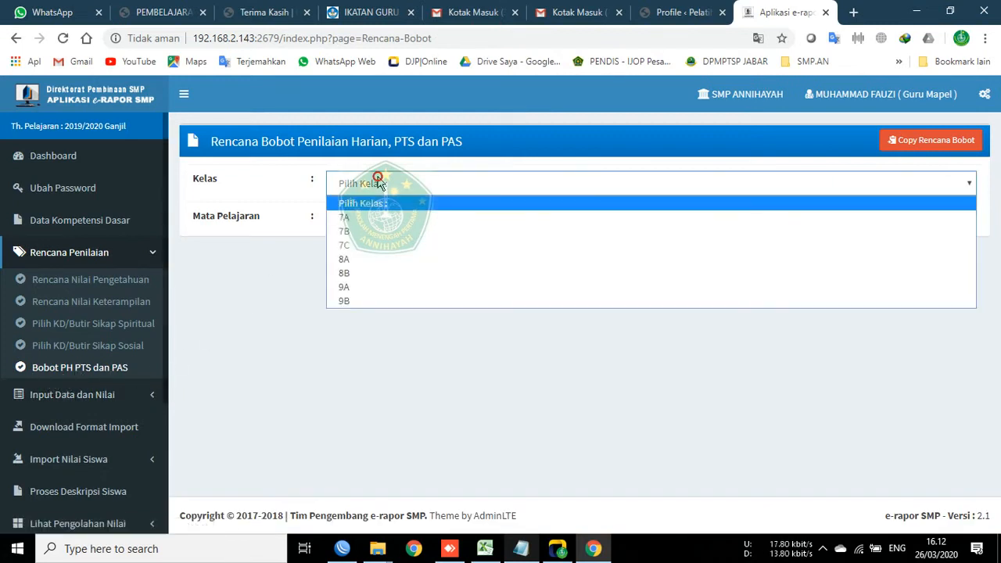
click(391, 218)
click(391, 221)
click(392, 251)
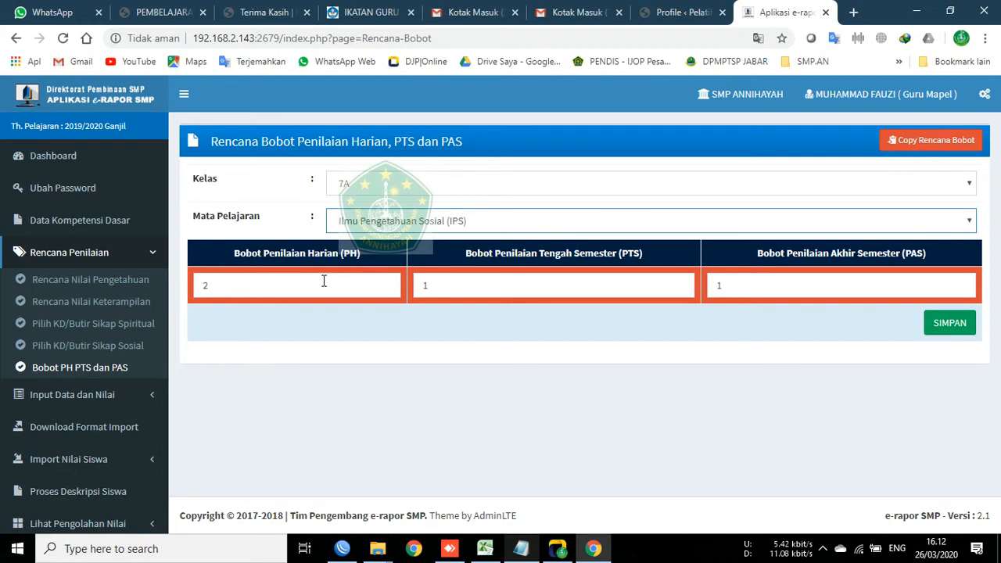
Step: Check the PH 2, PTS 1 and PAS 1 weights, then expand Input Data dan Nilai
click(324, 281)
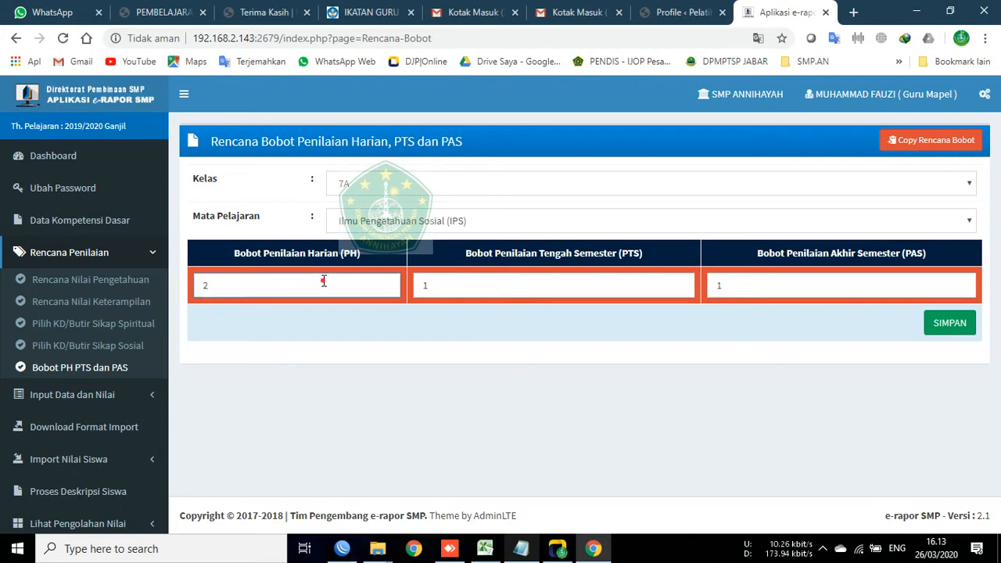
click(323, 281)
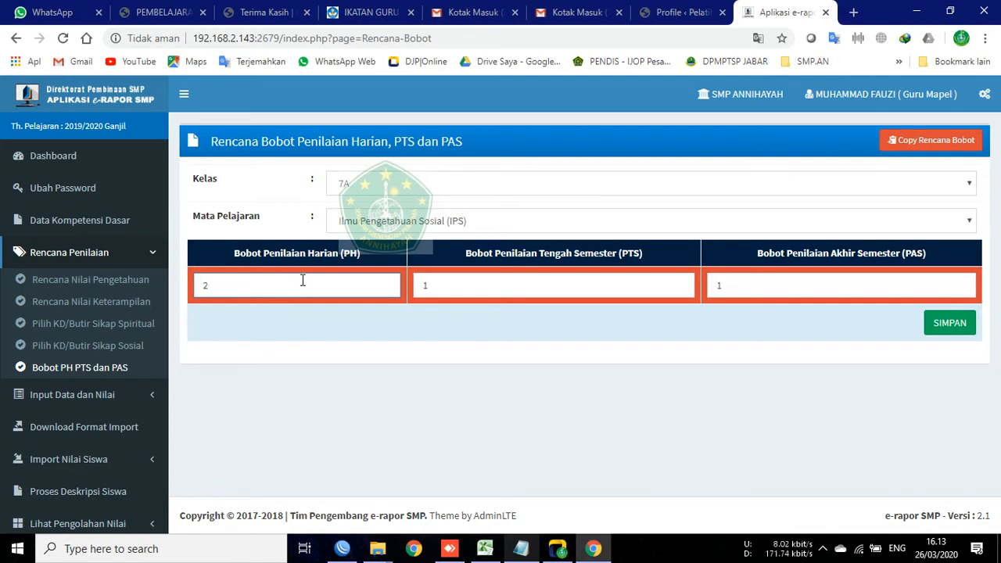
click(506, 275)
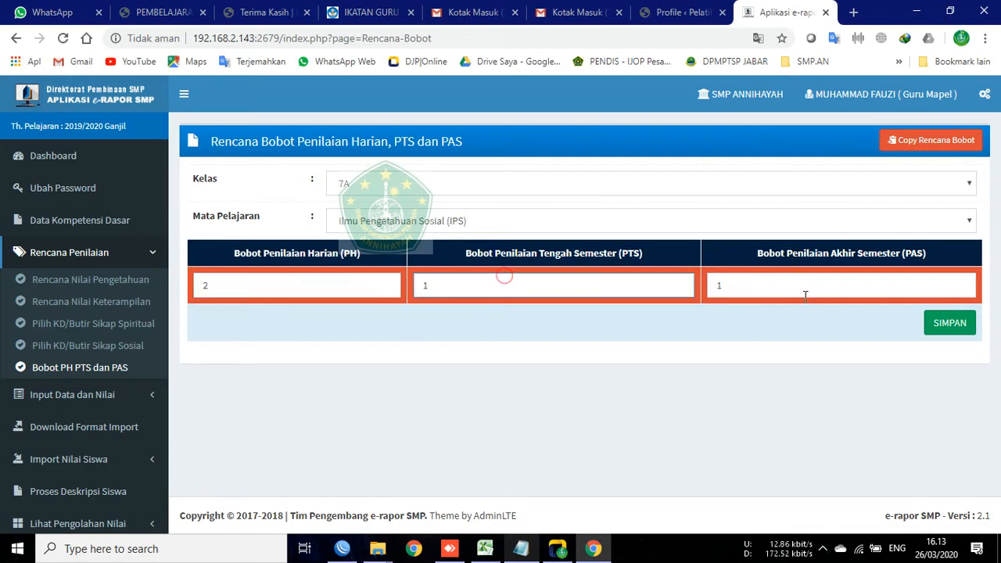
click(786, 276)
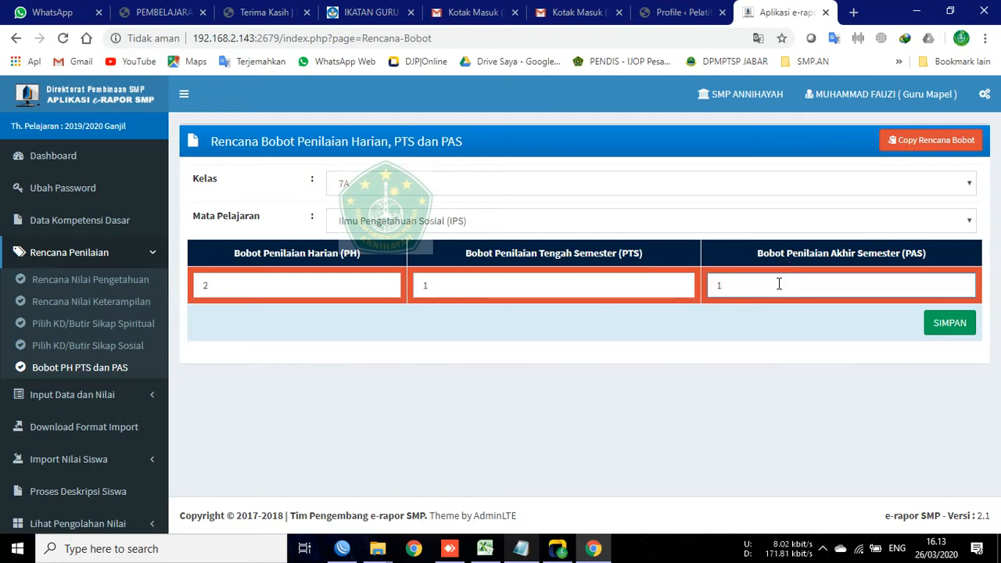
drag(225, 282, 198, 289)
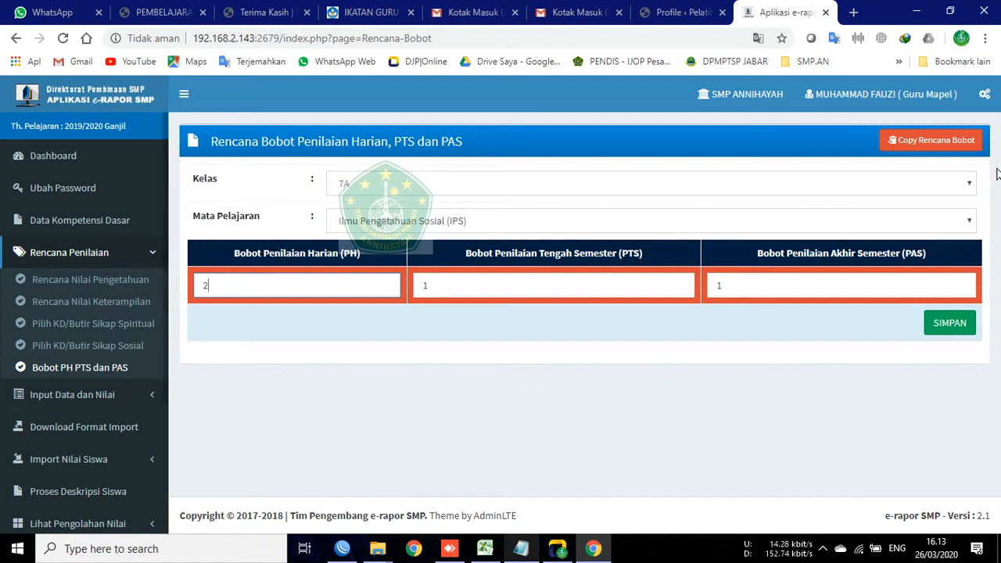
click(98, 258)
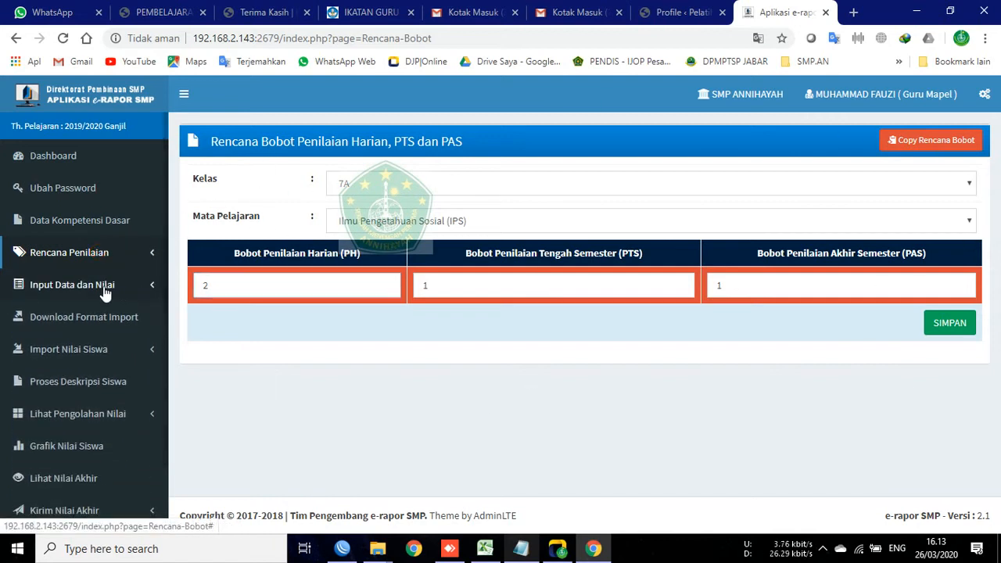
click(101, 287)
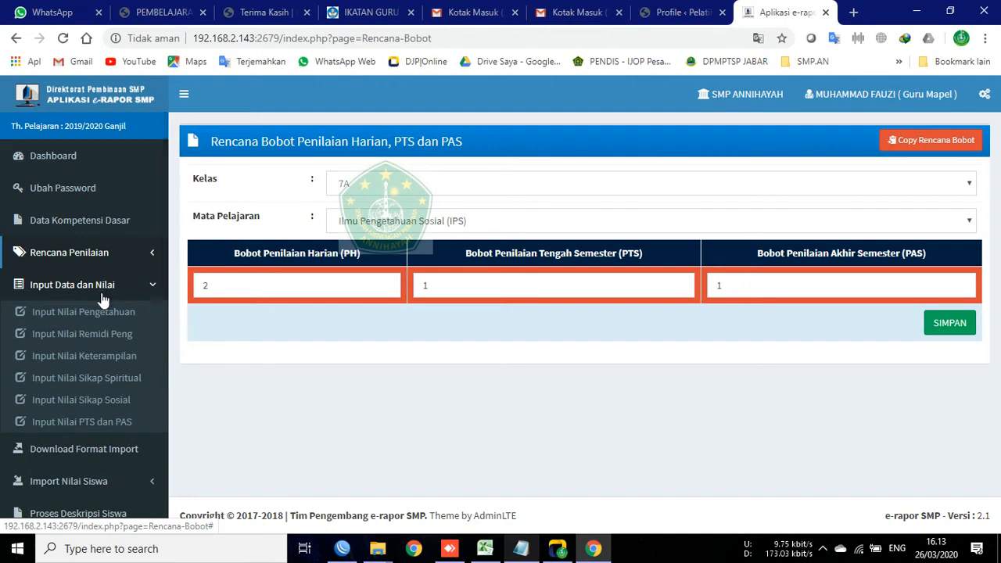
Step: Load the knowledge-grade table for class 7A, subject IPS, assessment P1
click(109, 313)
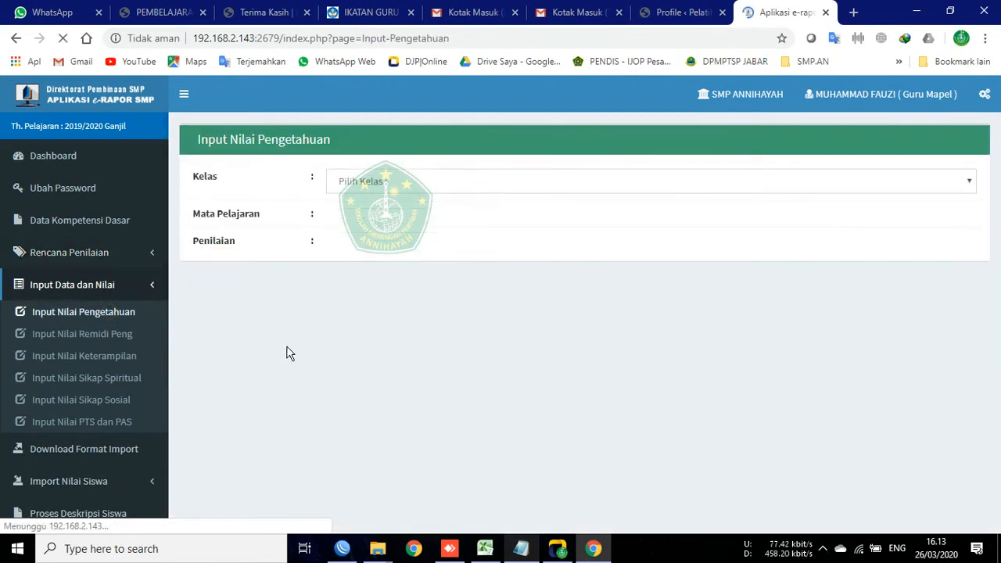
click(389, 185)
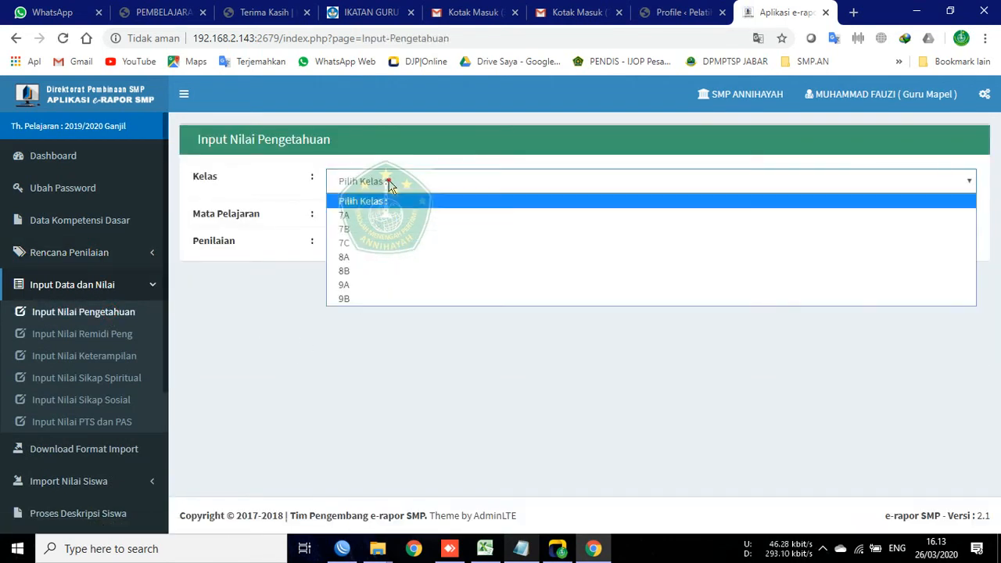
click(400, 220)
click(401, 220)
click(398, 253)
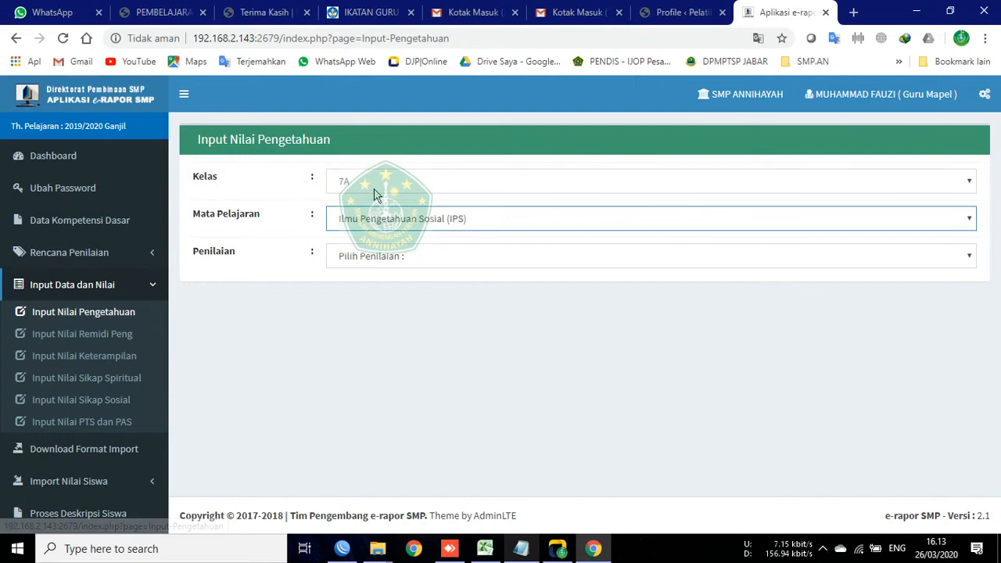
click(354, 260)
click(360, 287)
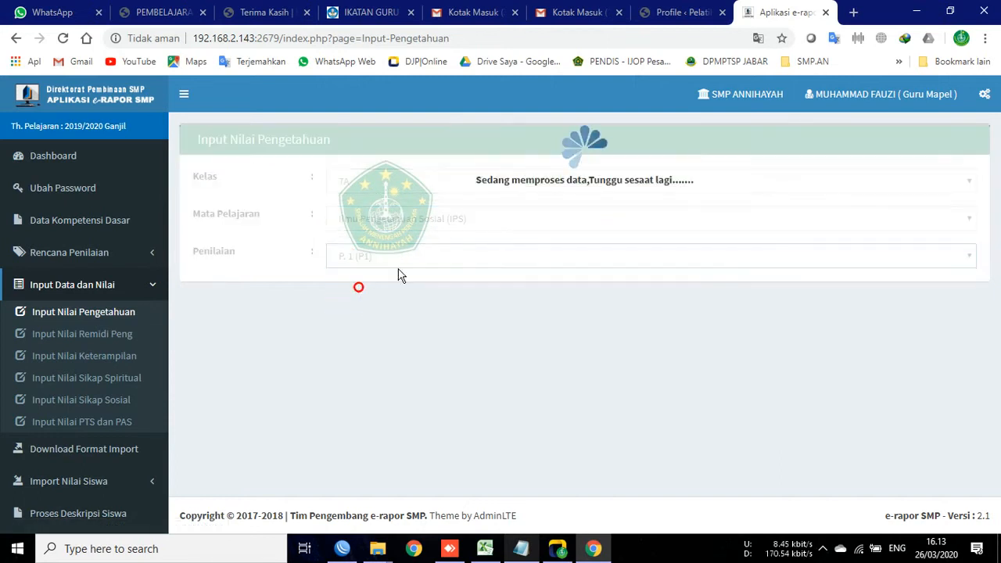
Step: Scroll through the 7A IPS grade table and highlight the first student's name
scroll(251, 345, down, 3)
scroll(295, 357, up, 3)
scroll(179, 314, down, 5)
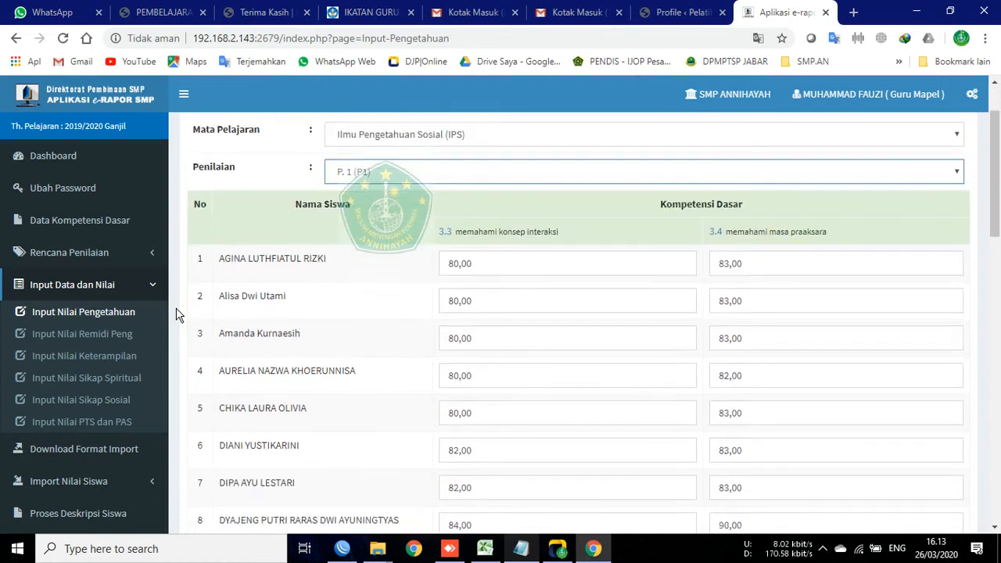
scroll(183, 319, up, 4)
scroll(196, 332, up, 1)
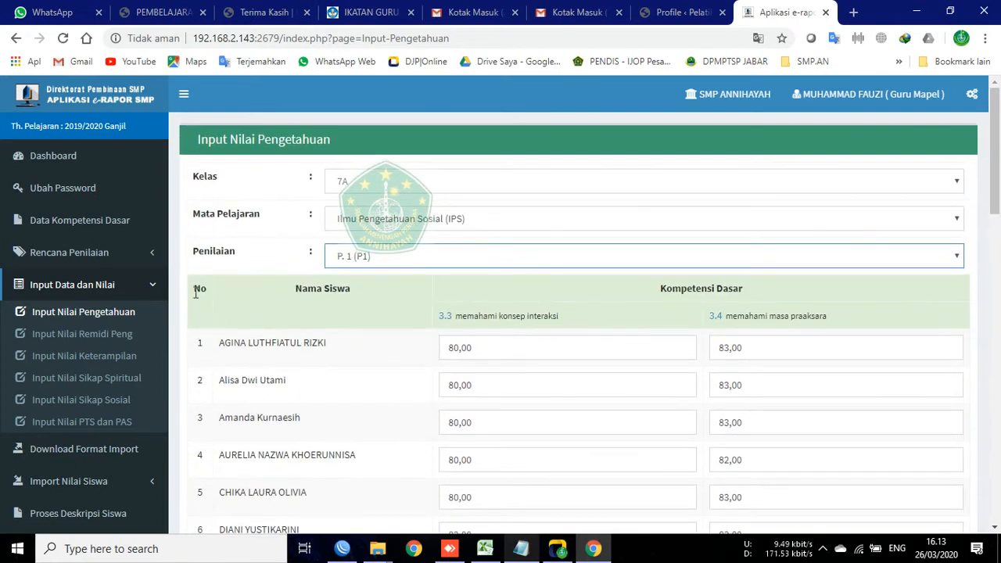
scroll(172, 272, down, 4)
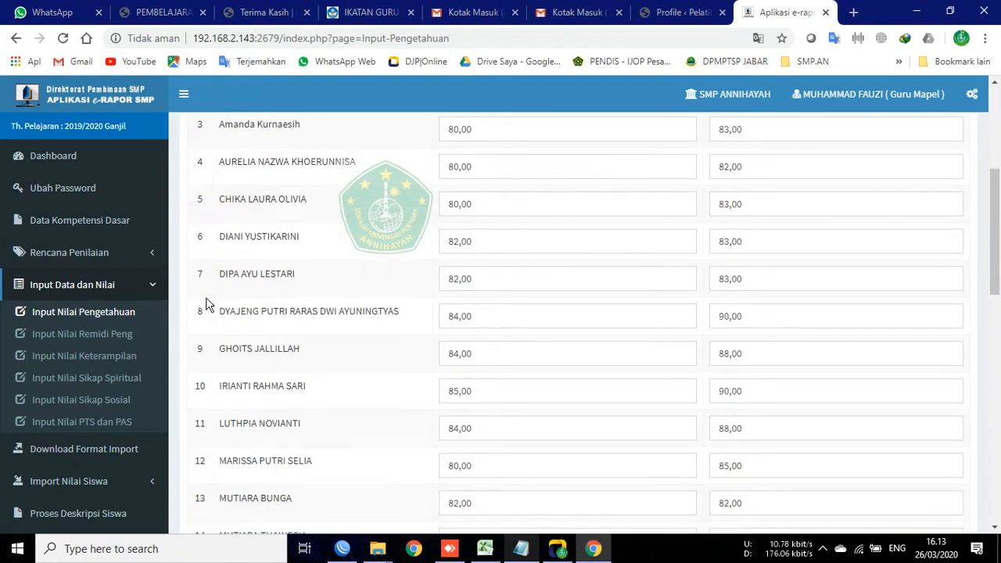
scroll(188, 329, up, 1)
scroll(183, 334, up, 4)
scroll(179, 324, down, 4)
scroll(297, 364, up, 4)
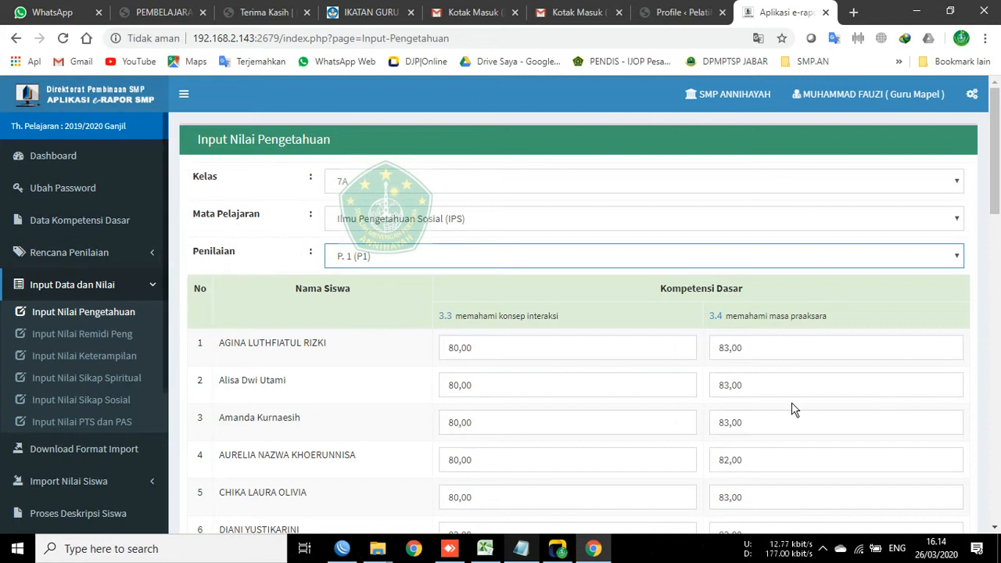
scroll(194, 311, down, 3)
scroll(264, 369, up, 3)
scroll(282, 339, down, 5)
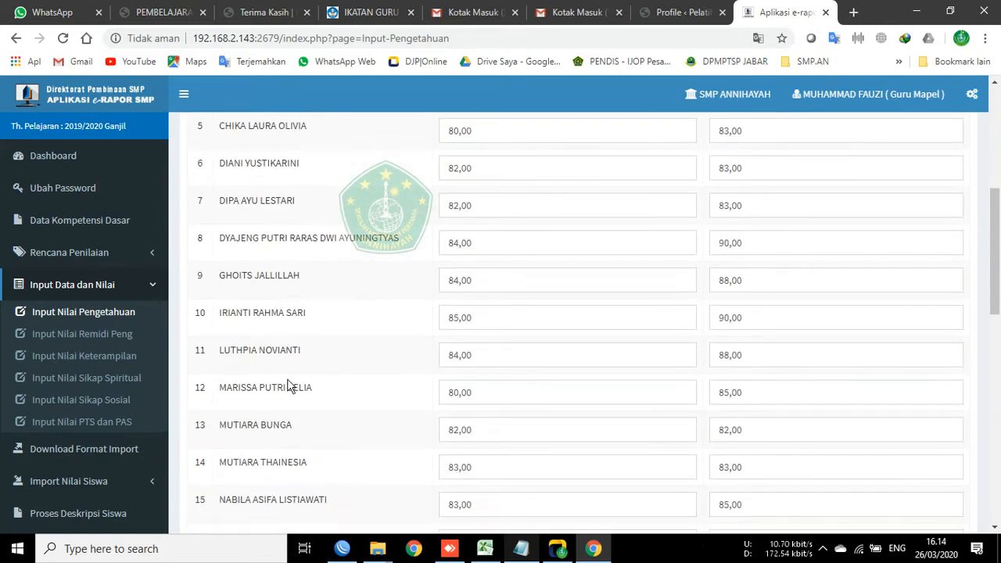
scroll(290, 383, down, 10)
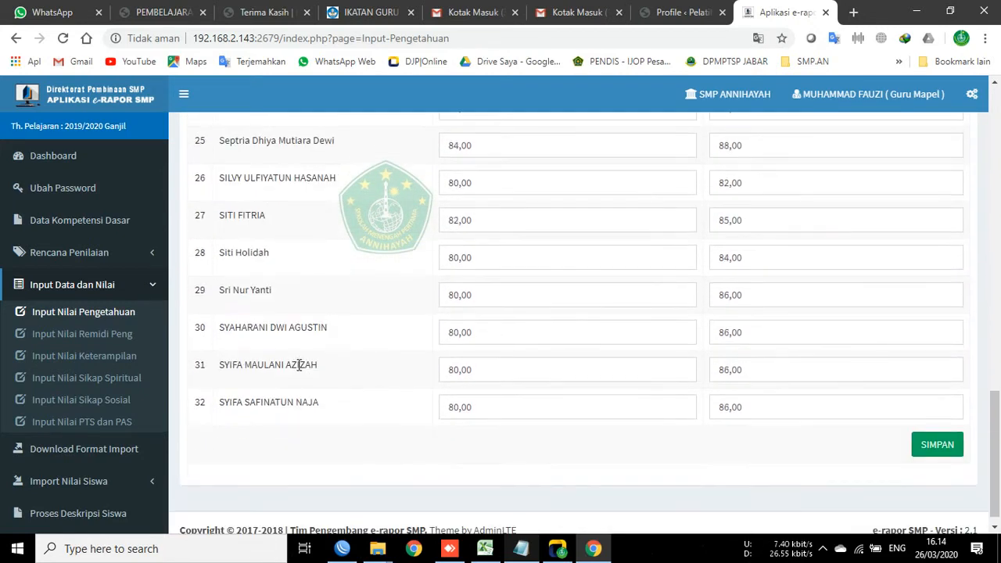
scroll(301, 430, up, 6)
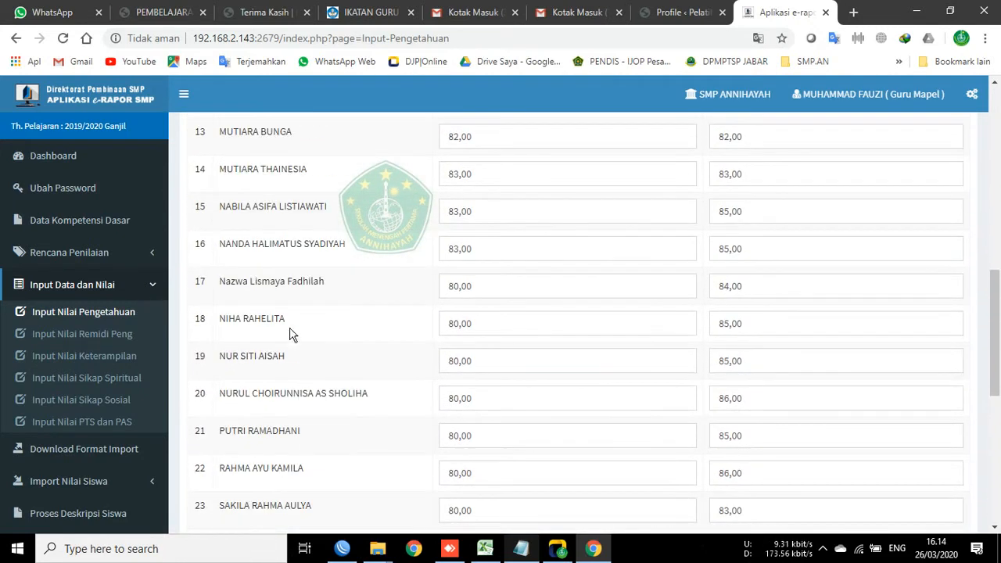
scroll(295, 349, up, 6)
drag(215, 202, 354, 213)
click(284, 230)
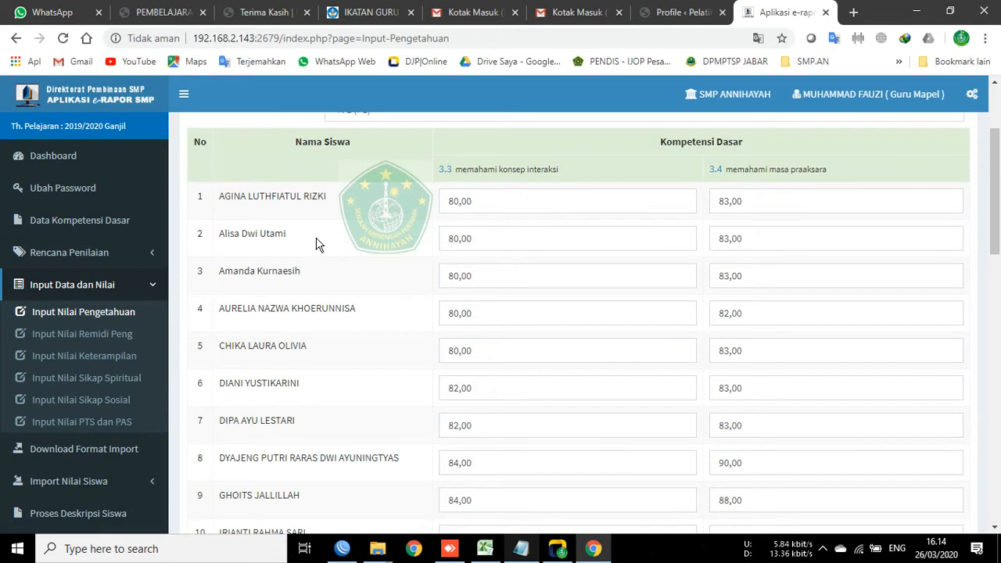
Step: Highlight the seventh, fifth, second and third students' names in turn to compare rows
scroll(317, 244, down, 2)
drag(218, 280, 329, 283)
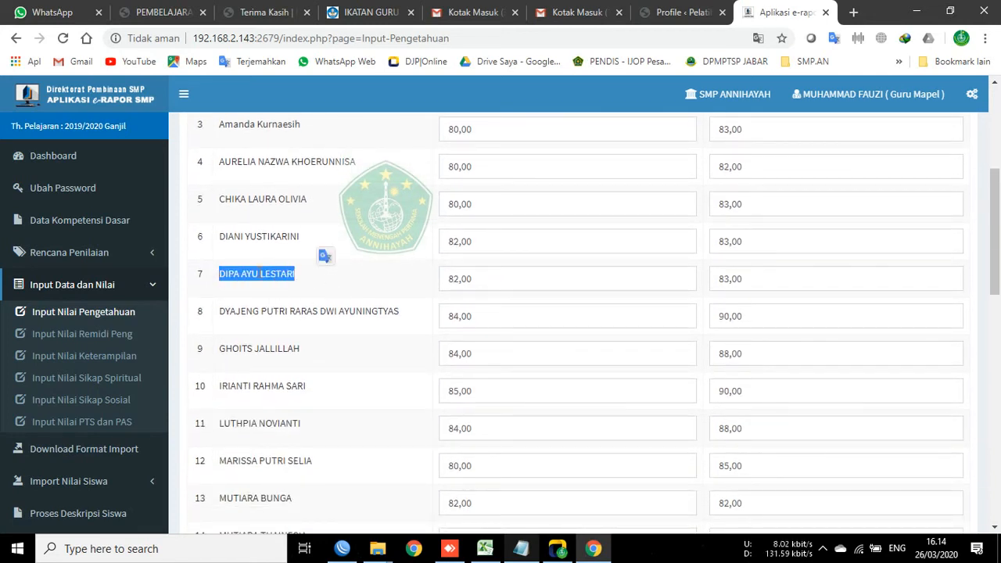
click(221, 196)
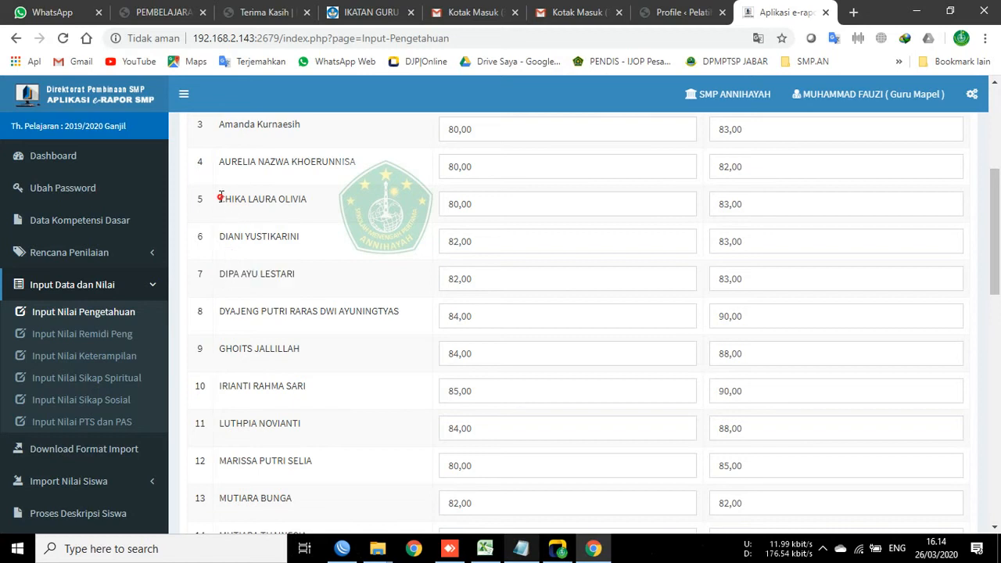
drag(221, 197, 324, 201)
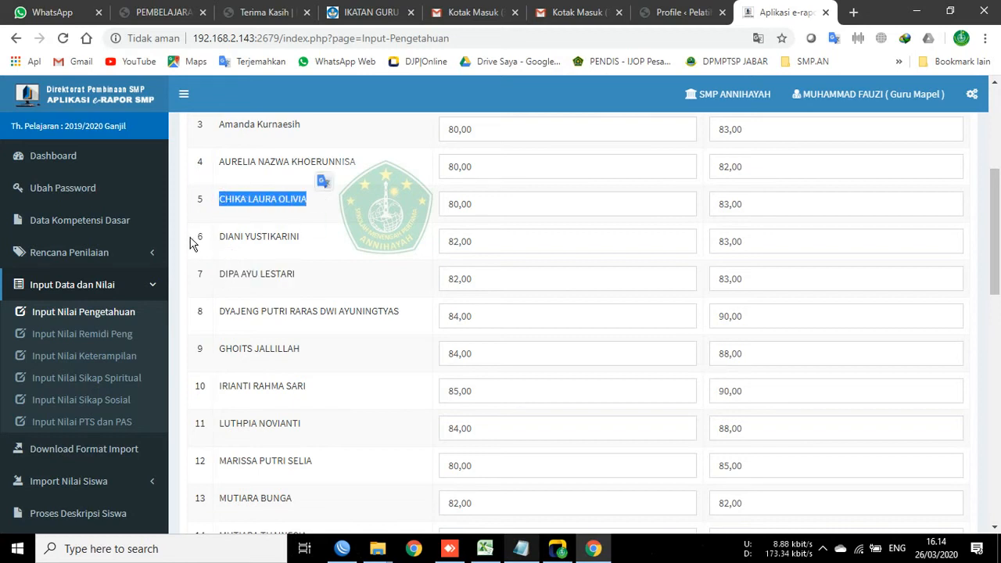
drag(190, 243, 333, 237)
scroll(294, 308, up, 3)
scroll(294, 307, up, 1)
scroll(286, 323, down, 2)
drag(196, 197, 347, 212)
drag(196, 233, 297, 233)
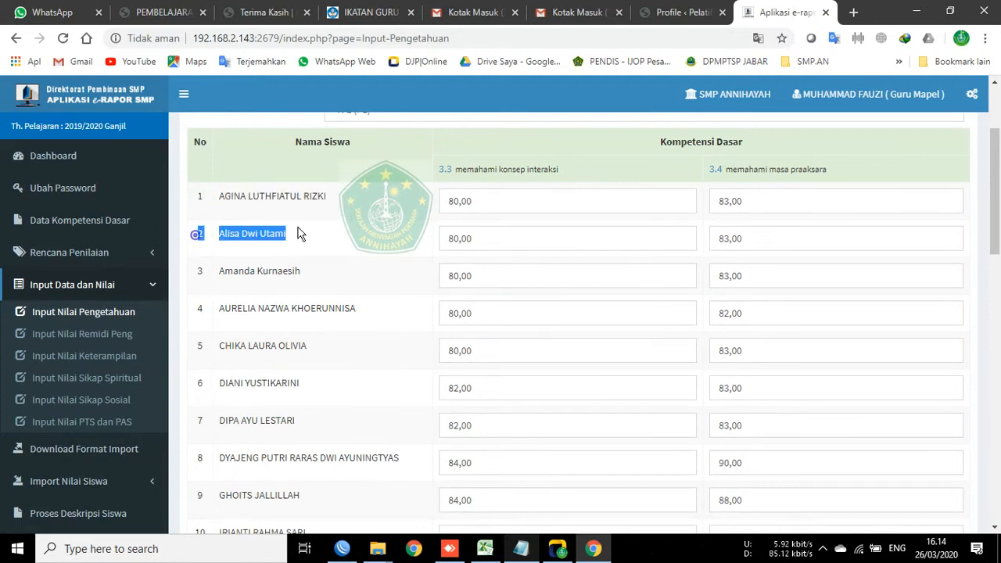
scroll(311, 293, down, 7)
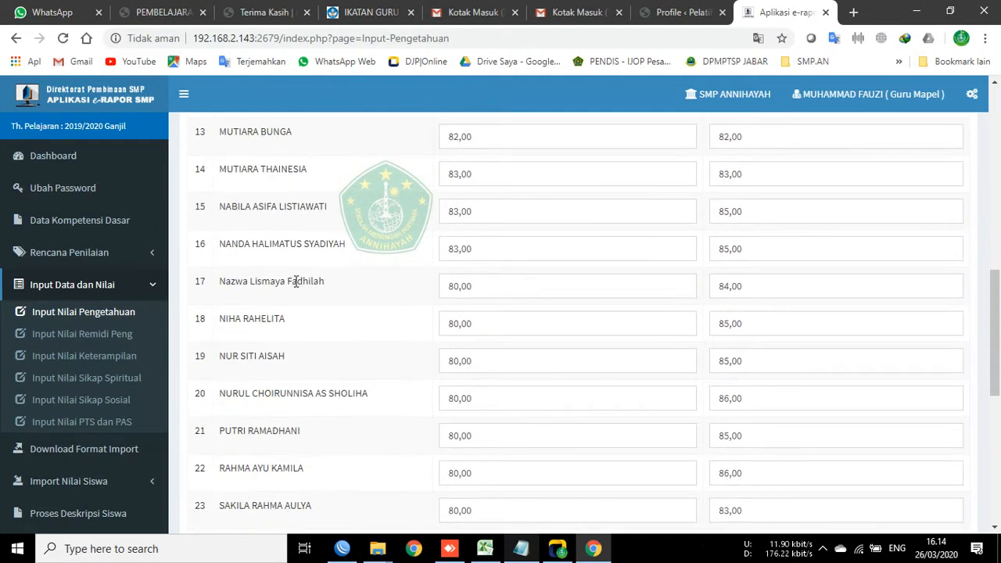
scroll(296, 282, down, 2)
scroll(308, 336, up, 8)
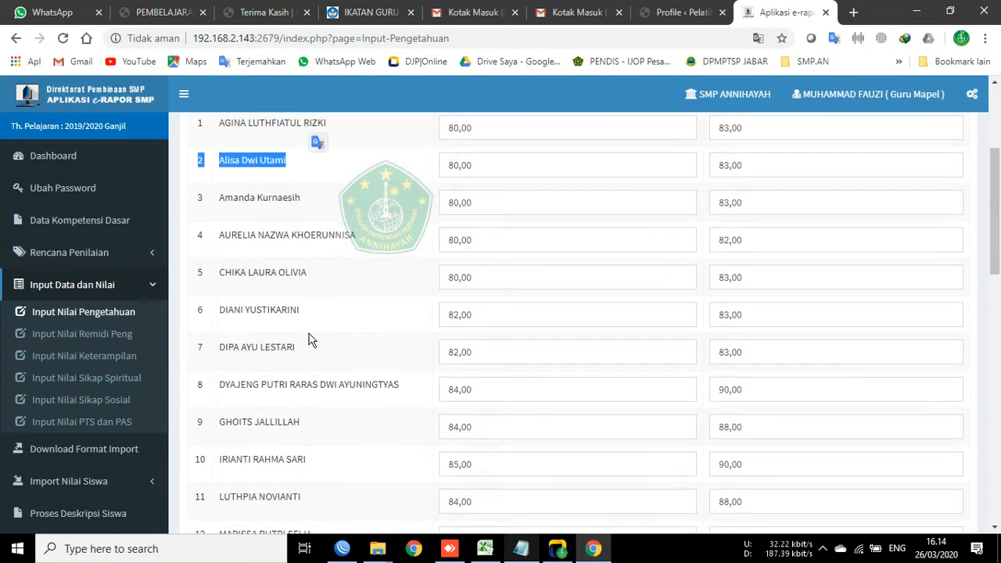
scroll(313, 332, up, 3)
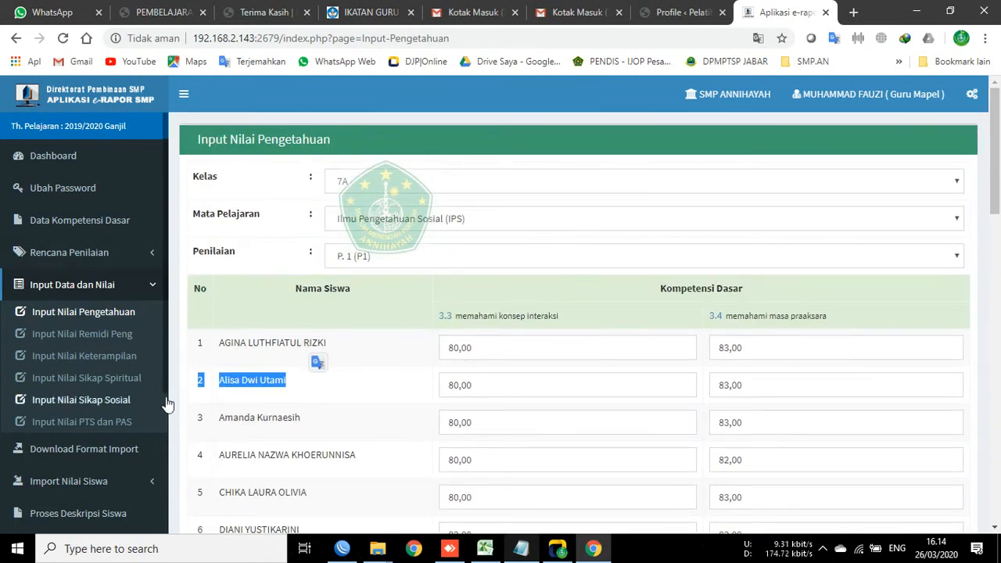
scroll(279, 398, down, 2)
scroll(307, 368, up, 1)
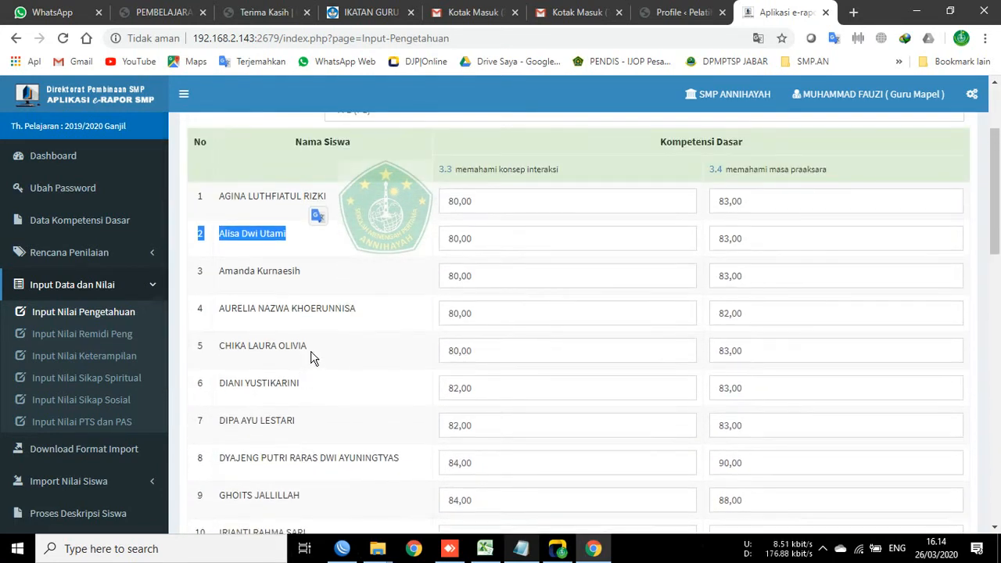
click(261, 286)
drag(197, 271, 334, 286)
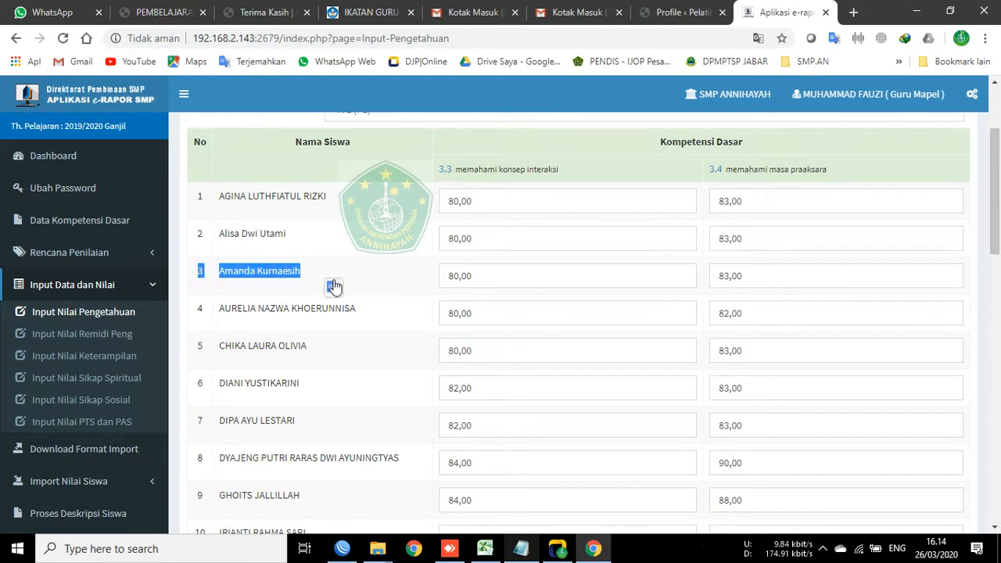
drag(198, 233, 313, 245)
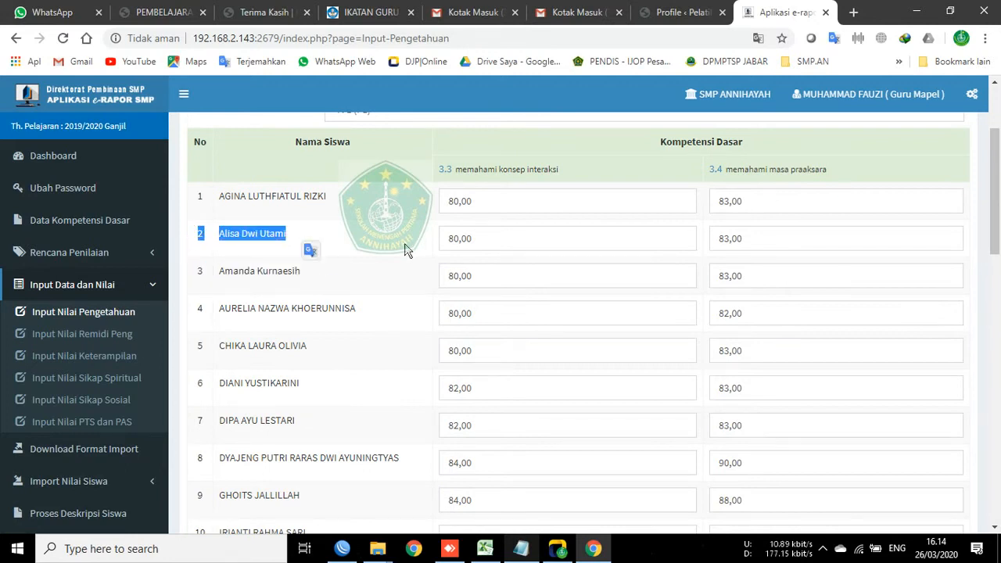
click(335, 204)
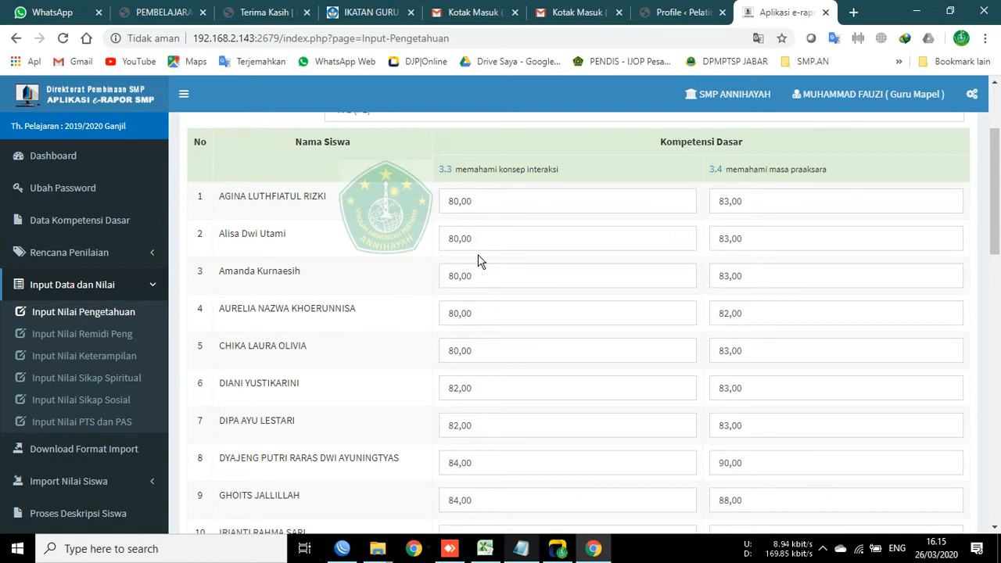
Step: Change the first student's KD 3.3 knowledge score from 80,00 to 78
click(490, 237)
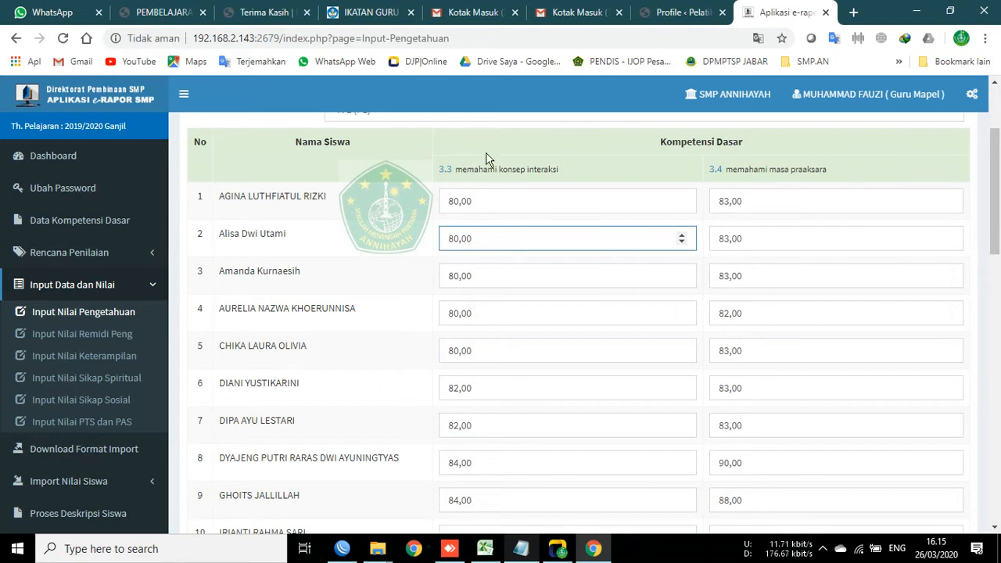
scroll(249, 317, up, 2)
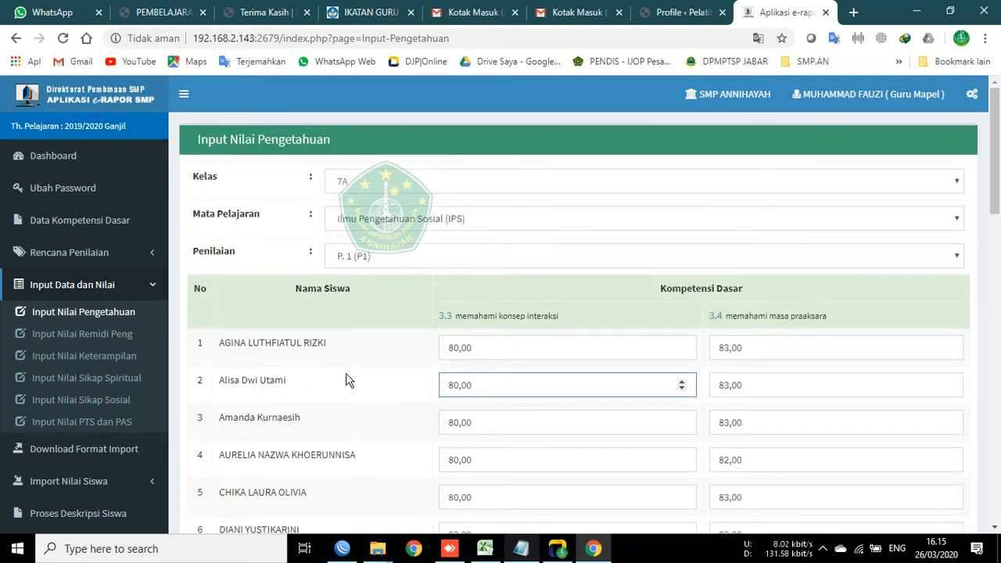
scroll(347, 382, down, 3)
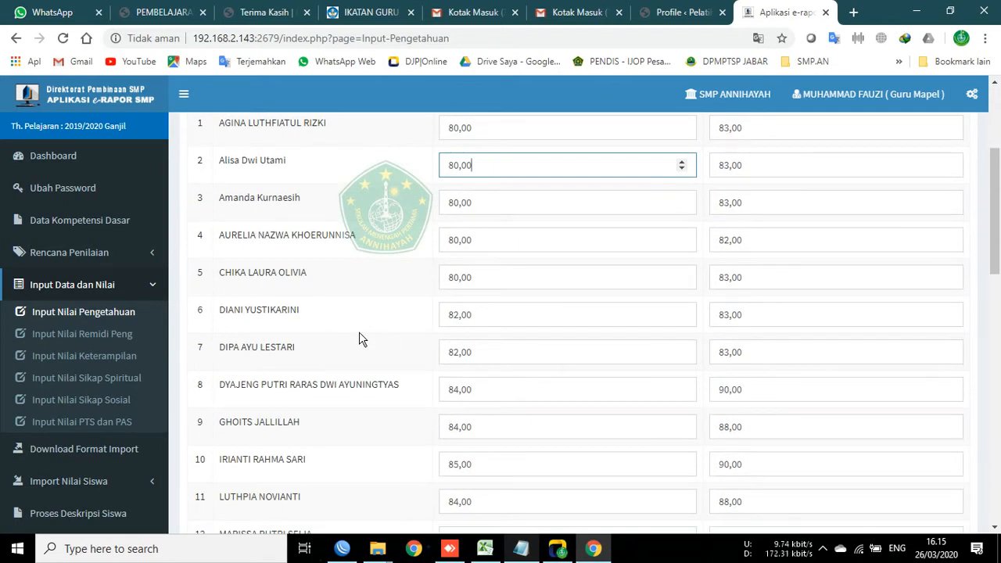
scroll(402, 336, up, 3)
click(512, 340)
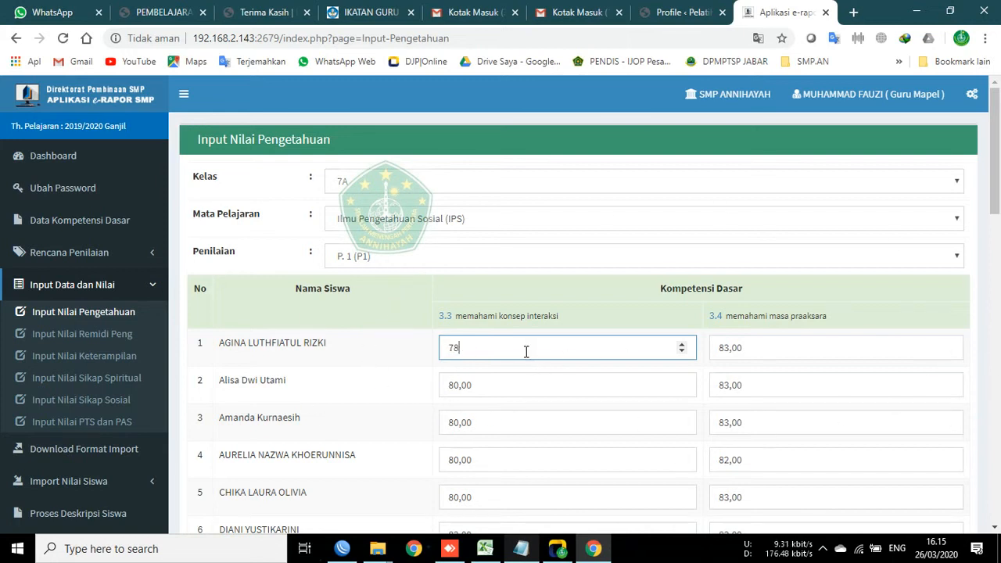
click(348, 364)
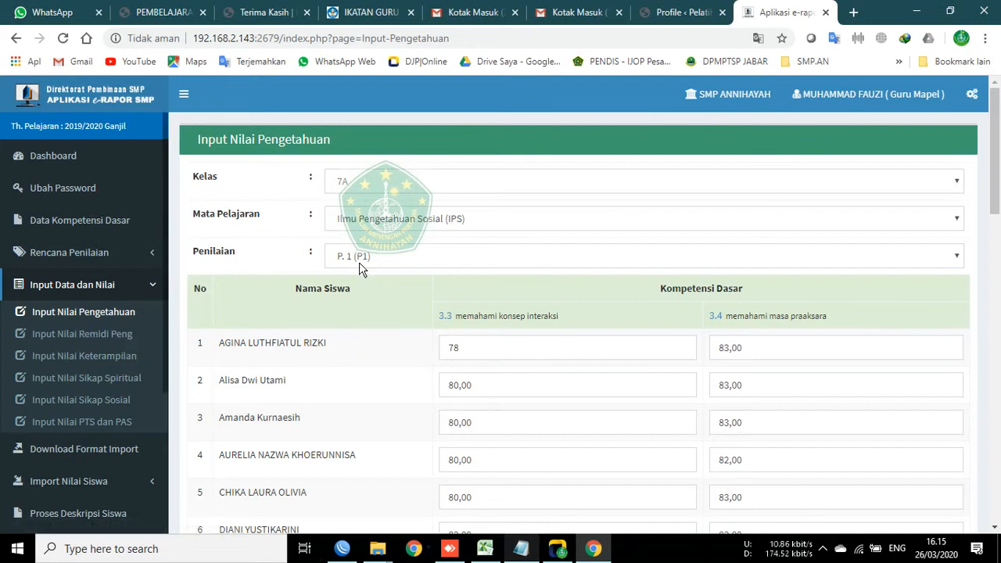
Step: Reload the knowledge-grade page and reselect class 7A, IPS and assessment P. 1 (P1)
click(377, 183)
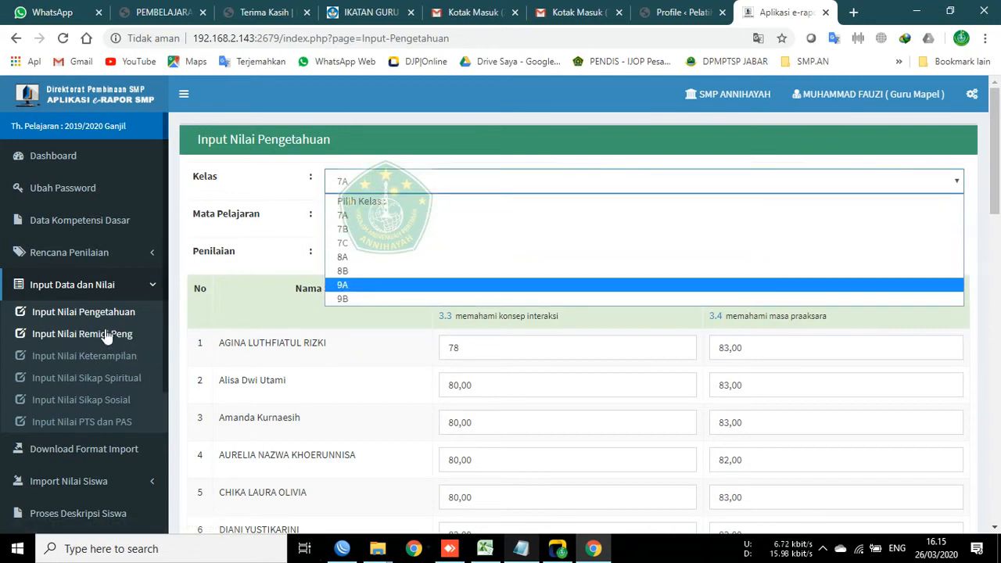
click(67, 321)
click(68, 320)
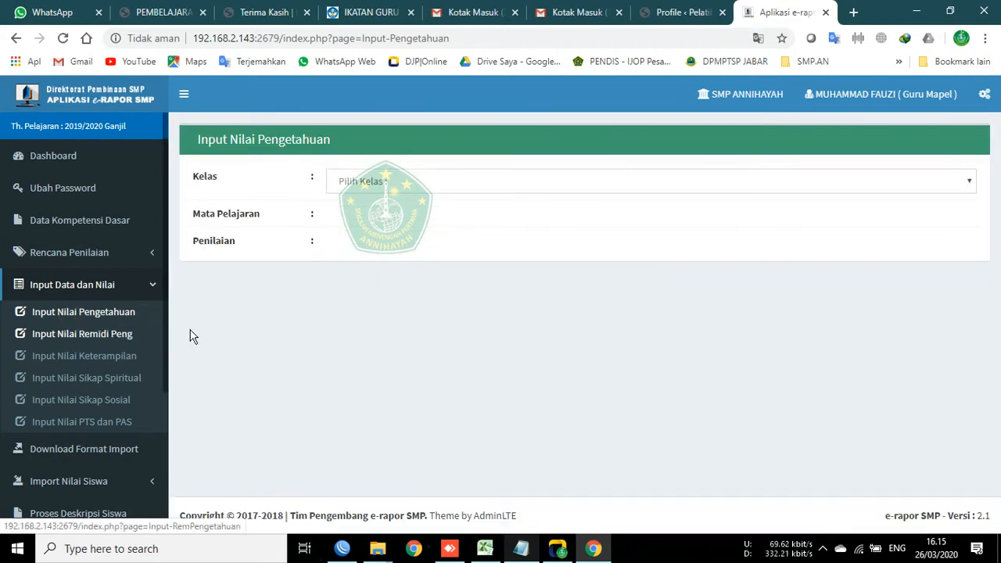
click(347, 181)
click(349, 218)
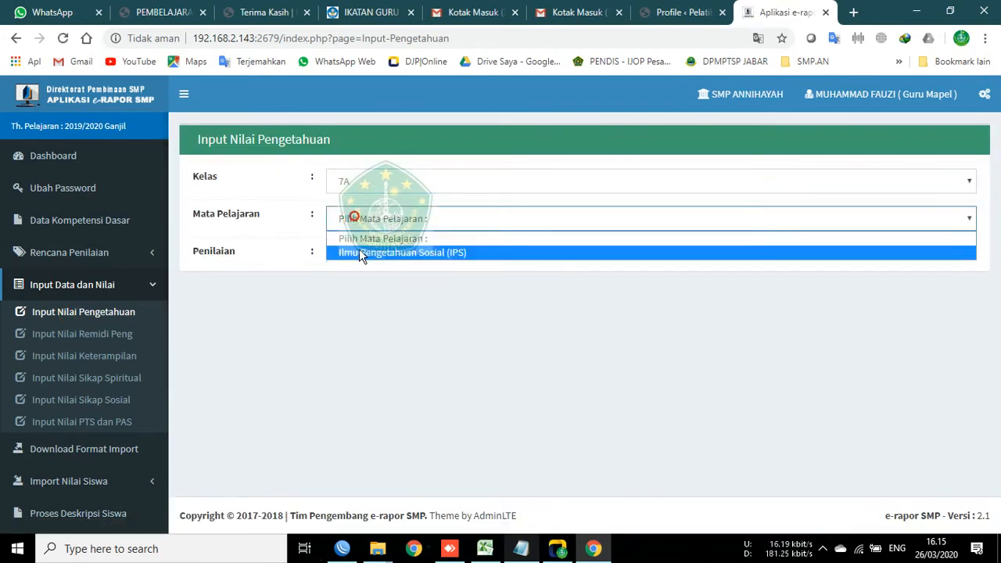
click(359, 249)
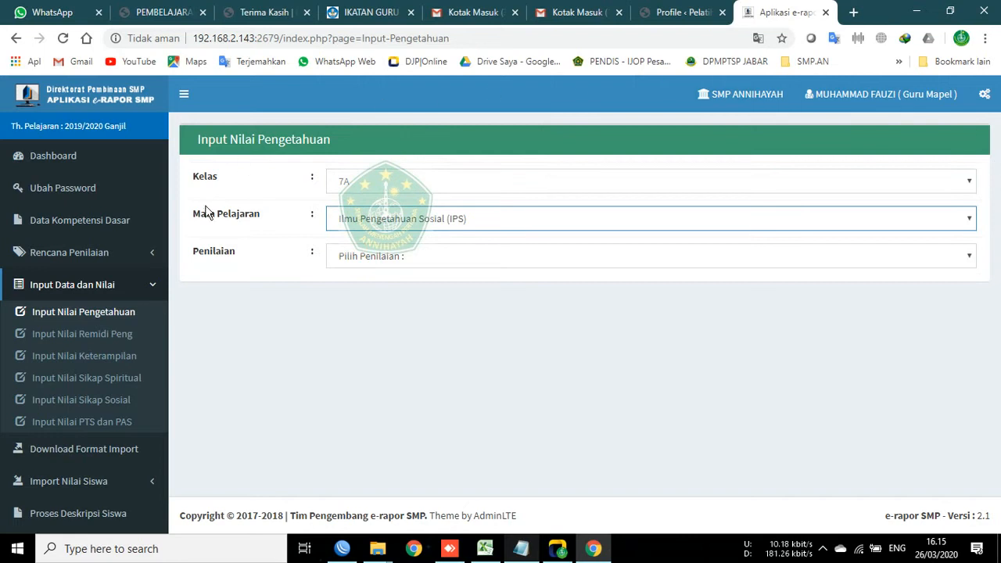
click(394, 257)
click(377, 291)
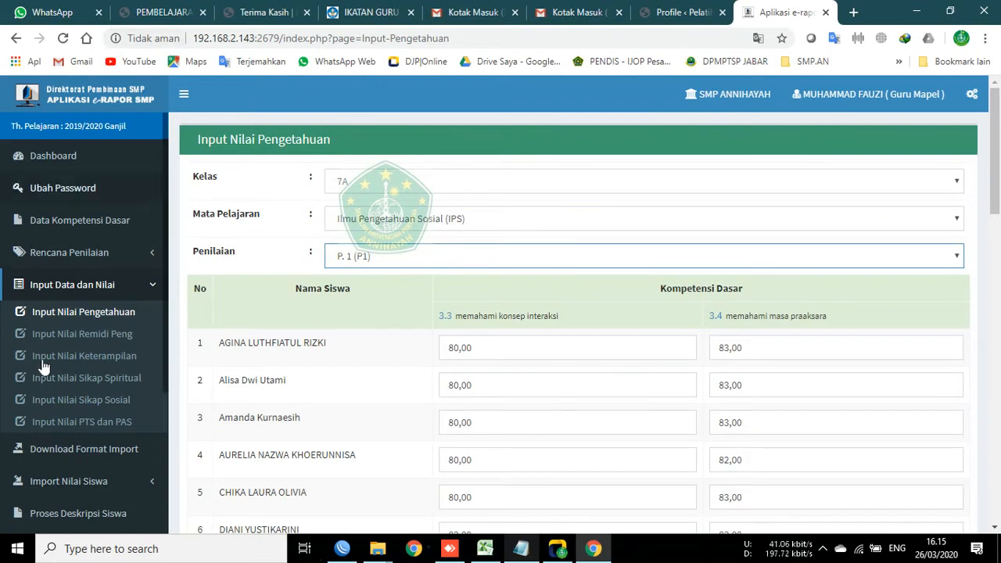
Step: Confirm the first student's 3.3 score is back at 80,00, then collapse the grade input section
scroll(129, 239, down, 2)
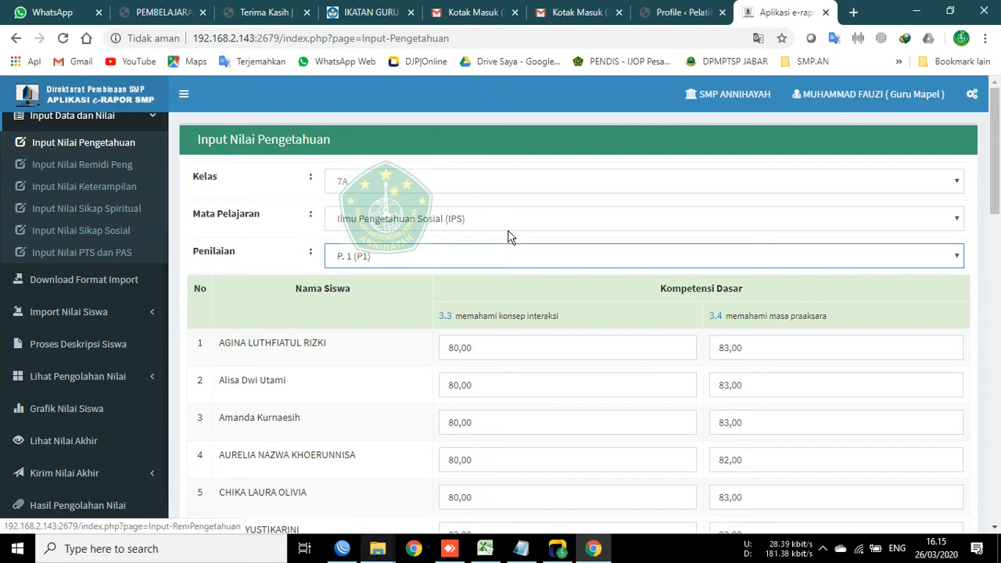
click(518, 344)
scroll(353, 371, down, 3)
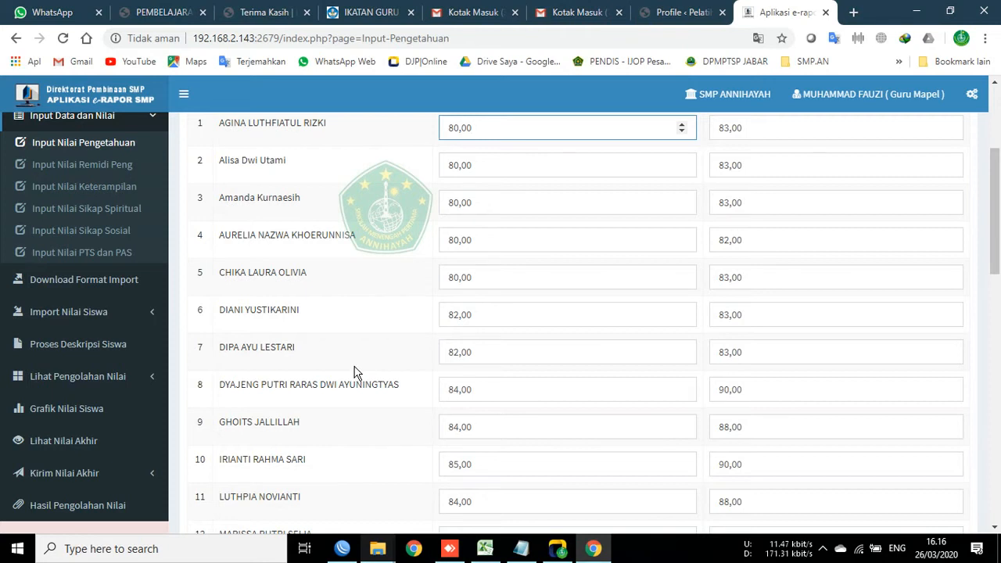
scroll(999, 196, up, 3)
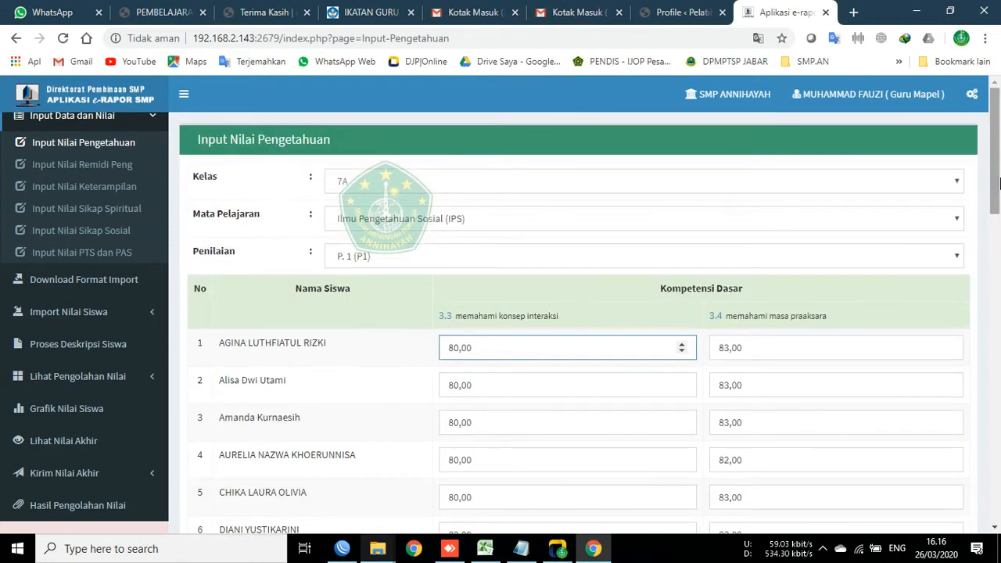
mouse_move(999, 181)
mouse_down()
mouse_move(990, 391)
mouse_move(992, 187)
mouse_move(953, 347)
mouse_move(952, 409)
mouse_move(968, 463)
mouse_move(992, 467)
mouse_move(999, 169)
mouse_up()
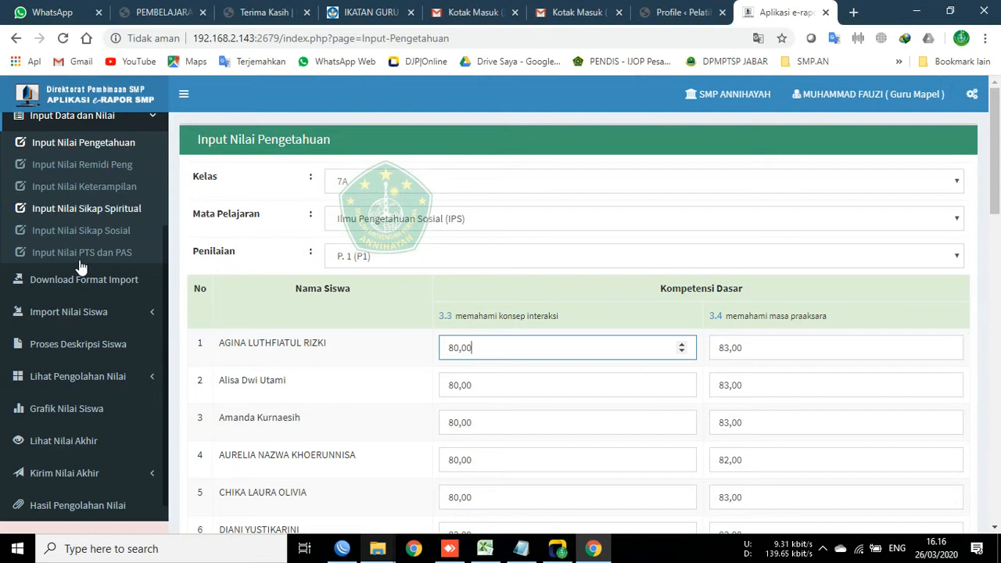
scroll(78, 376, up, 3)
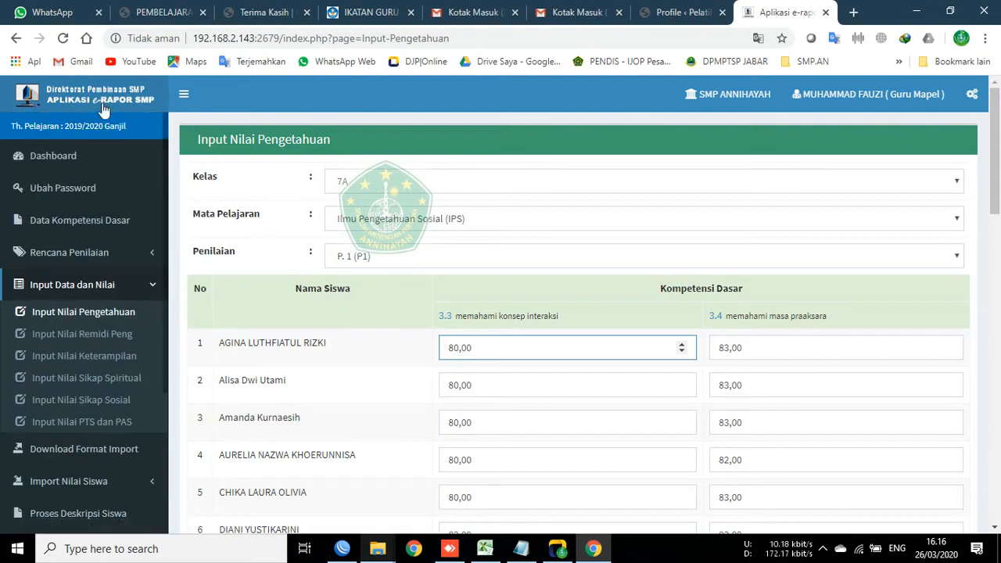
click(69, 289)
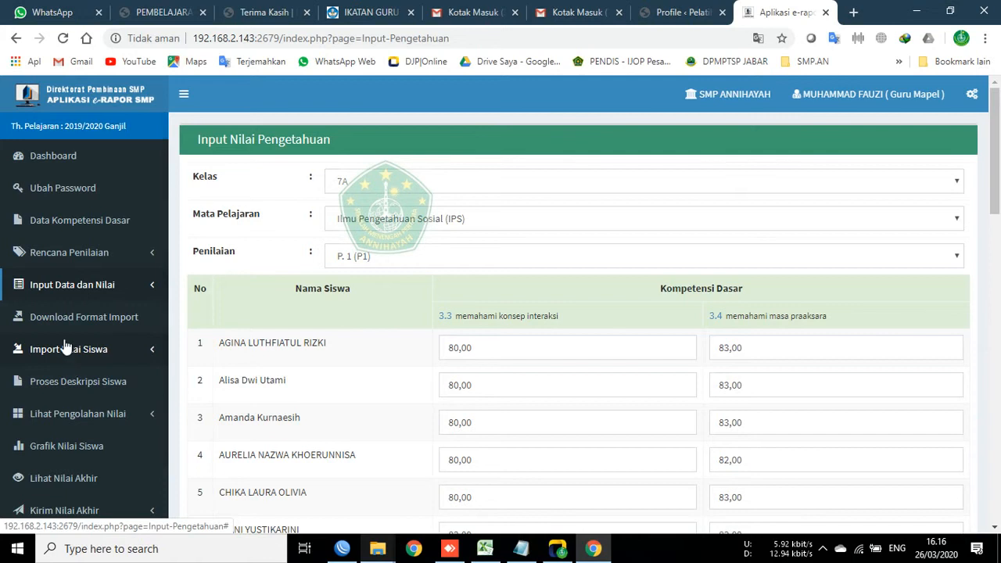
Step: Open the Download Format Import page and mark the first line of its import notice
click(60, 324)
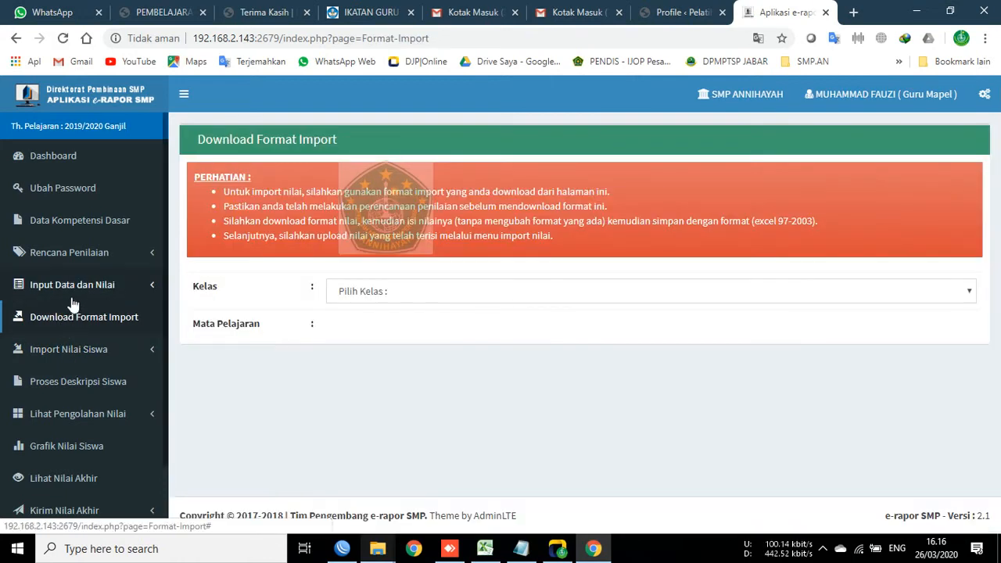
click(62, 286)
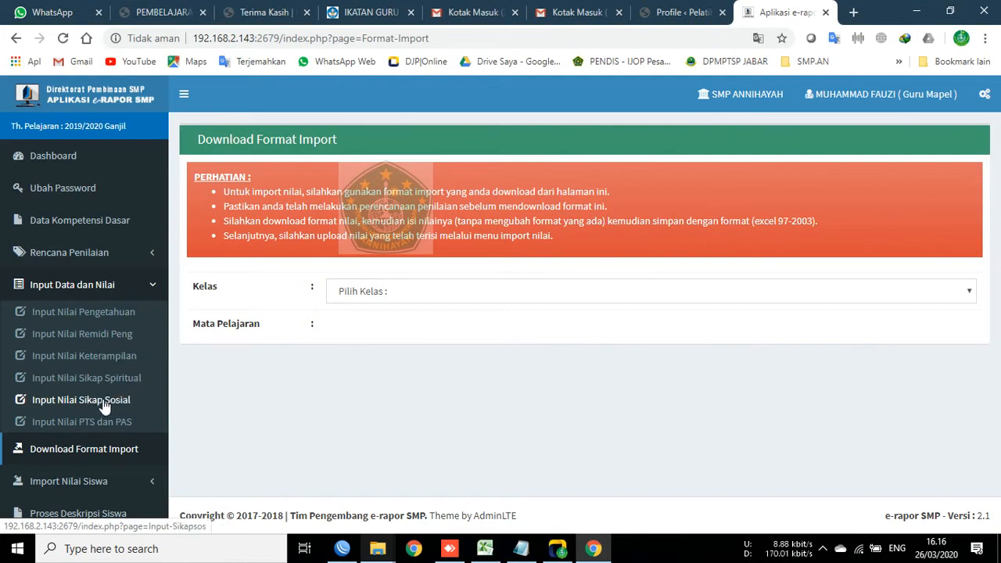
click(72, 284)
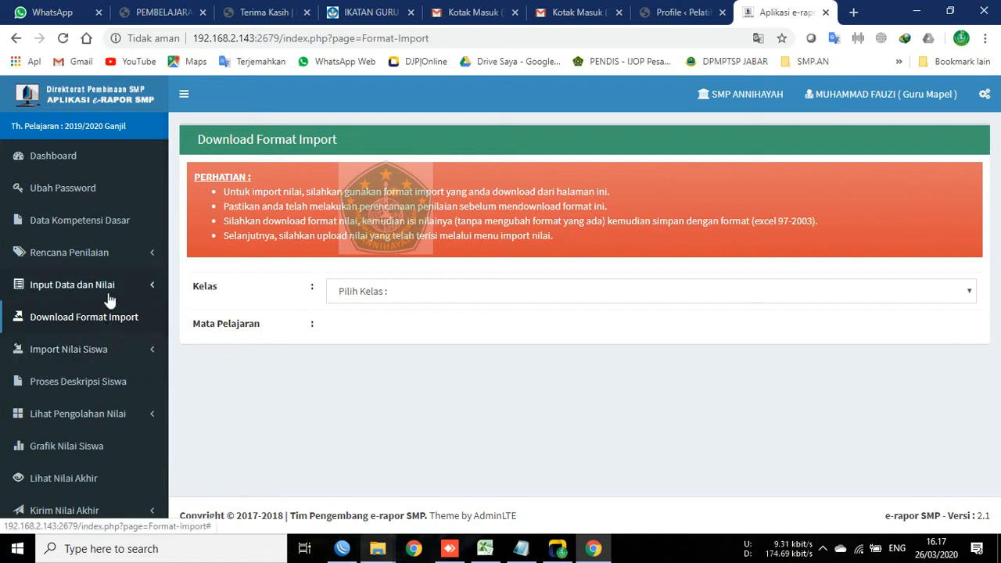
click(66, 322)
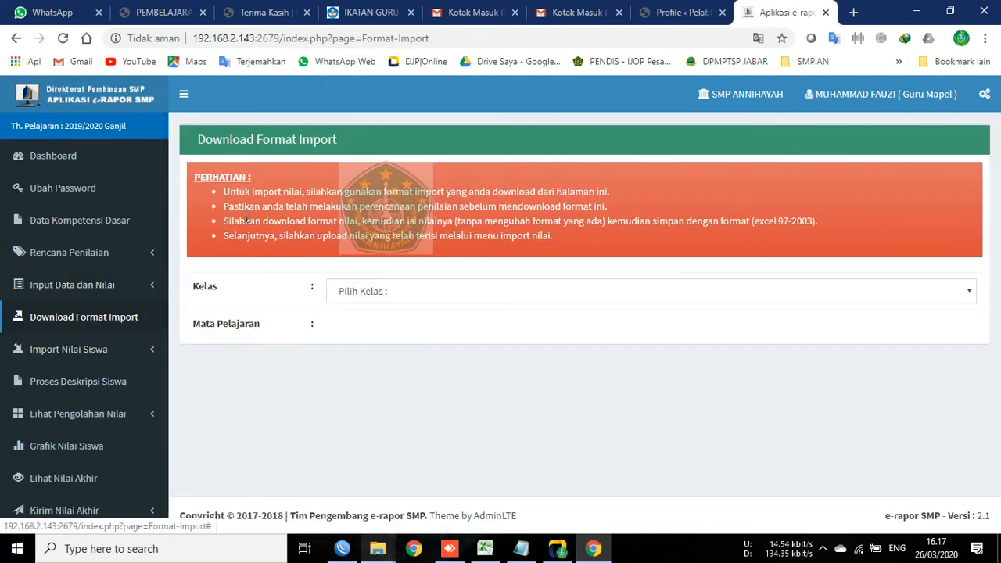
drag(228, 191, 610, 187)
Step: Choose class 7A and subject Ilmu Pengetahuan Sosial (IPS) on the Download Format Import page
click(969, 291)
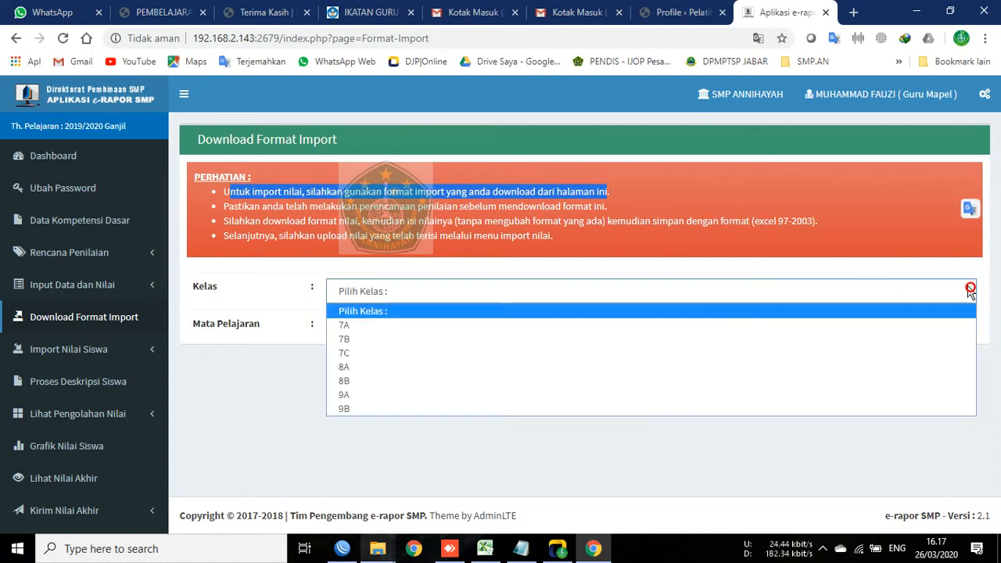
click(364, 326)
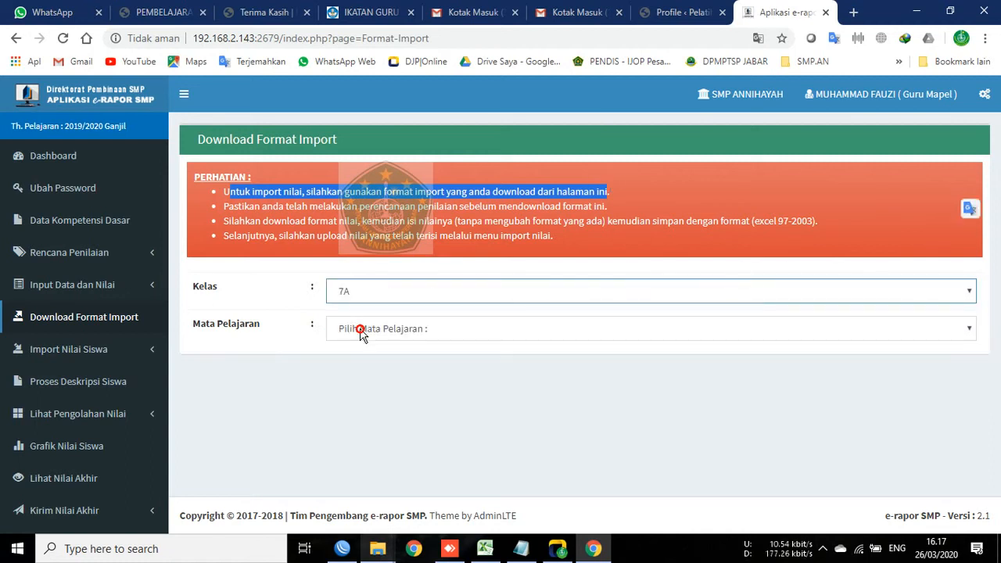
click(360, 329)
click(430, 362)
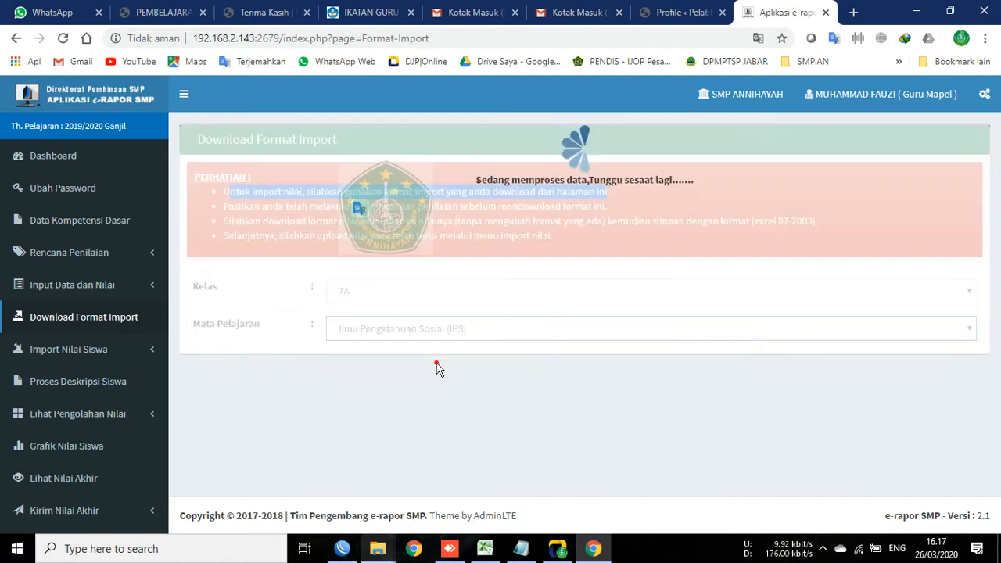
click(468, 271)
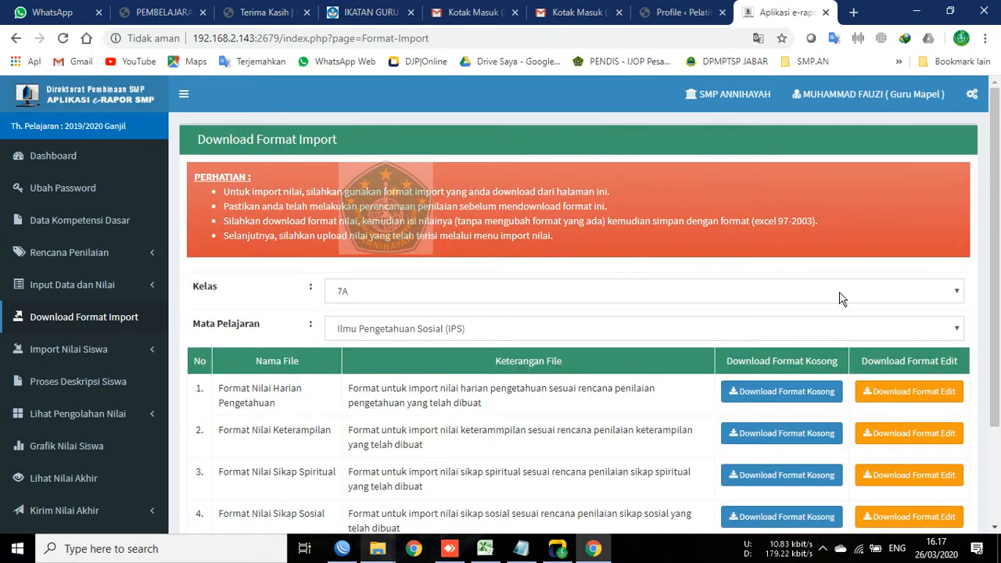
Step: Scroll through the five format files and download the 7A editable knowledge daily-grade format
scroll(829, 293, down, 2)
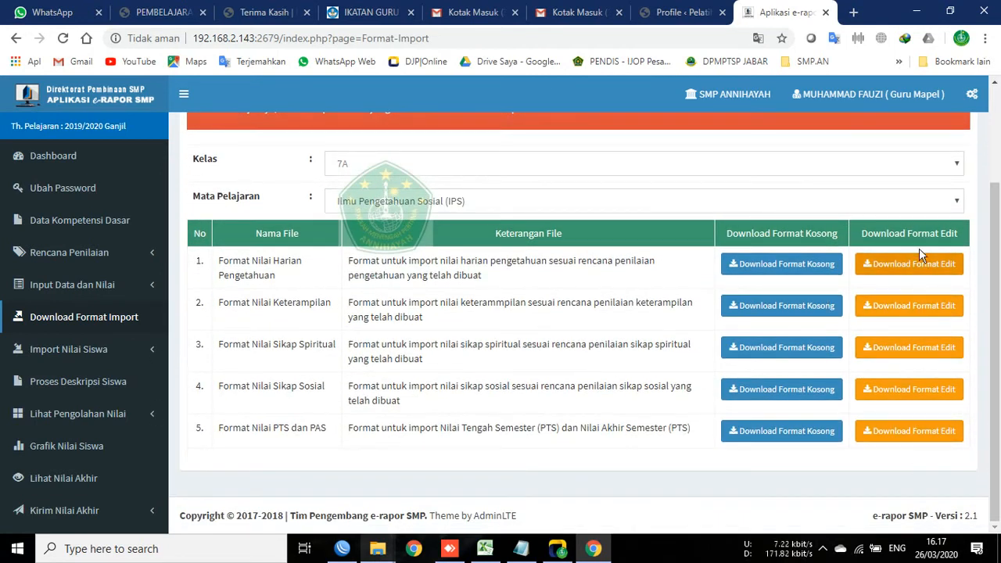
scroll(782, 250, up, 1)
scroll(783, 254, down, 1)
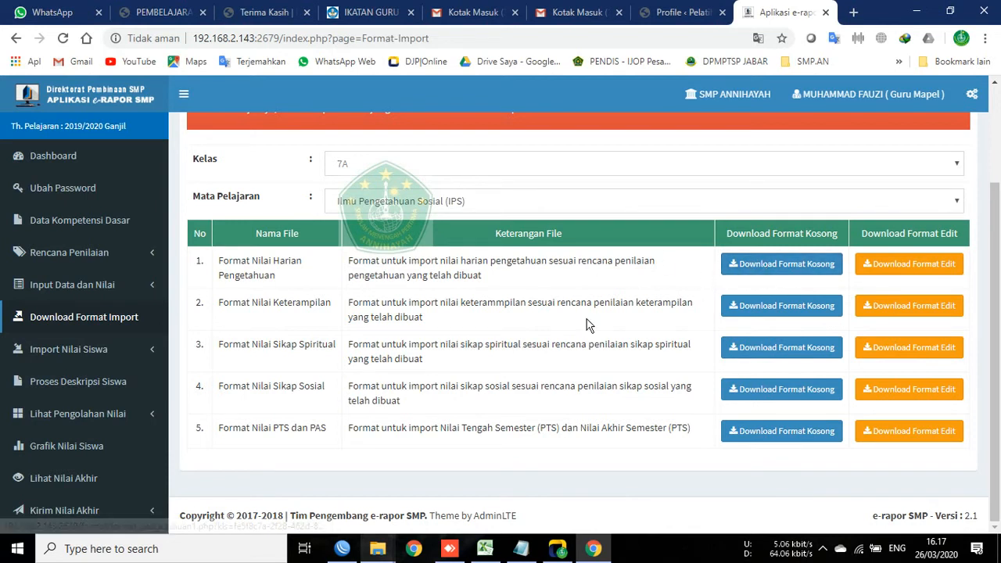
scroll(644, 316, up, 1)
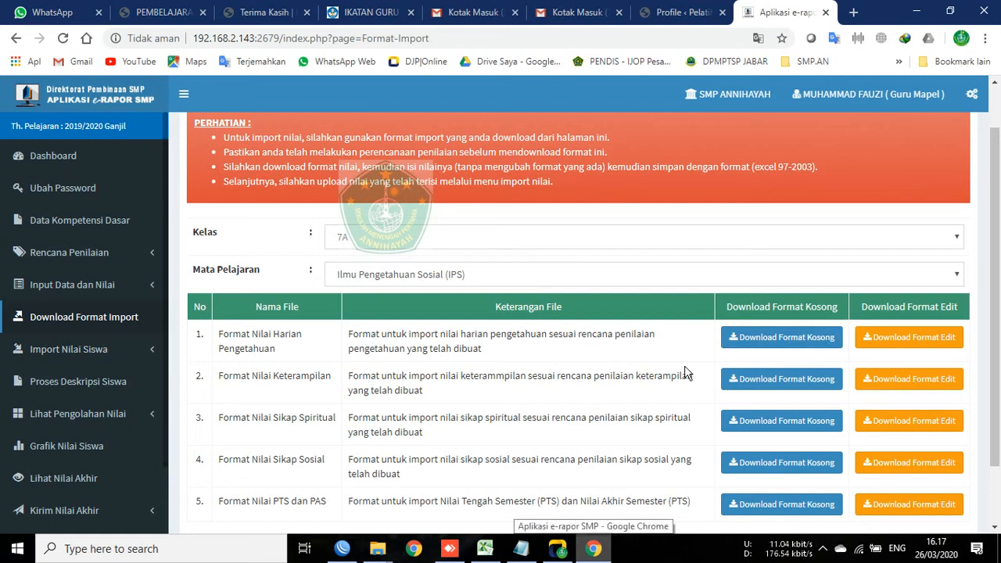
scroll(673, 374, down, 1)
scroll(702, 421, up, 2)
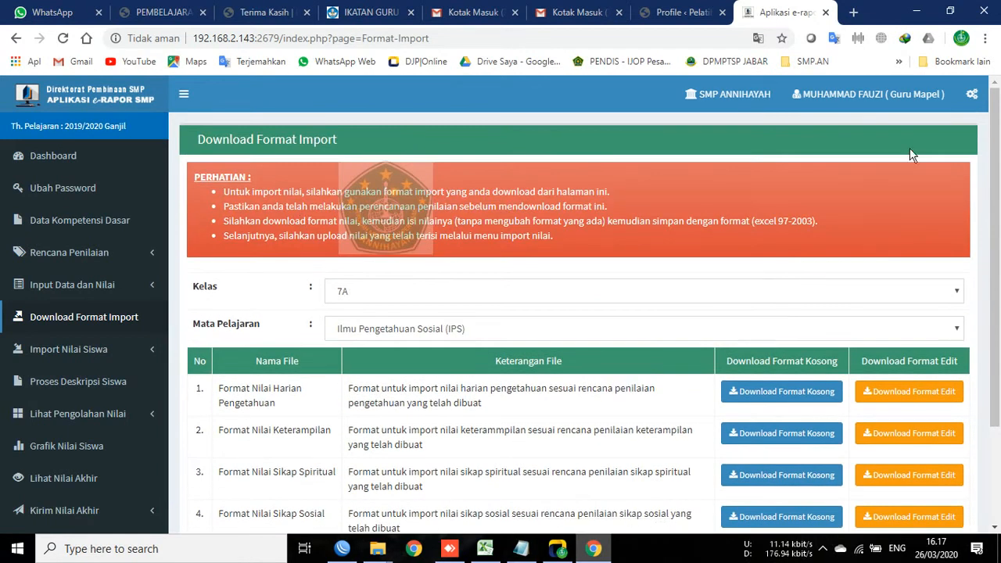
scroll(612, 421, down, 2)
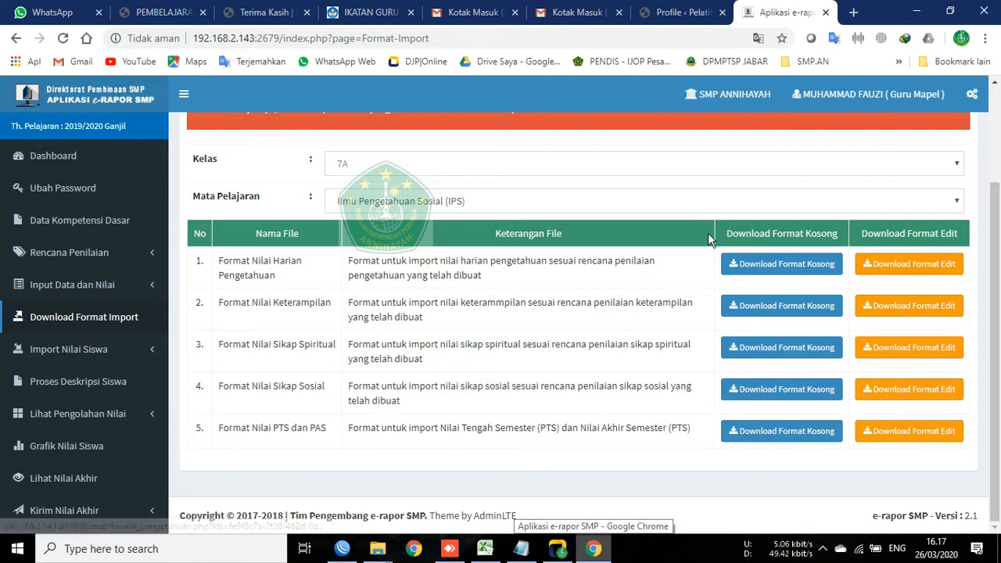
click(892, 265)
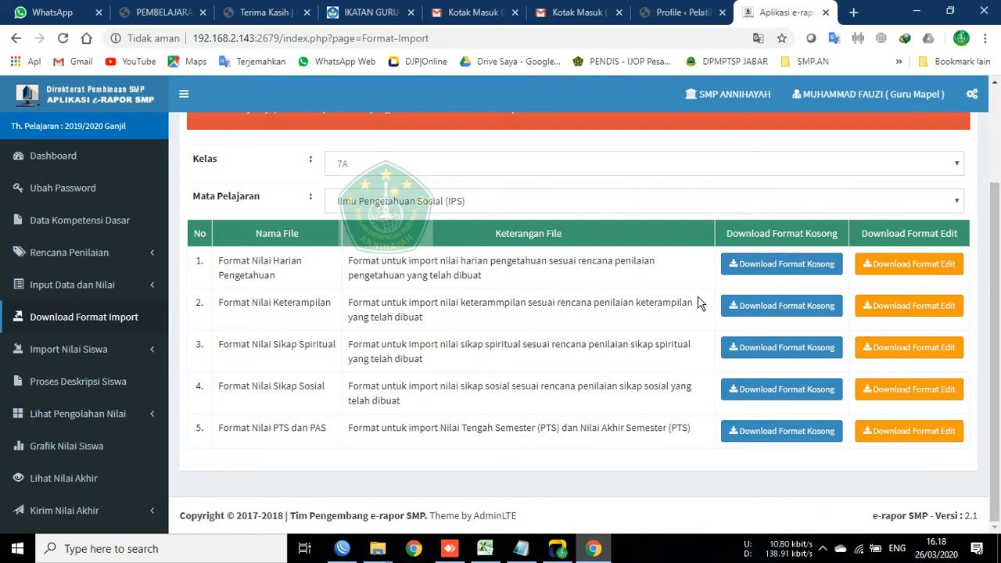
scroll(675, 305, up, 2)
Step: Switch to class 8A with IPS and download its editable knowledge daily-grade format
click(378, 241)
click(372, 299)
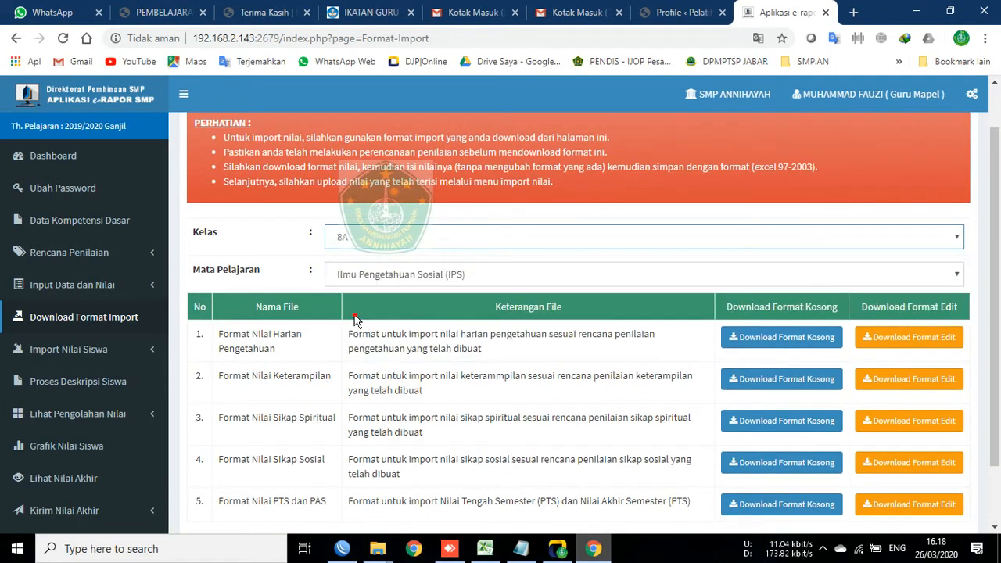
scroll(682, 284, down, 2)
click(543, 200)
click(519, 233)
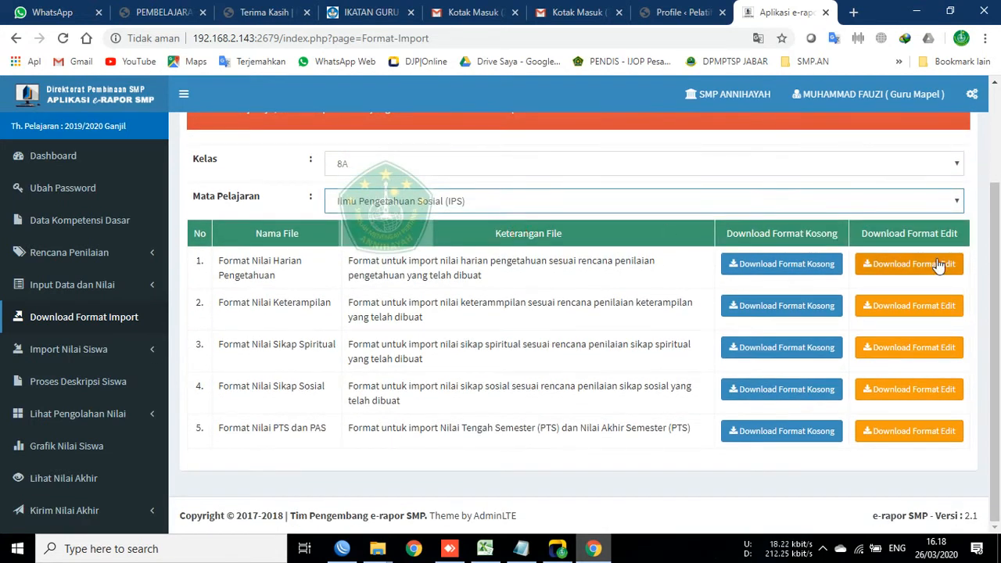
click(930, 266)
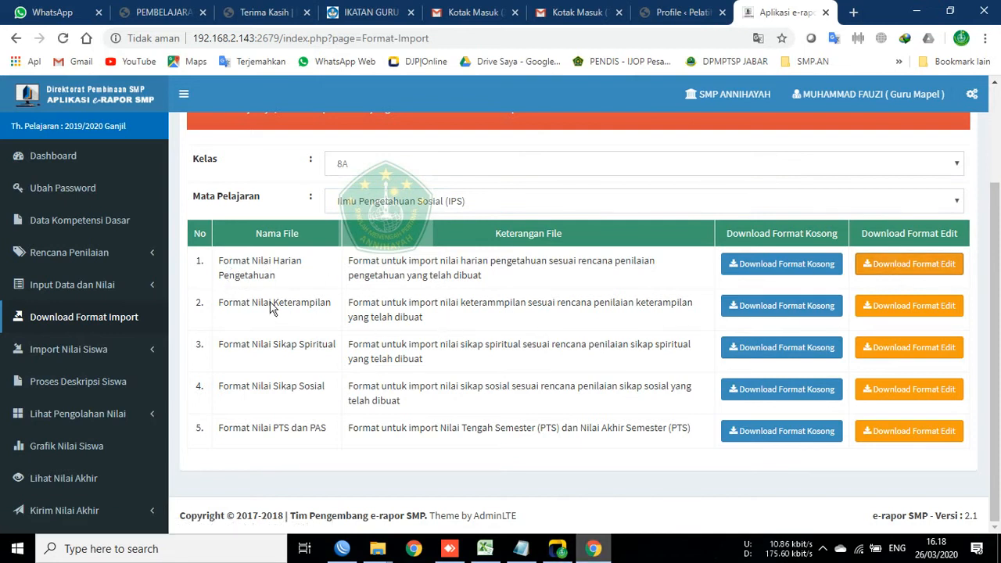
click(234, 275)
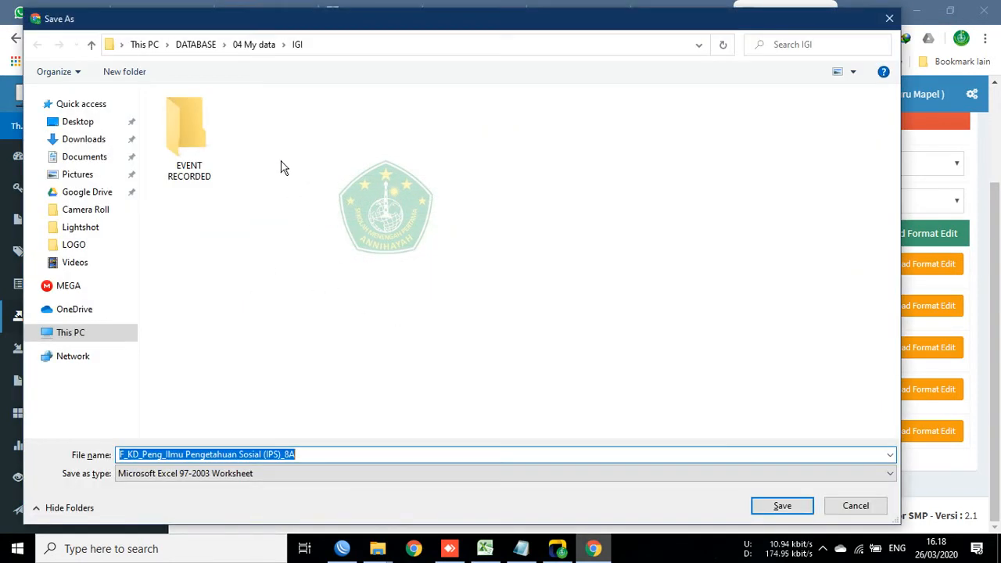
Step: Browse from the DATABASE drive through 01 SMP and e-Rapor to BLANKO NILAI E-RAPOR KOSONGAN
click(70, 337)
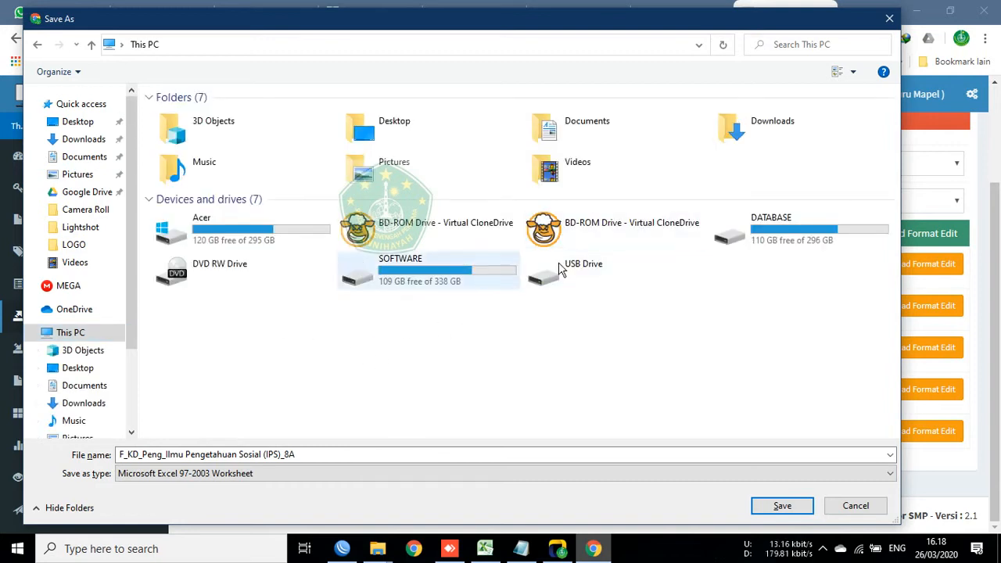
double_click(812, 223)
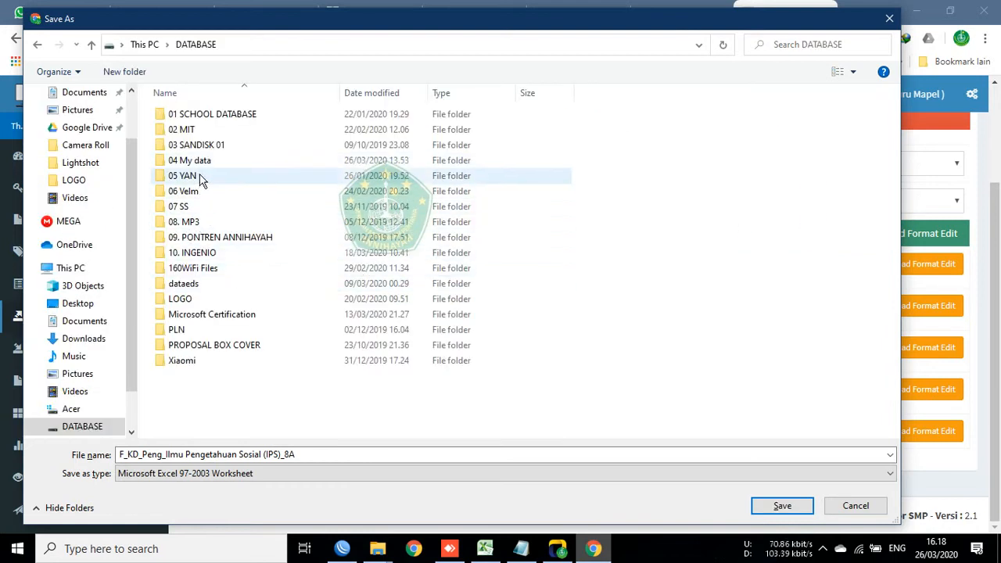
double_click(207, 114)
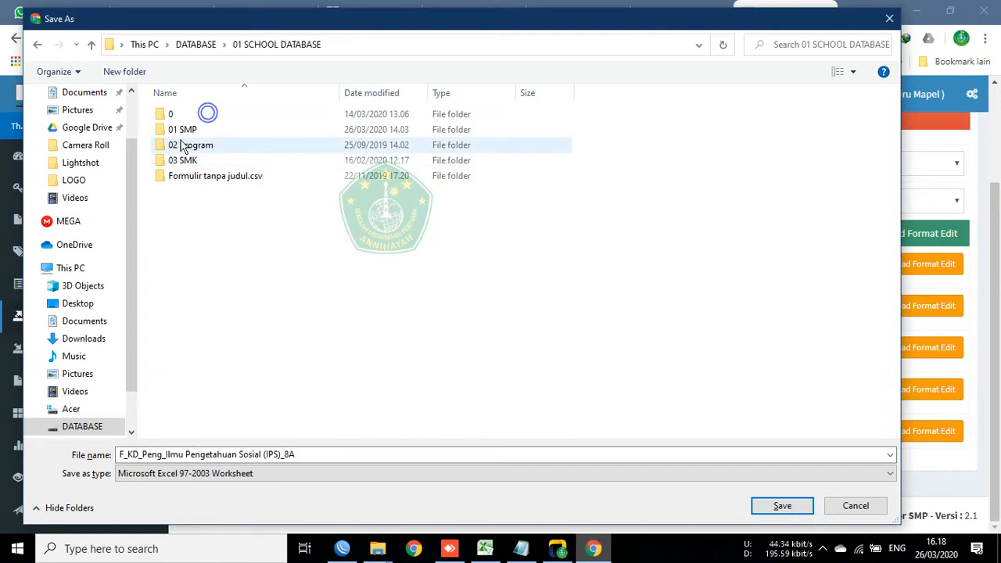
click(182, 130)
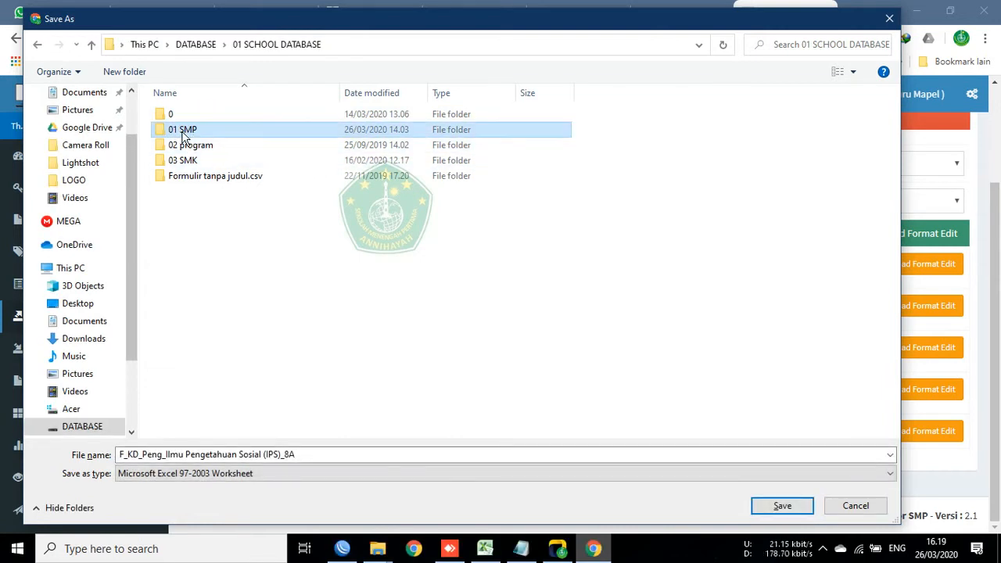
click(373, 280)
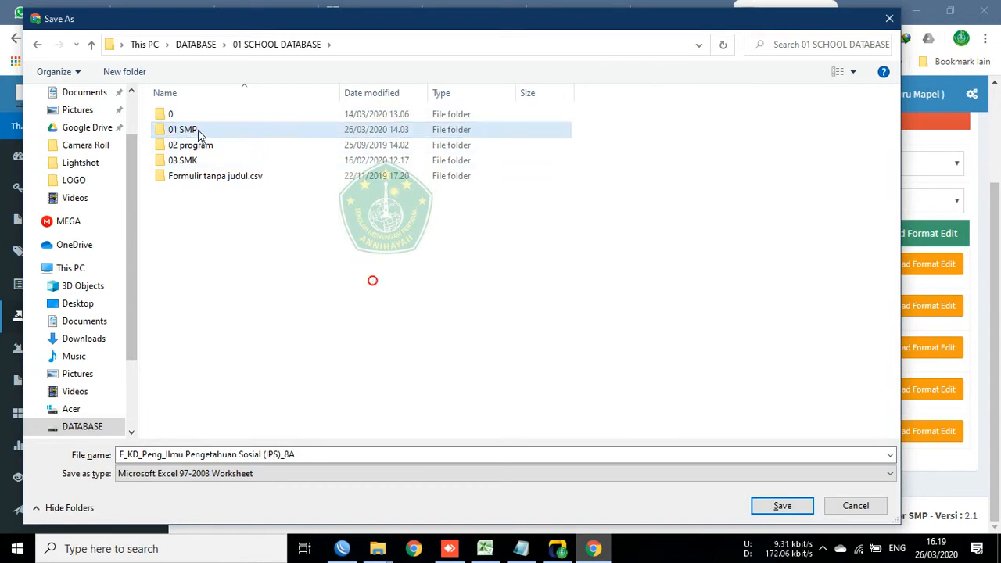
double_click(189, 129)
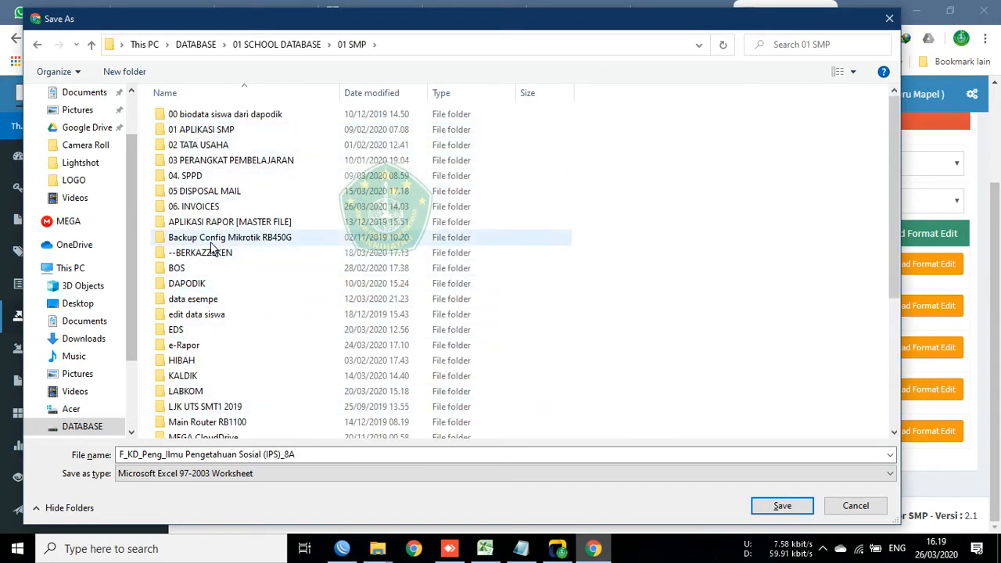
click(191, 351)
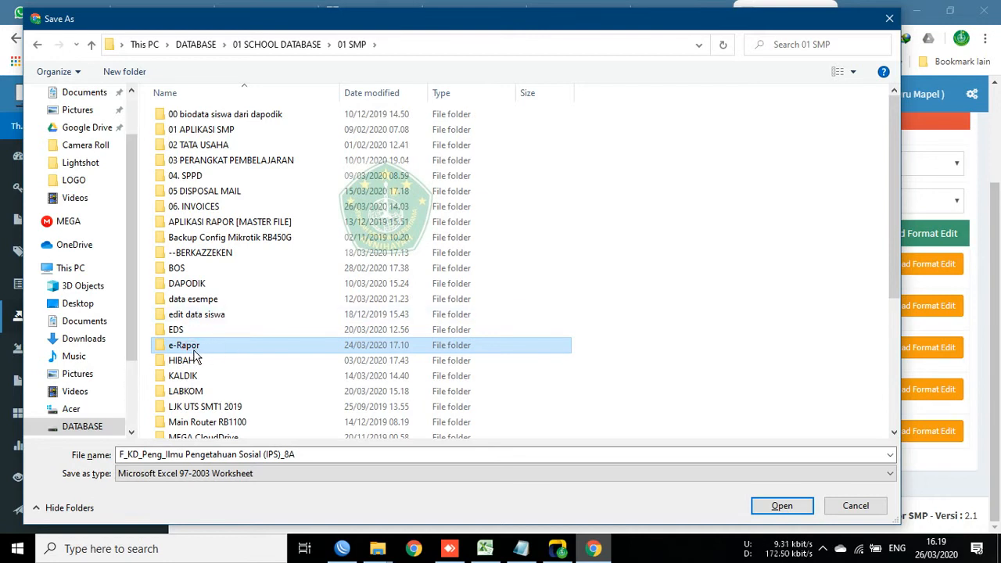
click(188, 310)
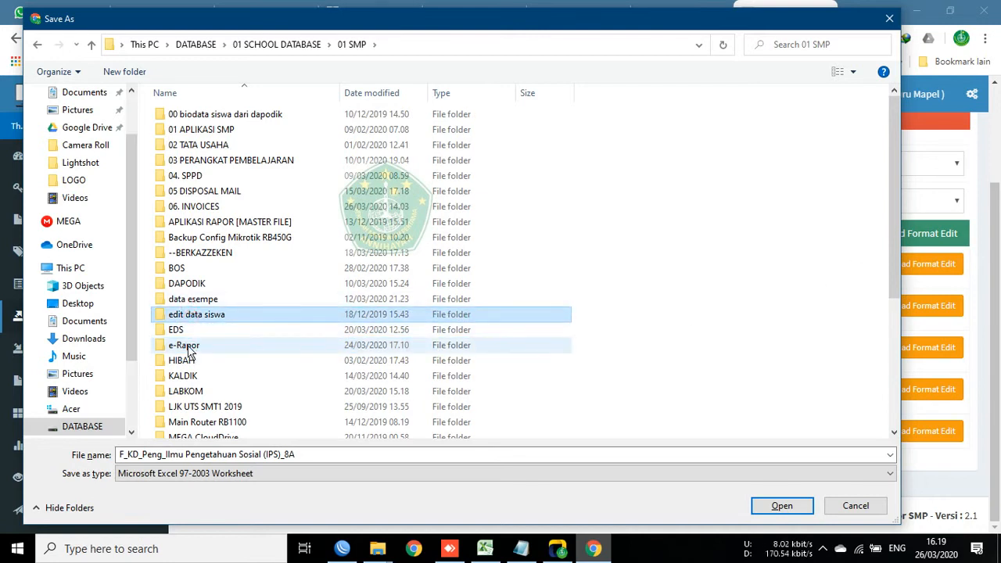
click(188, 347)
double_click(187, 349)
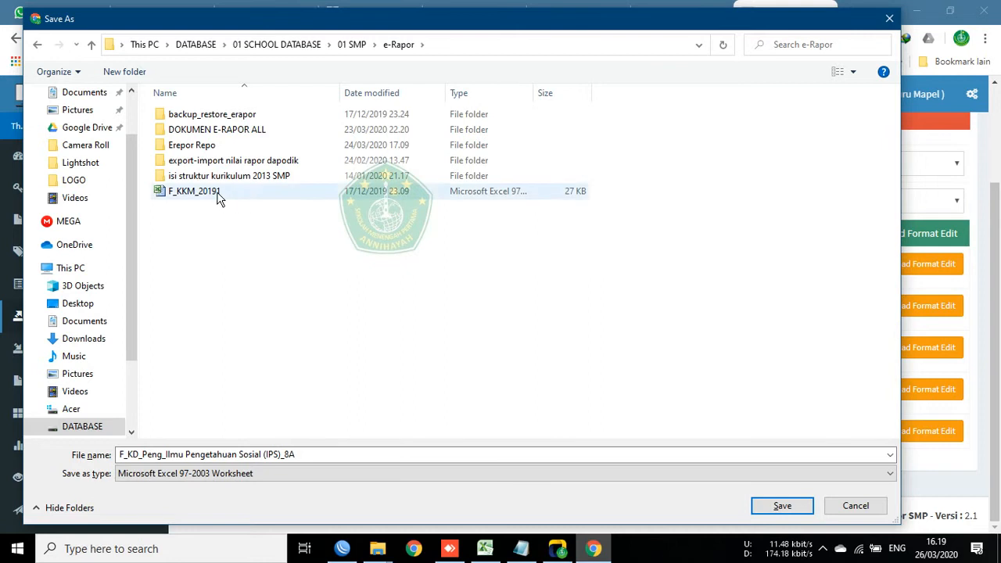
double_click(210, 132)
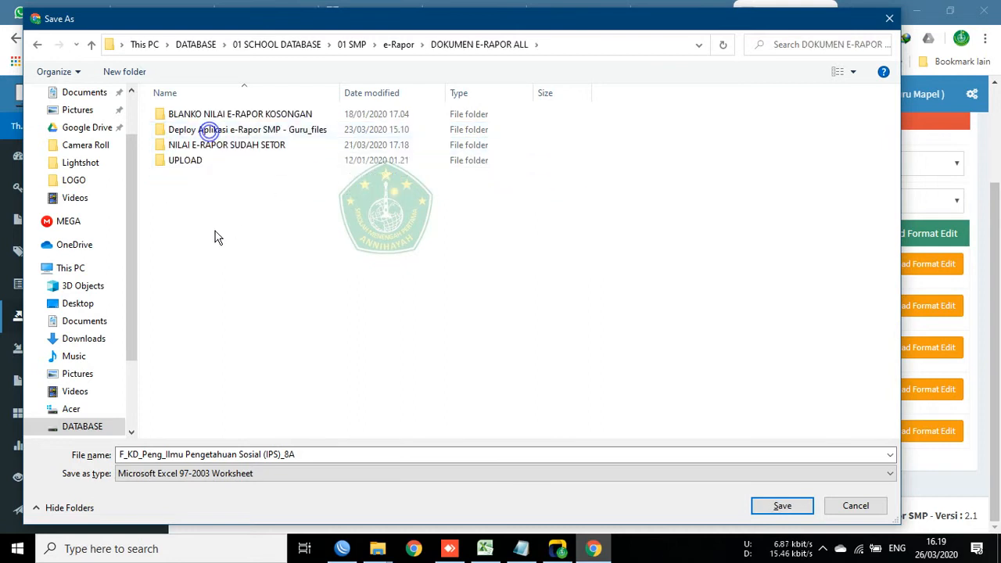
click(207, 213)
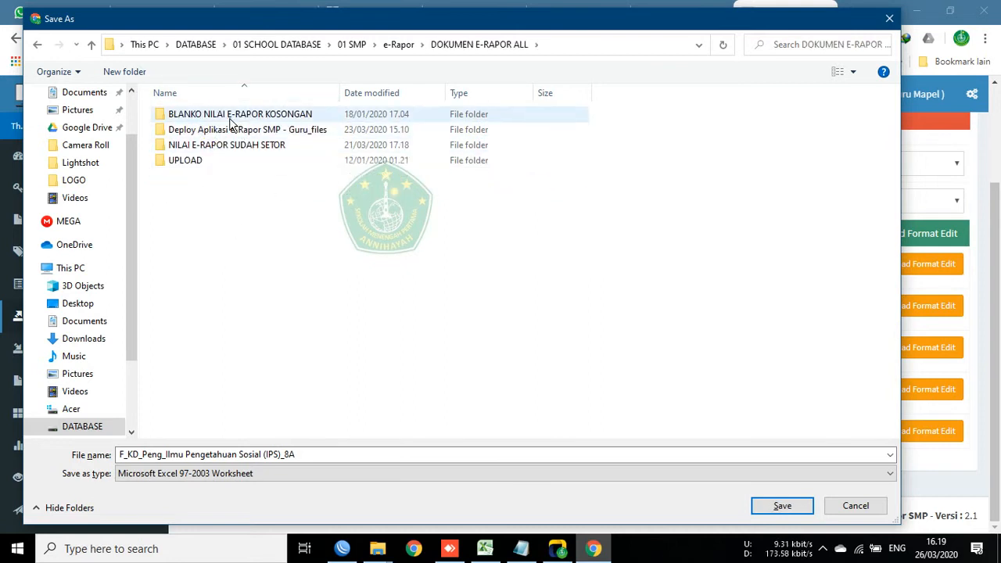
double_click(226, 117)
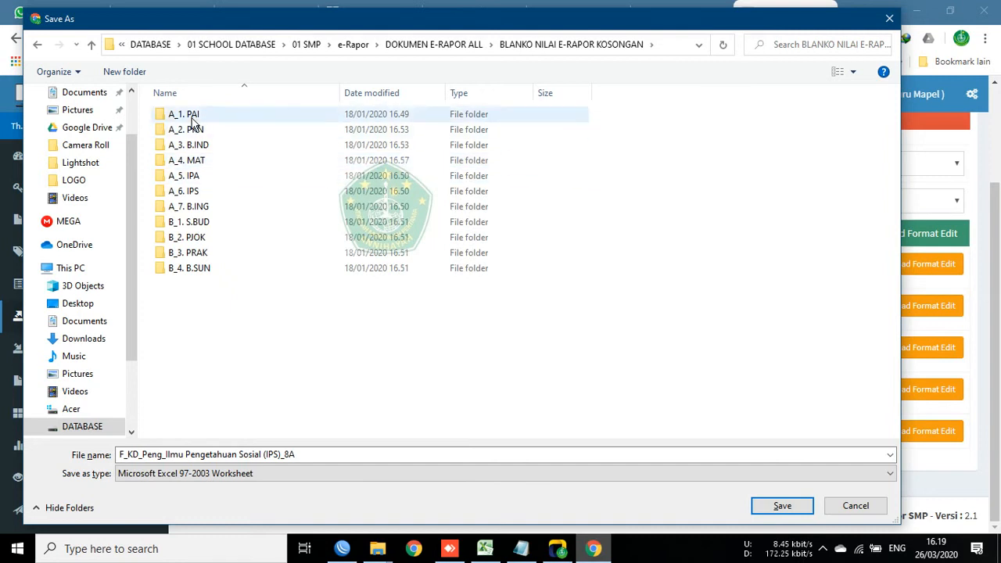
Step: Open the A_6. IPS subject folder inside BLANKO NILAI E-RAPOR KOSONGAN
click(192, 194)
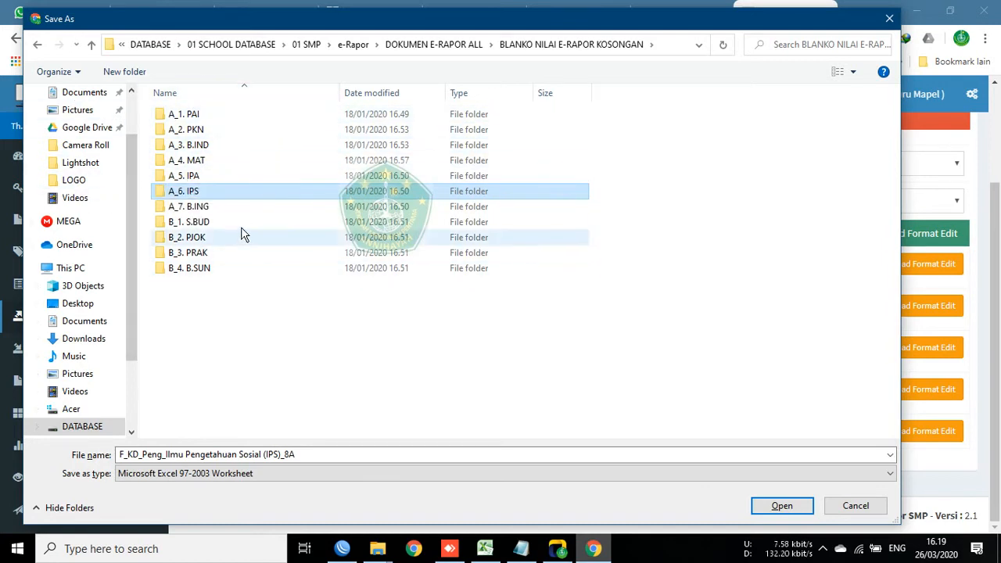
double_click(191, 194)
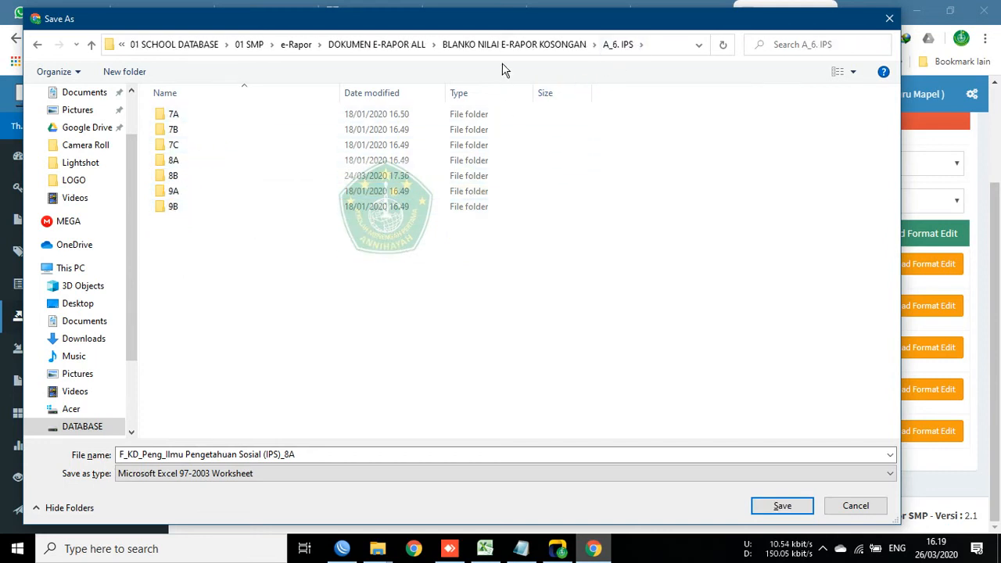
click(532, 45)
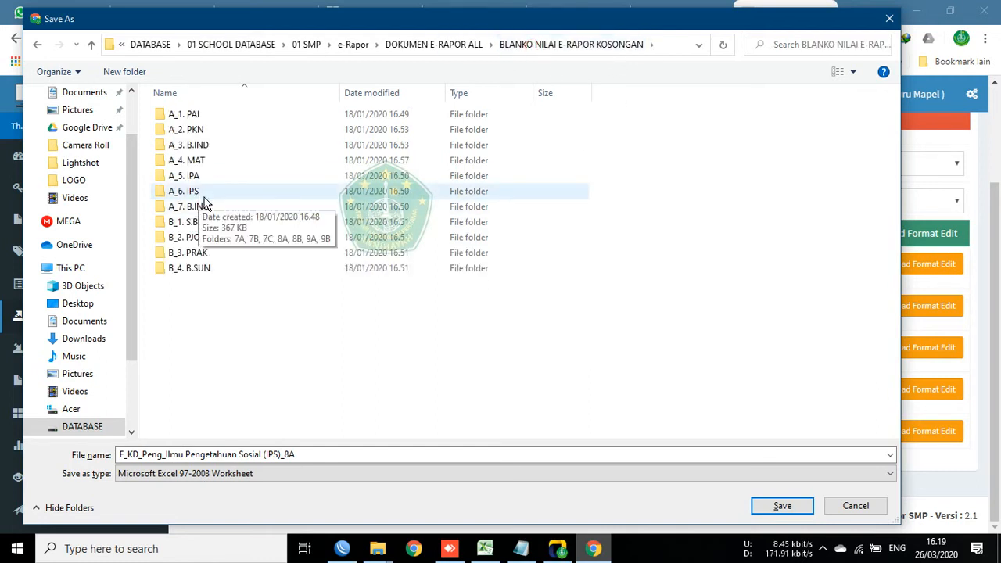
click(823, 549)
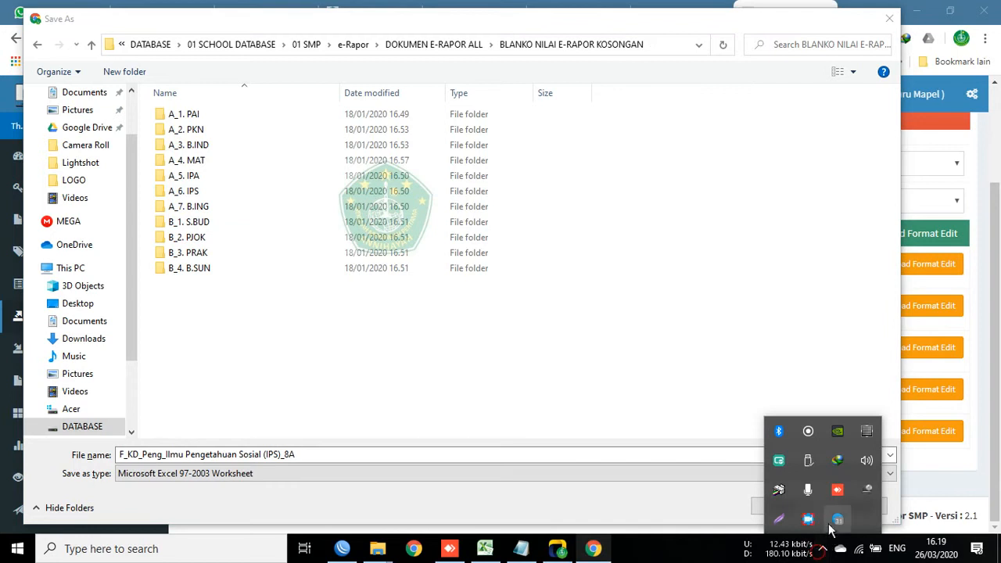
right_click(809, 519)
click(842, 457)
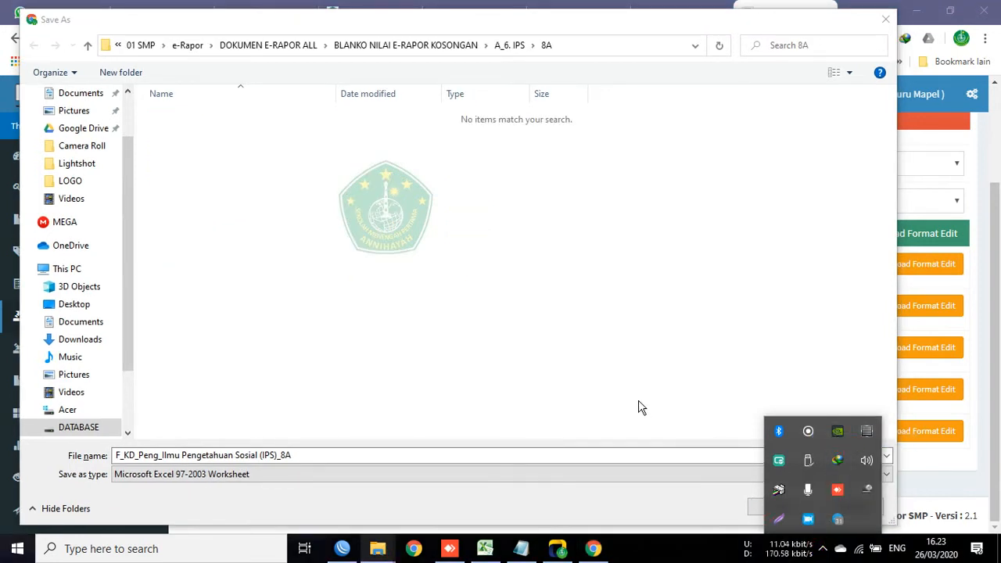
click(642, 408)
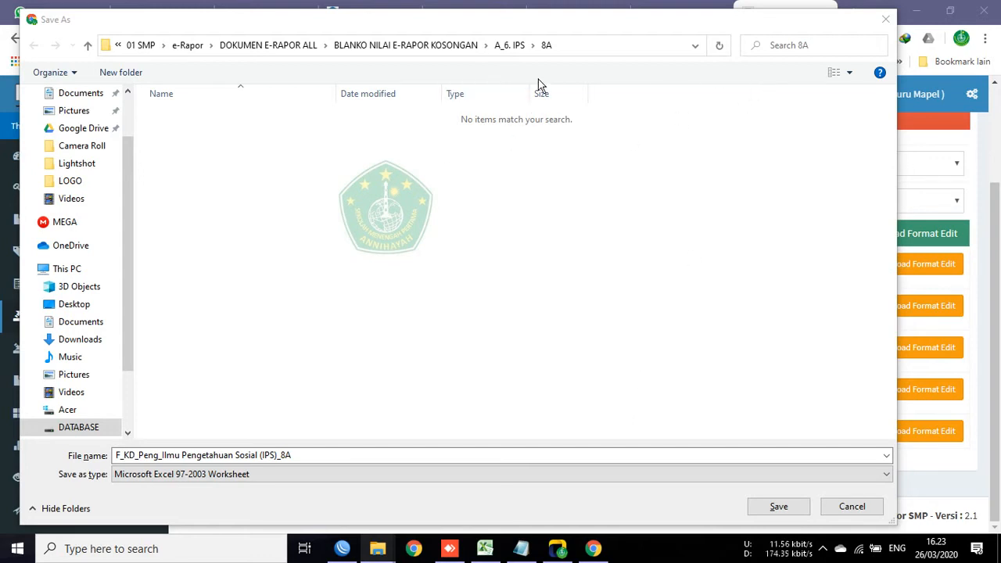
click(512, 47)
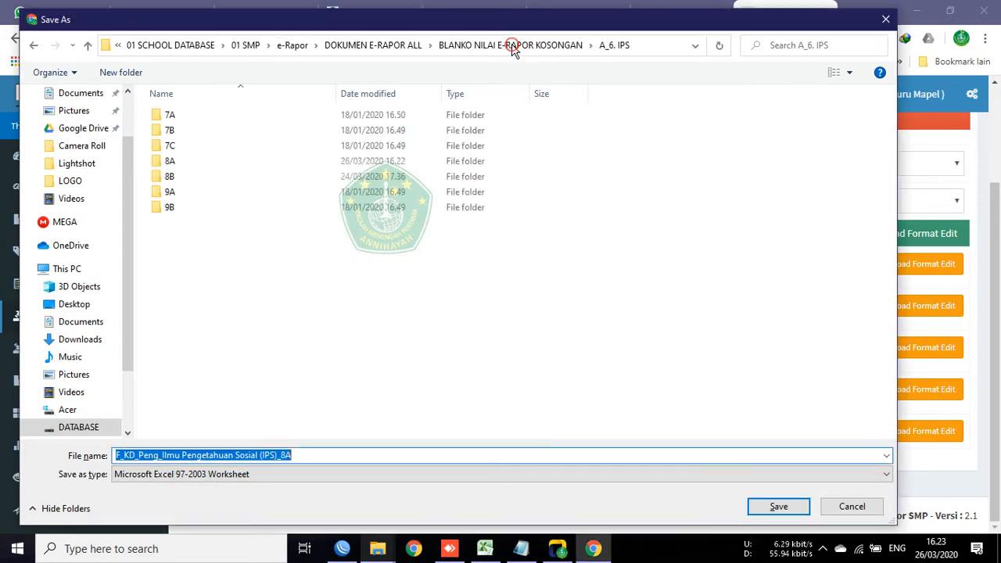
click(520, 45)
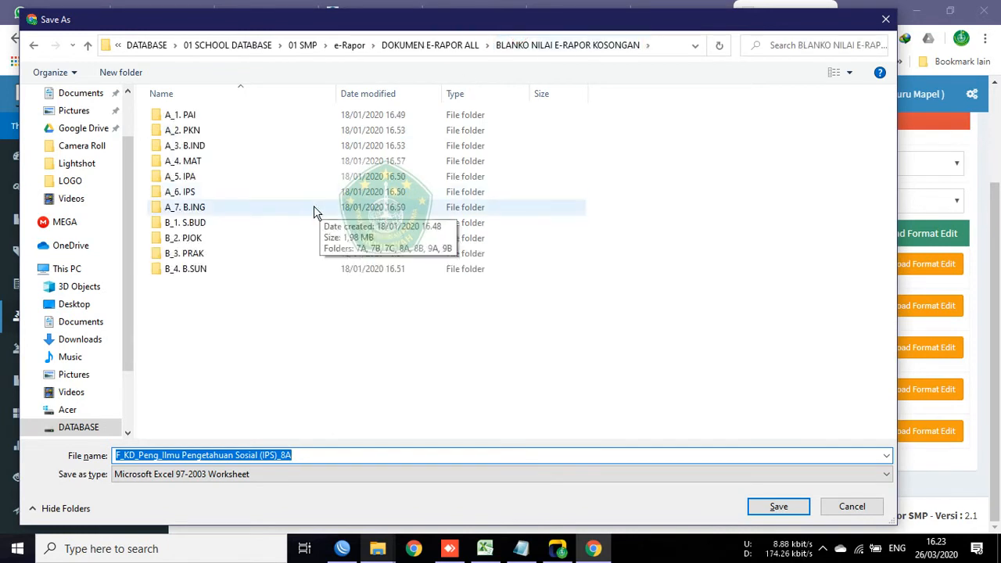
click(186, 194)
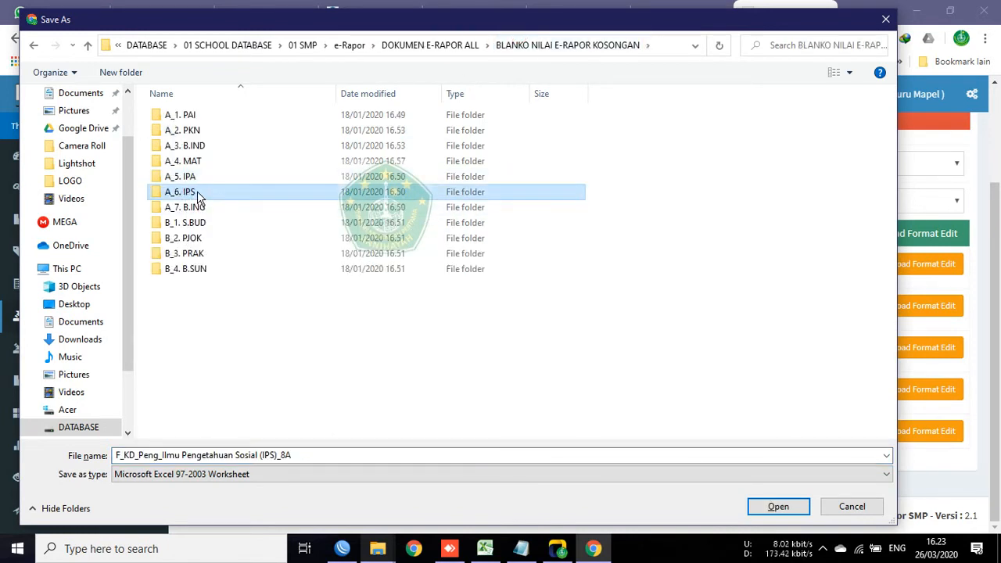
double_click(197, 191)
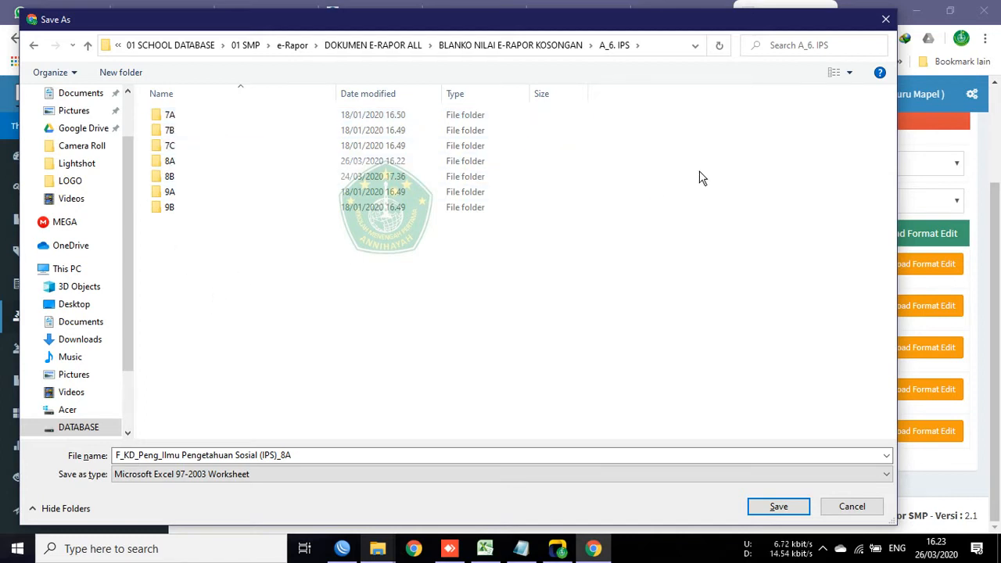
Step: Save F_KD_Peng_Ilmu Pengetahuan Sosial (IPS)_8A into the 8A class folder
drag(640, 26, 622, 30)
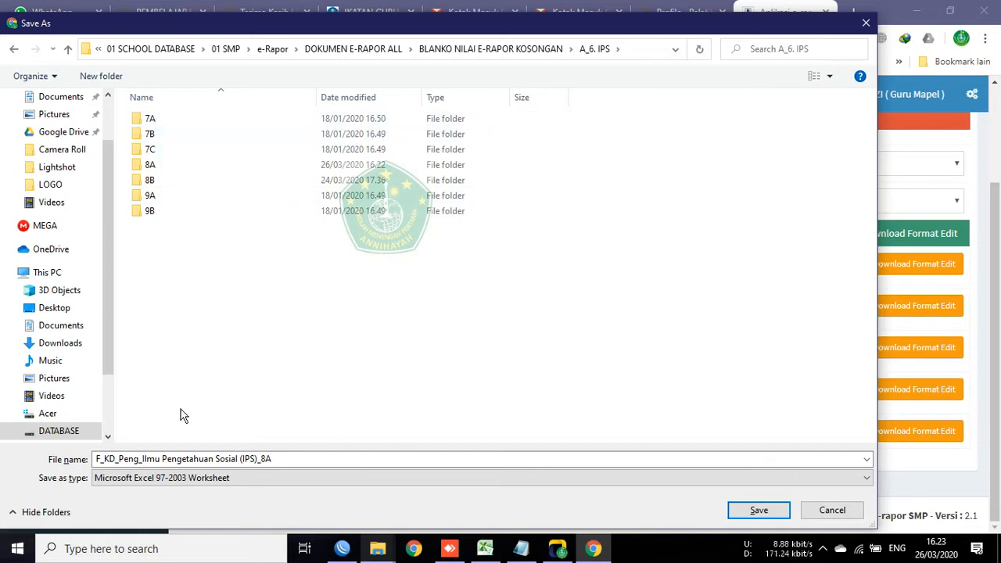
click(277, 460)
click(287, 459)
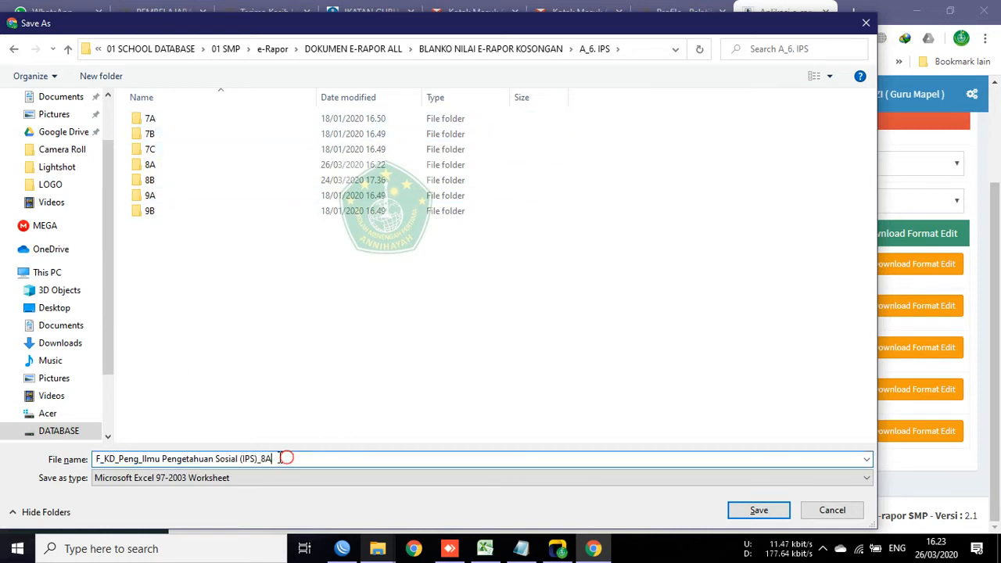
drag(279, 459, 92, 460)
click(169, 457)
double_click(149, 165)
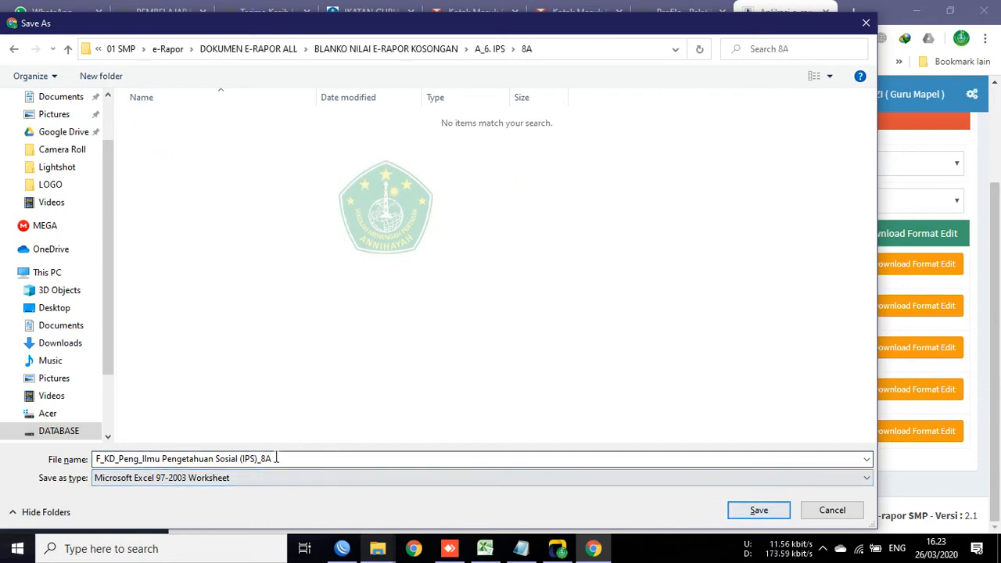
click(751, 512)
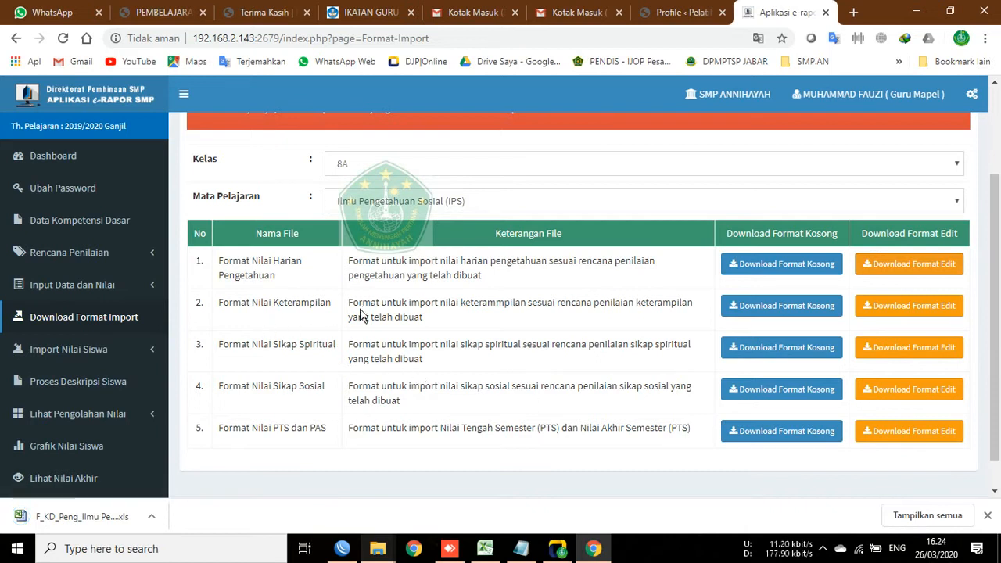
Step: Download and save the 8A IPS skills and spiritual attitude grade formats into 8A
click(891, 306)
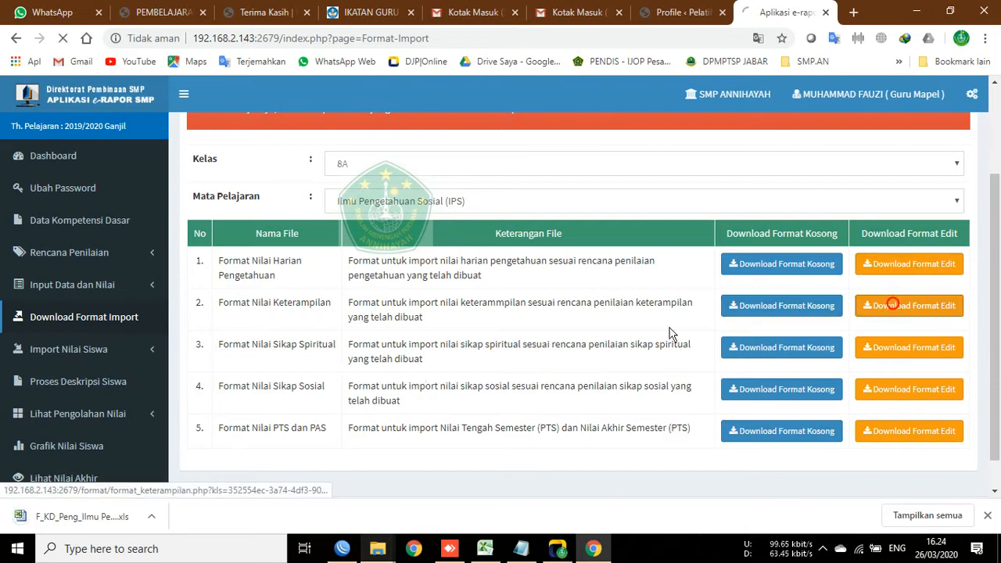
click(774, 306)
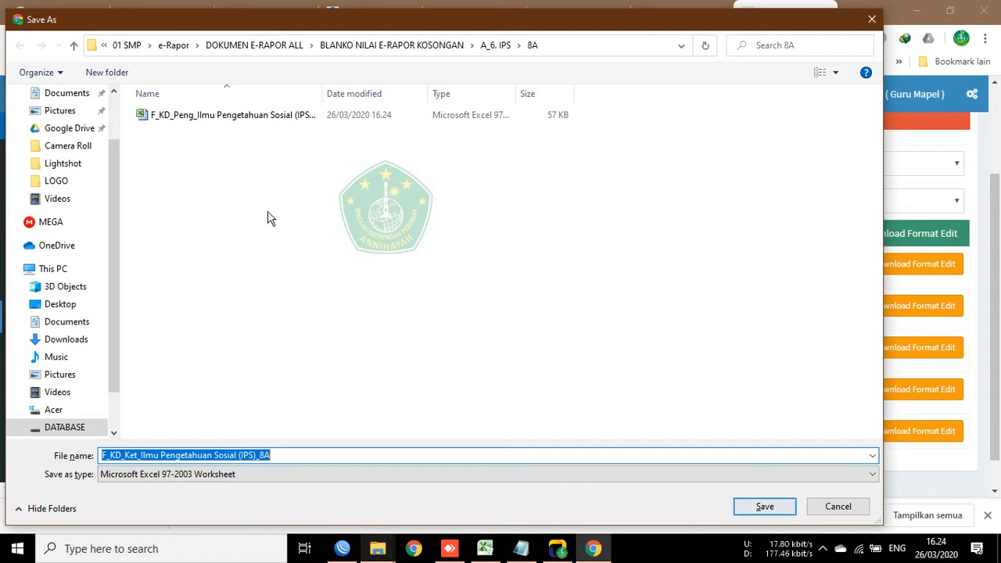
click(760, 506)
click(947, 351)
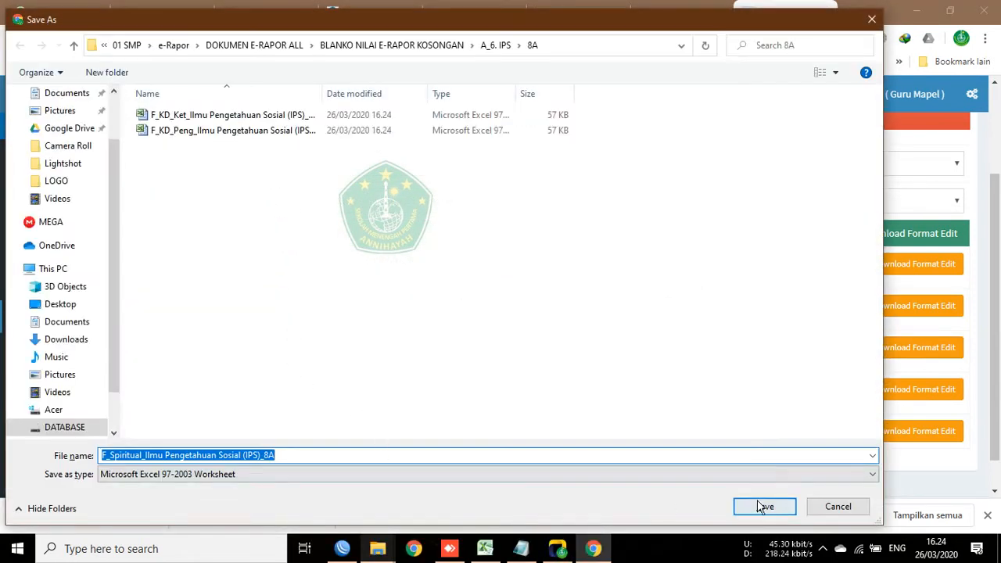
click(759, 506)
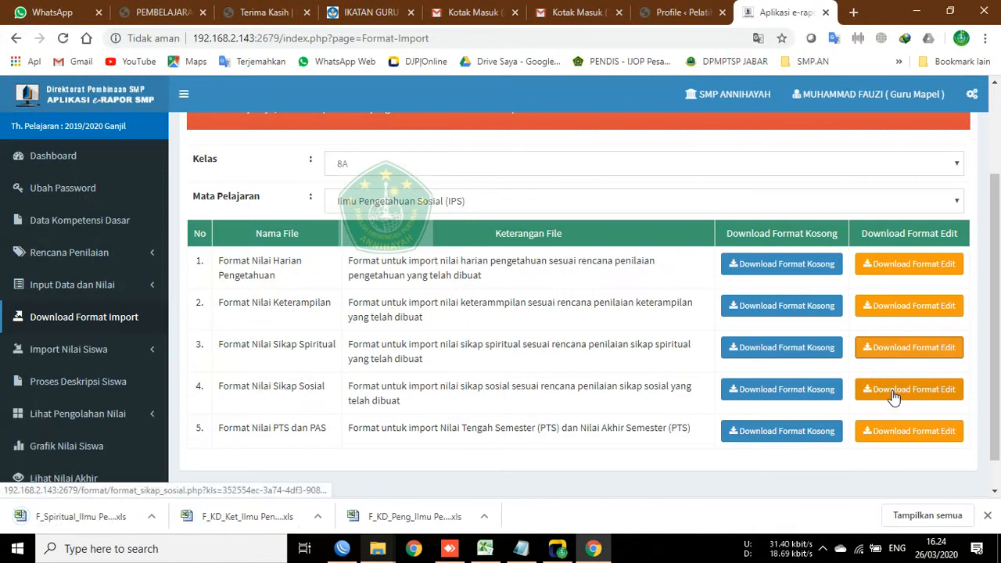
Step: Download and save the social attitude and PTS/PAS formats, then dismiss the downloads bar
click(893, 397)
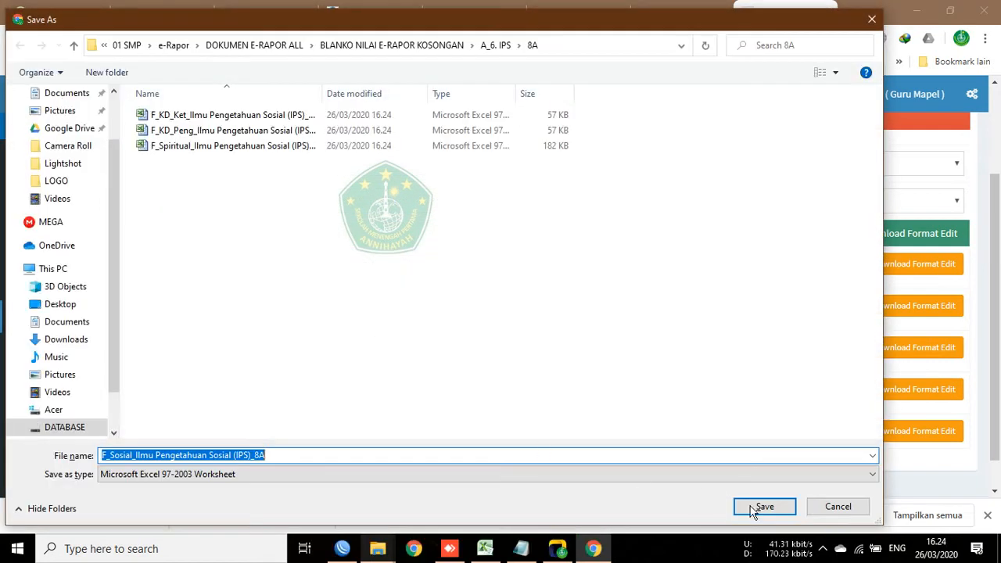
click(756, 507)
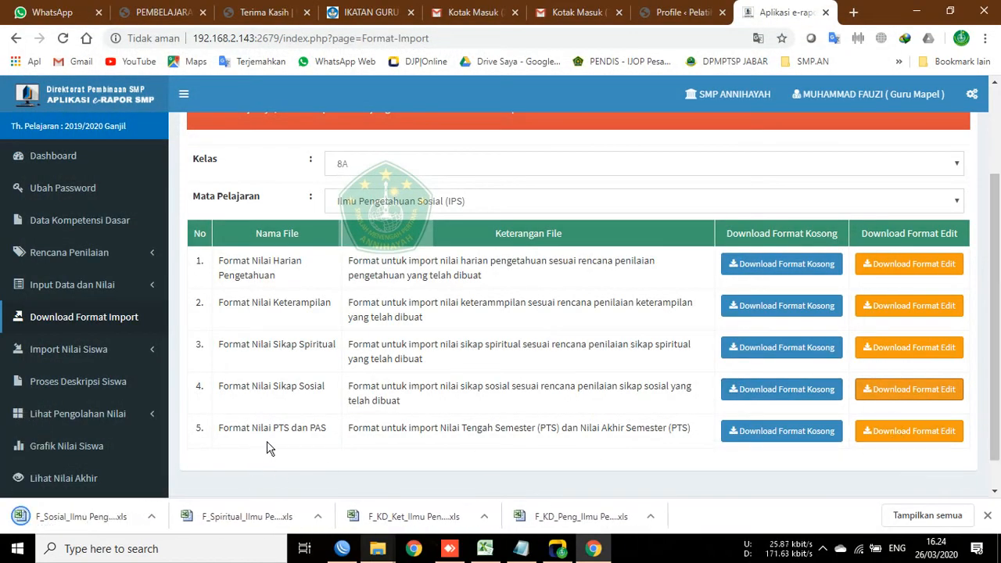
click(911, 433)
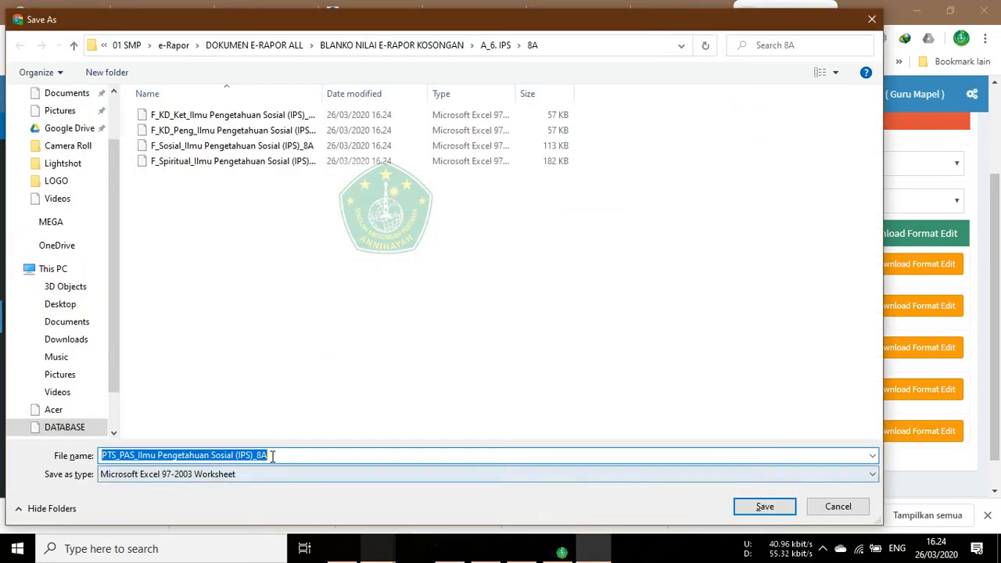
drag(276, 452, 99, 448)
click(759, 509)
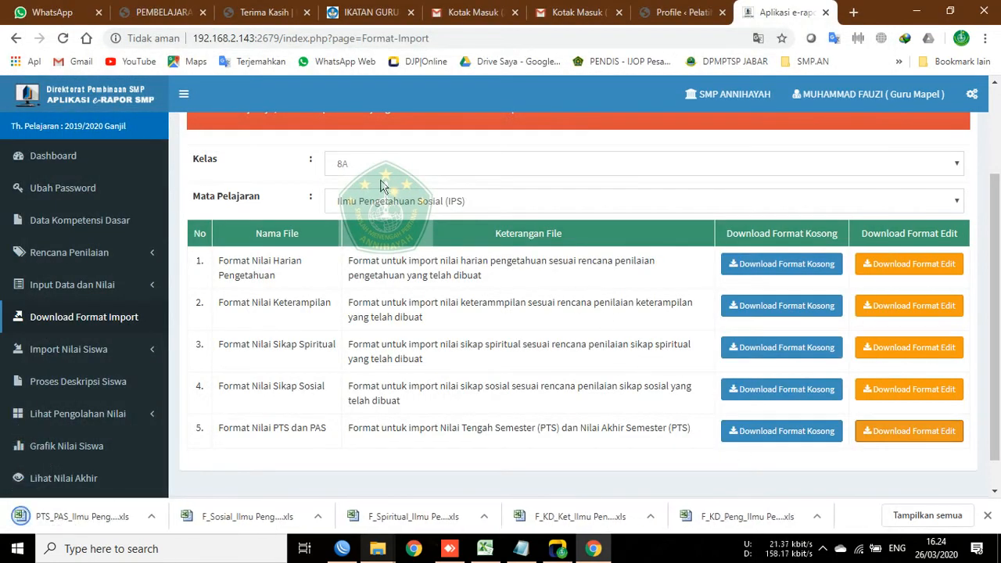
click(988, 516)
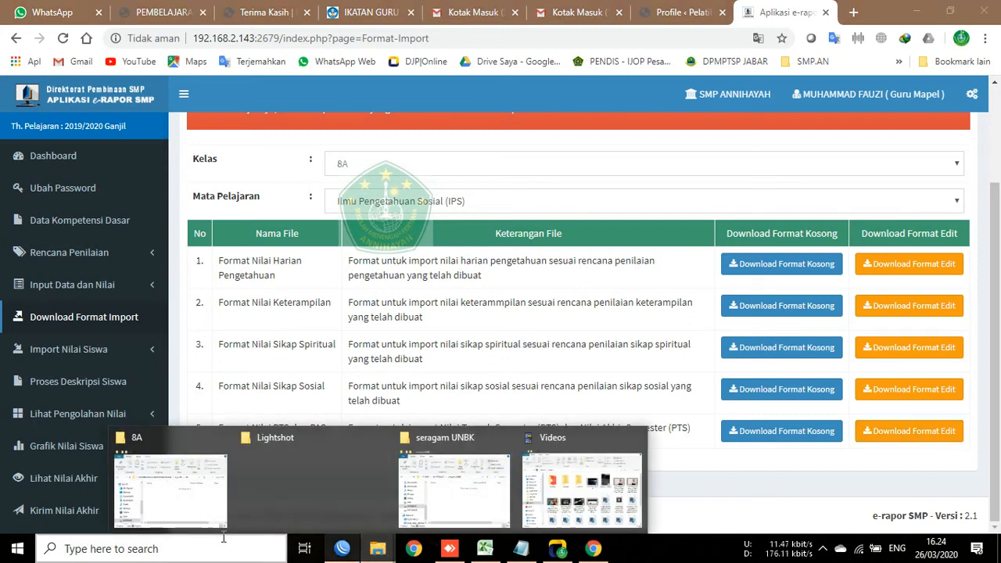
Step: Maximize the 8A folder window, verify its five IPS 8A grade files, then minimize it
click(257, 353)
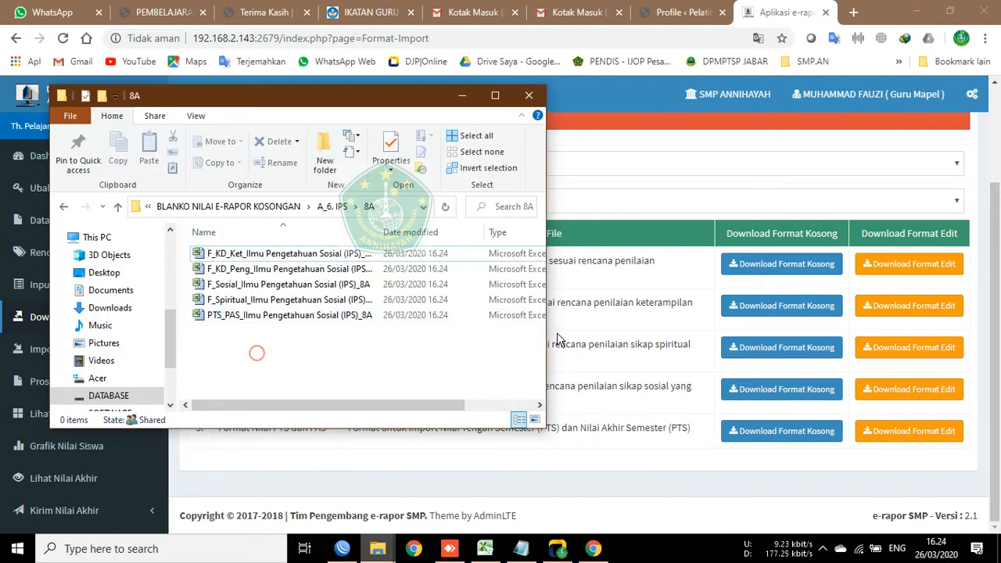
click(499, 94)
click(522, 291)
double_click(330, 141)
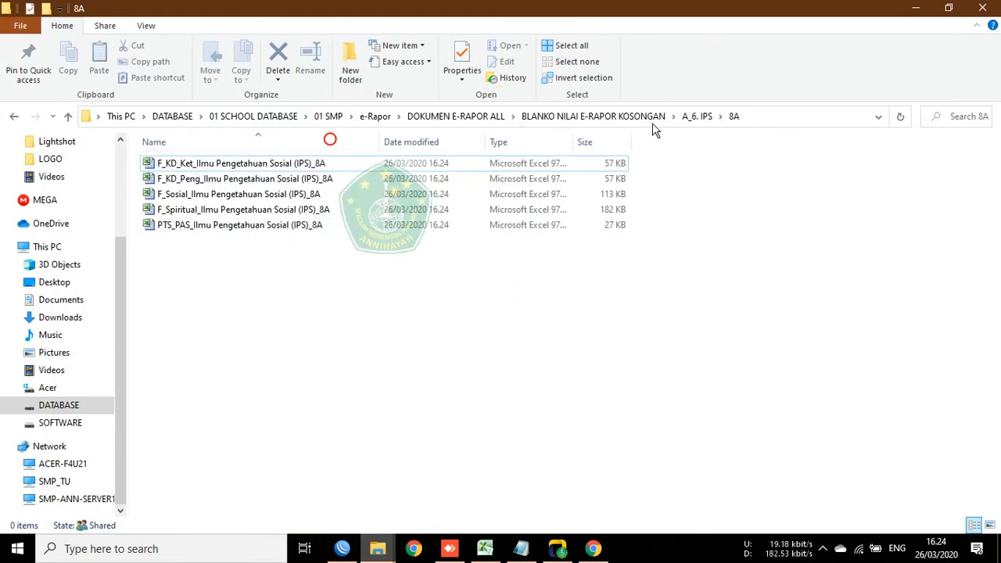
click(708, 116)
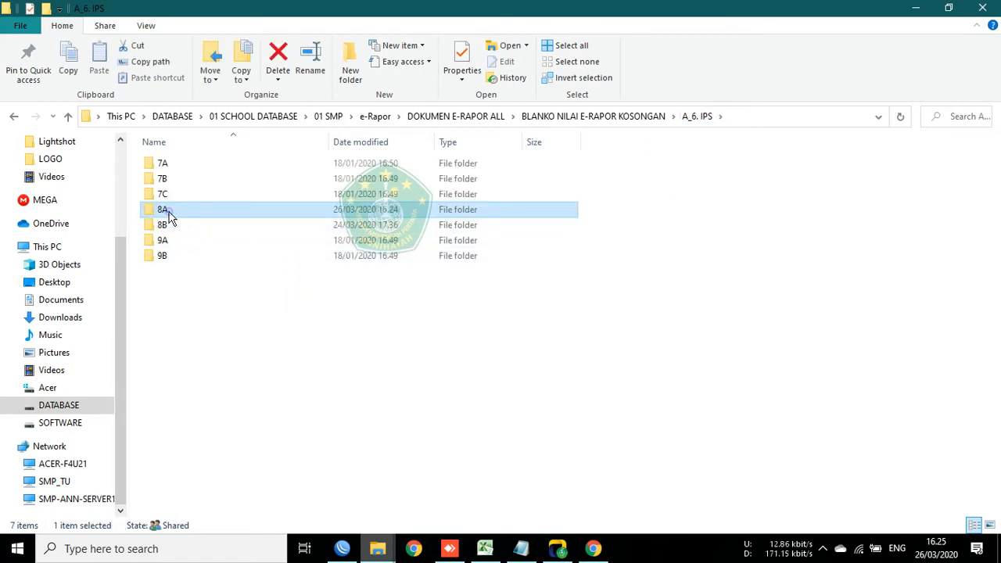
double_click(168, 212)
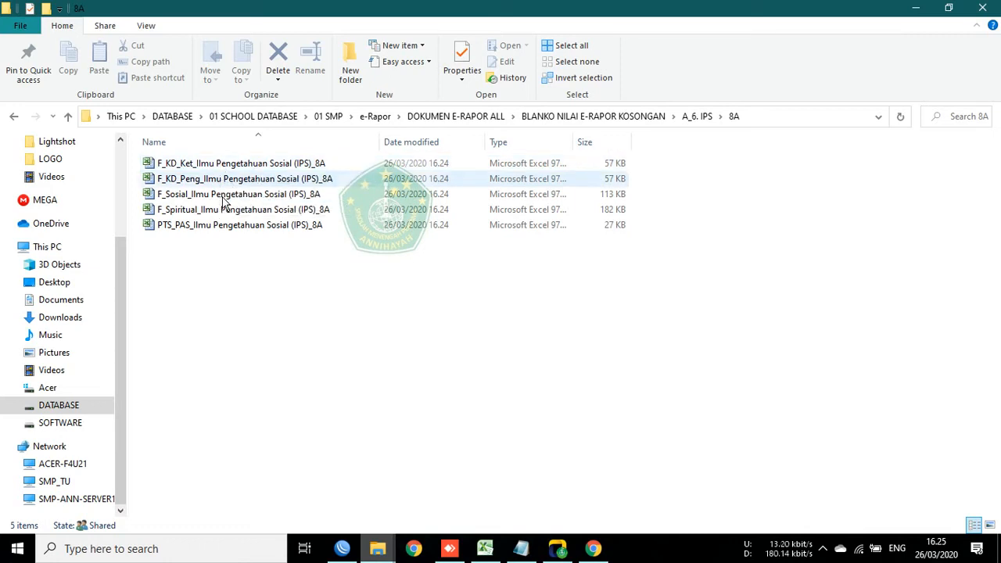
click(949, 7)
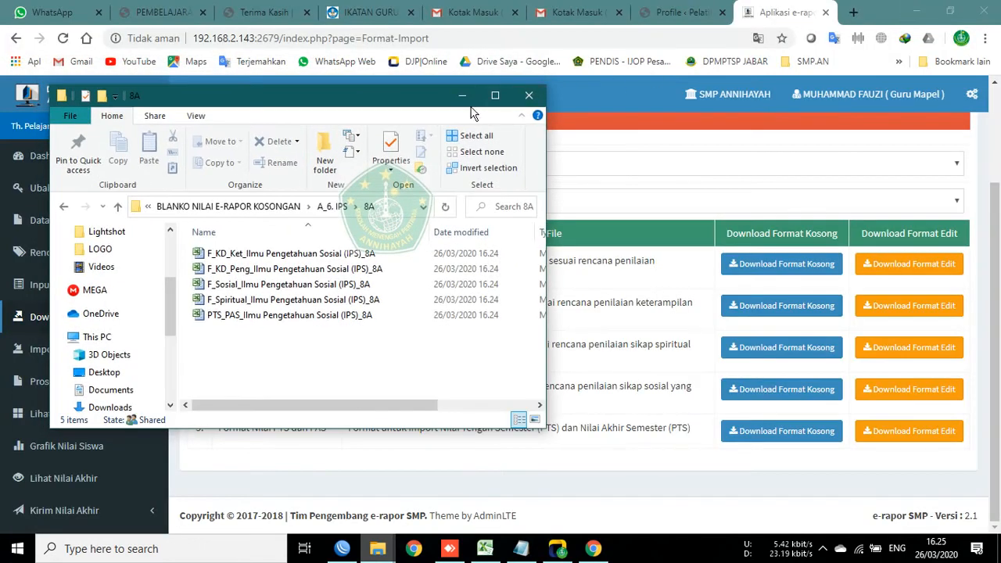
click(462, 96)
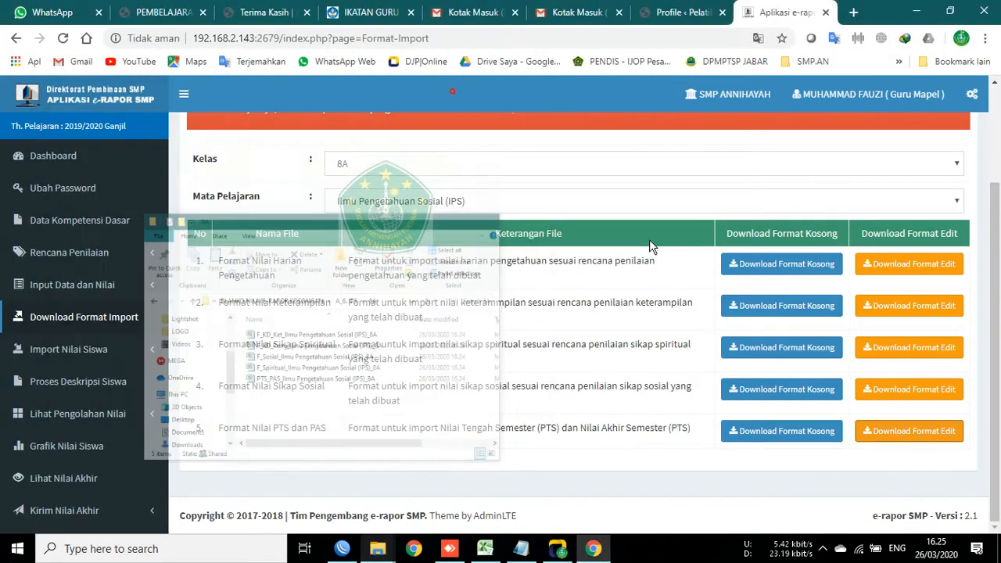
Step: Keep class 8A selected and go to the Import Nilai Pengetahuan (Nilai Harian) page
click(358, 166)
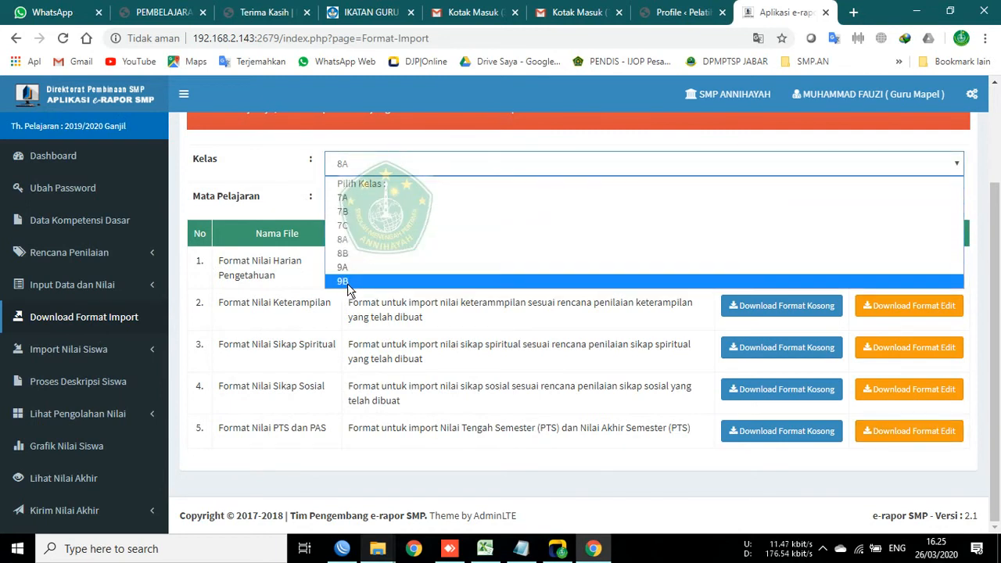
click(407, 401)
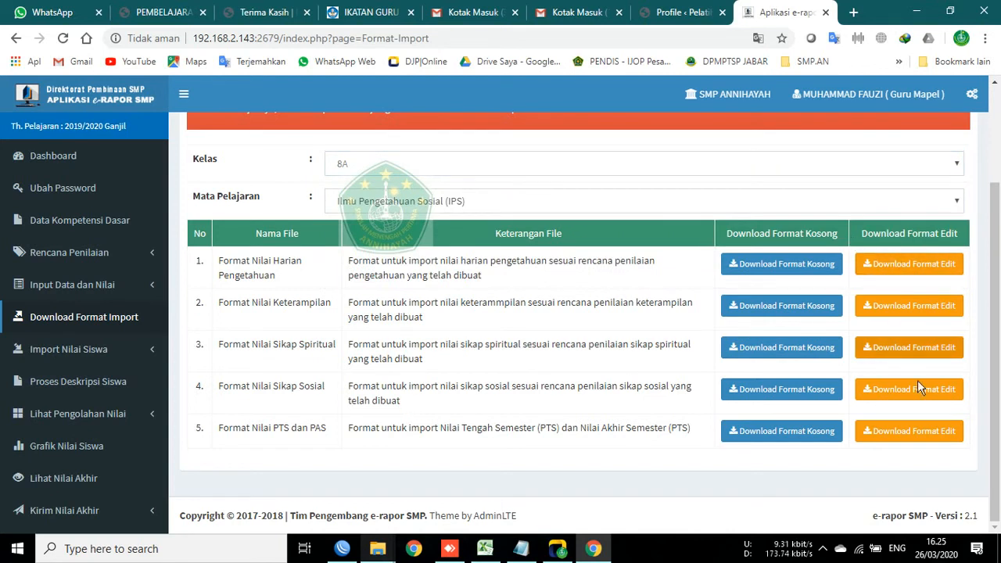
click(135, 350)
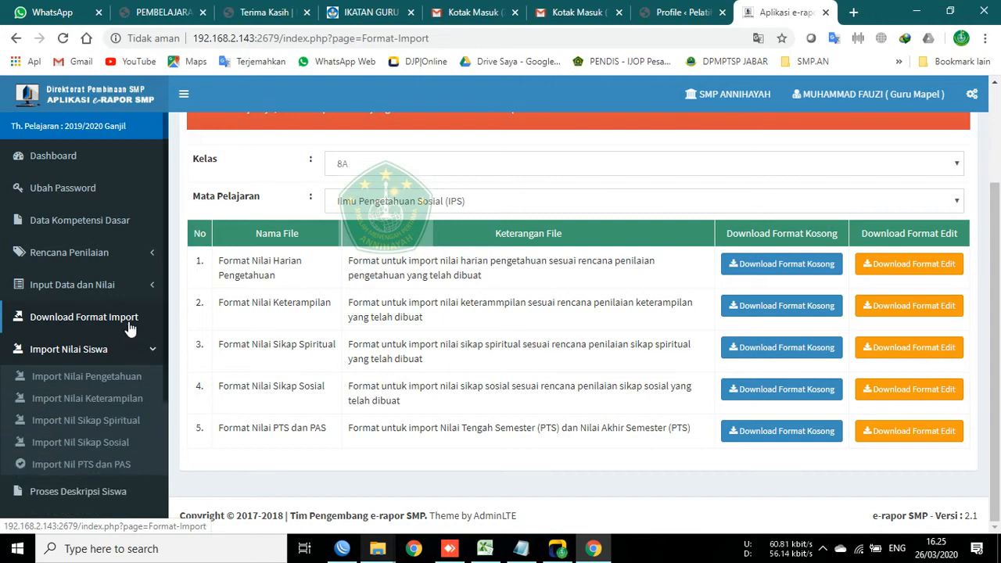
click(97, 382)
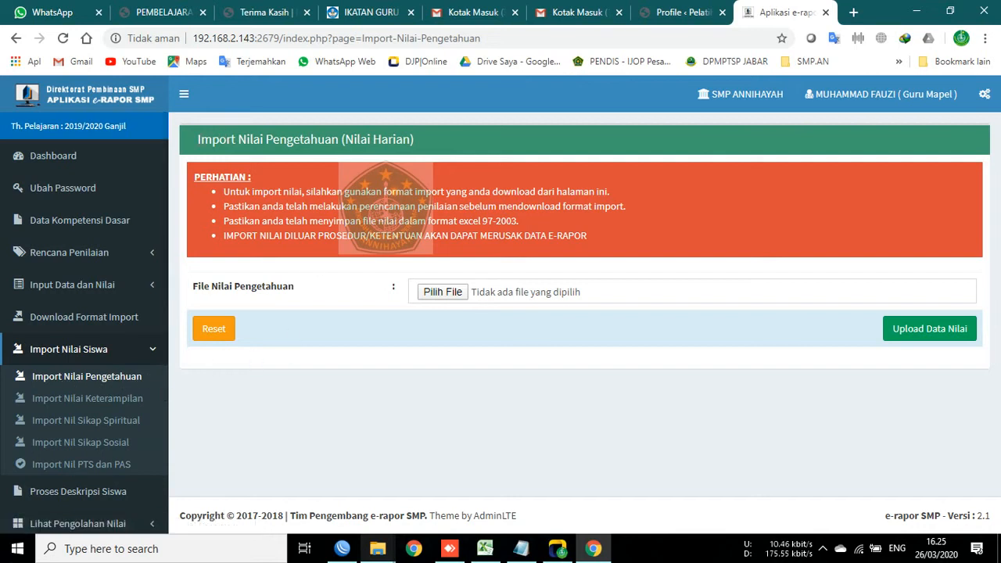
Step: Highlight the page heading a few times, then bring up the Pilih File chooser
drag(239, 140, 404, 139)
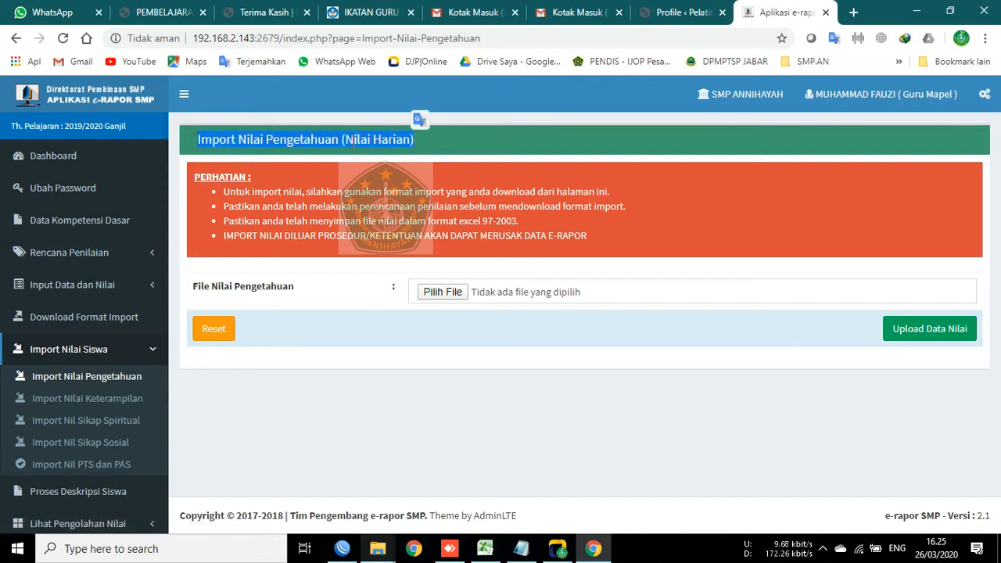
click(486, 139)
drag(199, 139, 486, 141)
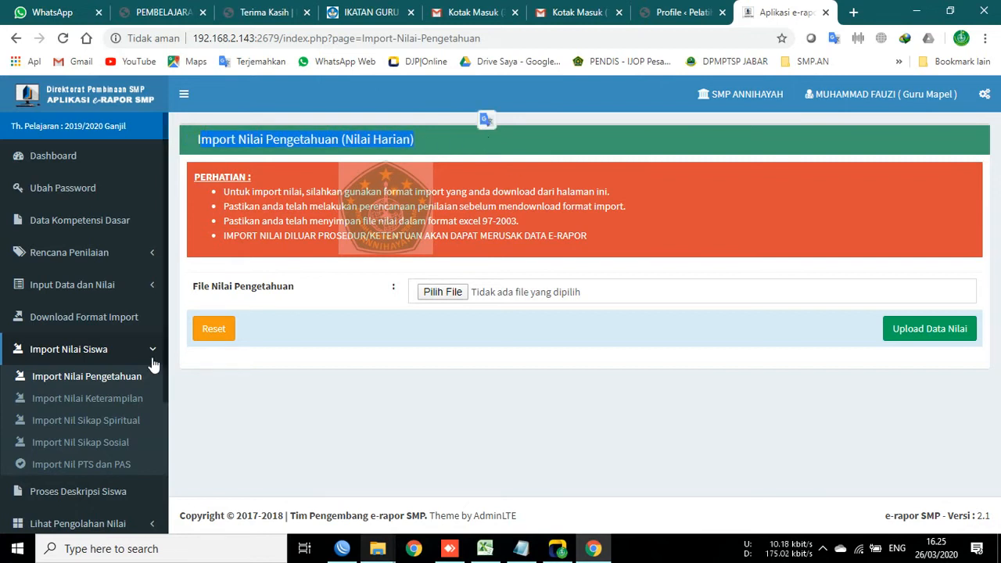
click(211, 141)
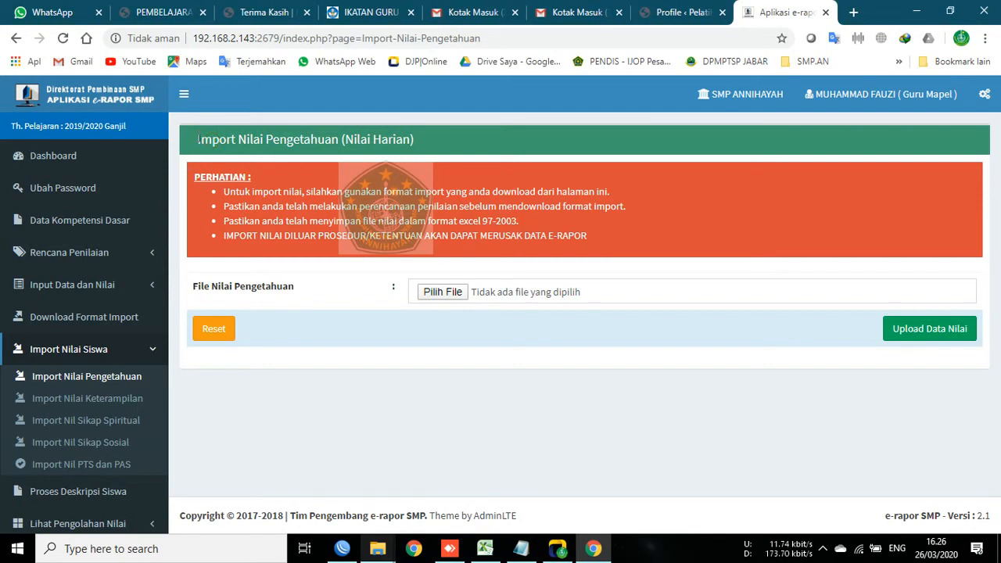
triple_click(448, 129)
drag(192, 139, 445, 262)
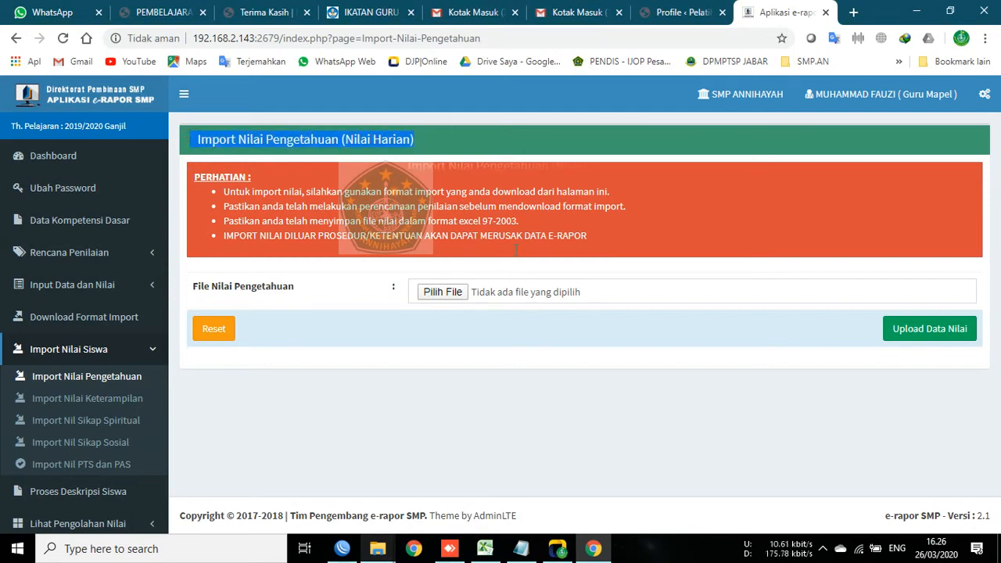
click(565, 181)
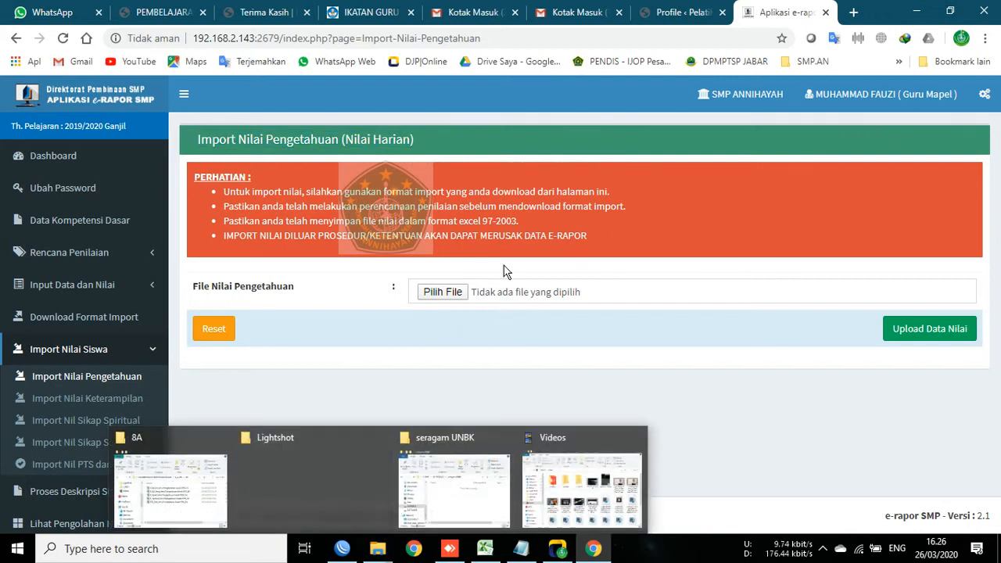
click(442, 292)
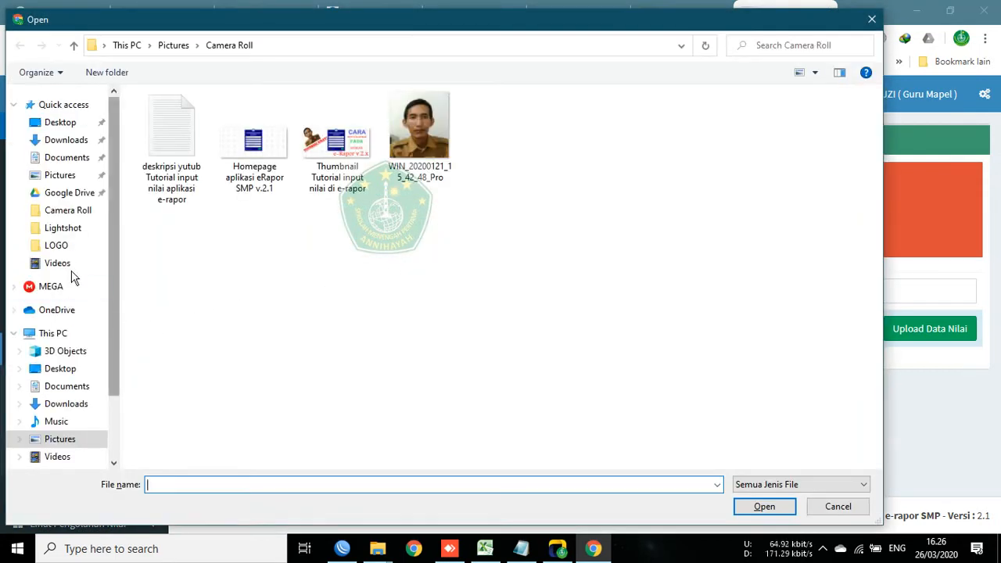
Step: Browse from the DATABASE drive through the e-Rapor folders to A_6. IPS > 8A
drag(118, 227, 116, 311)
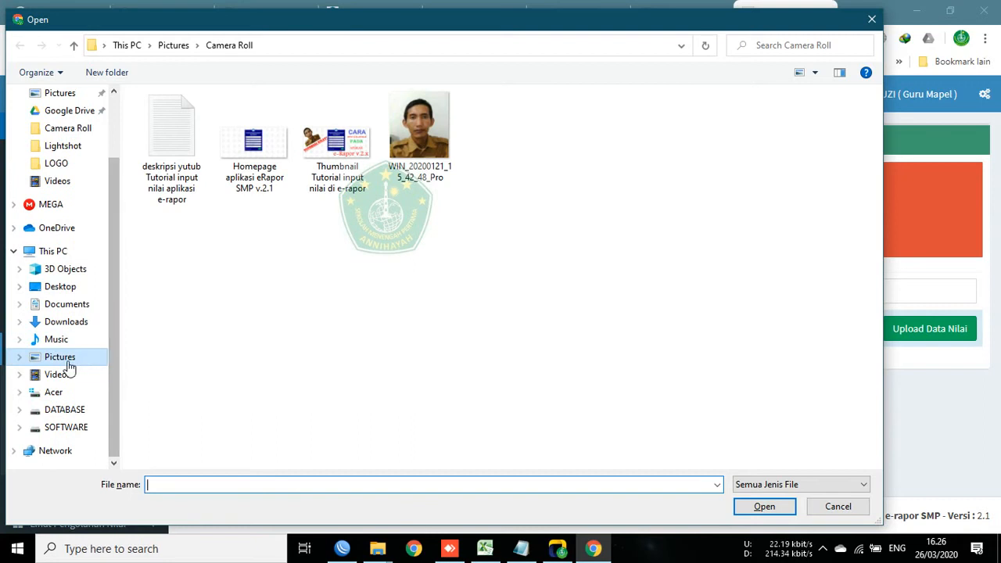
click(56, 409)
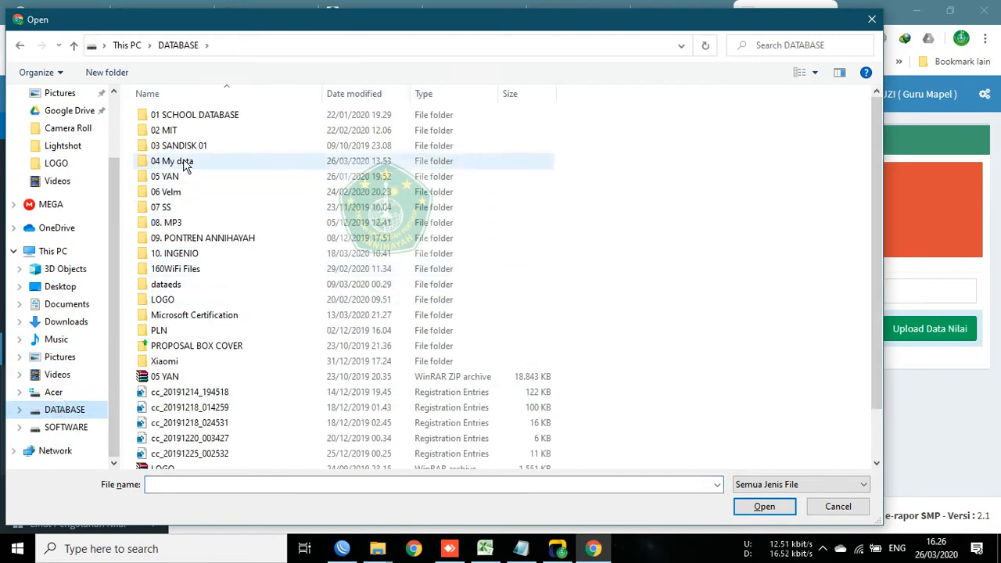
double_click(179, 116)
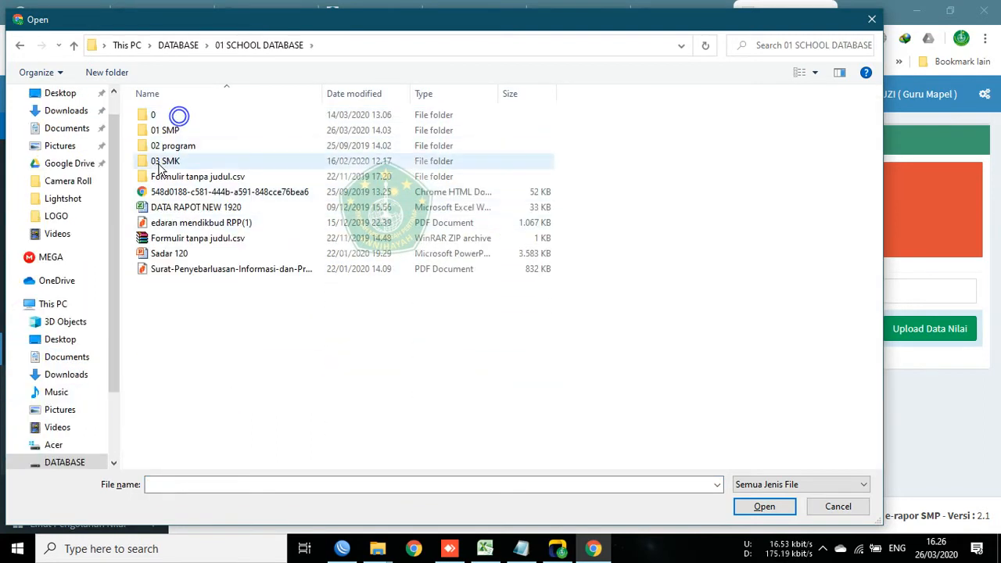
double_click(164, 131)
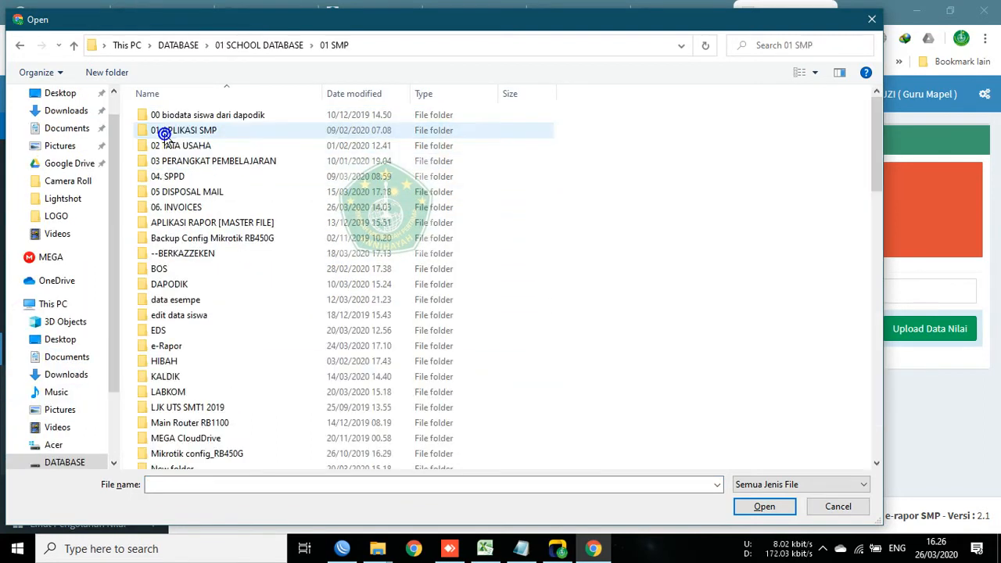
double_click(162, 348)
double_click(186, 133)
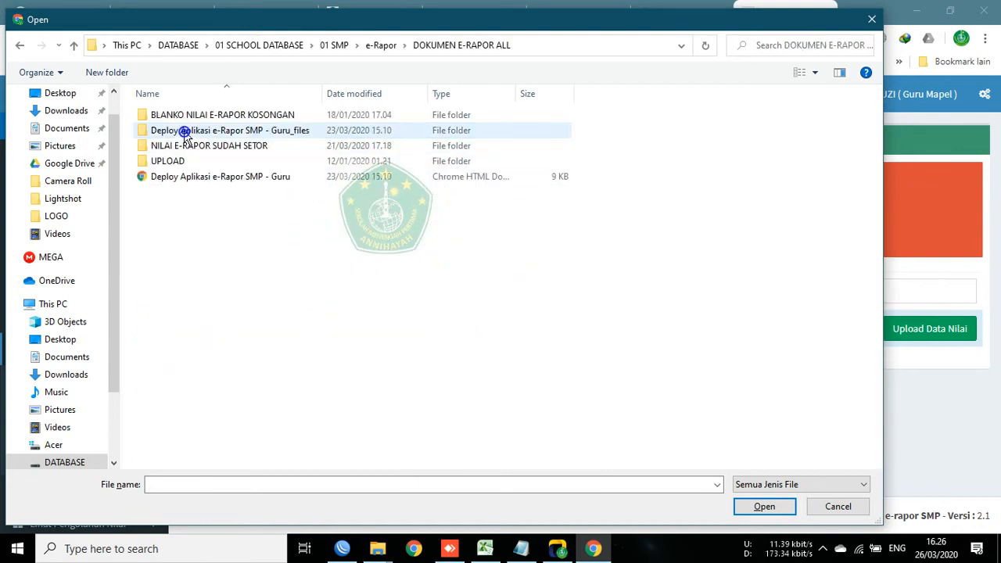
double_click(183, 117)
double_click(178, 195)
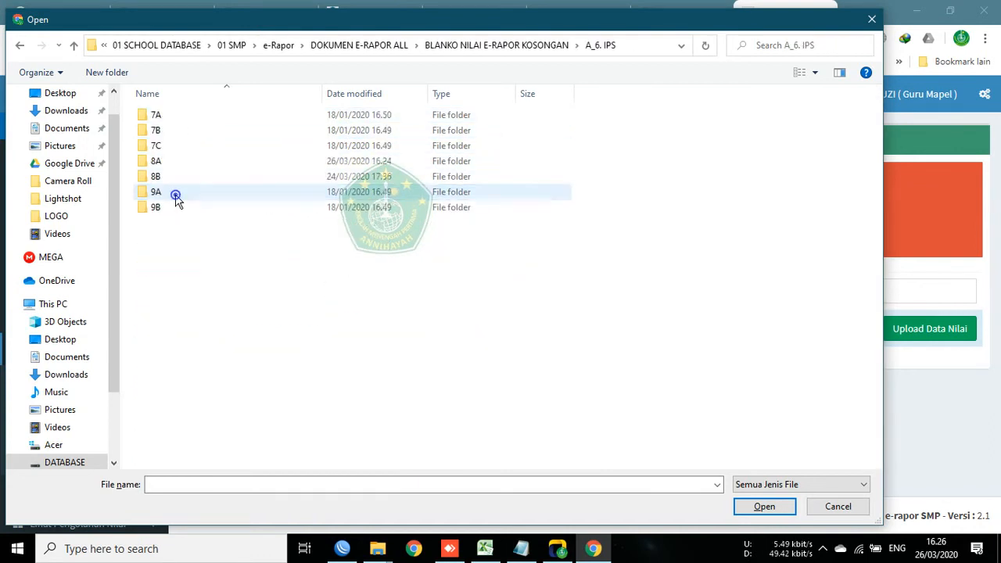
double_click(159, 162)
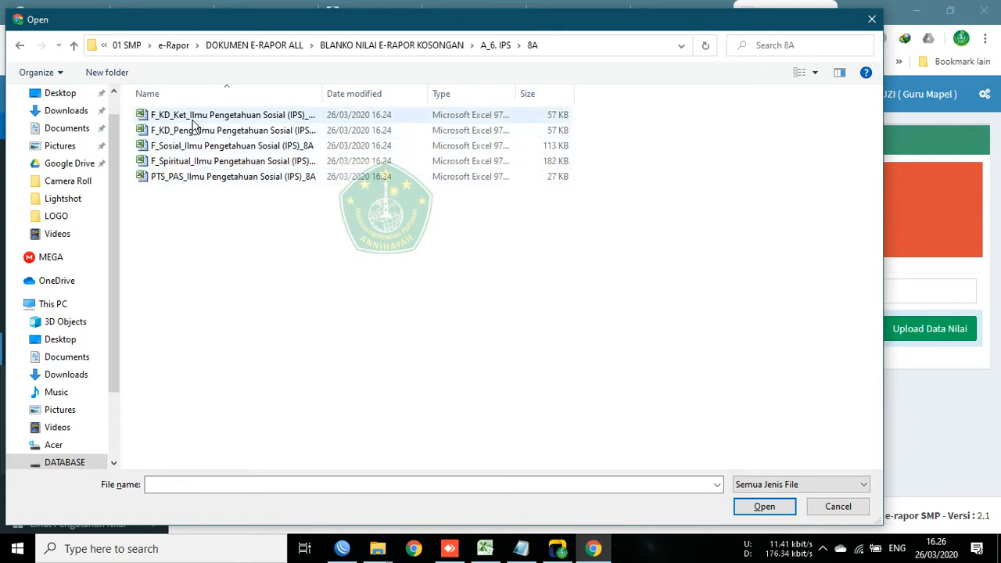
Step: Attach F_KD_Peng_Ilmu Pengetahuan Sosial (IPS)_8A.xls and start the upload with Upload Data Nilai
click(168, 149)
click(195, 161)
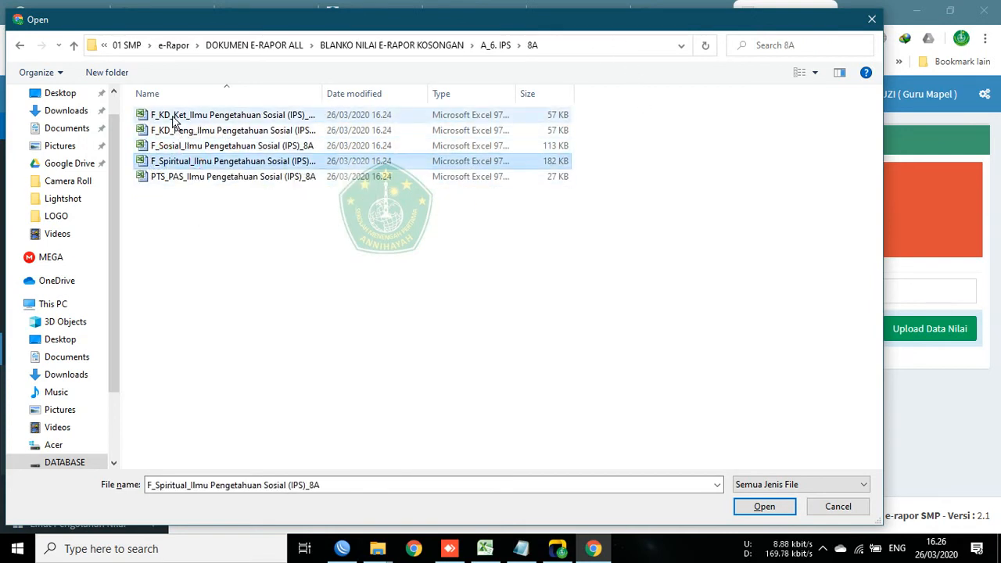
click(174, 117)
click(188, 130)
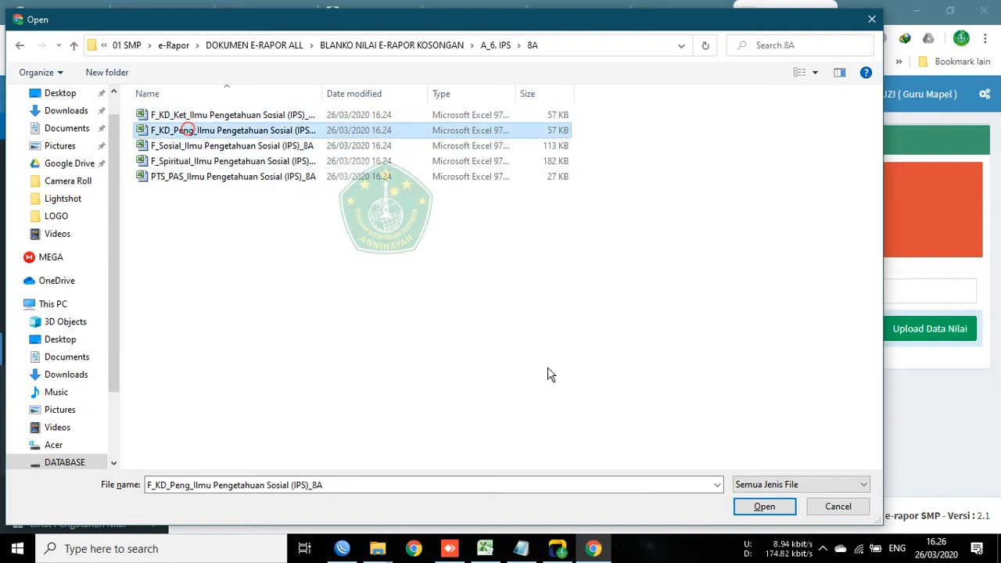
click(763, 506)
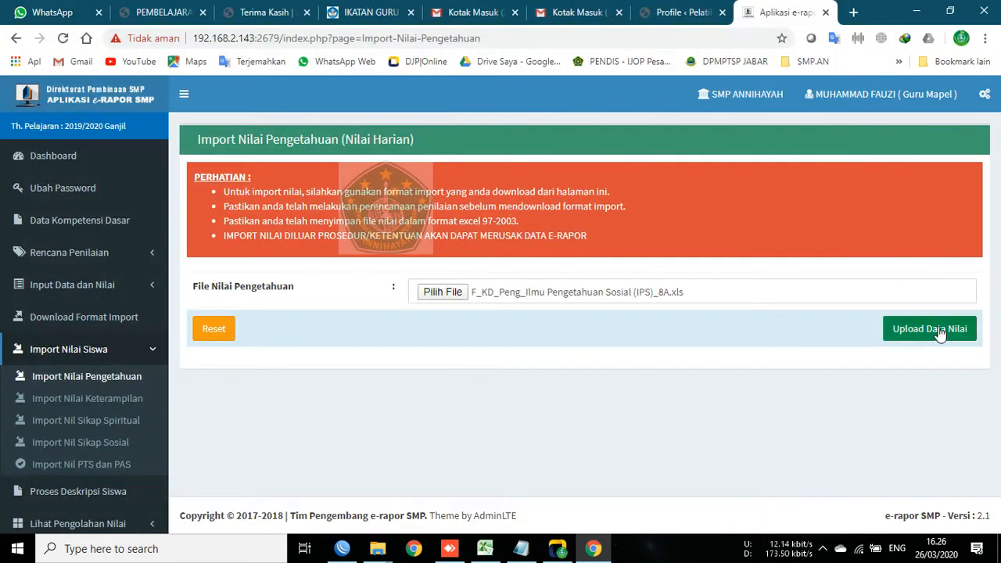
click(928, 329)
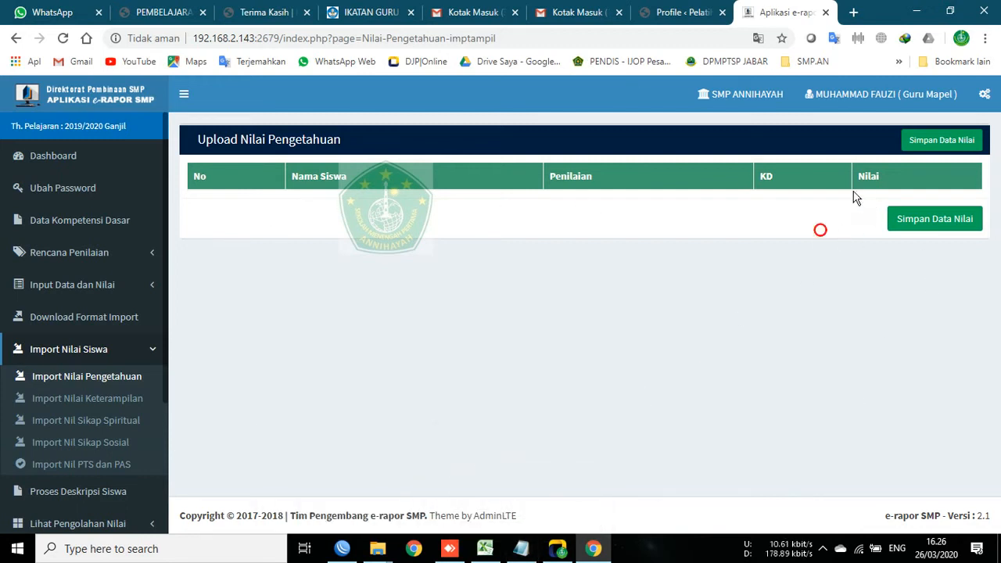
Step: Leave the empty upload preview and return to the Import Nilai Pengetahuan form
click(64, 378)
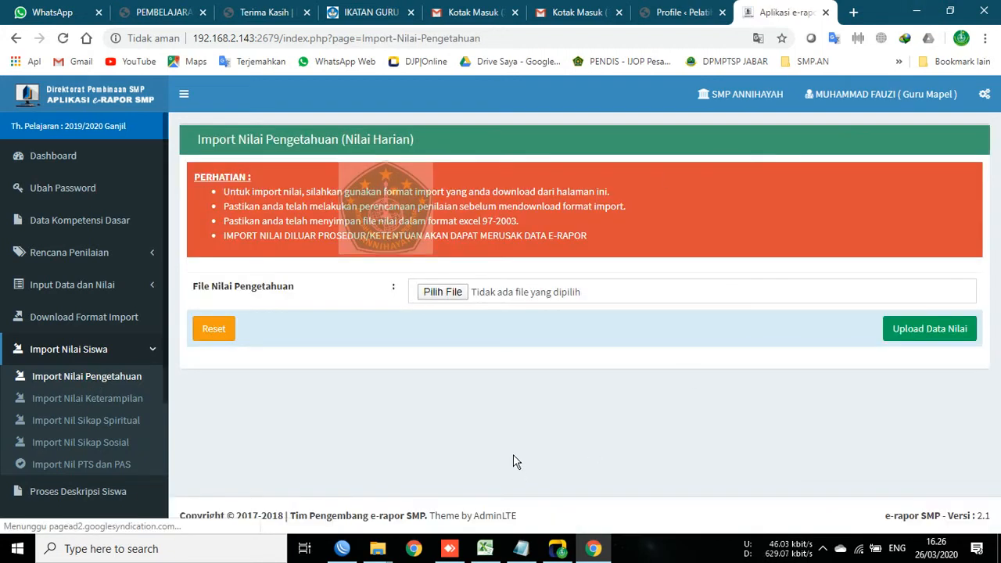
Step: Bring the 8A folder window forward maximized and select the F_KD_Peng file
mouse_move(378, 552)
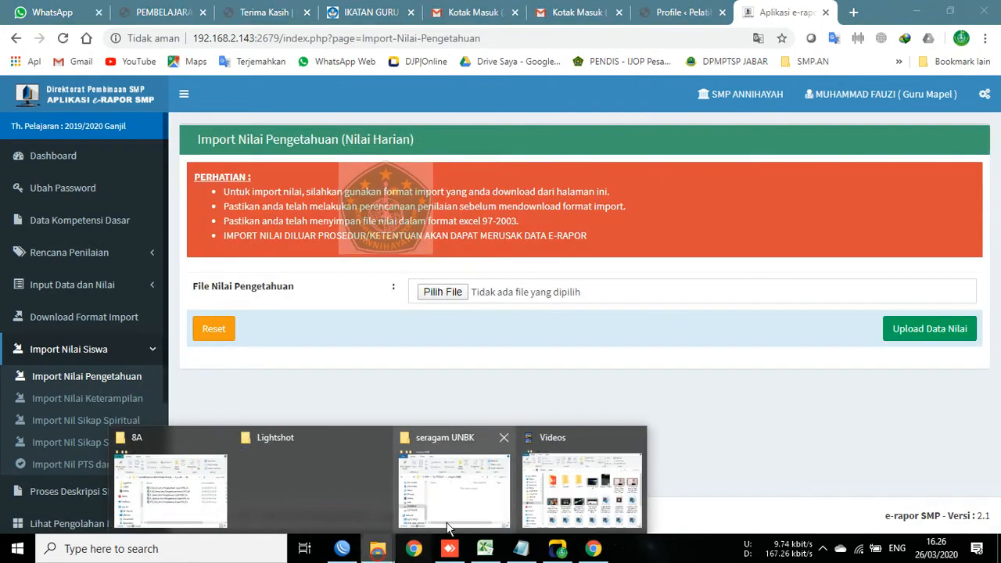
click(168, 491)
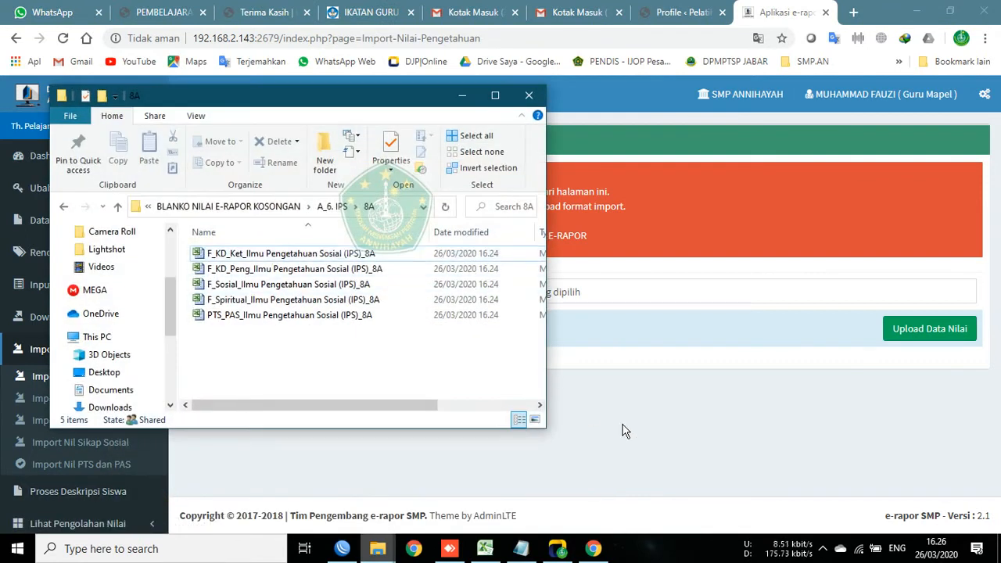
click(495, 95)
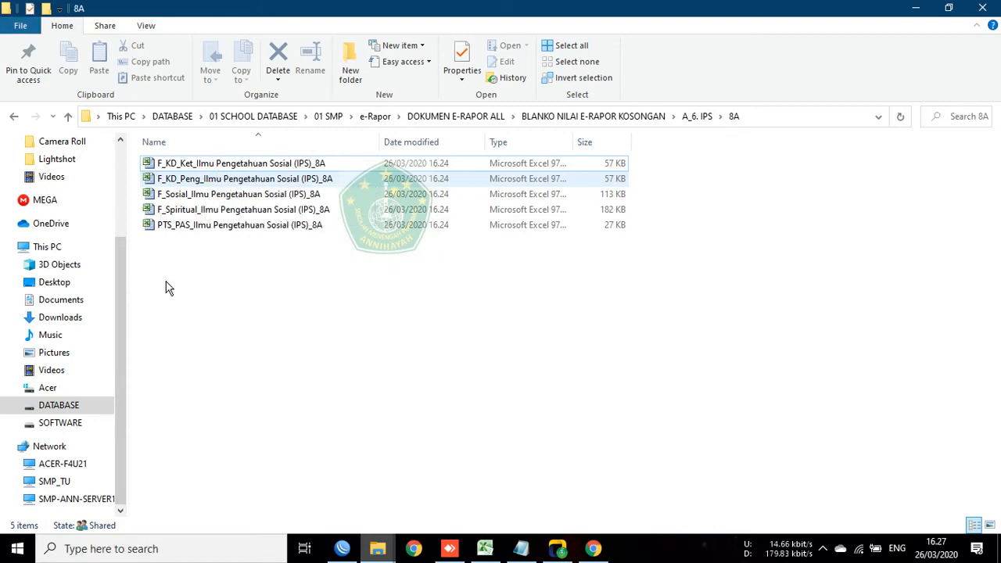
key(Down)
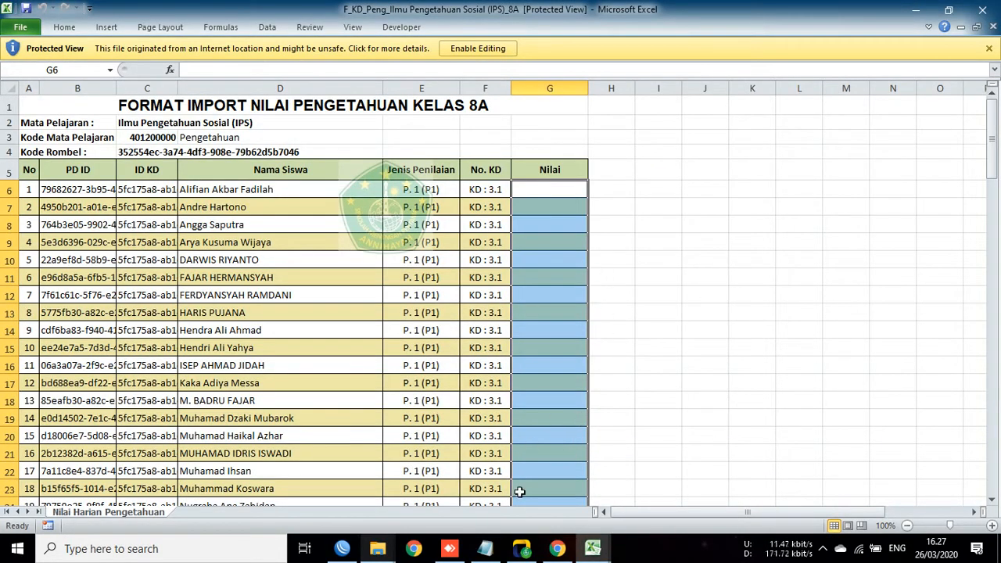
mouse_move(560, 551)
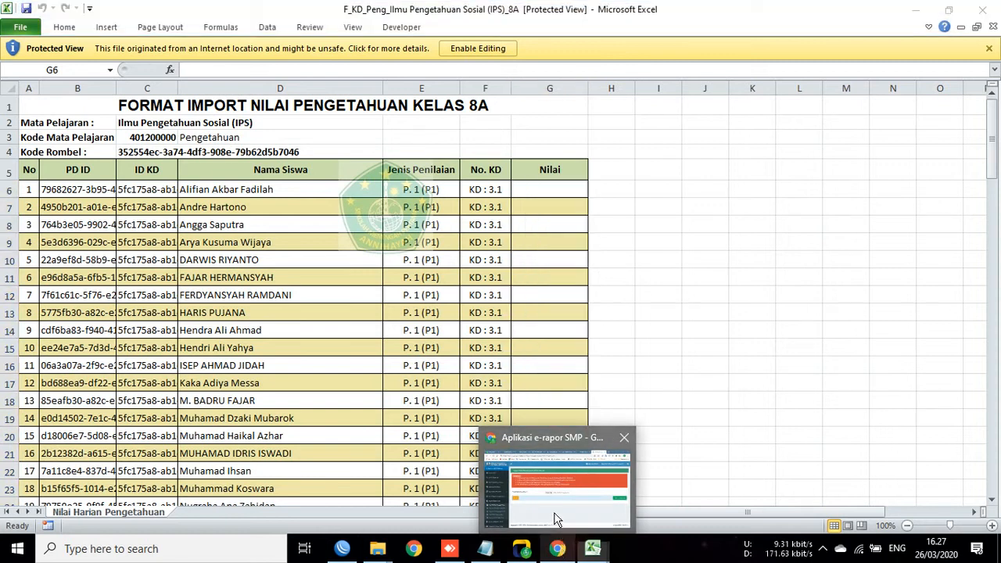
click(555, 512)
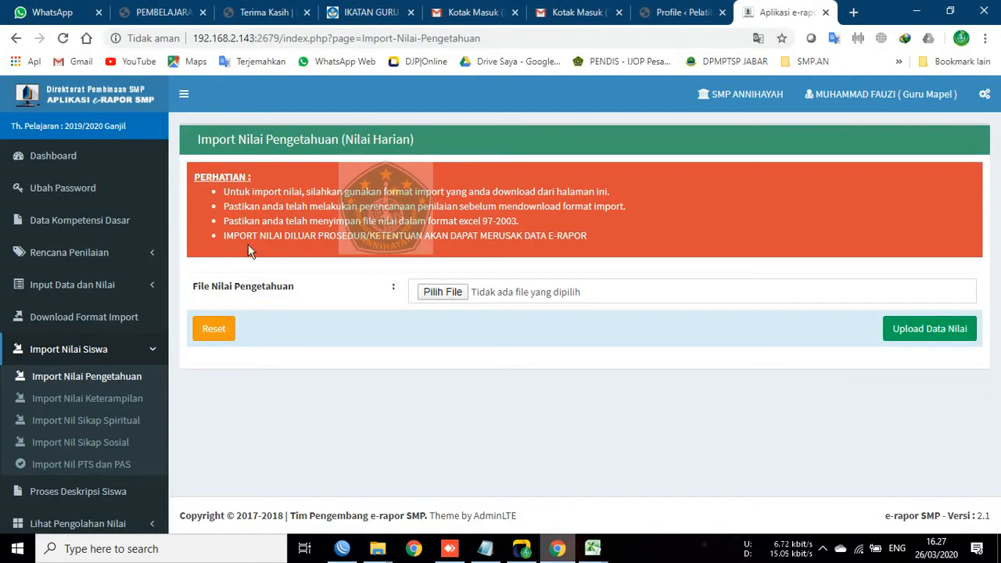
drag(225, 221, 521, 222)
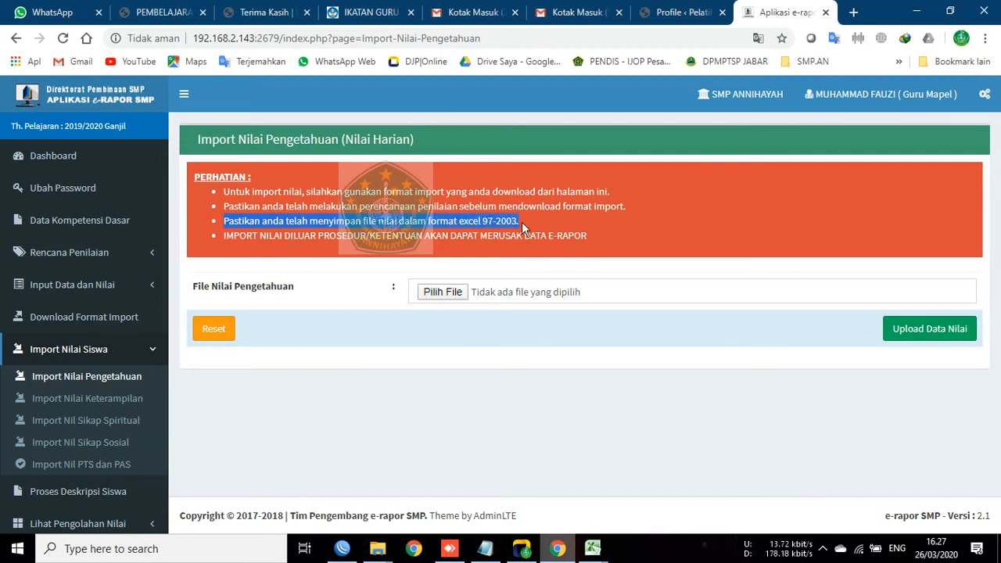
click(524, 222)
drag(423, 236, 224, 236)
drag(519, 222, 230, 227)
click(917, 11)
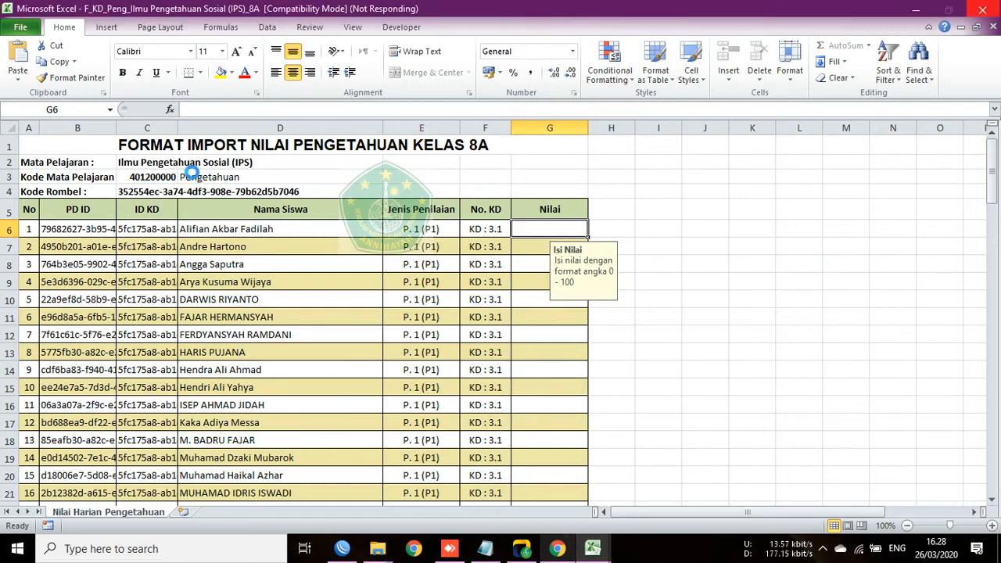
Step: Try editing the subject code in cell C3 and dismiss the protected-cell warning
click(127, 176)
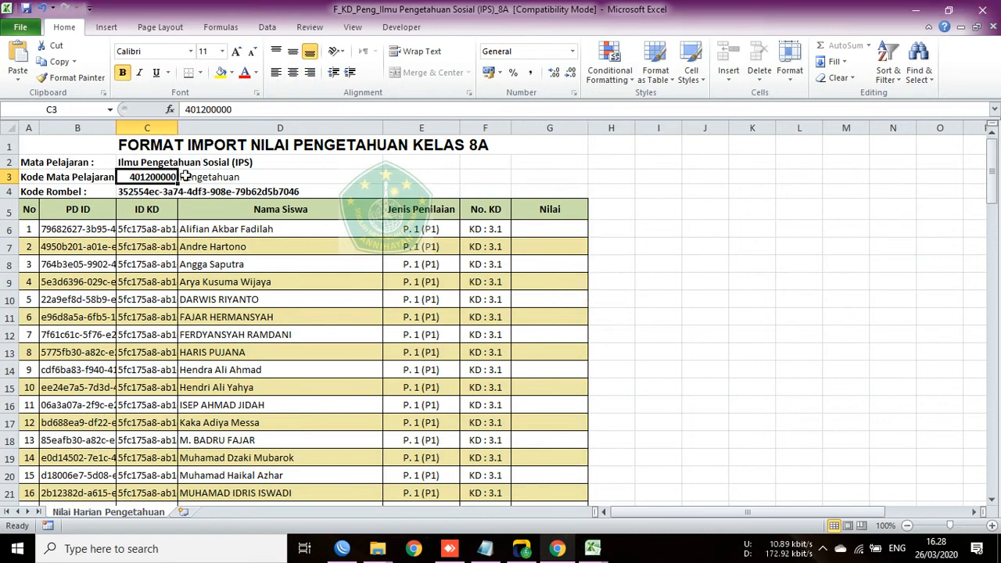
click(245, 112)
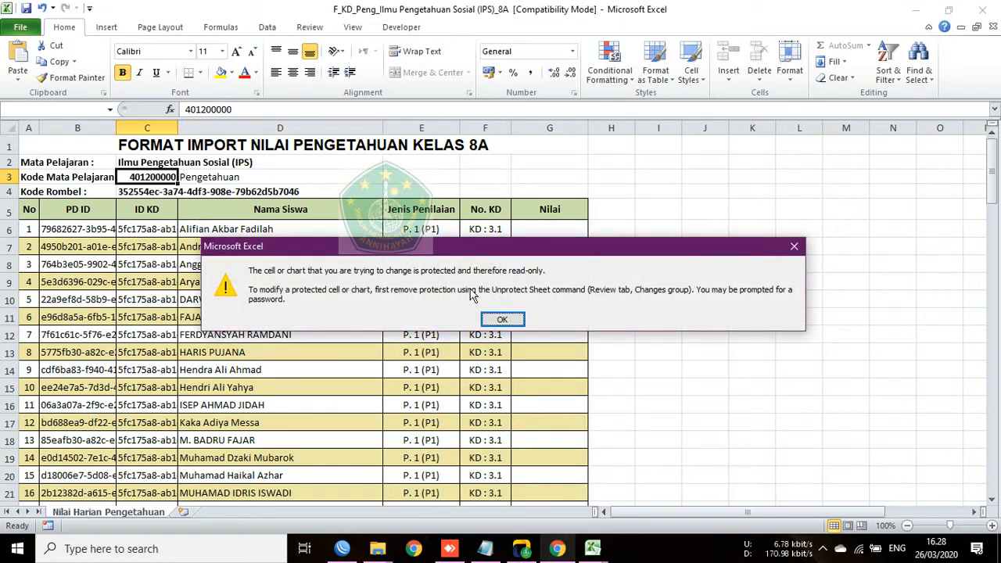
click(502, 319)
Step: Enter 80 in cell G6 for the first student and recheck the cell
click(540, 226)
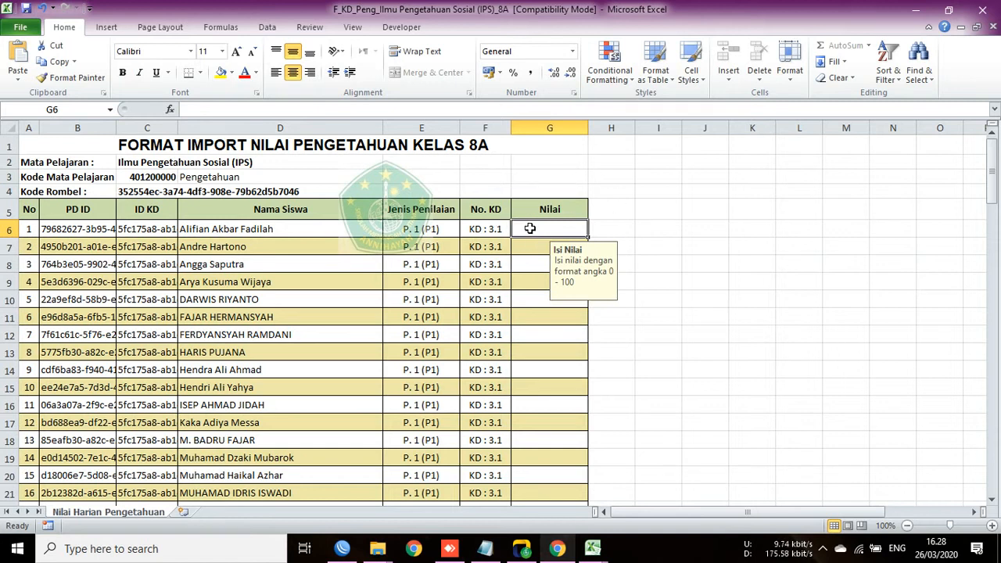
text(80)
key(Return)
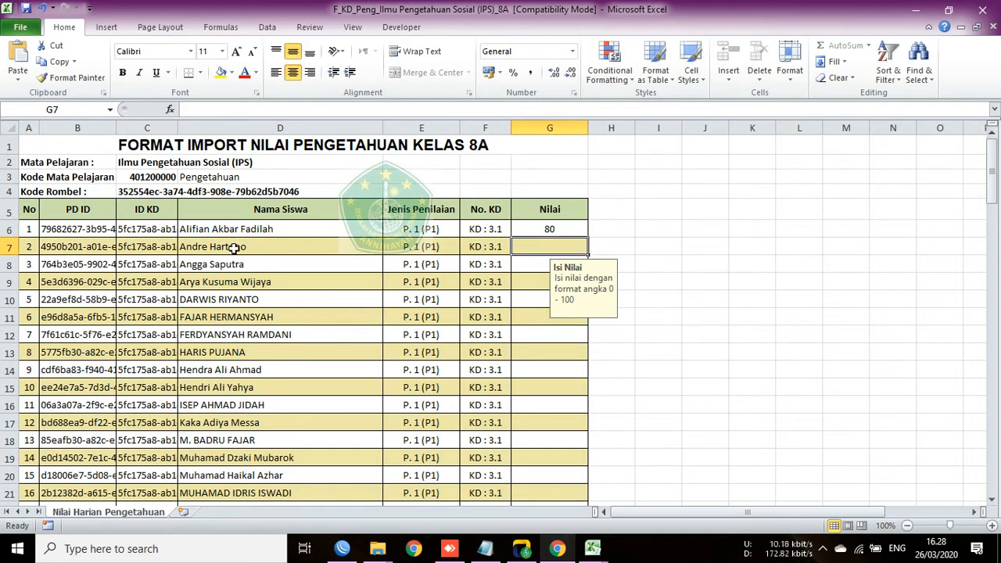
scroll(336, 322, down, 20)
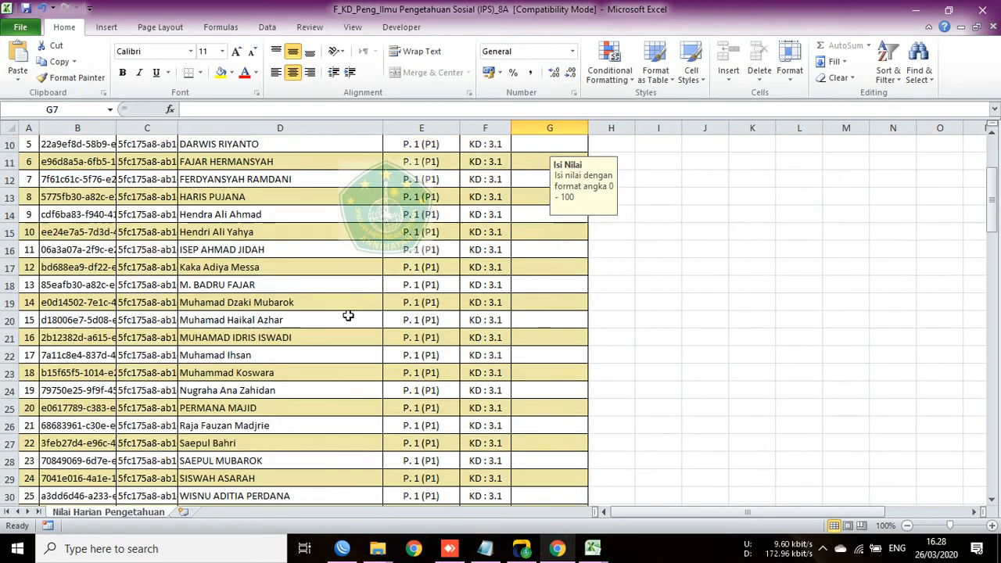
scroll(384, 329, down, 15)
scroll(489, 335, up, 7)
scroll(525, 328, up, 20)
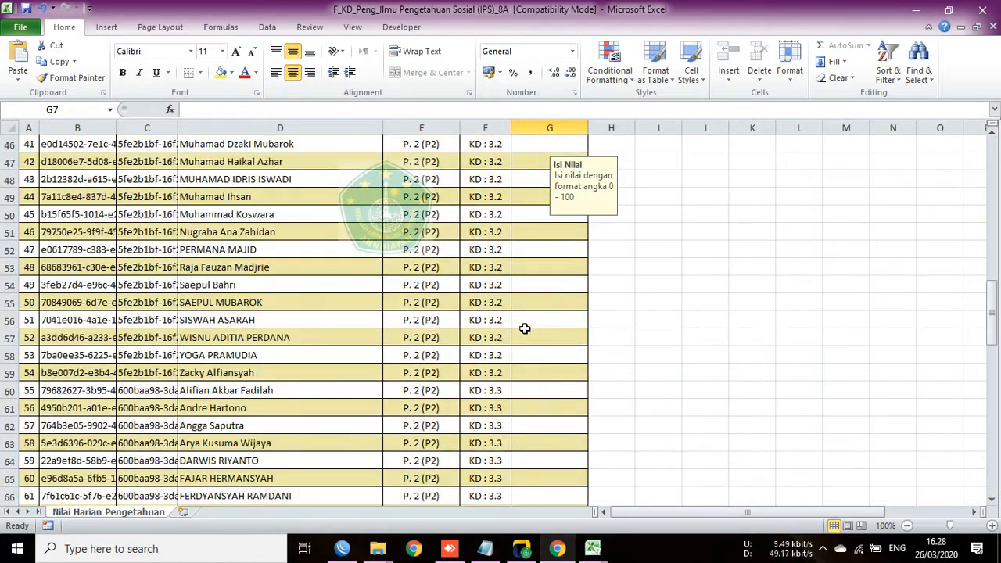
click(535, 234)
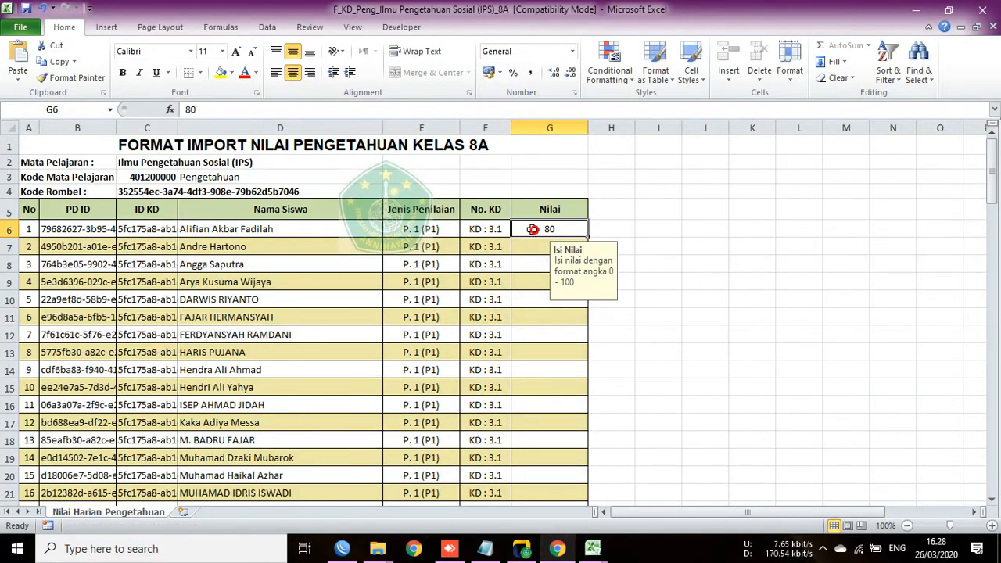
click(823, 550)
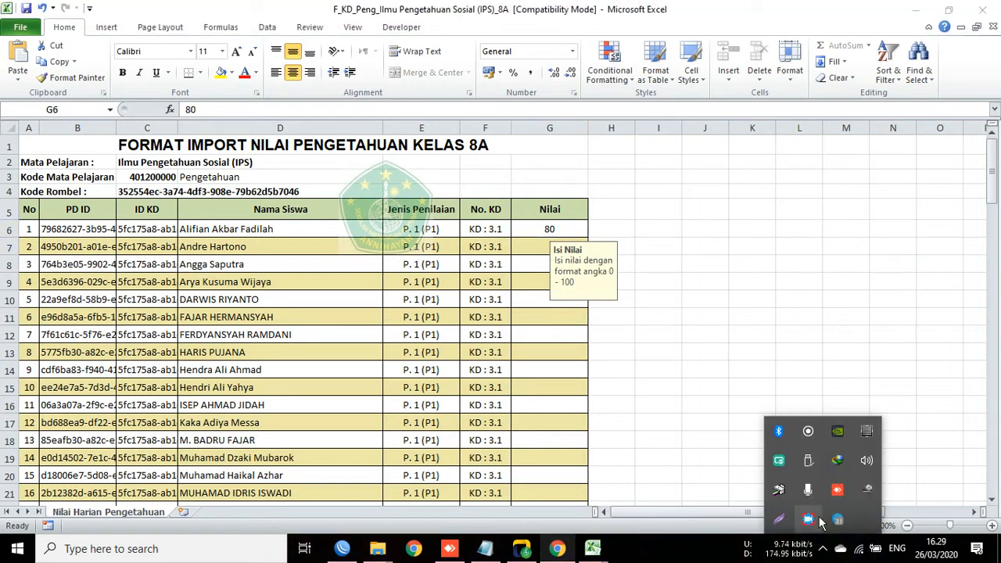
Step: Pause the screen recording from its system-tray icon menu
right_click(820, 523)
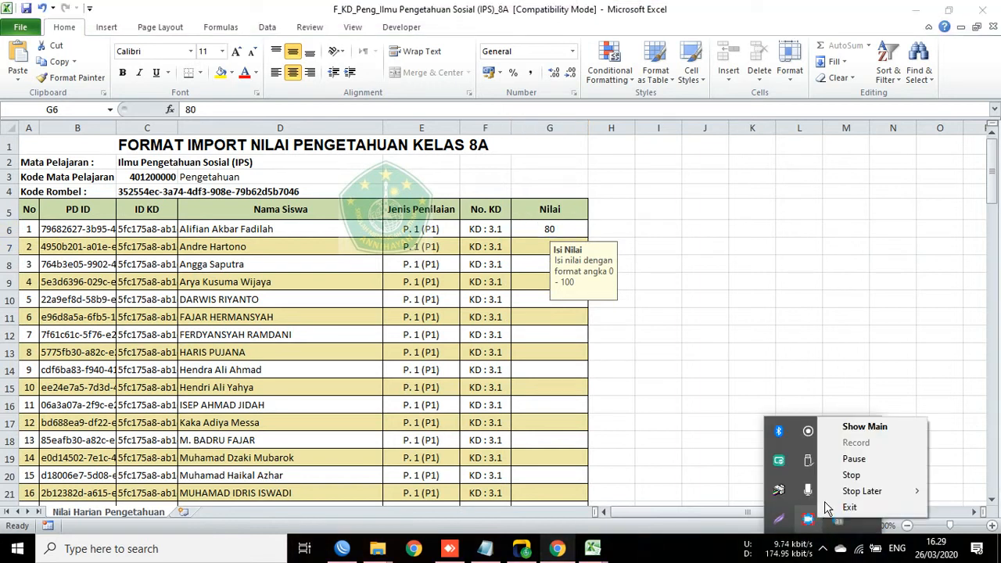
click(855, 460)
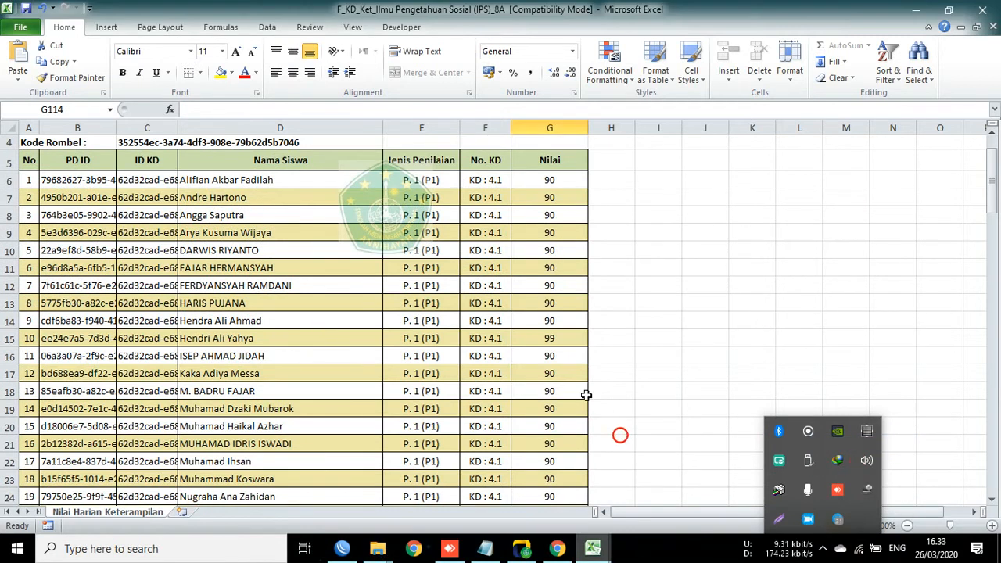
click(676, 551)
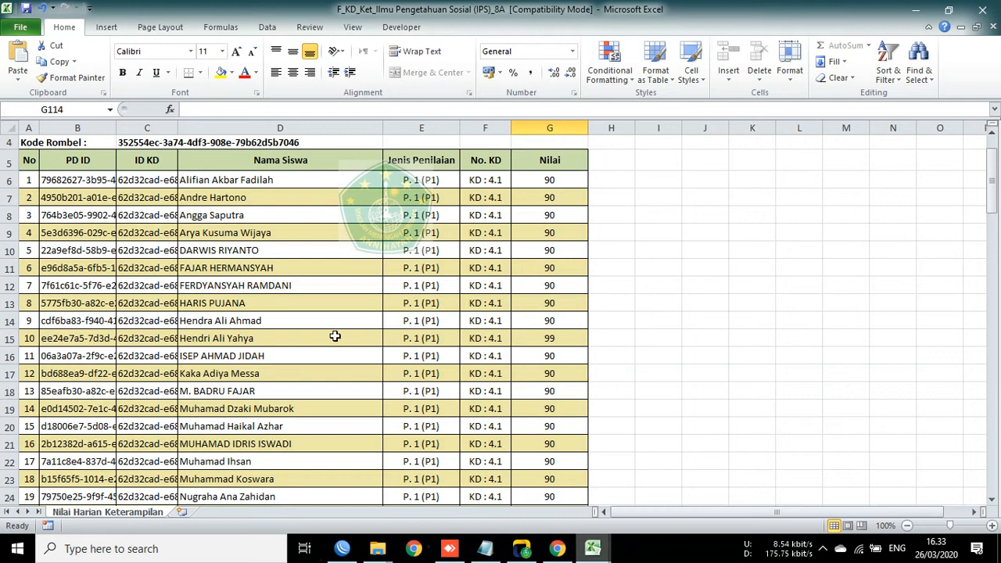
scroll(332, 336, up, 1)
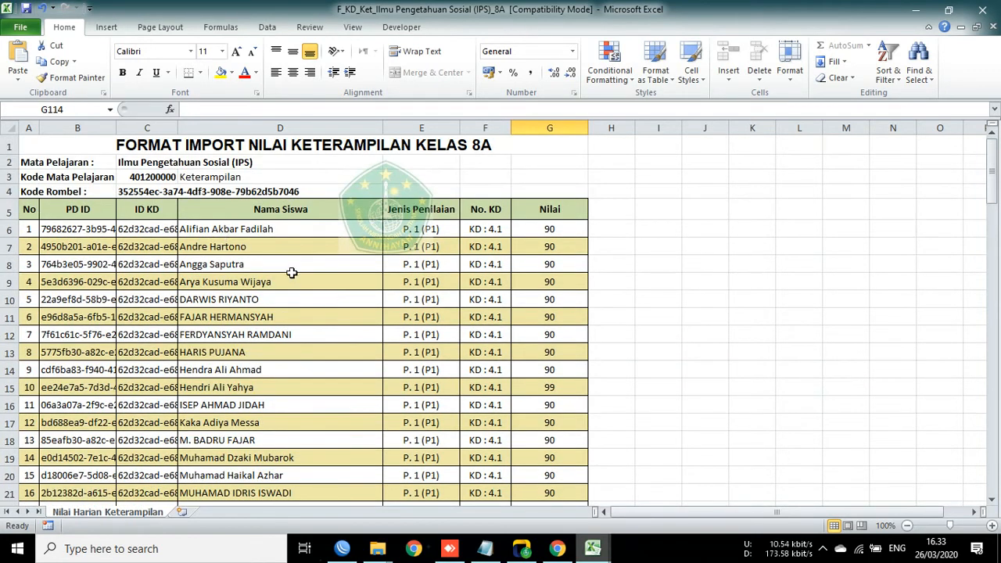
Step: Switch back to the knowledge-grade workbook and return to the top of the sheet at cell D6
click(607, 550)
click(594, 510)
scroll(521, 420, up, 20)
drag(992, 230, 991, 152)
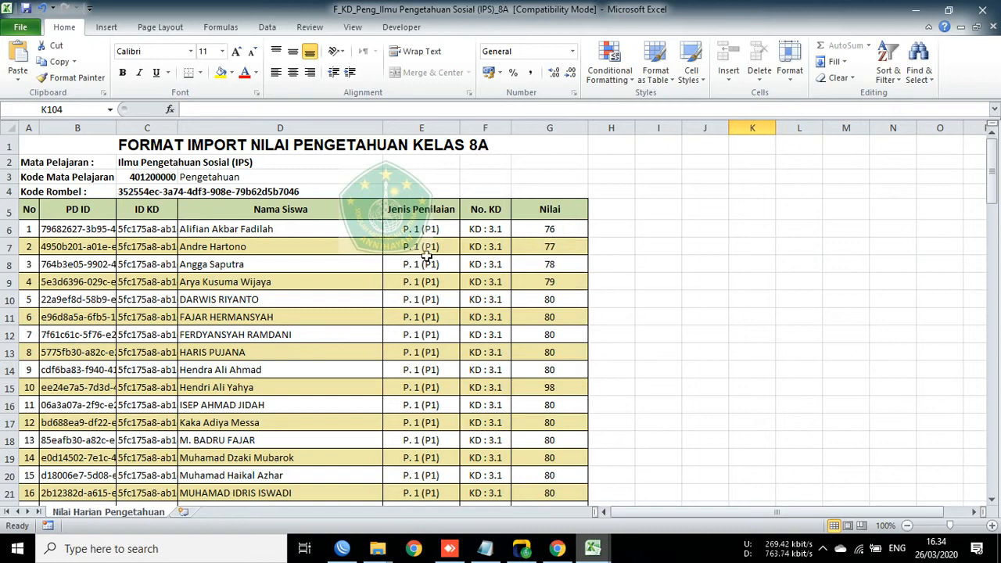
click(308, 230)
scroll(552, 368, down, 18)
scroll(560, 383, up, 18)
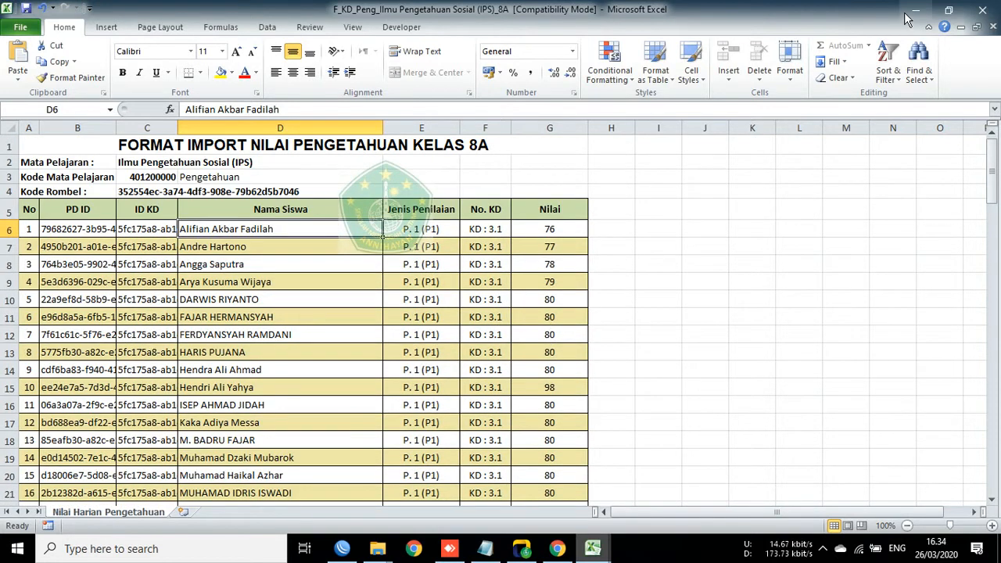
Step: Save the knowledge-grade workbook and minimize both the knowledge and skills workbooks
click(29, 13)
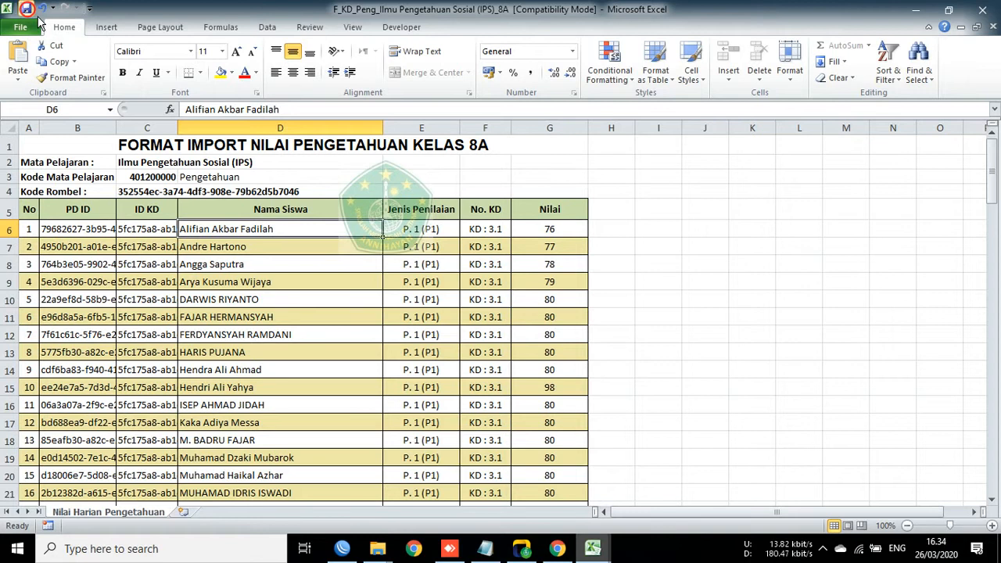
click(916, 9)
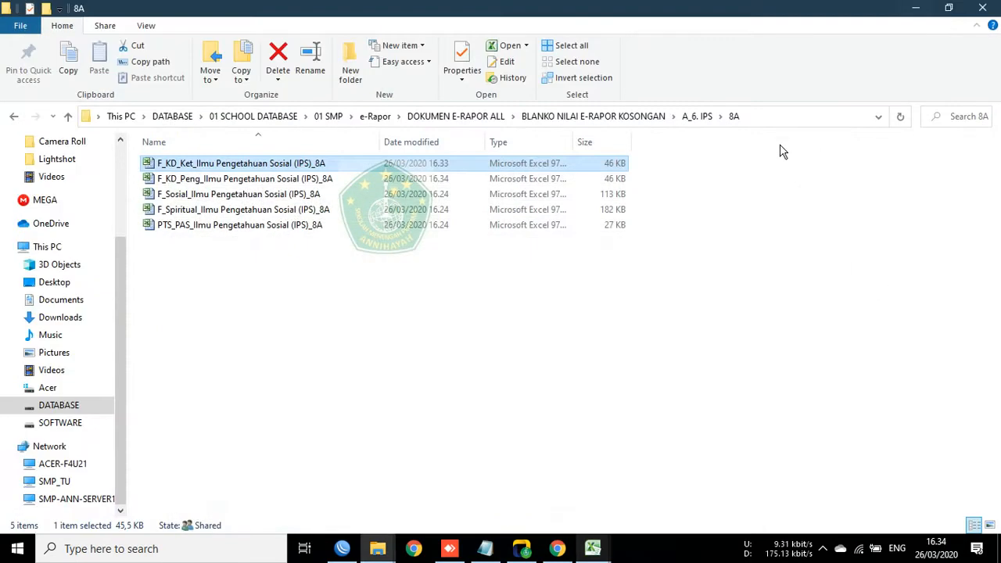
mouse_move(592, 549)
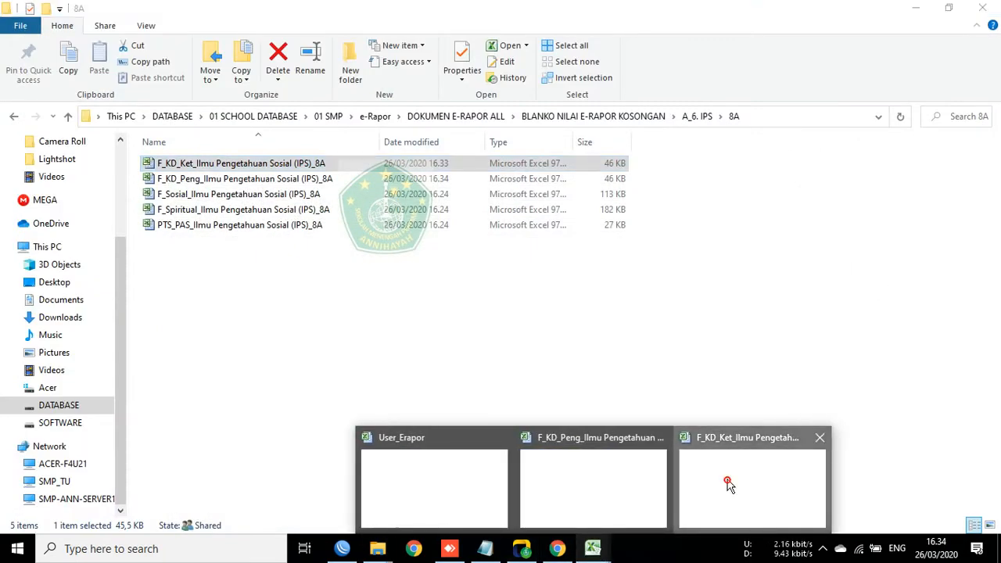
click(726, 480)
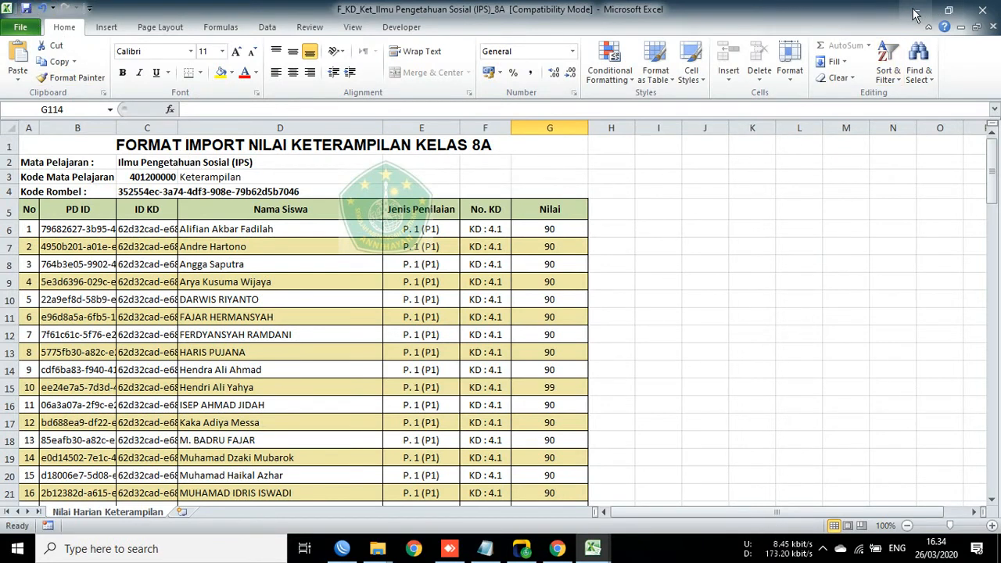
click(317, 247)
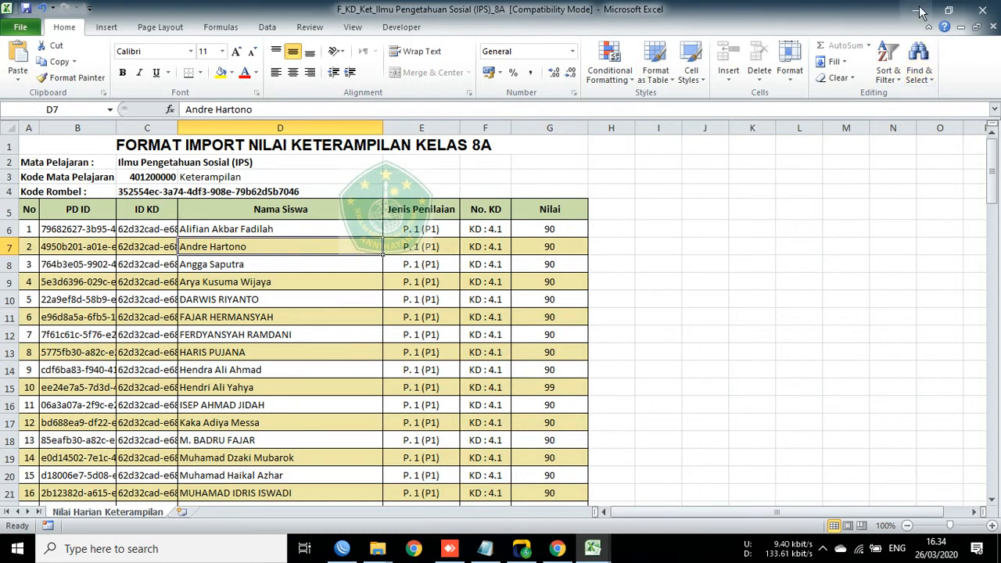
click(915, 9)
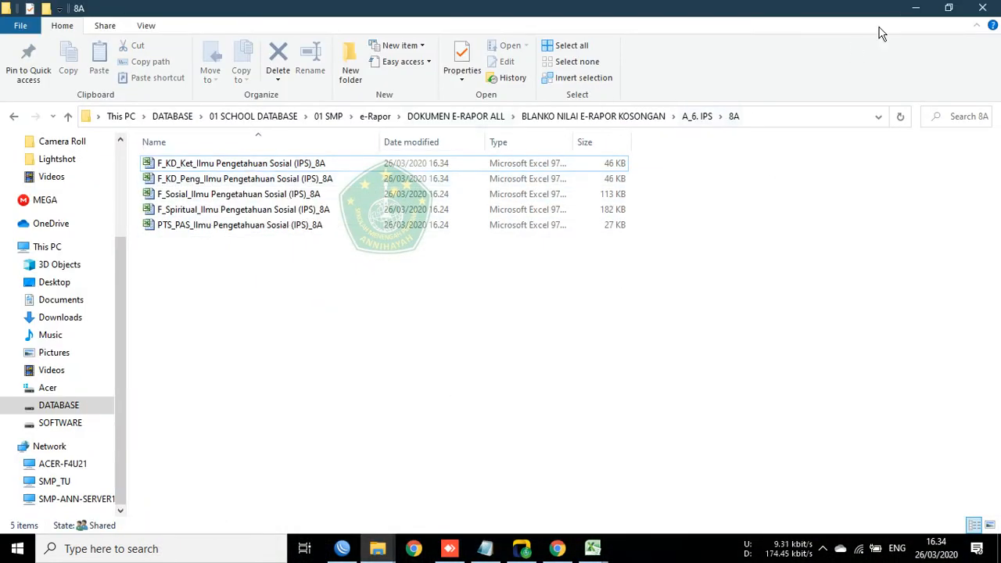
Step: Minimize the 8A folder and reload e-Rapor's Import Nilai Pengetahuan page
click(949, 8)
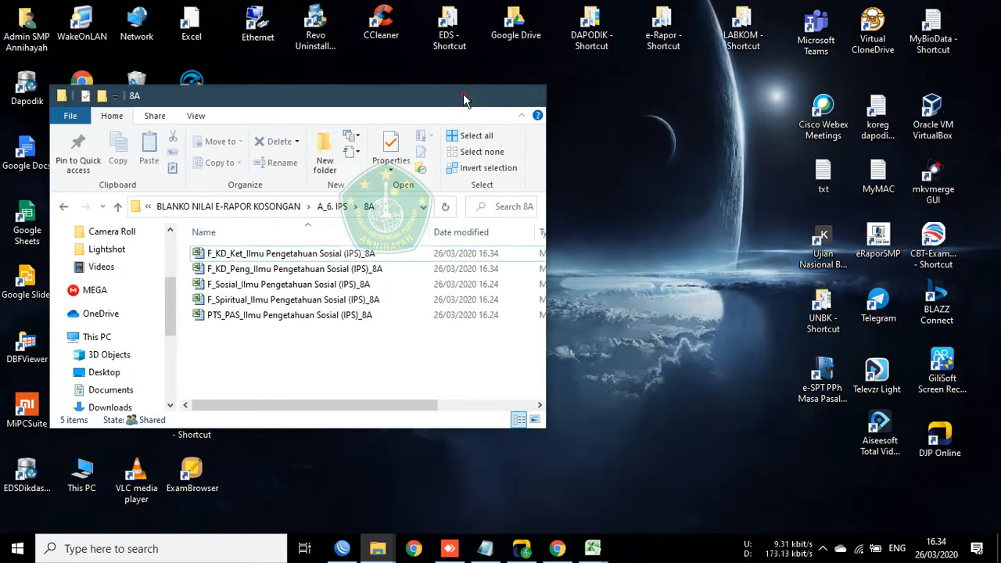
click(464, 96)
click(557, 548)
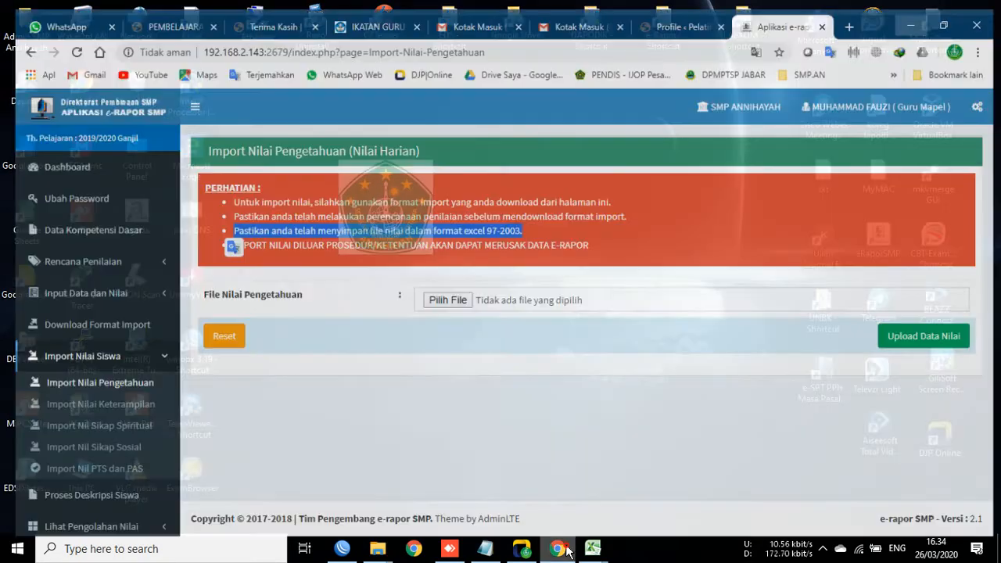
click(75, 378)
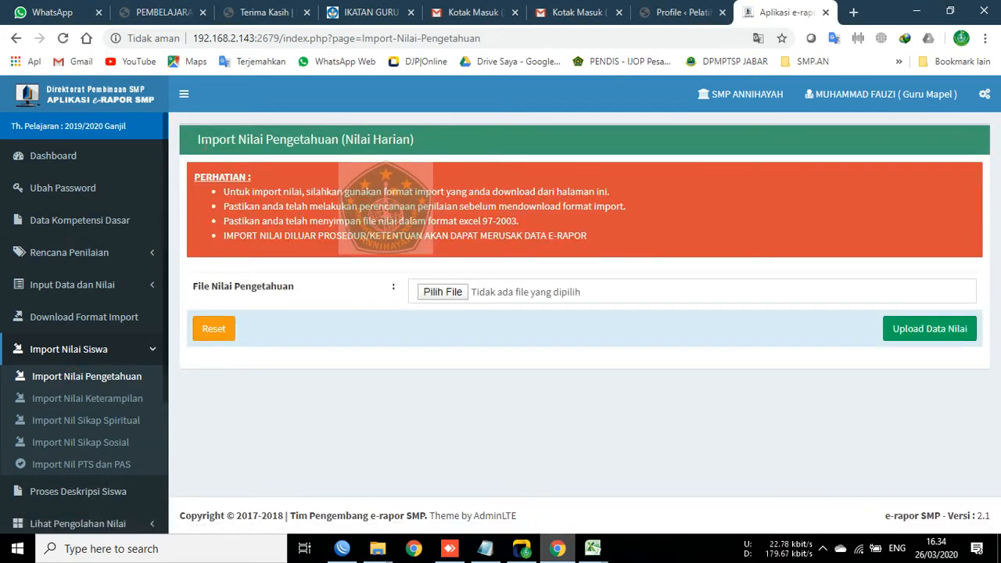
Step: Pick F_KD_Peng_Ilmu Pengetahuan Sosial (IPS)_8A in the file chooser and confirm it
click(419, 295)
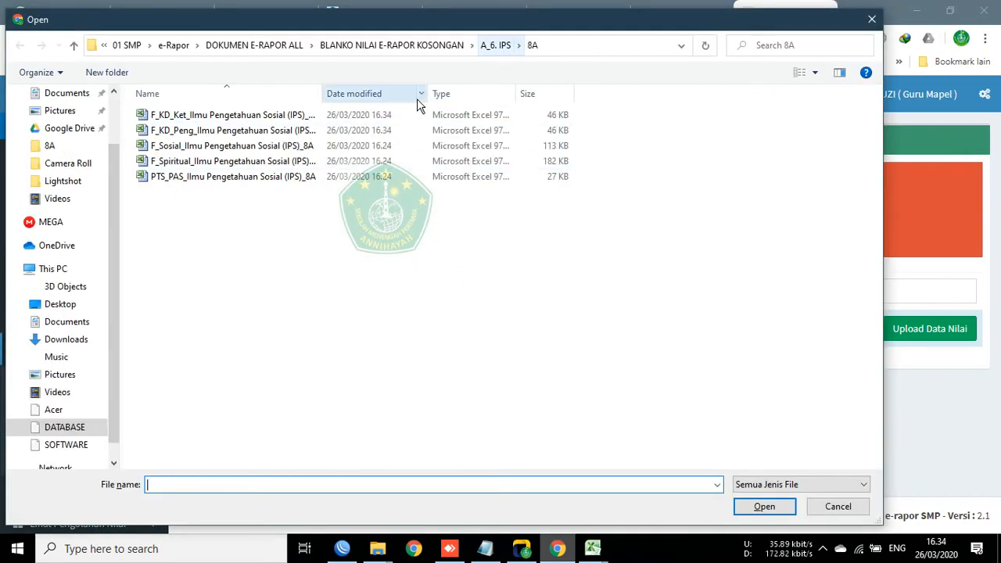
drag(321, 91, 452, 90)
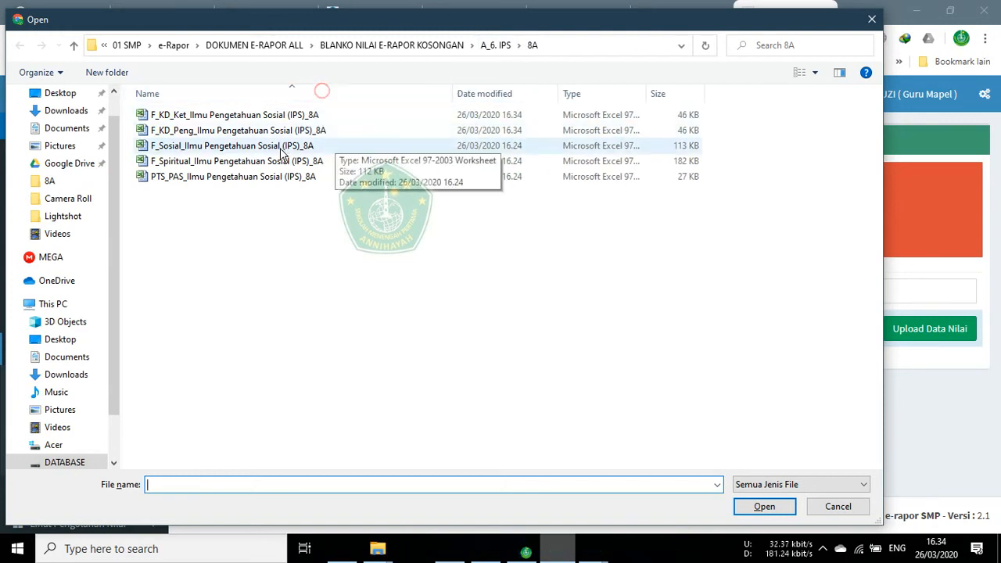
click(174, 133)
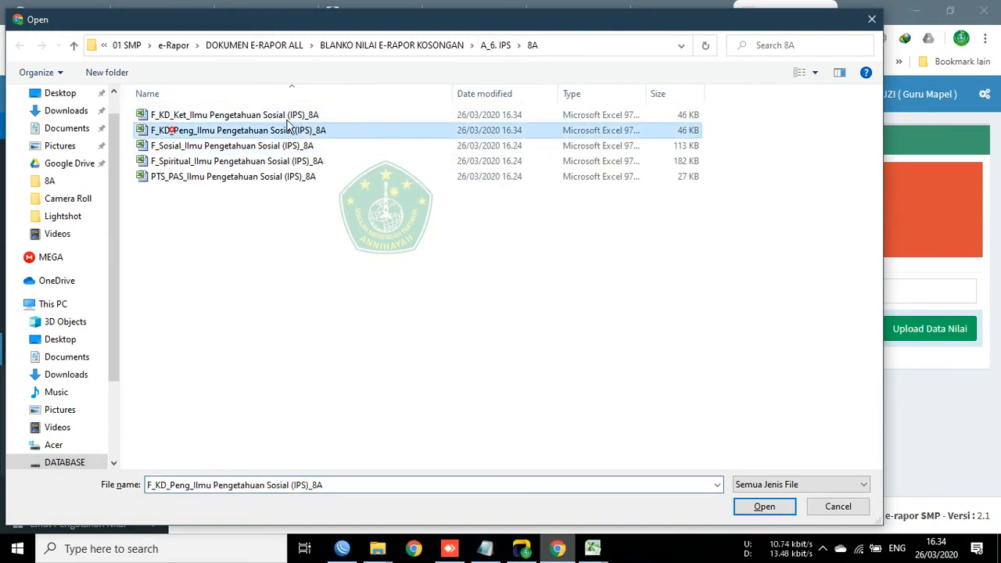
click(762, 507)
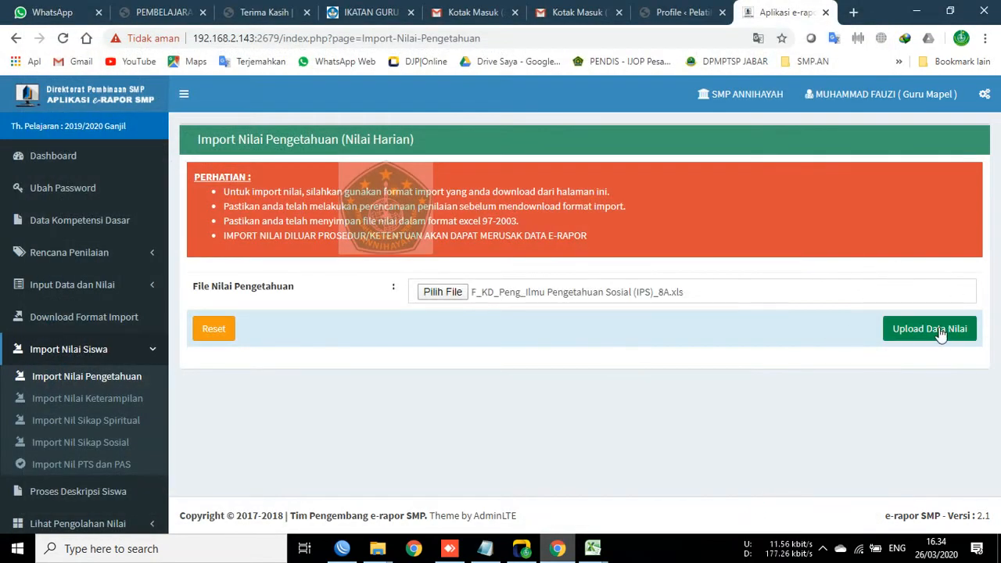
Step: Upload the attached file and scroll the preview down to row 108
click(939, 331)
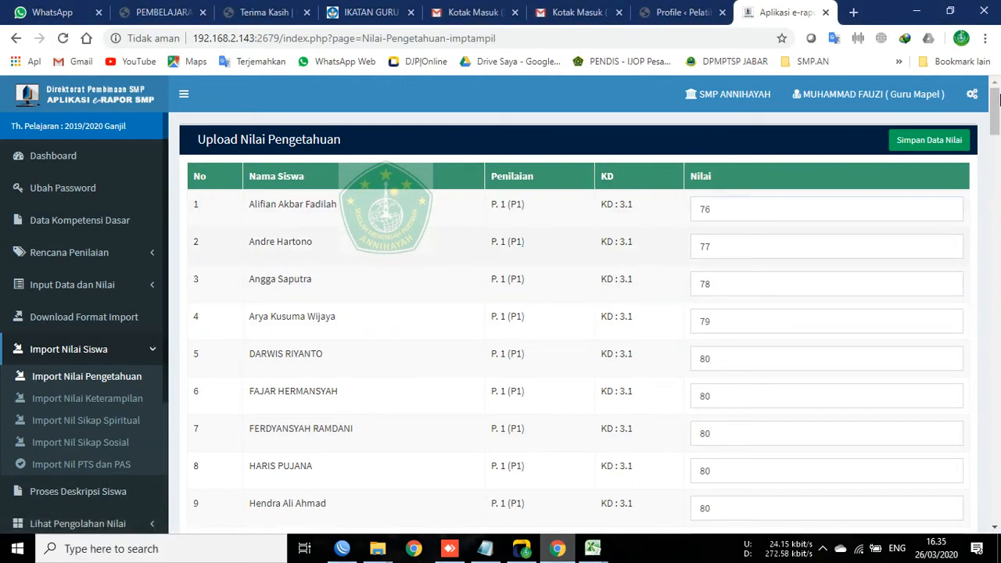
scroll(414, 313, down, 20)
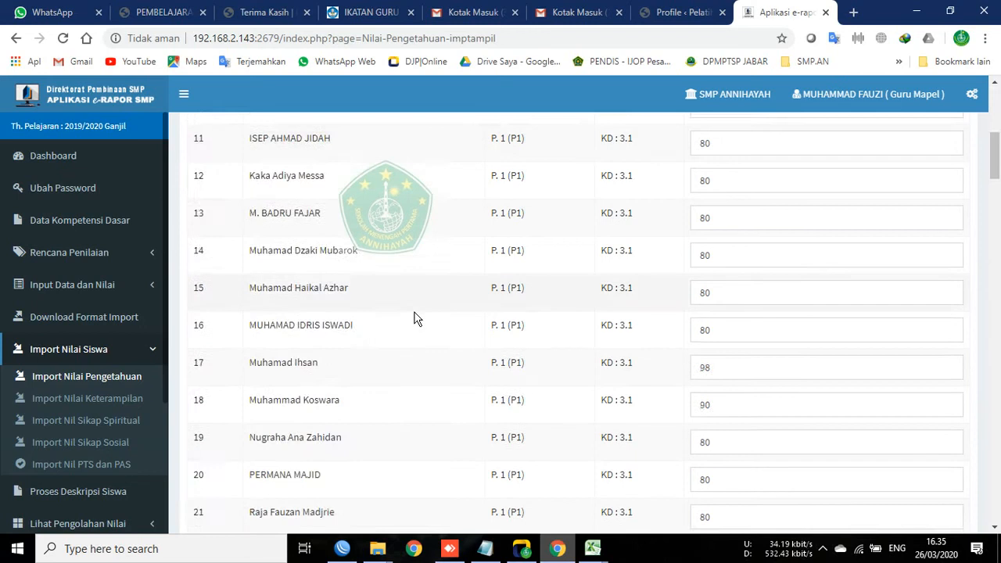
scroll(406, 438, down, 5)
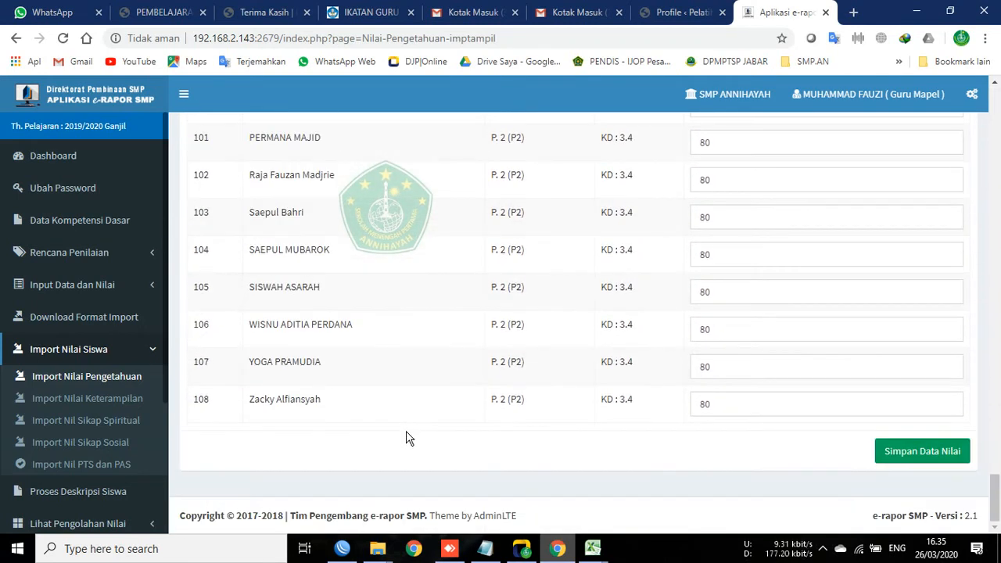
Step: Save the imported 8A IPS knowledge grades and confirm 108 records were added, 0 updated
click(926, 456)
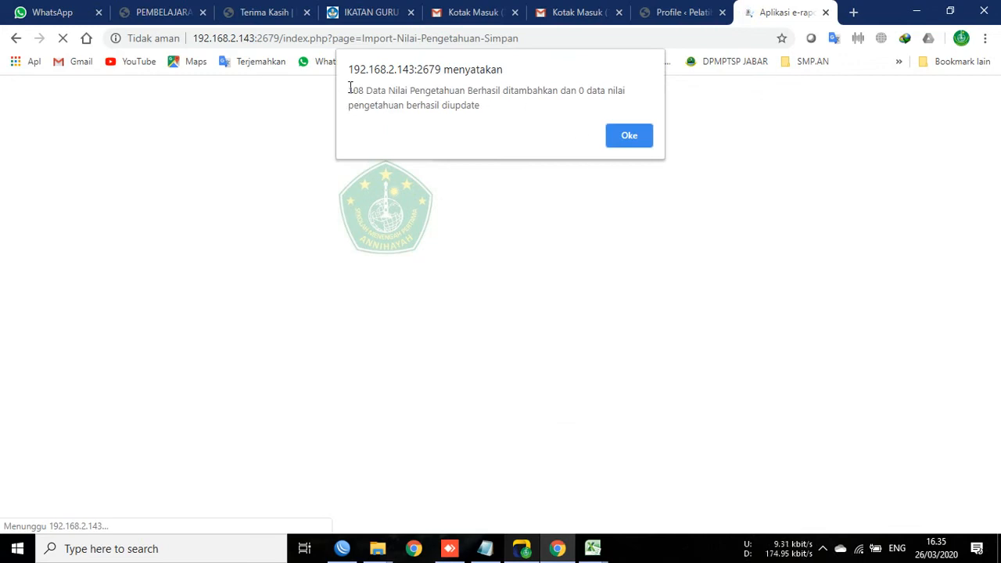
drag(348, 90, 366, 91)
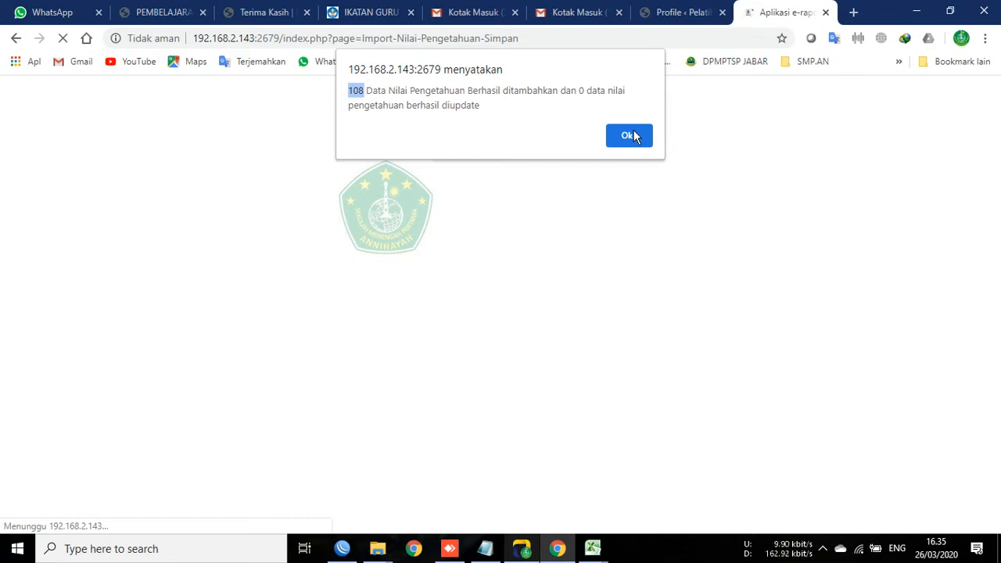
Step: Bring the 8A IPS knowledge grades workbook forward and inspect the first student's name in D6 and grade in G6
mouse_move(593, 547)
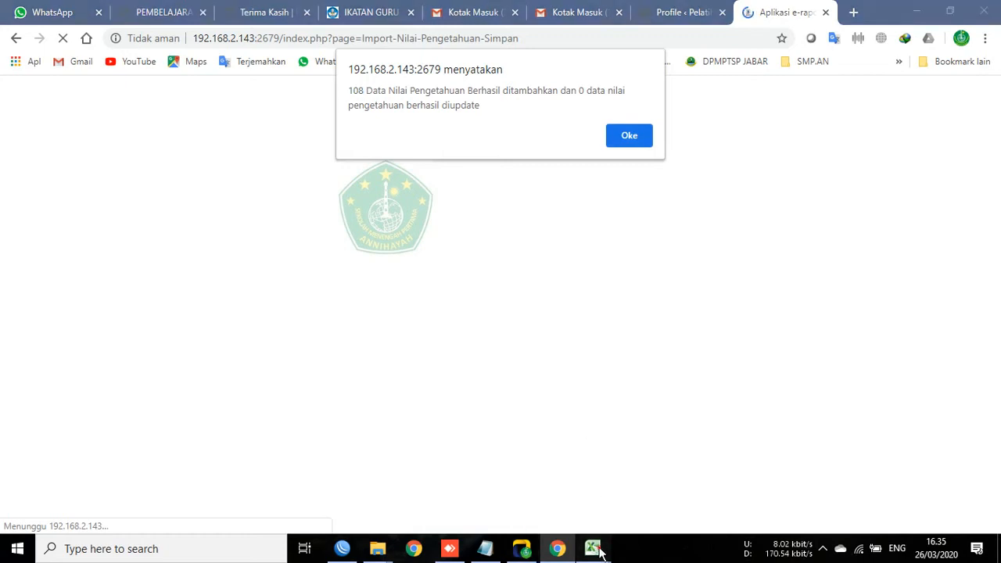
click(617, 492)
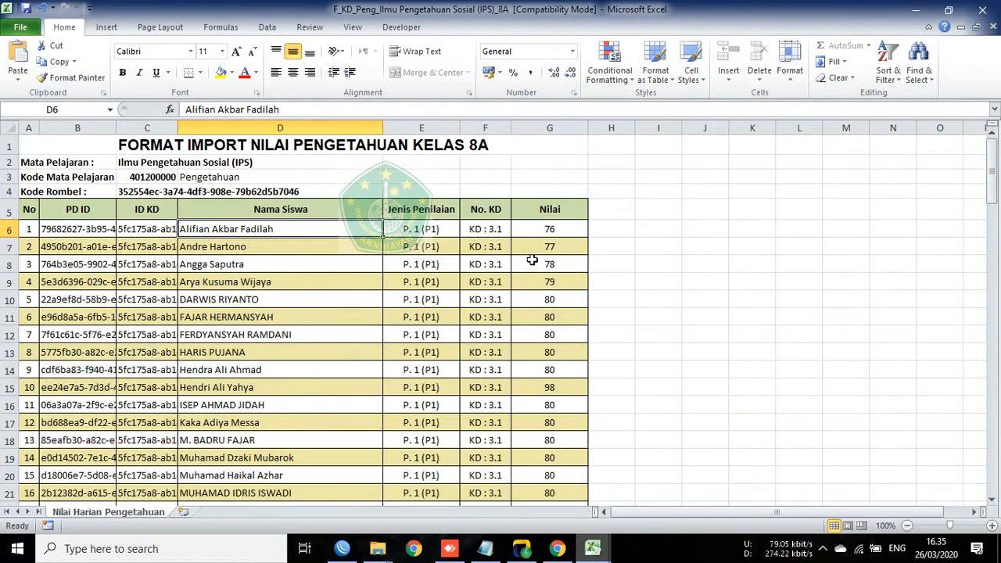
click(541, 232)
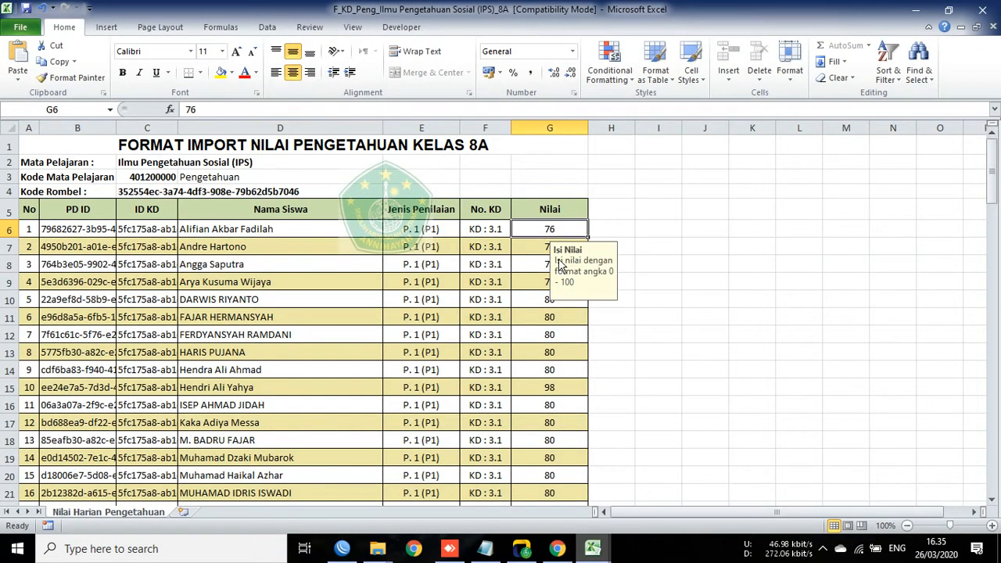
click(630, 192)
click(663, 226)
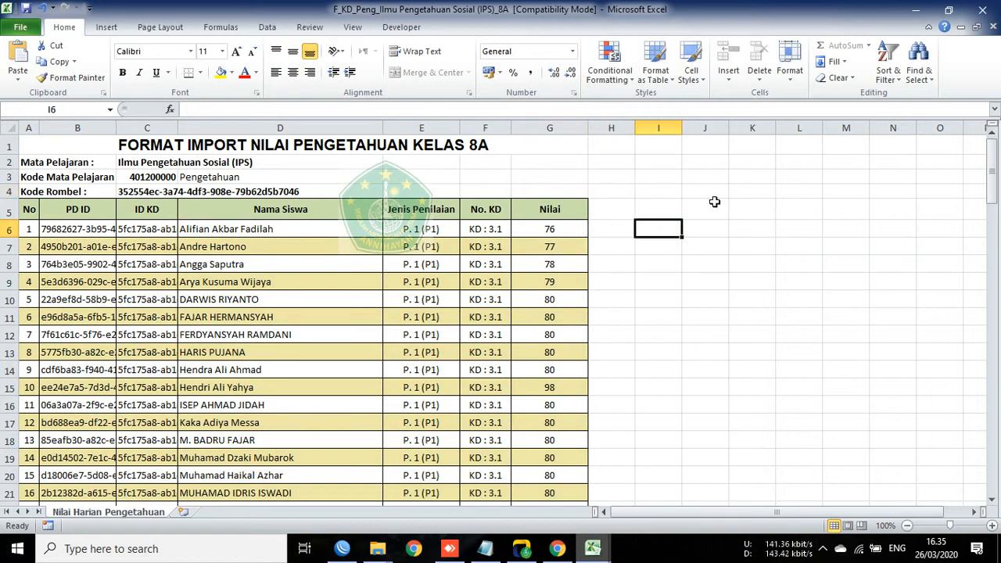
click(529, 230)
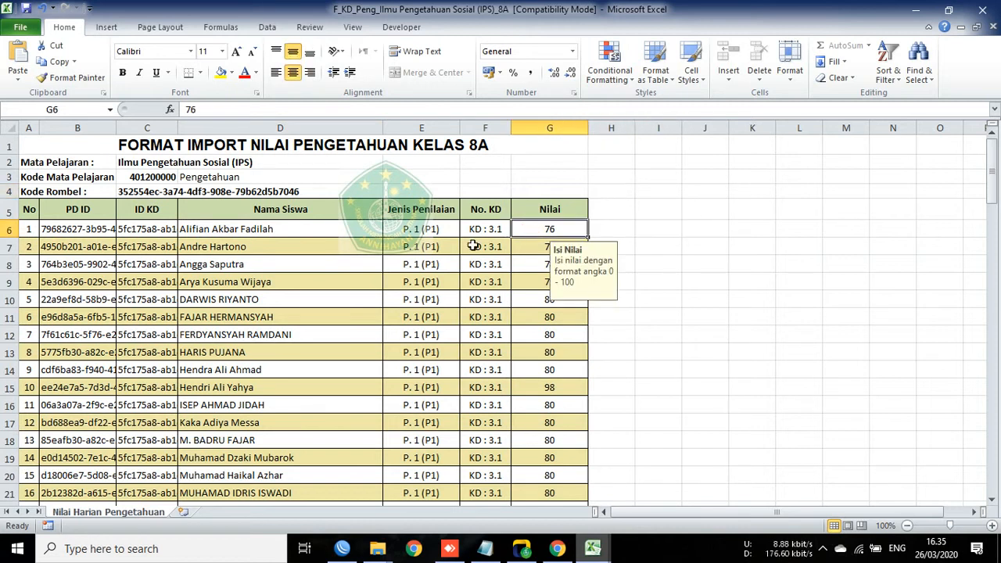
click(327, 234)
click(536, 227)
click(781, 231)
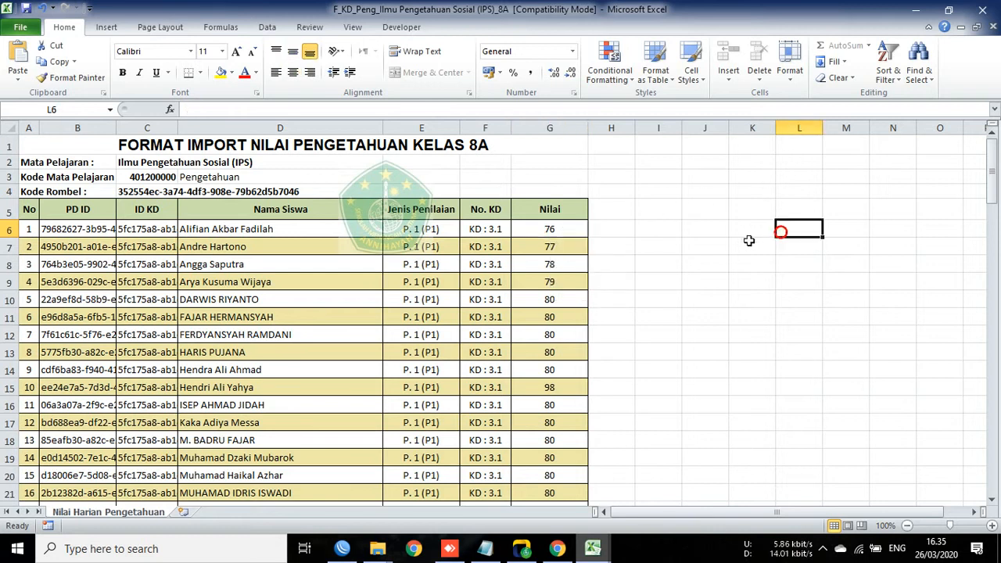
click(558, 228)
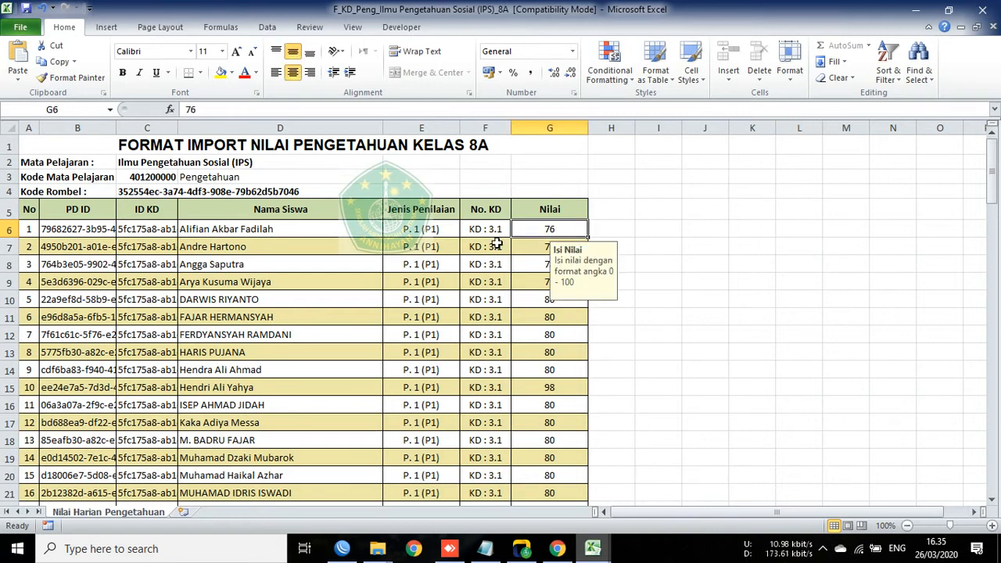
click(351, 230)
click(568, 229)
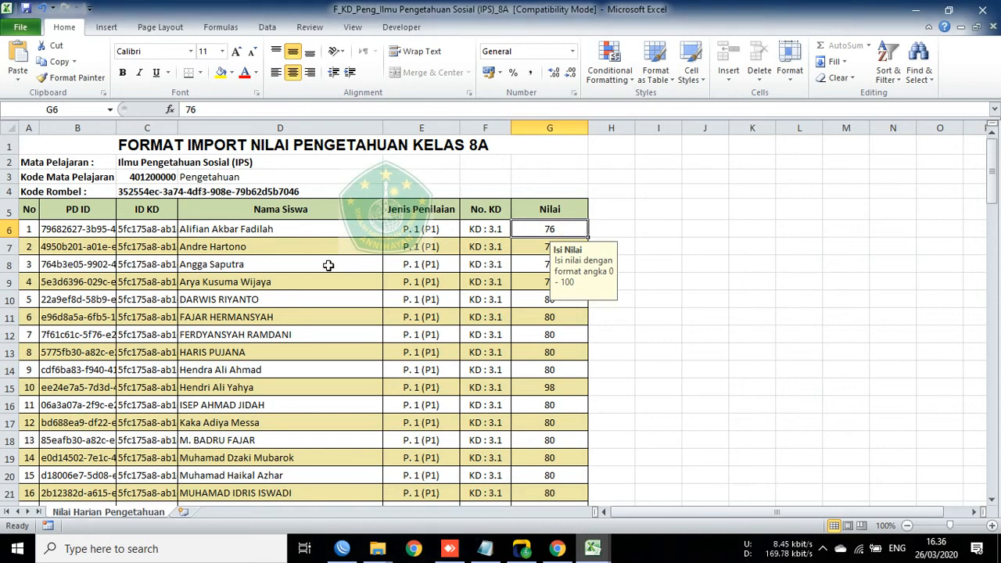
Step: Scroll through the grade rows, then compare the D6 name against the G6 grade repeatedly
scroll(521, 296, down, 4)
scroll(539, 320, down, 20)
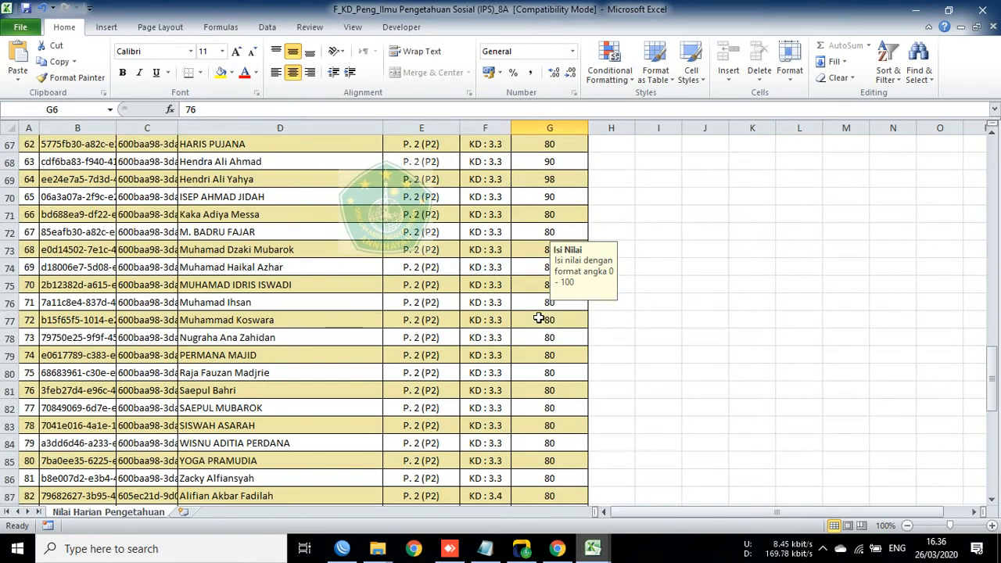
scroll(537, 319, up, 20)
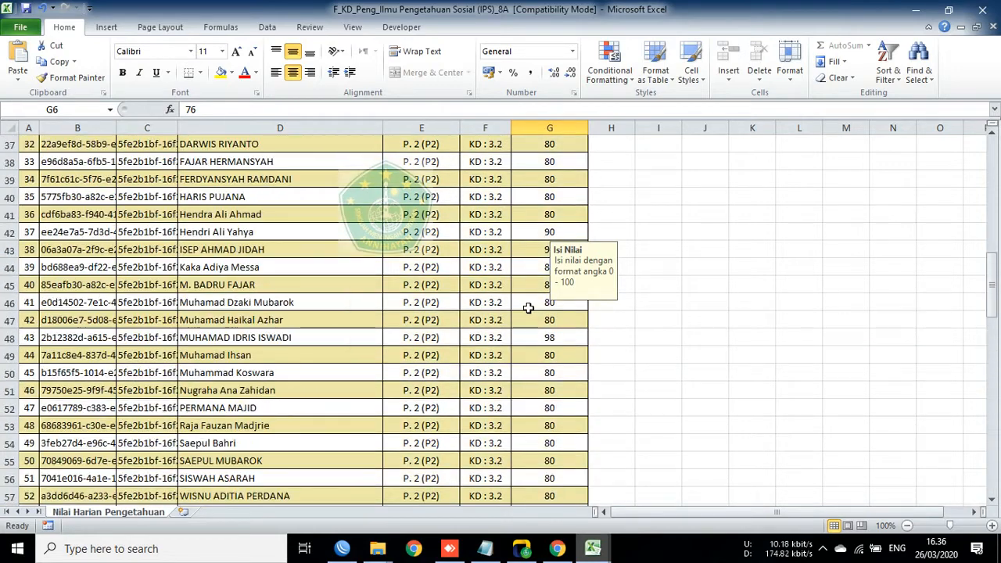
click(310, 228)
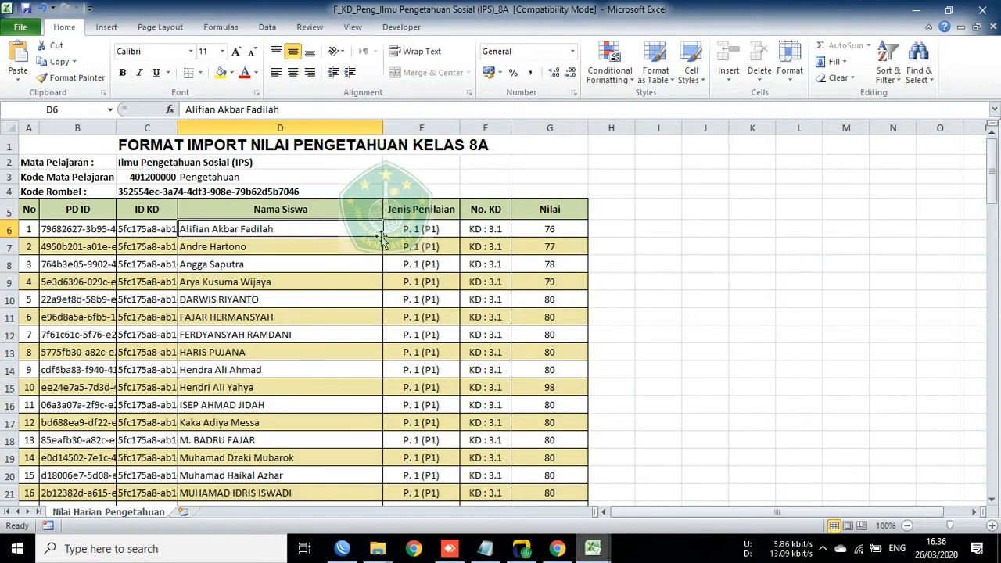
click(530, 233)
click(338, 231)
click(554, 227)
click(324, 234)
click(547, 226)
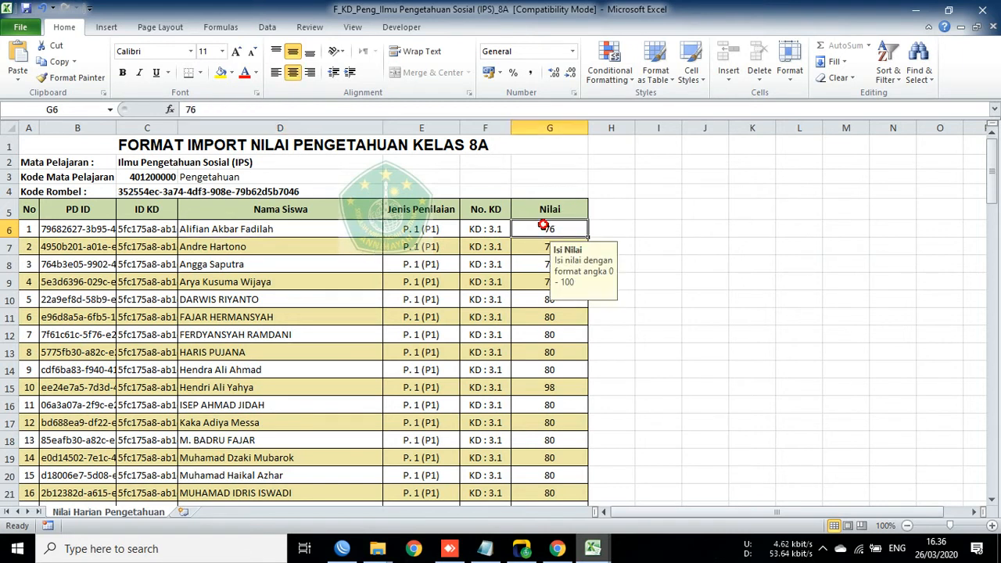
click(351, 234)
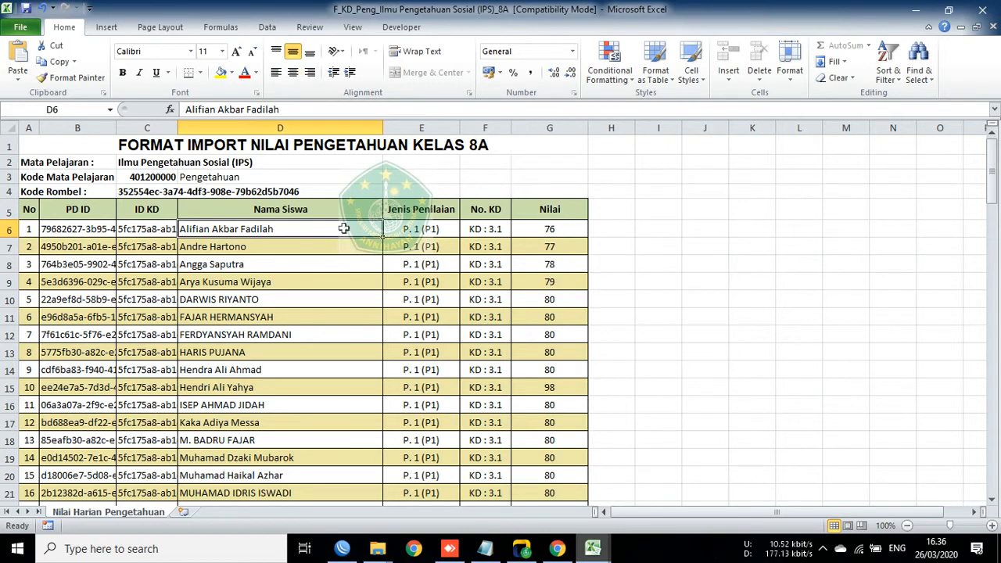
click(543, 222)
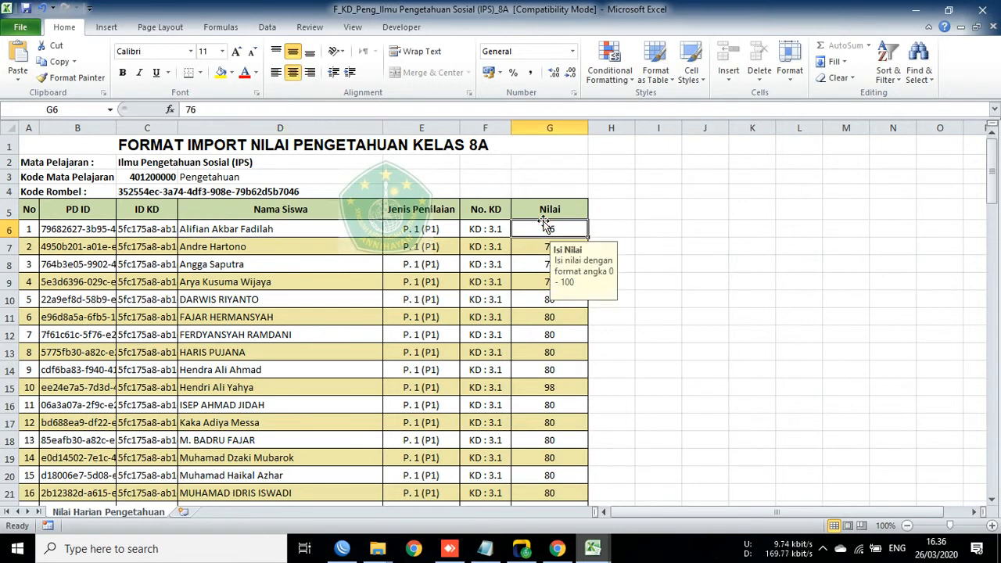
click(378, 228)
Step: Scroll the sheet once more, recheck G6 and D6, and minimise the workbook
scroll(488, 252, down, 16)
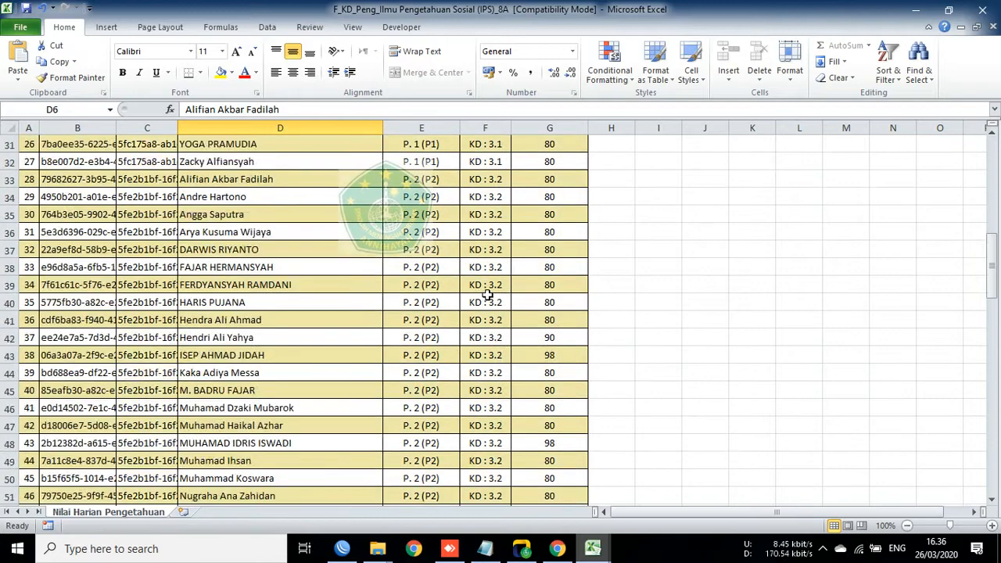
scroll(491, 292, down, 20)
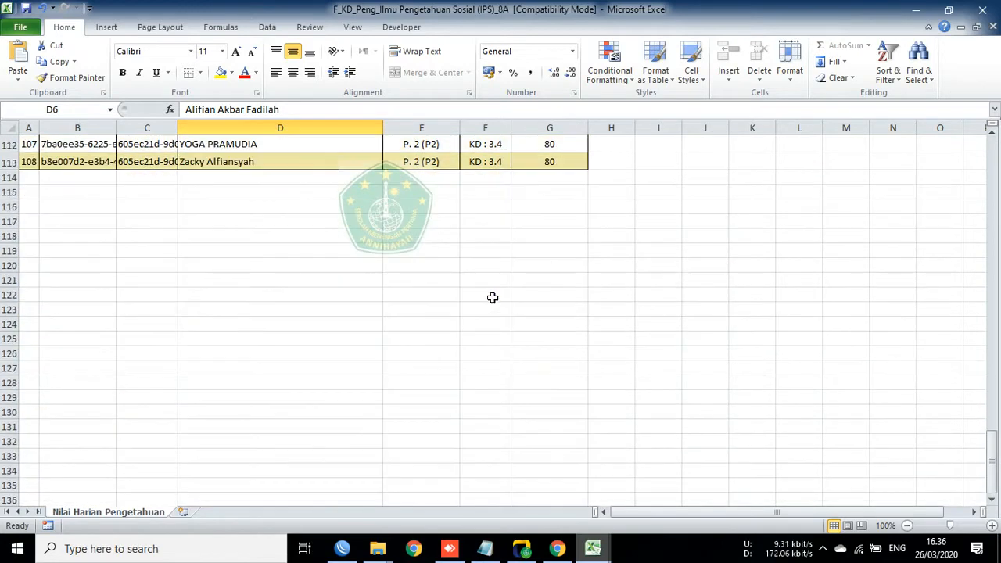
scroll(493, 298, up, 6)
scroll(492, 298, up, 20)
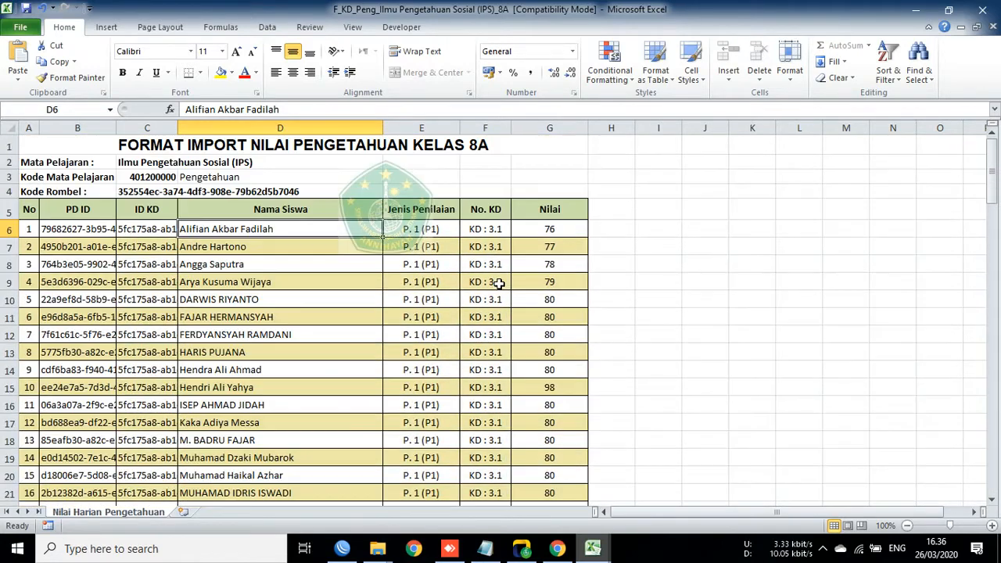
click(522, 230)
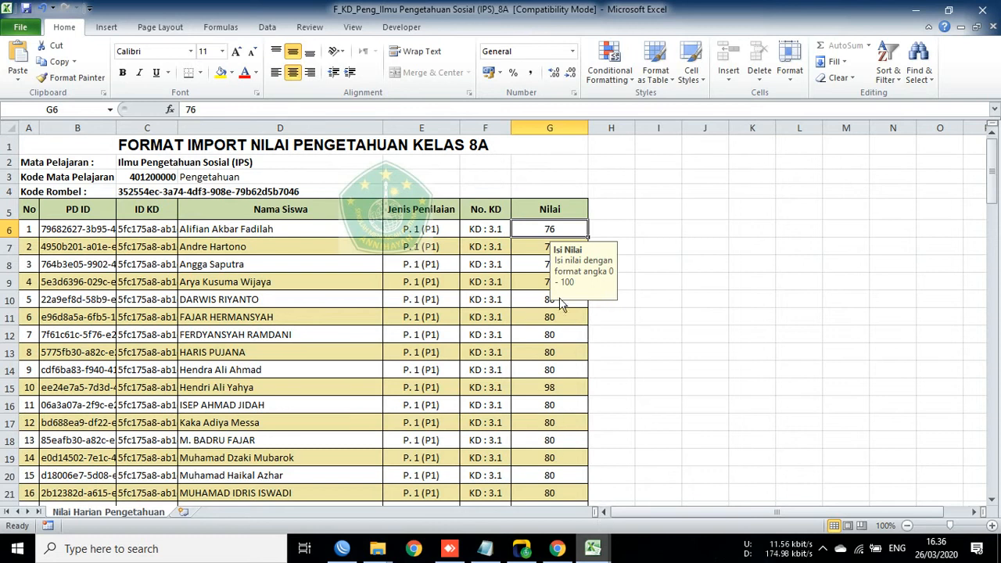
click(353, 235)
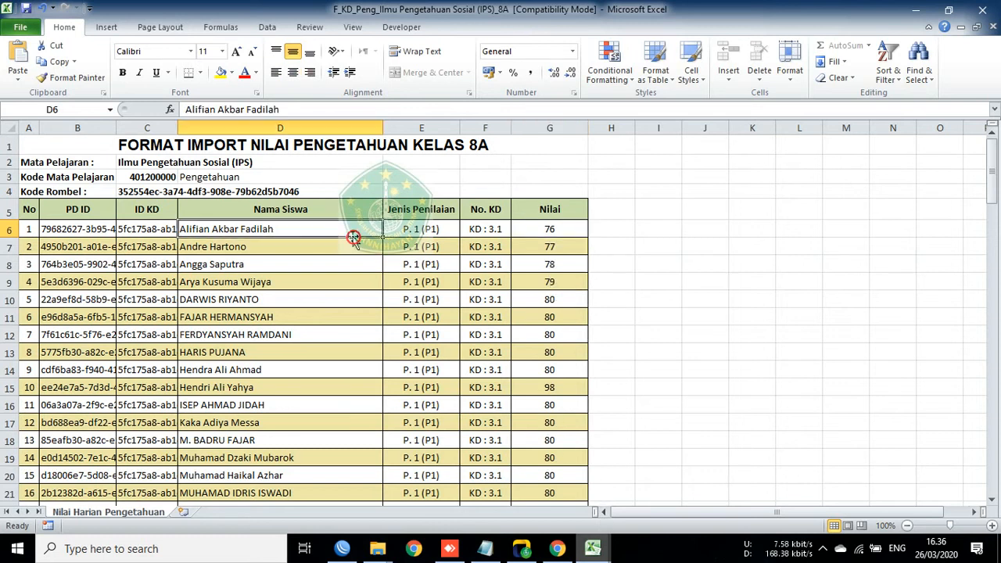
click(912, 9)
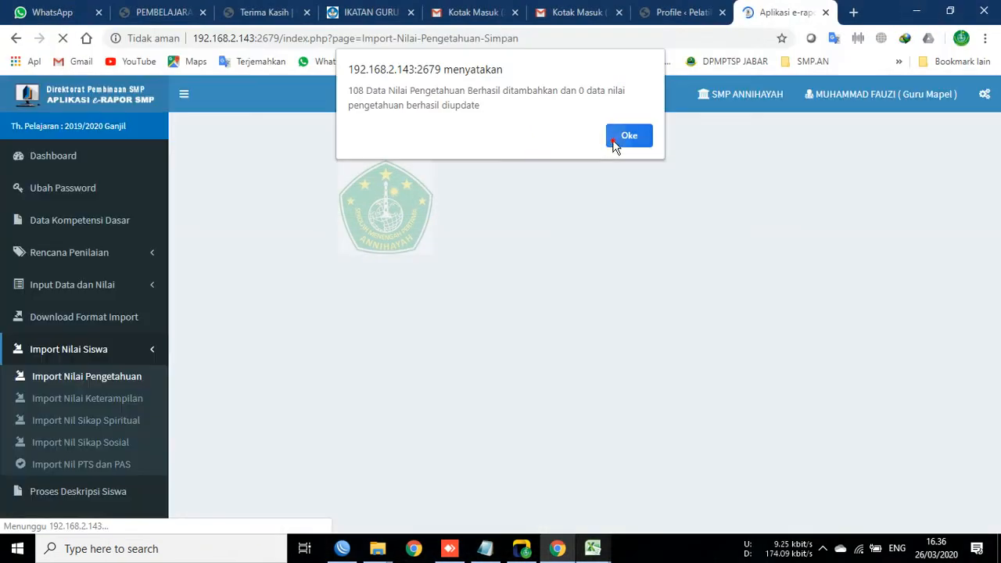
Step: Dismiss the import success message and scroll the page down and back up
click(612, 144)
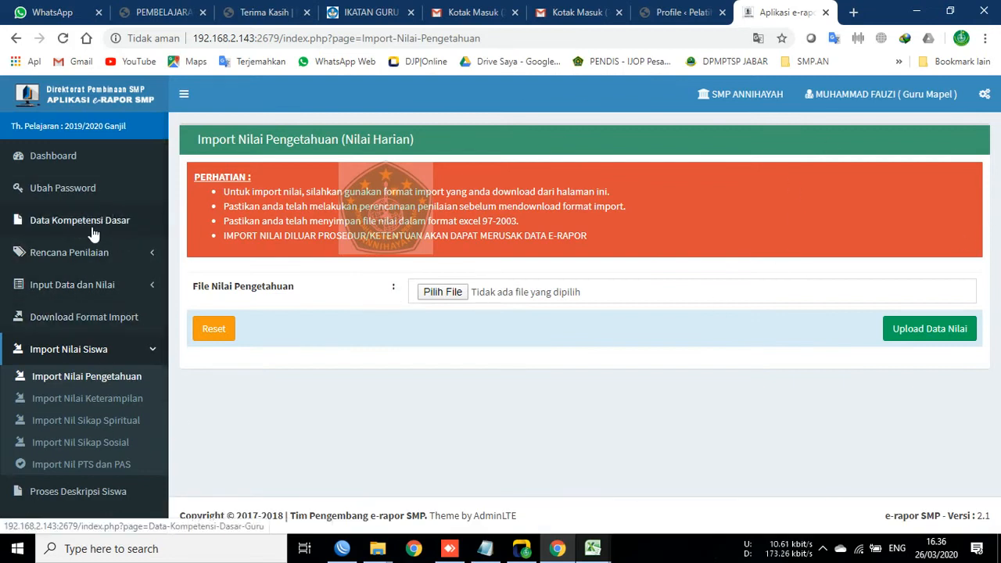
scroll(72, 423, down, 3)
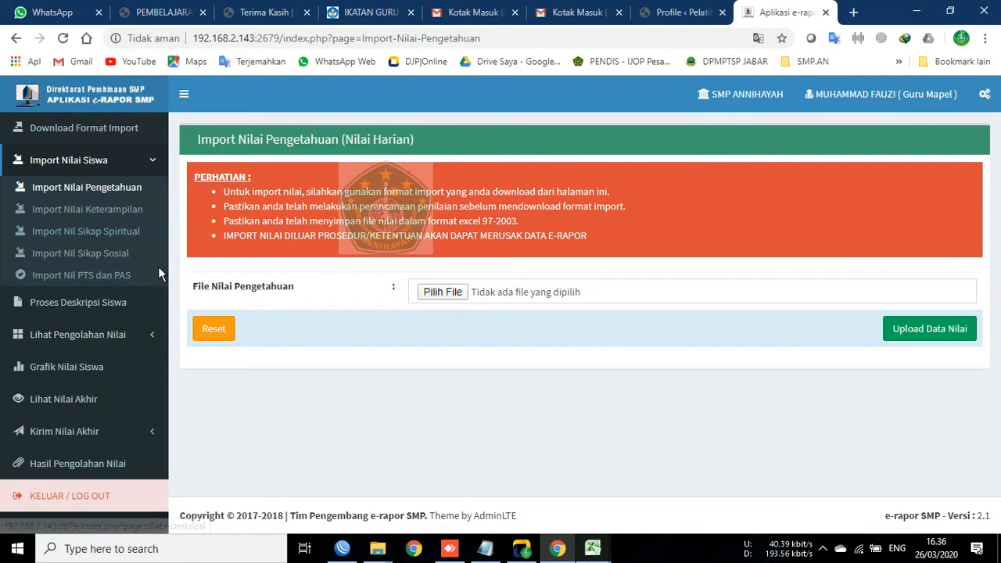
scroll(79, 352, up, 3)
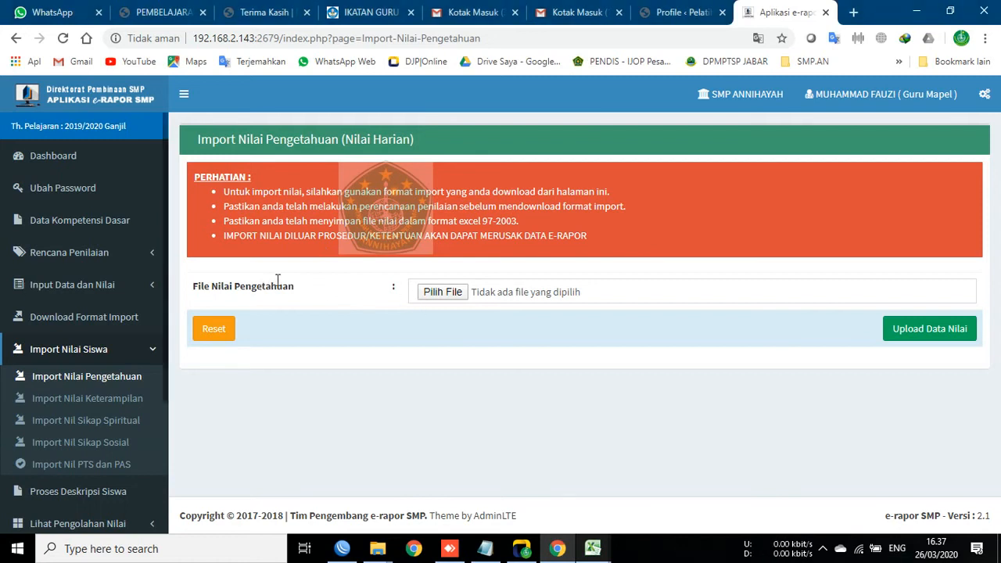
Step: Highlight the File Nilai Pengetahuan label text, then expand the Input Data dan Nilai section
drag(192, 286, 417, 280)
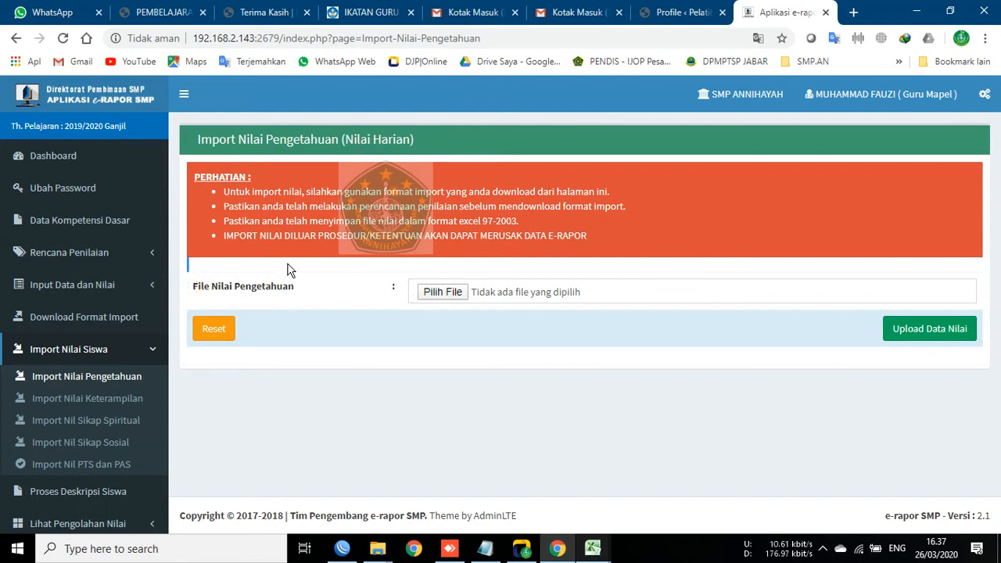
drag(198, 291, 395, 289)
click(194, 290)
triple_click(194, 287)
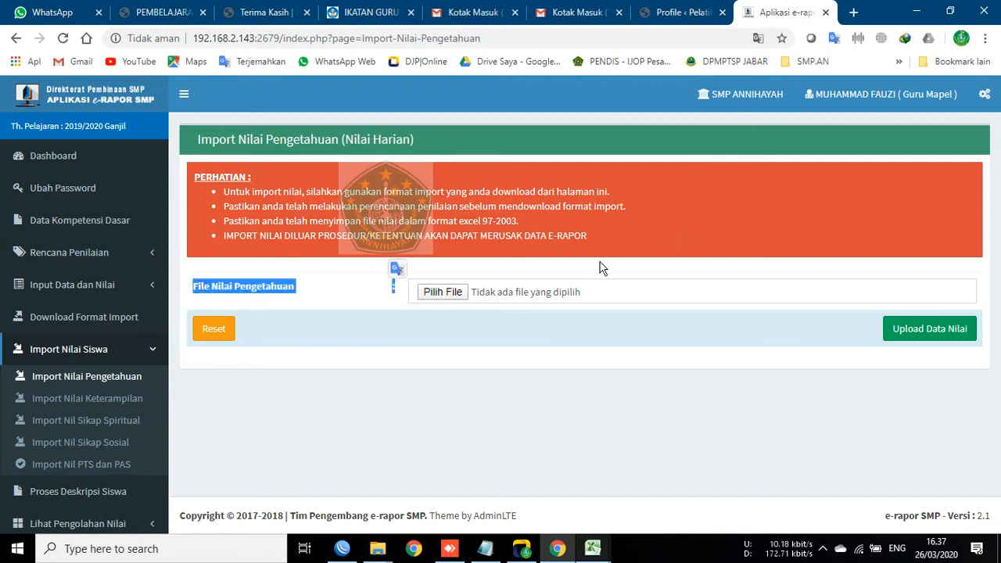
click(515, 269)
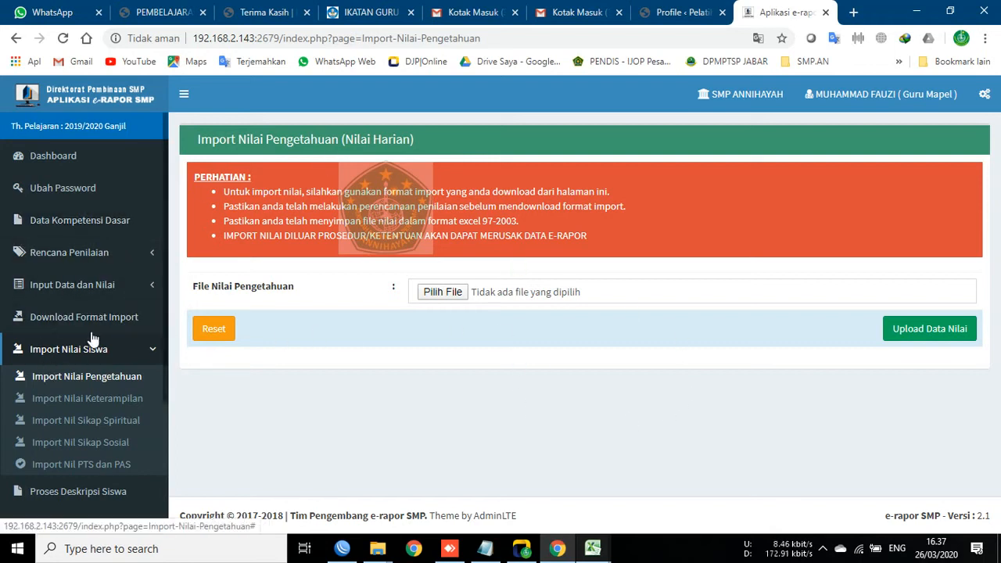
click(119, 284)
Step: On Input Nilai Pengetahuan, load class 8A, IPS, assessment P. 1 (P1) showing KD 3.1 grades 76, 77, 78…
click(95, 310)
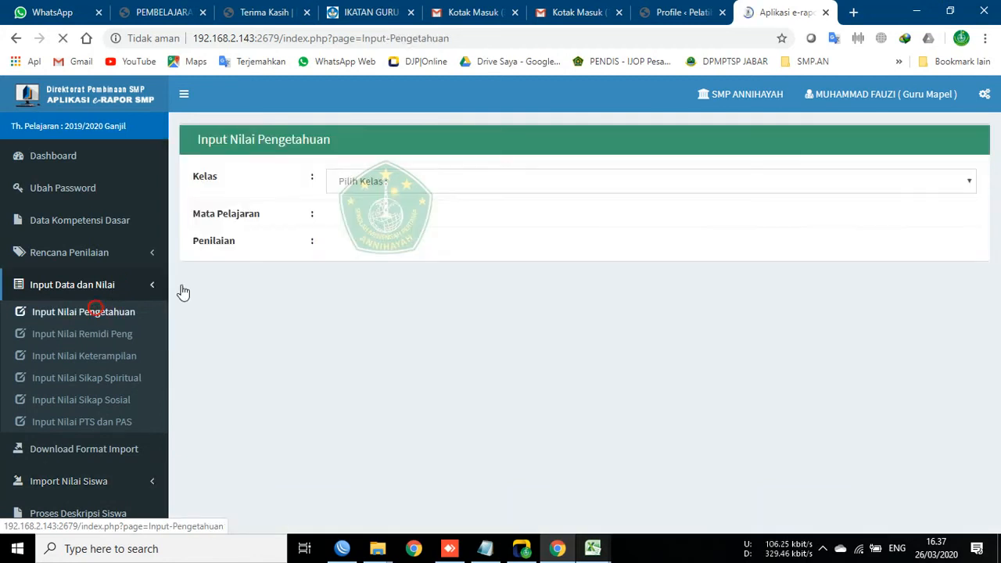
click(410, 180)
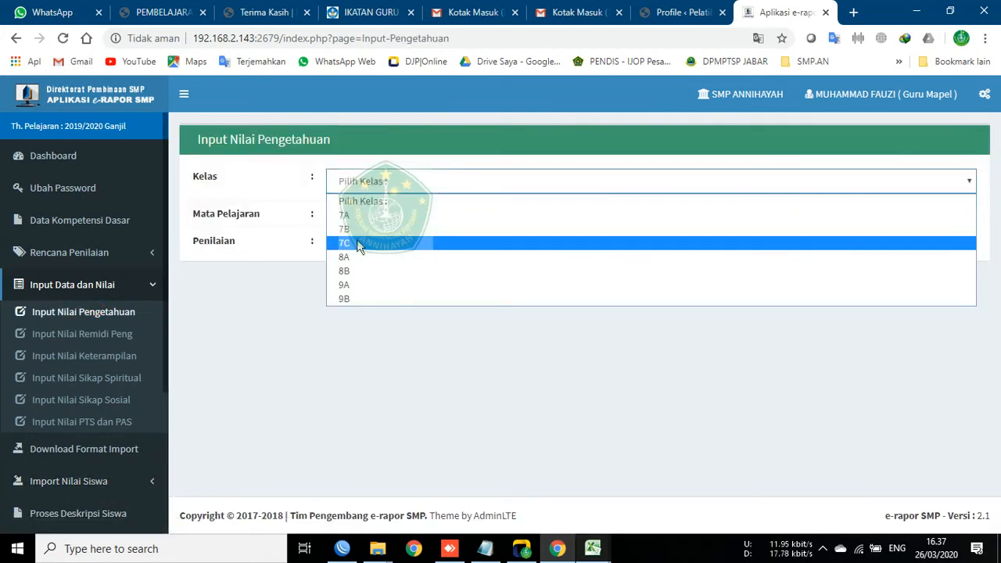
click(357, 257)
click(358, 225)
click(376, 254)
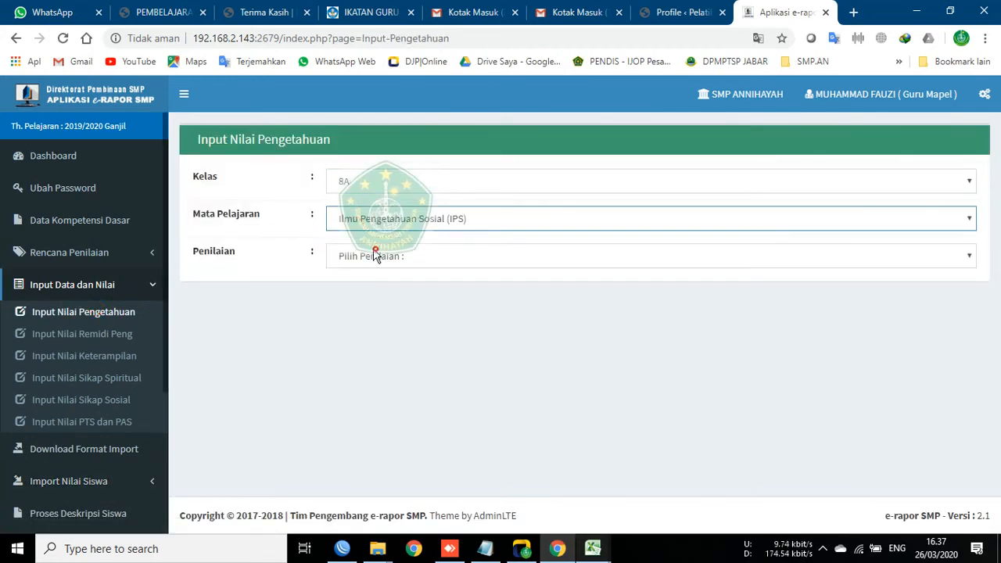
click(376, 255)
click(381, 288)
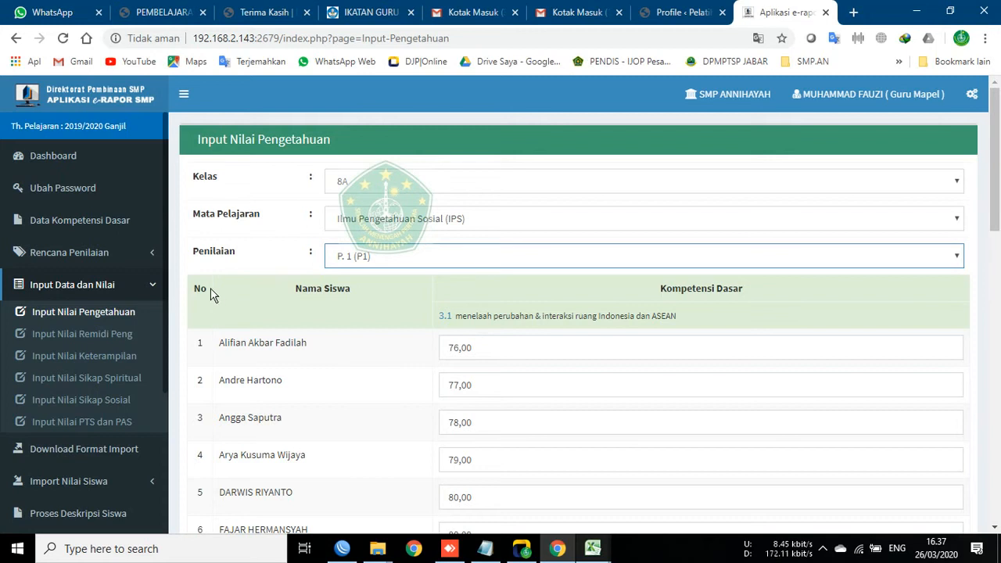
Step: Check remedial knowledge grades for 8A IPS competency 3.1 and confirm no students need remedial
click(95, 341)
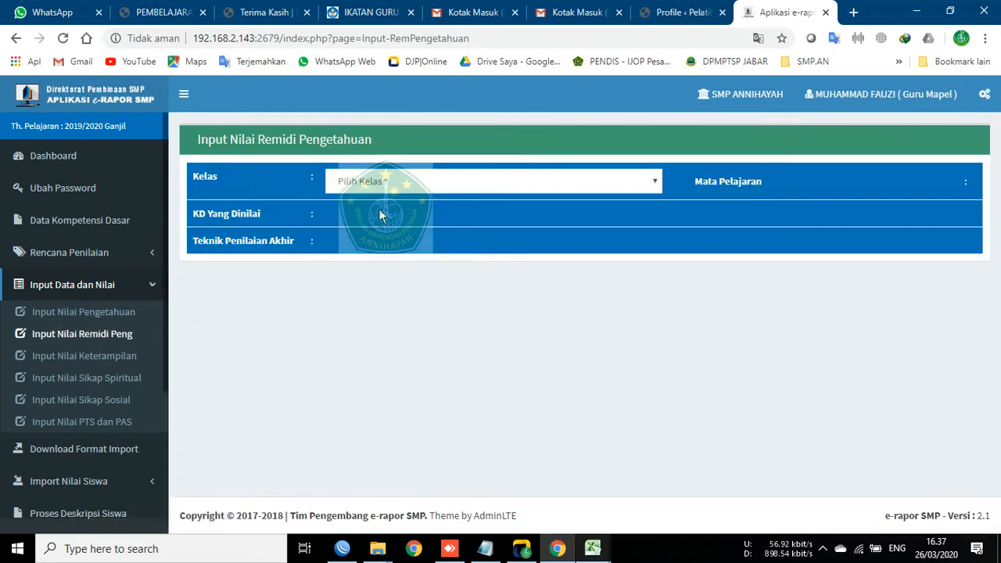
click(393, 187)
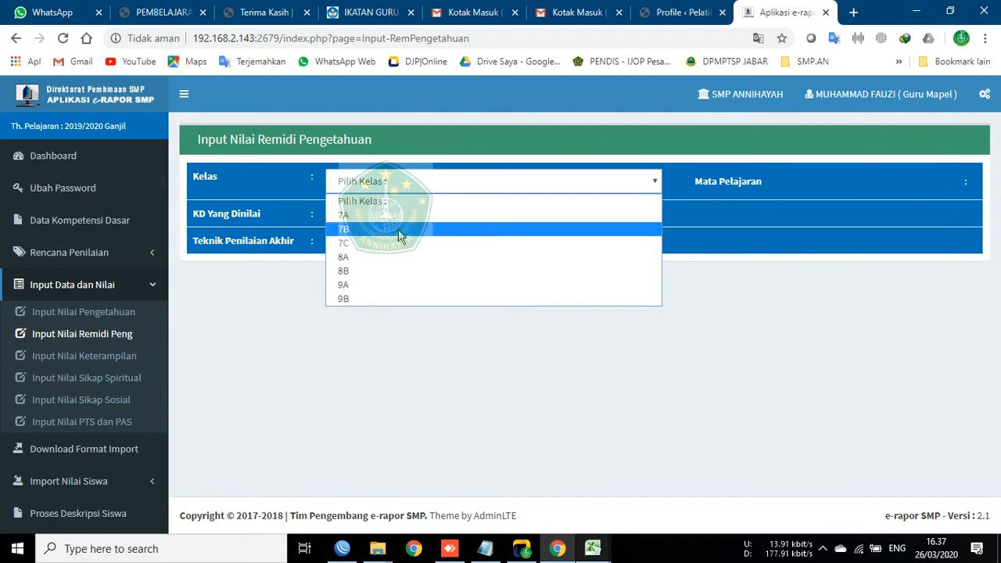
click(378, 258)
click(690, 181)
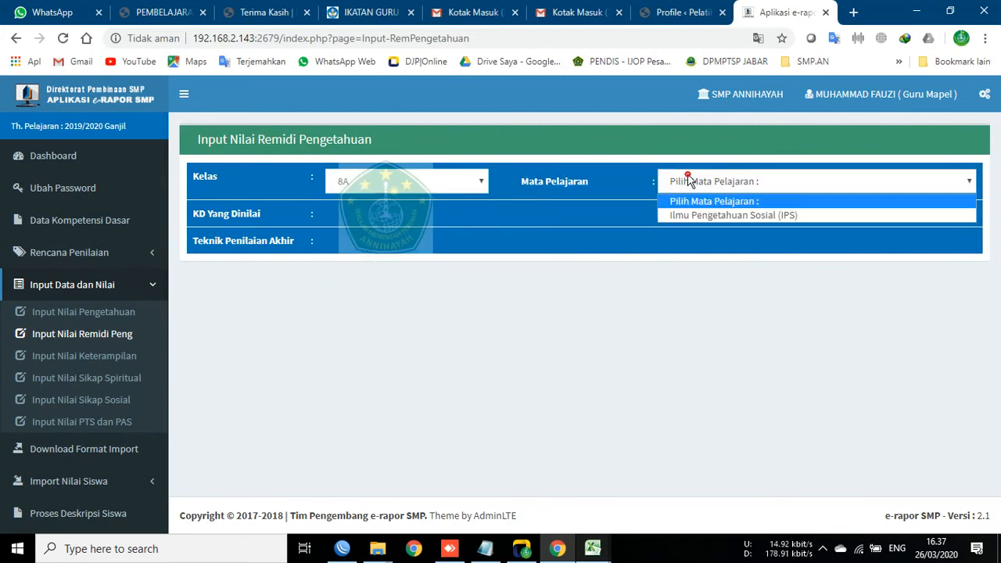
click(719, 215)
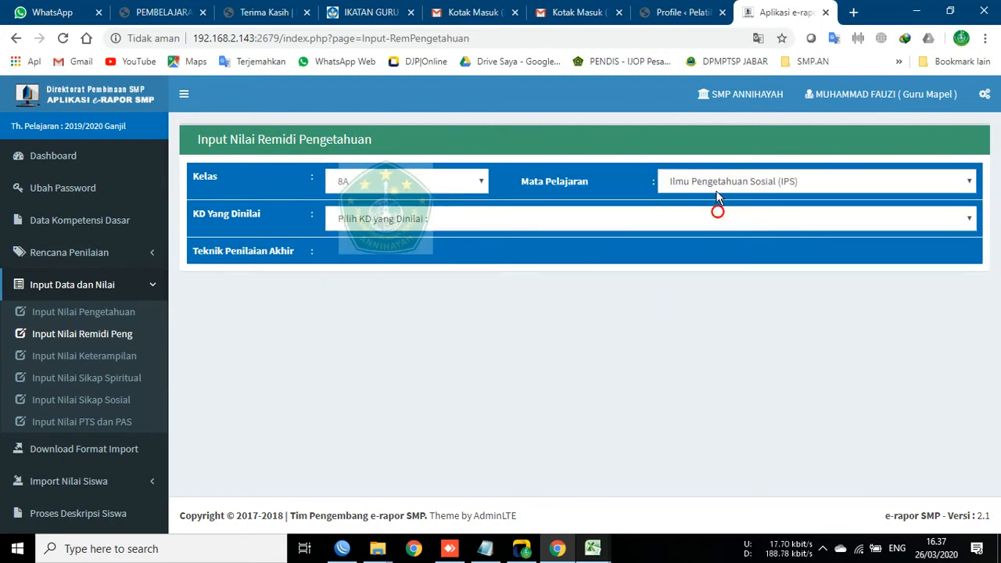
click(720, 220)
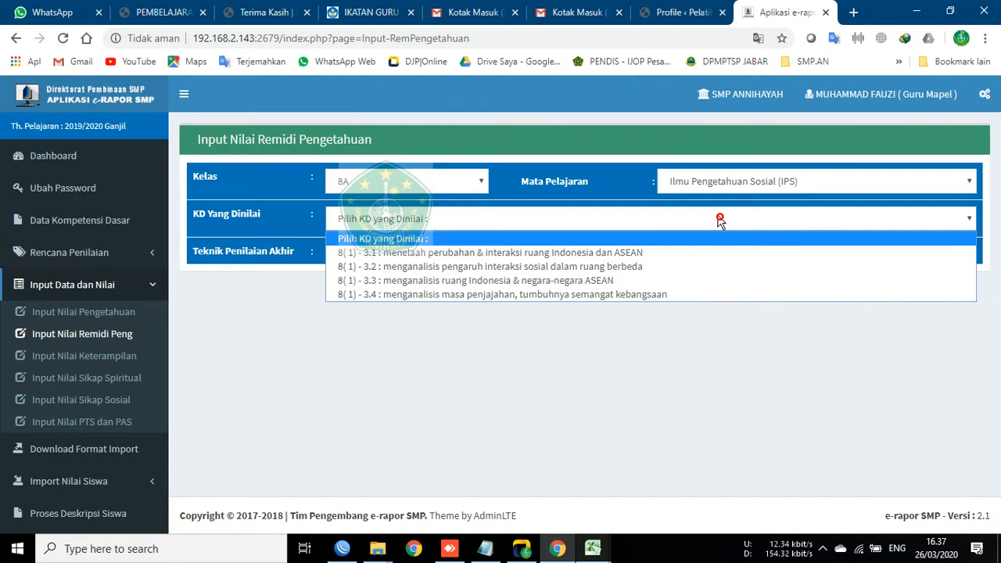
click(538, 253)
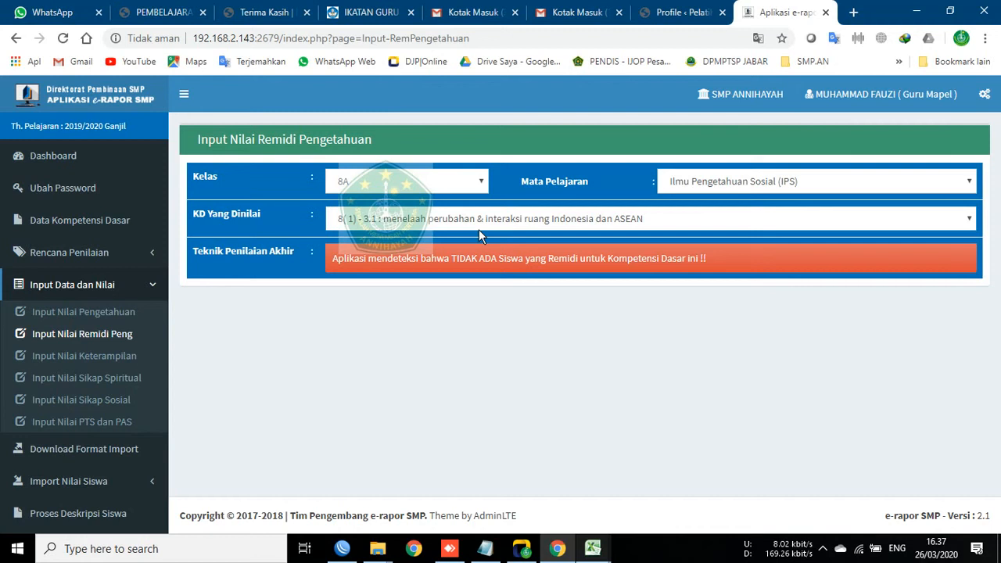
Step: Return to Input Nilai Pengetahuan, leaving the class list unselected
click(84, 313)
click(359, 180)
click(360, 181)
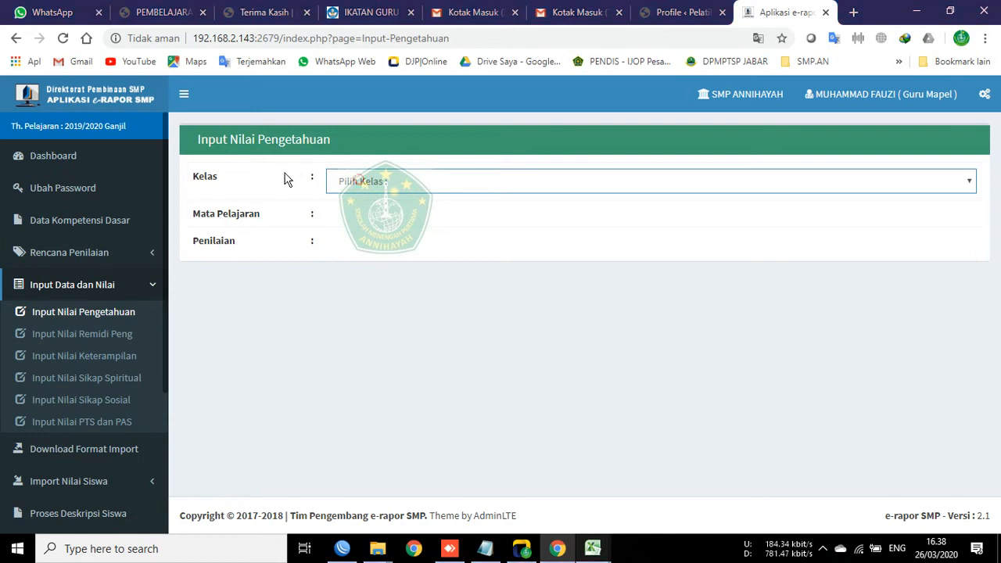
Step: Load the P. 1 (P1) knowledge grades for class 8A, IPS
click(436, 188)
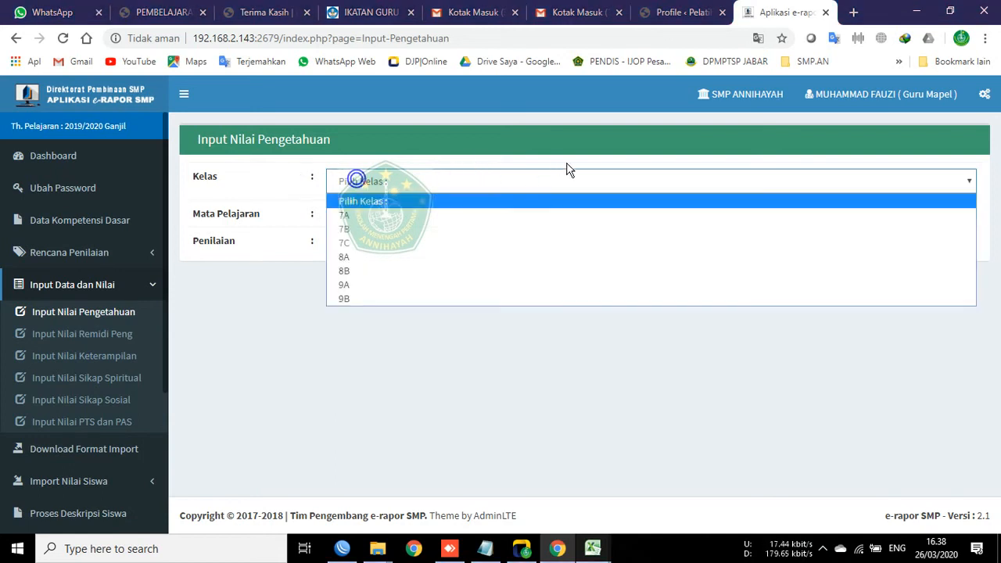
click(377, 262)
click(352, 221)
click(379, 255)
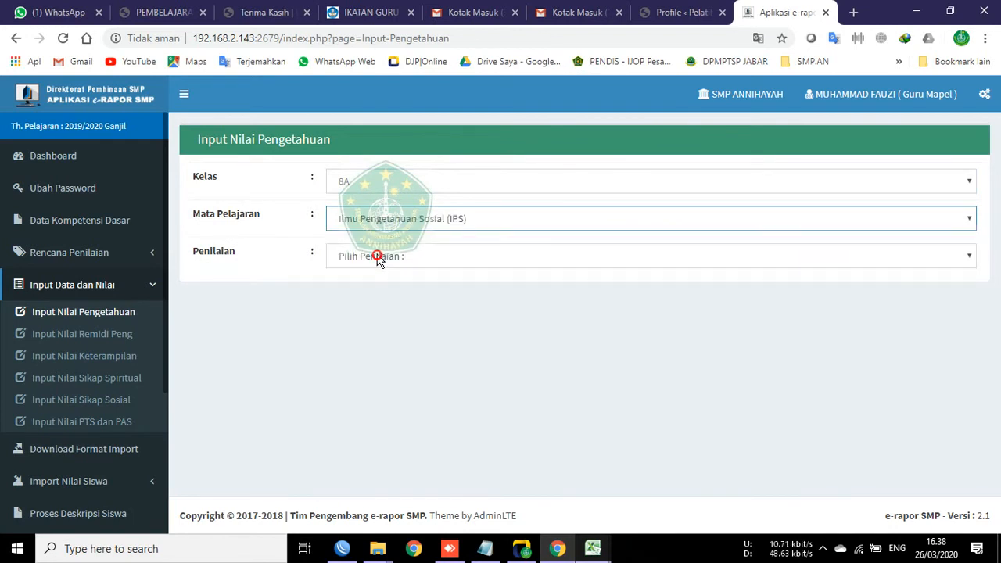
click(377, 256)
click(383, 291)
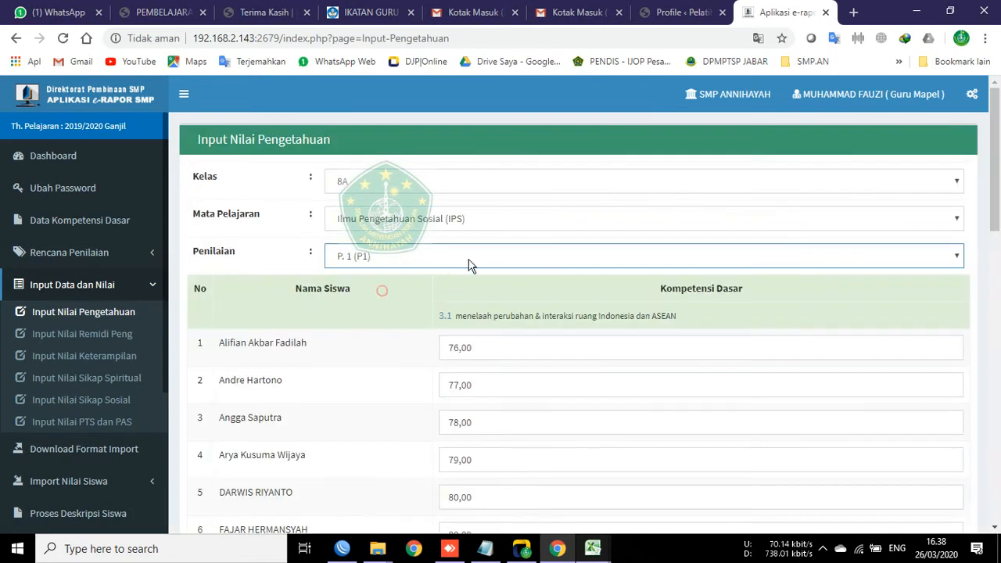
Step: Change the first student's grade from 76 to 75 and save the knowledge grades
click(454, 350)
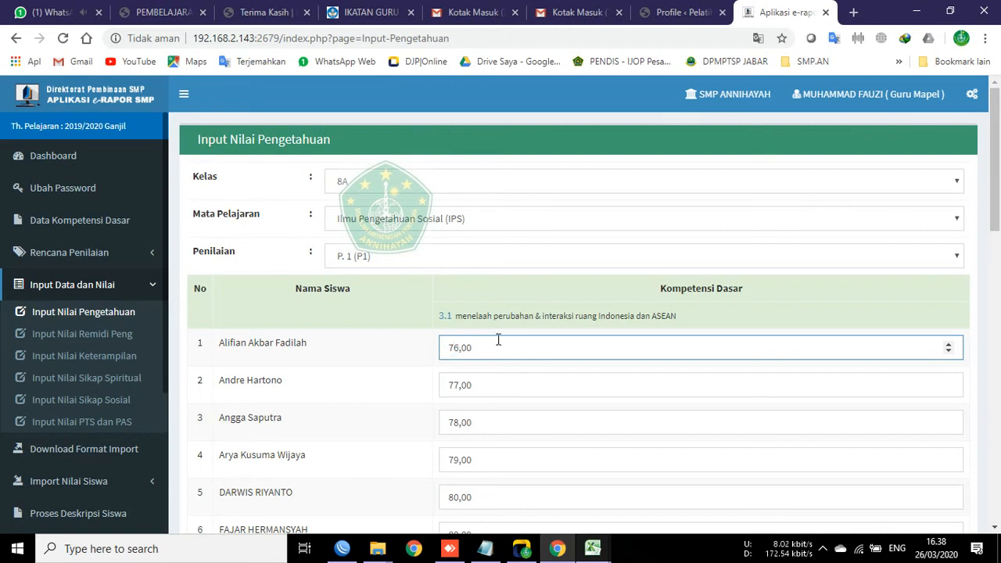
text(5)
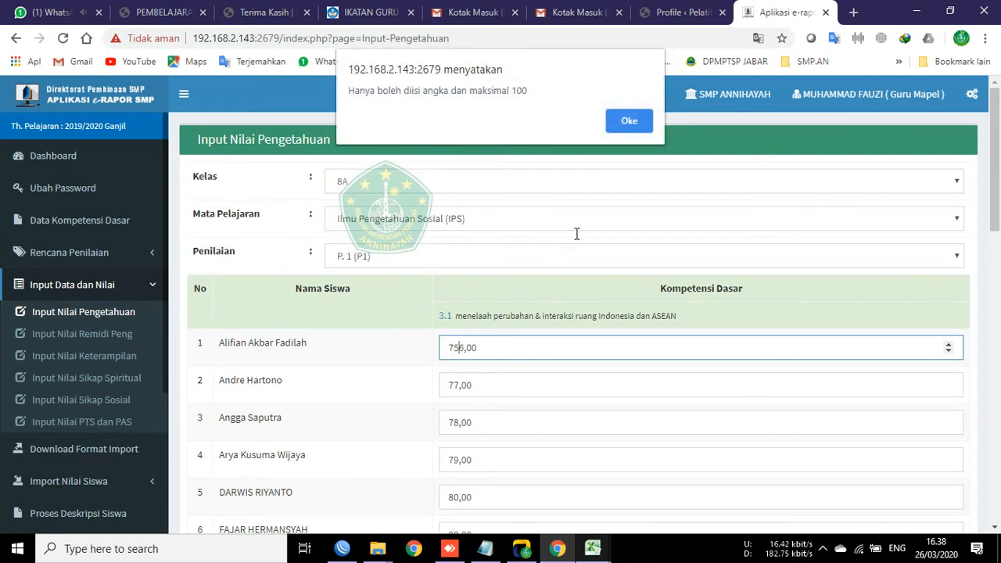
click(628, 119)
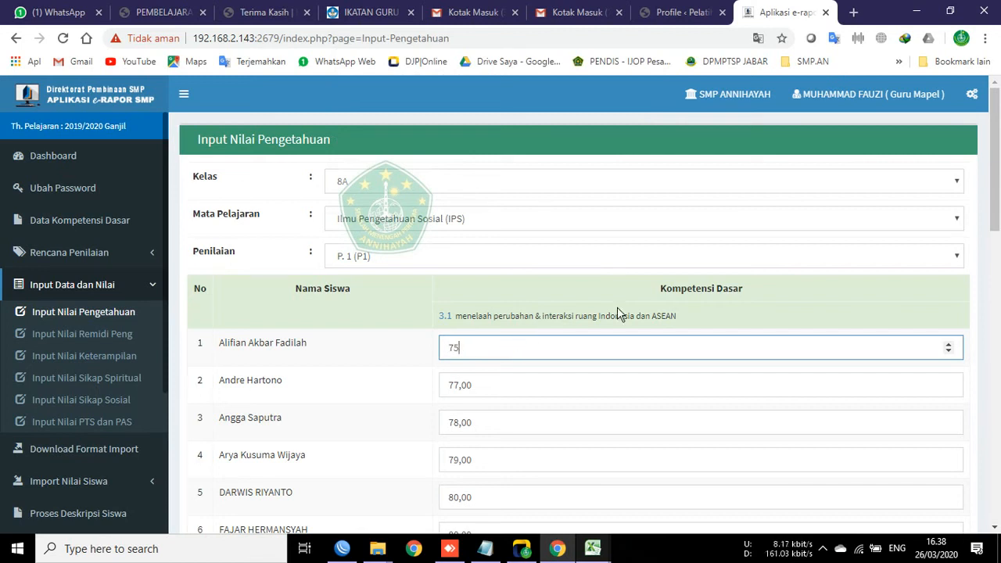
click(365, 347)
scroll(380, 405, down, 10)
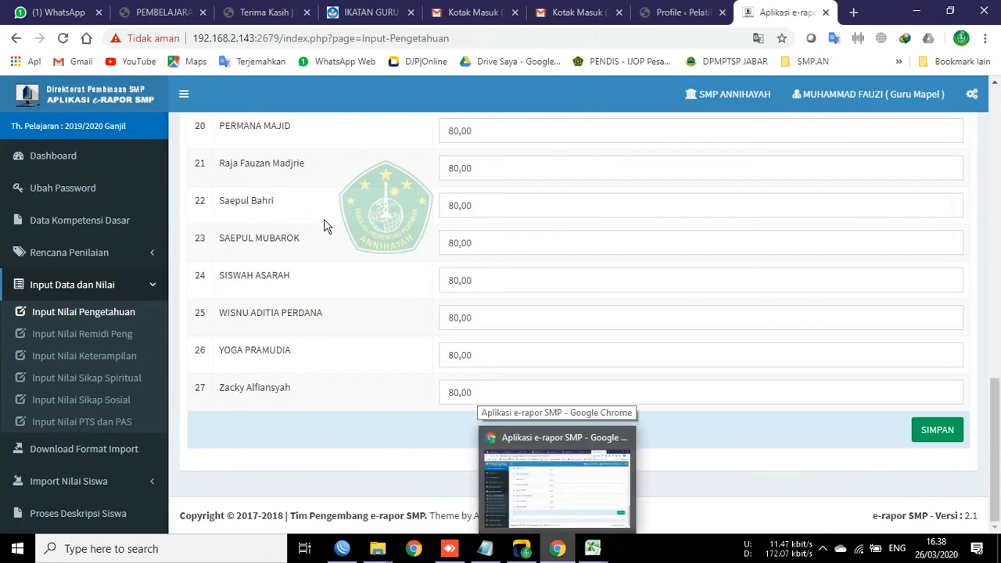
click(939, 435)
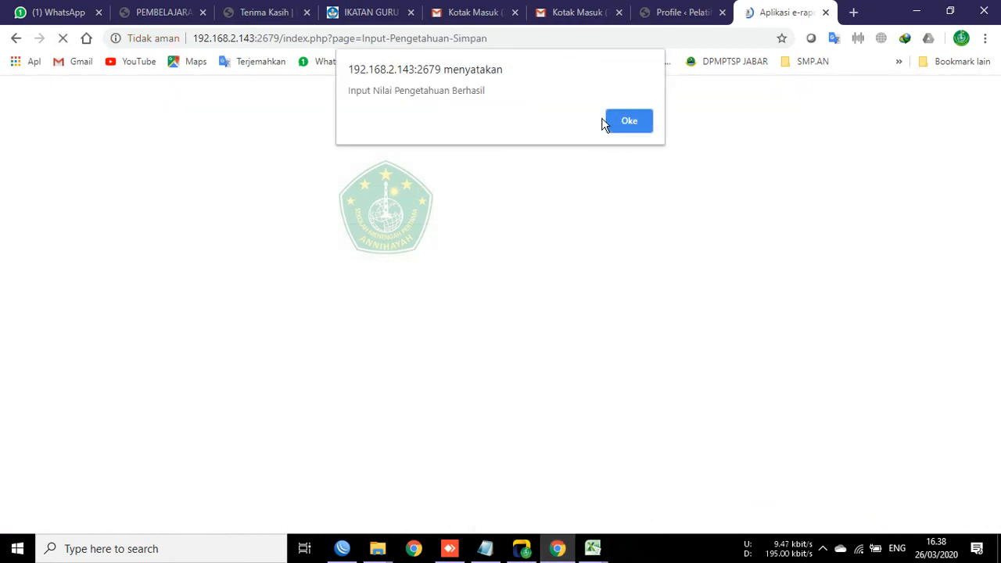
click(629, 121)
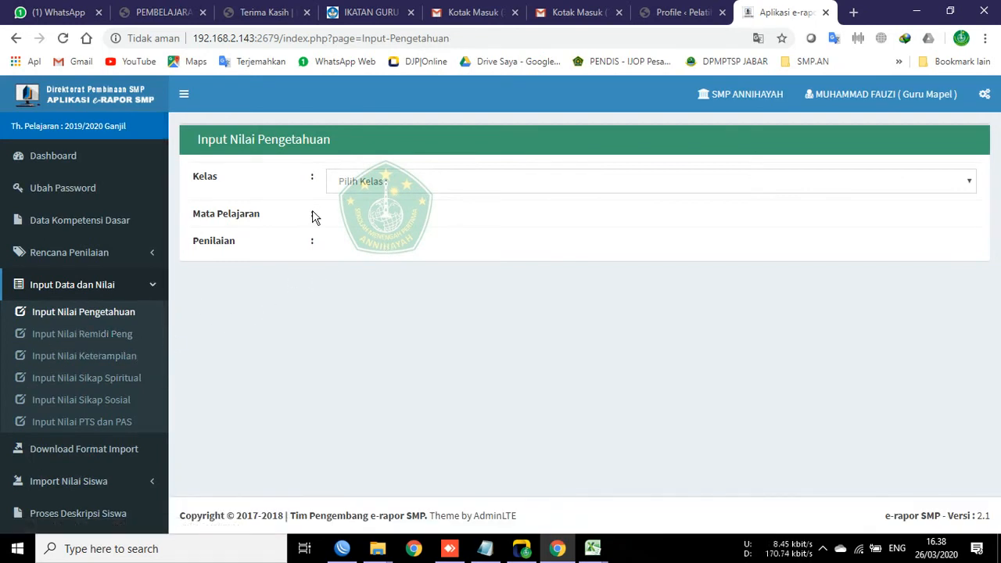
Step: Reselect class 8A and IPS, then go to the Input Nilai Remidi Pengetahuan page
click(387, 180)
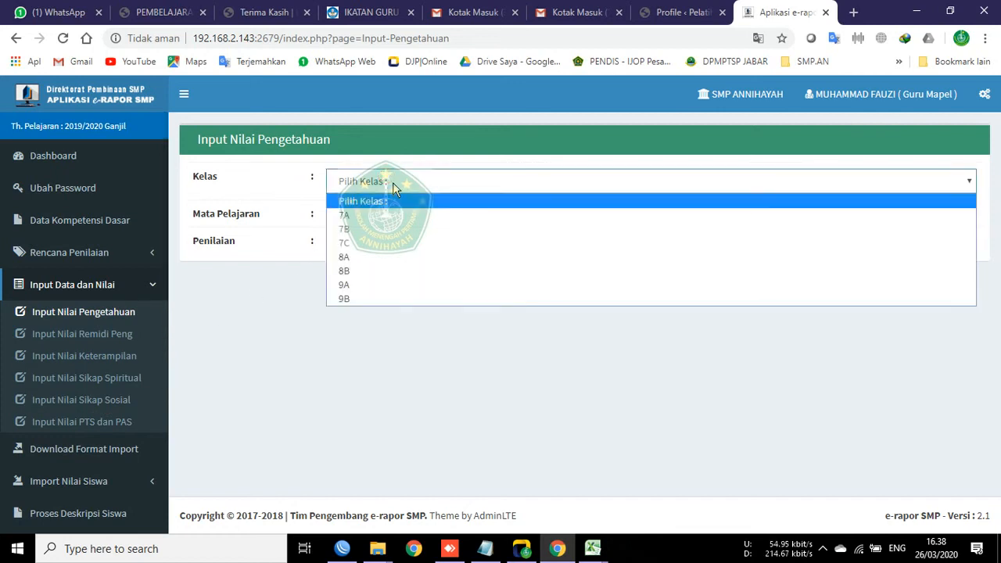
click(346, 271)
click(368, 188)
click(351, 255)
click(359, 224)
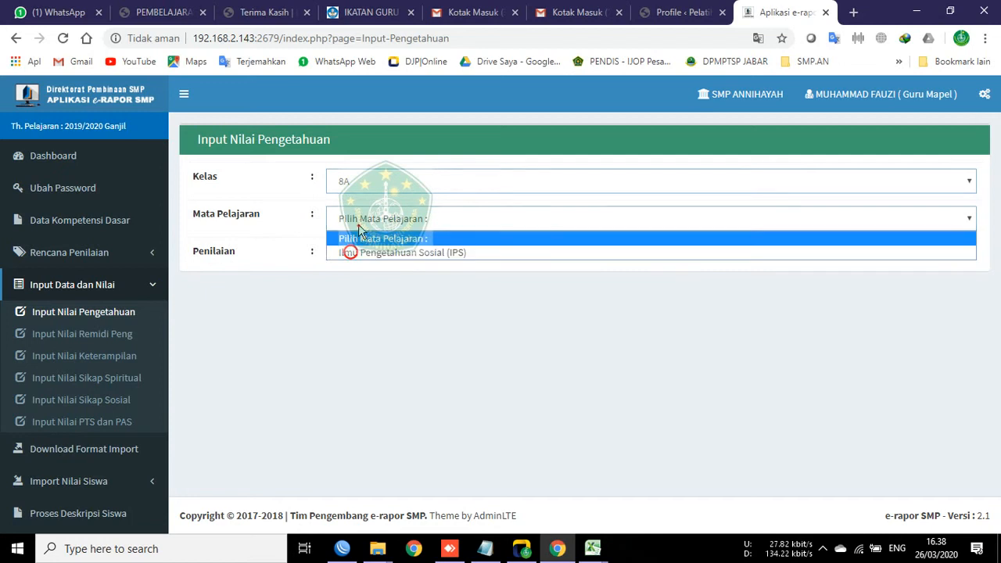
click(380, 239)
click(380, 227)
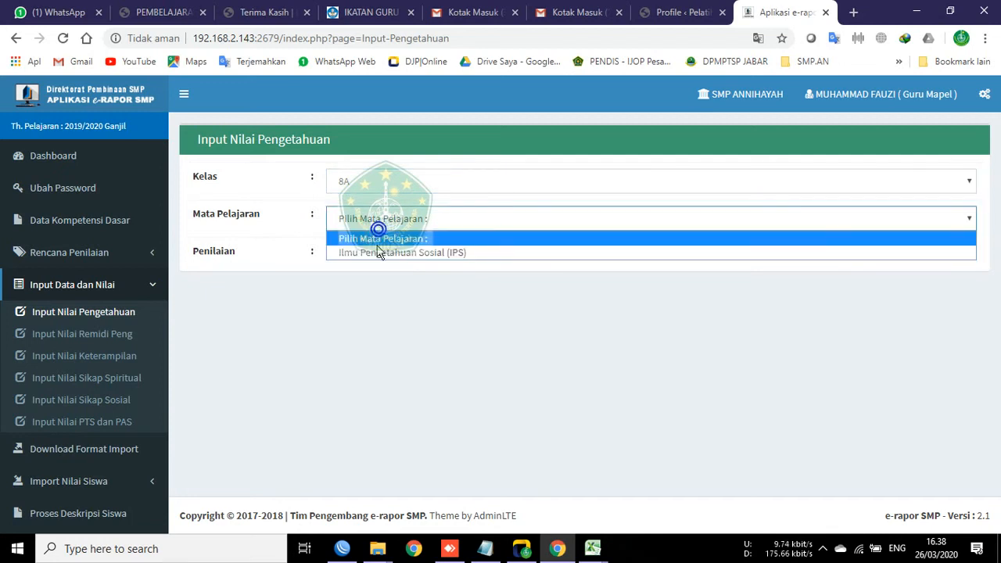
click(373, 252)
click(374, 255)
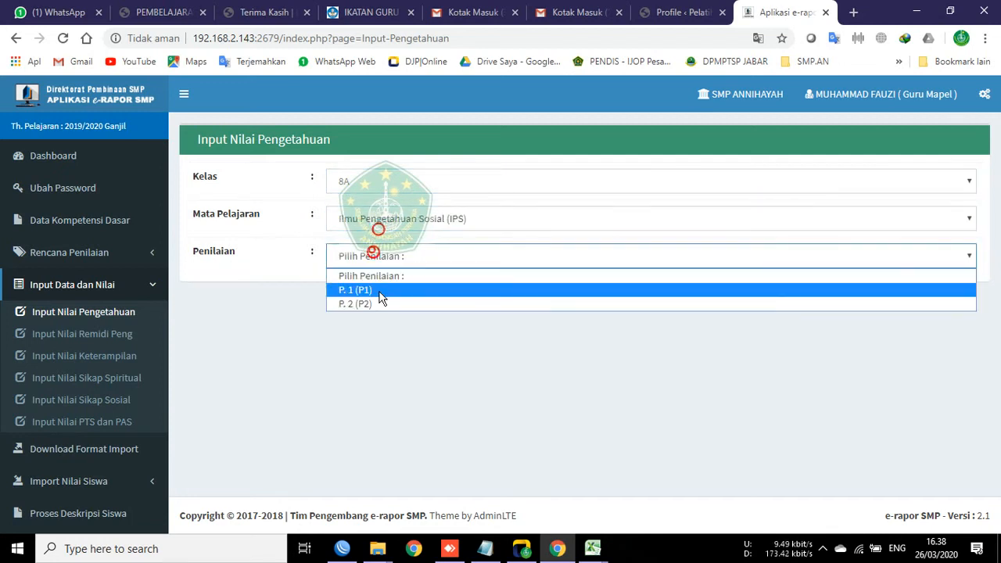
click(152, 333)
Step: Choose class 8A, IPS and competency 3.1 on the remedial grades page
click(452, 190)
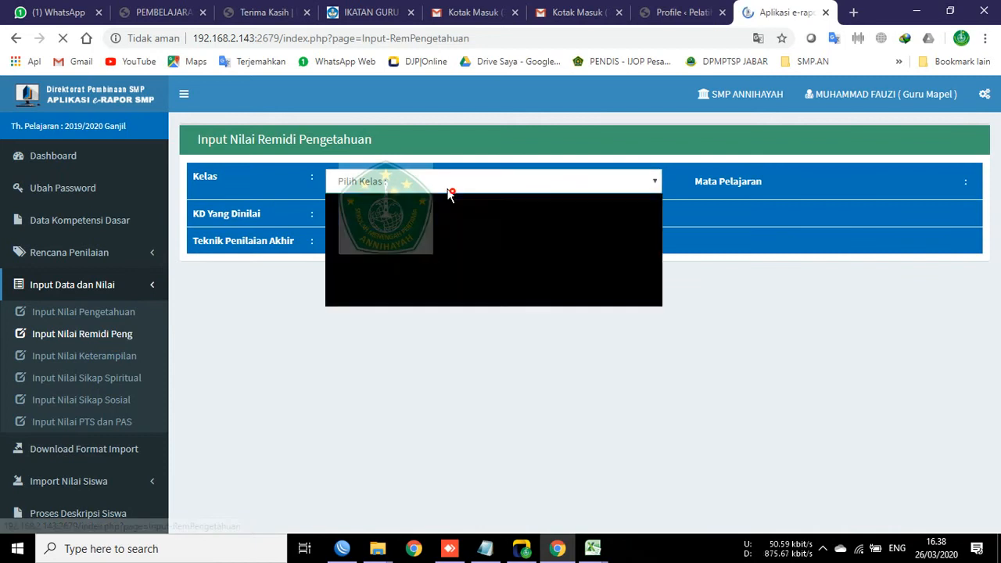
click(398, 257)
click(727, 171)
click(703, 216)
click(420, 221)
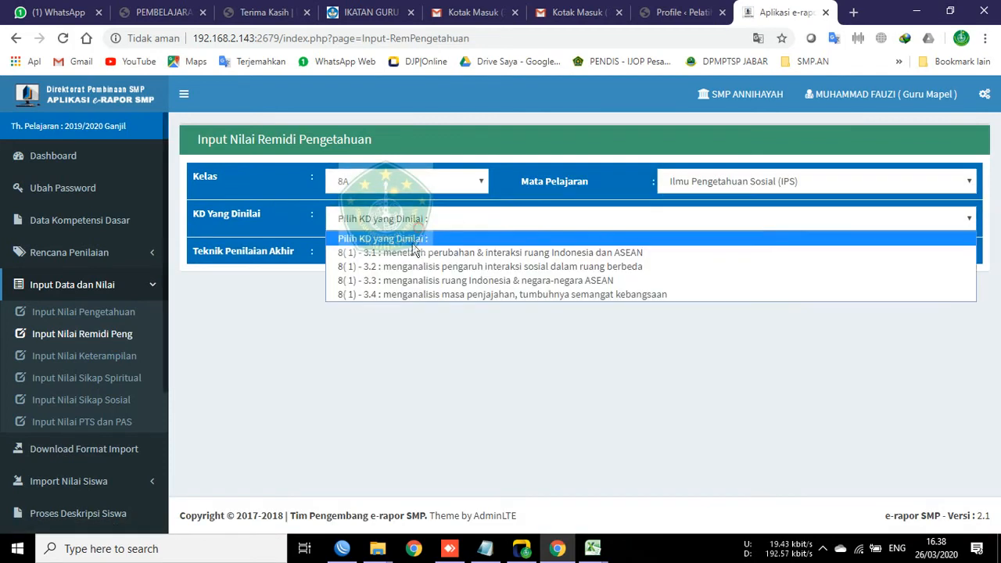
click(413, 253)
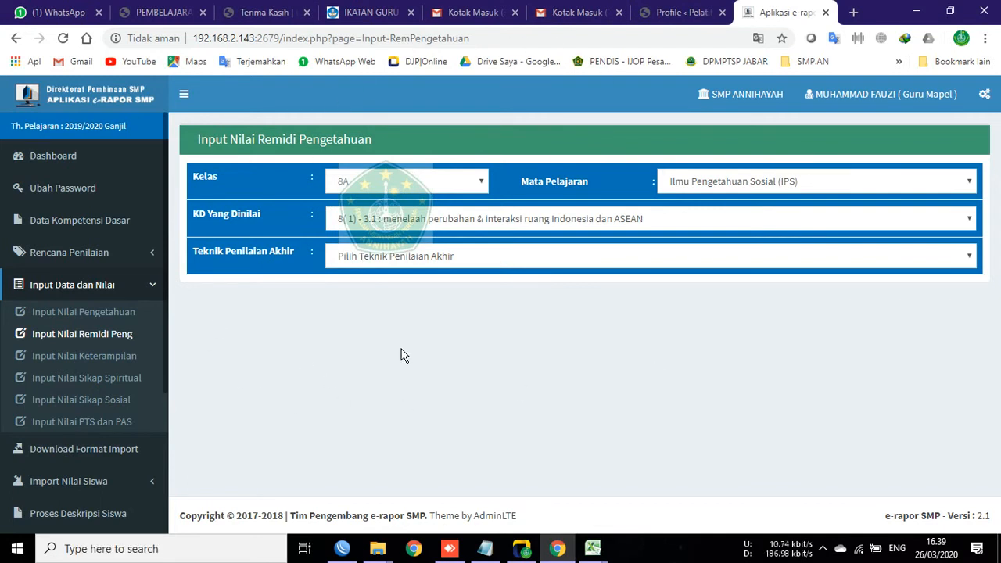
Step: Set Teknik Penilaian Akhir to 'Sama Dengan Nilai KKM' and review the first student's 75 below KKM 76
click(417, 259)
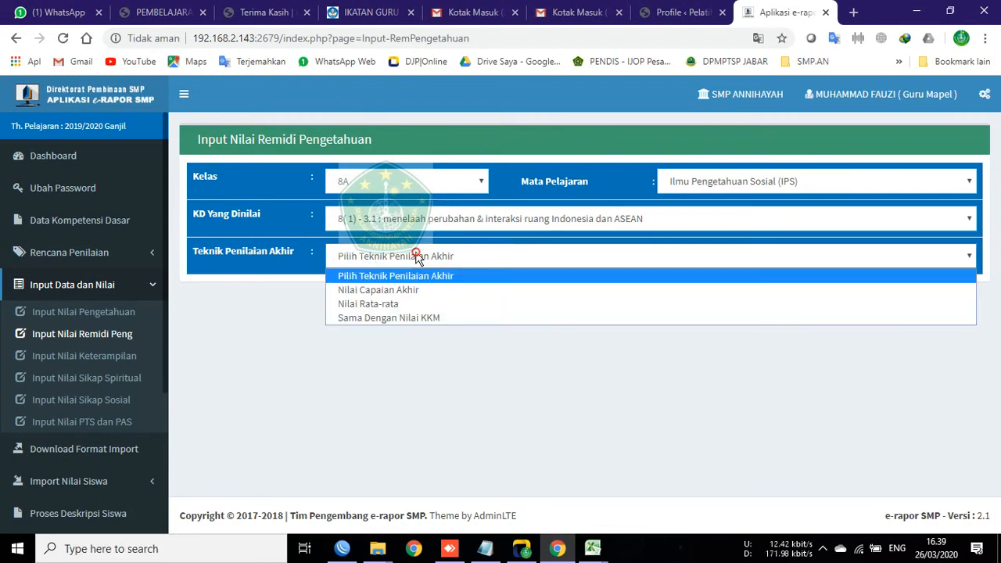
click(382, 319)
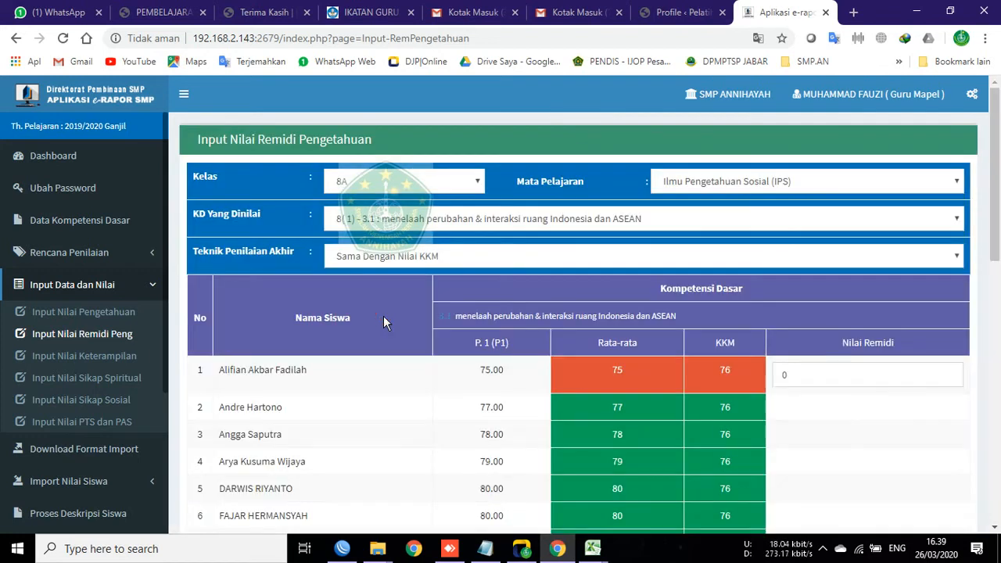
click(821, 371)
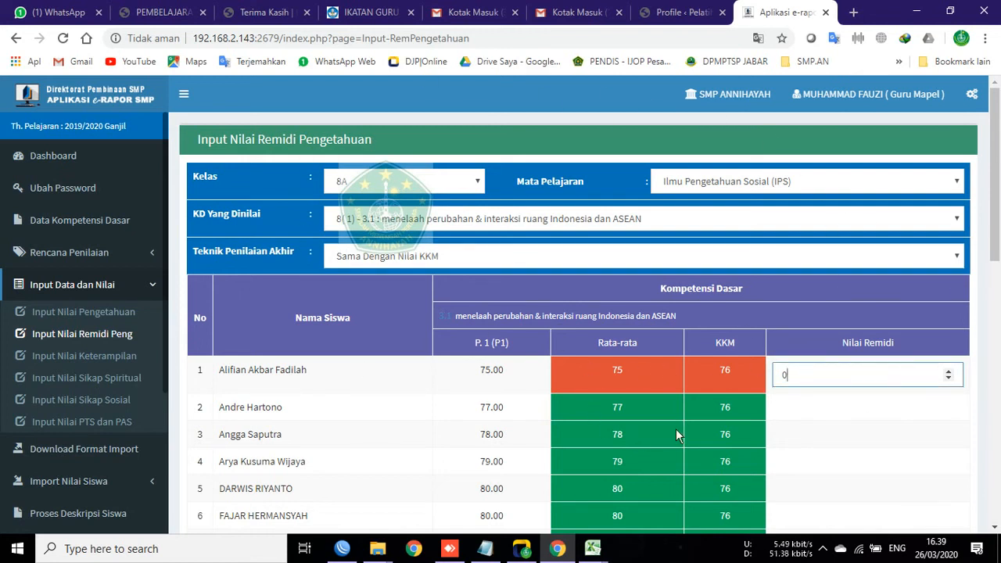
scroll(827, 349, down, 9)
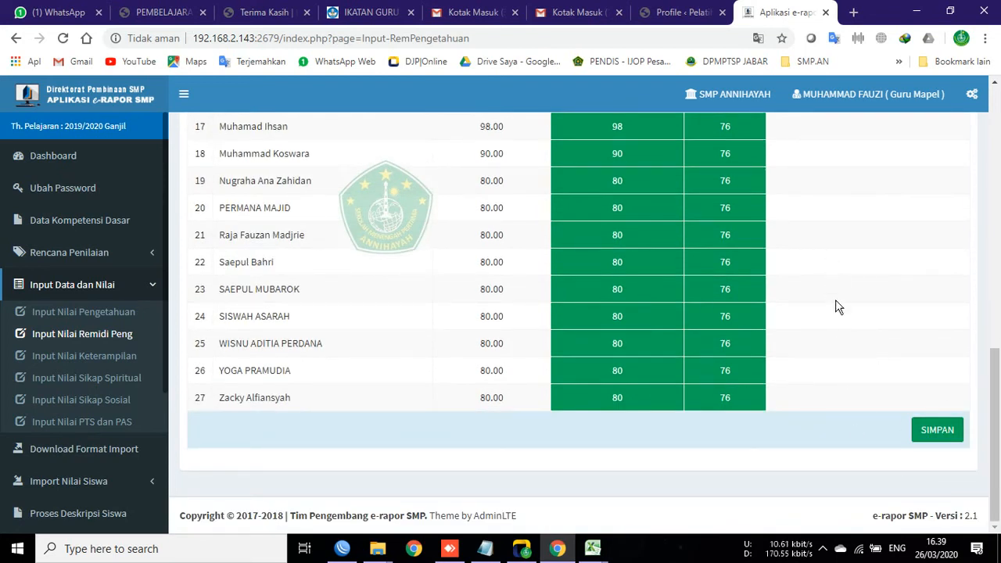
click(84, 313)
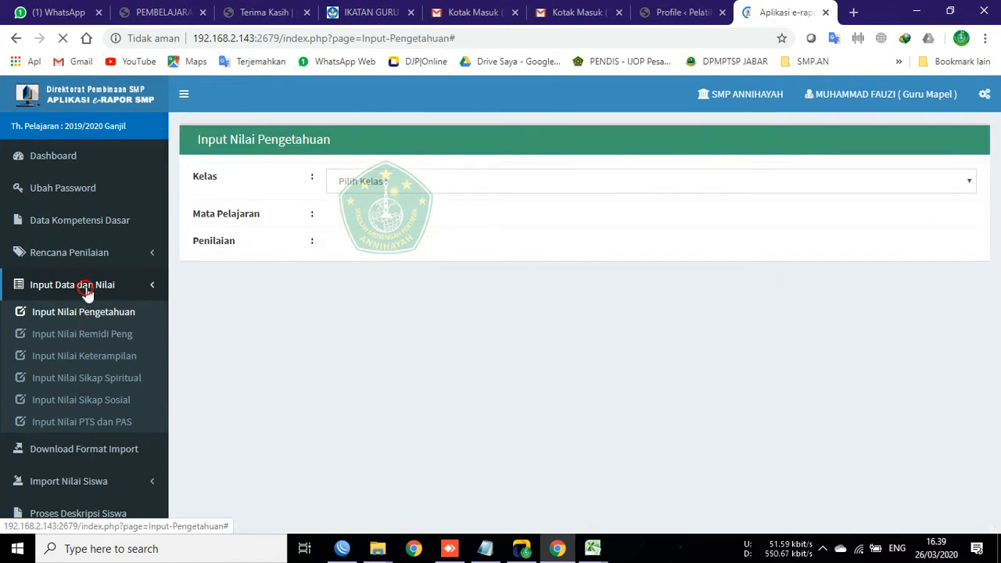
Step: Reload the knowledge grades for class 8A, IPS, assessment P. 1 (P1)
click(98, 310)
click(352, 182)
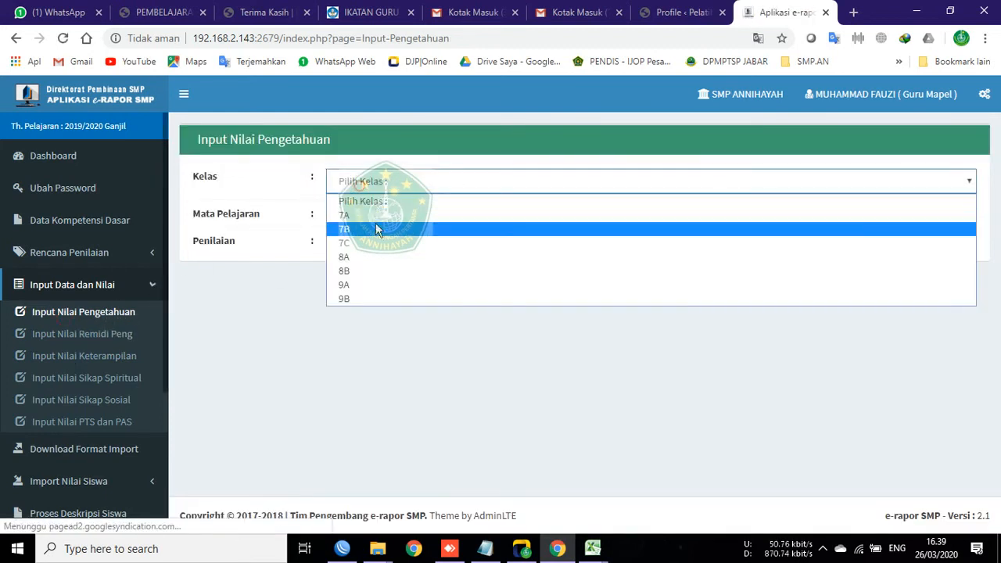
click(354, 245)
click(355, 181)
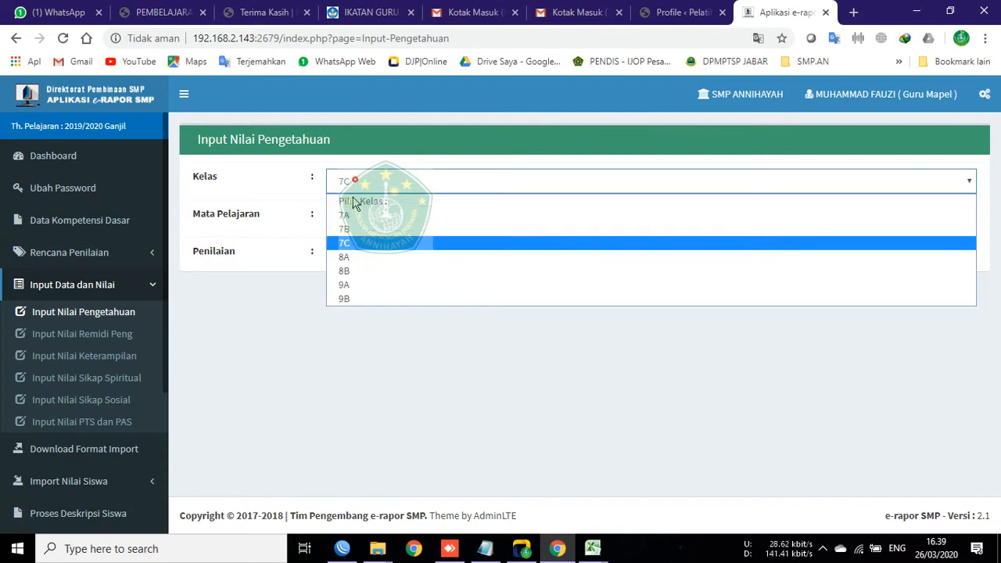
click(351, 266)
click(357, 219)
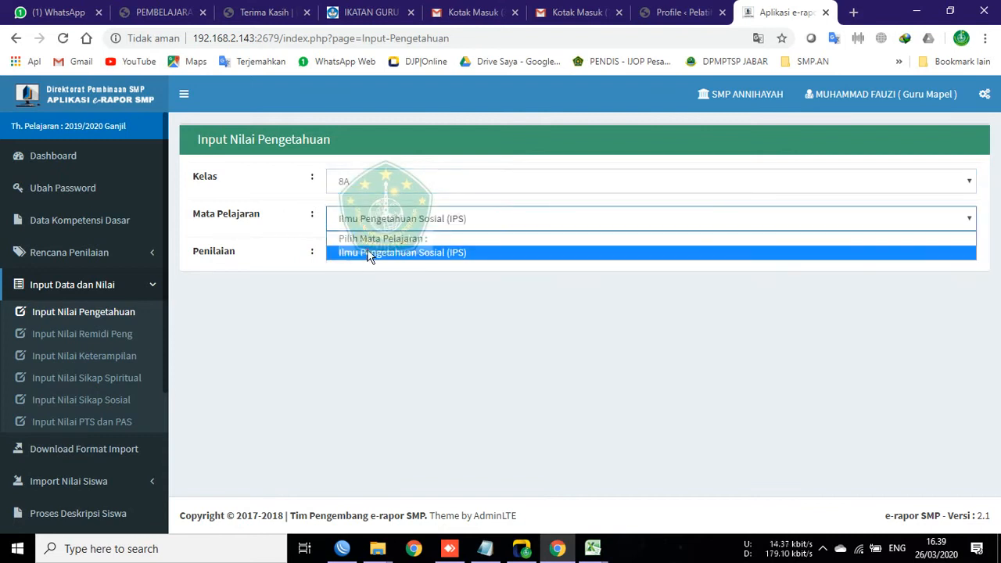
click(361, 251)
click(368, 255)
click(367, 291)
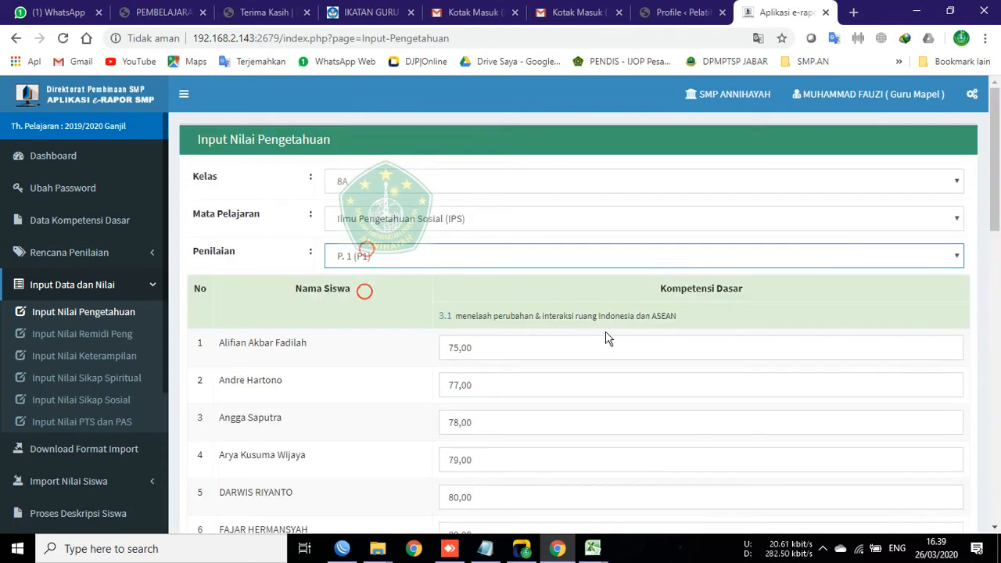
Step: Overwrite the first student's grade with 77 and save it
click(514, 345)
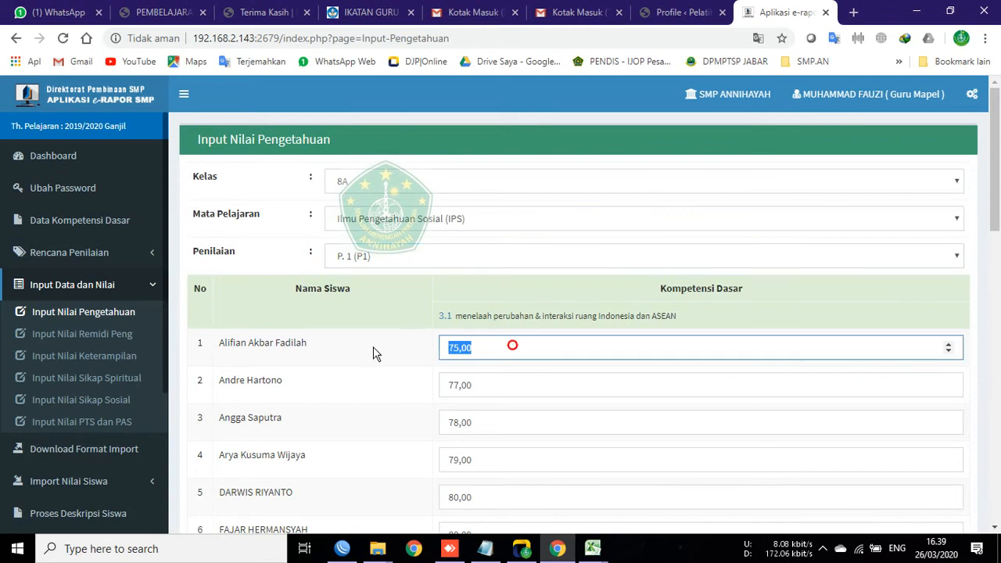
text(77)
click(382, 353)
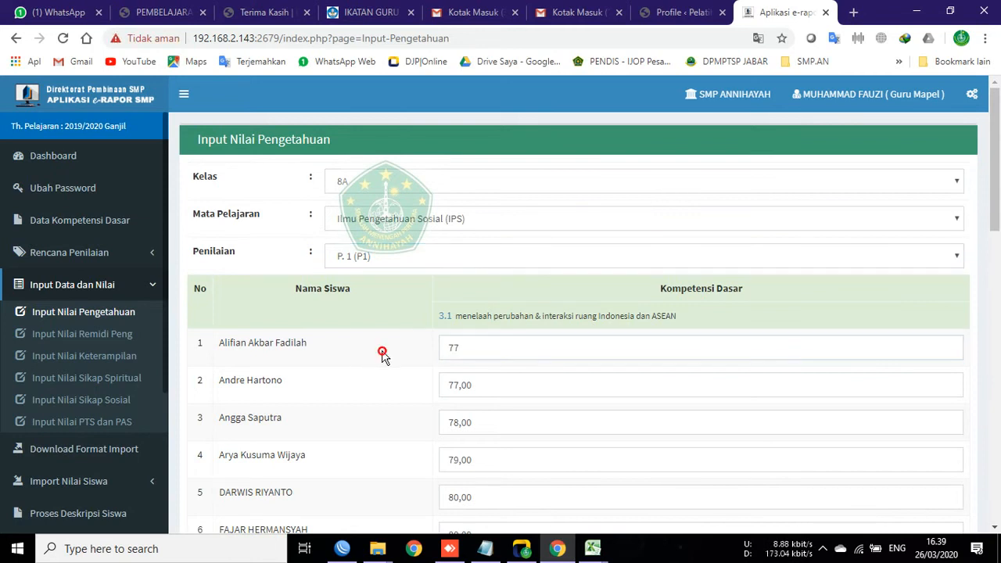
scroll(386, 353, down, 12)
click(935, 430)
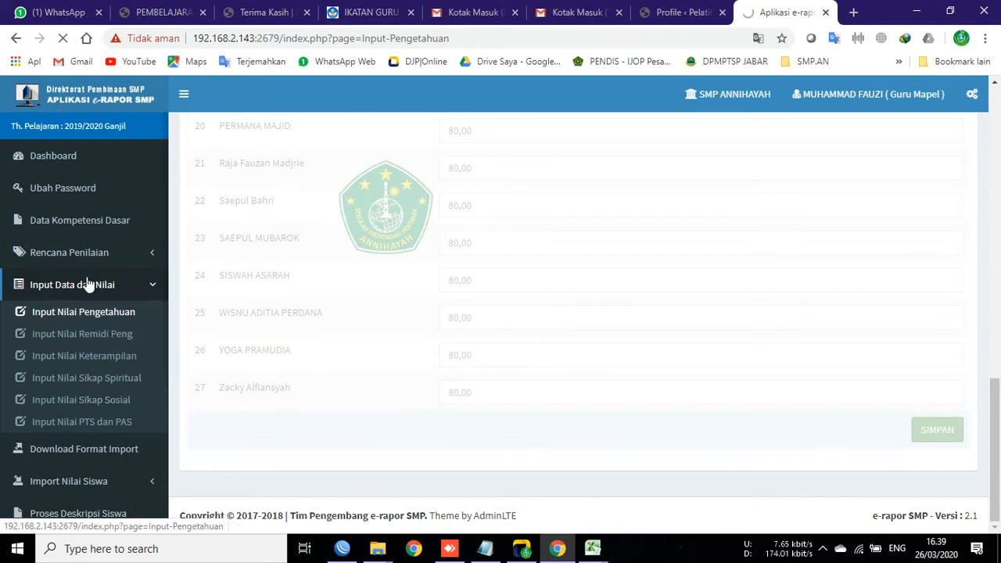
click(637, 121)
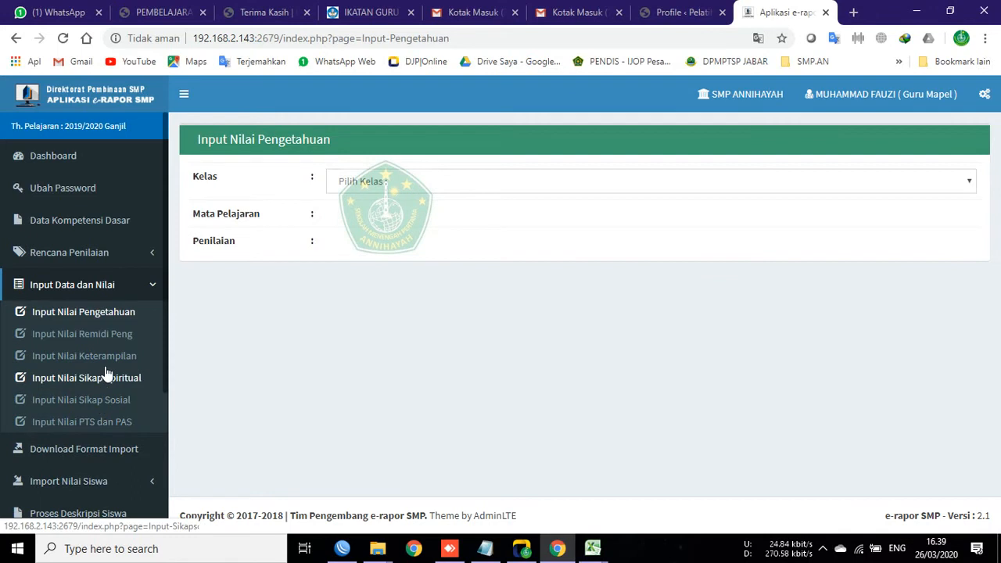
Step: Collapse the input links and open Lihat Nilai Akhir for class 7A, IPS
click(6, 291)
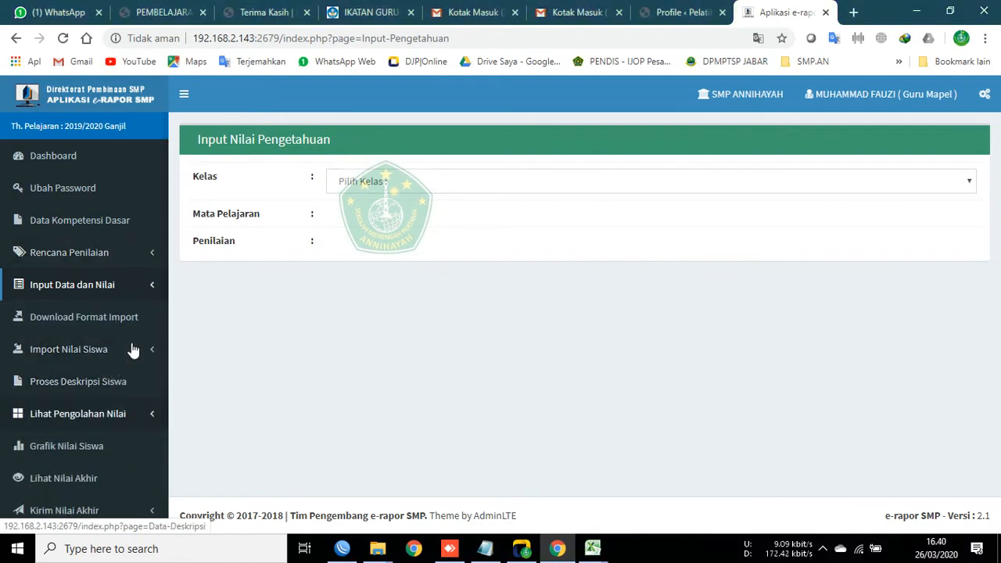
click(86, 481)
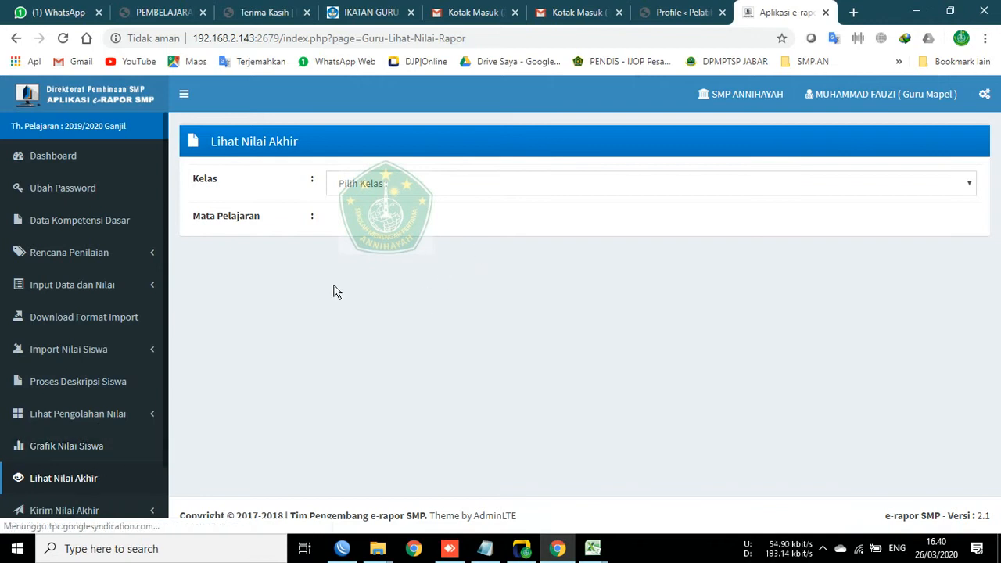
click(375, 188)
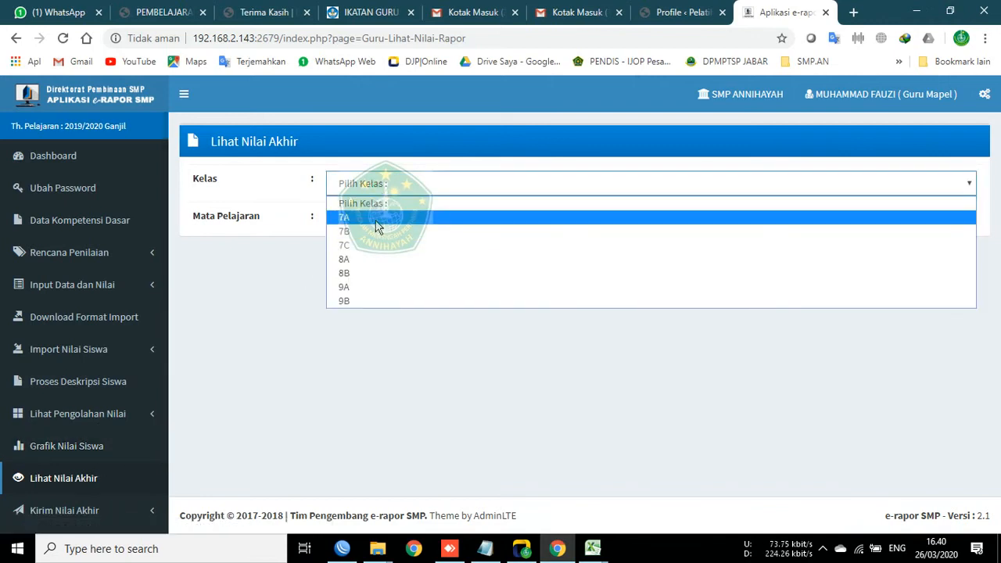
click(379, 223)
click(375, 223)
click(383, 254)
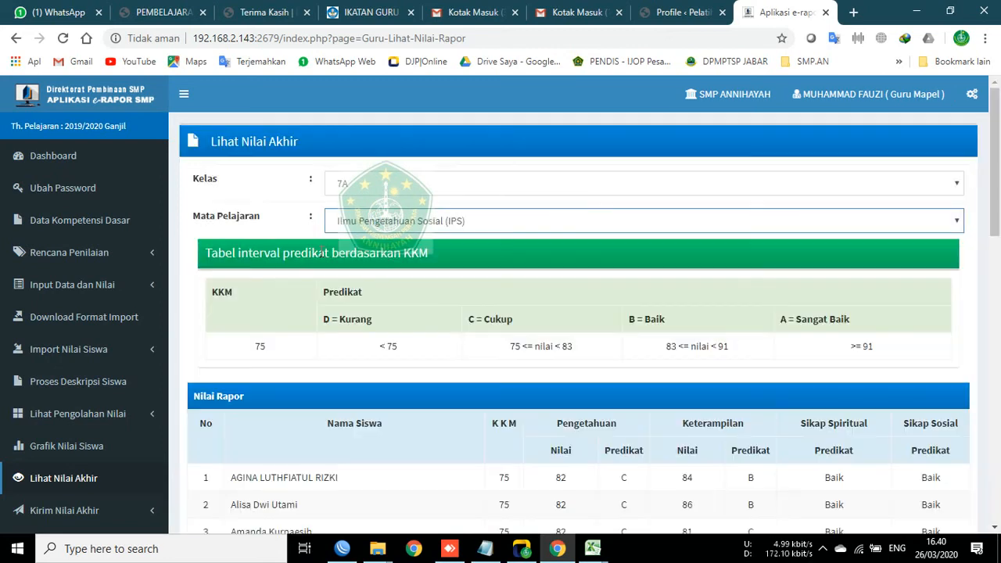
Step: Scroll the 7A final grades and highlight the KKM 75 predicate table's header and < 75 range
scroll(813, 271, down, 4)
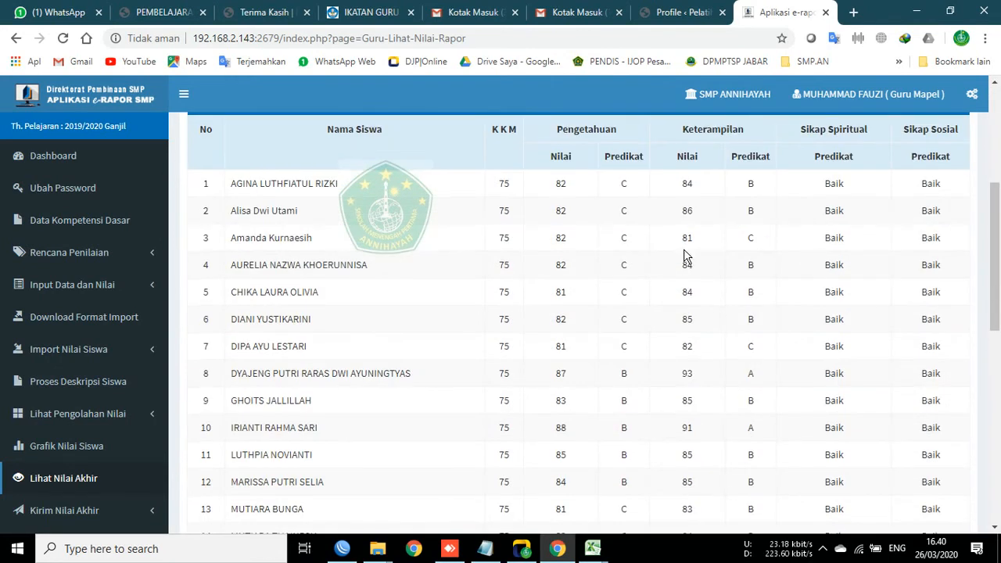
scroll(684, 259, down, 7)
scroll(679, 298, down, 1)
scroll(695, 379, up, 12)
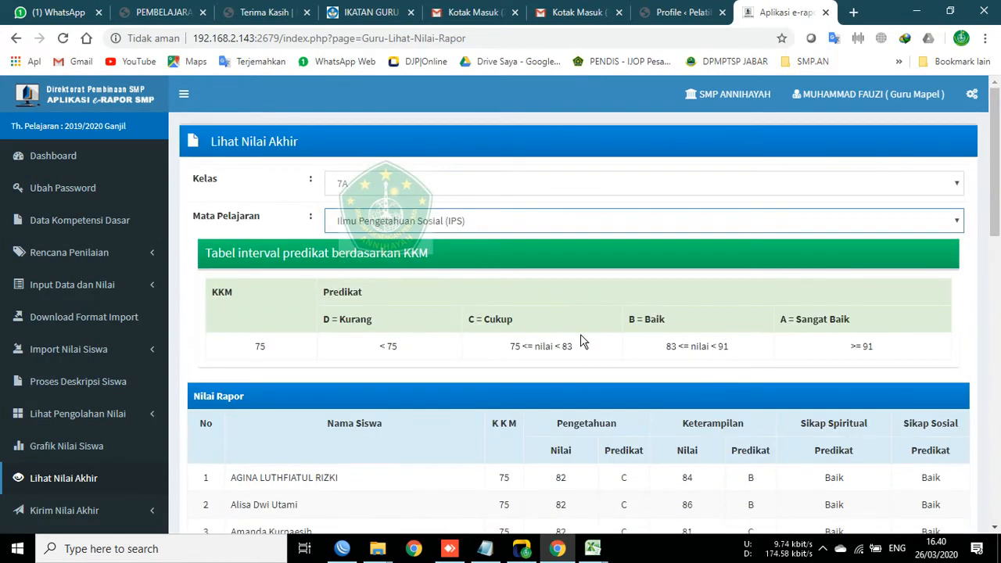
drag(314, 323, 876, 323)
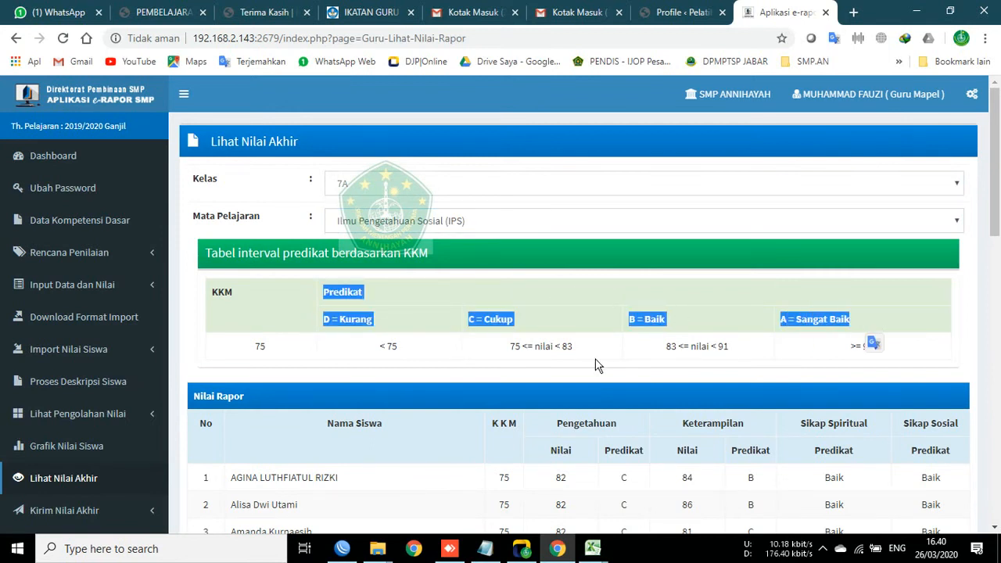
click(366, 366)
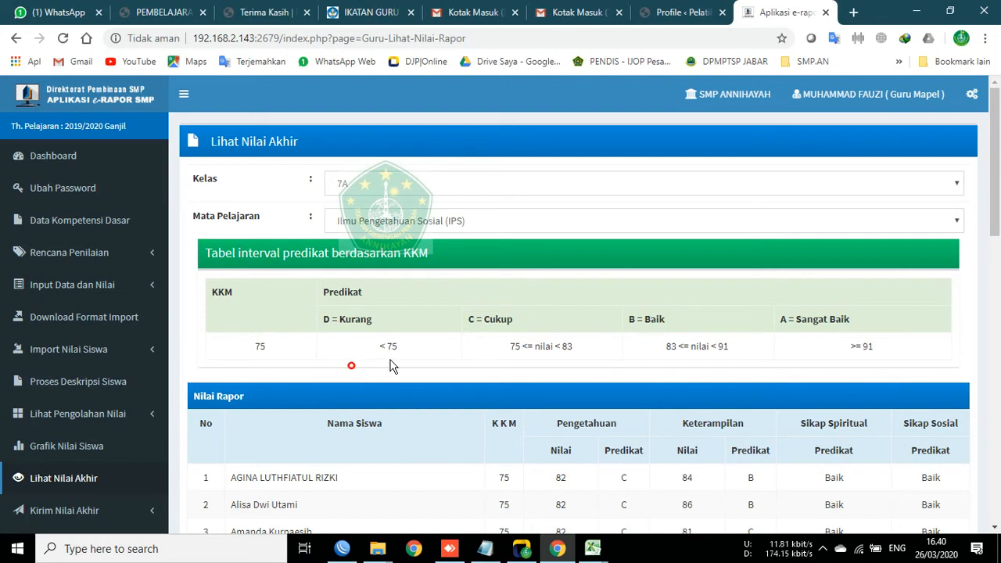
triple_click(403, 349)
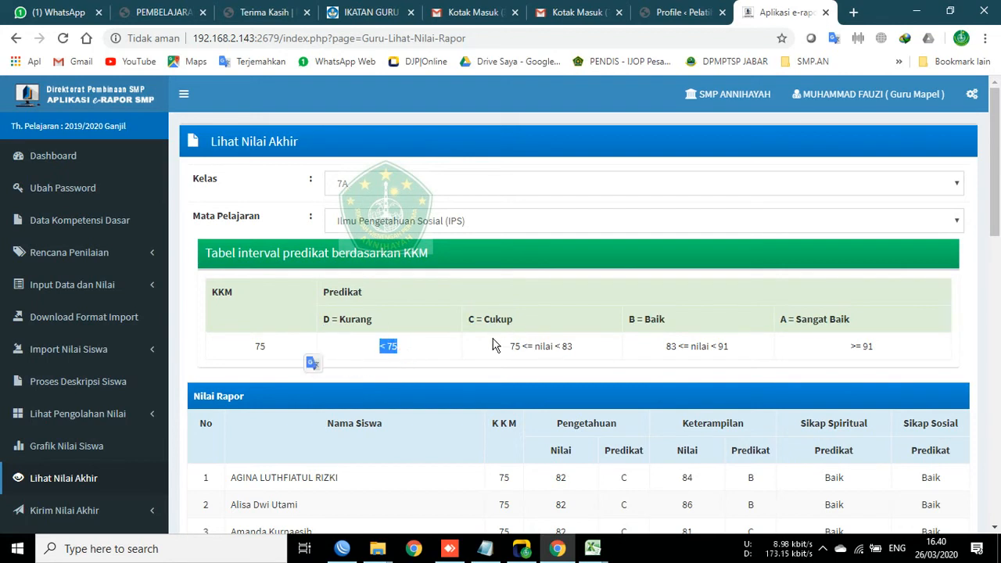
click(391, 199)
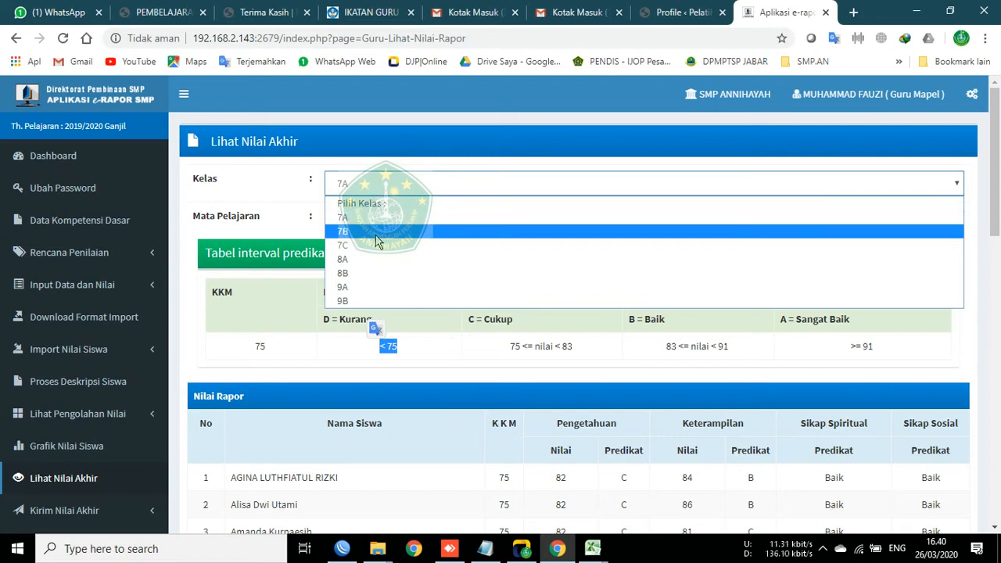
Step: Load 8A's final IPS grades and expand the grade-input links in the sidebar
click(368, 259)
click(364, 222)
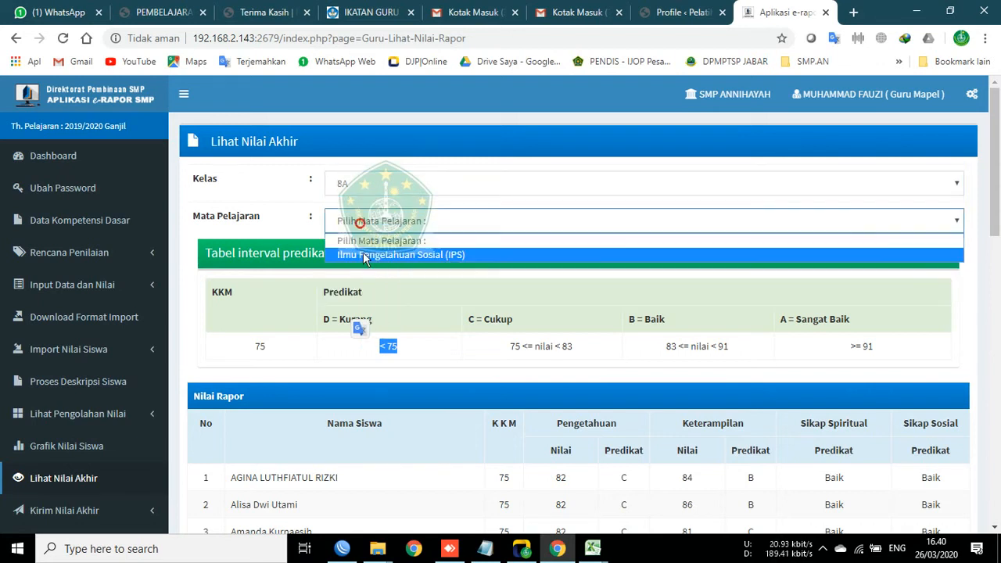
click(364, 251)
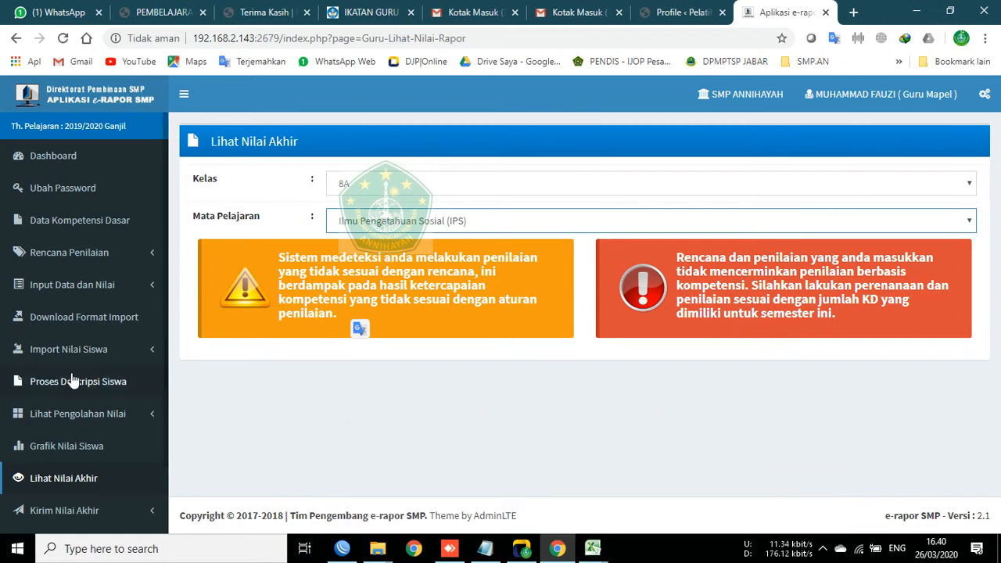
click(68, 285)
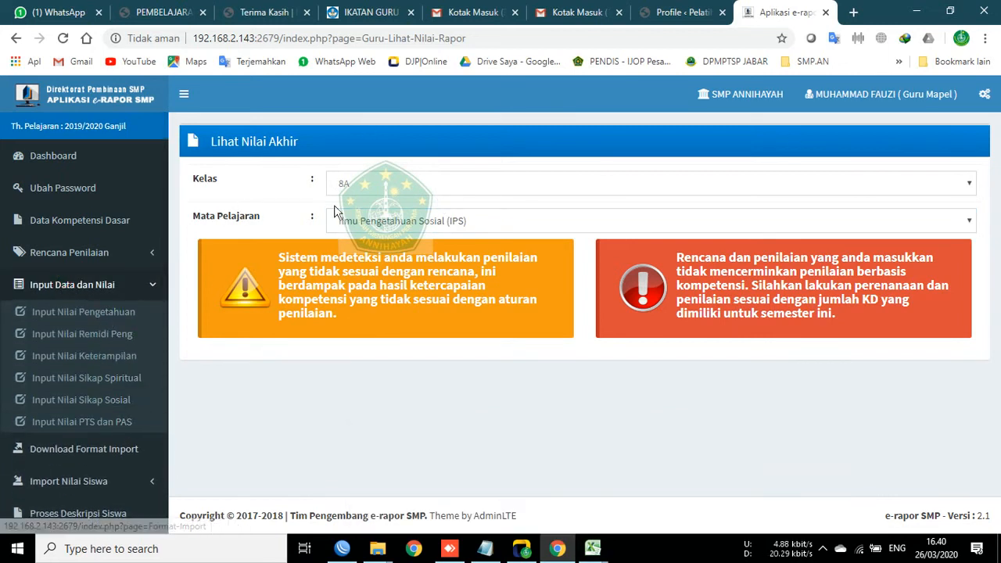
drag(180, 233, 1000, 212)
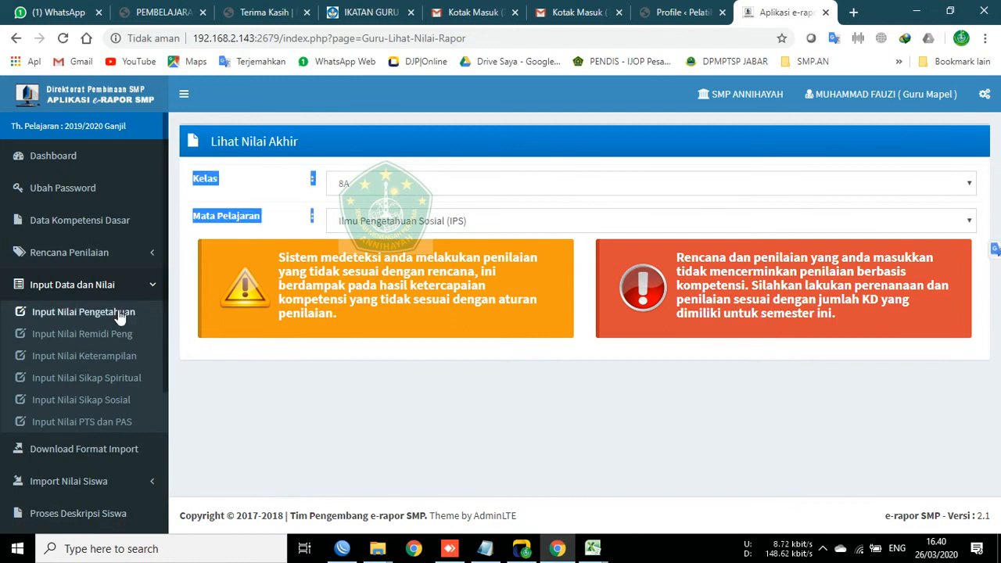
Step: Show 7C's final IPS grades for 30 students, then go to Input Nilai Pengetahuan
click(365, 185)
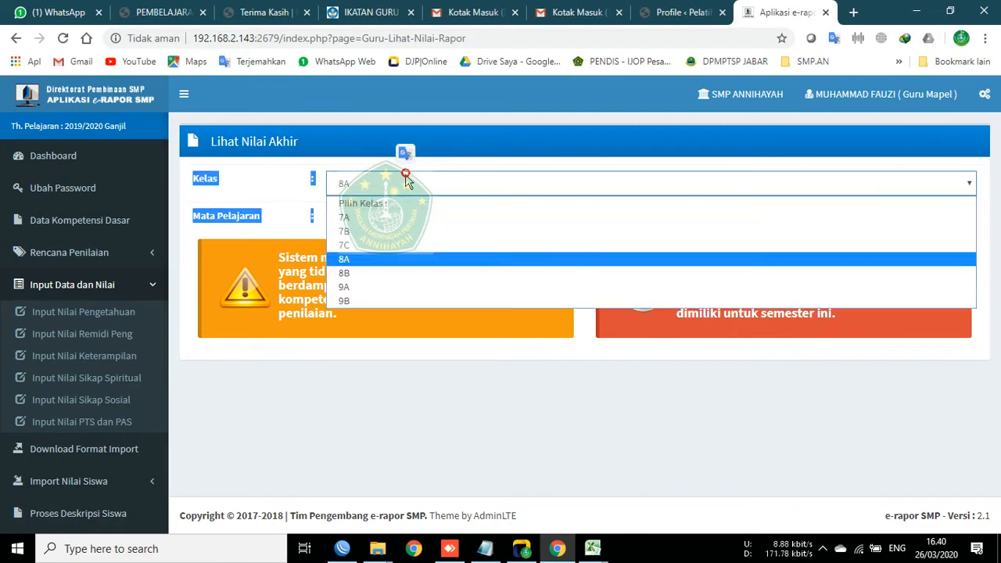
click(383, 248)
click(384, 222)
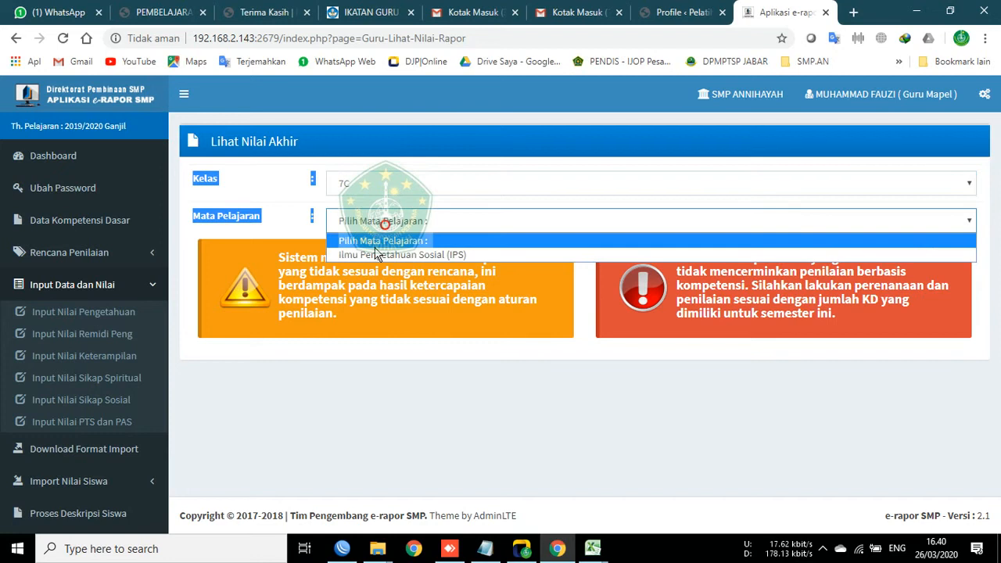
click(378, 246)
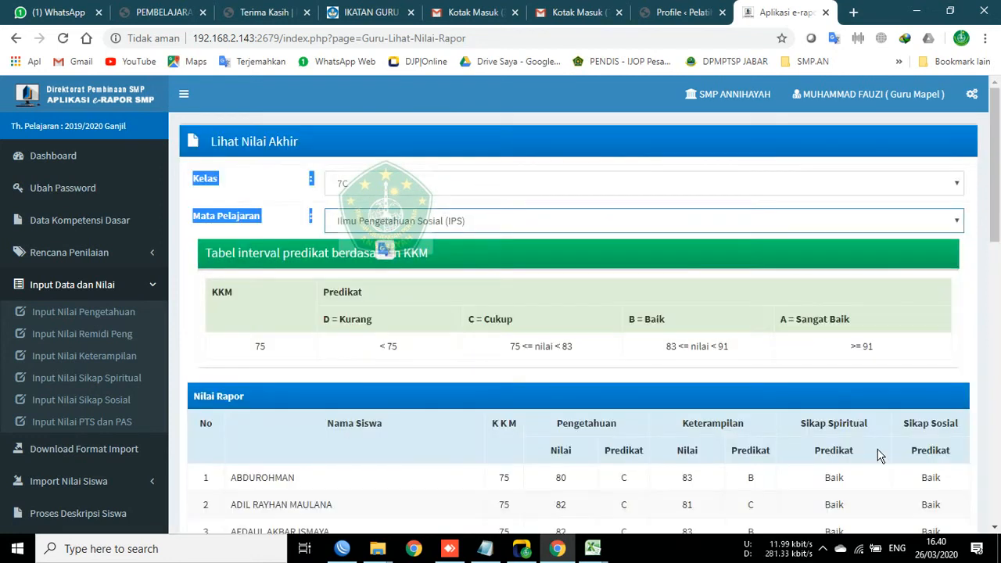
scroll(805, 331, down, 5)
scroll(908, 389, up, 5)
scroll(884, 335, down, 6)
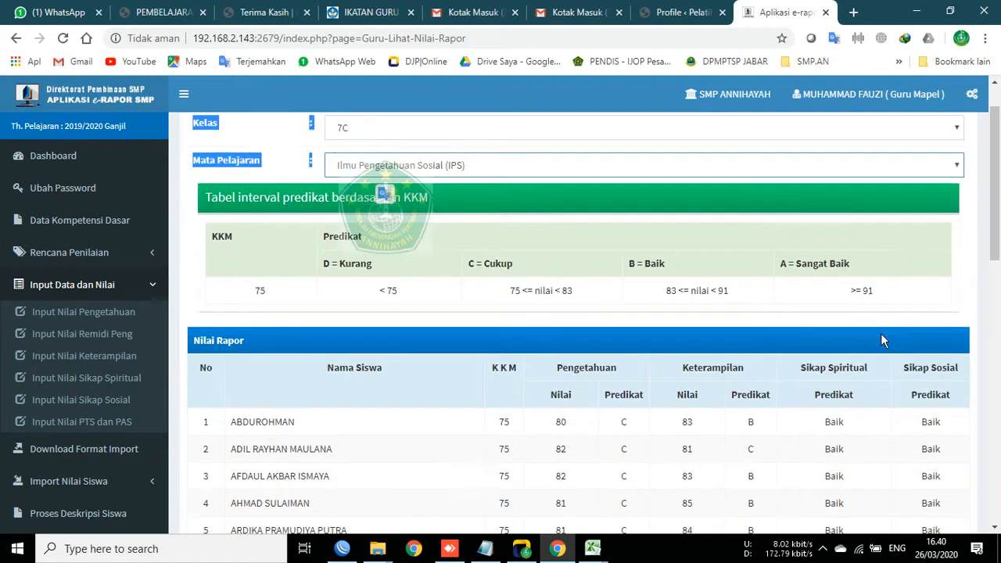
scroll(657, 387, down, 5)
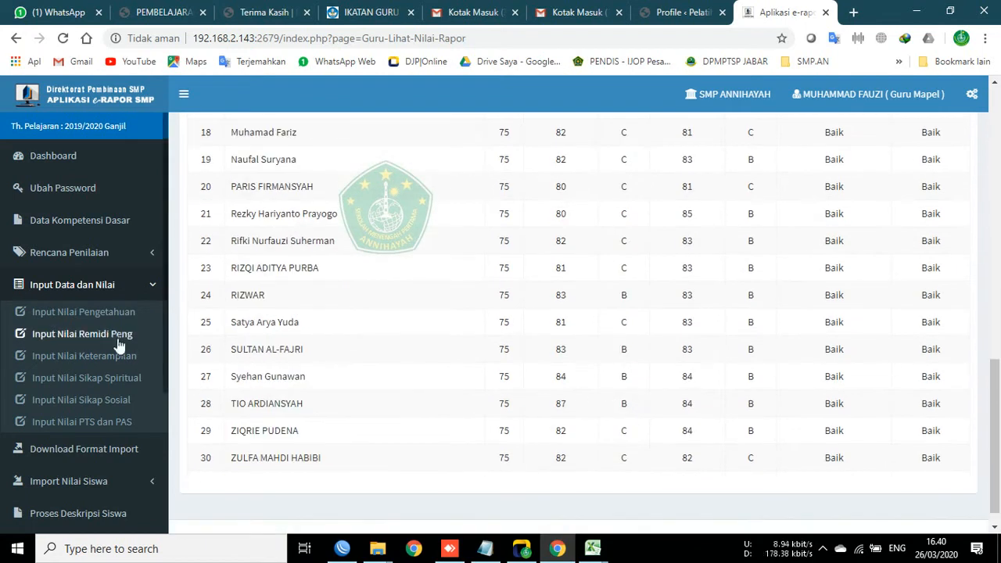
click(103, 312)
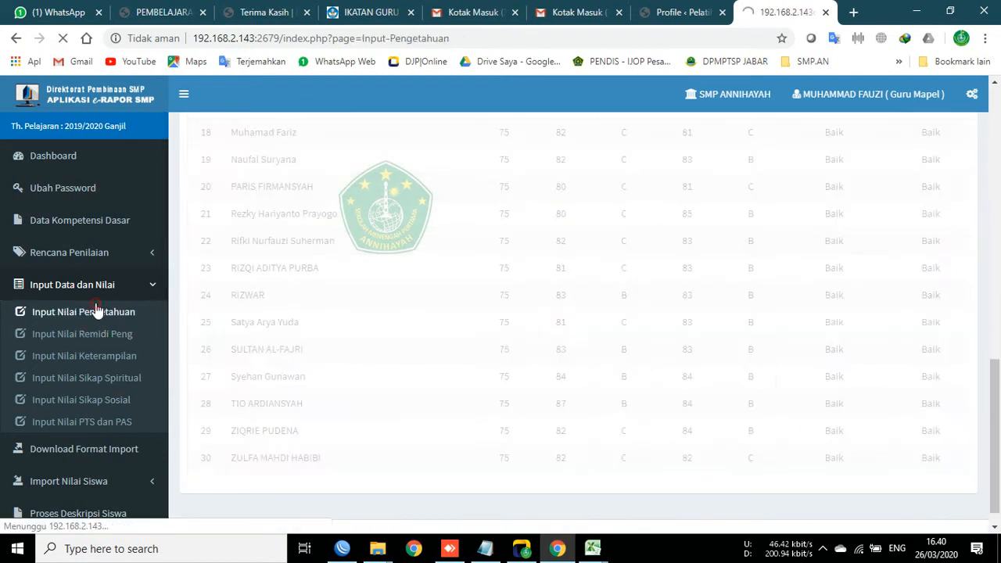
Step: Load the processed knowledge grades page for class 8A, subject IPS
scroll(109, 485, down, 3)
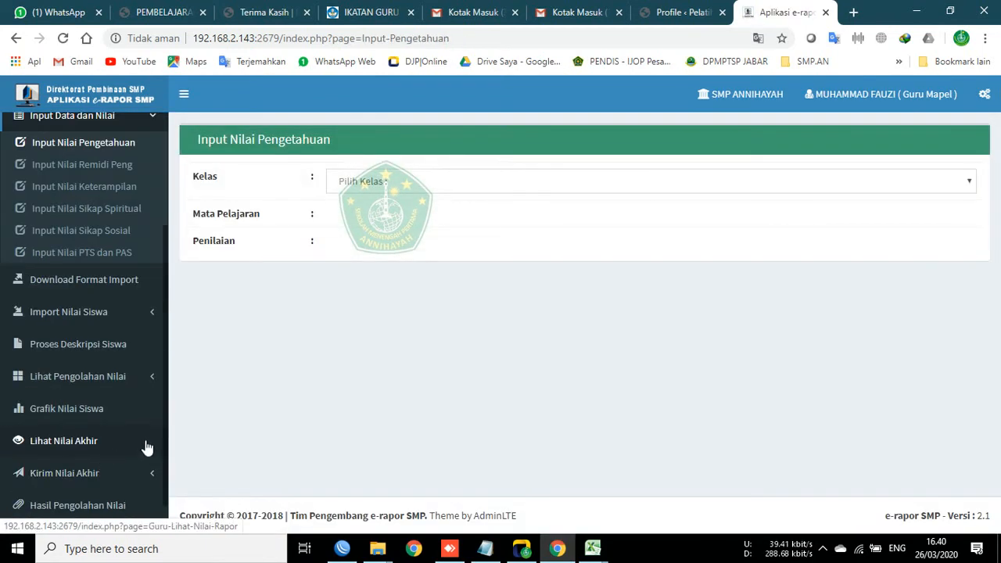
click(138, 375)
click(71, 319)
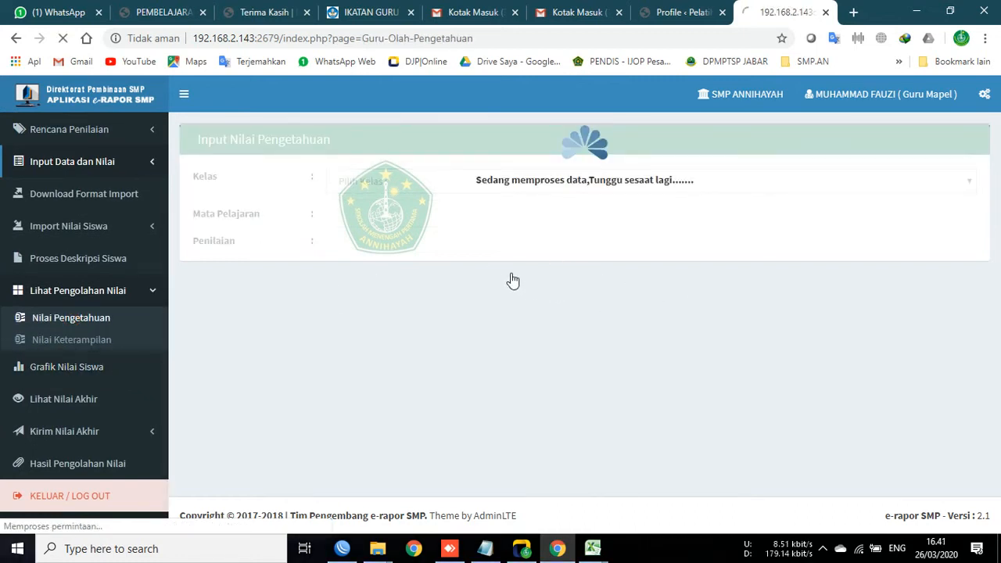
click(513, 184)
click(445, 256)
click(443, 229)
click(451, 257)
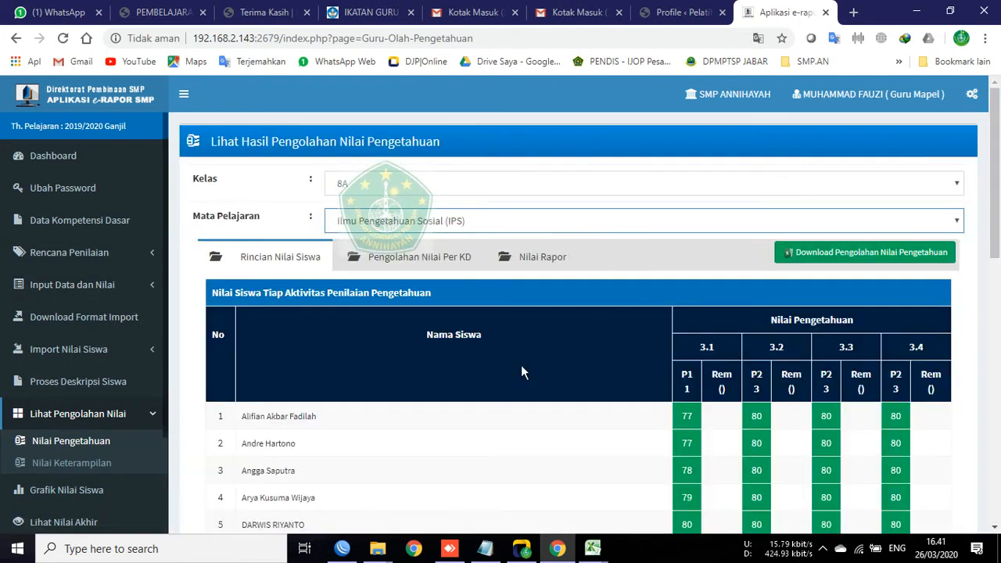
Step: Review the KD 3.1–3.4 per-student scores (77, 80, 80, 80…) and expand Input Data dan Nilai
scroll(458, 408, down, 4)
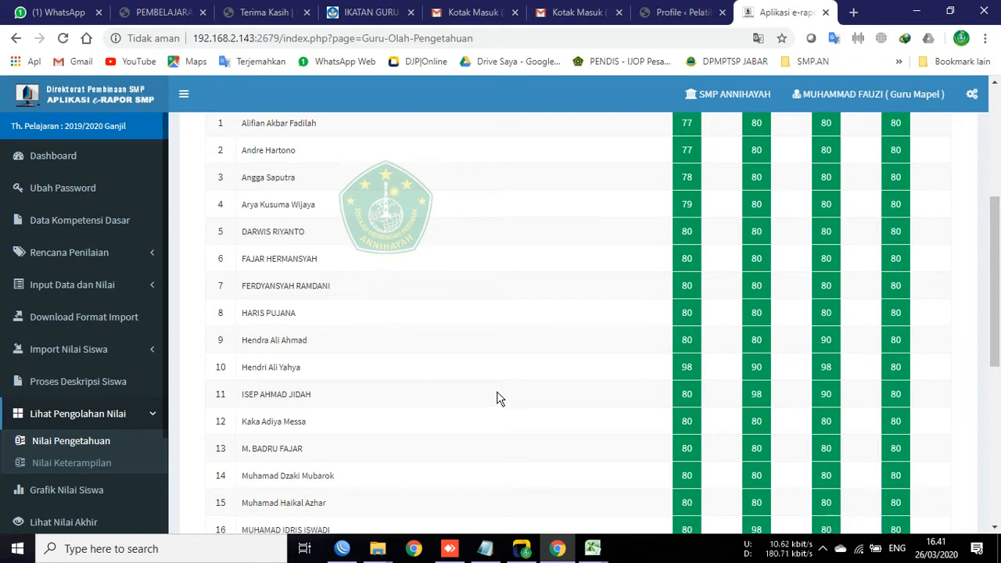
scroll(449, 376, up, 4)
scroll(521, 368, down, 1)
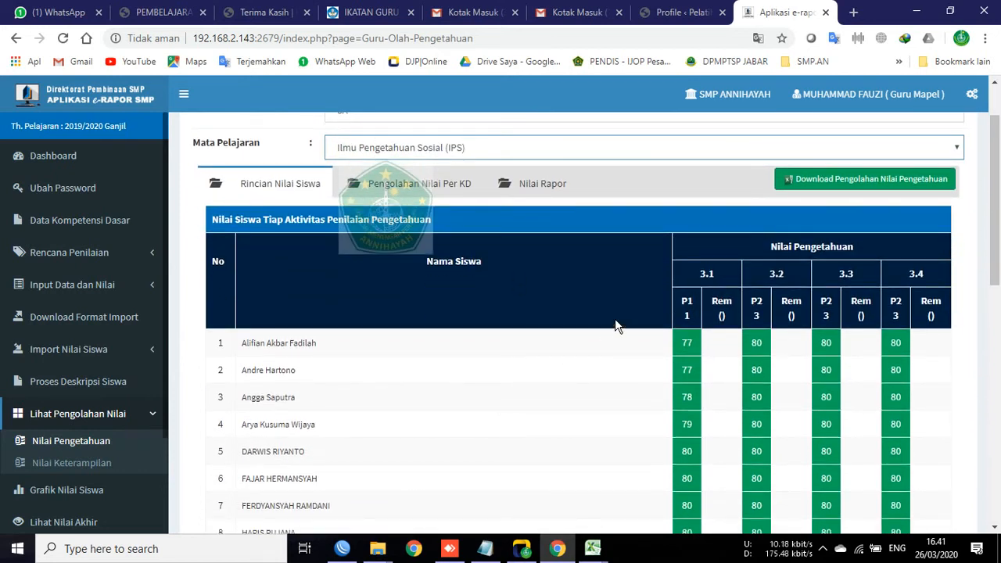
click(137, 290)
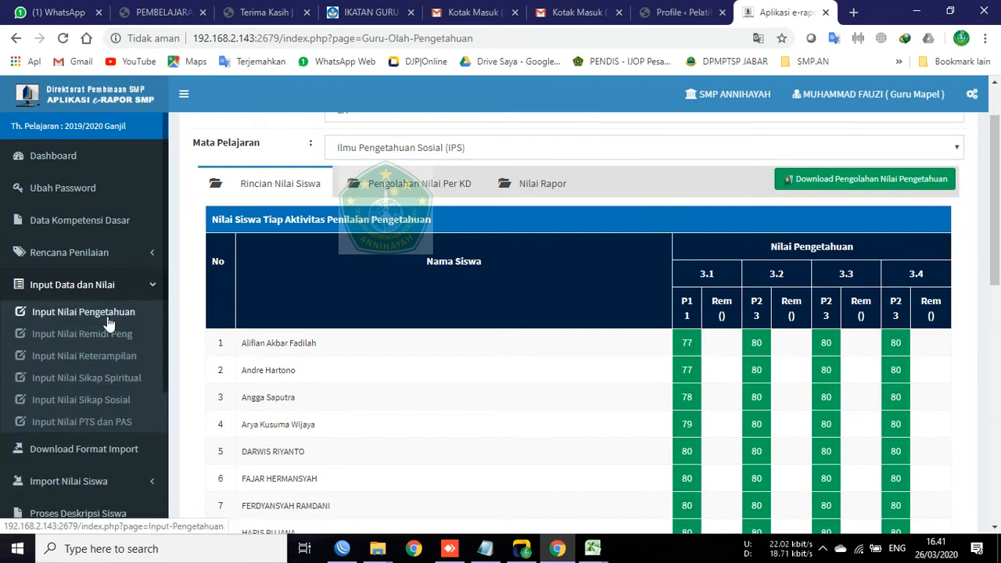
click(145, 284)
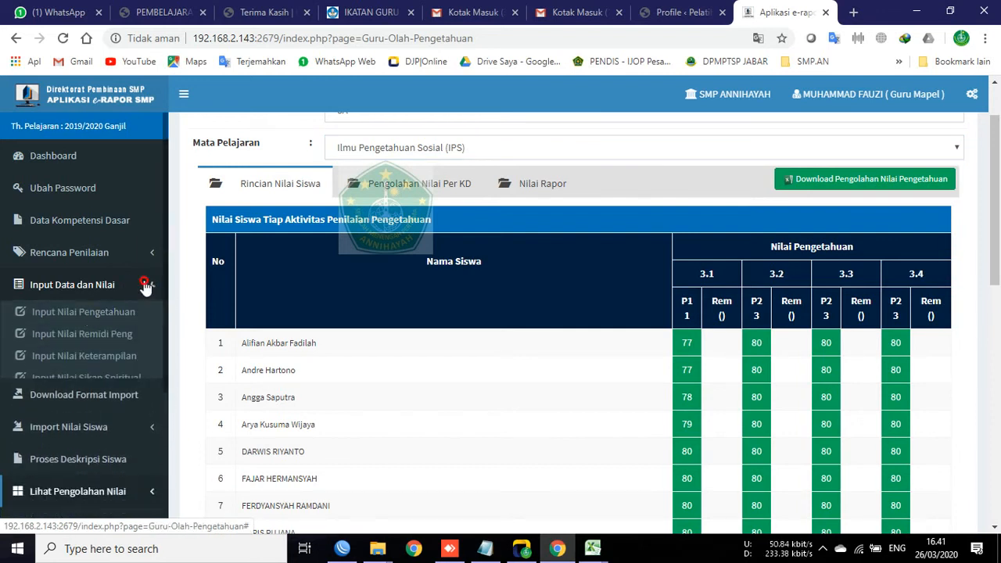
drag(710, 327, 707, 334)
click(711, 343)
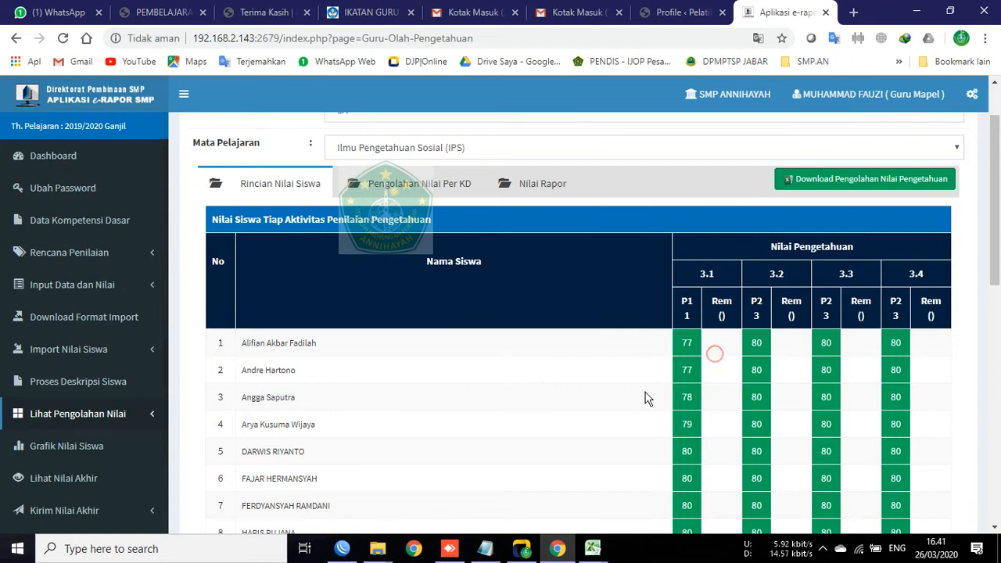
click(715, 344)
click(708, 337)
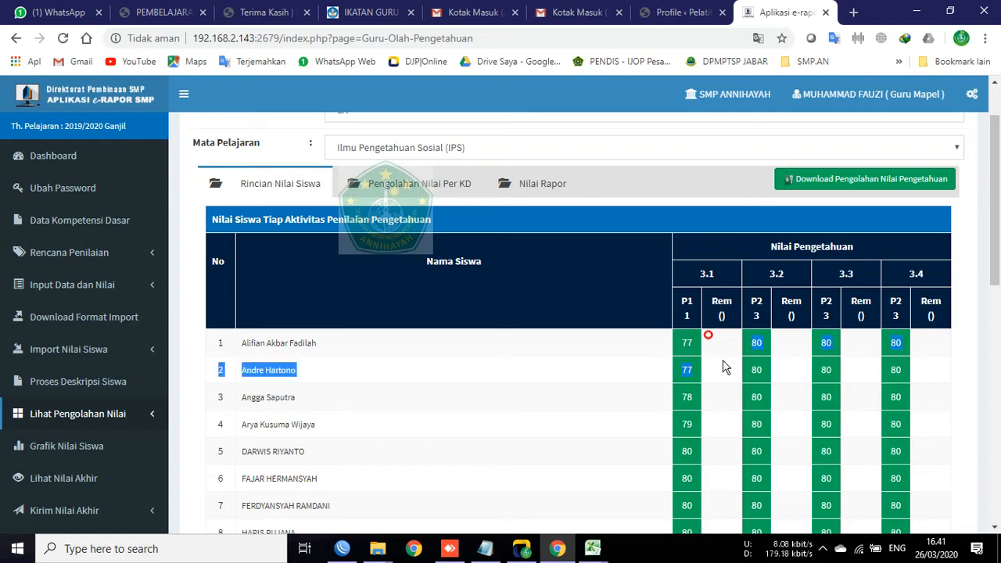
double_click(684, 342)
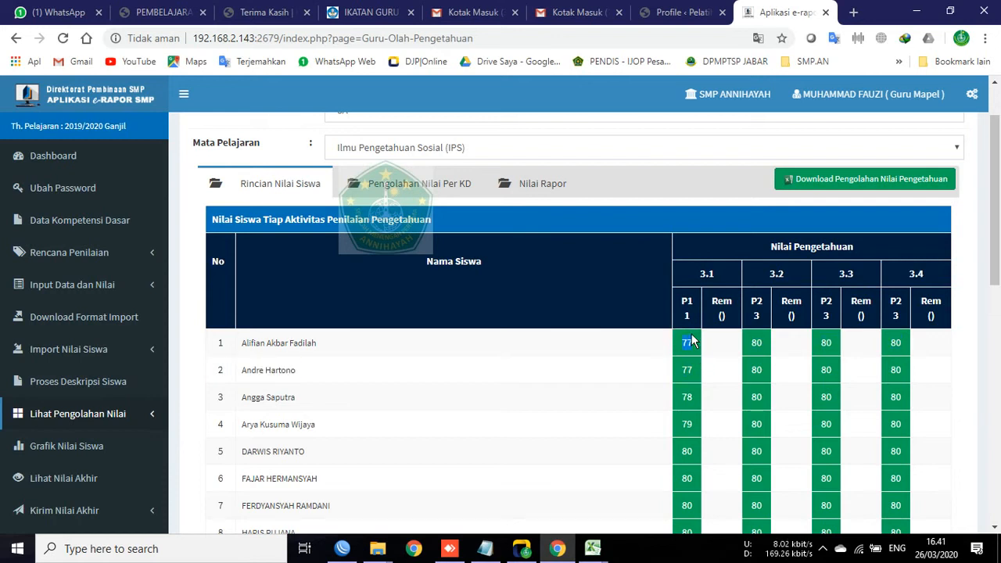
click(679, 345)
double_click(685, 344)
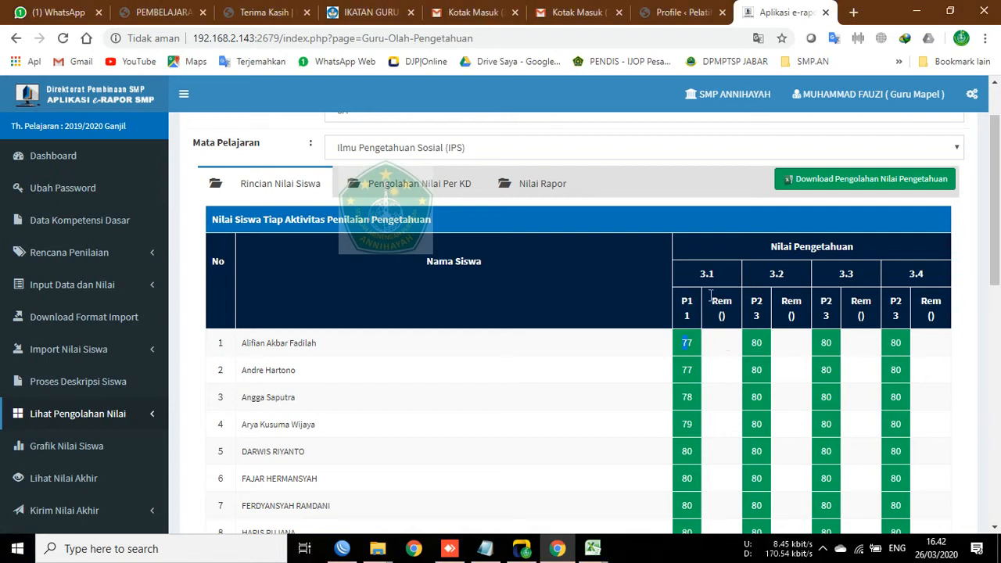
click(710, 342)
click(721, 340)
drag(682, 341, 693, 348)
click(684, 342)
click(685, 342)
double_click(686, 343)
click(716, 342)
click(716, 358)
double_click(688, 343)
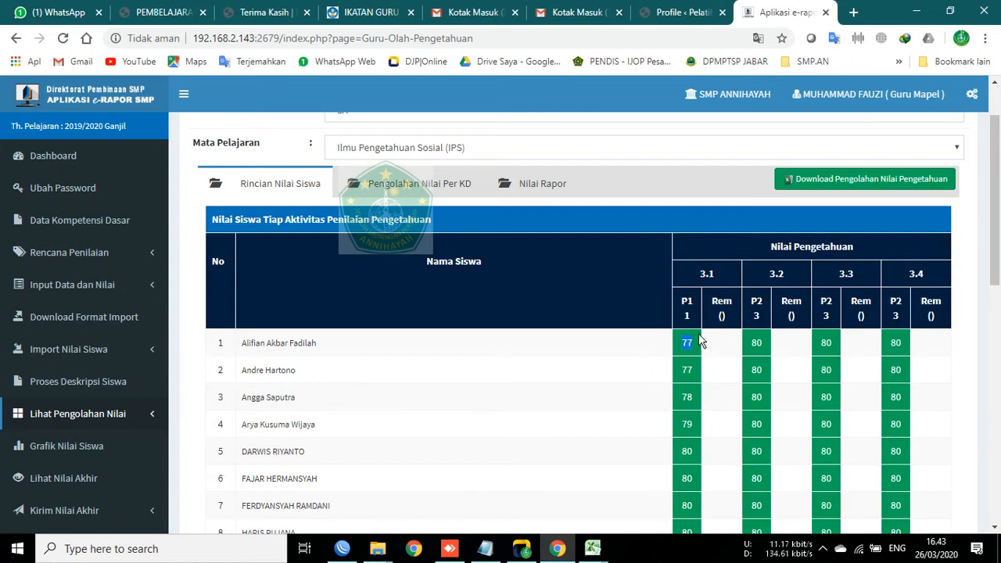
scroll(636, 443, up, 2)
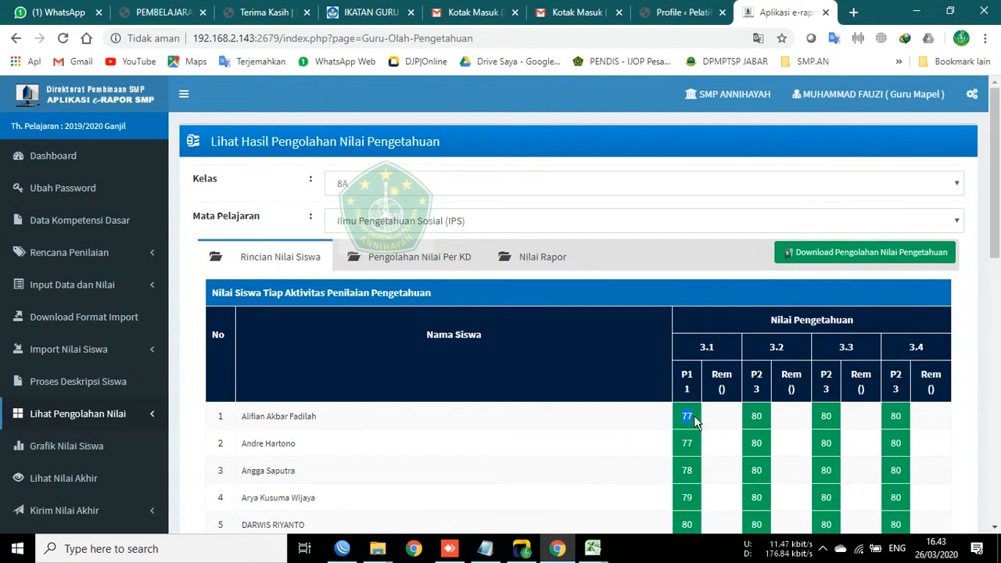
scroll(653, 420, down, 2)
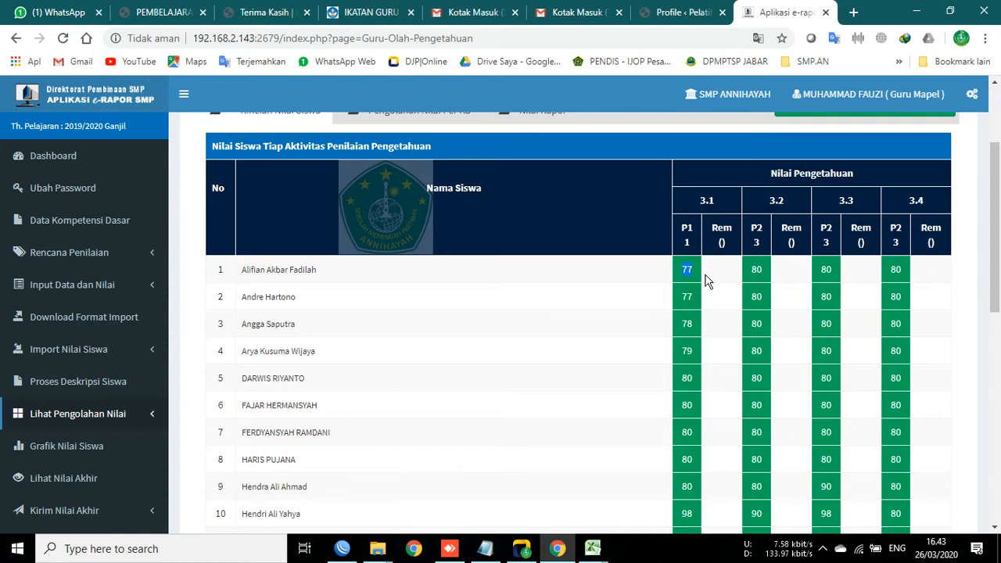
scroll(431, 418, up, 2)
scroll(630, 375, down, 3)
scroll(340, 340, up, 3)
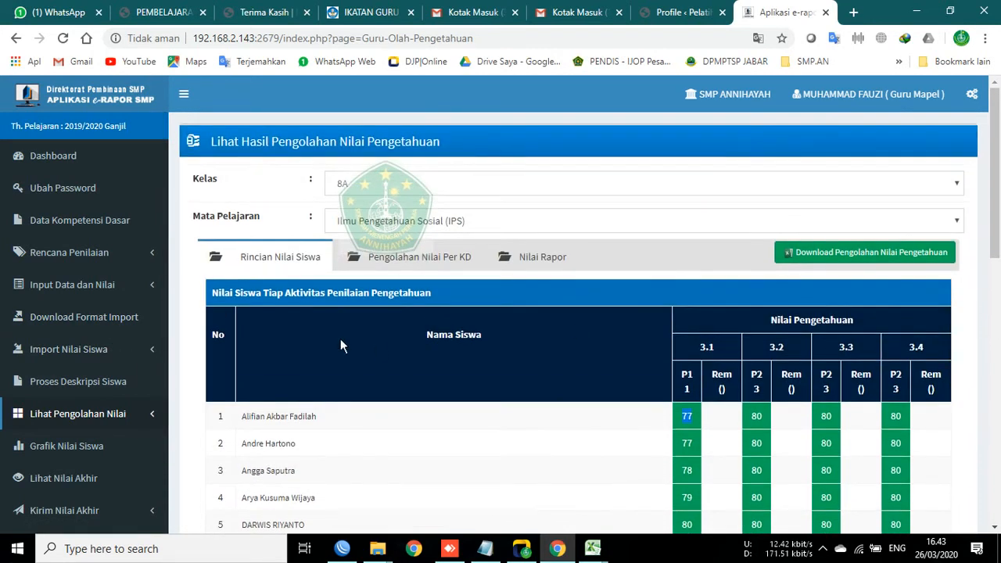
click(133, 281)
Step: Show the 8A IPS P. 1 (P1) knowledge grades (77, 77, 78, 79, 80…) in Input Nilai Pengetahuan
click(123, 314)
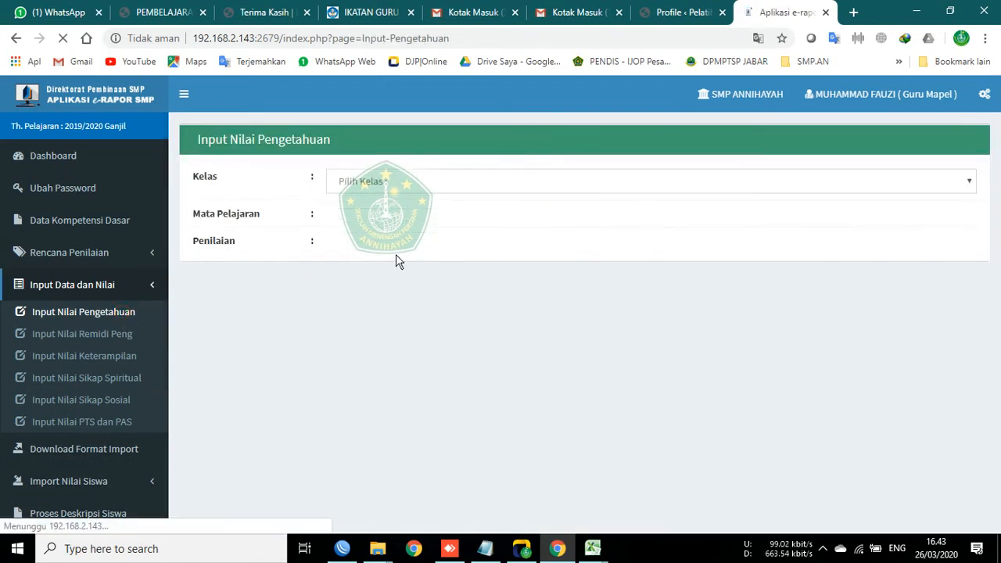
click(378, 175)
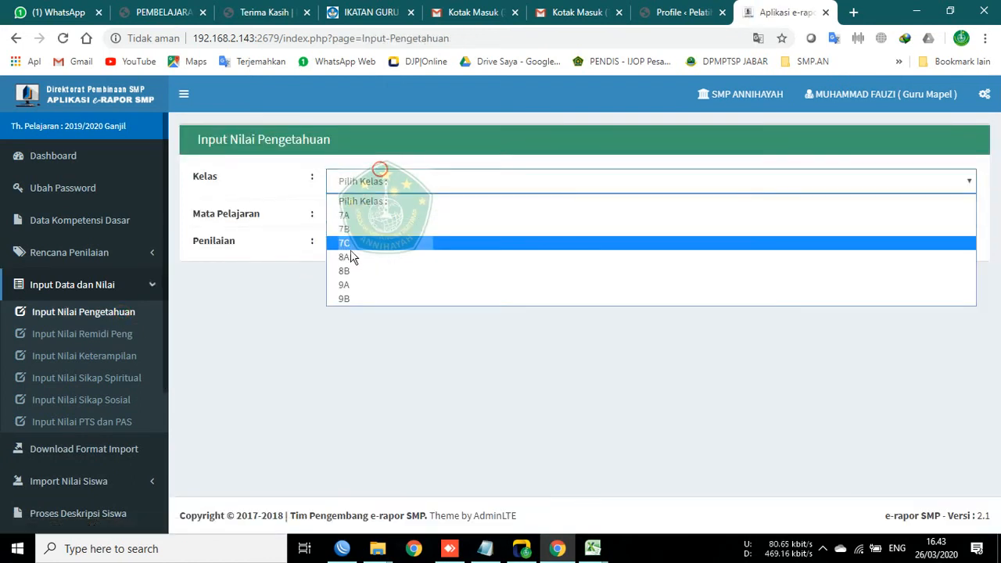
click(347, 256)
click(353, 215)
click(360, 253)
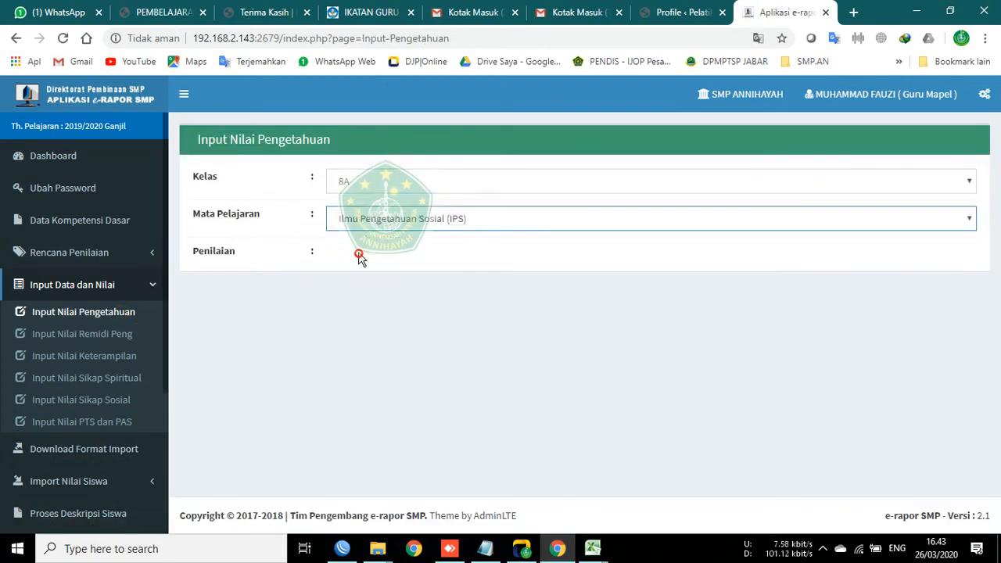
click(358, 254)
click(357, 287)
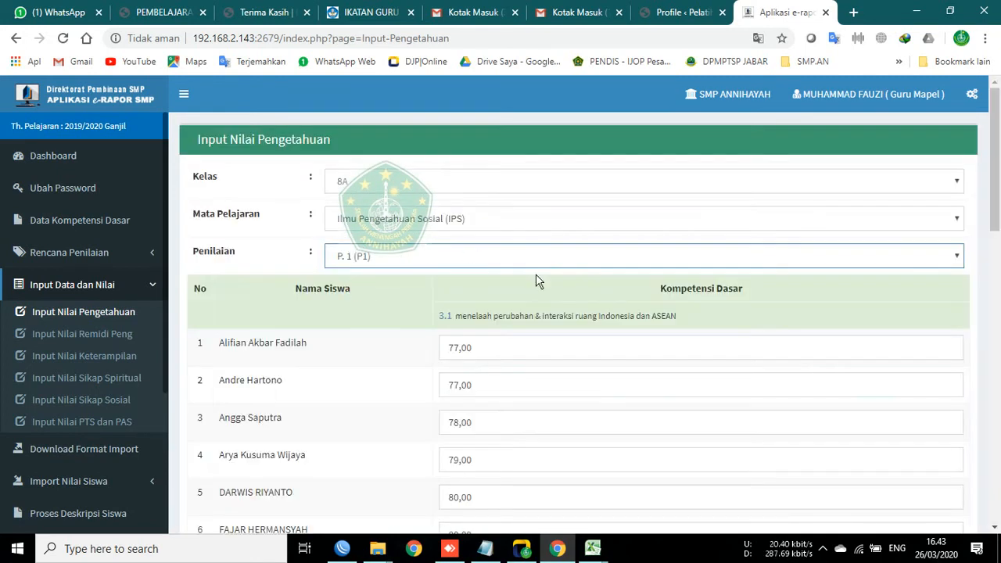
scroll(313, 353, down, 2)
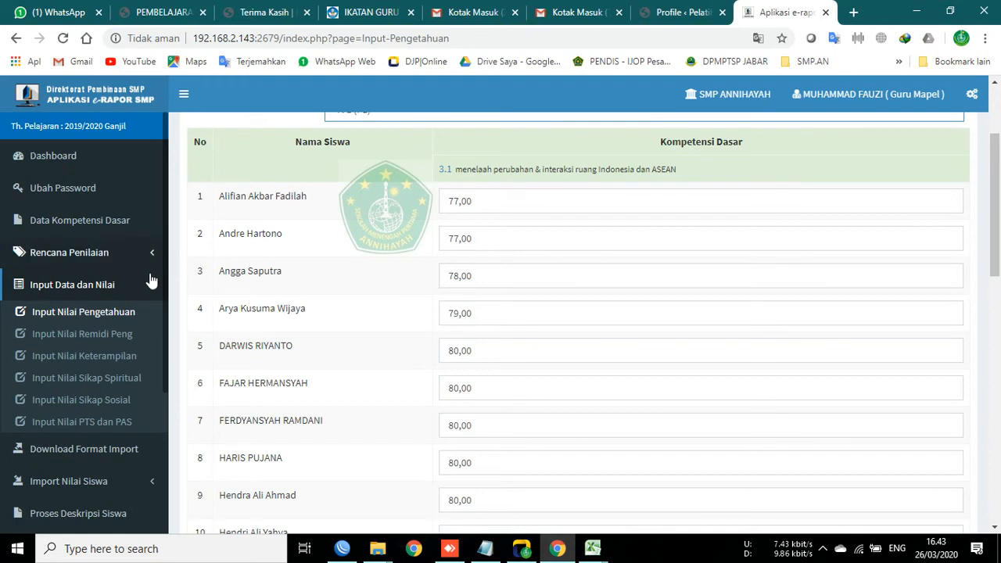
click(94, 334)
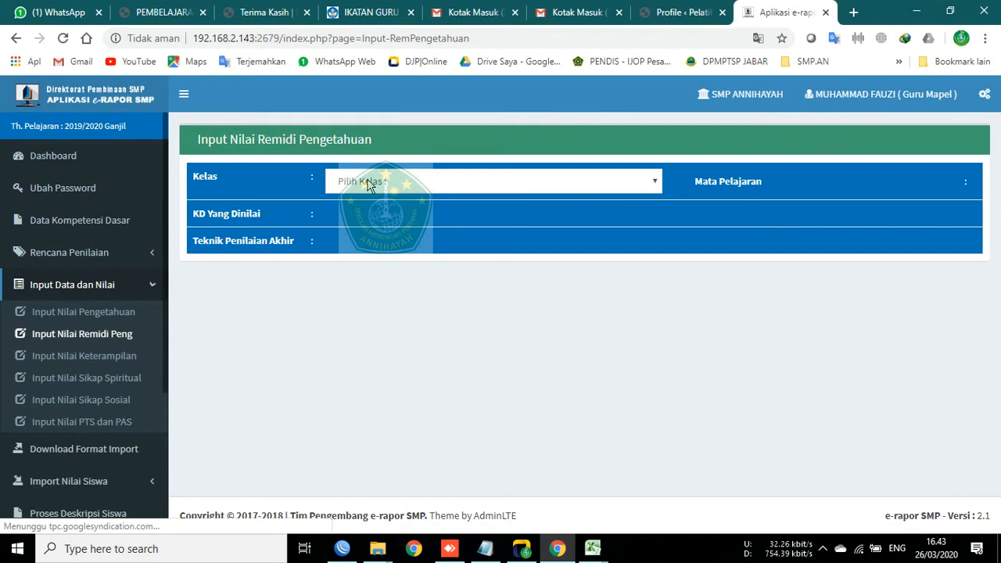
Step: Select class 8A, IPS and KD 3.1 for remedial grades; no students need remedial
click(370, 185)
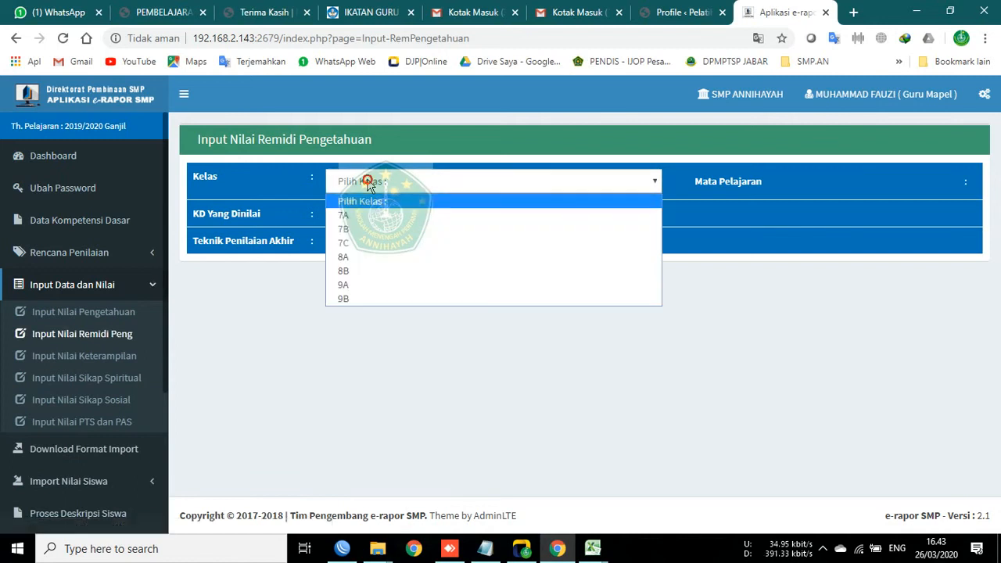
click(370, 258)
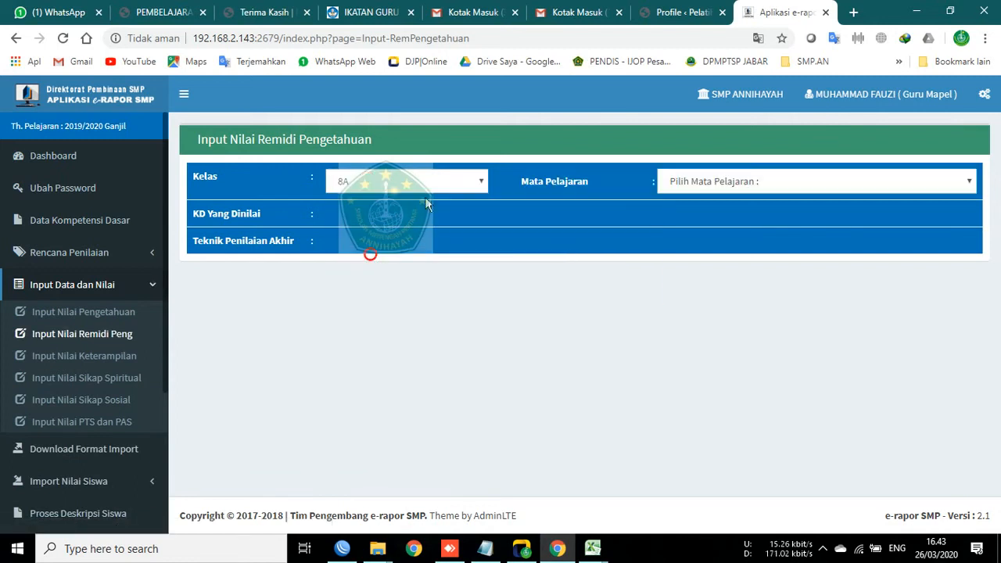
click(665, 178)
click(678, 212)
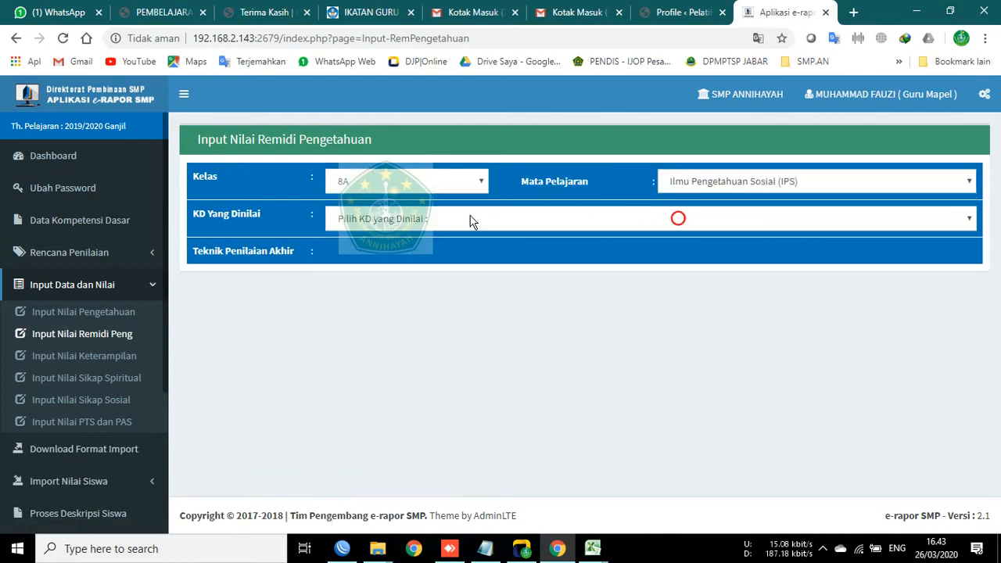
click(470, 219)
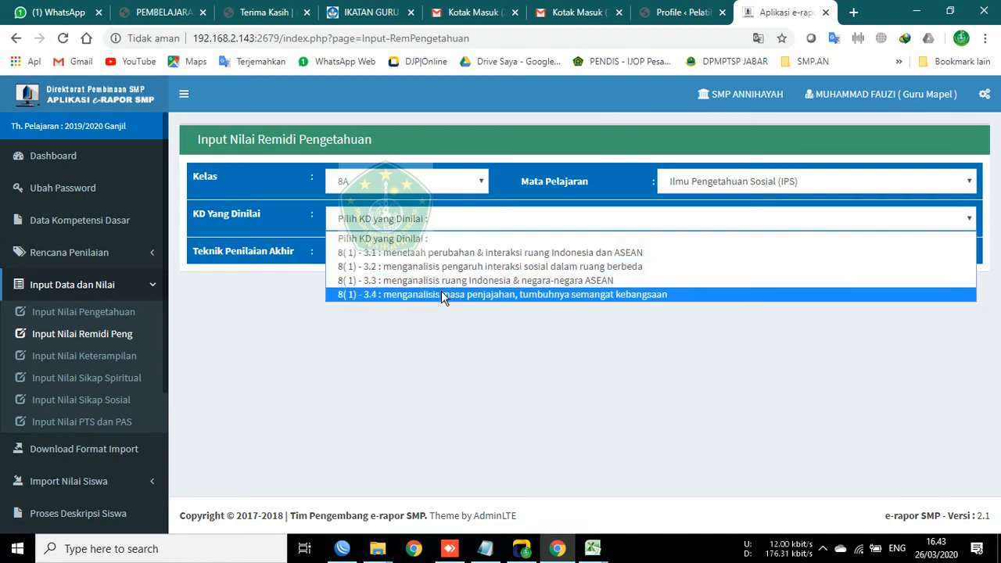
click(434, 252)
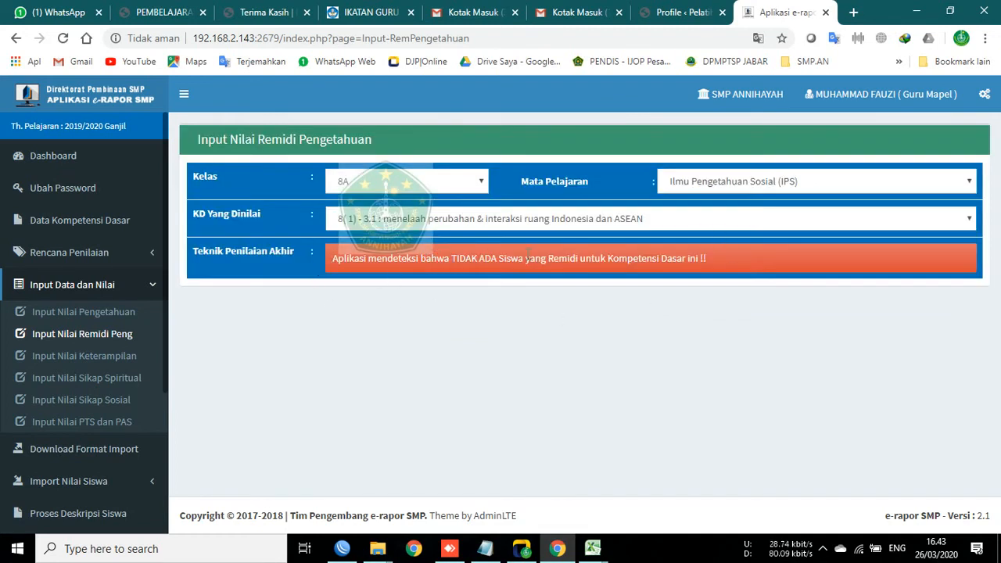
click(380, 224)
click(379, 225)
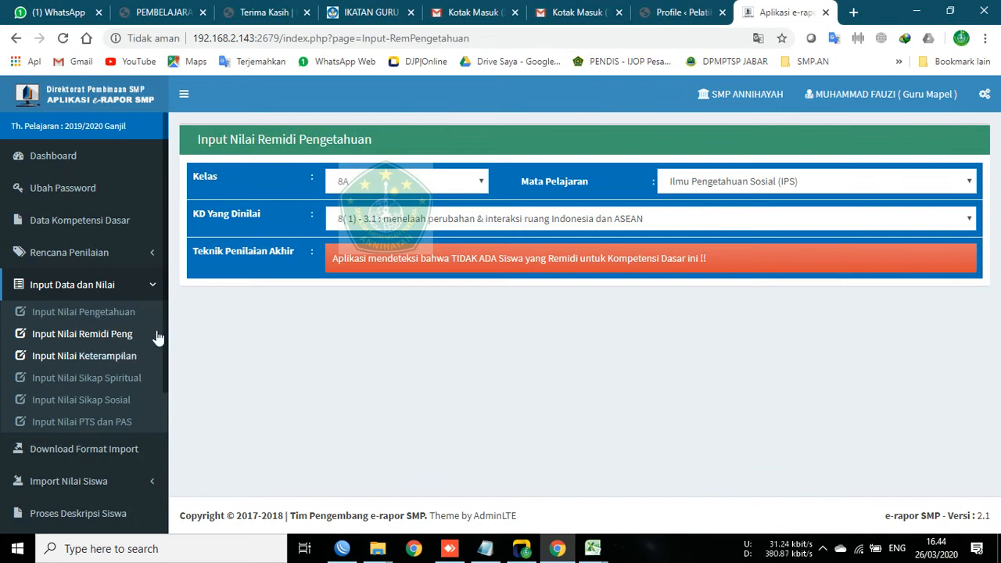
Step: Load the 8A IPS P. 1 (P1) skills grades and confirm every score is still 0
click(115, 359)
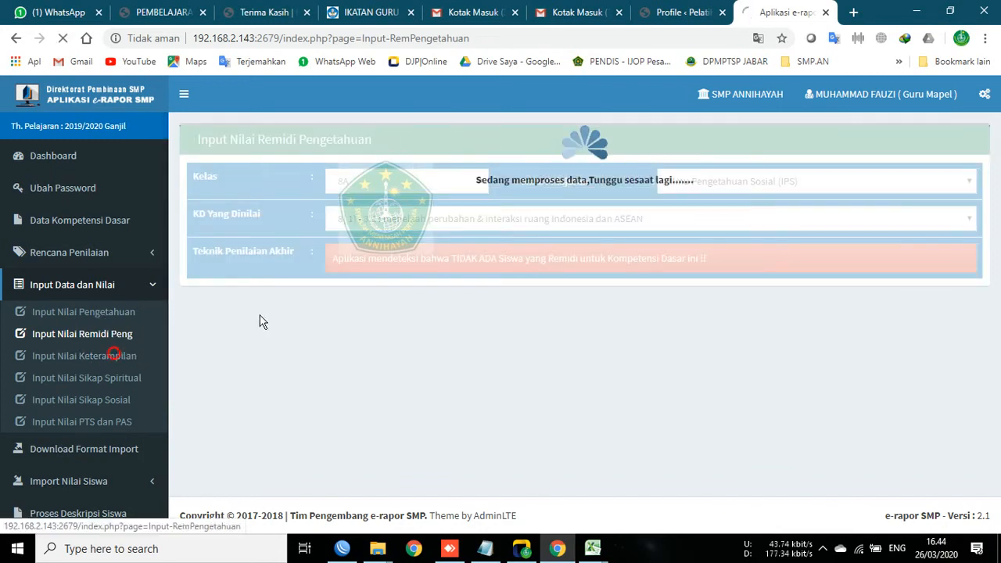
click(408, 191)
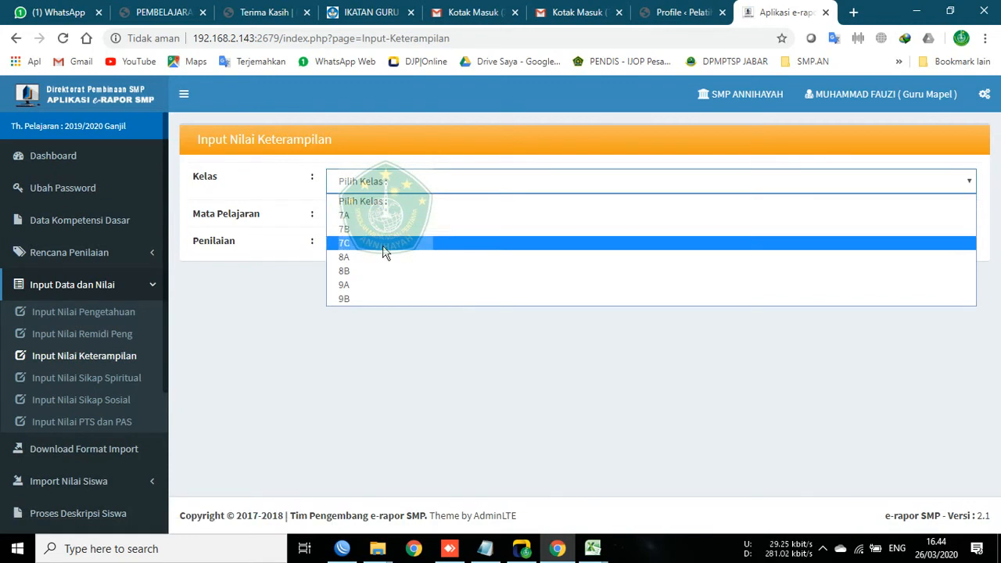
click(379, 256)
click(379, 230)
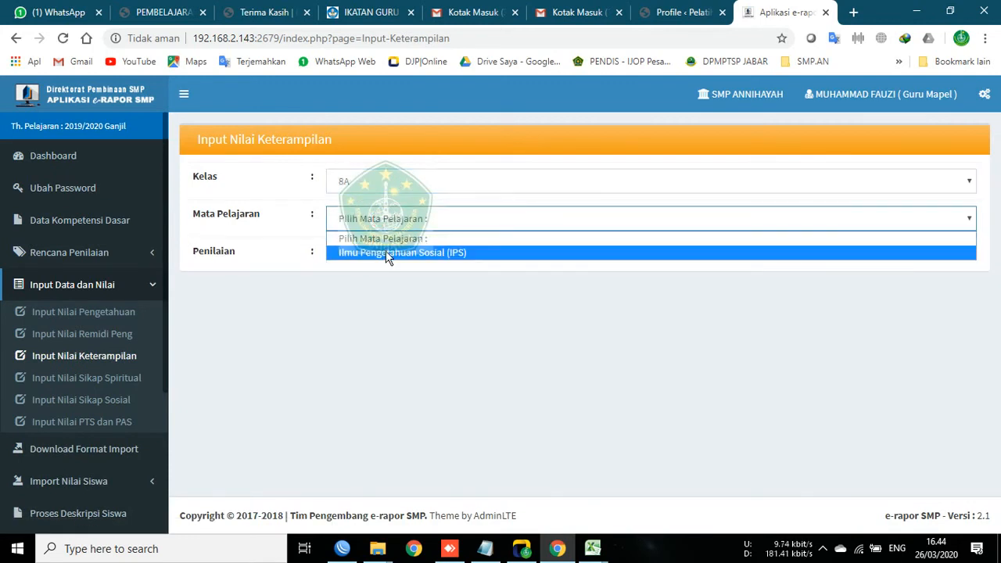
click(386, 253)
click(386, 256)
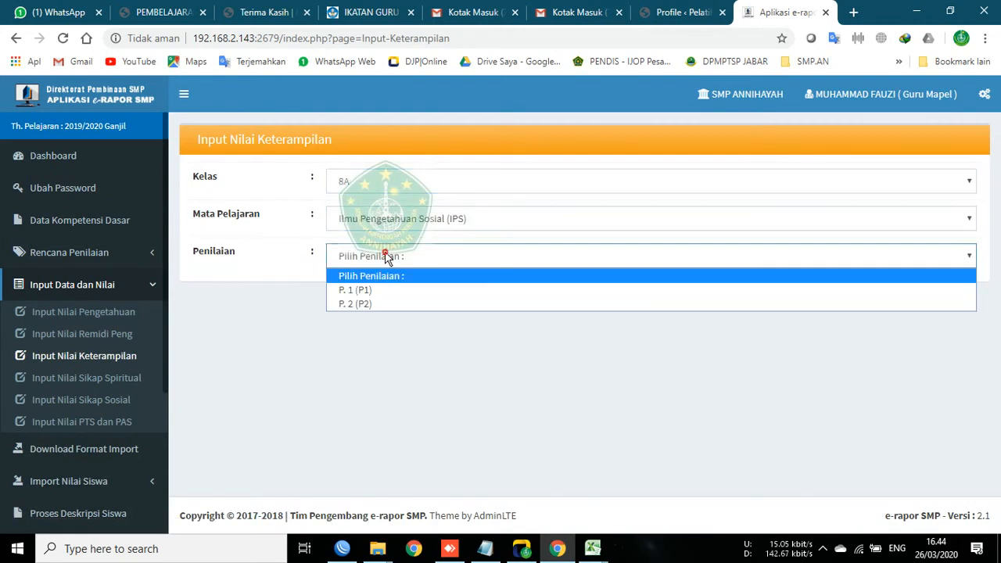
click(382, 289)
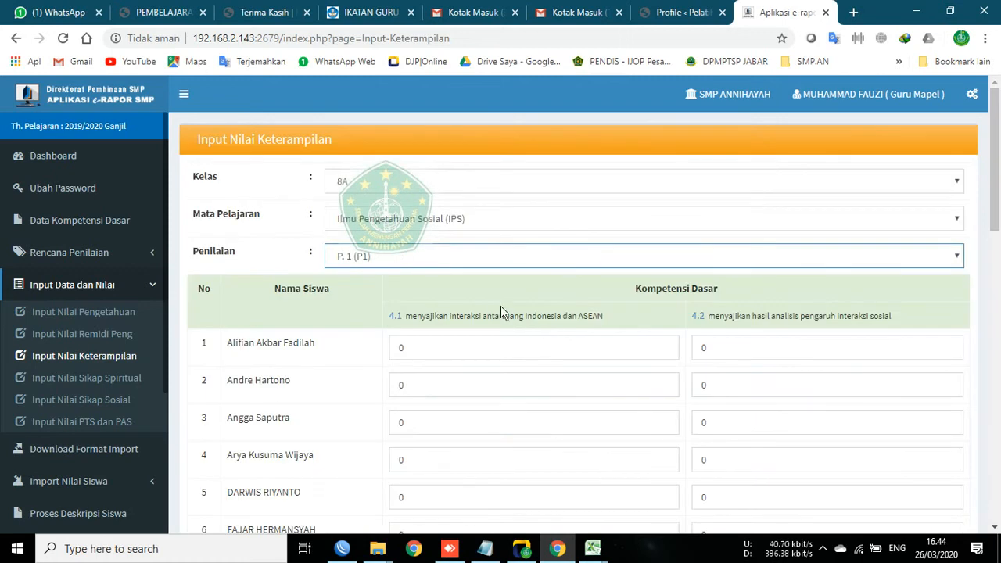
scroll(451, 322, down, 8)
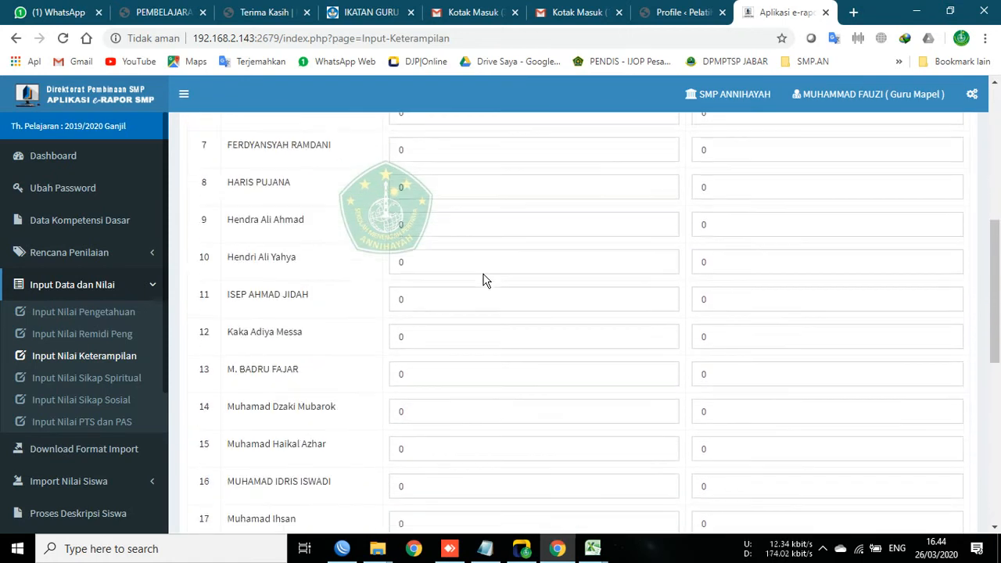
scroll(438, 368, down, 4)
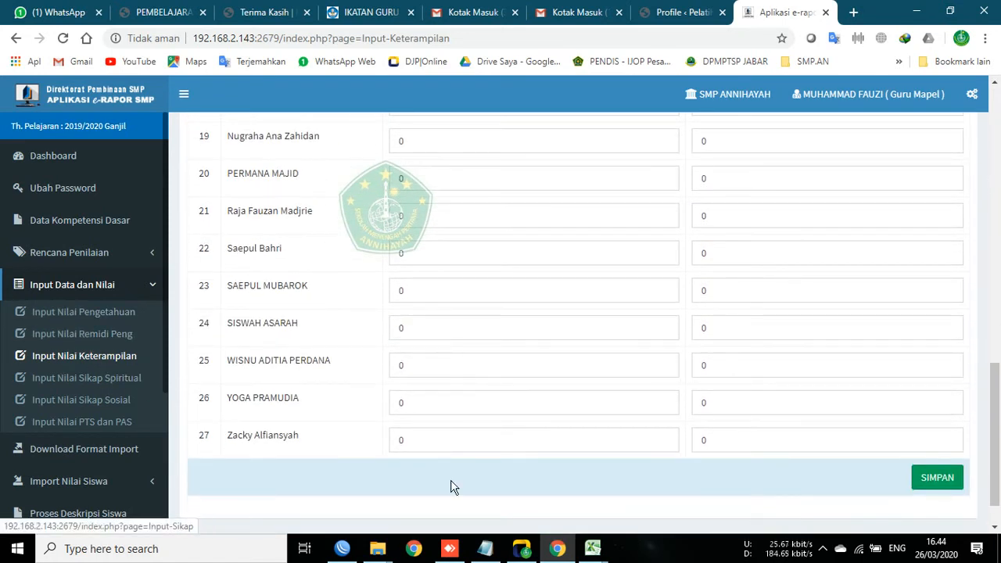
click(83, 357)
Step: Save the F_KD_Ket_Ilmu Pengetahuan Sosial (IPS)_8A workbook in Excel and minimise it
mouse_move(606, 554)
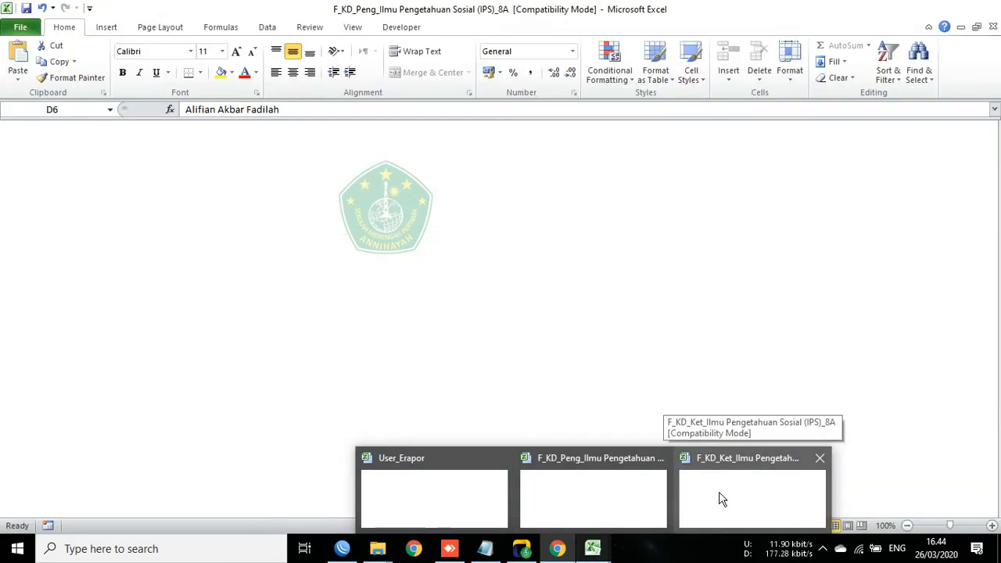
click(721, 499)
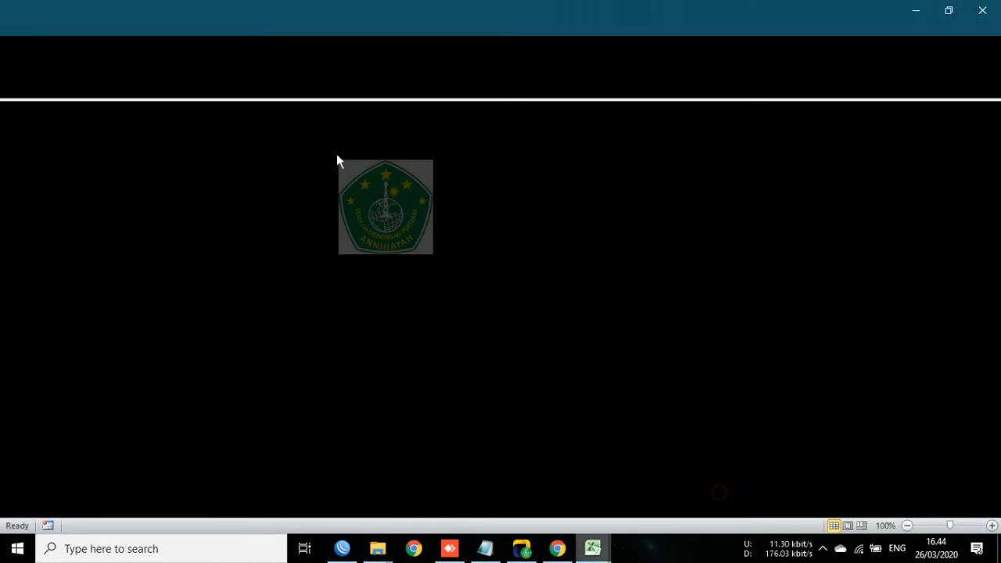
click(275, 175)
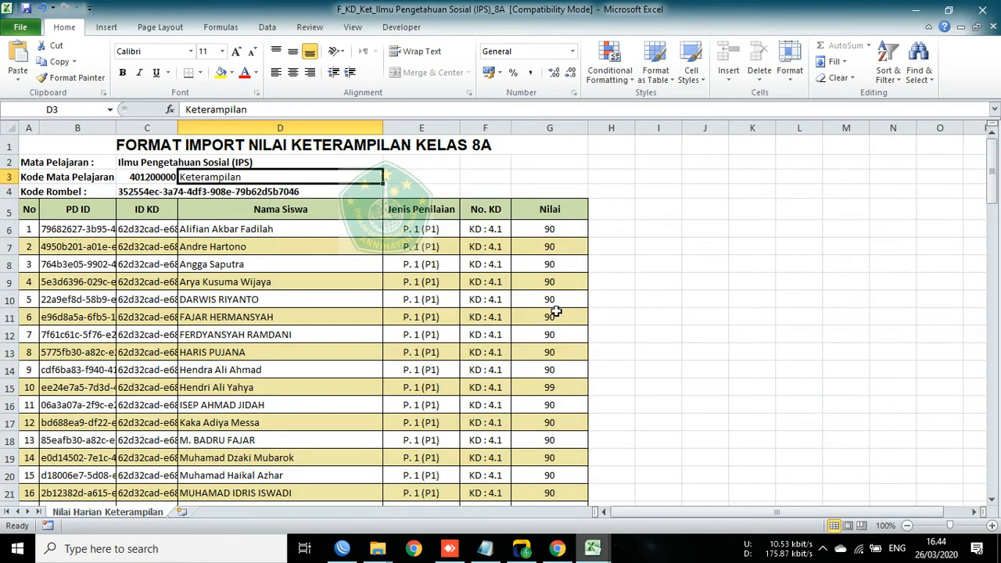
click(24, 9)
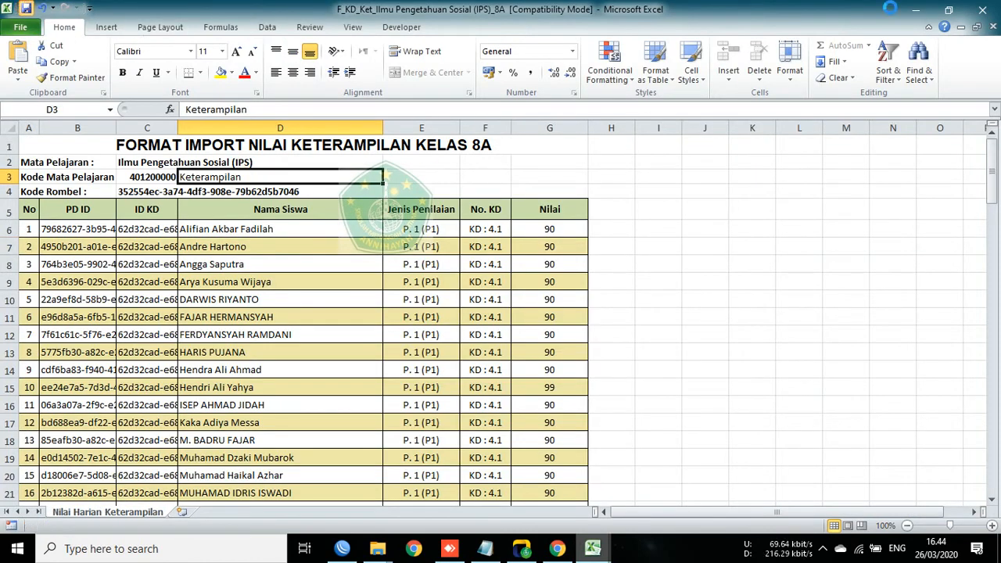
click(915, 9)
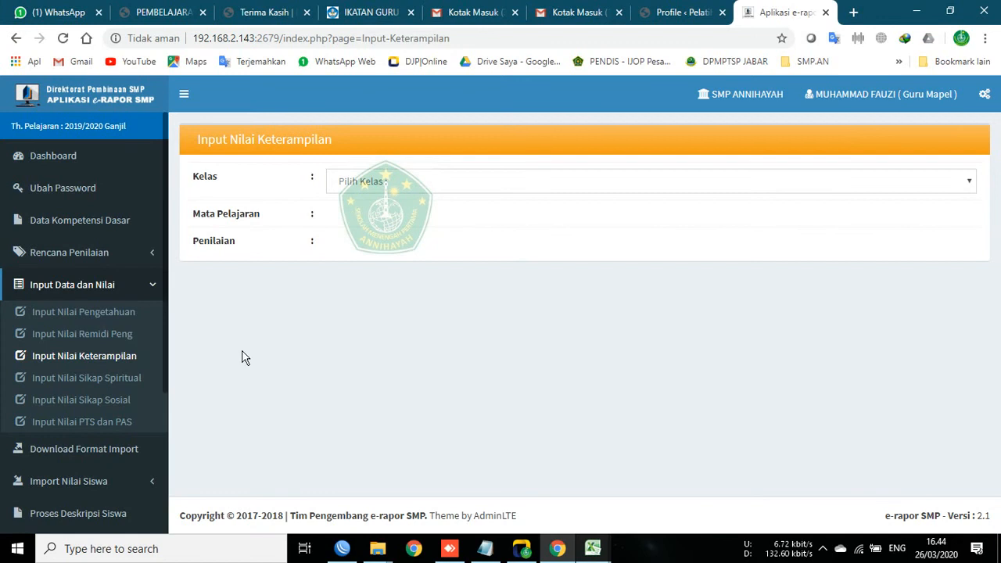
Step: Go to Import Nilai Siswa > Import Nilai Keterampilan and browse for the grade file to upload
click(88, 361)
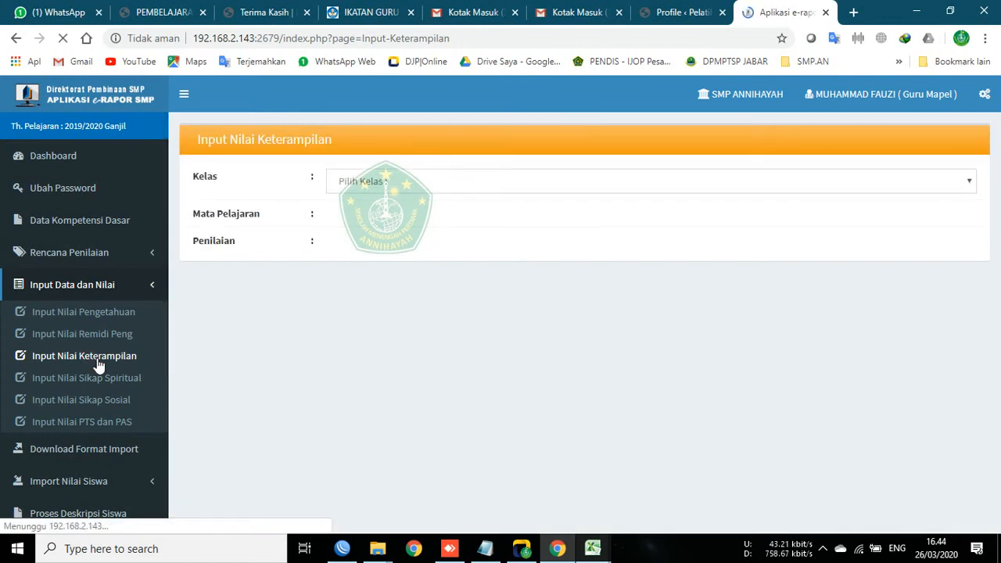
drag(197, 129, 362, 134)
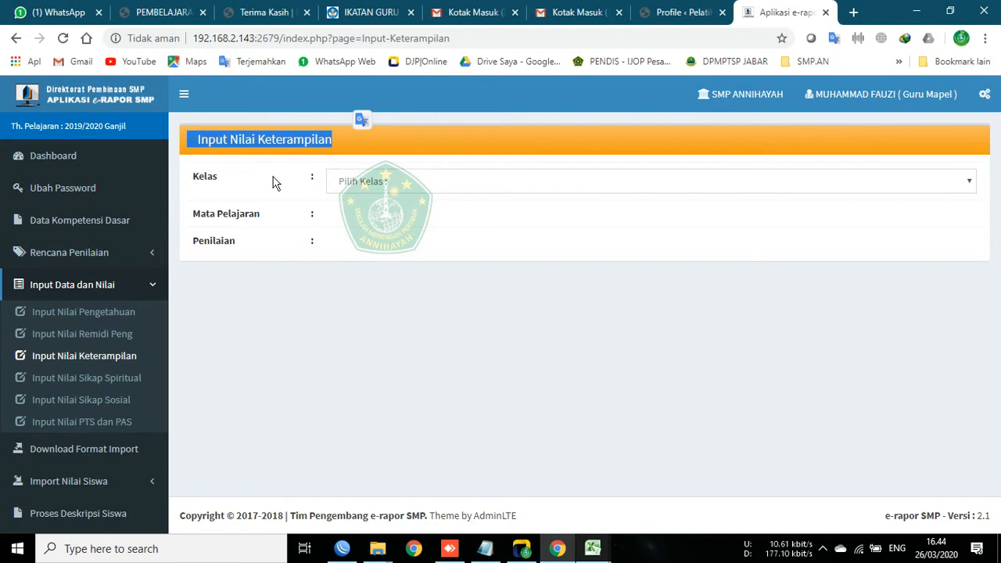
click(277, 148)
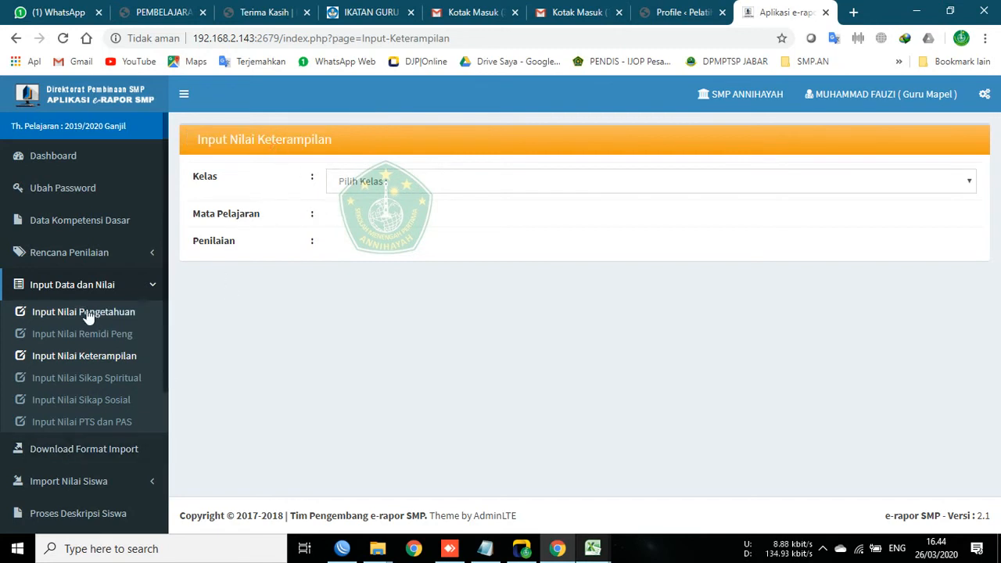
click(91, 287)
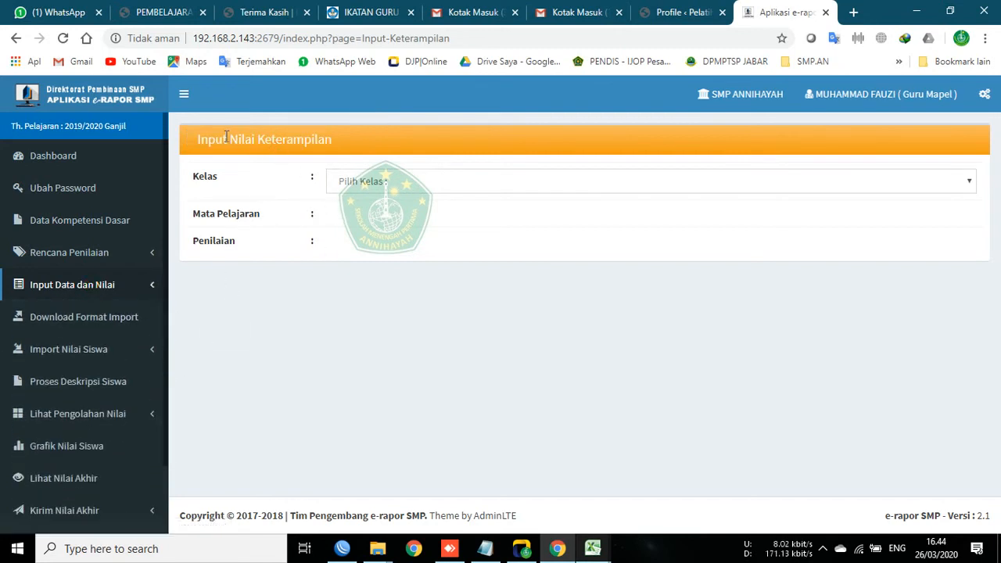
drag(193, 137, 382, 147)
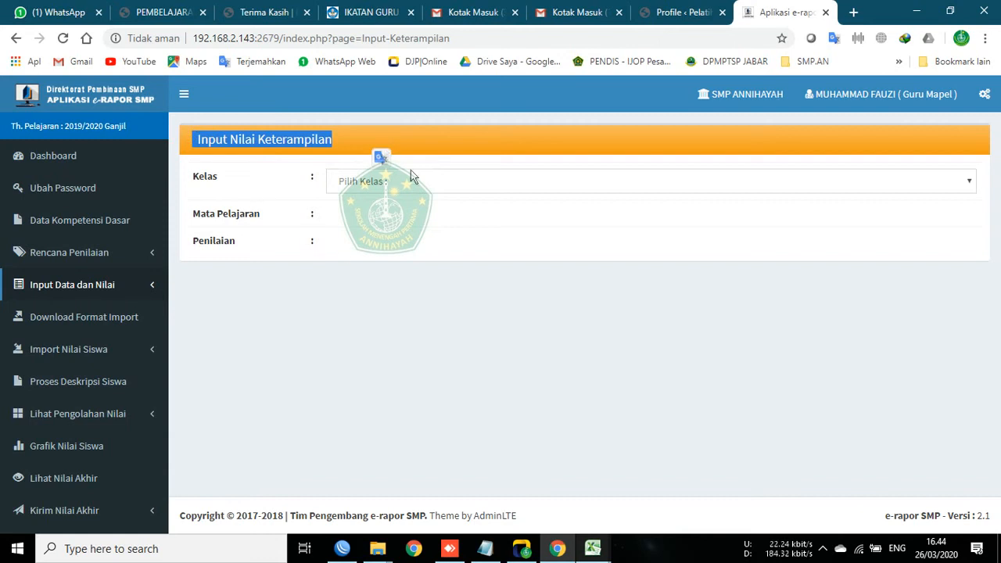
click(84, 318)
click(114, 362)
click(79, 350)
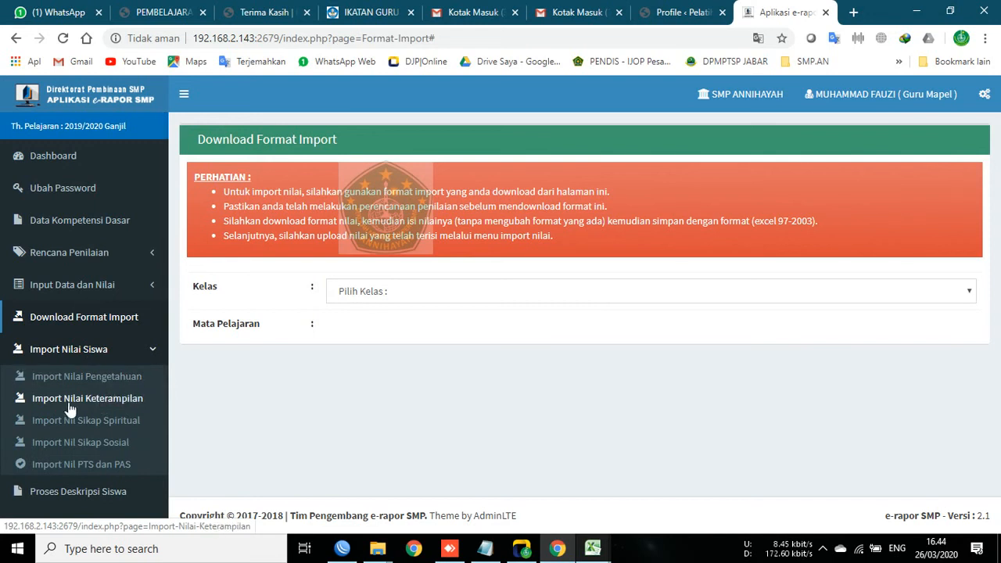
click(146, 402)
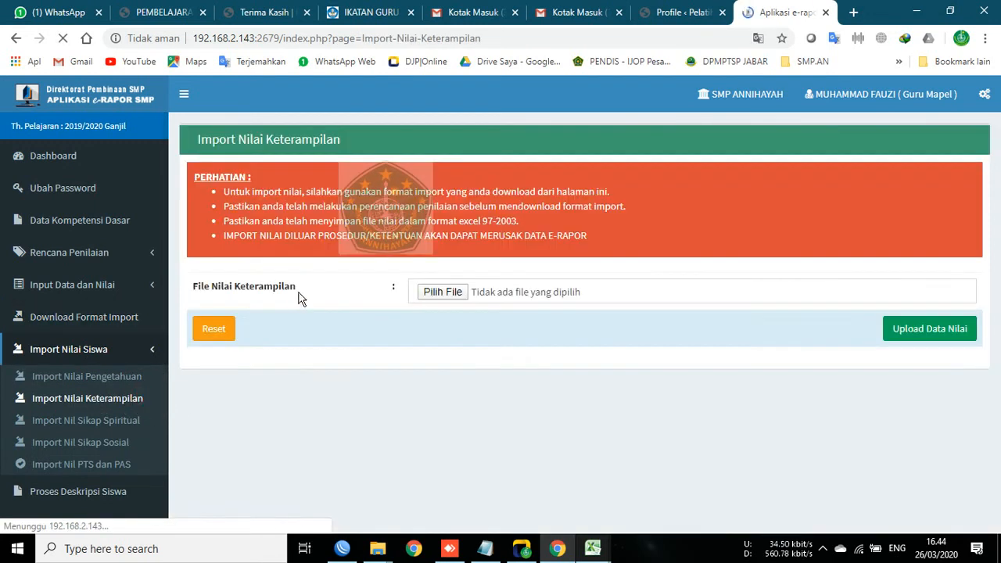
drag(199, 140, 338, 140)
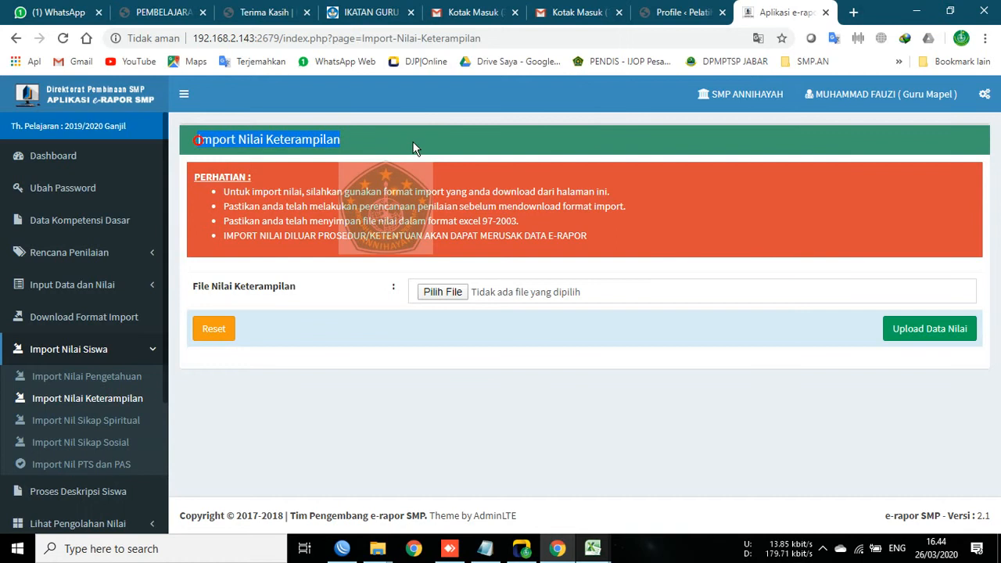
click(456, 299)
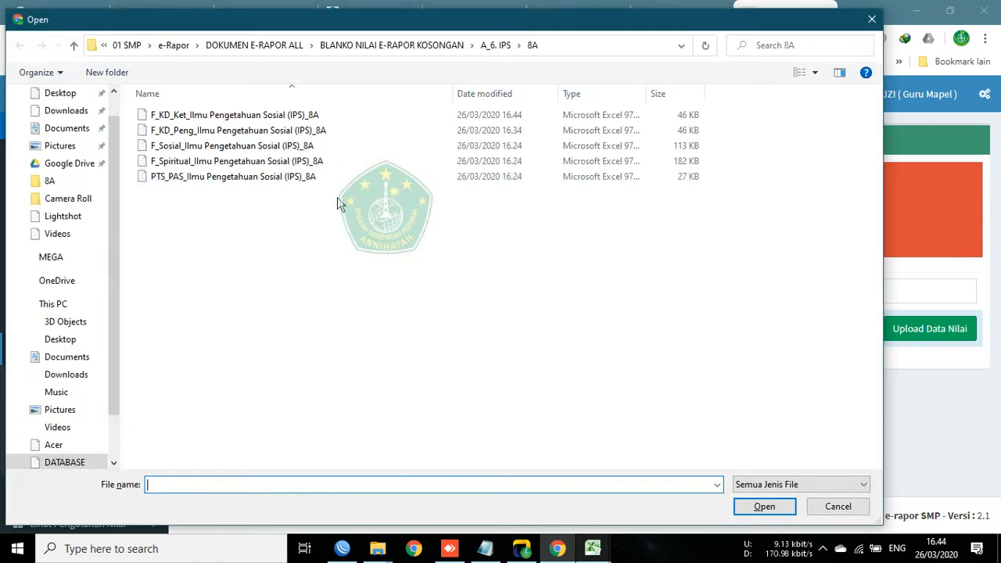
Step: Attach F_KD_Ket_Ilmu Pengetahuan Sosial (IPS)_8A.xls from the 8A folder
click(190, 118)
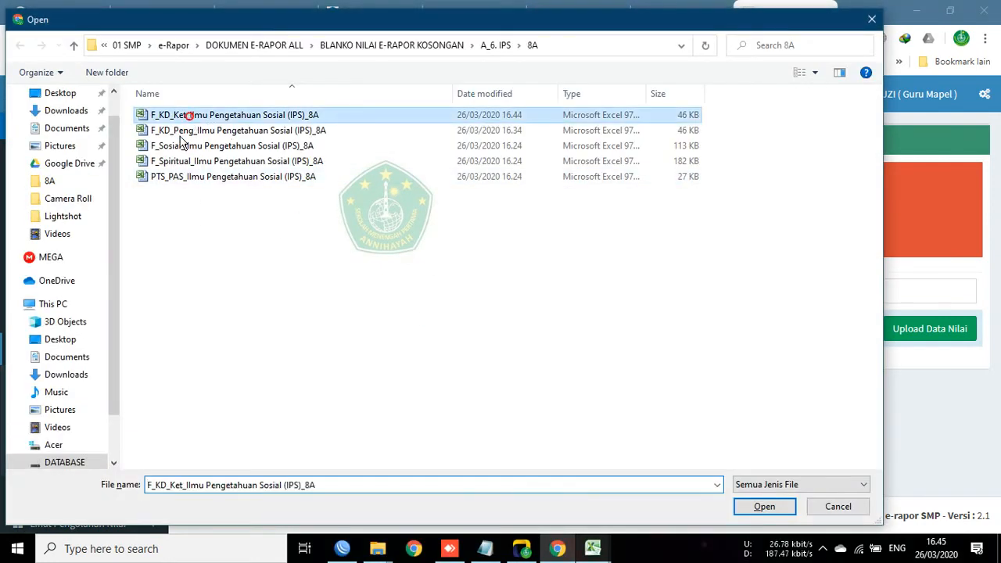
click(747, 507)
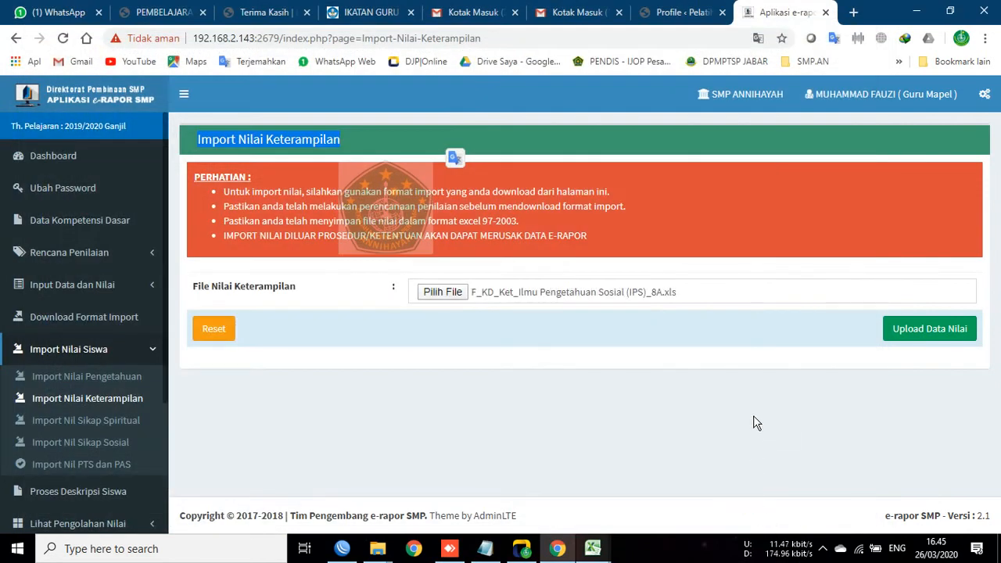
Step: Upload the file and scroll through the 108-row preview of P2, KD 4.4 scores of 90
click(794, 391)
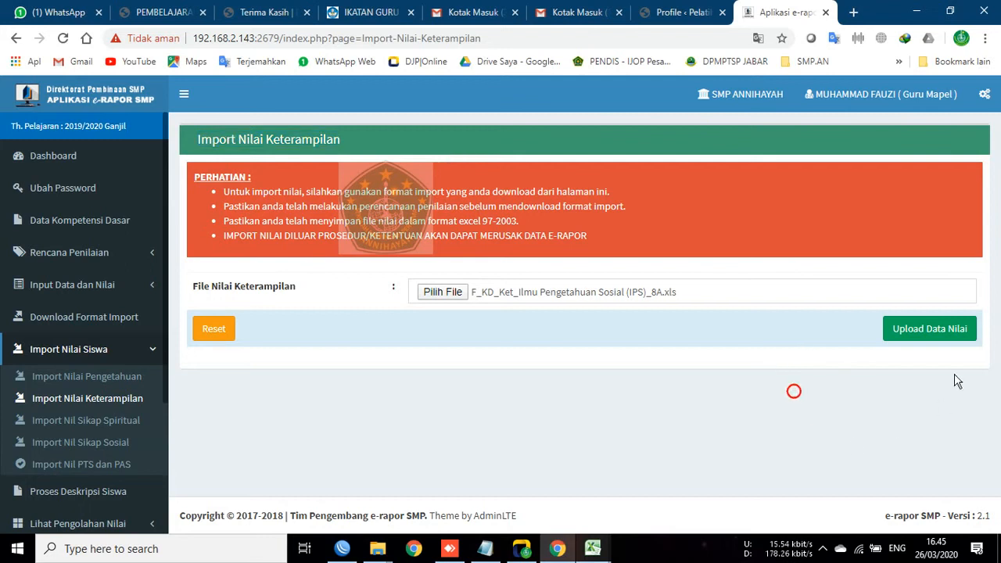
click(929, 329)
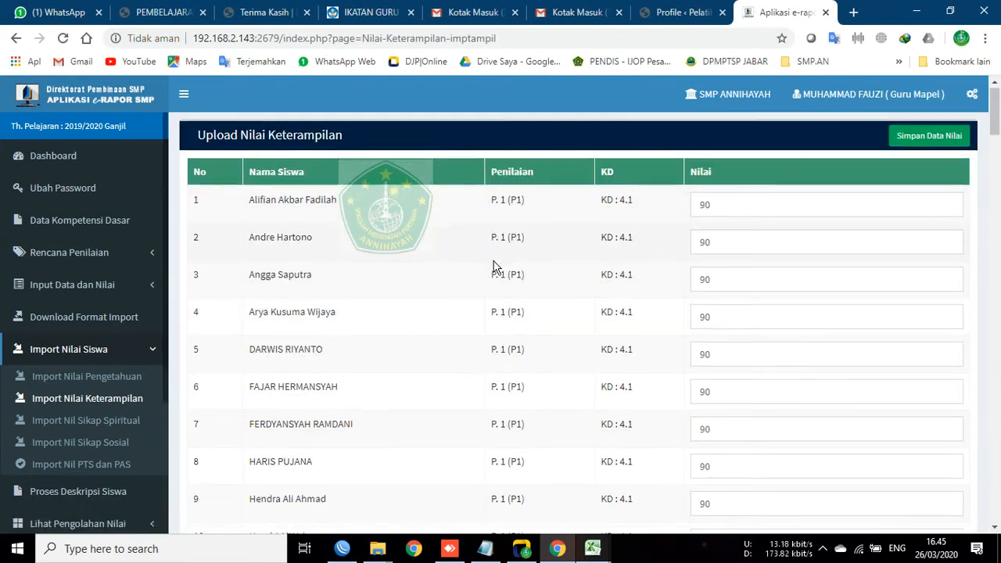
scroll(493, 267, down, 18)
scroll(601, 347, up, 18)
scroll(418, 335, down, 6)
scroll(429, 319, down, 20)
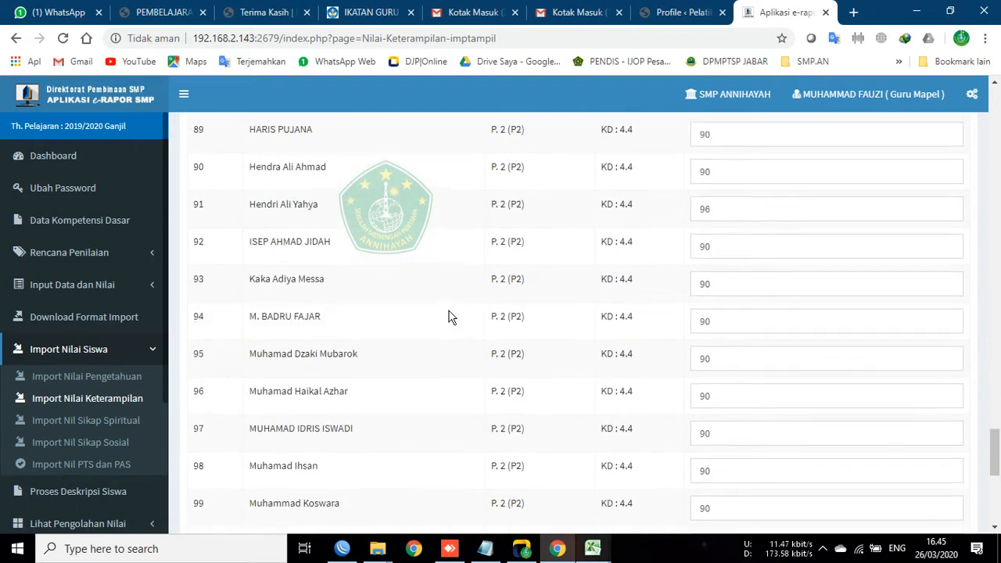
scroll(452, 329, down, 7)
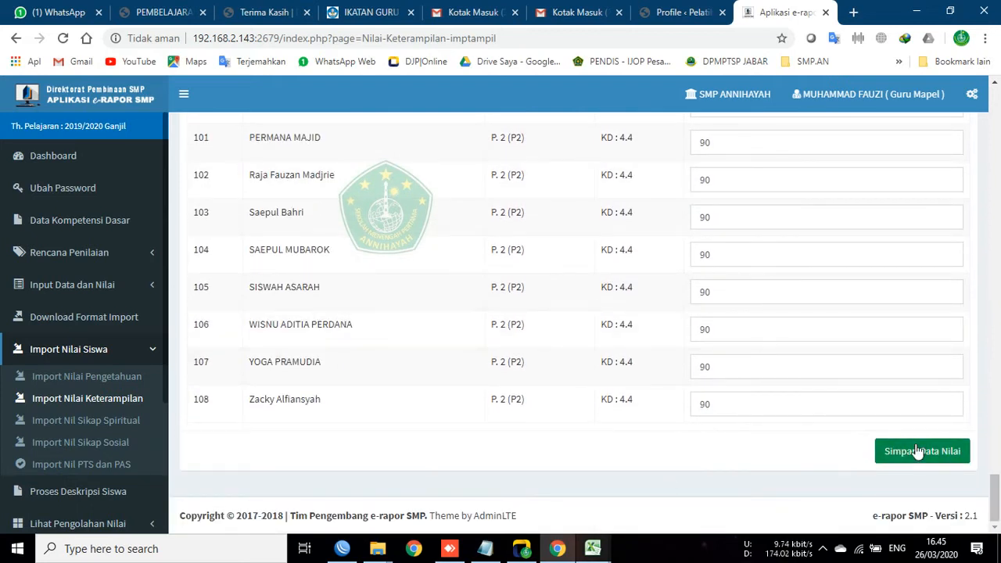
click(735, 180)
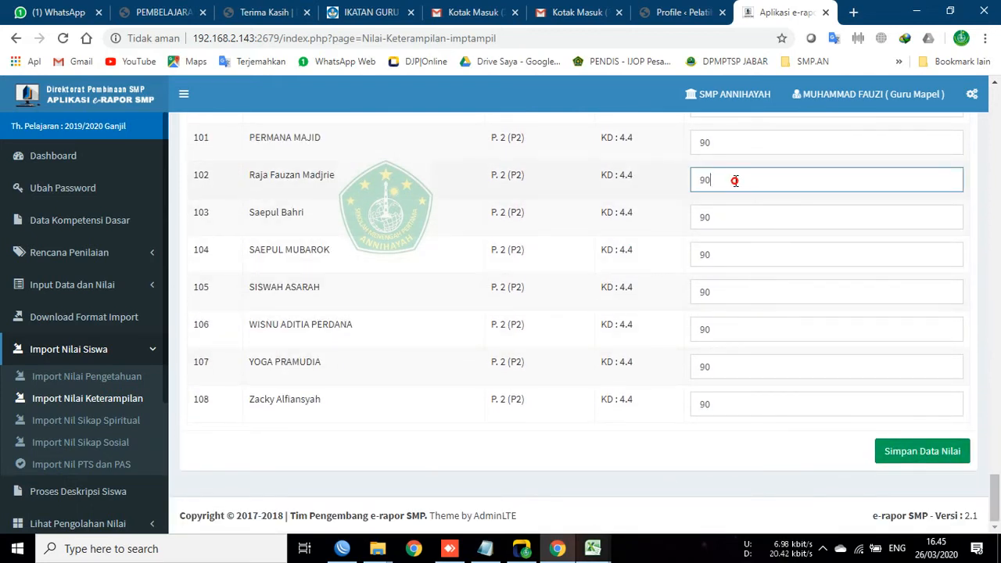
scroll(356, 309, up, 1)
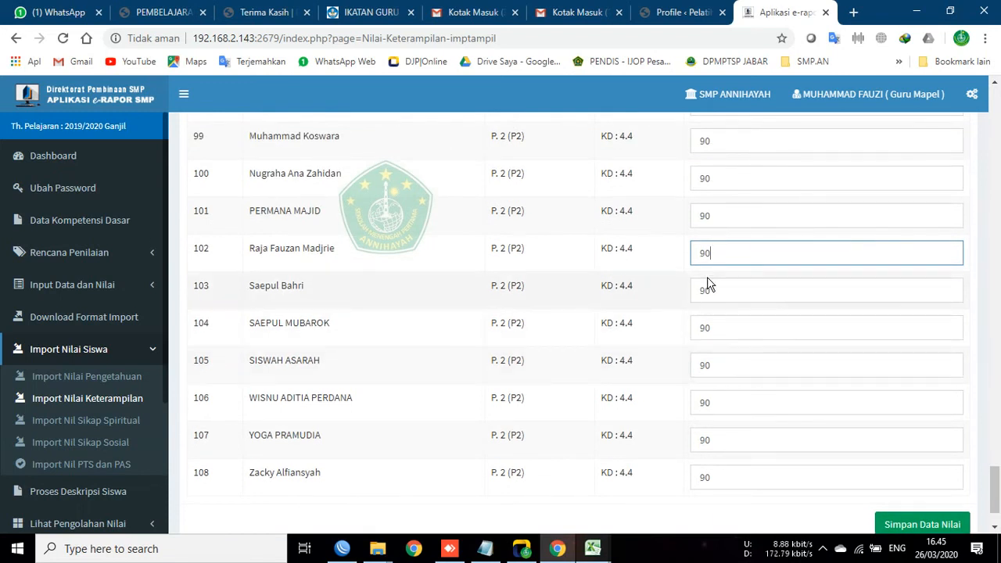
click(727, 216)
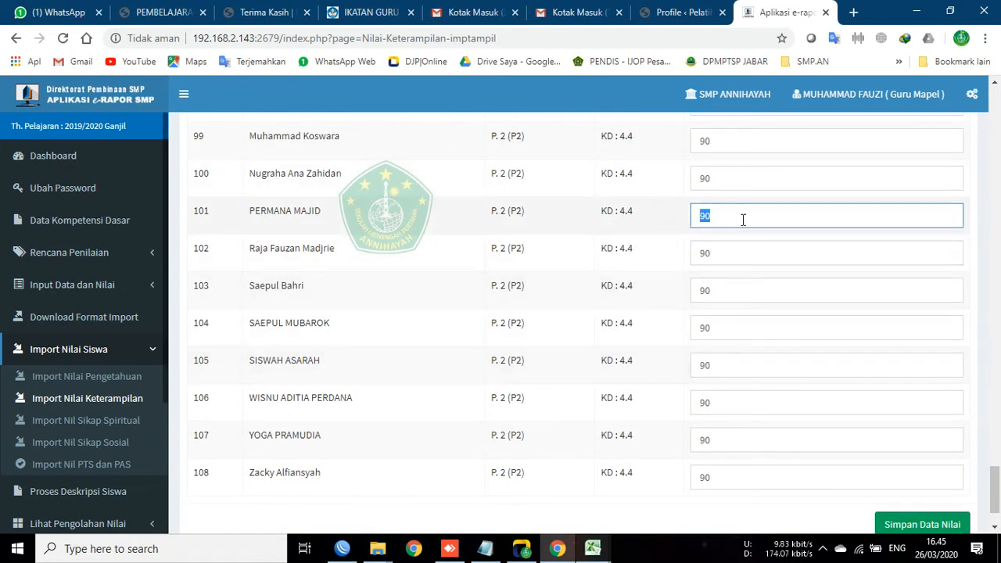
scroll(432, 399, down, 1)
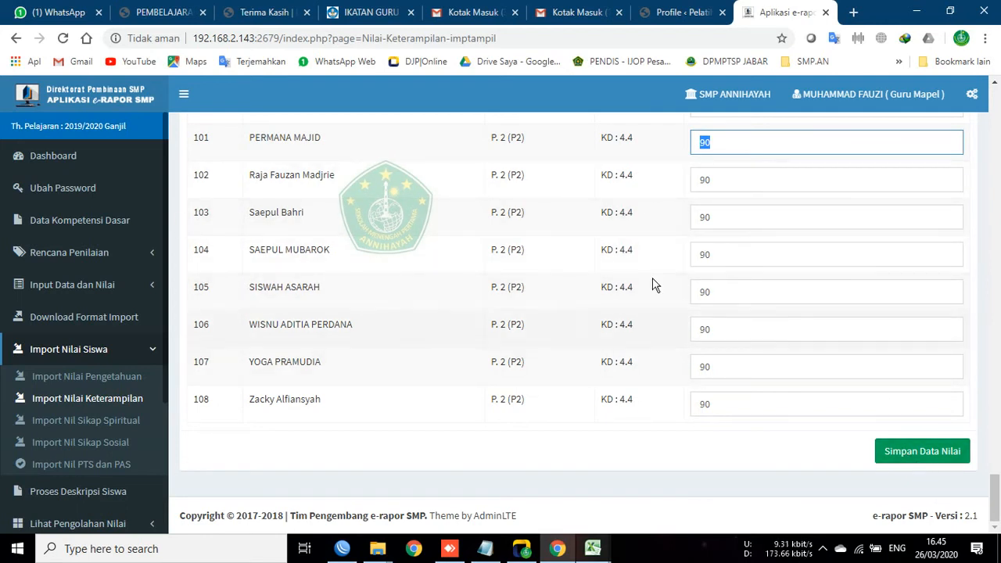
Step: Save the imported skills scores, noting 108 added and 0 updated, and dismiss the alert
click(920, 453)
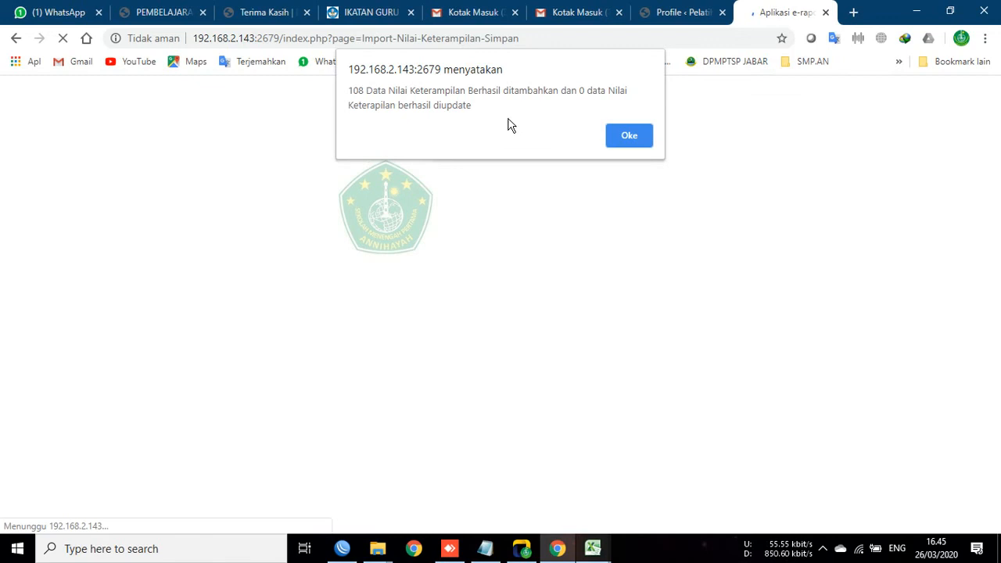
click(348, 91)
double_click(362, 91)
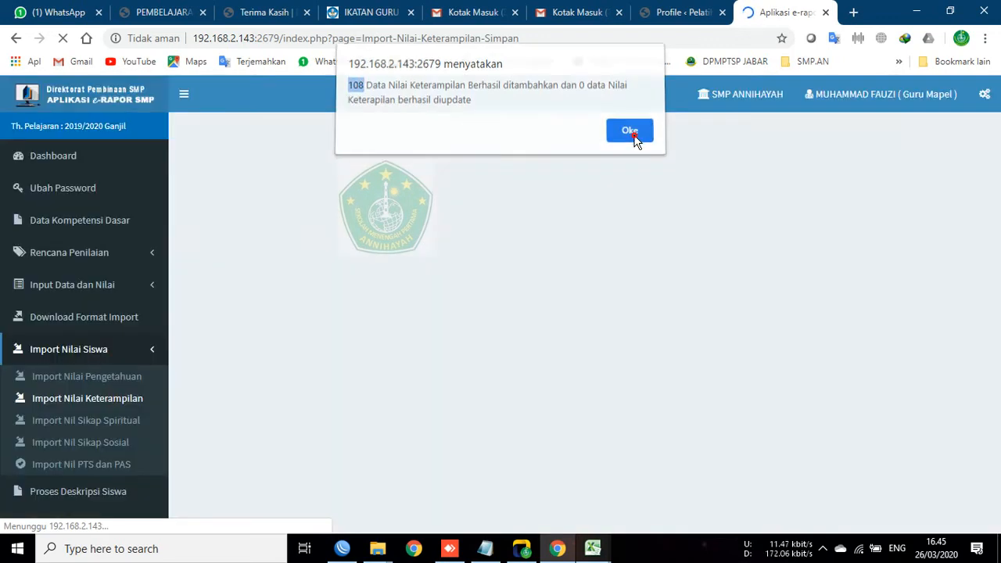
click(632, 136)
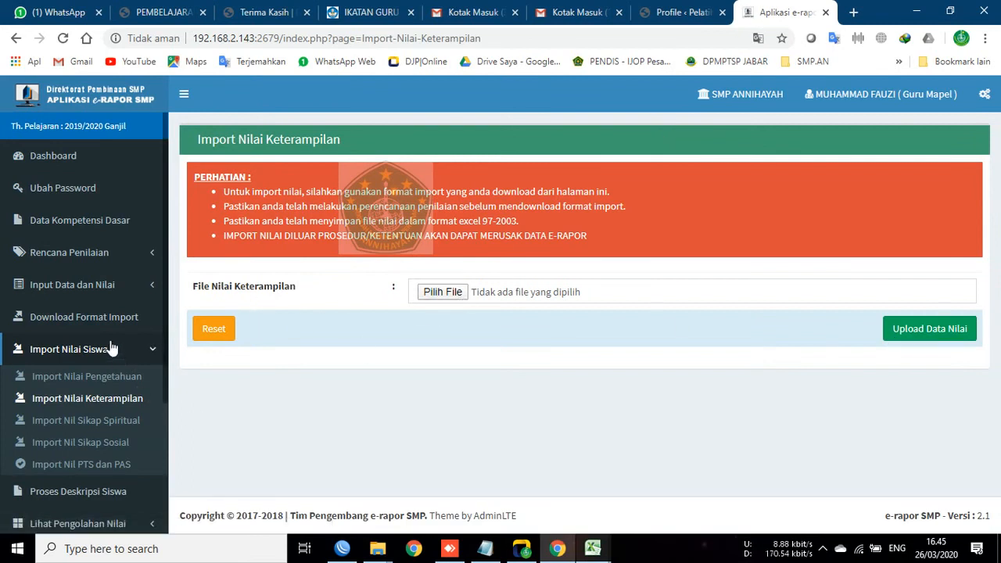
Step: Load the Input Nilai Keterampilan form for class 8A, IPS, assessment P. 1 (P1)
click(91, 288)
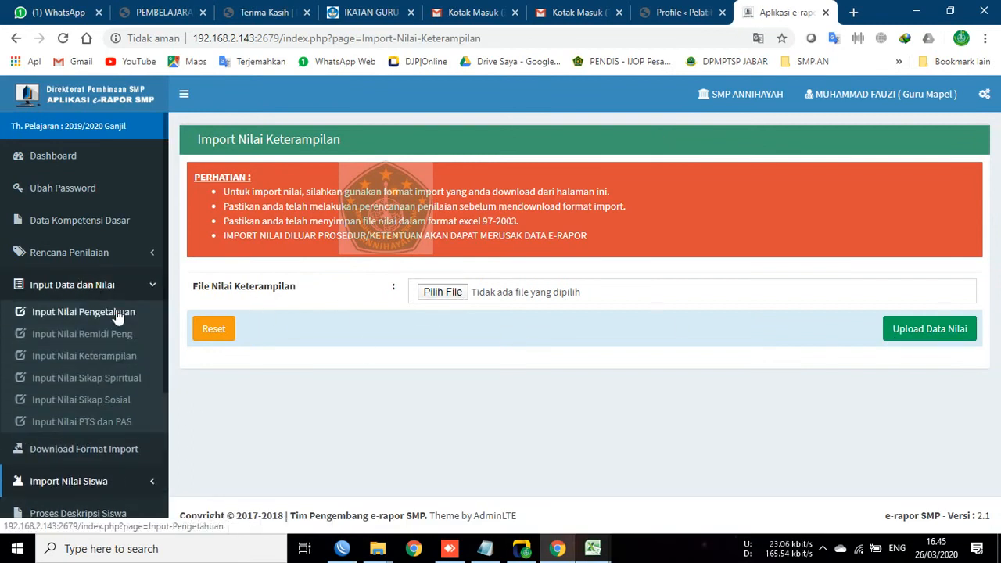
click(58, 360)
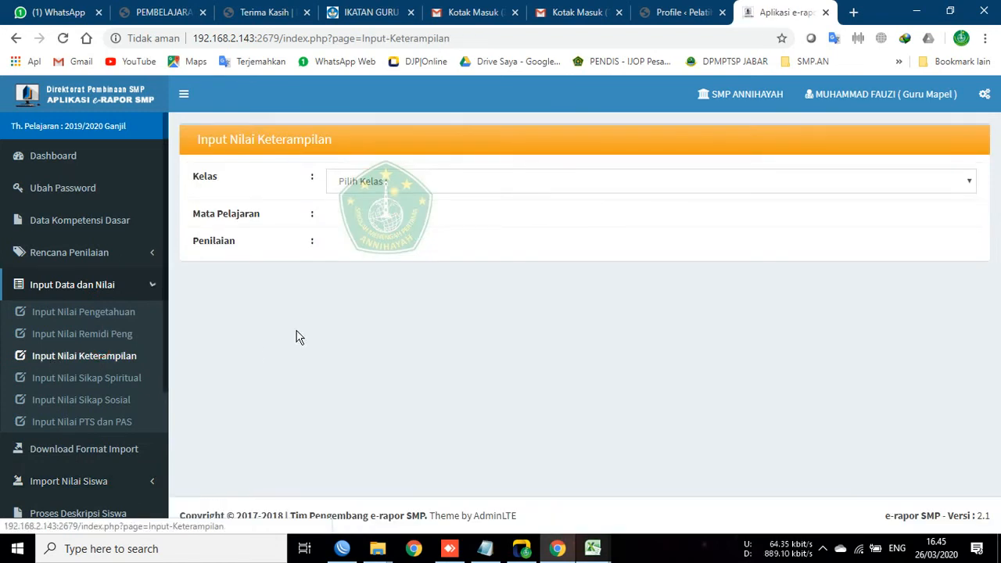
click(353, 178)
click(363, 258)
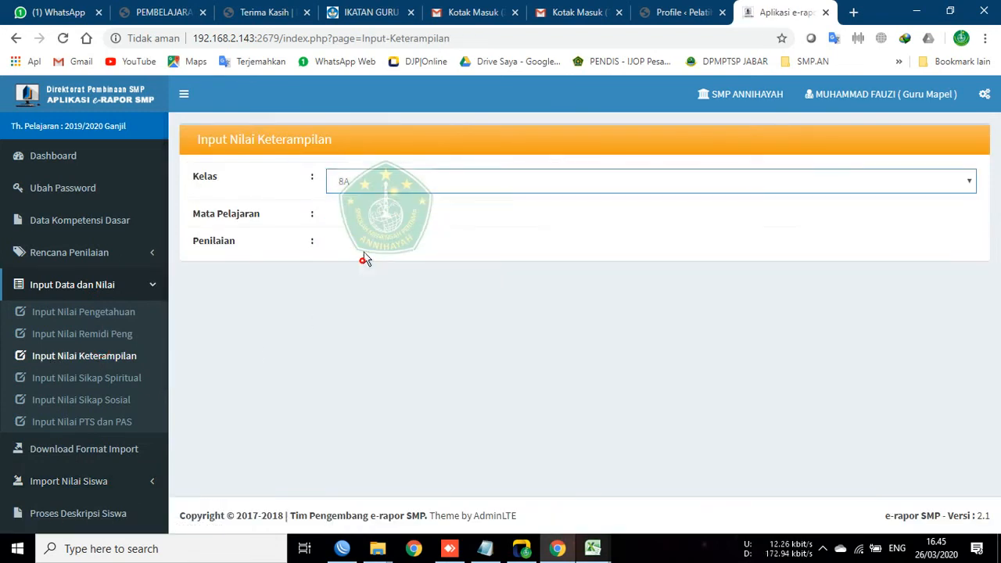
click(362, 220)
click(373, 255)
click(373, 257)
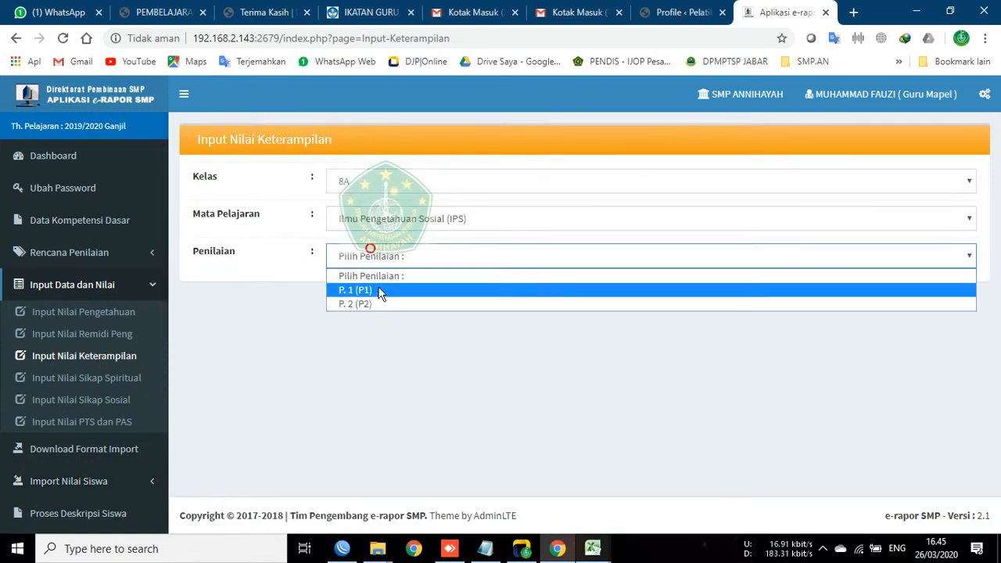
click(377, 288)
Step: Change row 10's second skills score from 98,00 to 90
scroll(308, 390, down, 7)
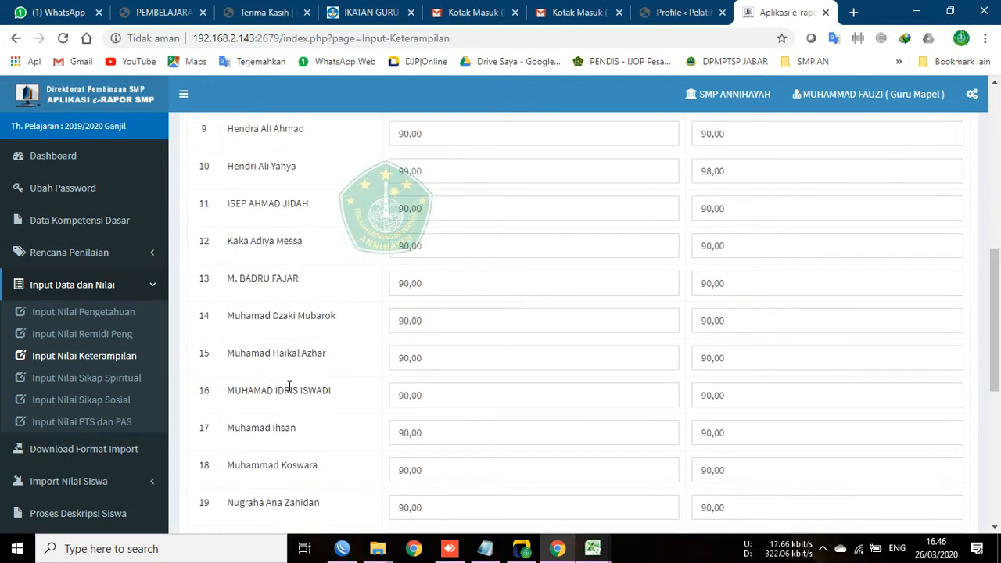
scroll(297, 188, down, 5)
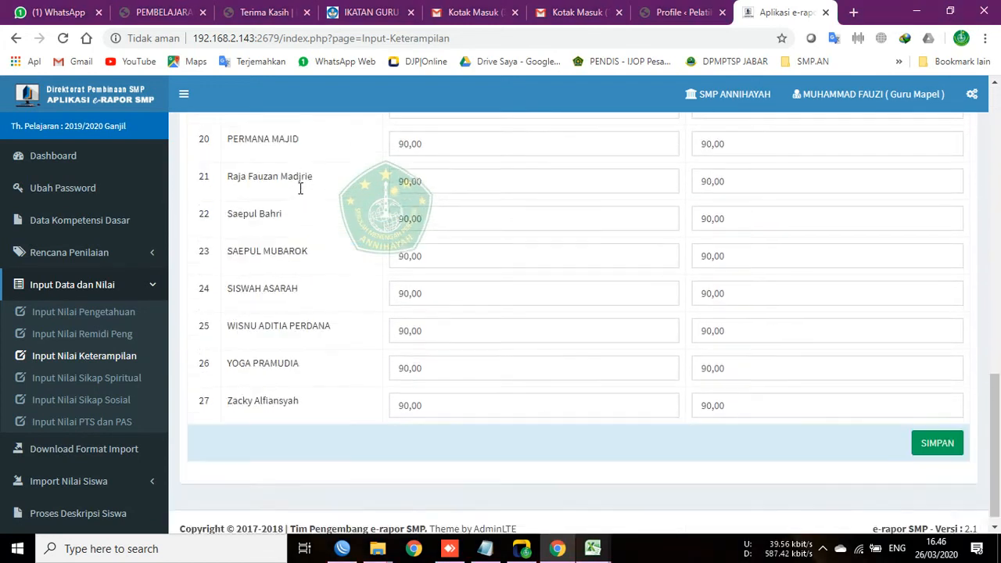
scroll(291, 255, up, 6)
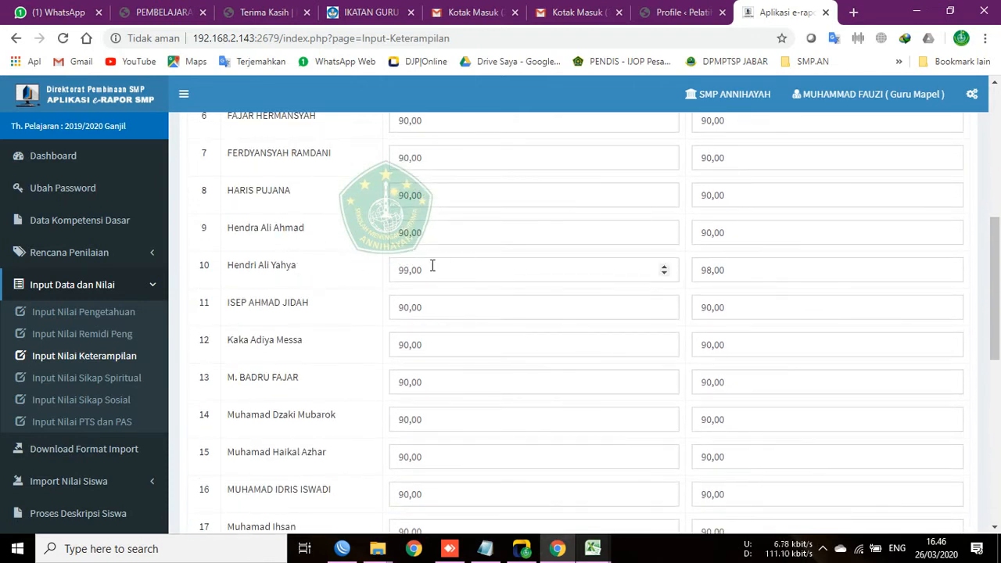
drag(745, 269, 714, 271)
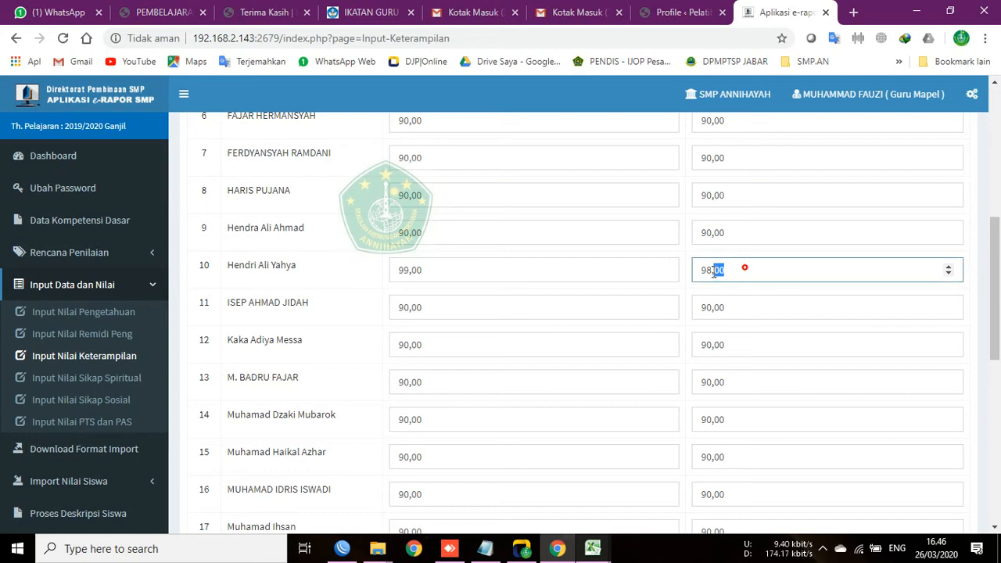
text(90)
drag(745, 227, 691, 228)
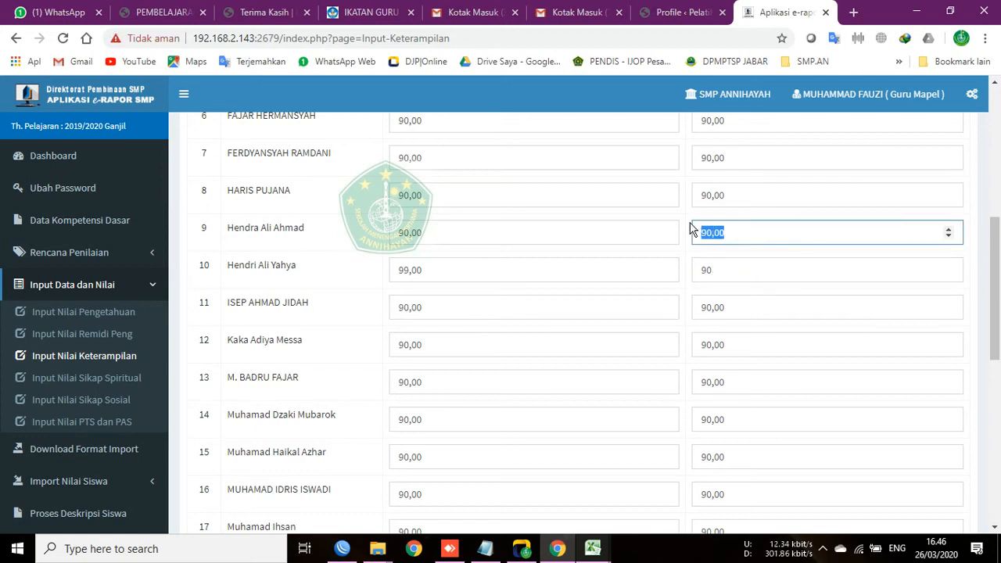
click(351, 251)
drag(996, 268, 997, 429)
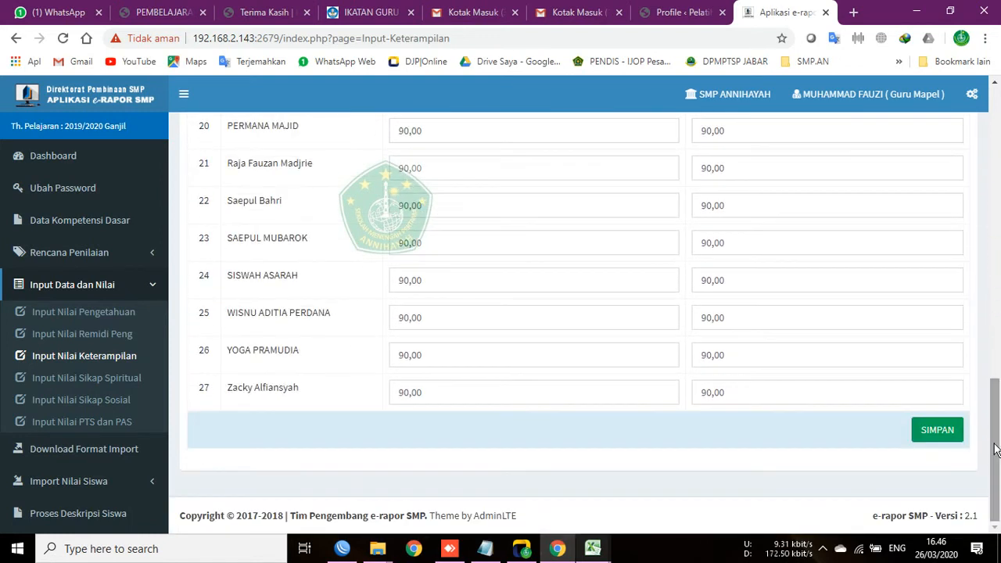
Step: Save the 8A IPS skills scores and dismiss the 'Input Nilai Keterampilan Berhasil' confirmation
click(939, 432)
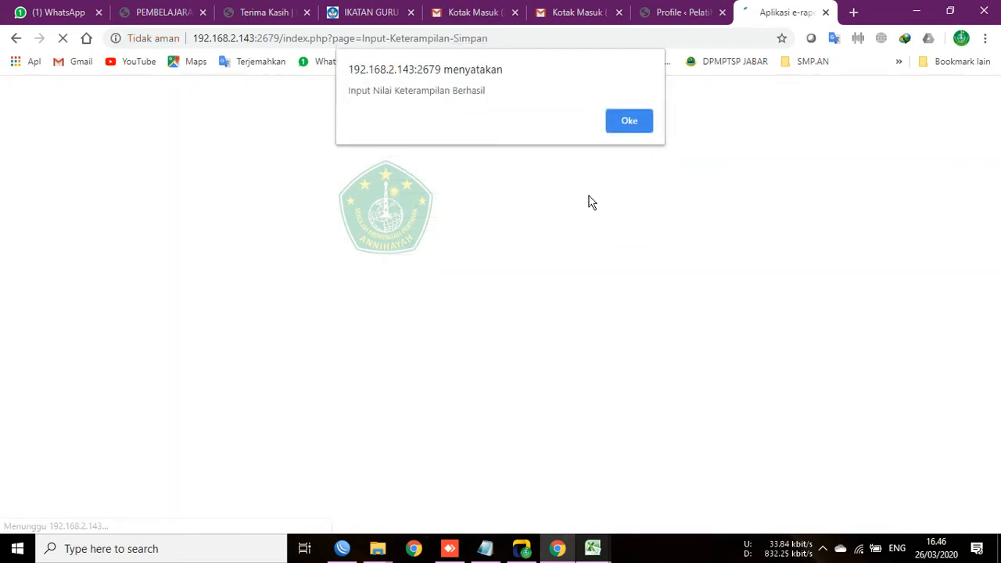
drag(354, 92, 578, 117)
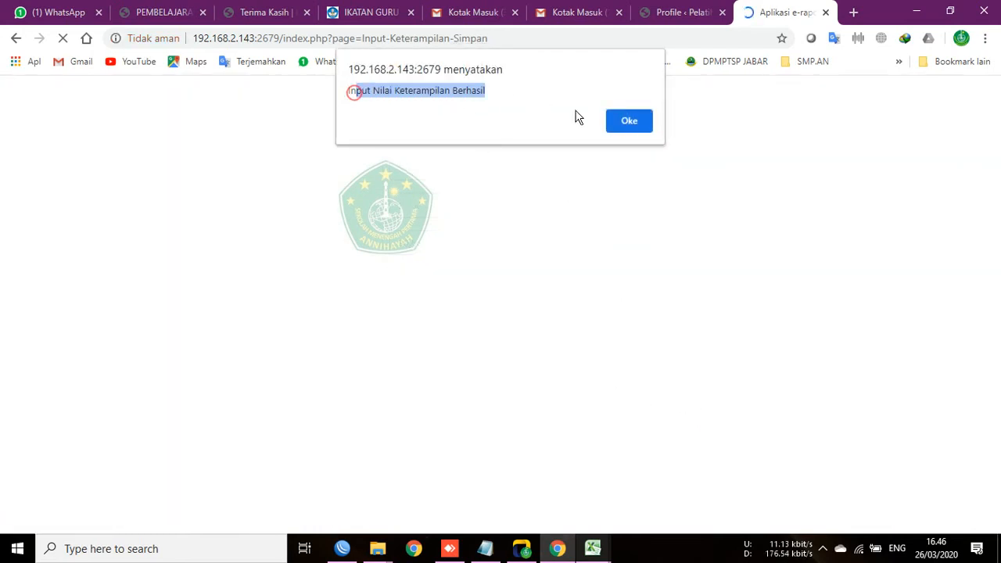
click(630, 121)
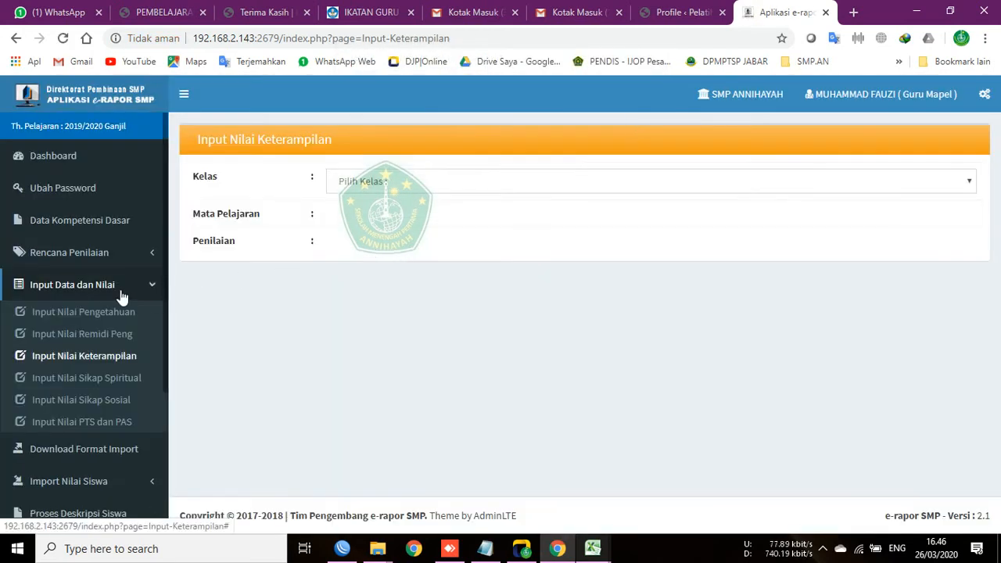
scroll(31, 360, down, 2)
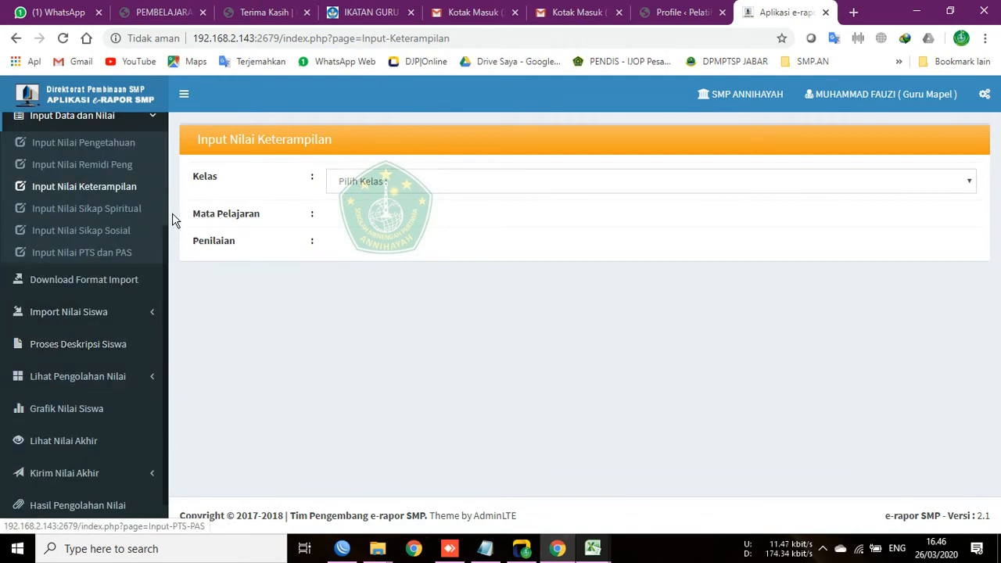
Step: Show the processed skills grades for class 8A, subject Ilmu Pengetahuan Sosial (IPS)
click(90, 383)
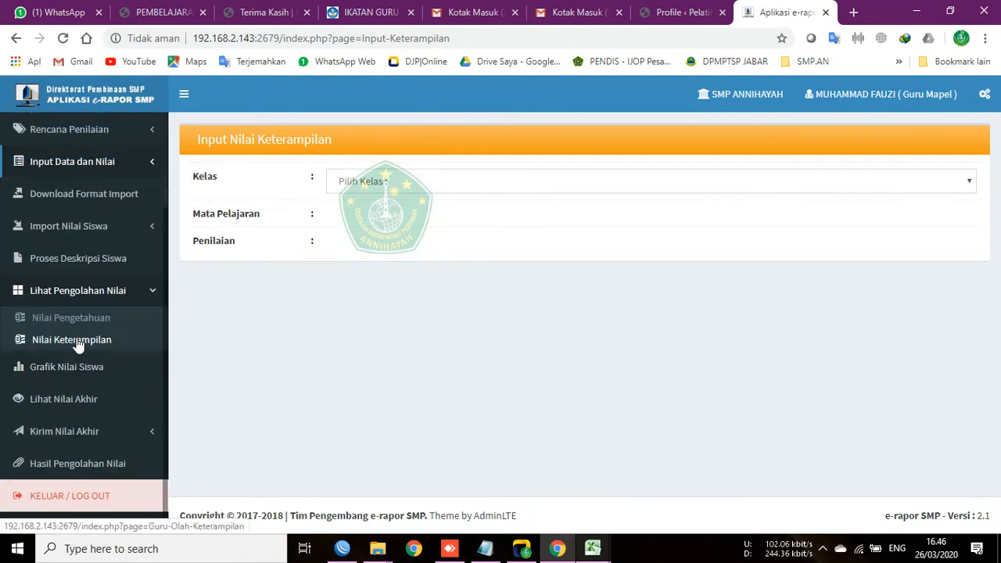
click(69, 341)
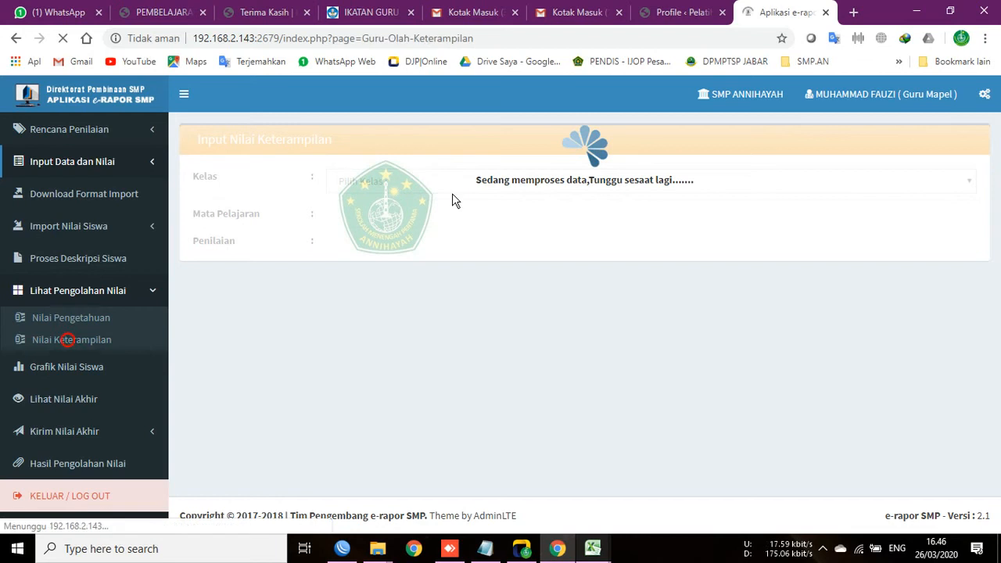
click(406, 195)
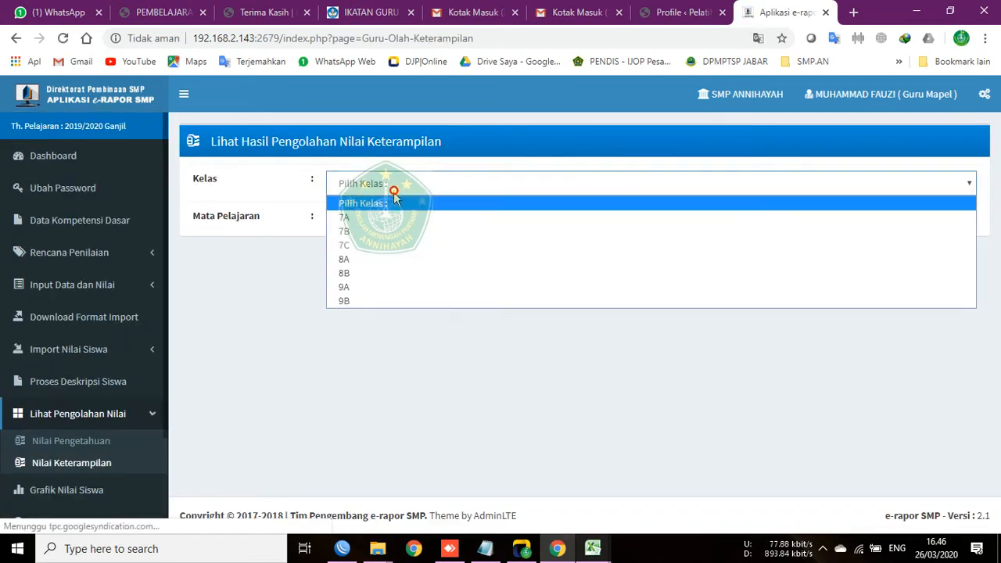
click(368, 259)
click(367, 222)
click(411, 257)
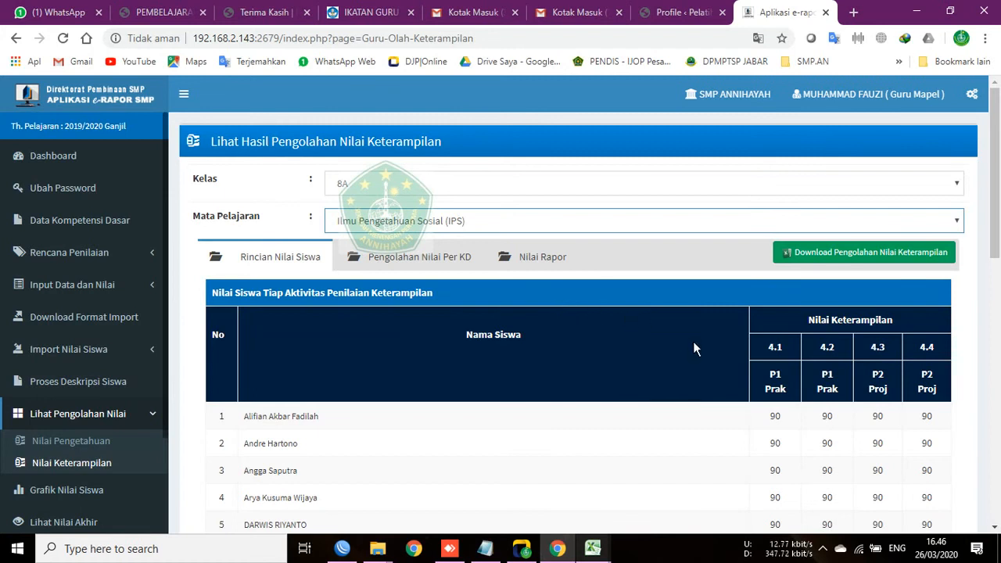
Step: Review the 8A IPS skills table: all 27 students score 90 on KD 4.1–4.4
scroll(693, 348, down, 5)
scroll(681, 353, up, 4)
scroll(745, 313, down, 3)
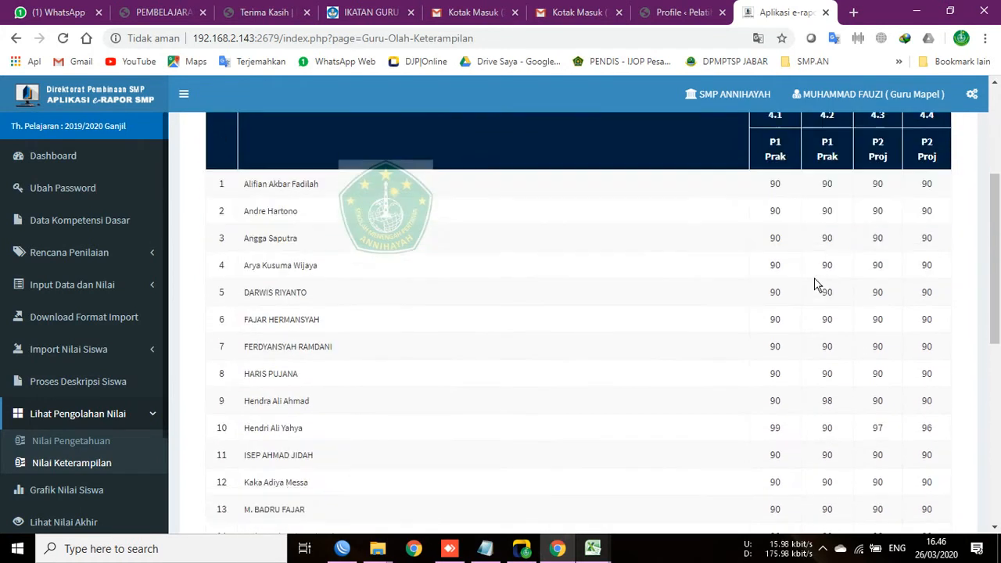
scroll(815, 284, down, 5)
scroll(811, 386, up, 8)
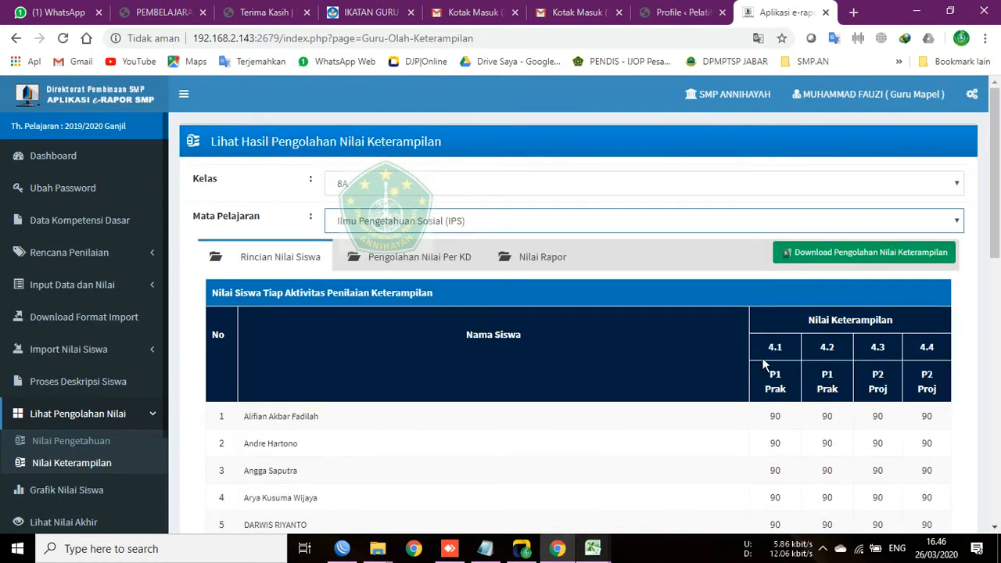
scroll(686, 298, down, 5)
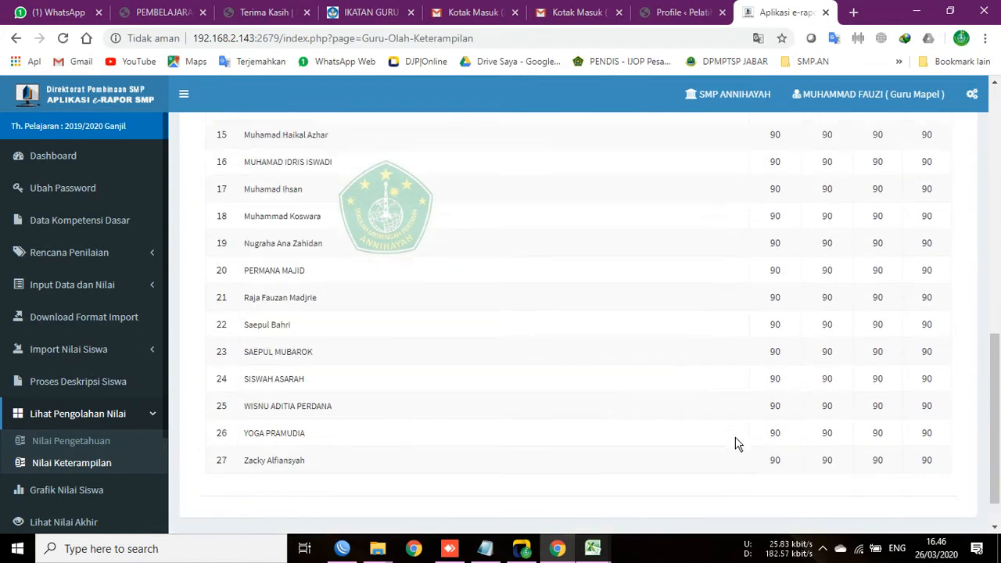
scroll(738, 443, up, 8)
scroll(736, 415, down, 5)
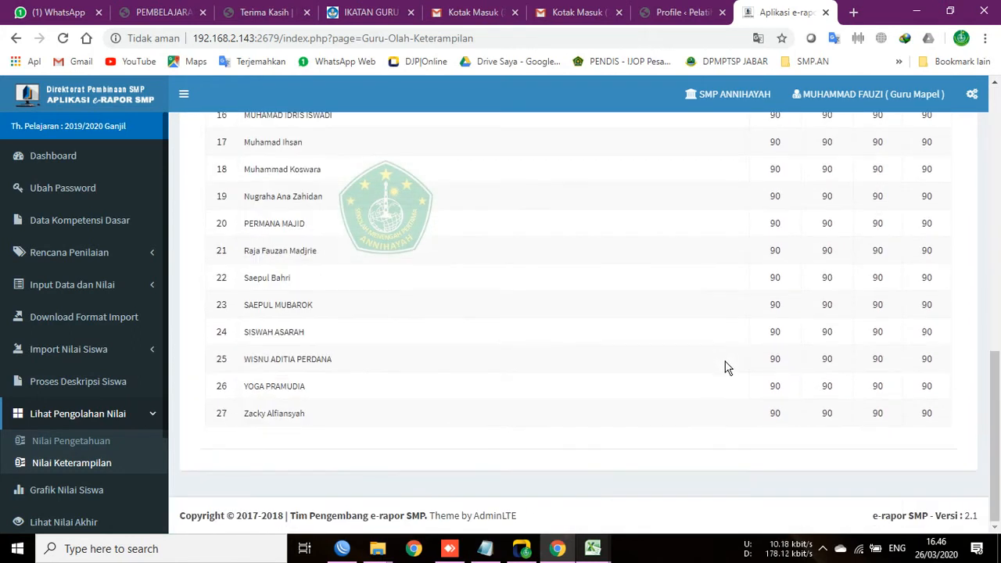
scroll(736, 391, up, 8)
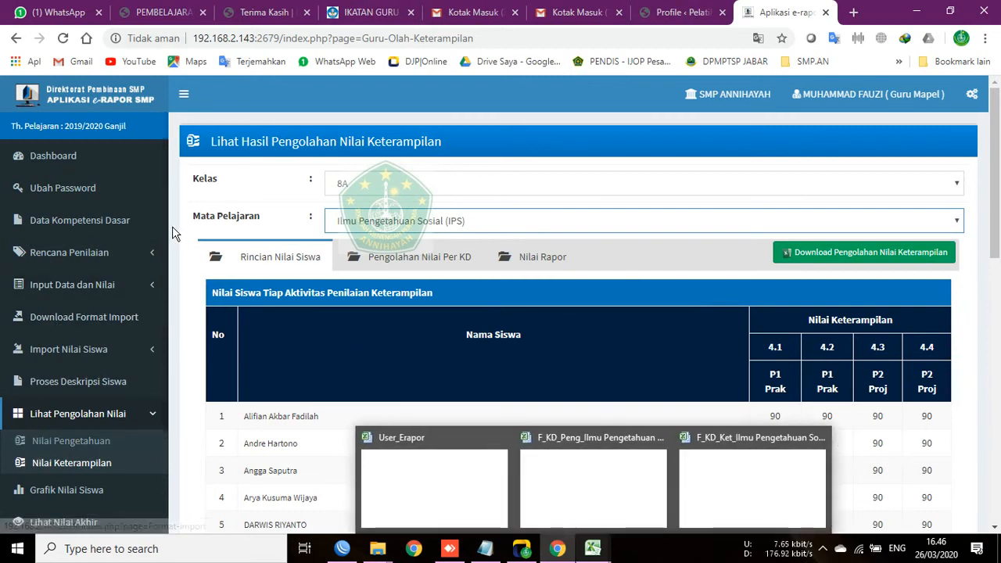
scroll(68, 485, down, 3)
scroll(82, 442, up, 2)
scroll(81, 442, down, 1)
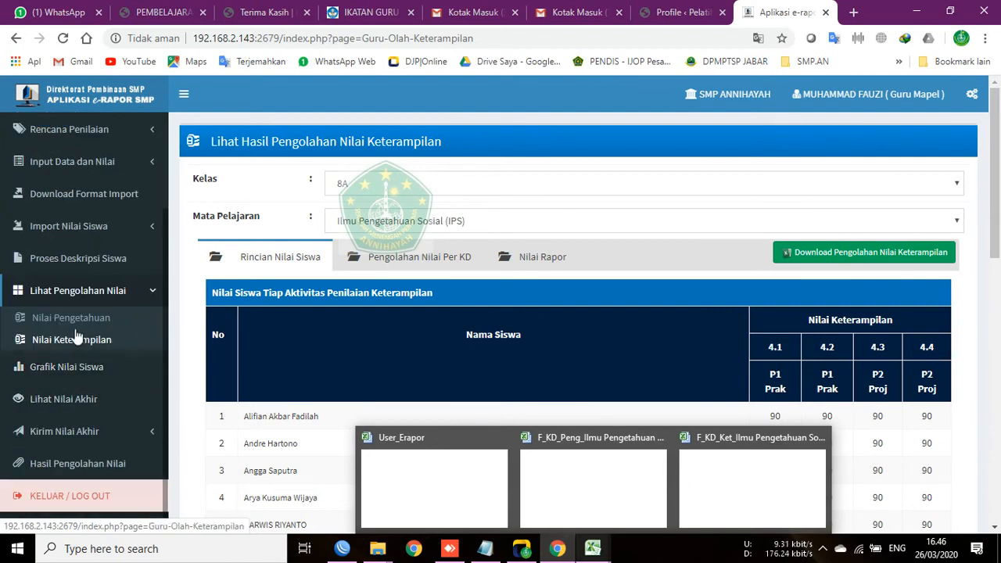
click(206, 435)
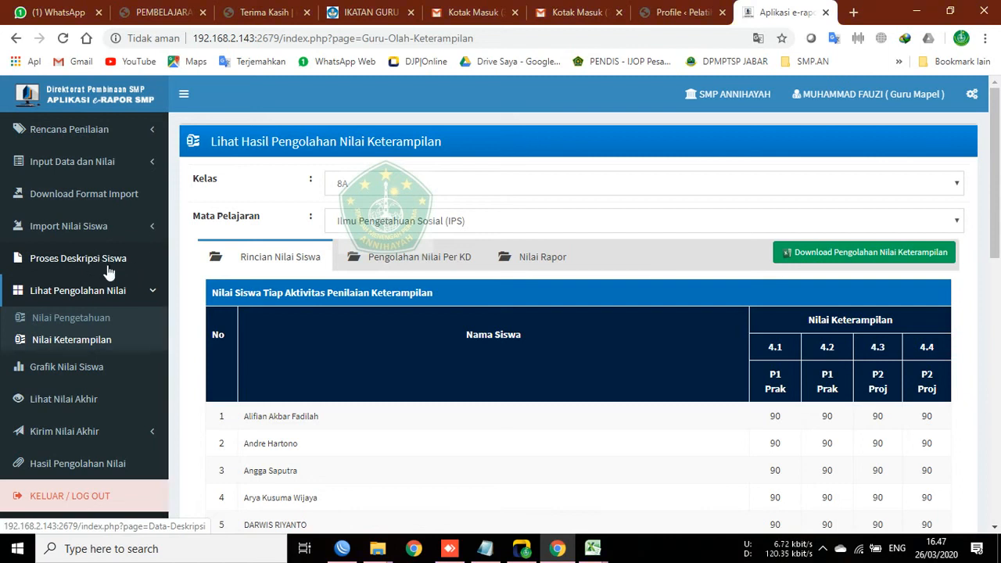
Step: Load the processed knowledge grades for class 8A, subject IPS
click(74, 323)
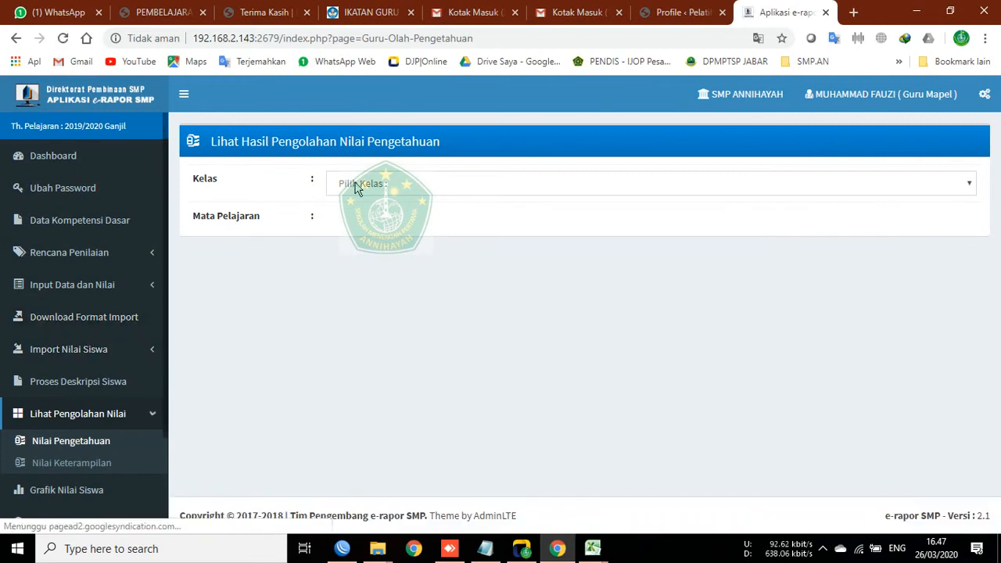
click(356, 183)
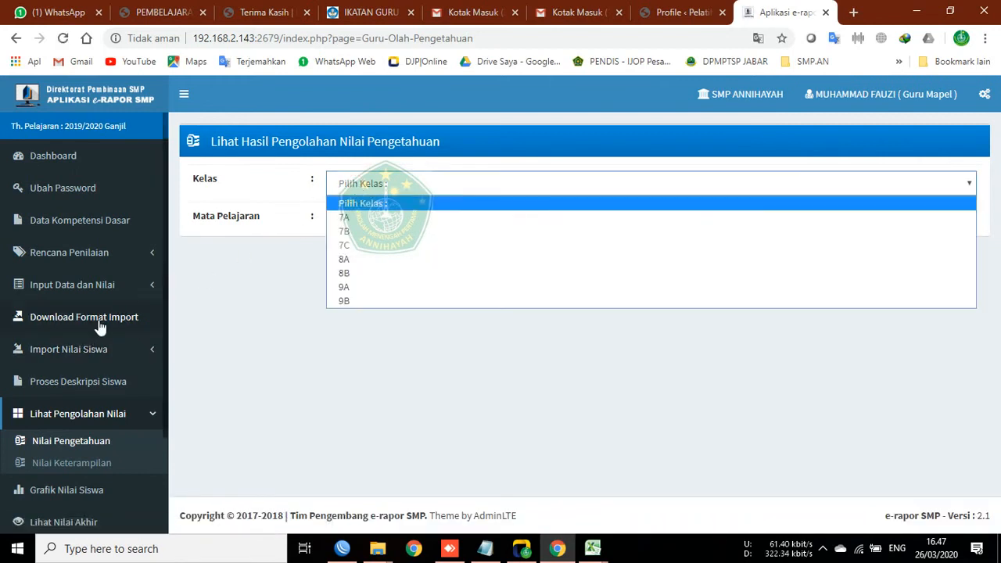
click(78, 465)
click(92, 446)
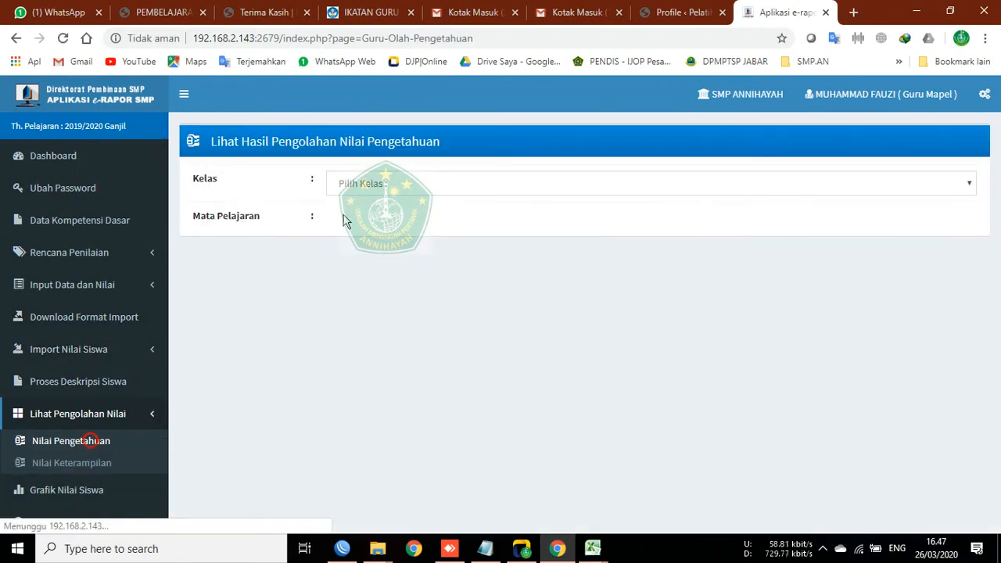
click(341, 185)
click(357, 262)
click(364, 221)
click(372, 252)
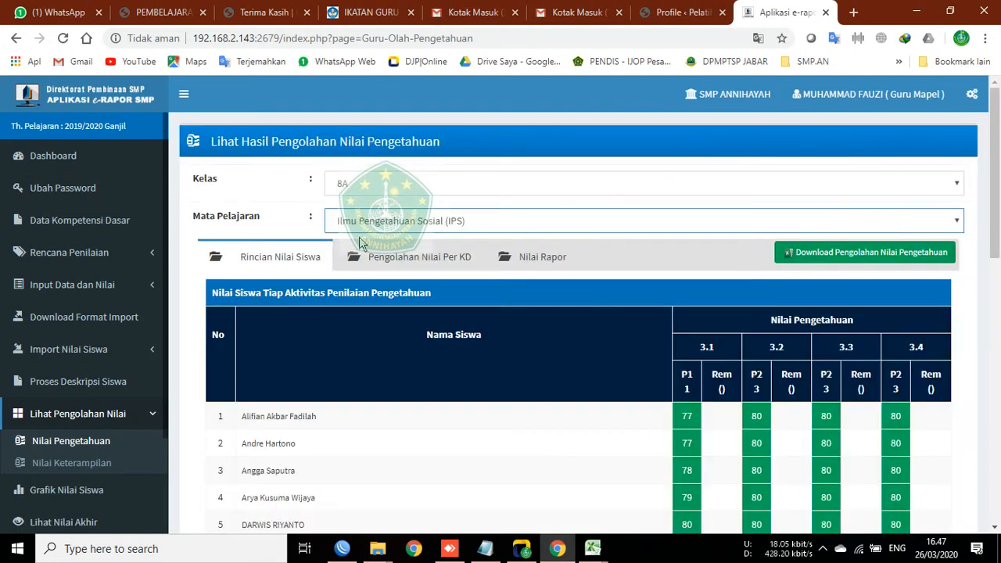
Step: Check the per-KD and report-card knowledge tabs, then download the grades as Excel
click(411, 258)
click(542, 260)
click(298, 265)
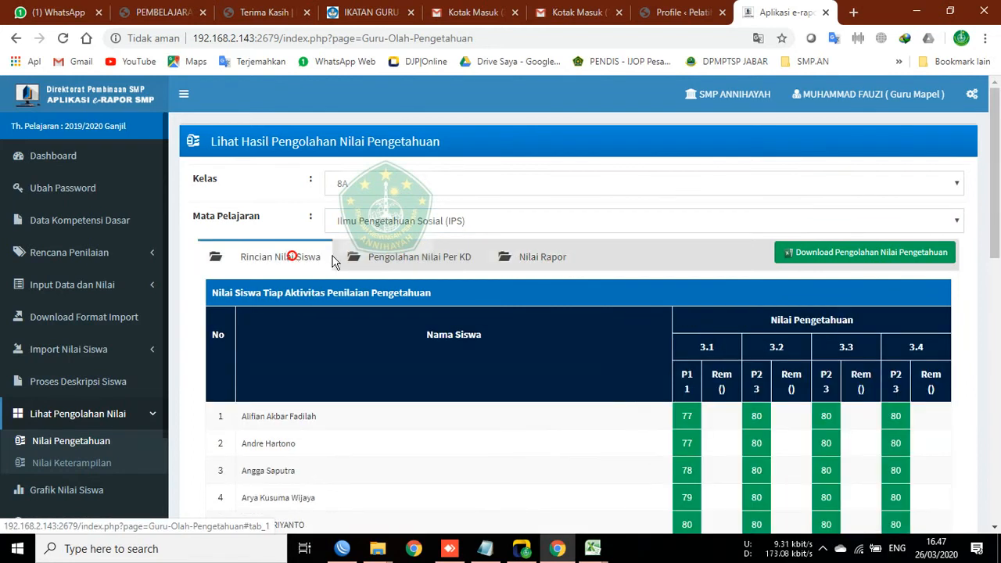
click(872, 258)
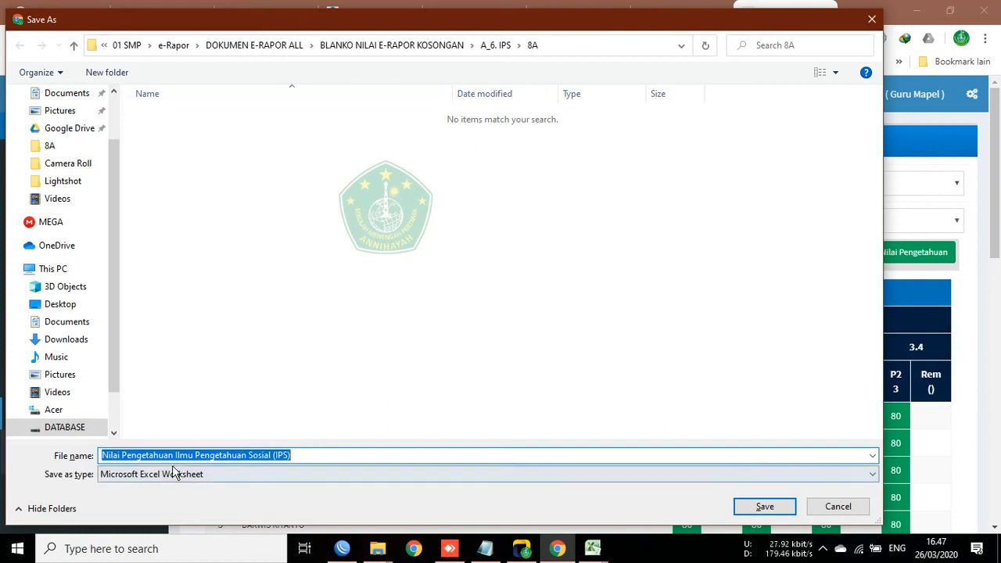
Step: Save the workbook in folder 8A as 'Nilai Pengetahuan Ilmu Pengetahuan Sosial (IPS) - 8A'
click(312, 455)
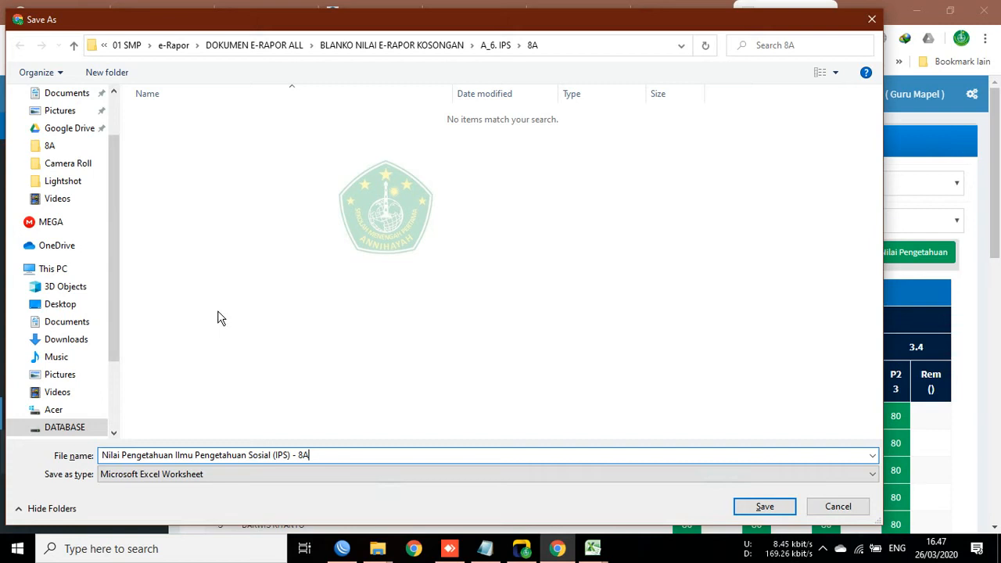
click(751, 510)
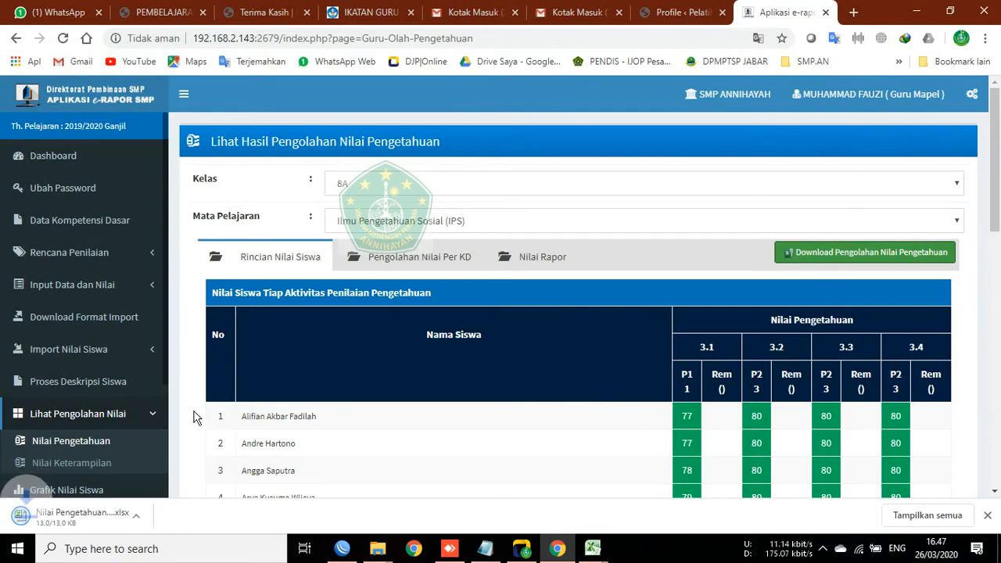
scroll(78, 445, down, 2)
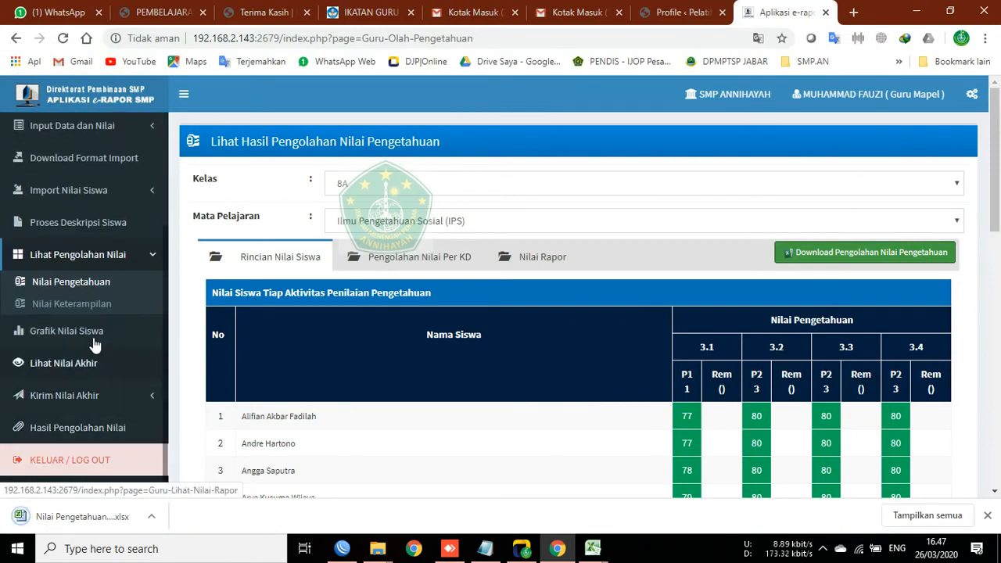
Step: Load the 8A IPS processed skills grades and check their per-KD and report-card tabs
click(88, 304)
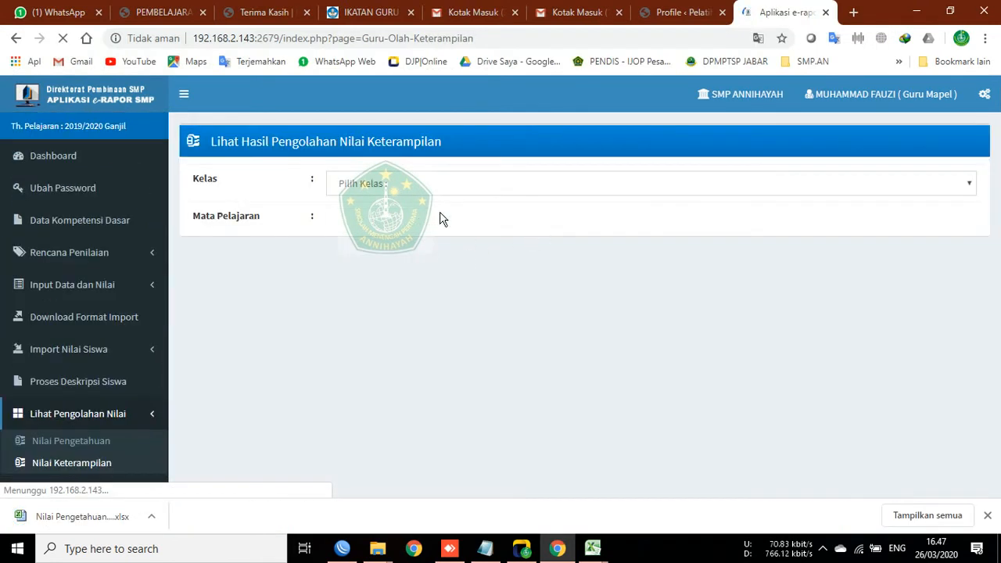
click(415, 188)
click(372, 263)
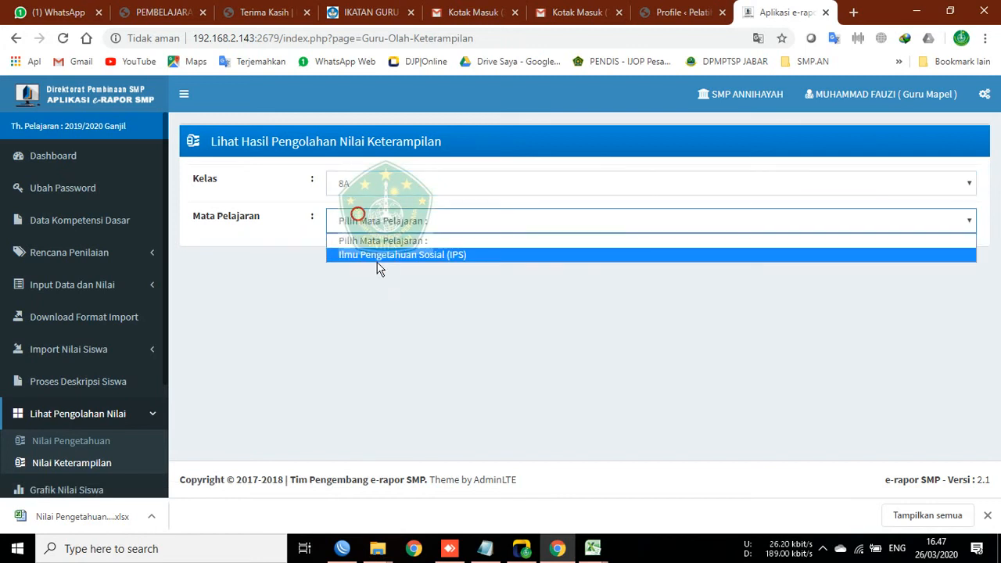
click(373, 255)
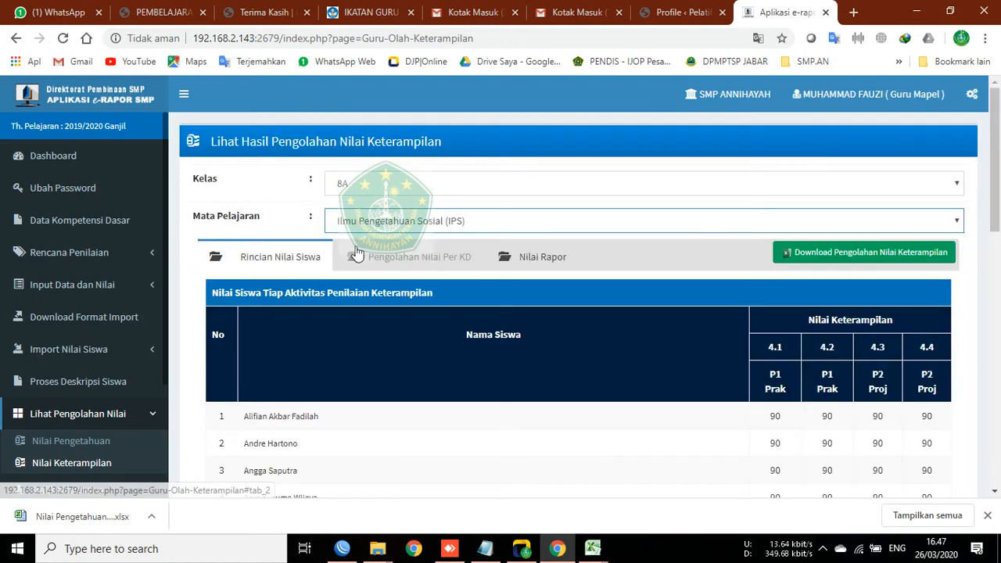
click(430, 257)
click(560, 252)
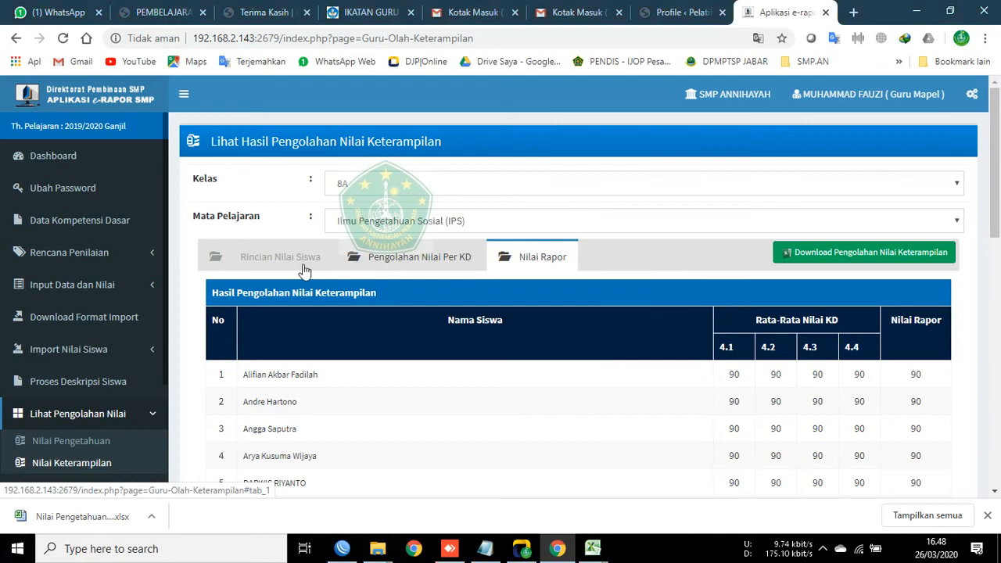
click(239, 258)
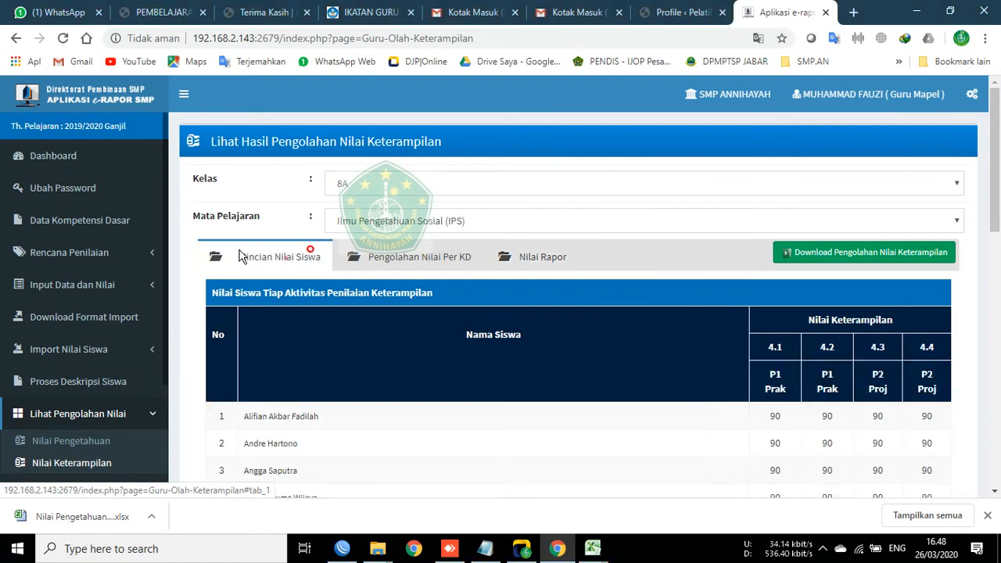
Step: Download the skills grades as 'Nilai Keterampilan Ilmu Pengetahuan Sosial (IPS) - 8A' into folder 8A
click(843, 258)
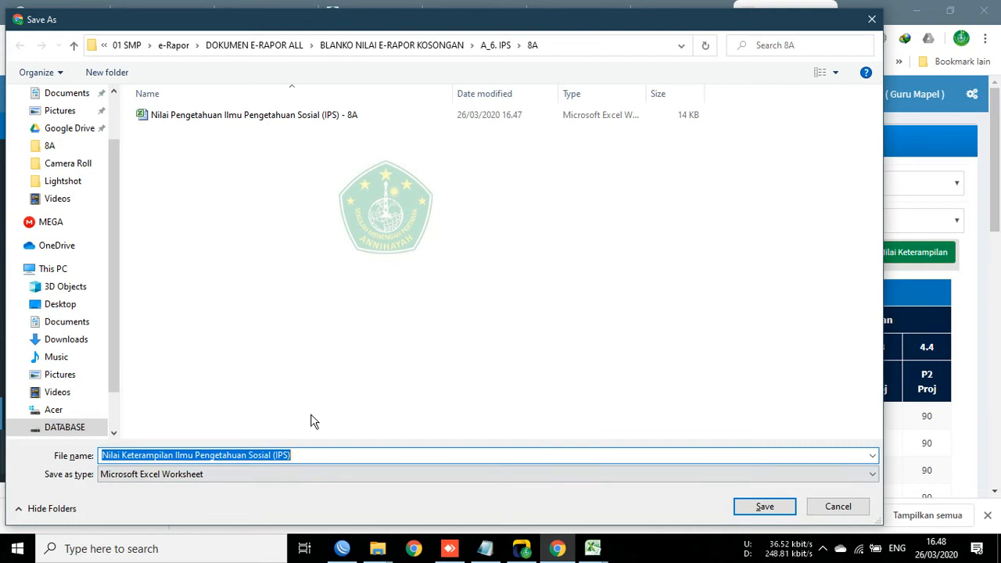
click(327, 456)
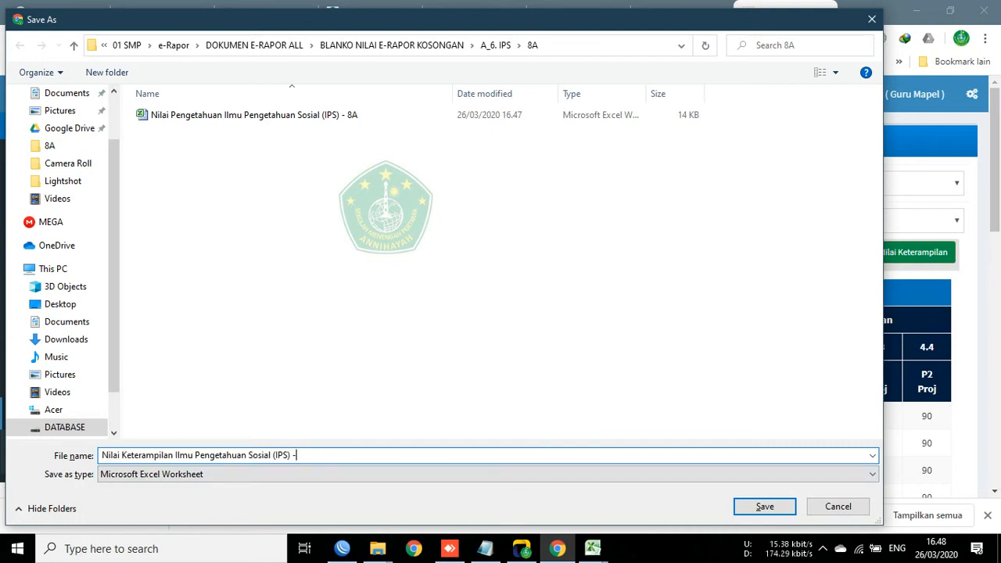
text(8A)
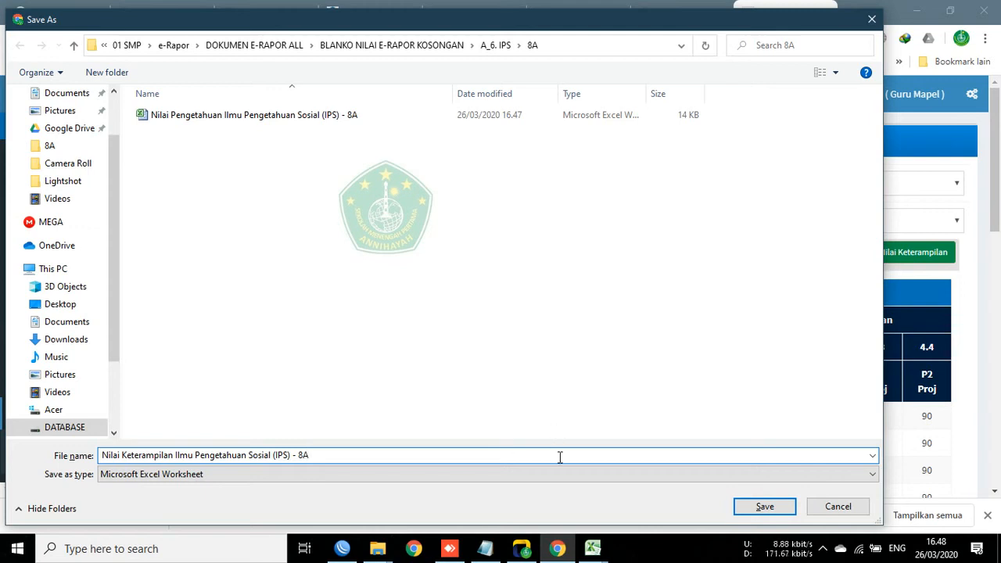
click(747, 510)
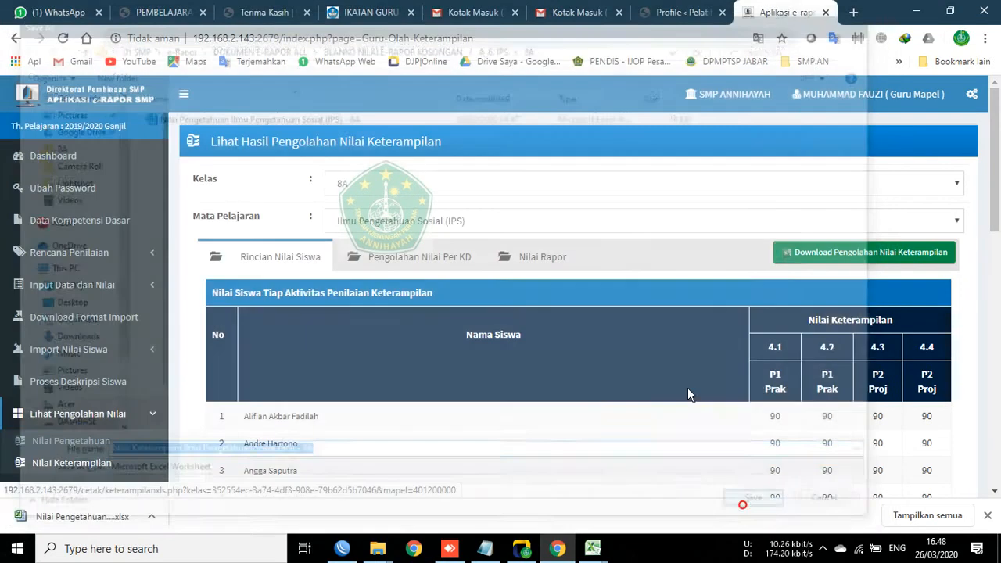
scroll(110, 432, down, 2)
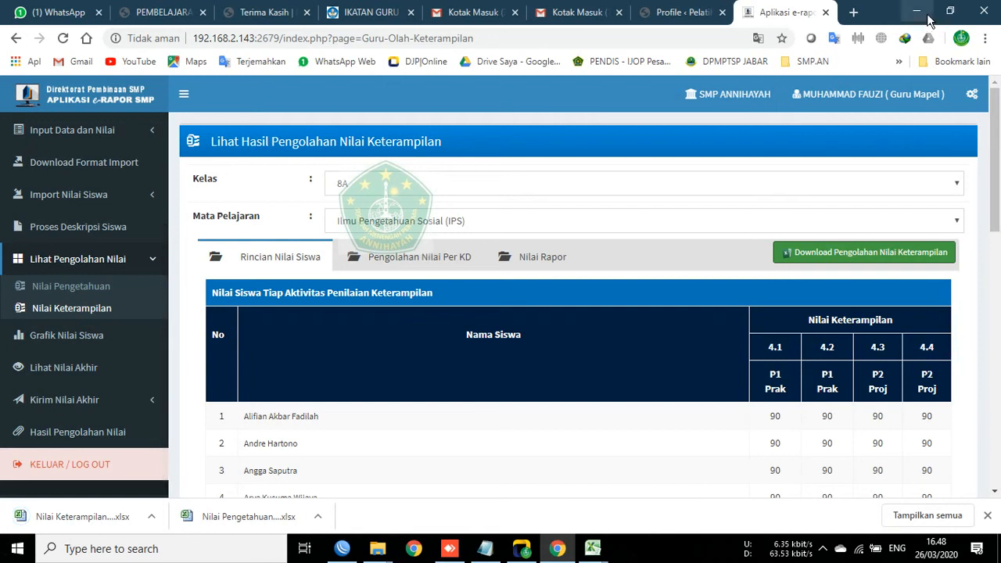
mouse_move(377, 550)
click(181, 500)
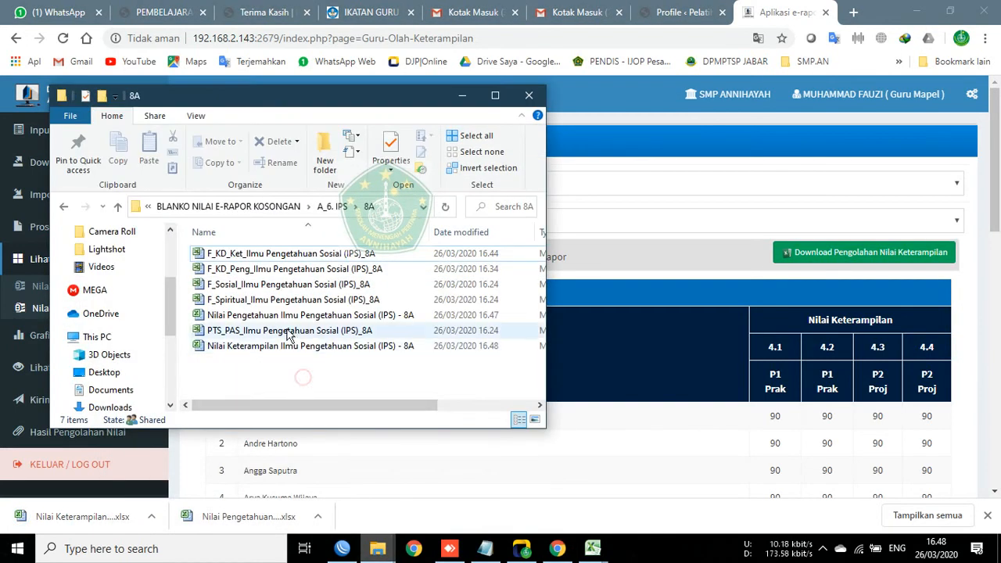
Step: Open 'Nilai Pengetahuan Ilmu Pengetahuan Sosial (IPS) - 8A' from the 8A folder
click(262, 316)
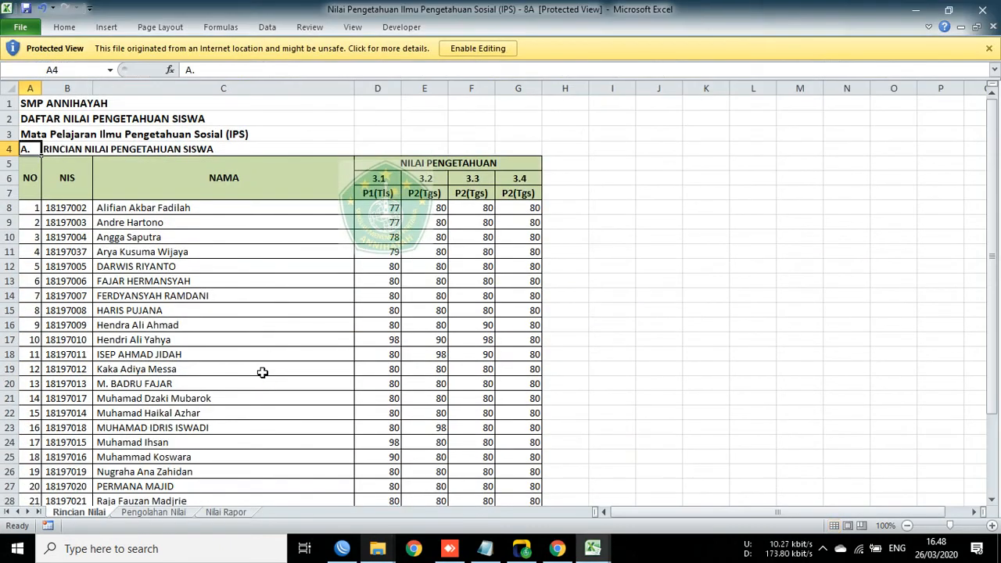
Step: Enable editing on the downloaded 8A IPS knowledge workbook
click(486, 48)
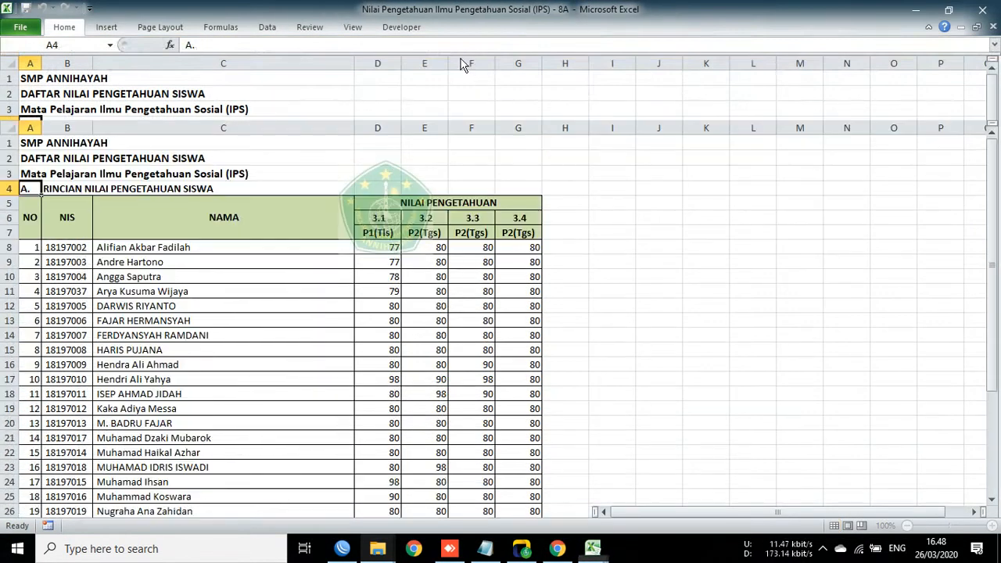
scroll(223, 262, down, 5)
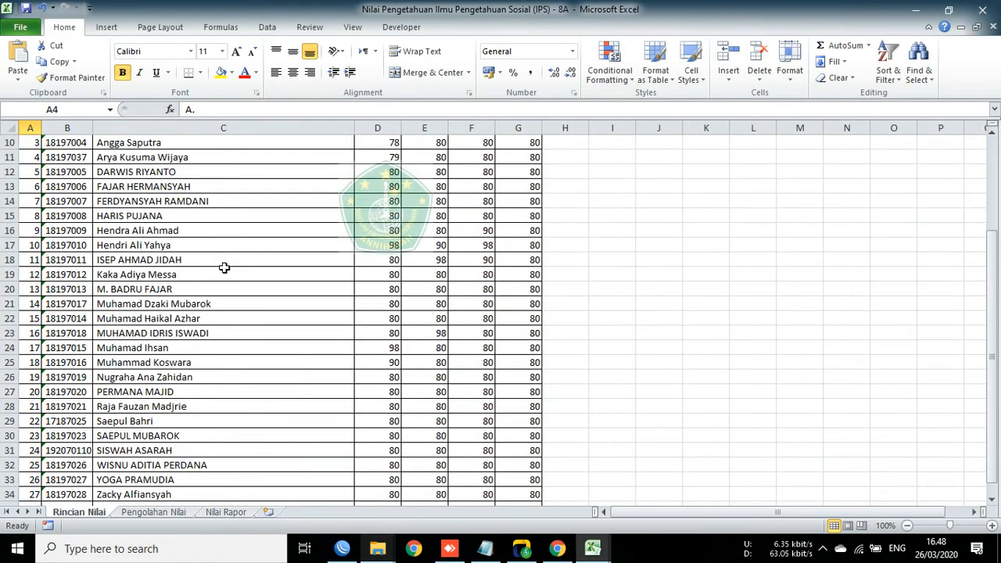
scroll(262, 352, up, 5)
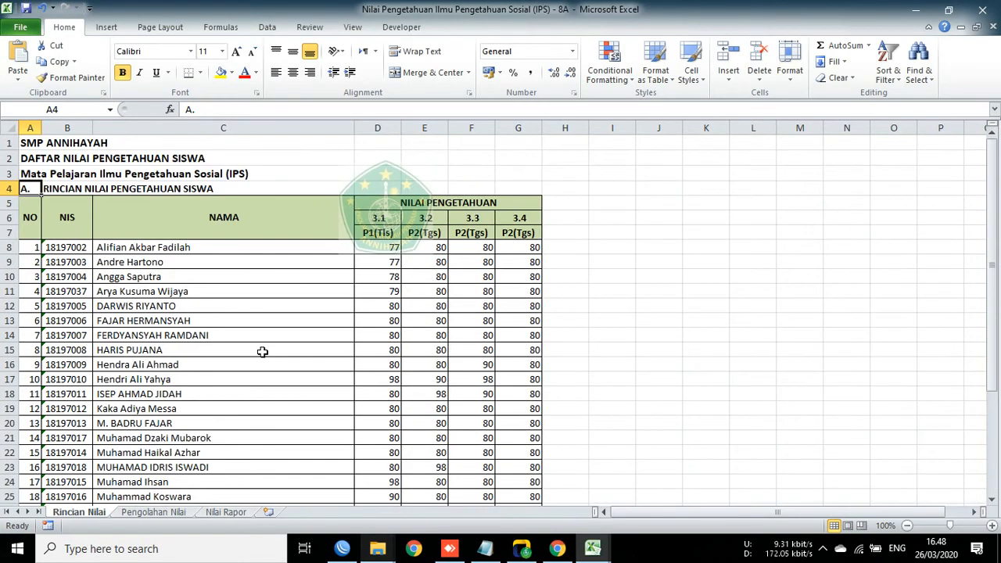
click(176, 280)
Step: Look over all 27 students' KD scores down to row 34 and select an empty cell below
scroll(257, 286, down, 11)
scroll(239, 349, up, 11)
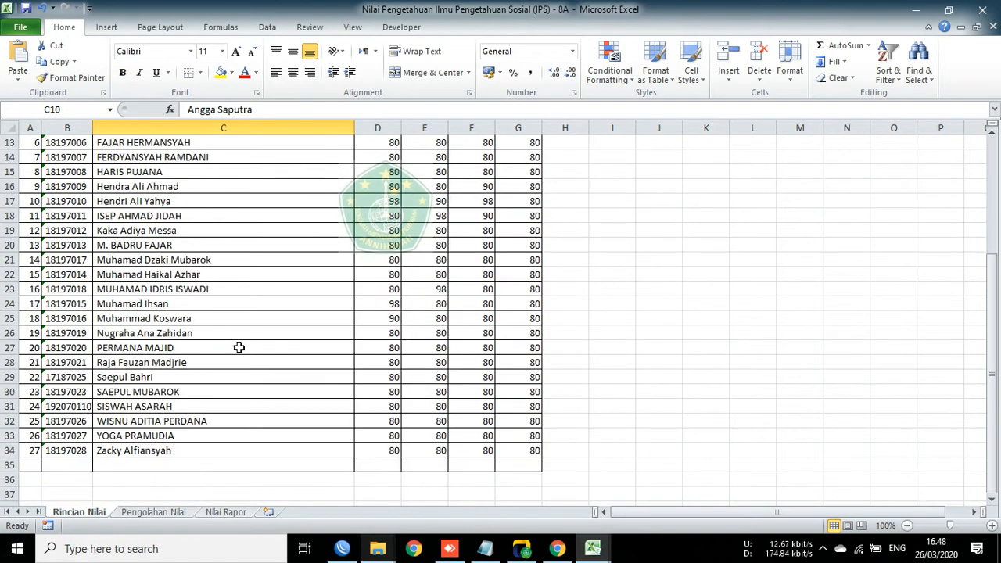
scroll(122, 305, down, 8)
scroll(194, 300, up, 8)
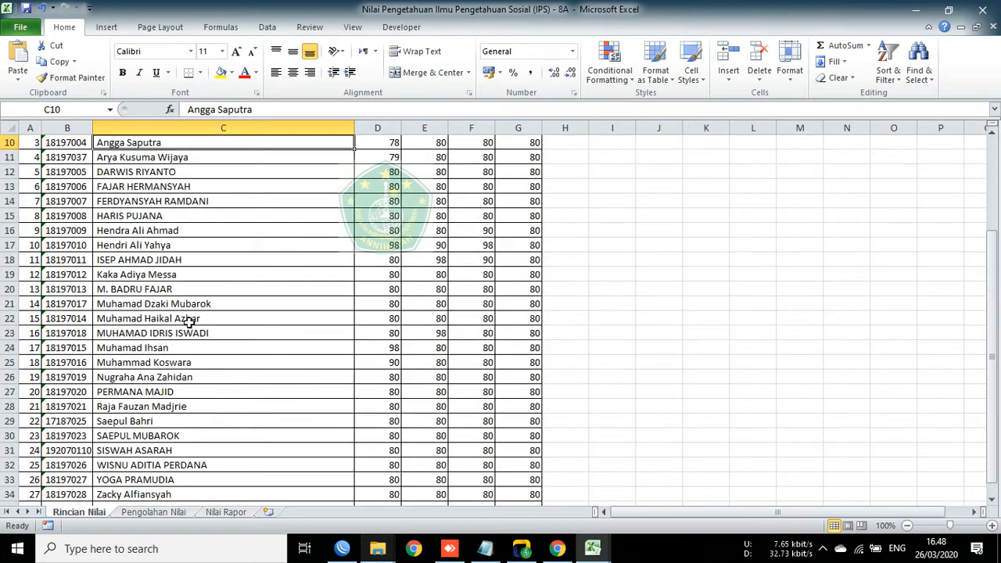
scroll(192, 320, down, 2)
scroll(174, 300, down, 5)
scroll(227, 312, up, 4)
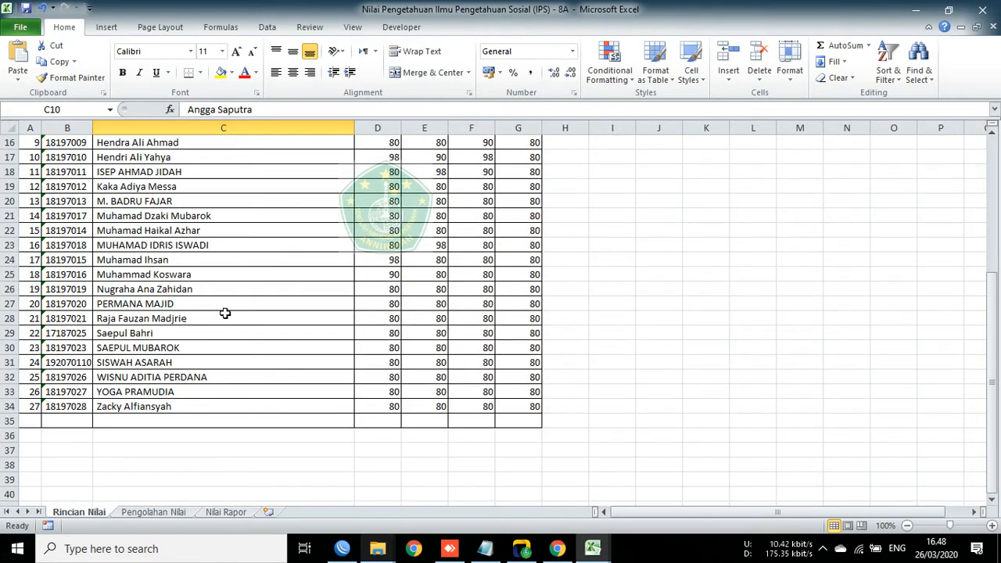
scroll(281, 283, down, 2)
click(323, 466)
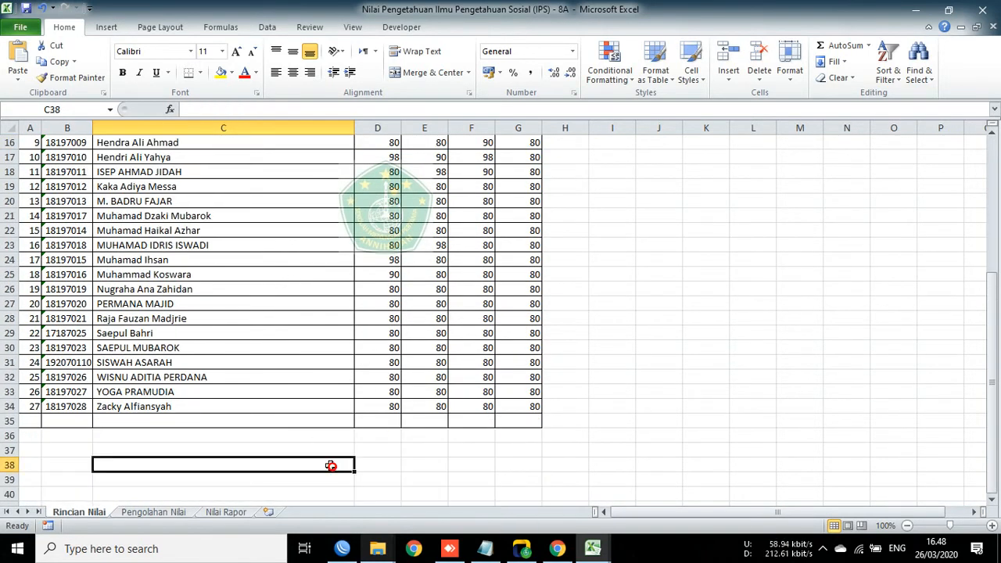
scroll(334, 415, down, 2)
click(378, 362)
Step: Enter the place line 'Rawamerta,' in cell D38
click(387, 380)
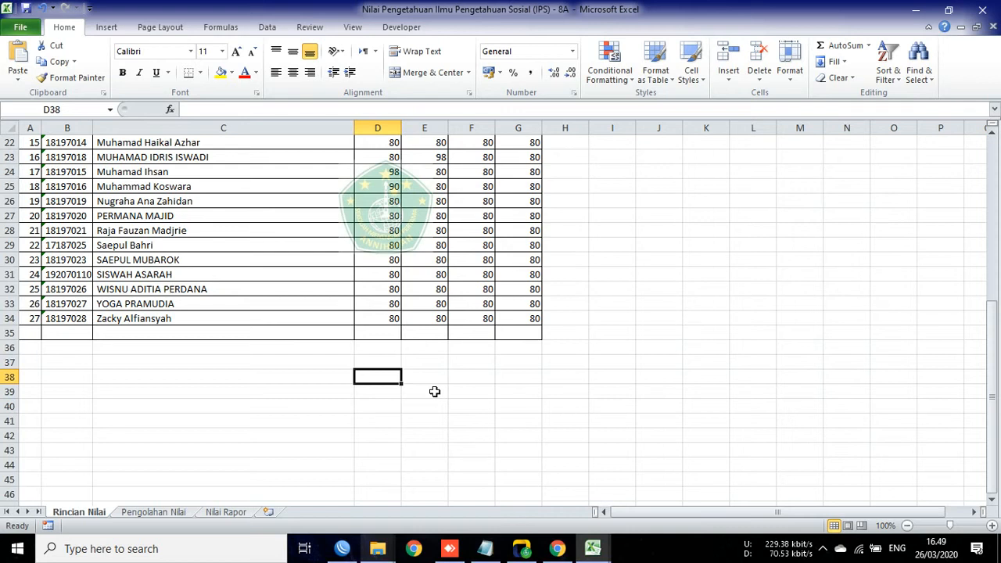
text(k)
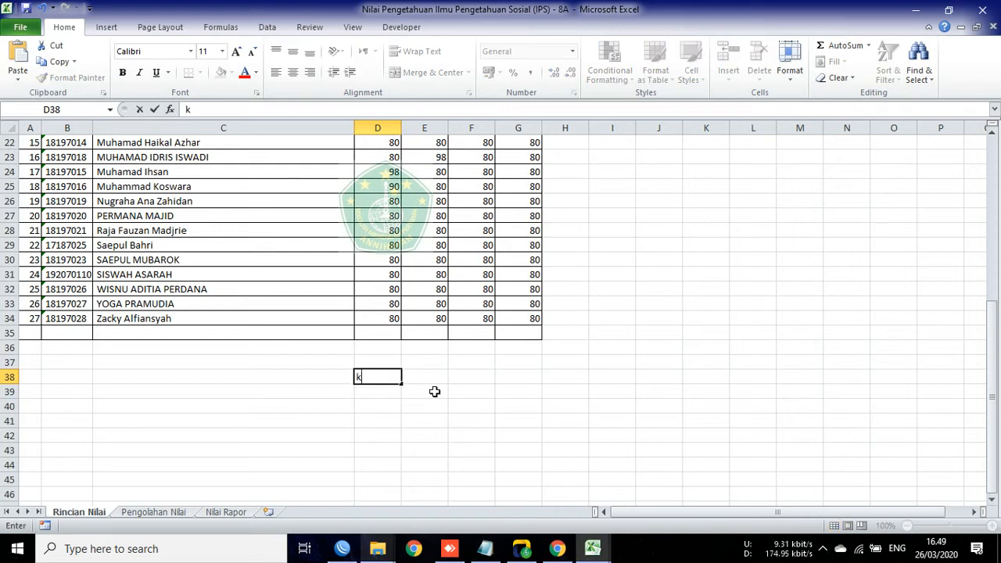
key(BackSpace)
key(BackSpace)
text(Rawamerta)
key(Return)
key(Up)
key(F2)
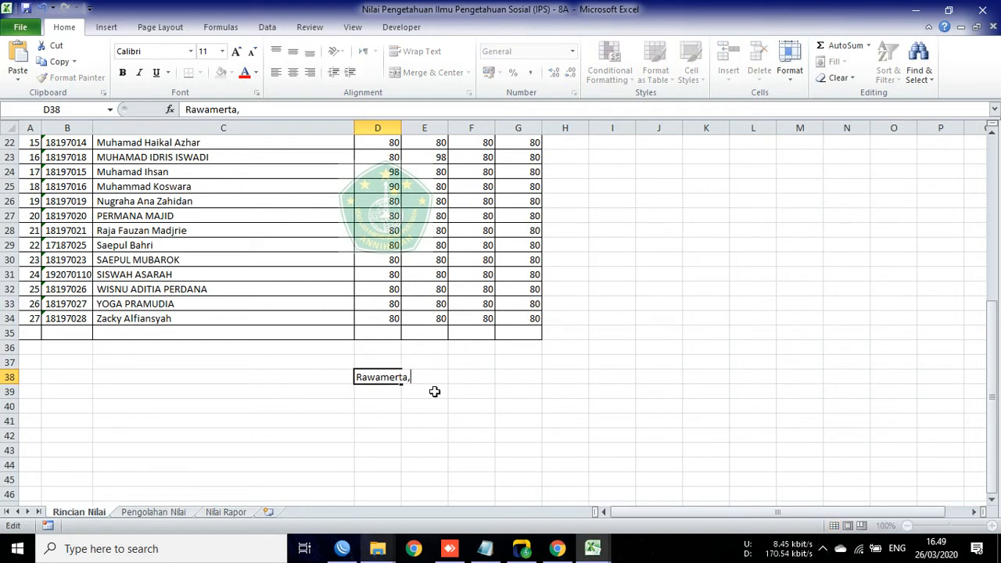
key(Return)
key(Up)
Step: Merge cells E38 and F38 beside the place line
key(Right)
key(shift+Right)
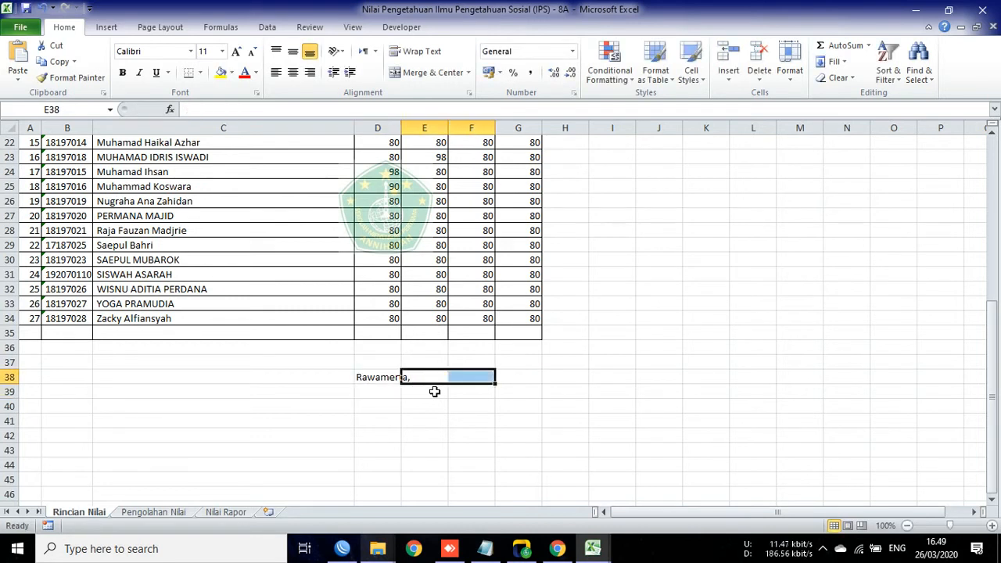
click(426, 72)
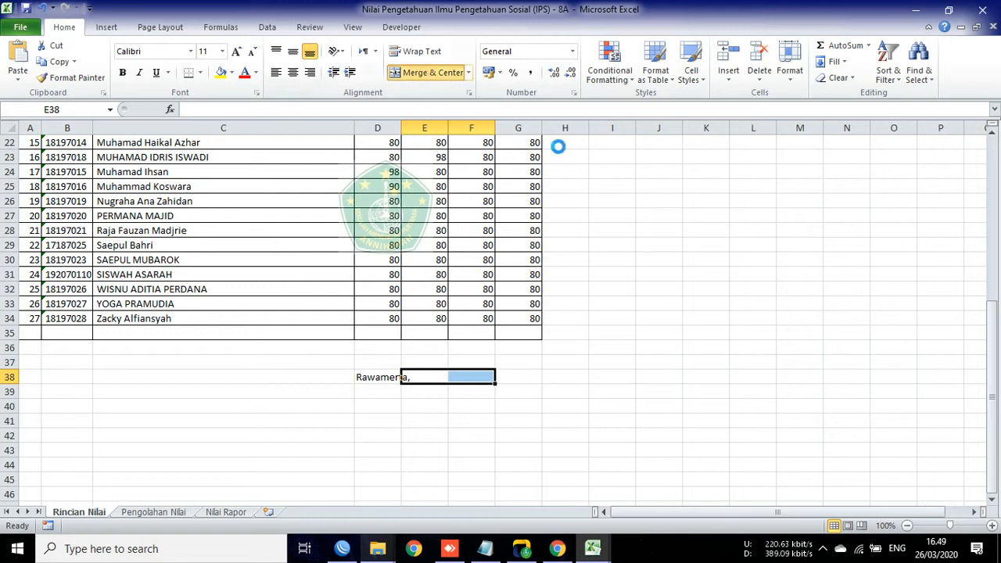
click(379, 363)
click(408, 381)
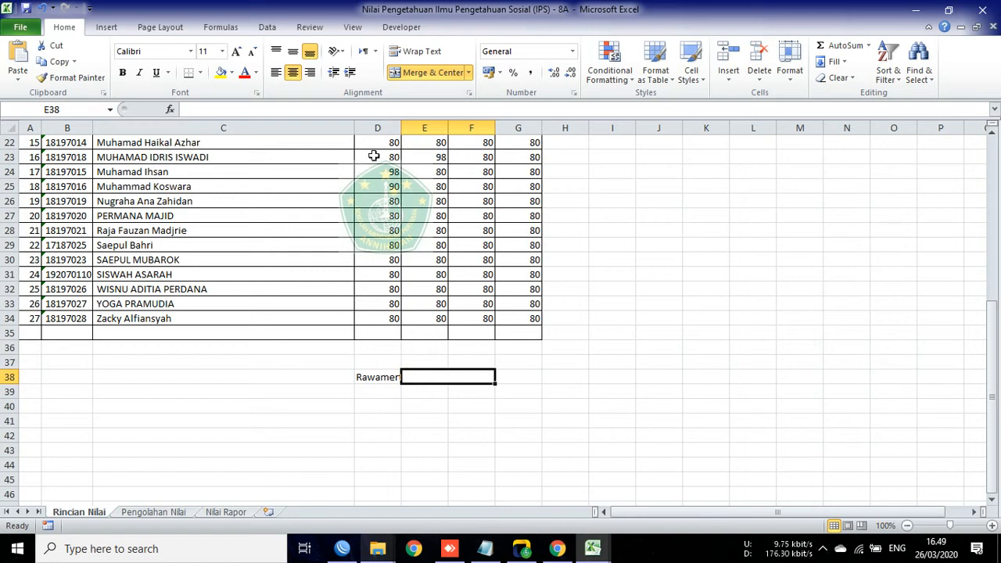
Step: Set D38:F38 to font size 8
drag(377, 378, 430, 379)
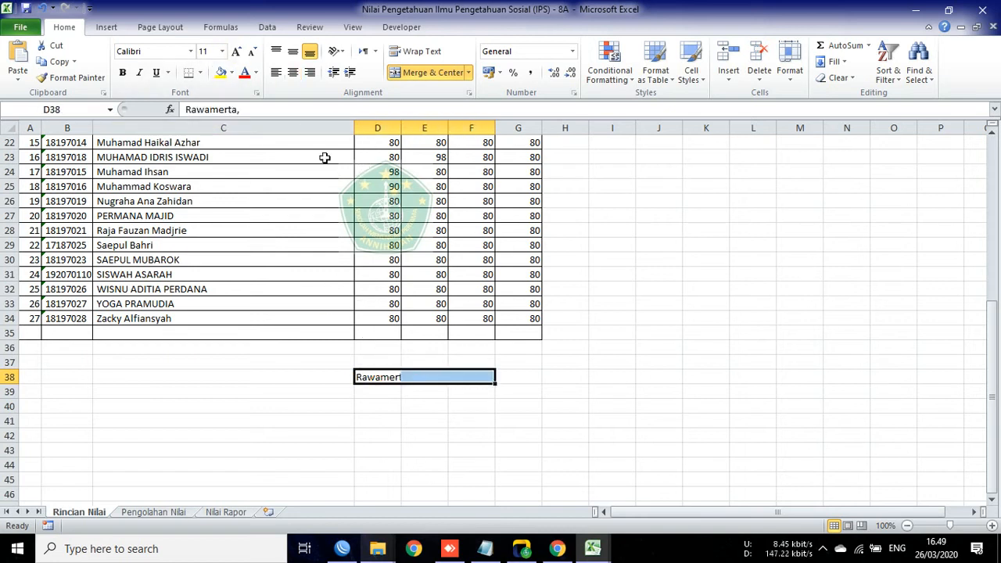
click(223, 51)
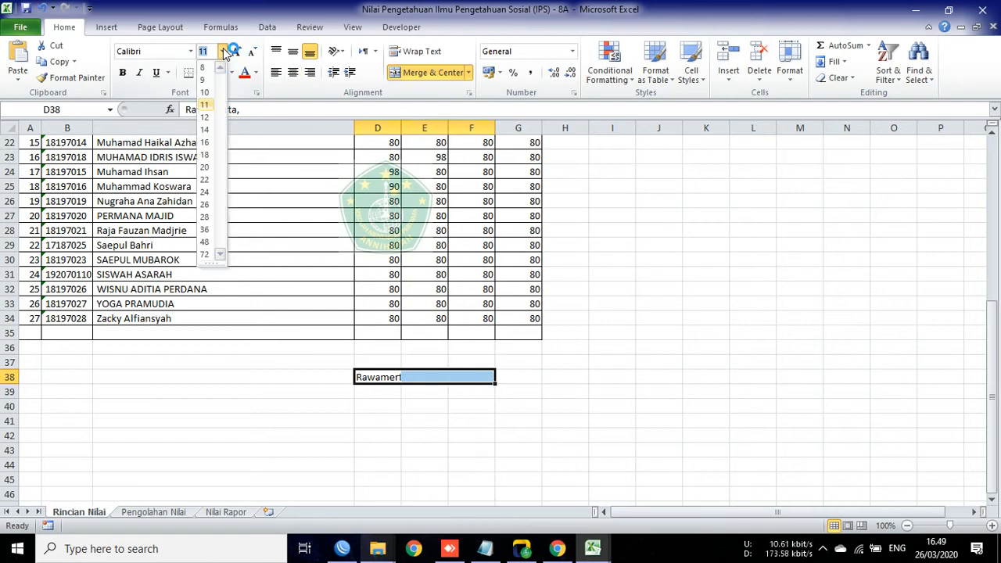
click(204, 79)
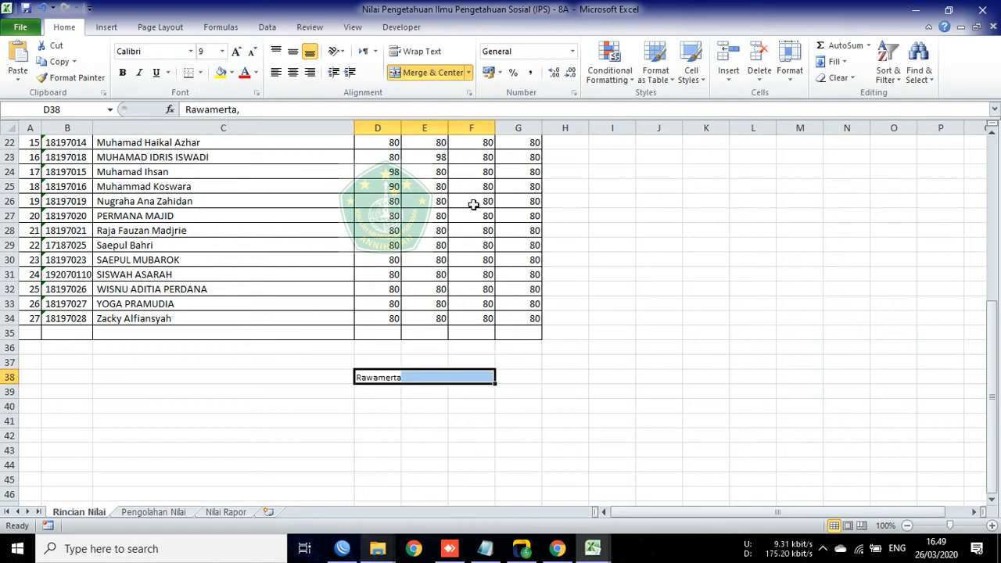
click(223, 51)
click(205, 66)
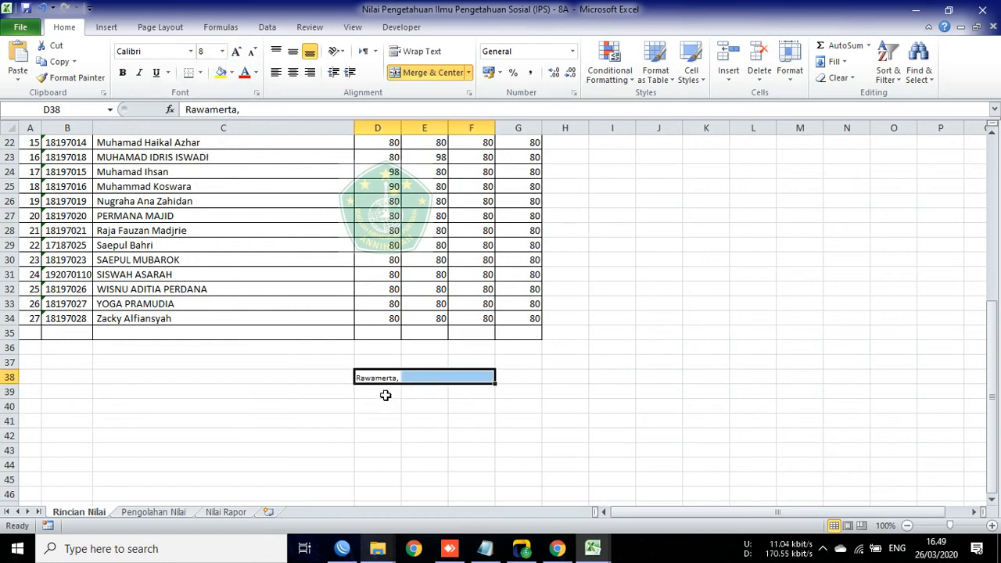
drag(375, 377, 427, 443)
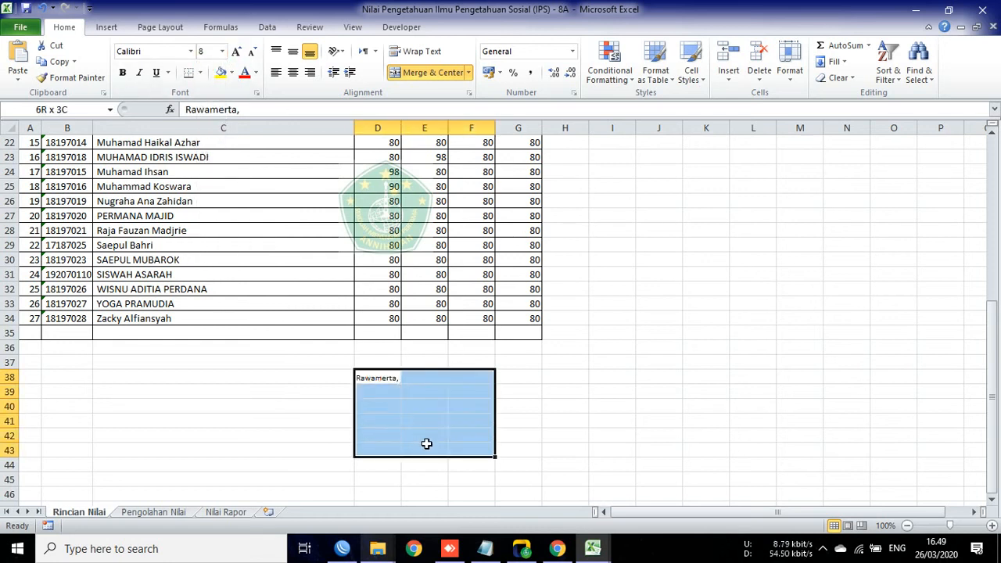
click(222, 52)
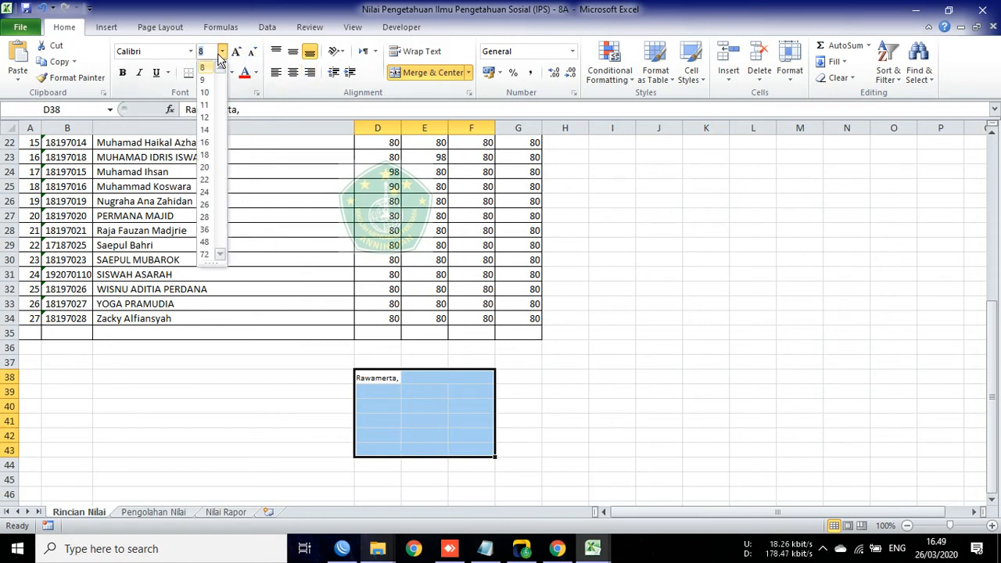
click(615, 322)
click(612, 329)
Step: Left-align merged cell E38 and enter =NOW() to show the current date and time
click(424, 378)
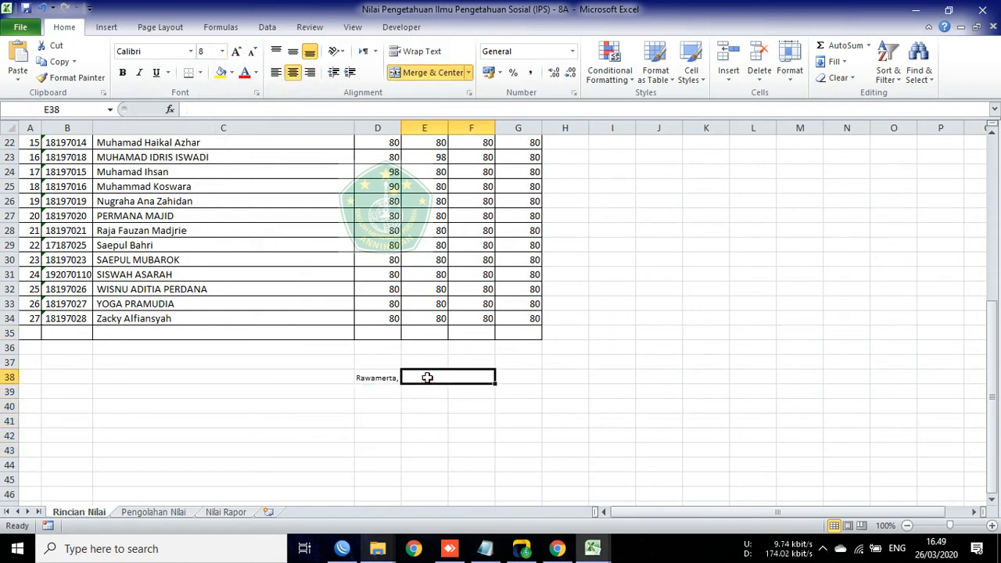
click(276, 72)
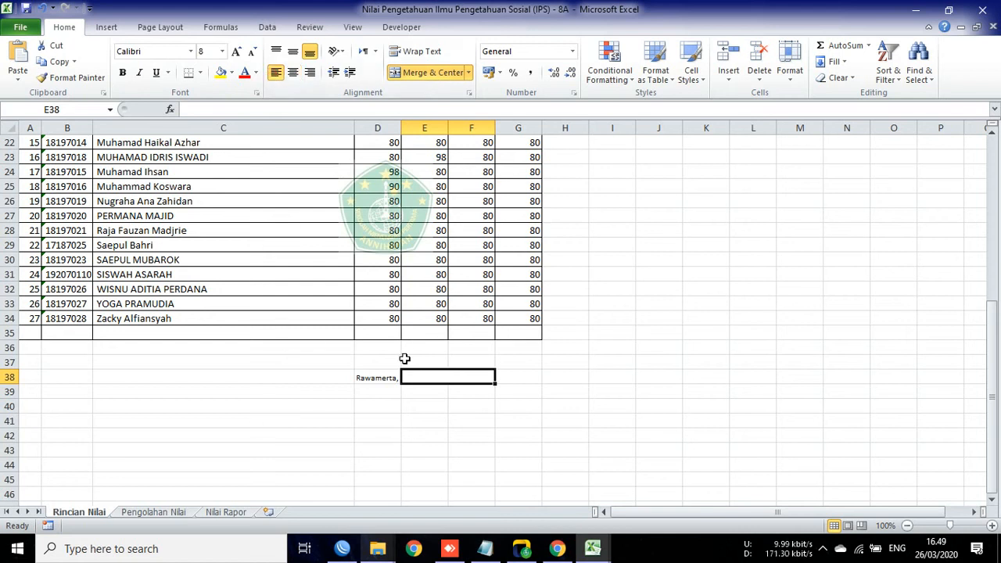
text(=)
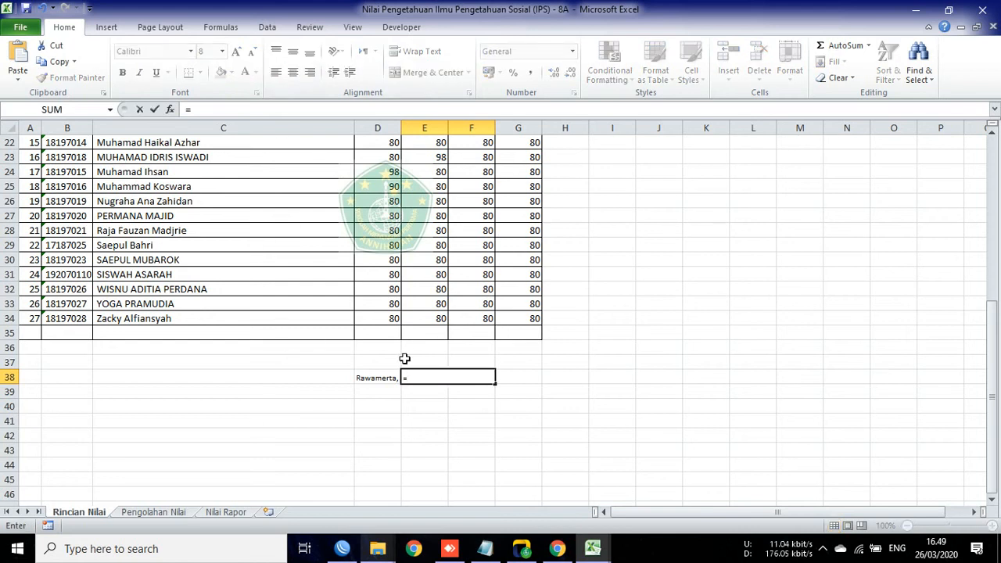
text(now)
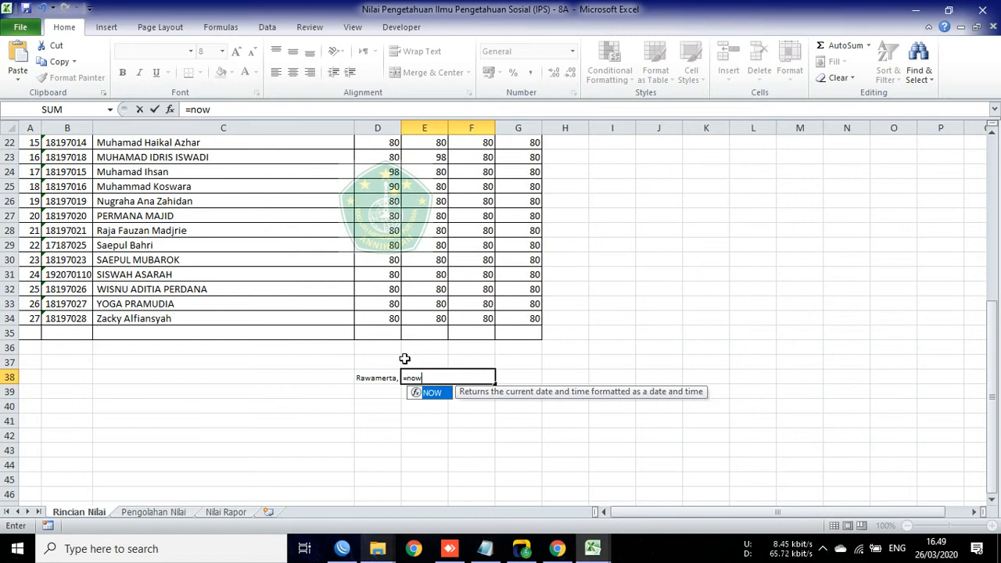
text(())
key(Return)
key(Up)
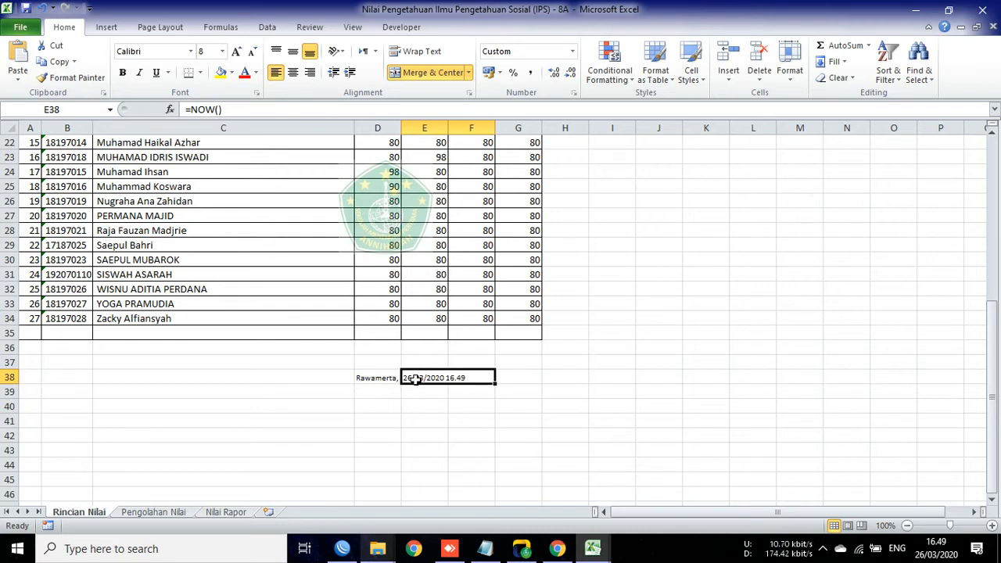
right_click(415, 378)
click(290, 265)
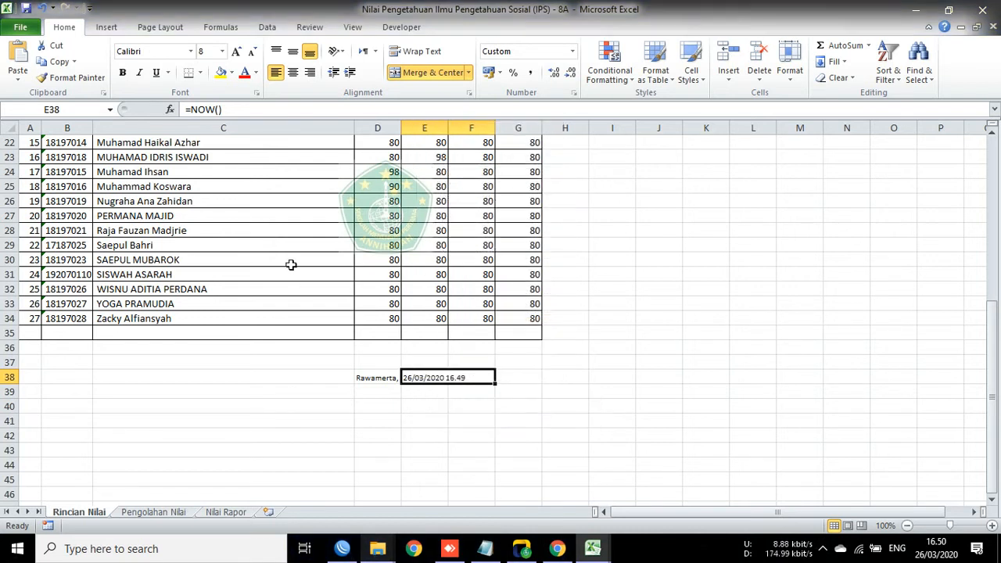
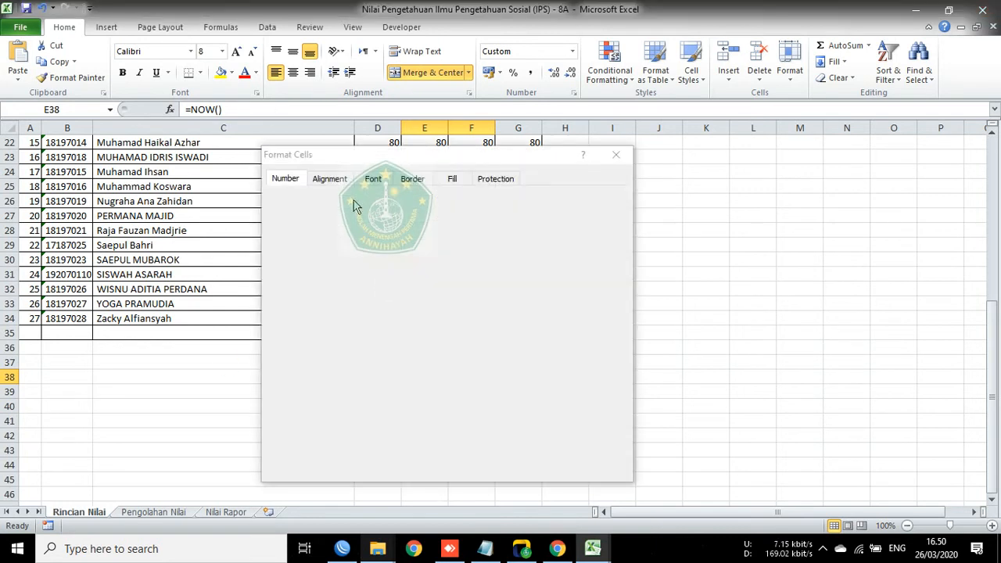
Step: Format the =NOW() cell with the day month-name year date style (14 Maret 2001)
click(285, 248)
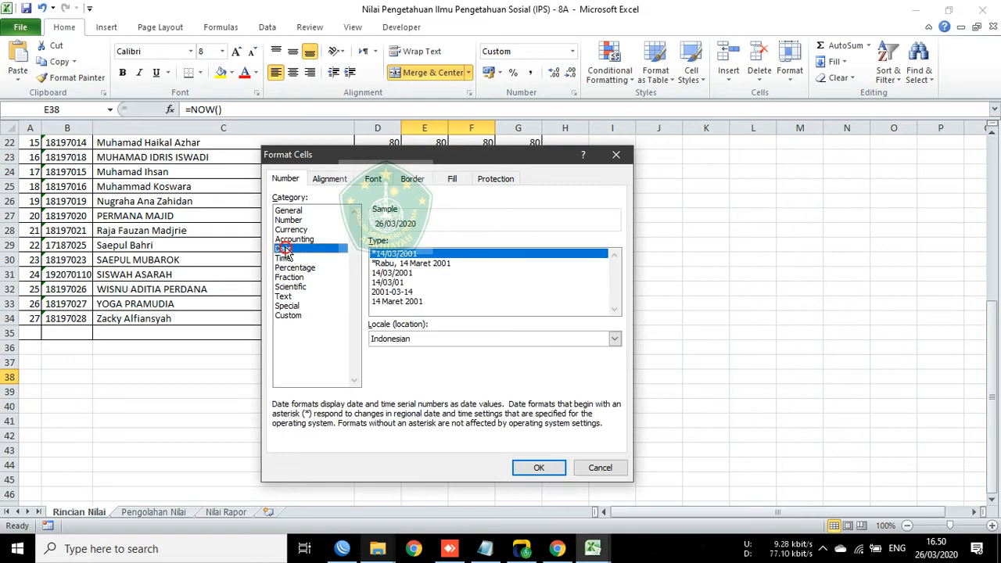
click(408, 302)
click(535, 472)
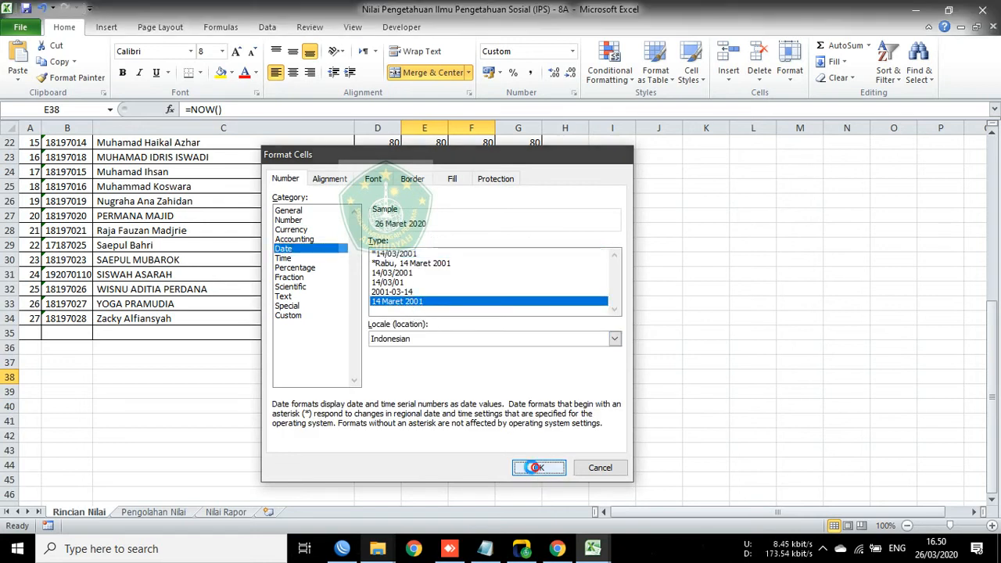
drag(753, 316, 724, 321)
click(410, 378)
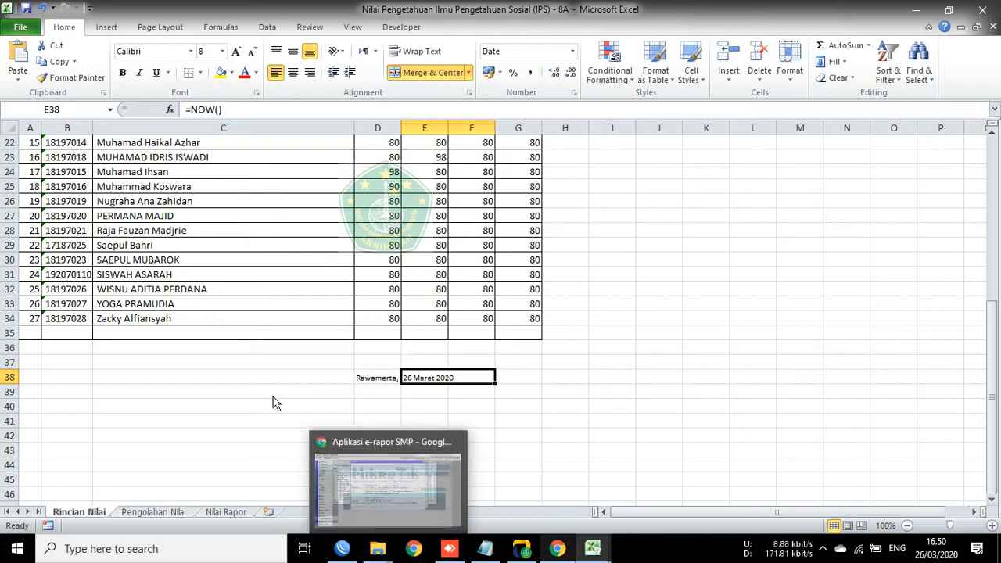
Step: Merge the place and date cells D38:F38
click(445, 352)
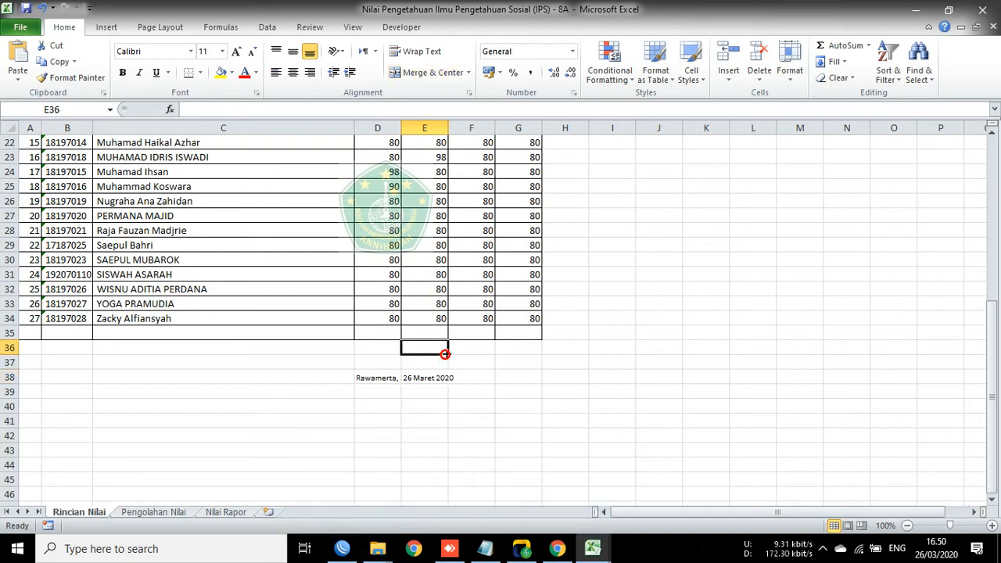
click(371, 387)
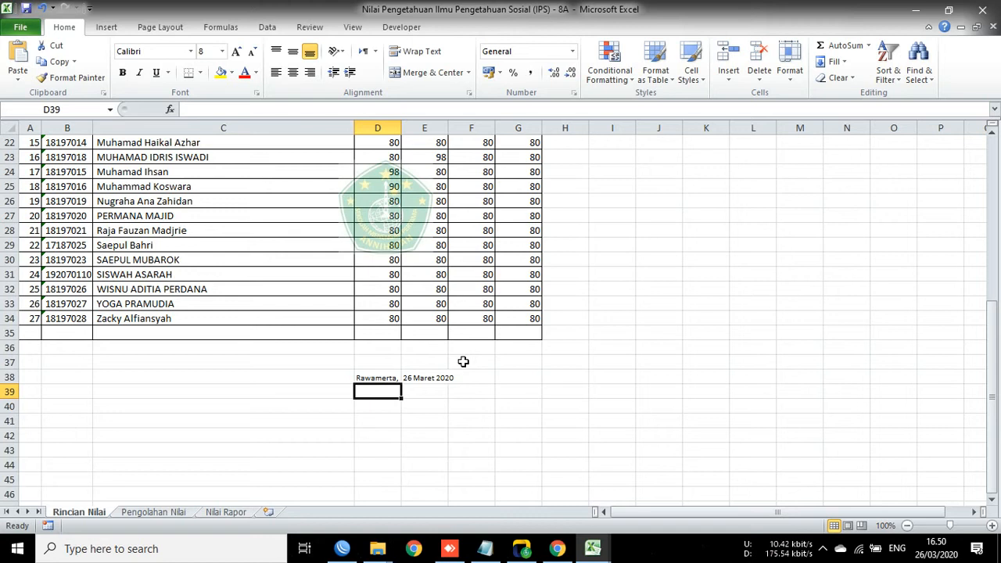
click(67, 375)
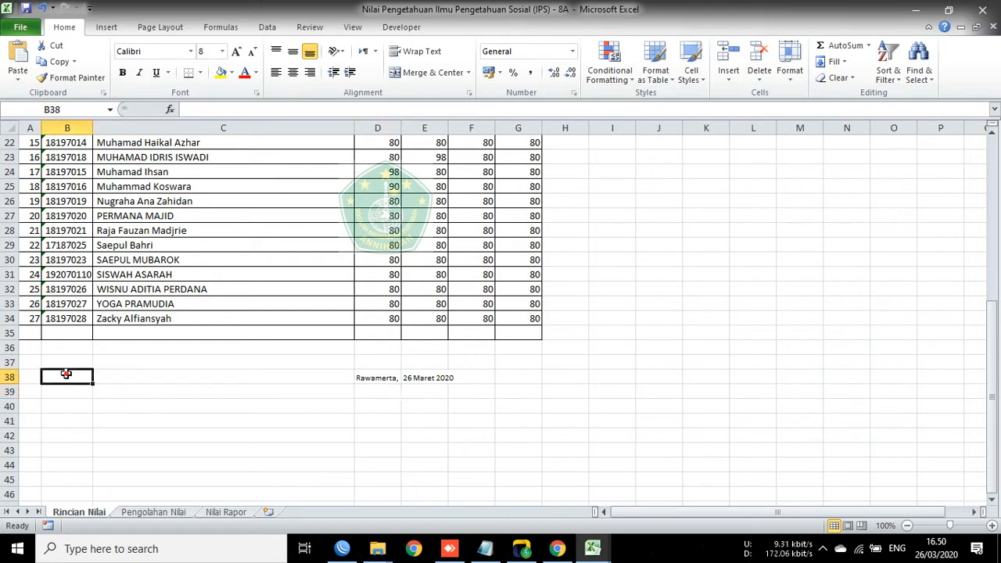
drag(372, 378, 421, 381)
click(435, 77)
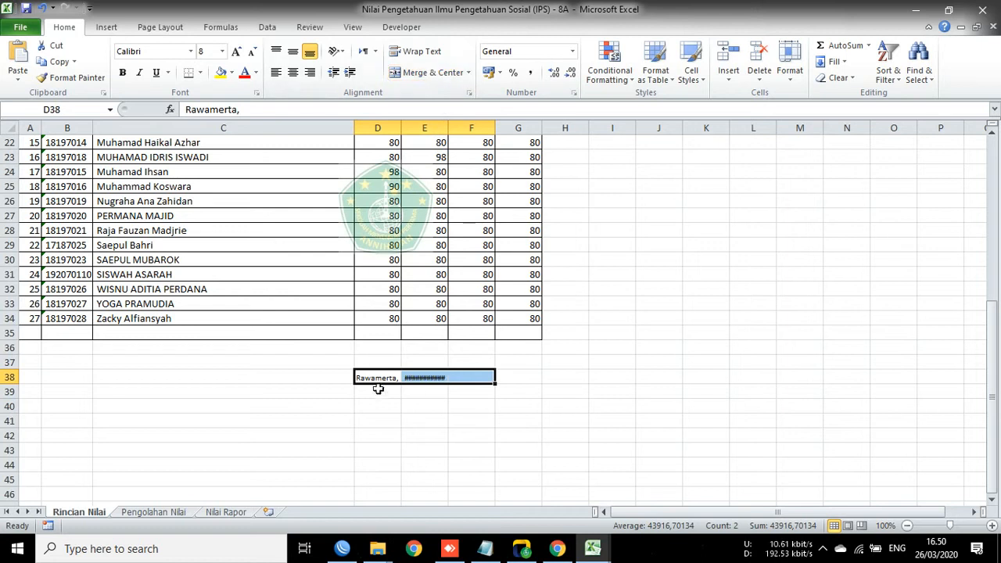
click(397, 406)
Step: Move 'Rawamerta,' and the date one column right and re-commit the F38 date formula
click(380, 378)
drag(380, 378, 430, 384)
click(554, 333)
click(484, 378)
double_click(484, 378)
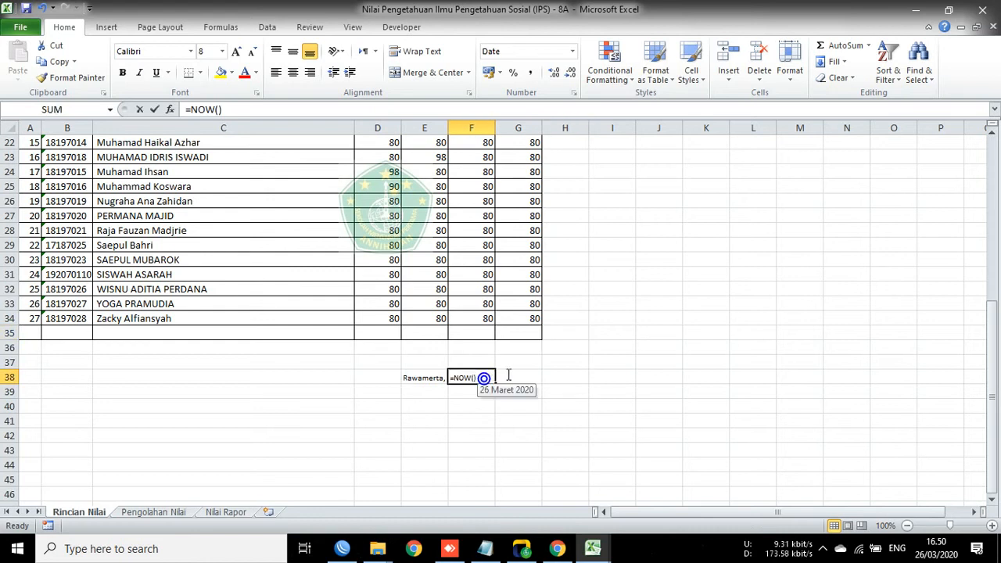
click(512, 360)
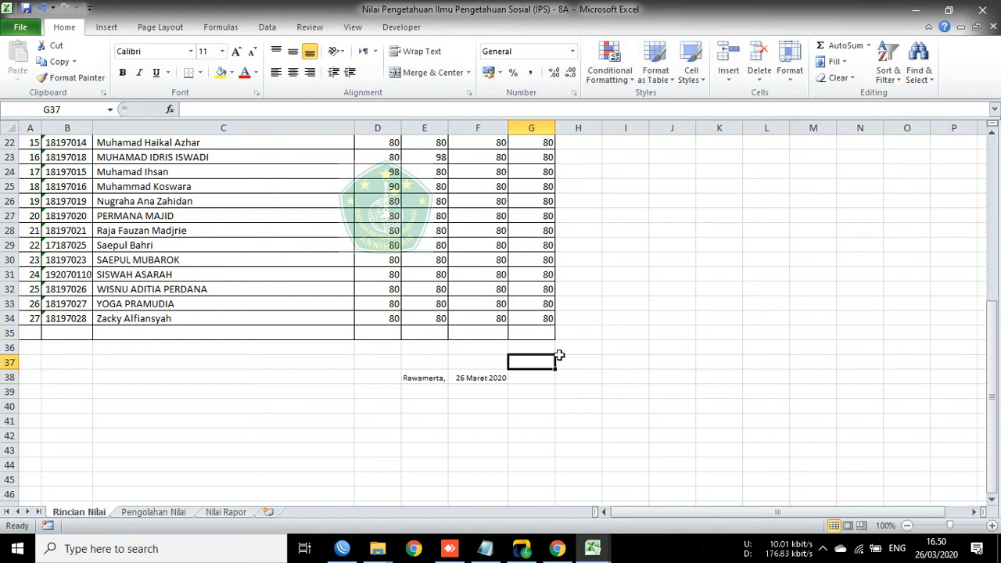
Step: Undo the column widening, then merge the date across F38:G38 and left-align it
key(ctrl+z)
drag(479, 378, 520, 379)
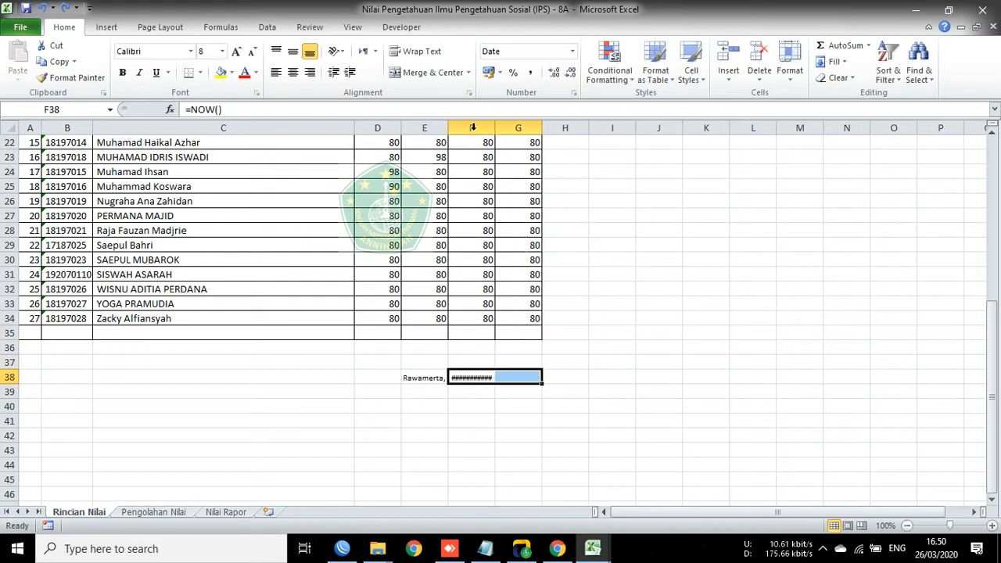
click(438, 72)
click(275, 72)
click(612, 245)
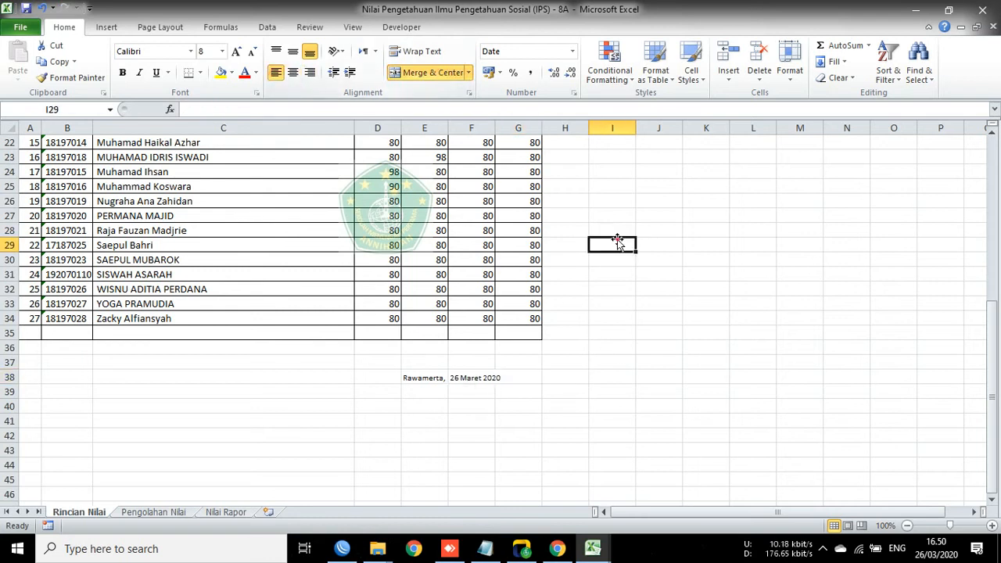
drag(423, 406, 418, 398)
click(440, 390)
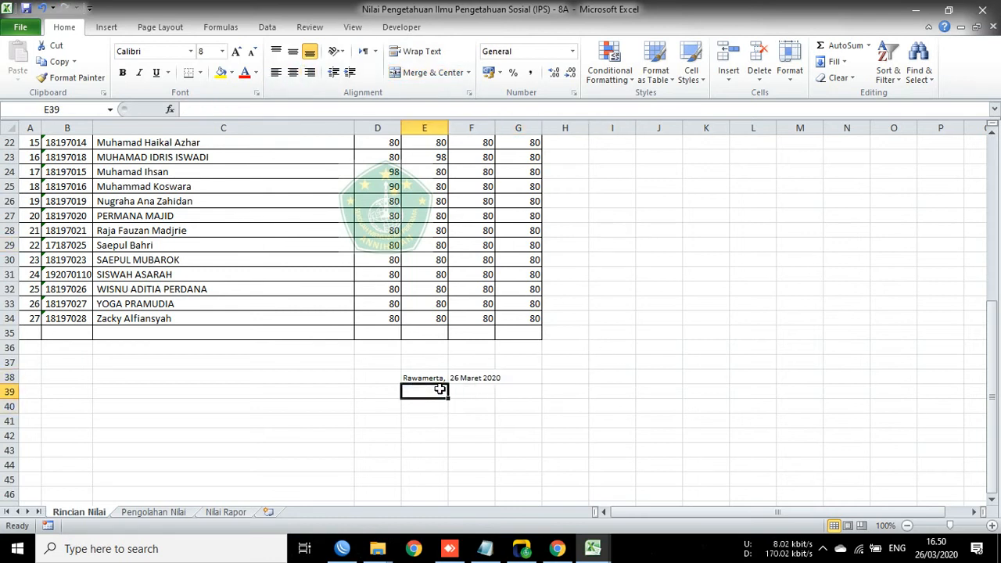
Step: Enter 'Guru Mapel' in E39 and the subject teacher's name in E43
text(Guru)
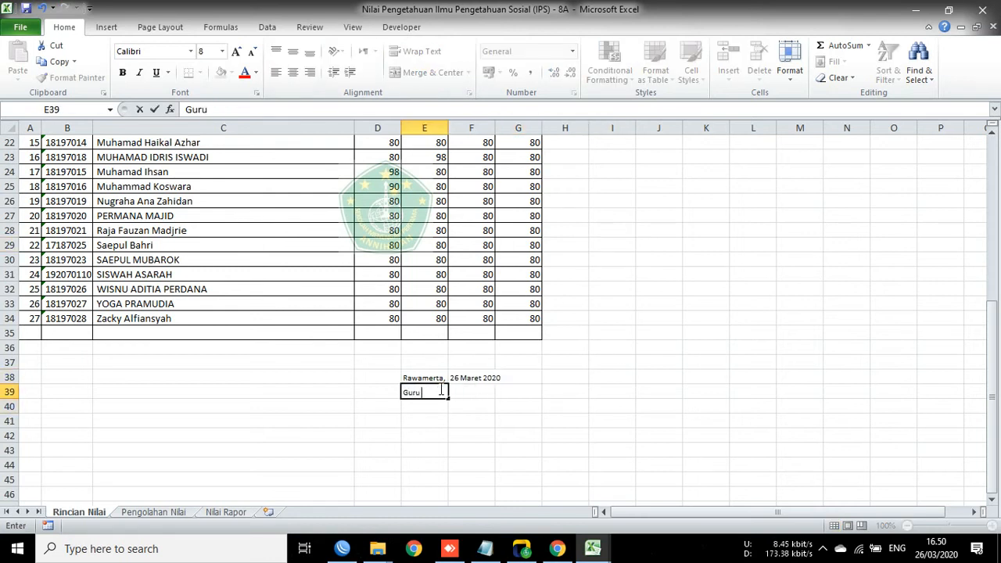
text( Mapel)
key(Return)
key(Return)
key(Return)
key(Return)
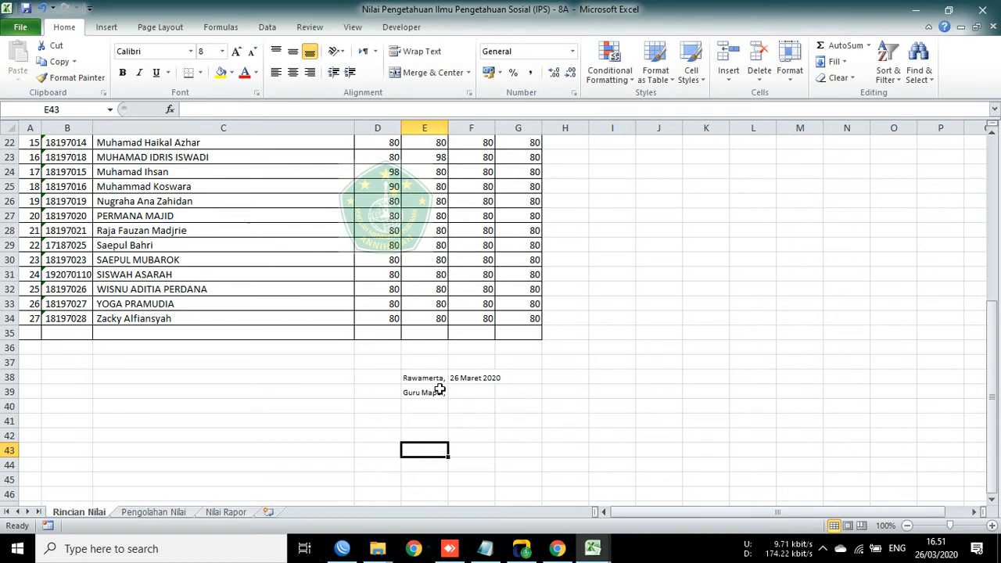
key(Return)
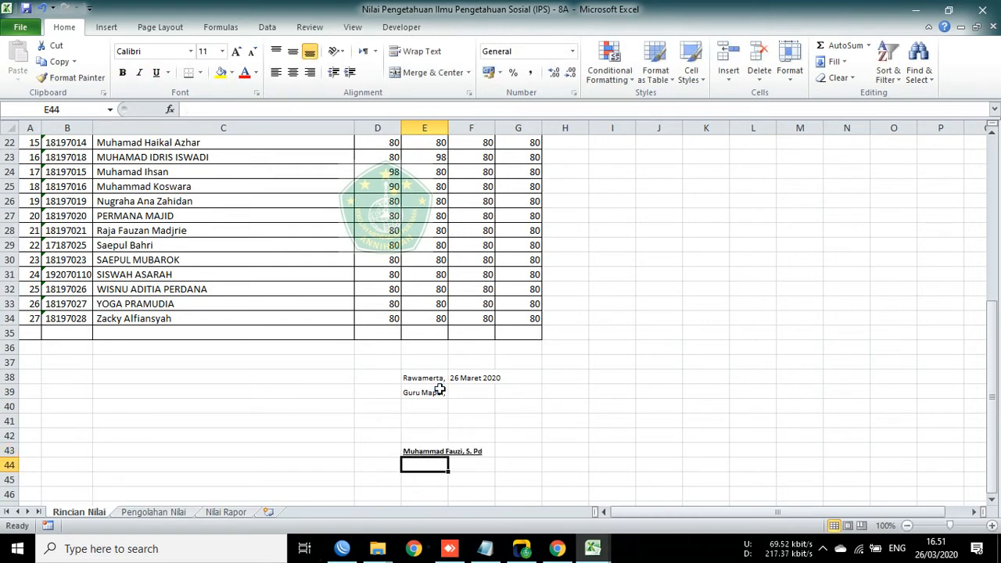
Step: Enter 'Mengetahui,' in cell C38
key(Left)
key(Up)
key(Up)
key(Up)
key(Up)
key(Up)
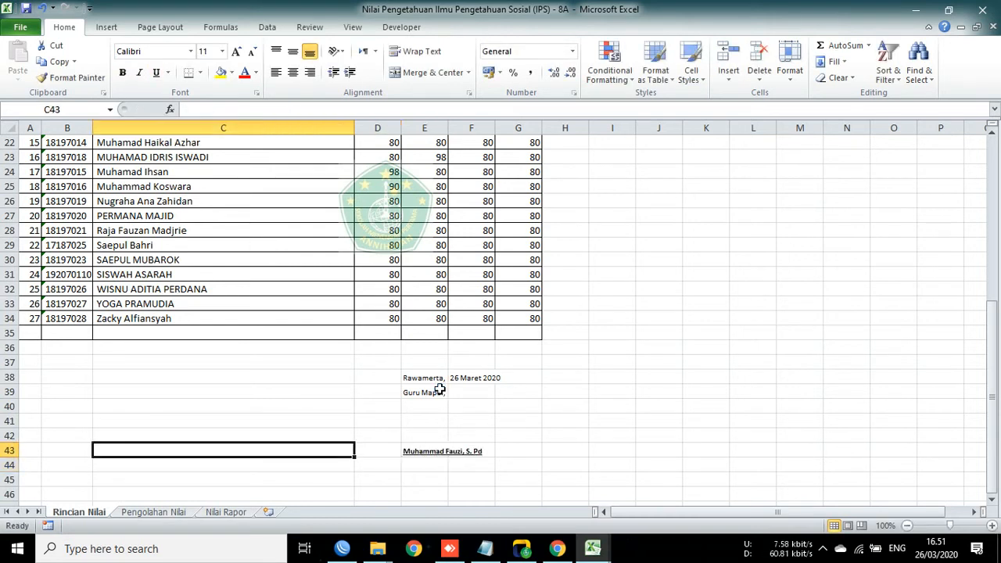
key(Left)
key(Up)
key(Right)
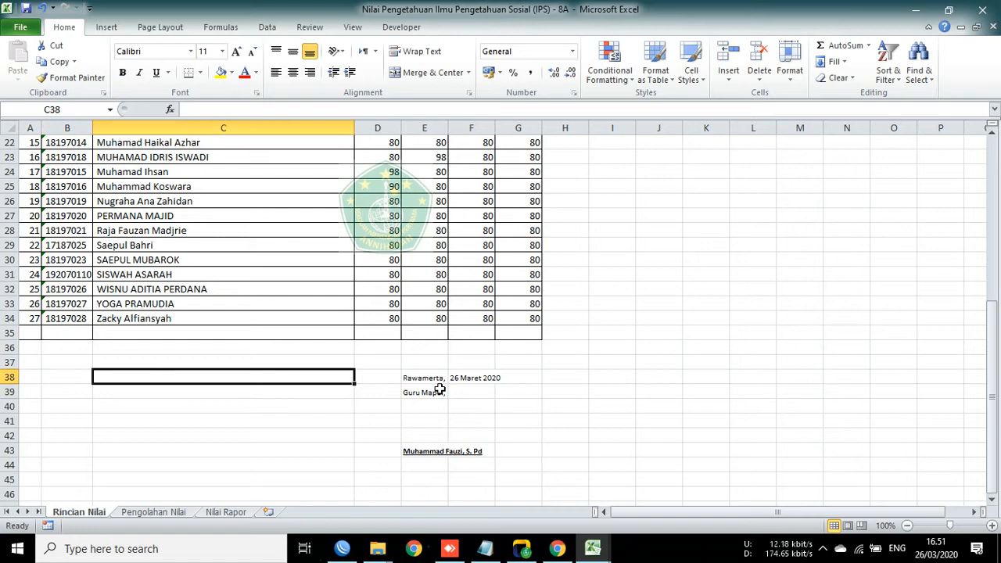
text(Menget)
key(BackSpace)
text(etahui,)
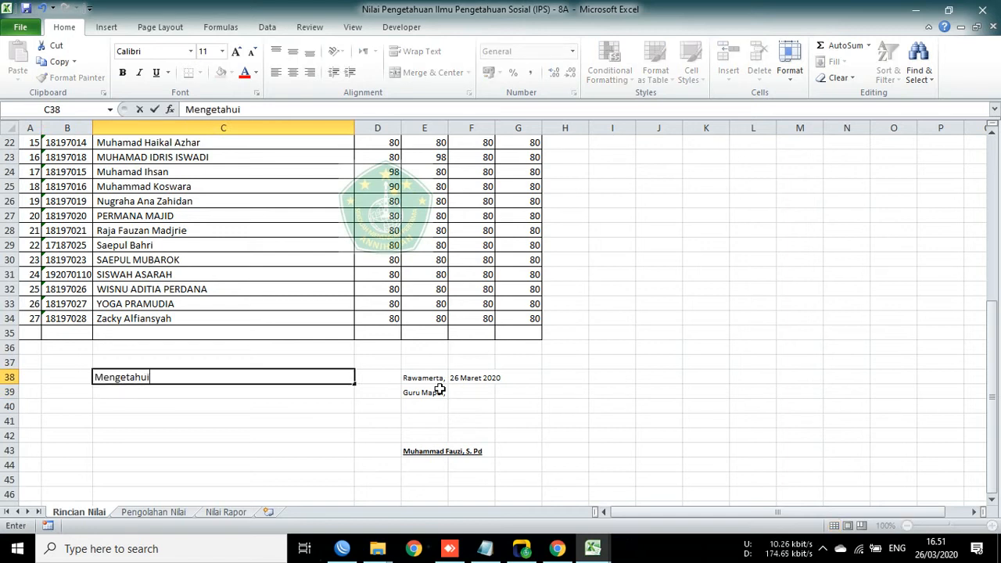
key(Return)
Step: Add 'Kepala Sekolah.', 'SMP Annihayah', and the principal's name bold and underlined in C43
text(Kepala)
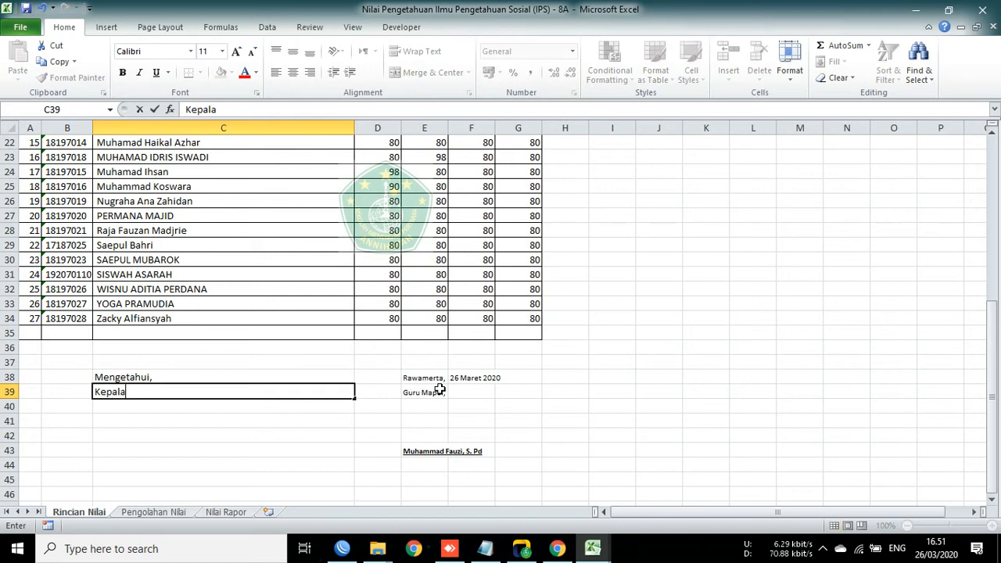
text( Sekola)
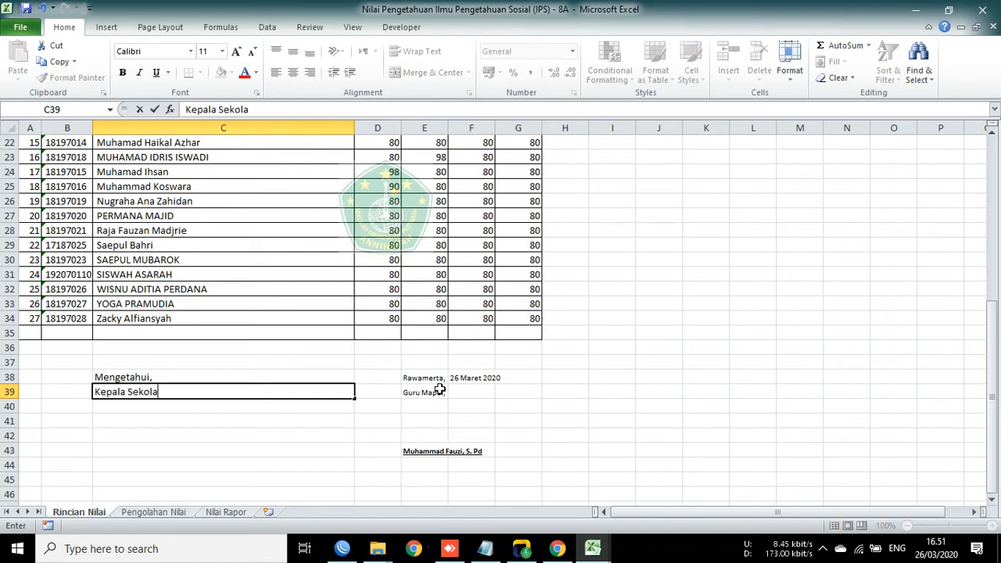
text(h.)
key(Return)
text(SMP Annihayah)
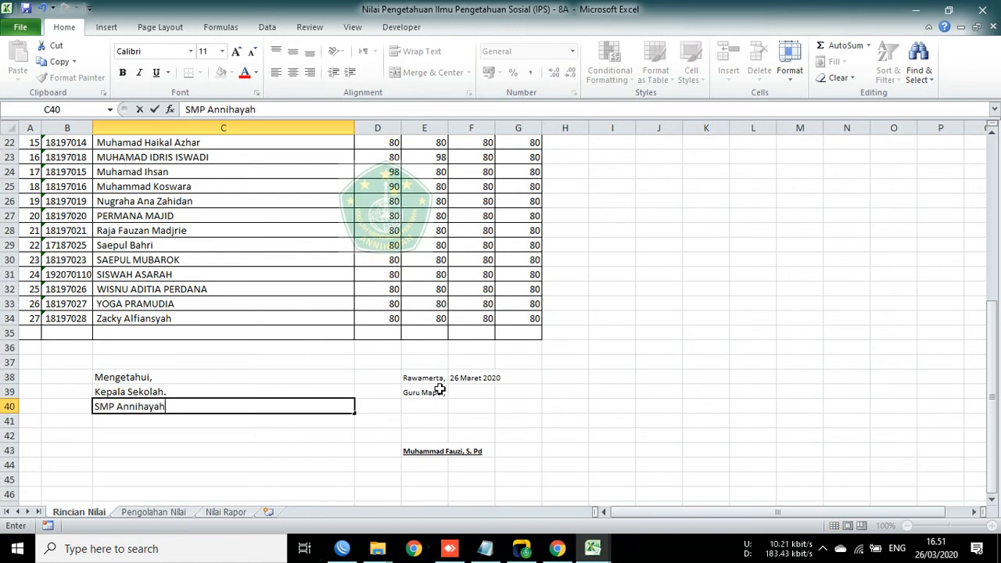
key(Return)
key(Return)
key(Return)
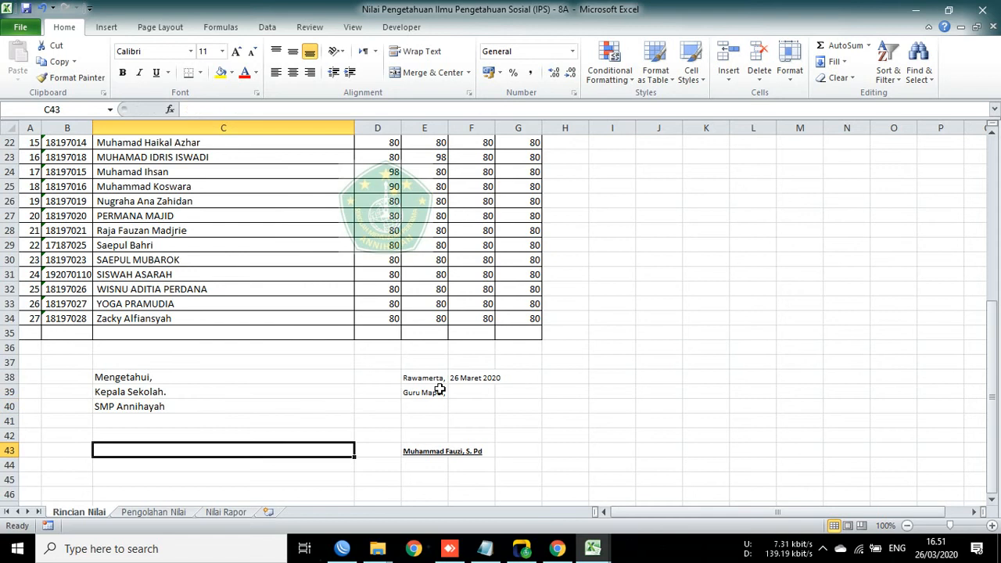
key(ctrl+b)
key(ctrl+u)
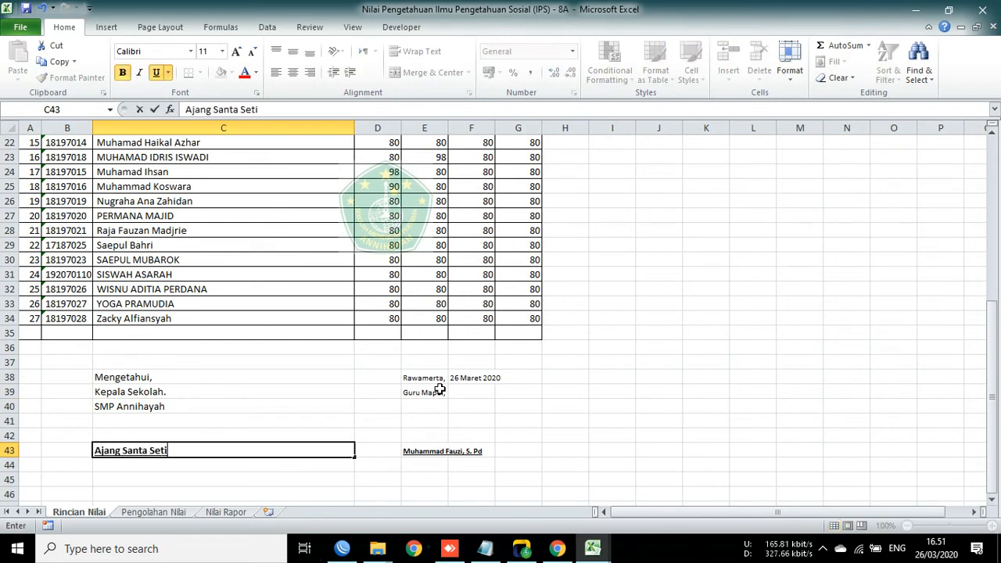
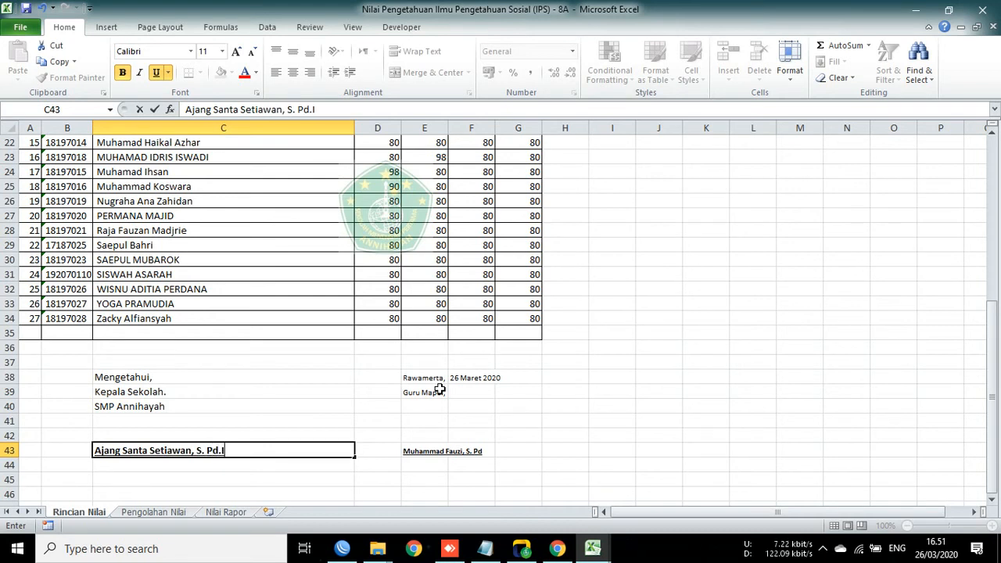
key(Return)
Step: Set the signature block C38:G43 to font size 8
drag(153, 380, 520, 452)
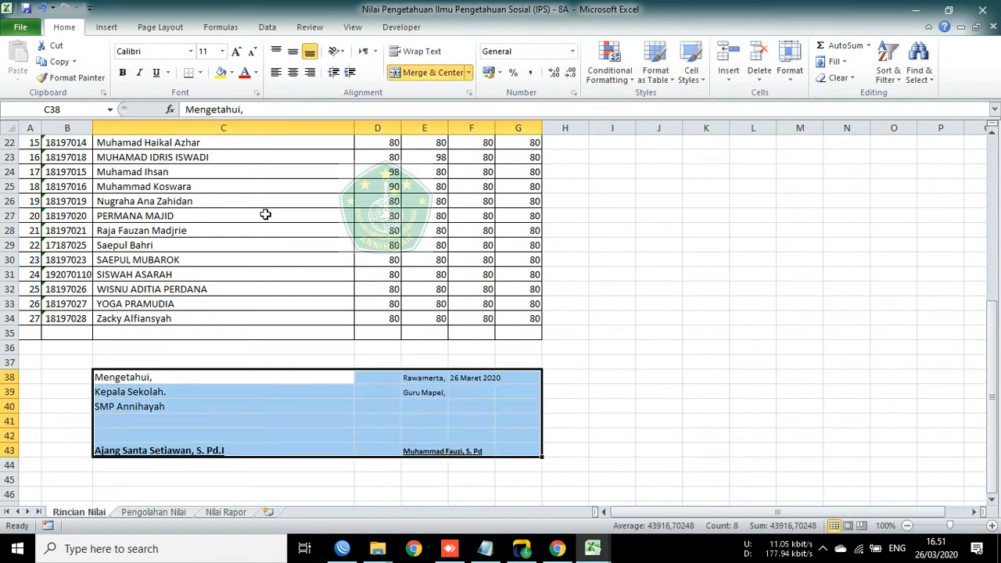
click(222, 51)
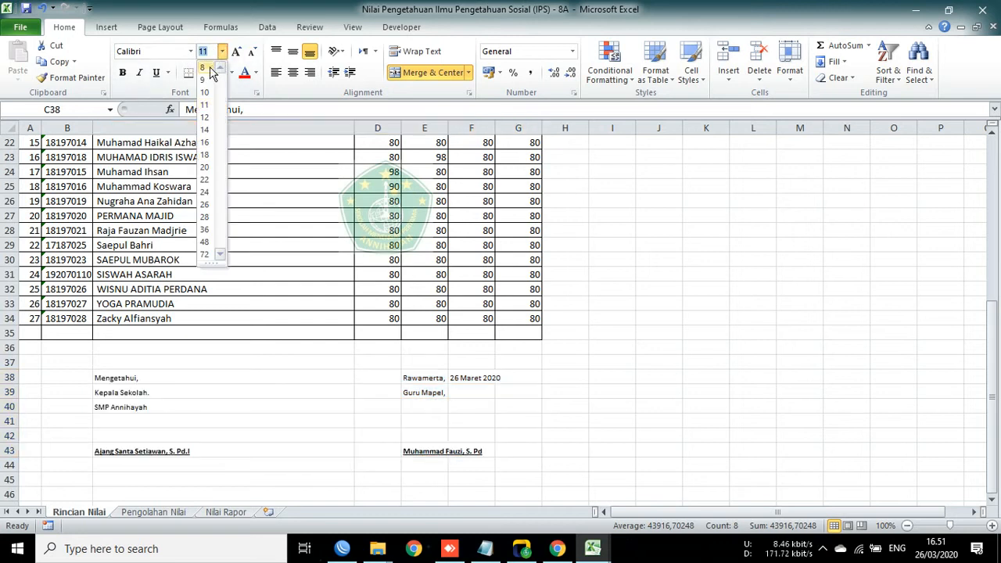
click(202, 67)
click(323, 391)
drag(125, 379, 471, 445)
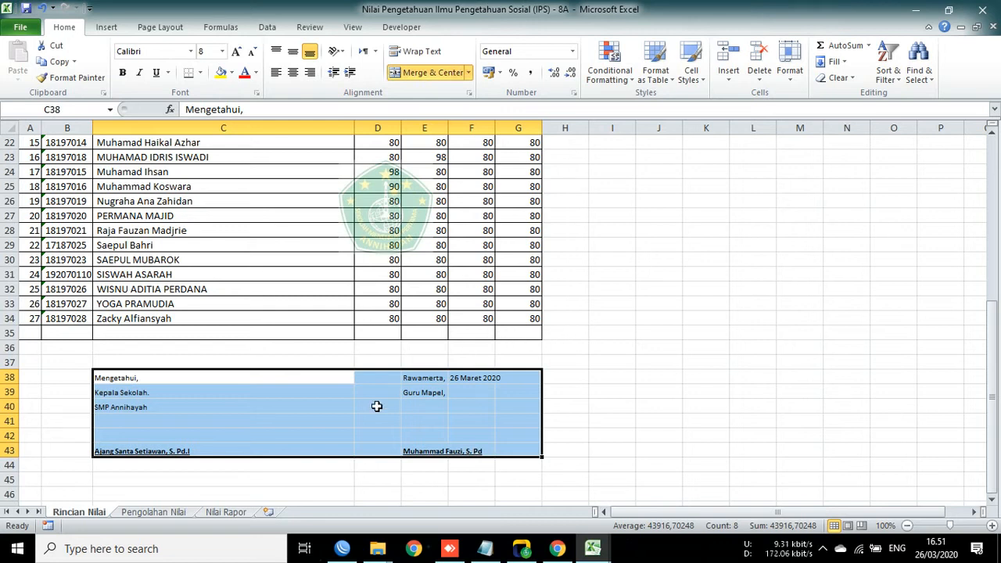
click(249, 435)
Step: Insert a blank row at row 41 and copy the enlarged block C38:G44
right_click(4, 421)
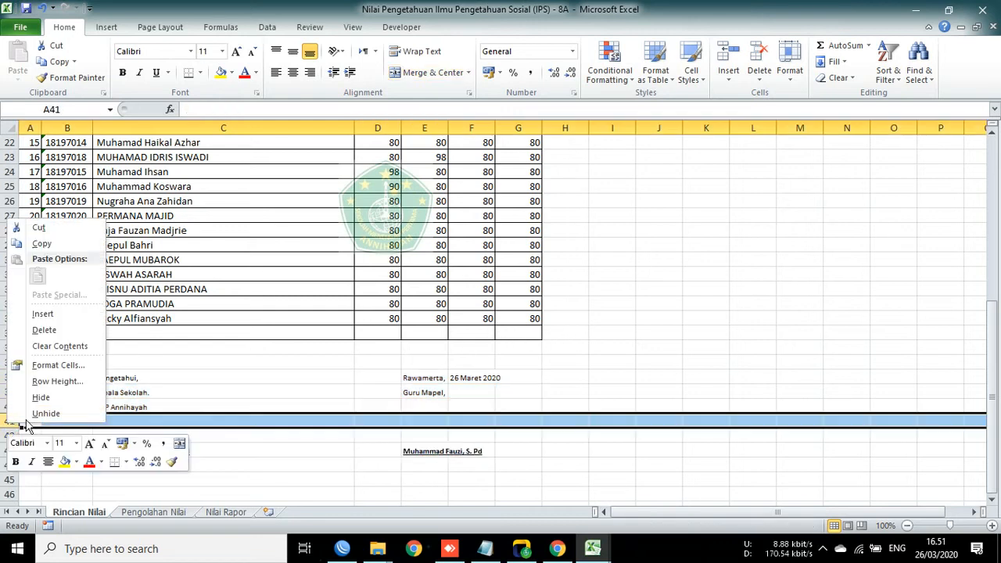
click(44, 315)
click(188, 406)
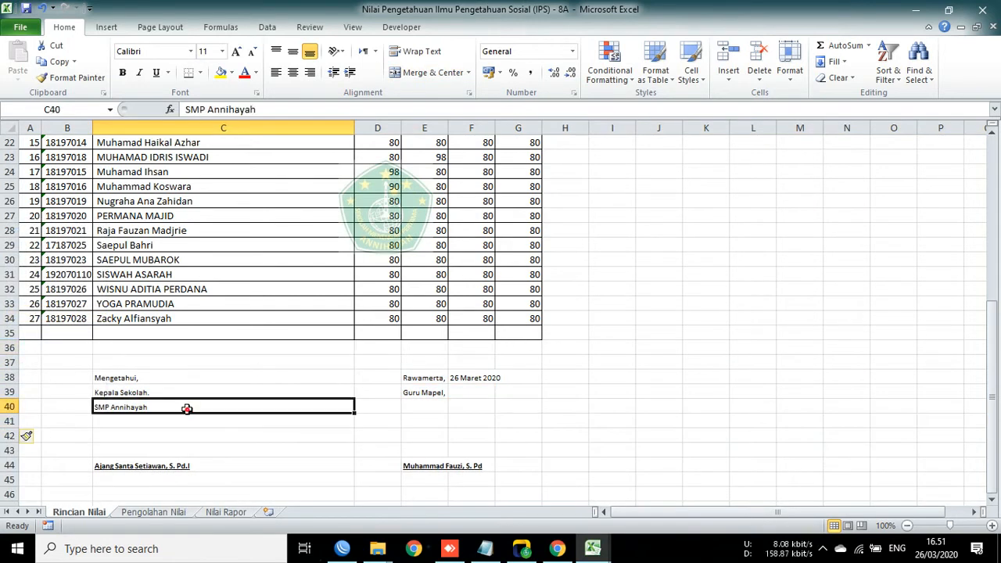
drag(135, 380, 470, 463)
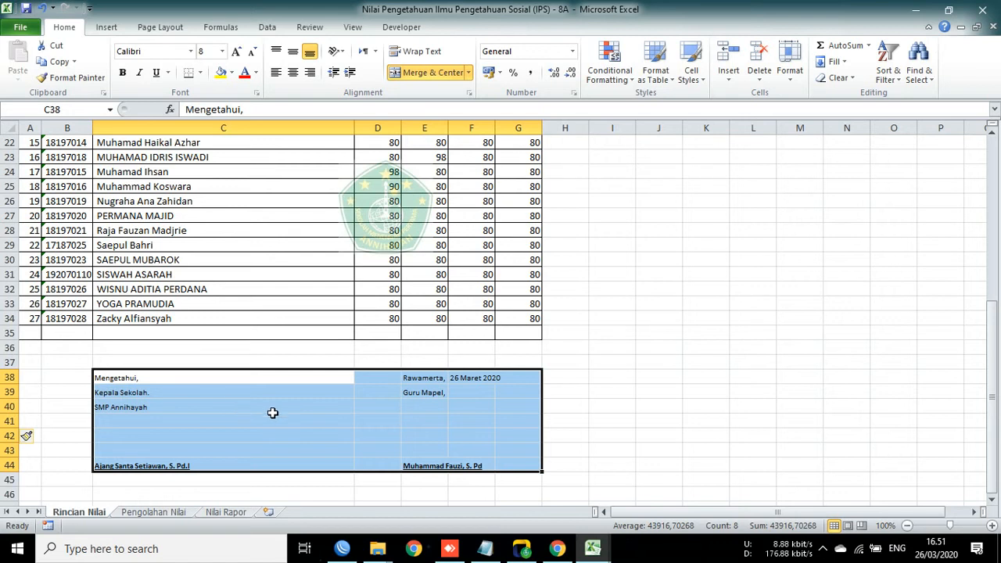
key(ctrl+c)
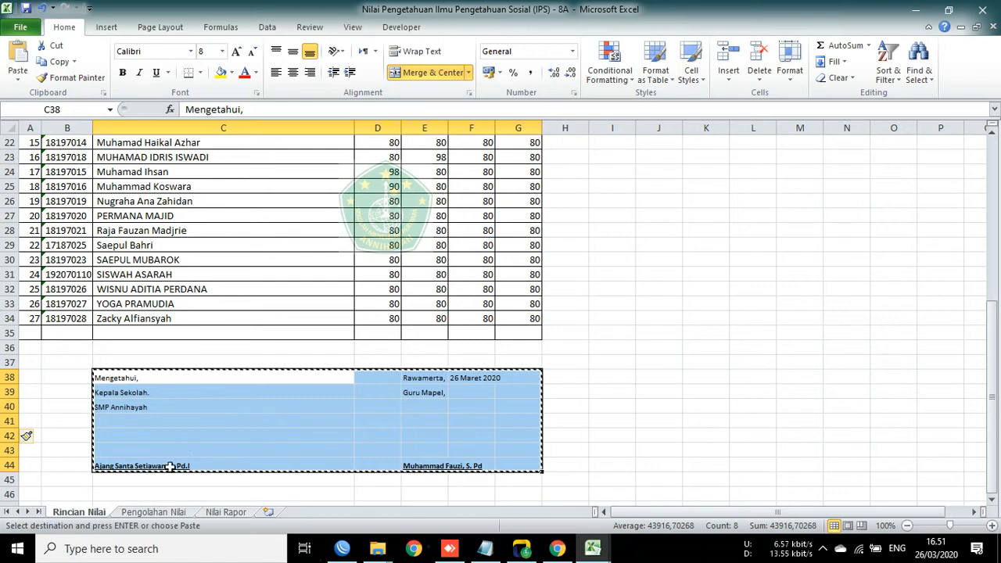
Step: Paste the signature block at C38 on the Pengolahan Nilai and Nilai Rapor sheets
click(149, 512)
scroll(261, 342, down, 8)
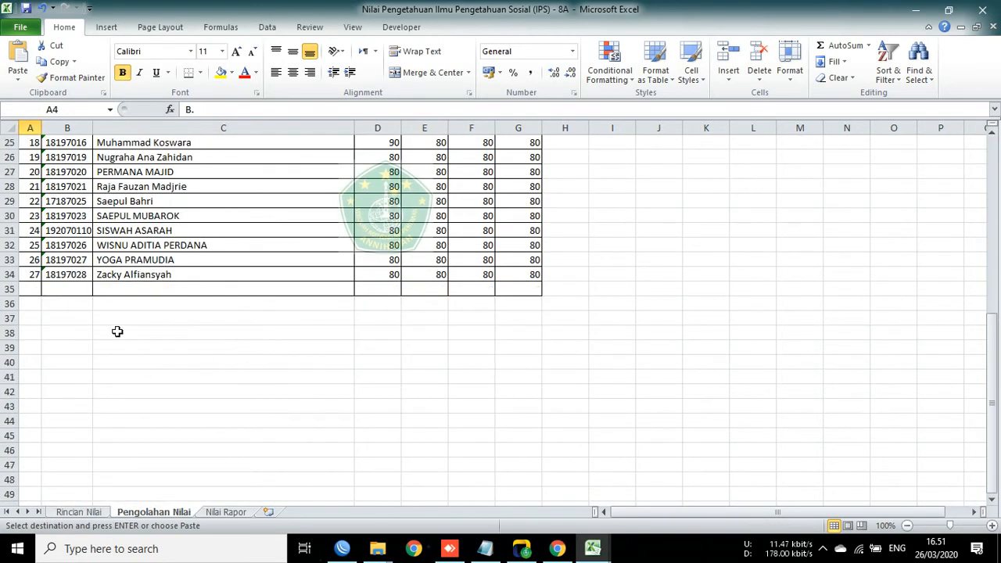
click(117, 332)
key(Return)
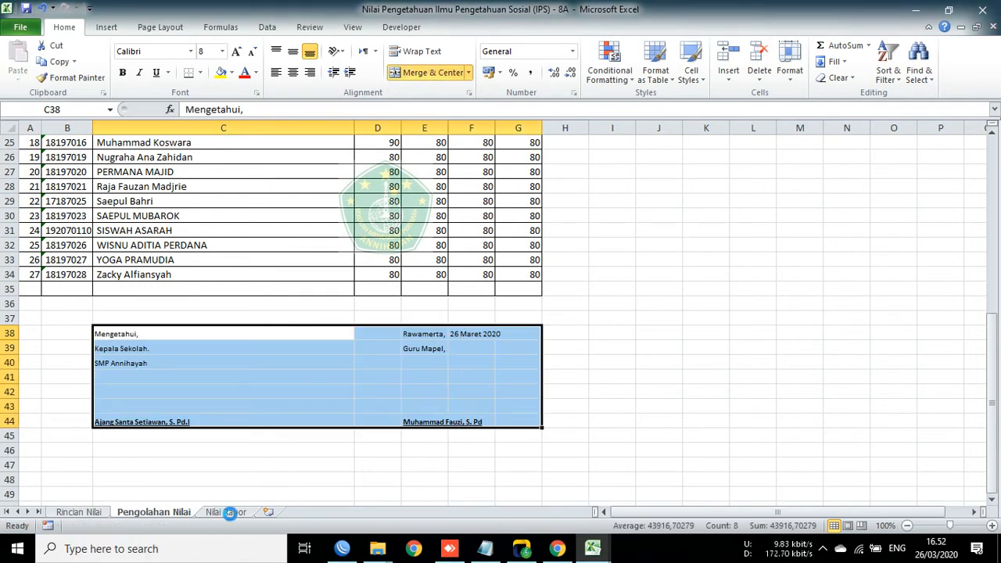
click(230, 512)
scroll(226, 366, down, 7)
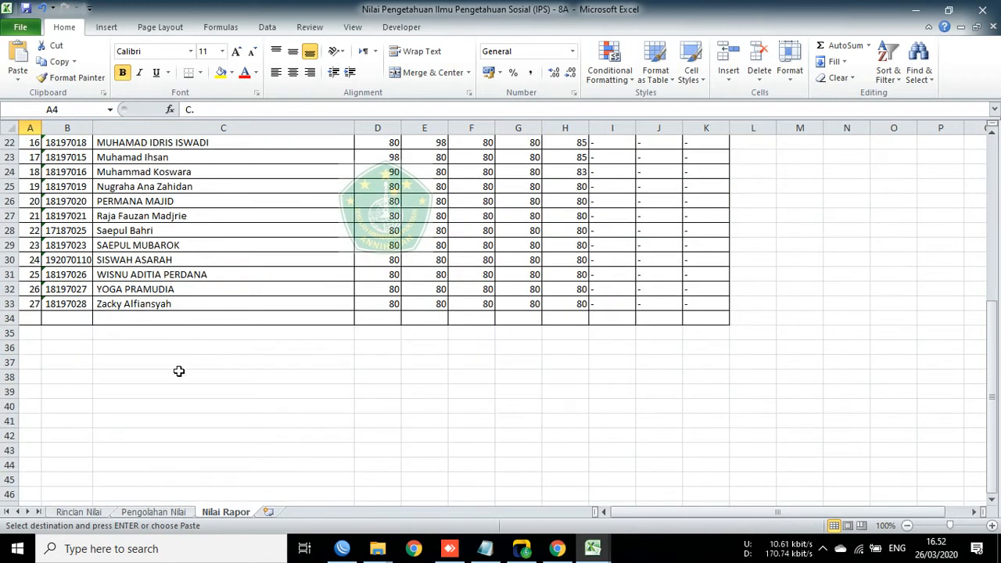
click(179, 374)
key(Return)
scroll(514, 318, up, 7)
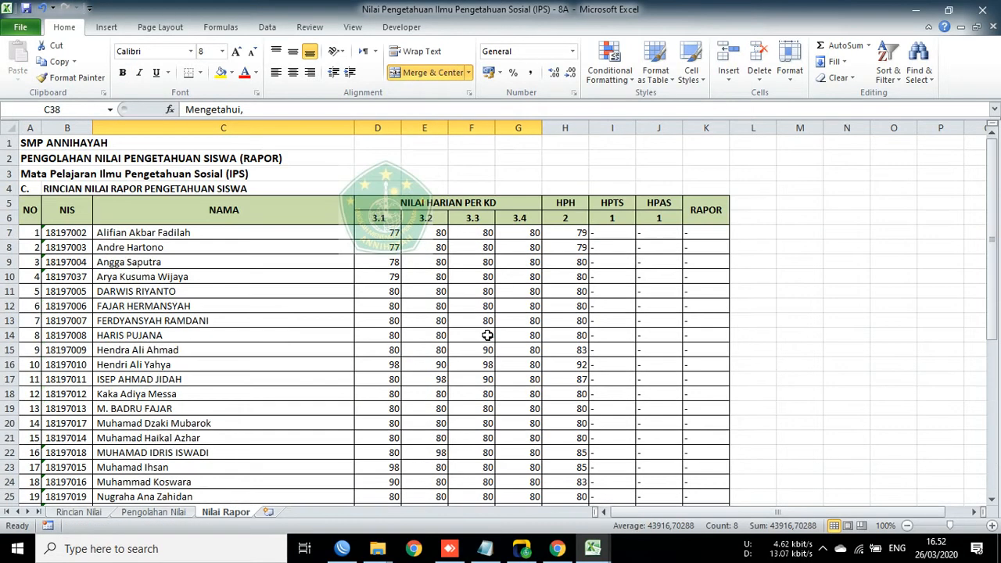
click(699, 234)
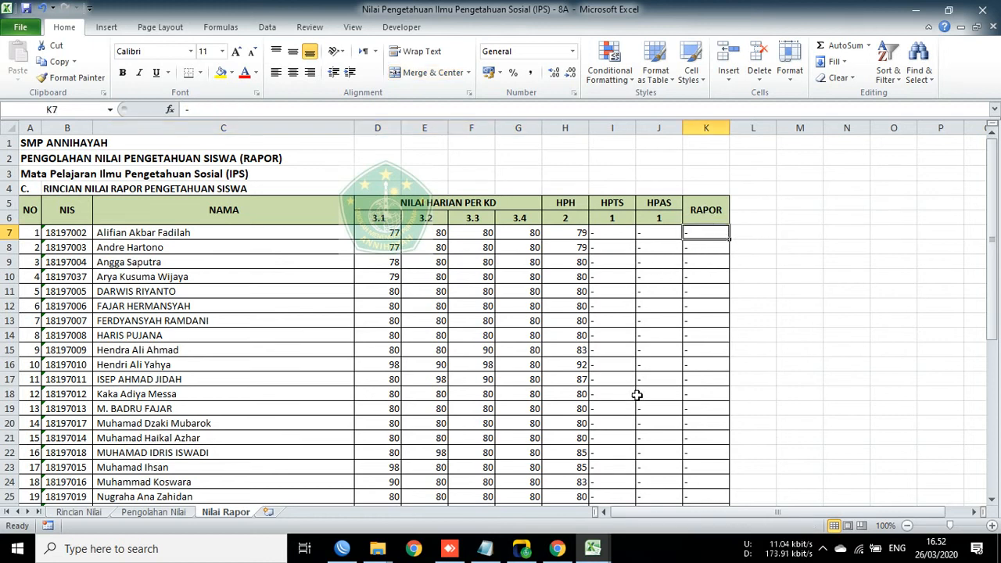
Step: Show the 8A IPS skill Nilai Rapor results (all 90), briefly checking the workbook's C2 title
click(556, 550)
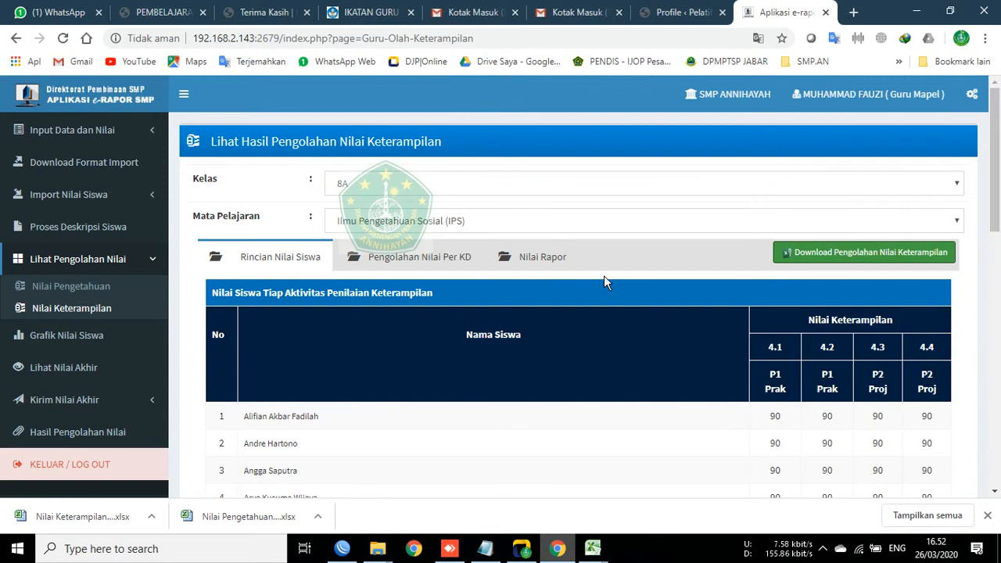
click(554, 258)
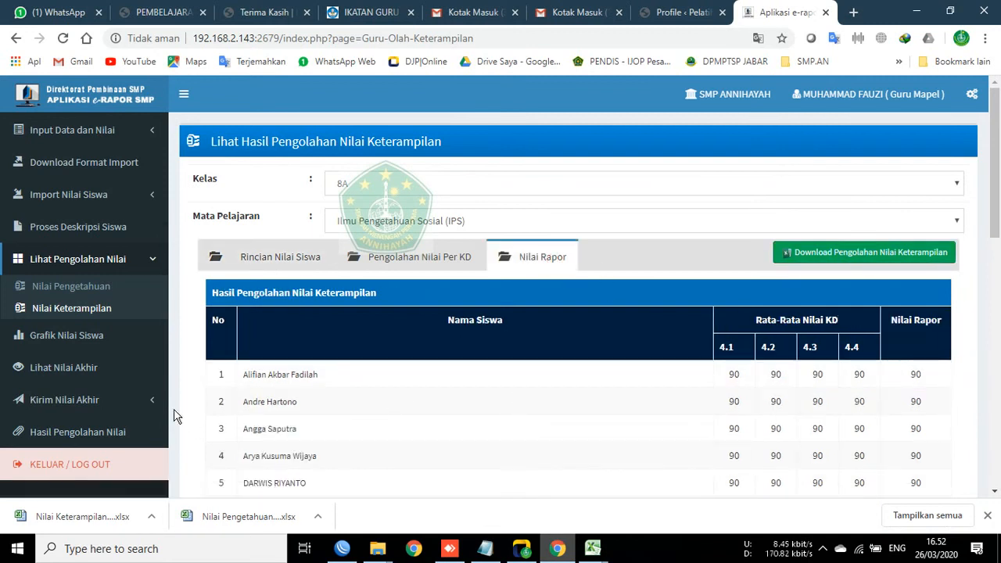
click(595, 549)
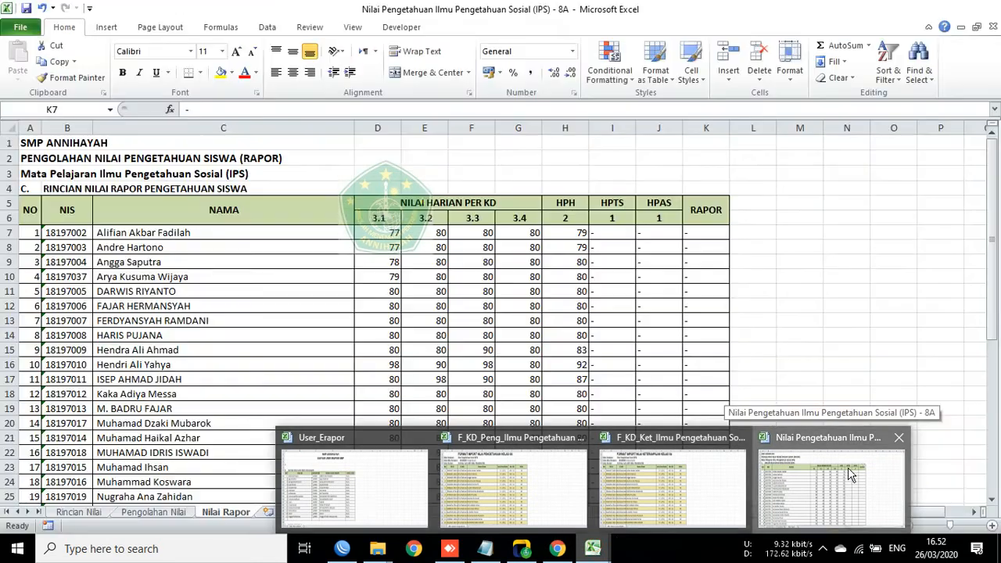
click(848, 467)
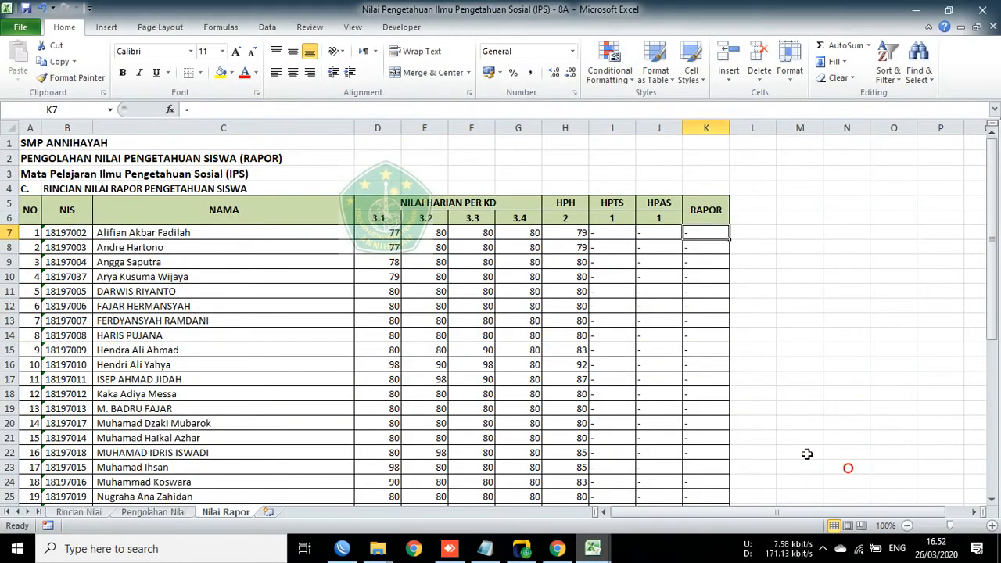
click(65, 161)
click(246, 162)
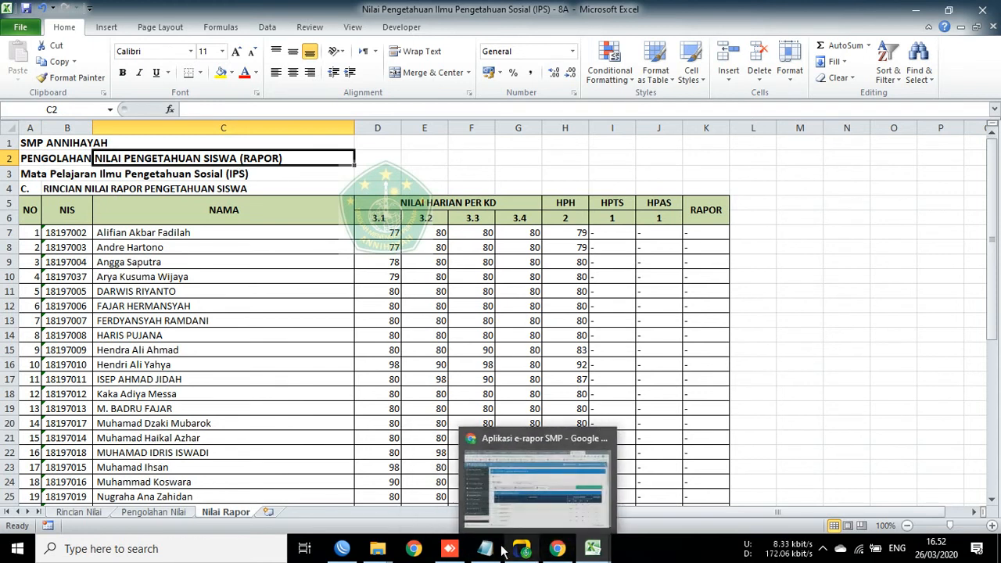
click(554, 548)
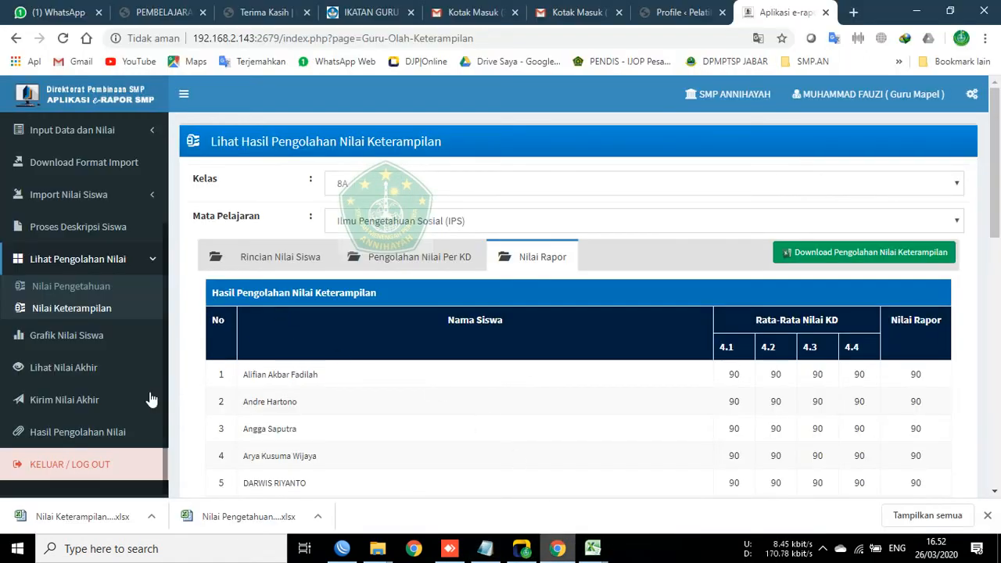
Step: Open Nilai Pengetahuan for Kelas 8A, IPS, and view Rincian Nilai Siswa scores for KD 3.1–3.4
click(69, 286)
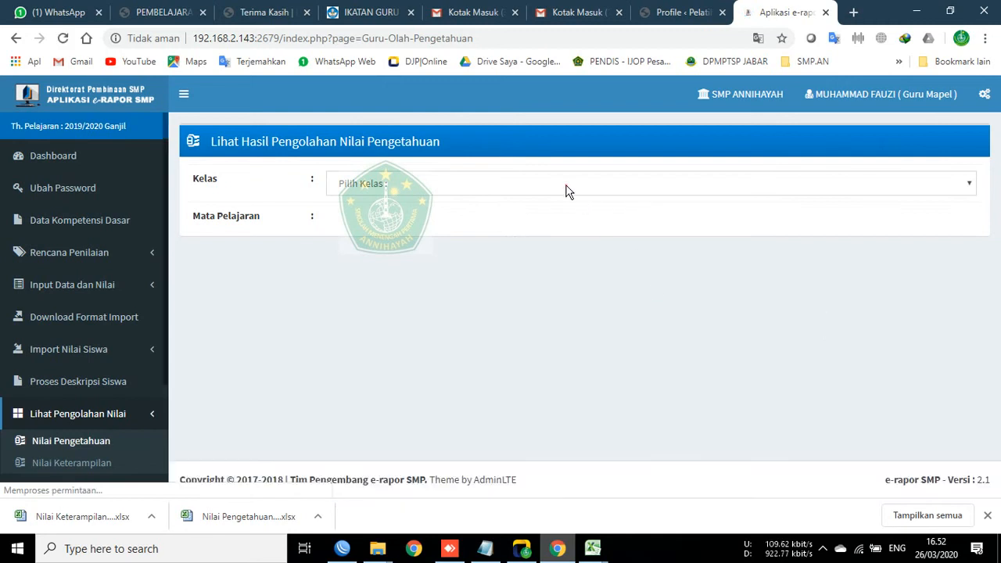
click(566, 185)
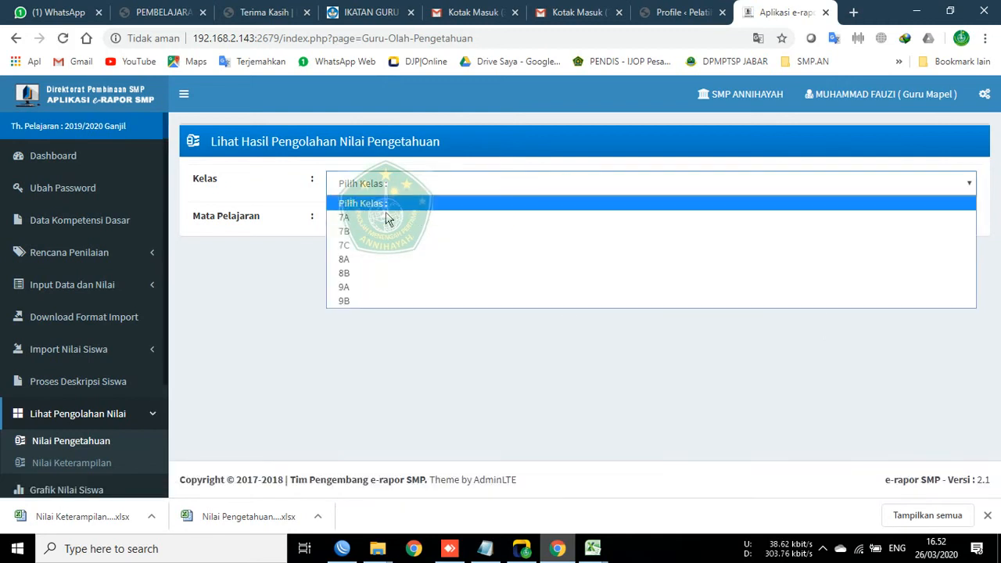
click(365, 261)
click(364, 223)
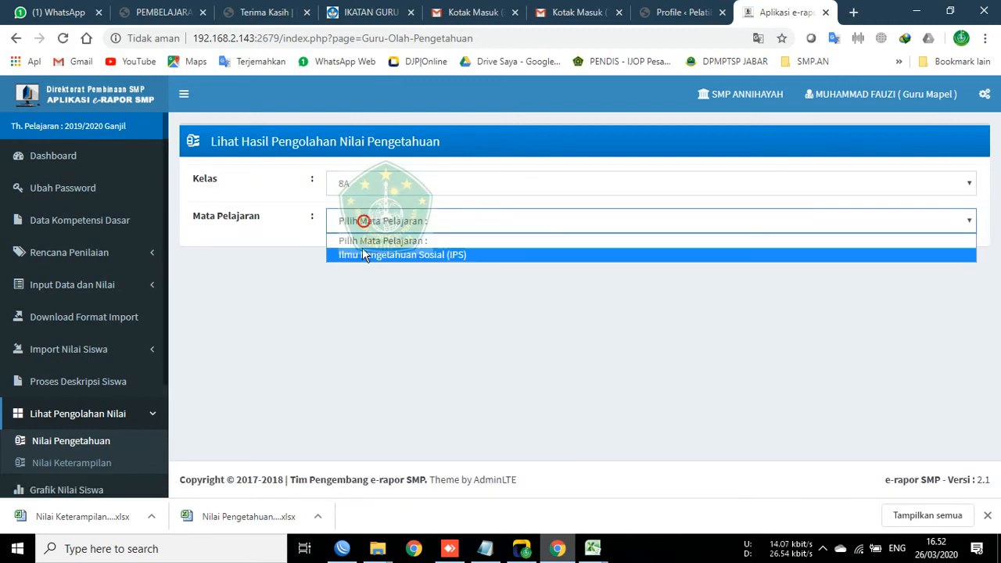
click(363, 252)
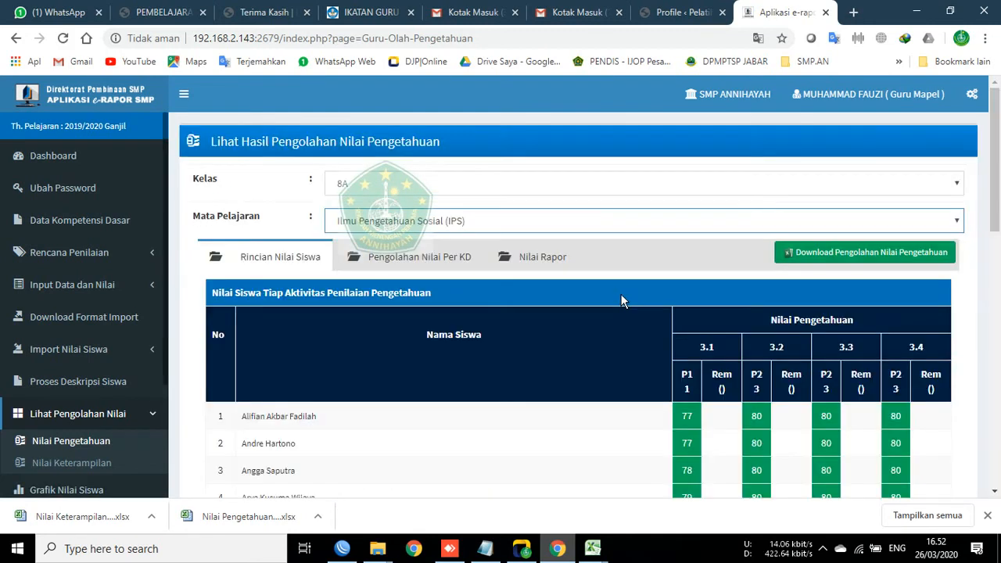
click(569, 264)
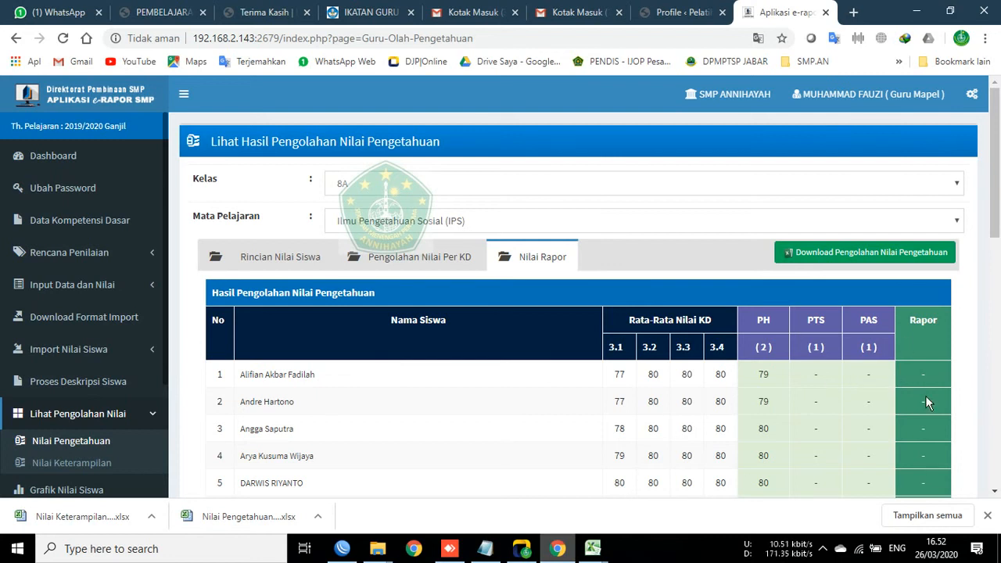
click(472, 266)
click(508, 263)
click(286, 257)
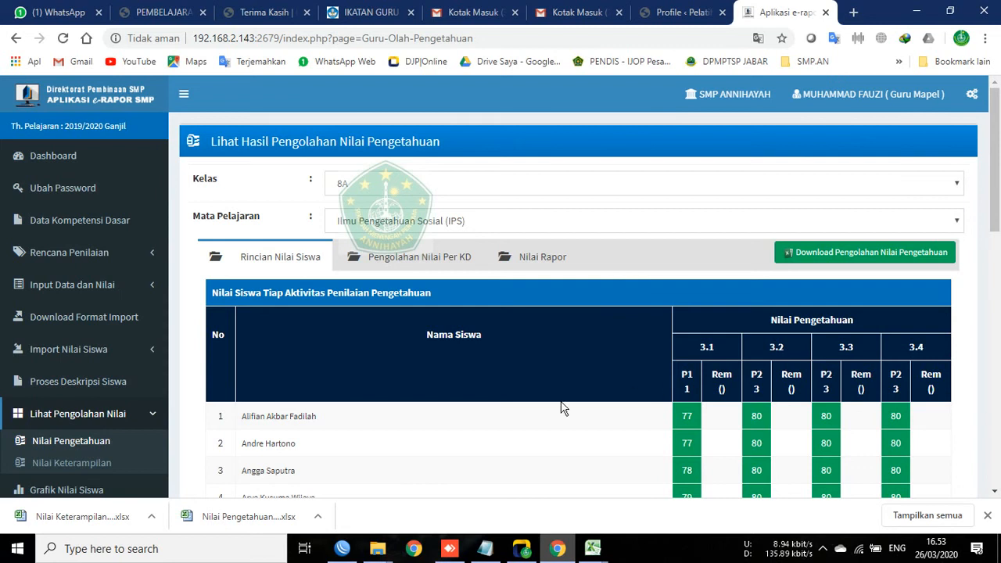
scroll(632, 397, down, 9)
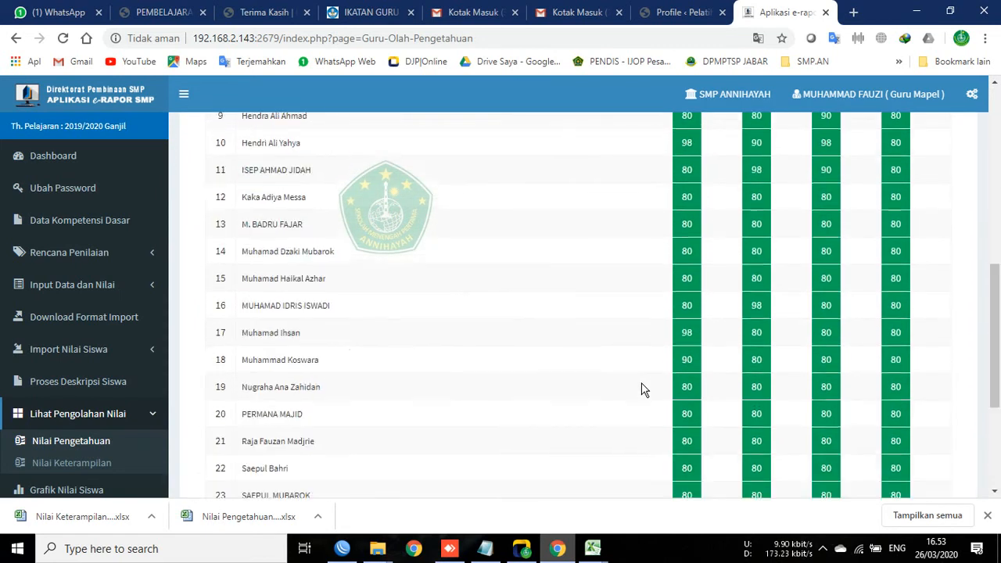
scroll(641, 389, up, 9)
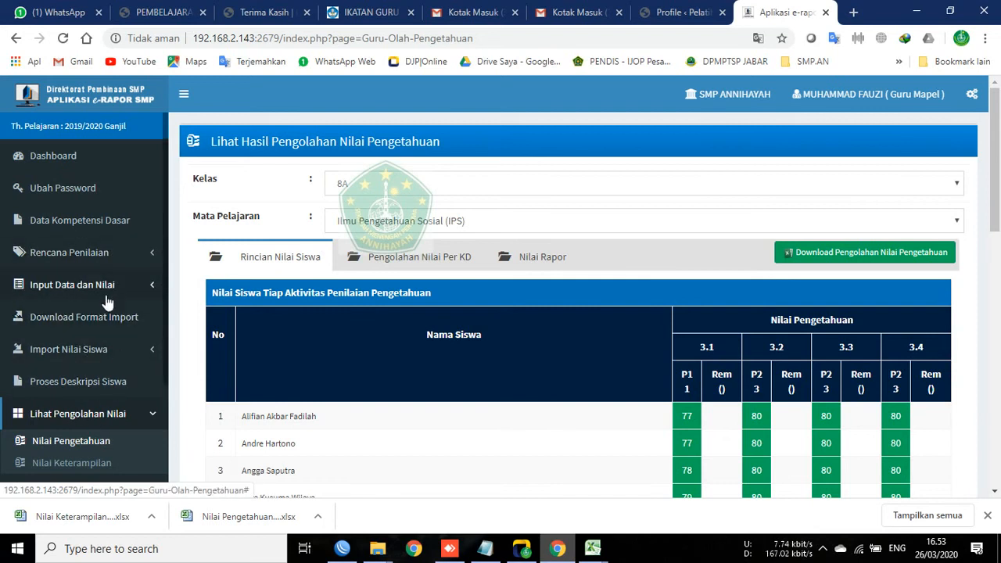
Step: Open Import Nil Sikap Spiritual and browse to NILAI E-RAPOR SUDAH SETOR > 8 A > A_6. IPS
click(75, 349)
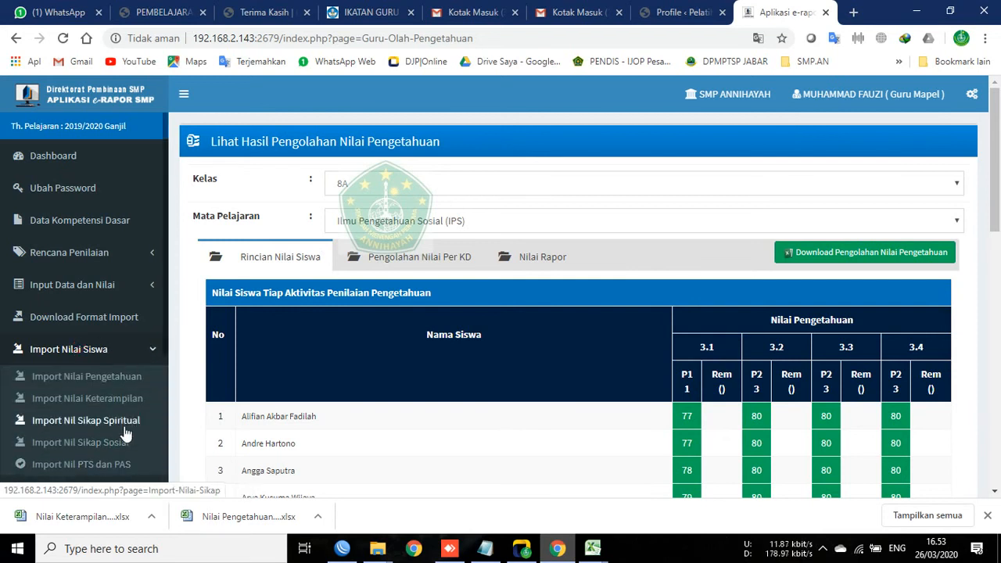
click(106, 421)
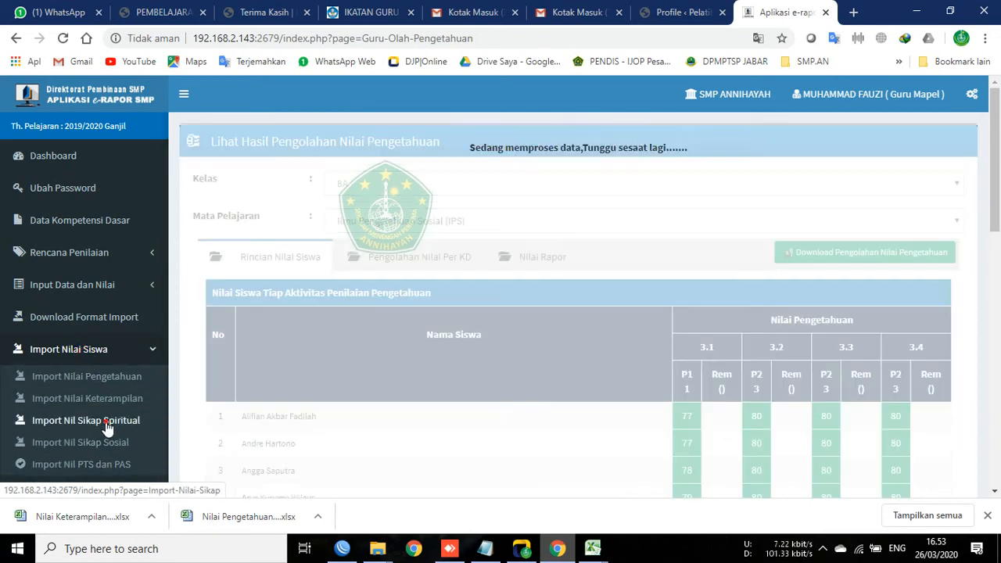
click(431, 291)
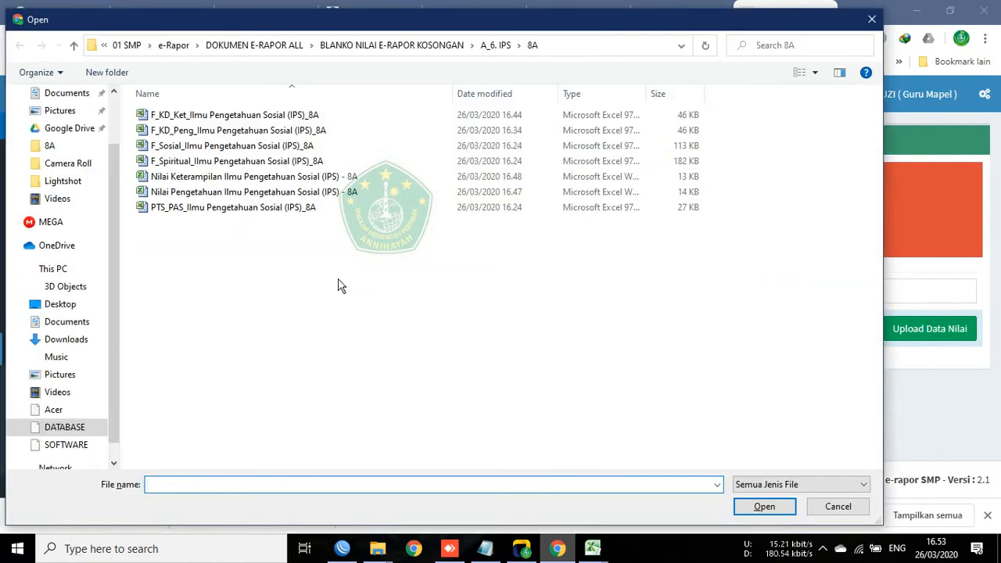
click(338, 286)
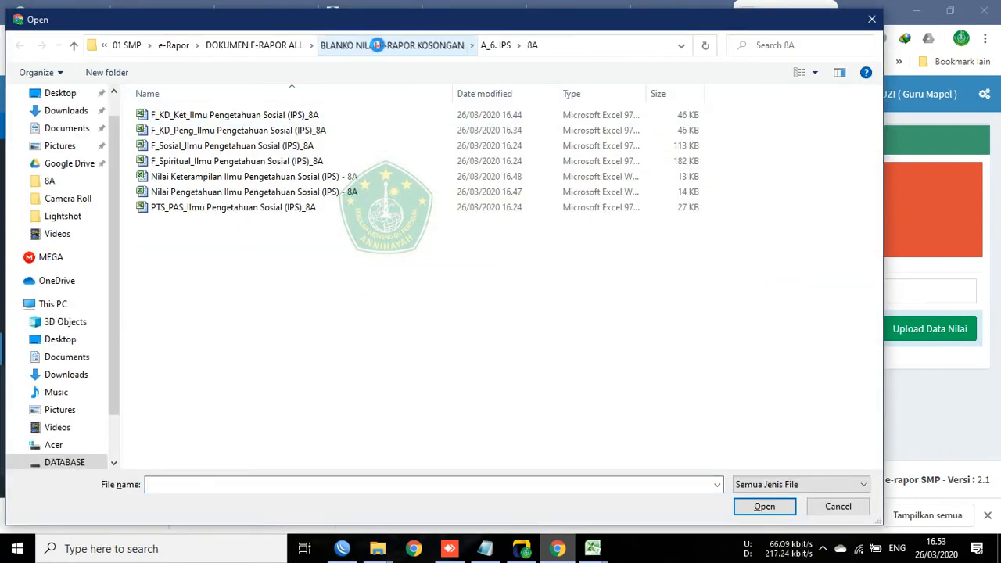
click(383, 44)
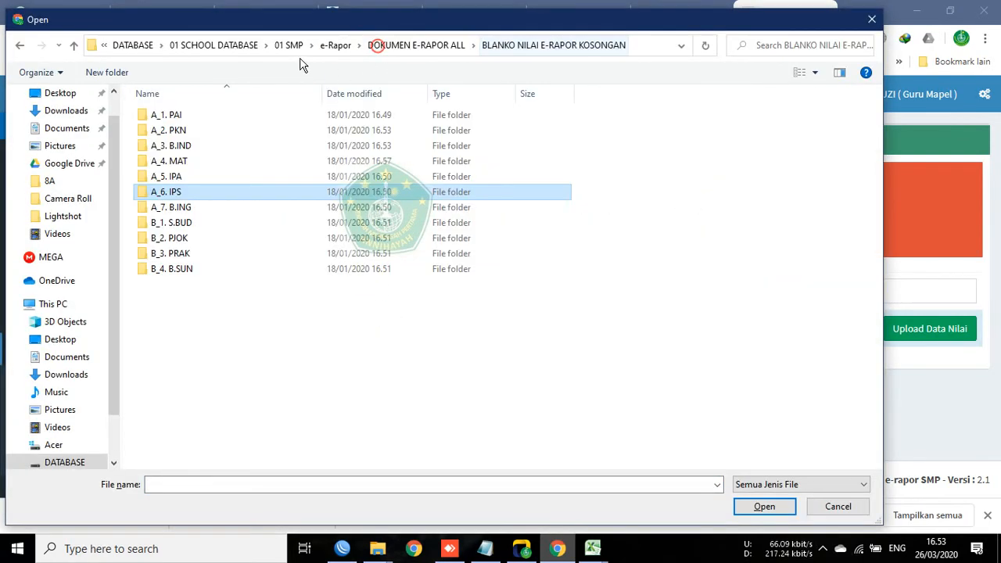
click(417, 44)
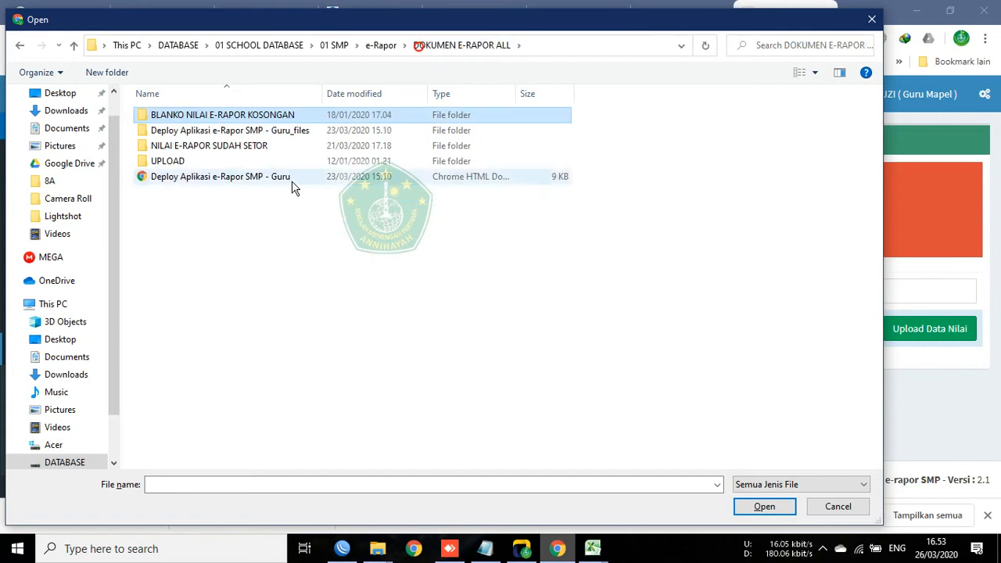
double_click(188, 148)
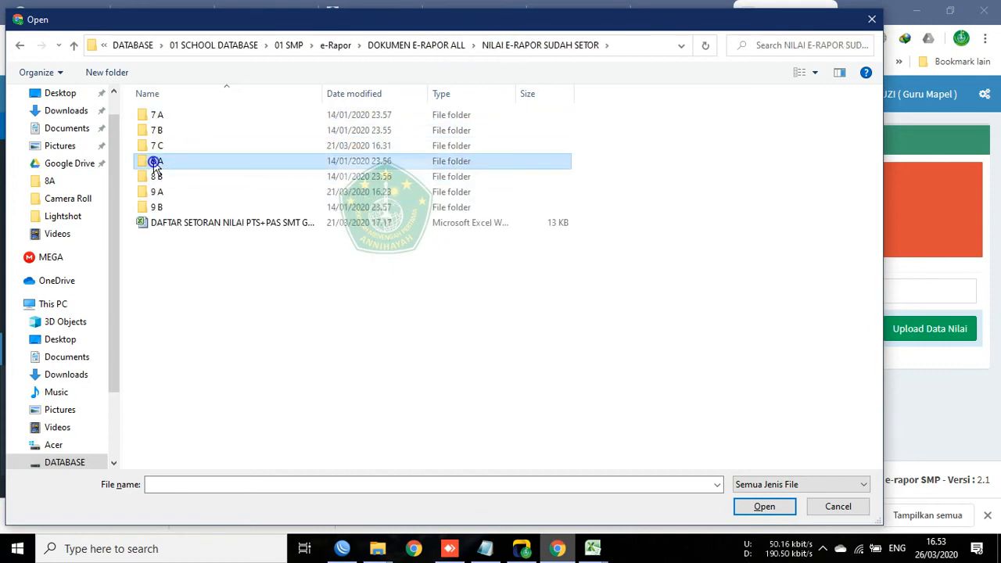
double_click(156, 161)
double_click(180, 194)
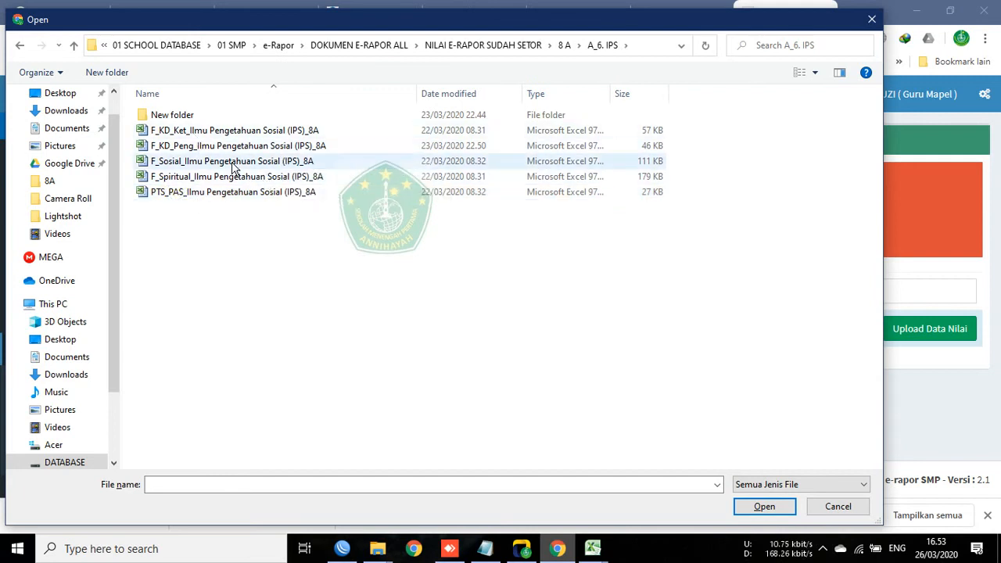
Step: Choose F_Spiritual_Ilmu Pengetahuan Sosial (IPS)_8A.xls and upload it with Upload Data Nilai
drag(449, 18, 457, 57)
click(237, 217)
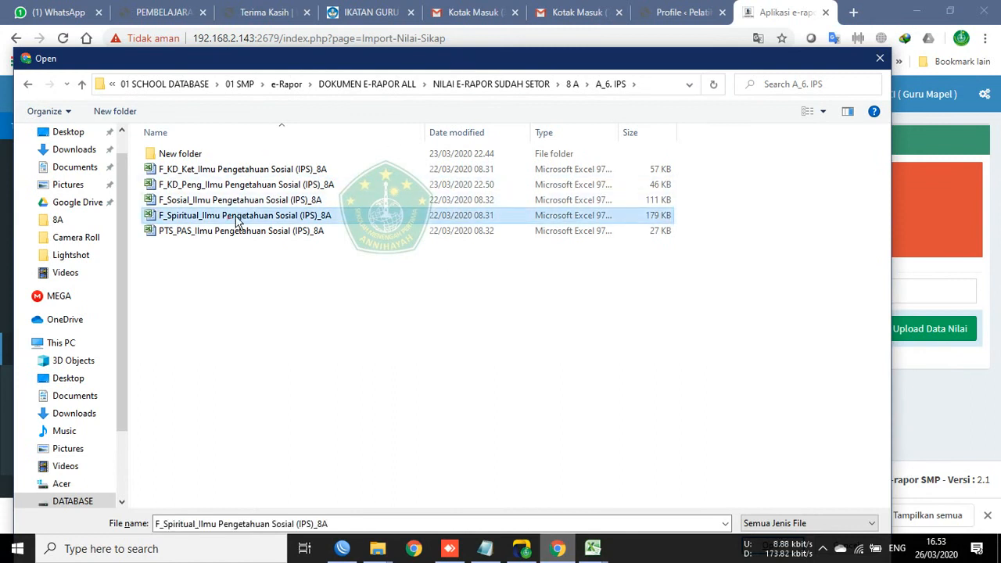
drag(646, 58, 646, 19)
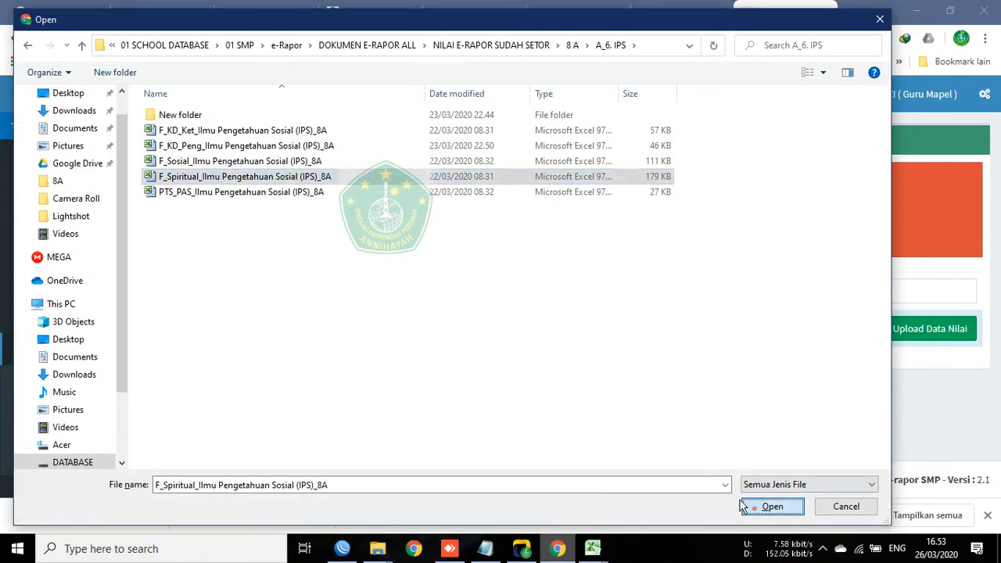
click(772, 506)
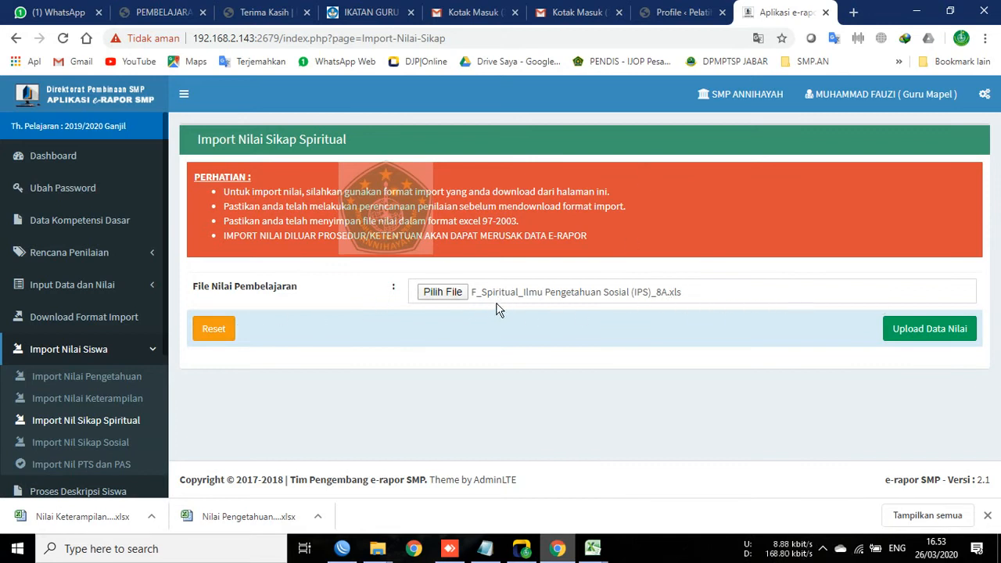
click(956, 329)
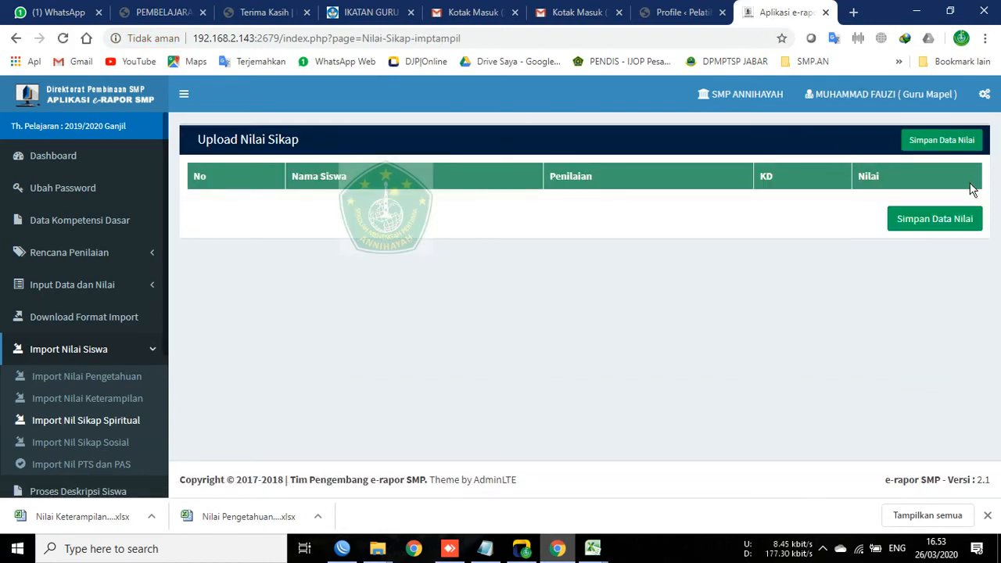
click(383, 550)
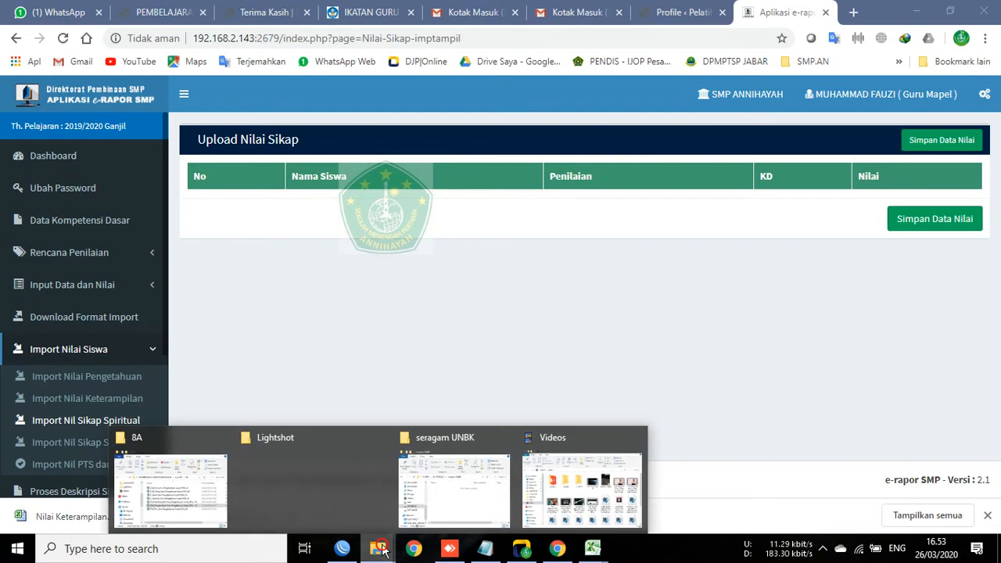
Step: Dismiss Chrome's download bar and bring the 8A folder up to DOKUMEN E-RAPOR ALL
click(176, 485)
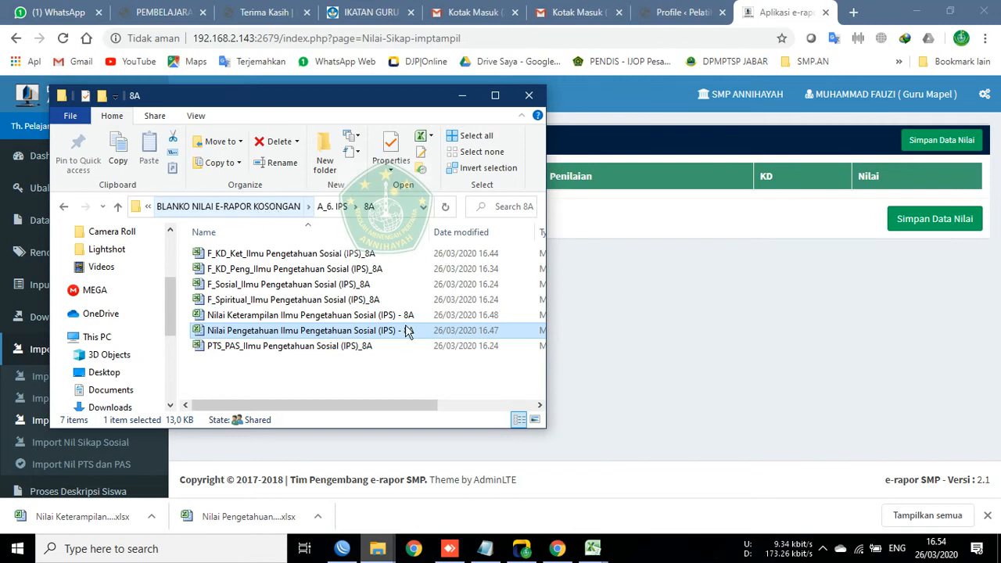
click(988, 515)
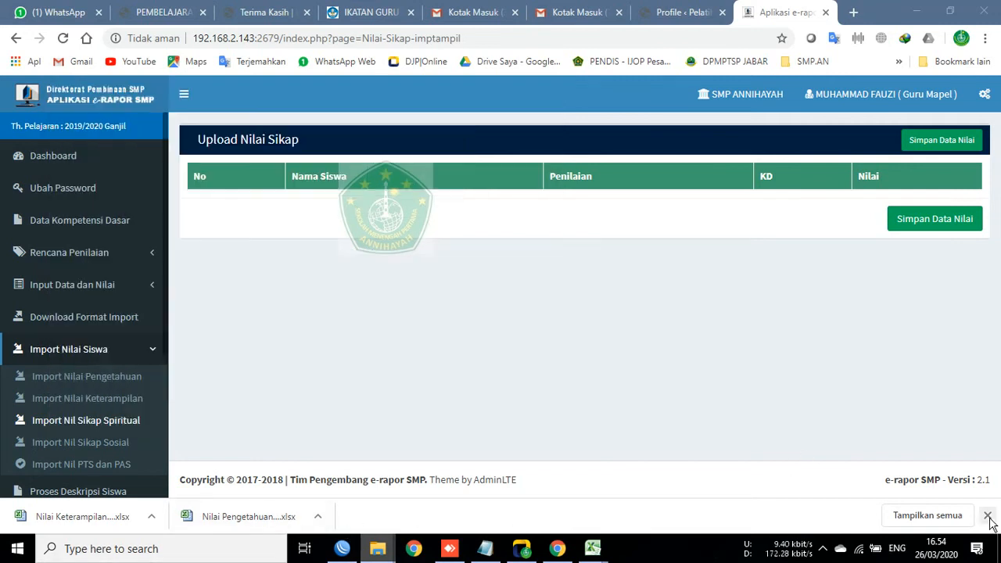
mouse_move(378, 549)
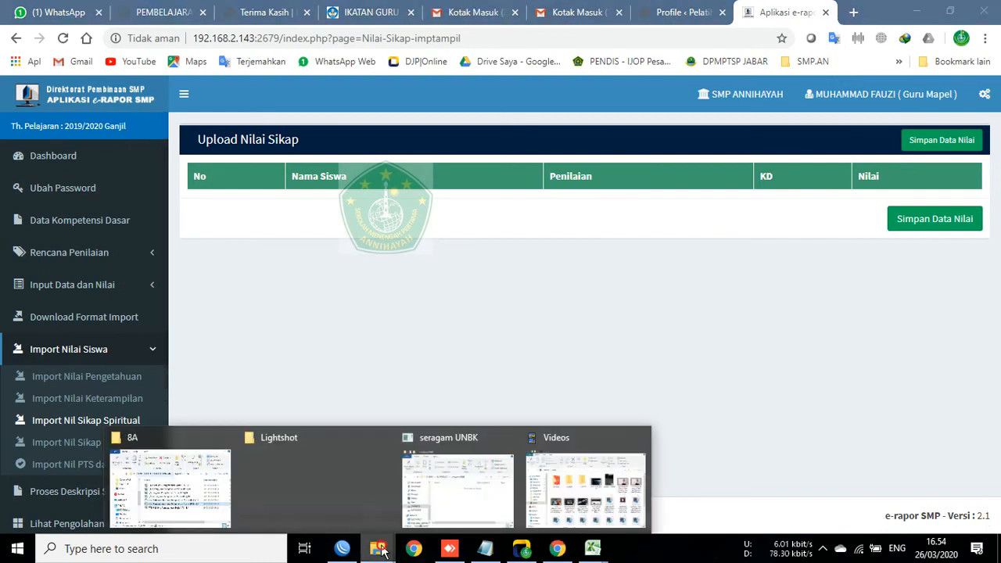
click(147, 491)
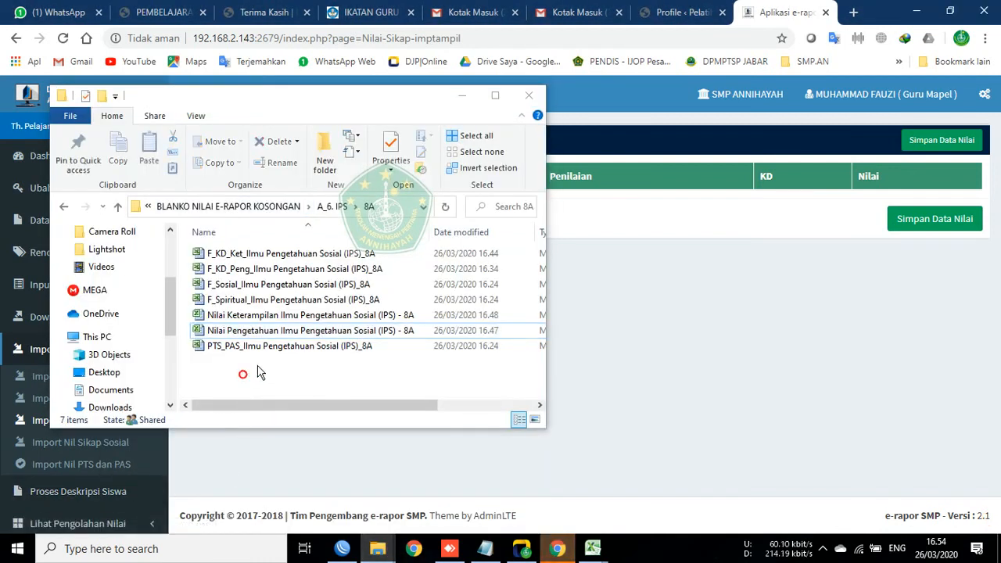
click(219, 206)
click(197, 208)
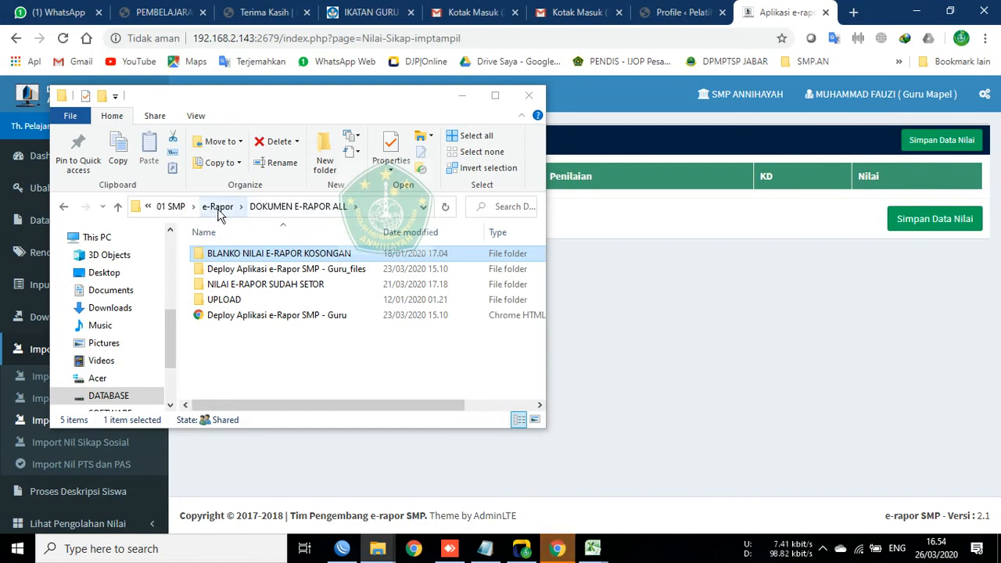
Step: Open the F_Spiritual workbook in NILAI E-RAPOR SUDAH SETOR > 8 A > A_6. IPS > New folder
double_click(259, 287)
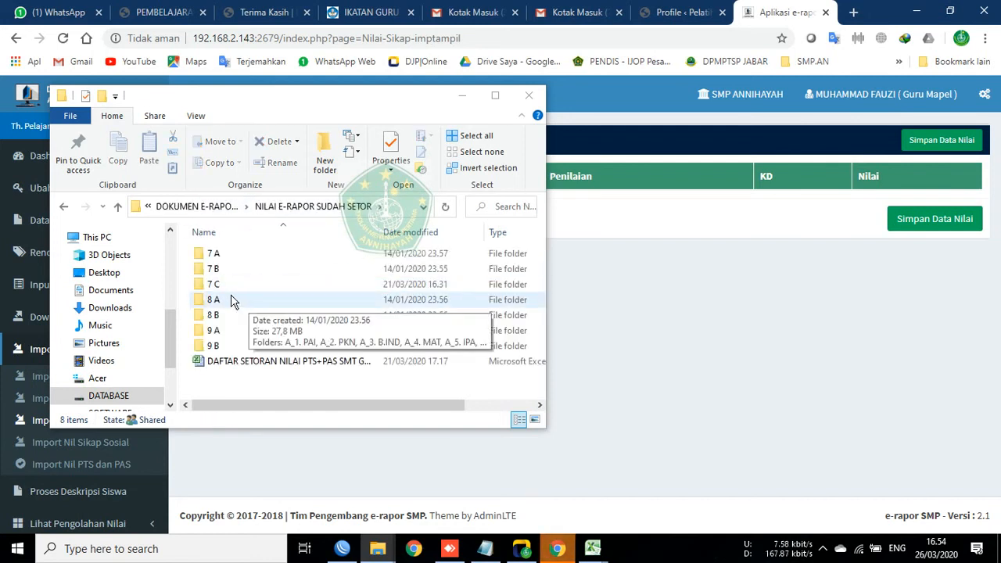
double_click(219, 299)
scroll(287, 291, down, 1)
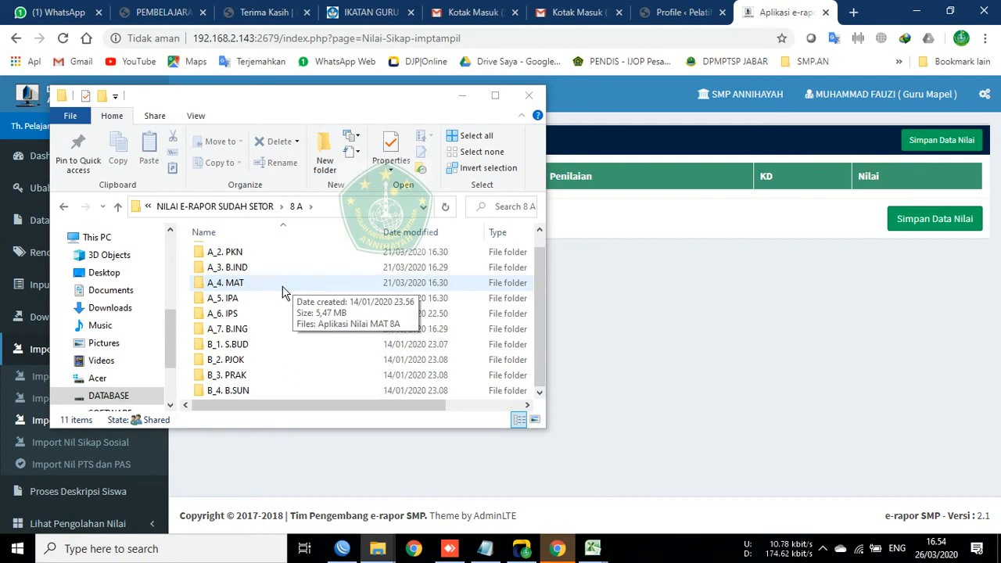
double_click(219, 313)
click(242, 258)
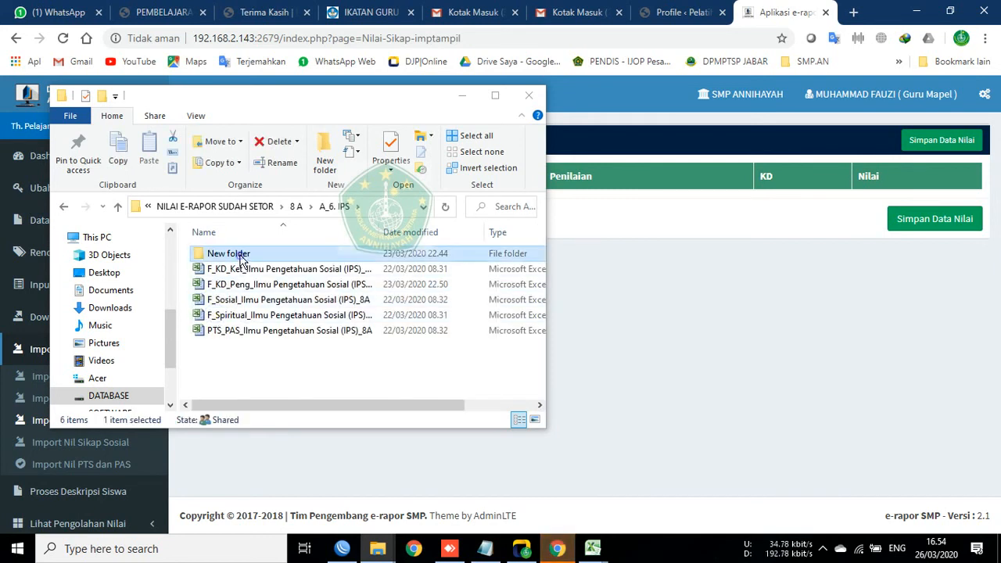
double_click(242, 258)
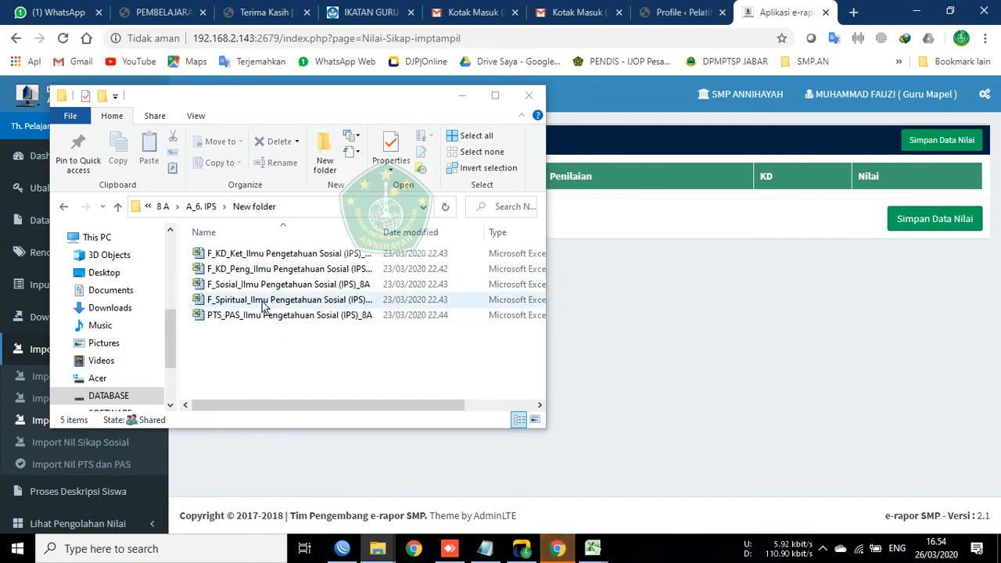
double_click(246, 298)
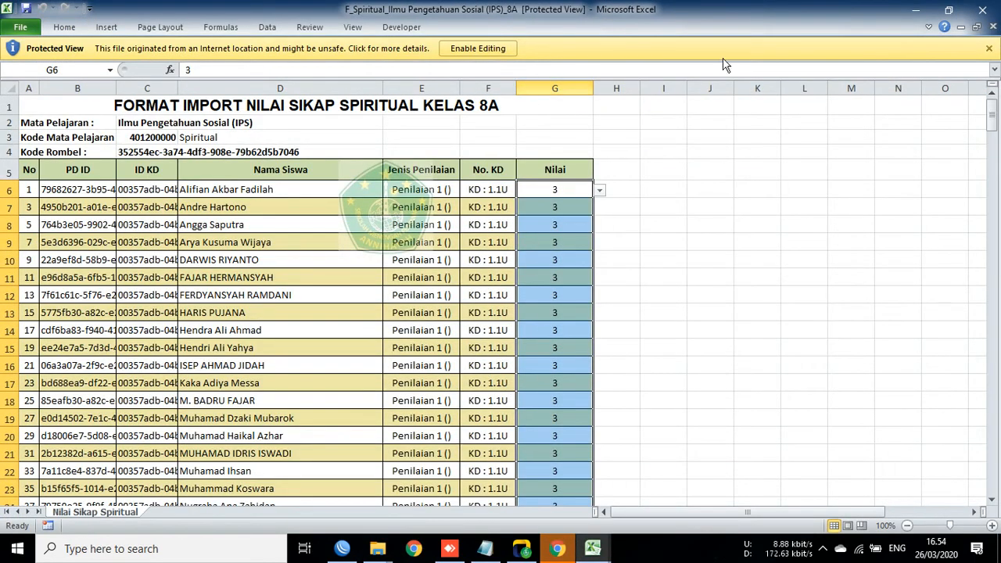
Step: Close the F_Spiritual and F_KD_Ket workbooks, then switch back to e-Rapor in Chrome
click(982, 10)
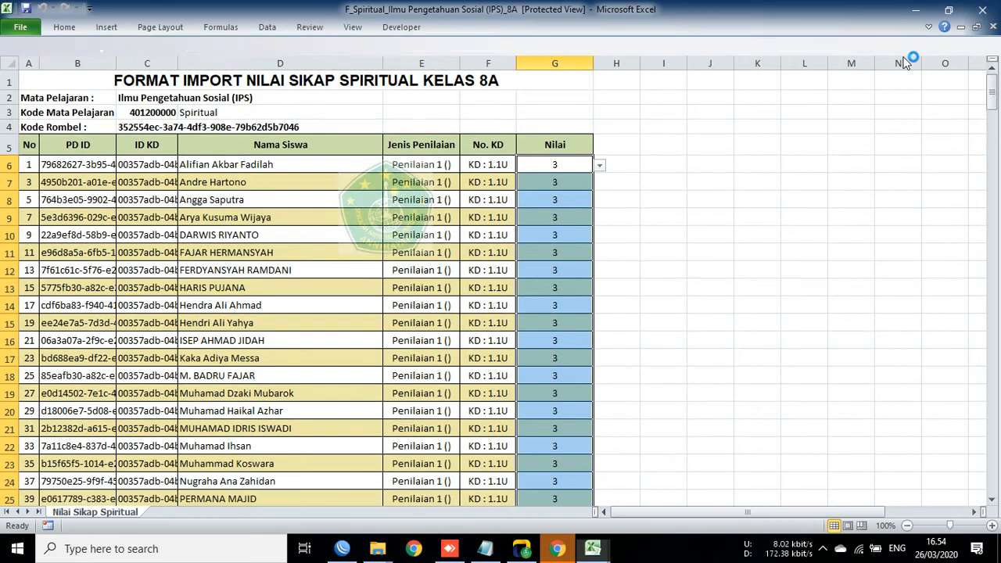
mouse_move(596, 553)
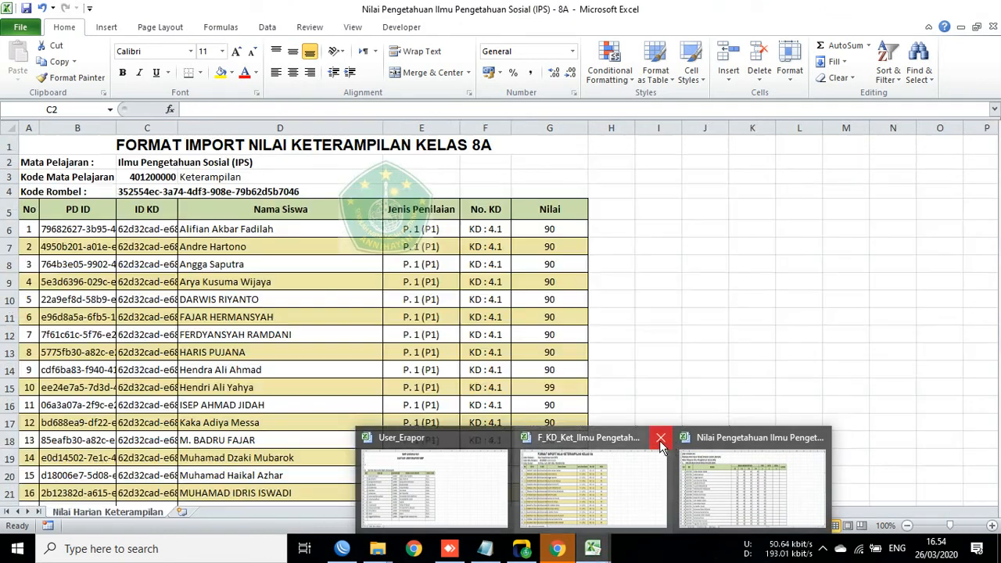
click(660, 438)
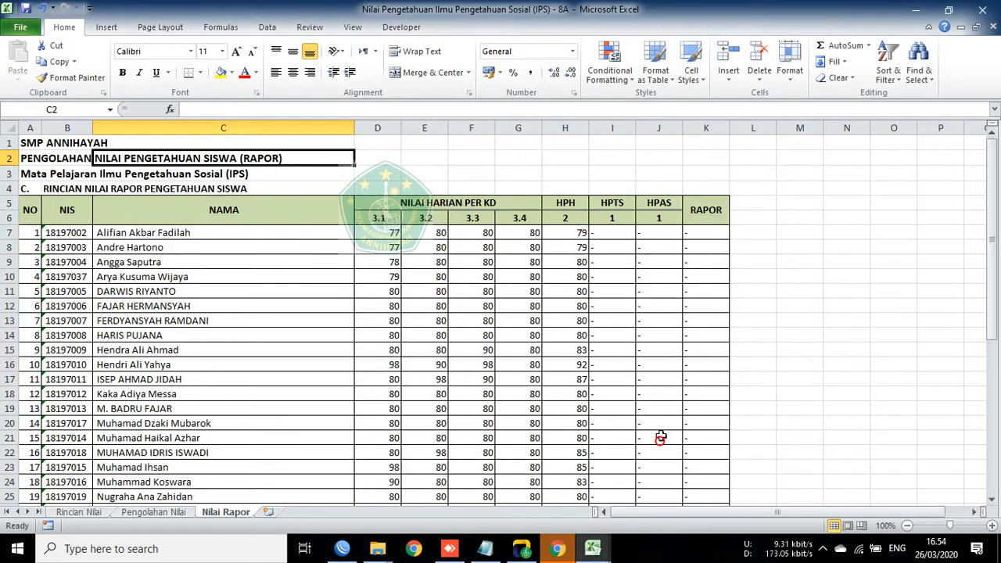
click(762, 244)
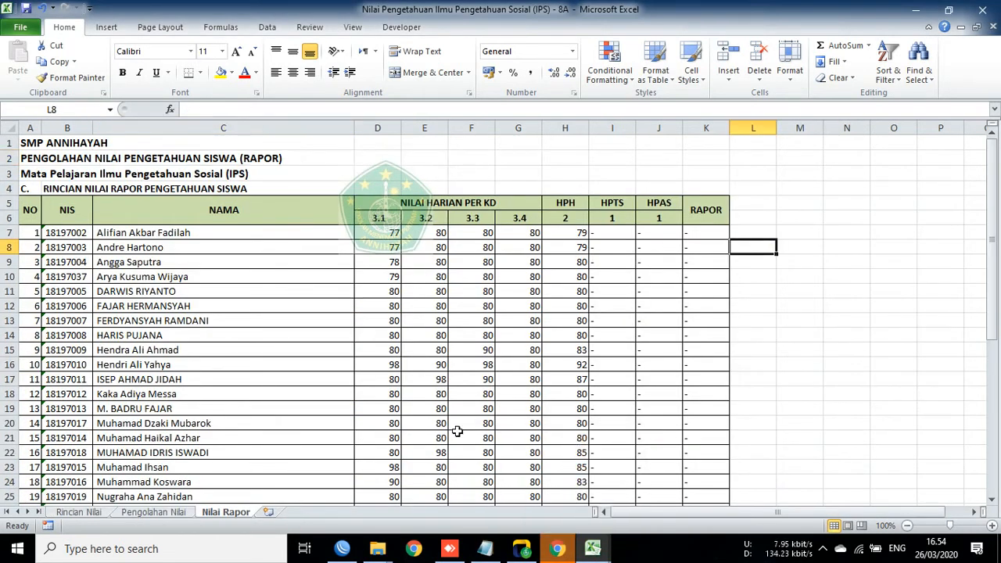
click(64, 175)
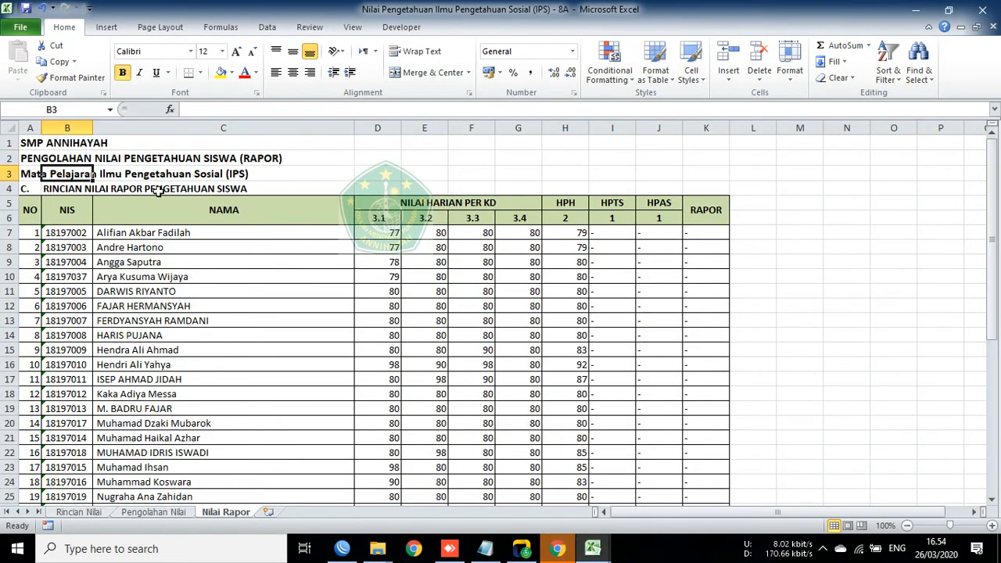
click(63, 189)
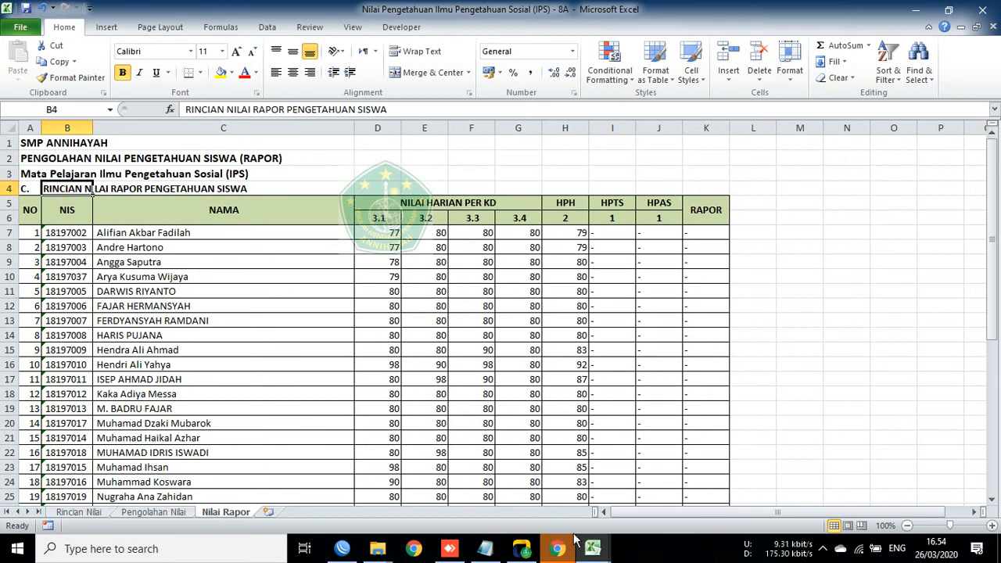
click(592, 550)
click(660, 486)
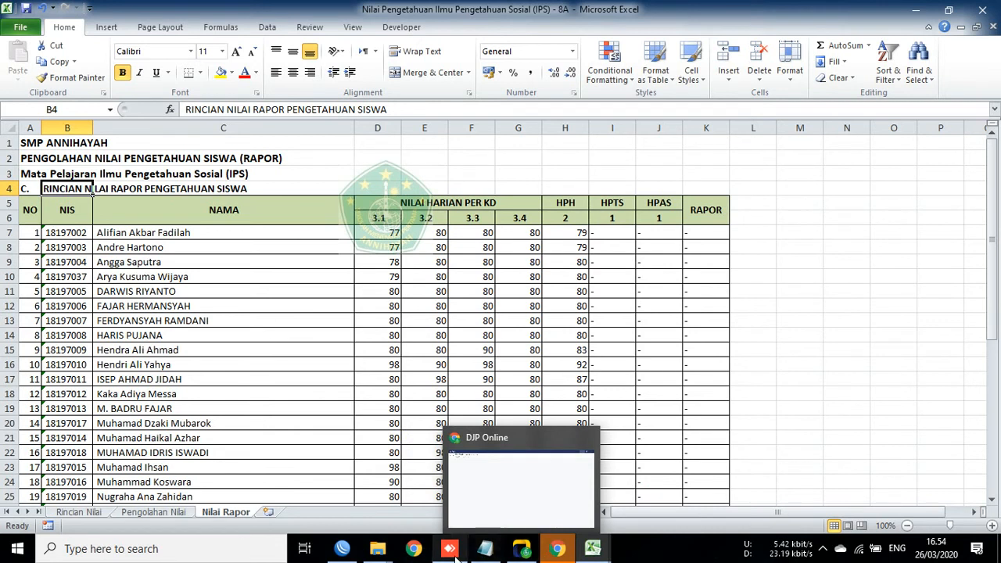
click(557, 549)
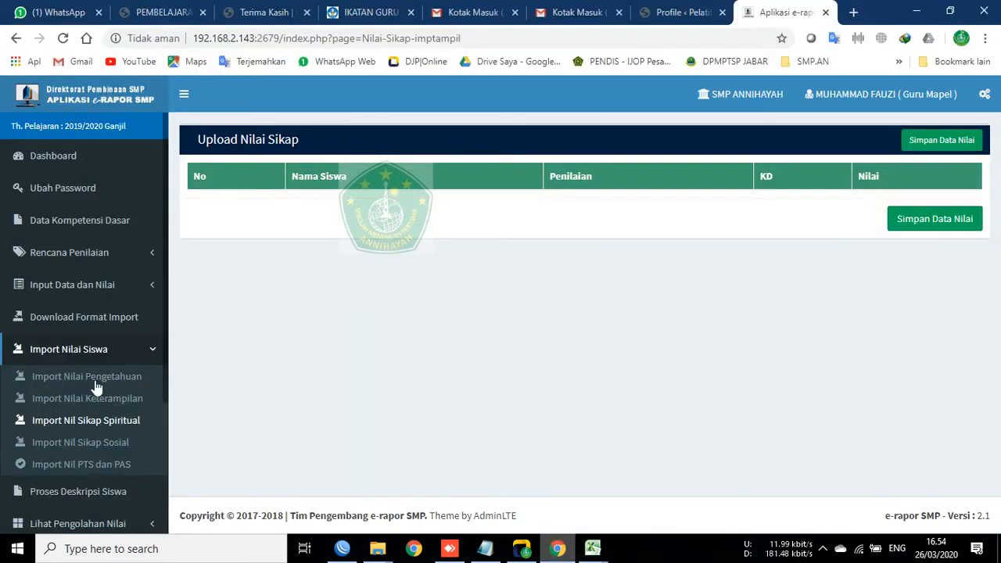
Step: Upload the New folder F_Spiritual file via Import Nil Sikap Spiritual and acknowledge 270 updated records
click(80, 349)
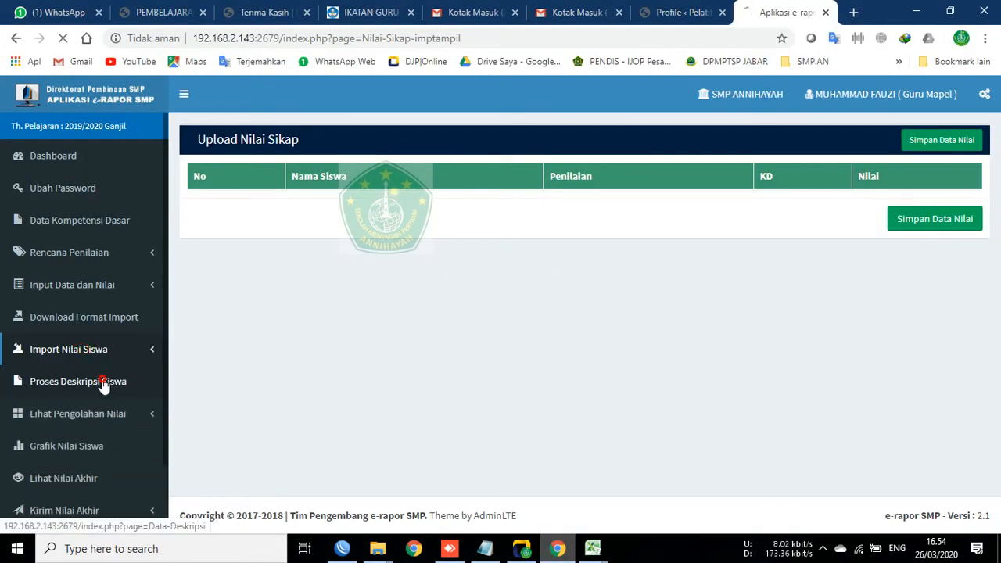
click(78, 349)
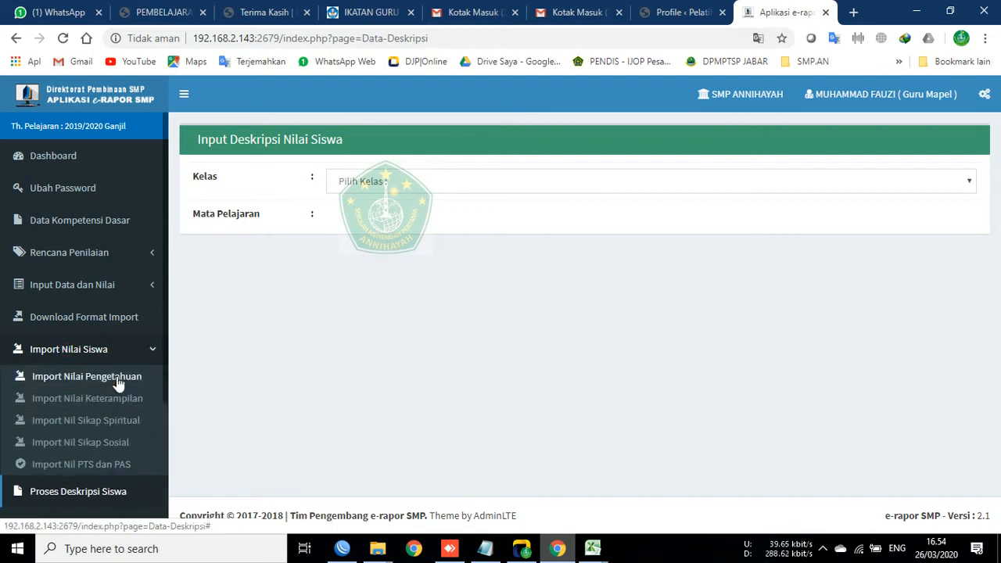
click(117, 423)
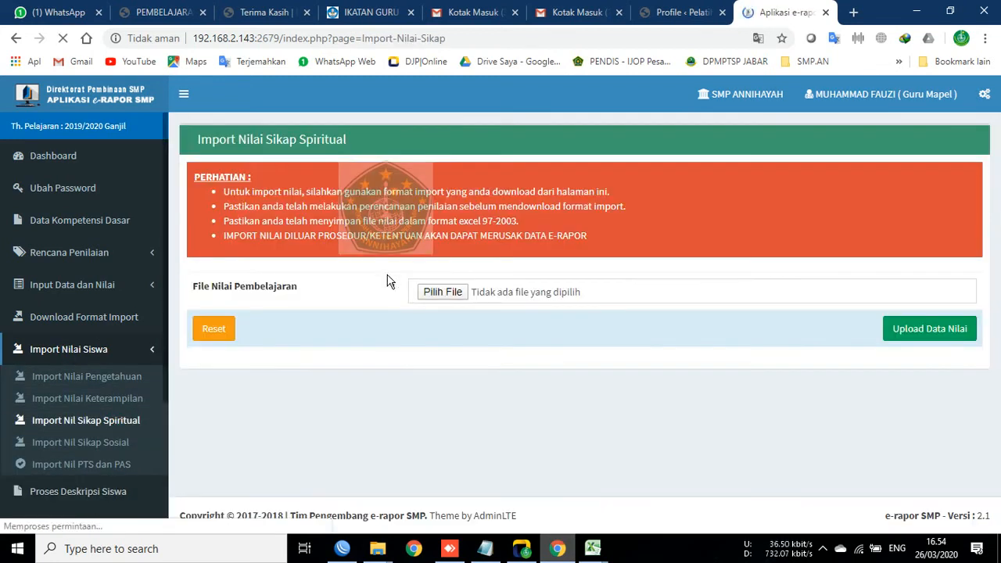
click(447, 290)
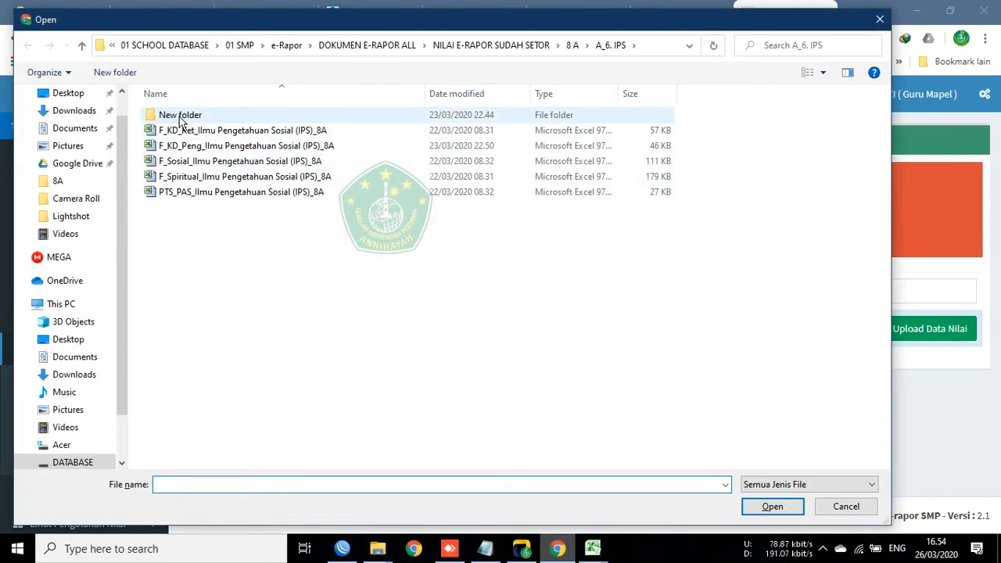
double_click(179, 117)
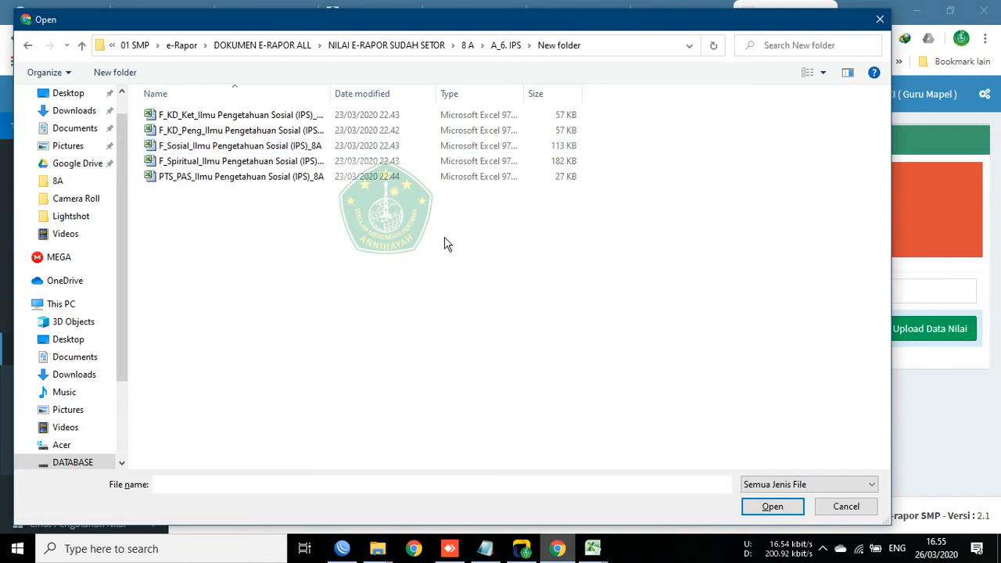
click(203, 161)
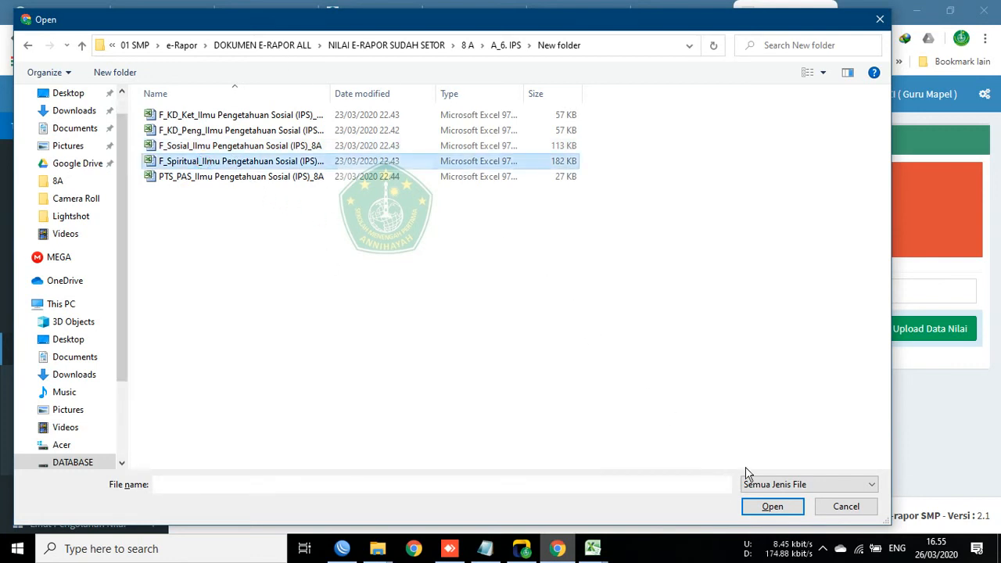
click(772, 507)
click(930, 329)
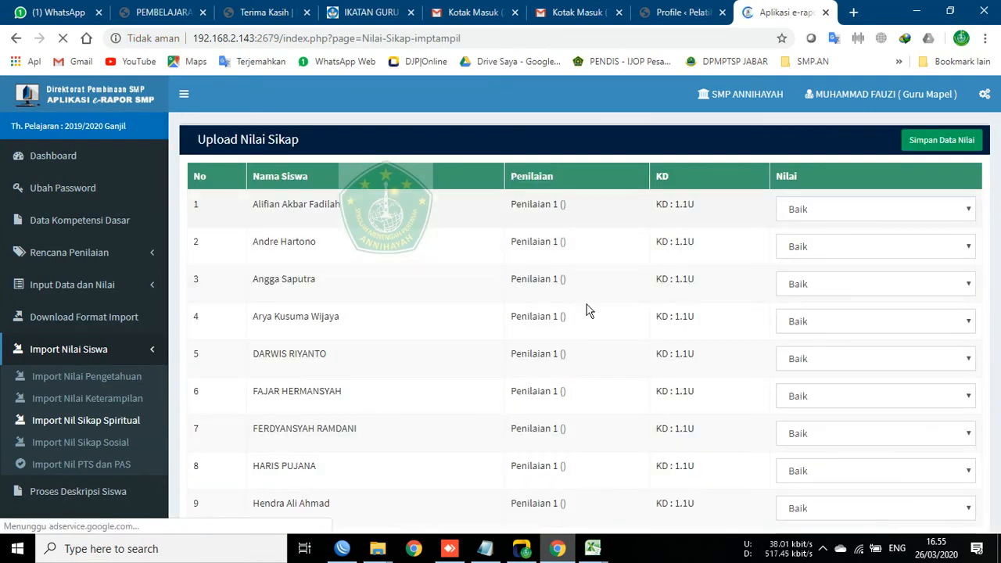
scroll(421, 348, down, 1)
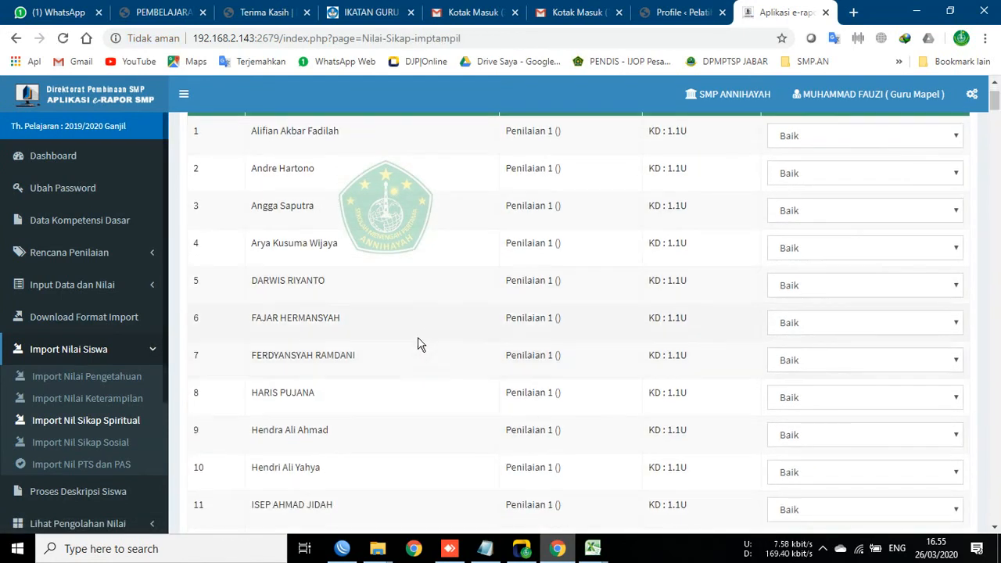
scroll(418, 340, up, 1)
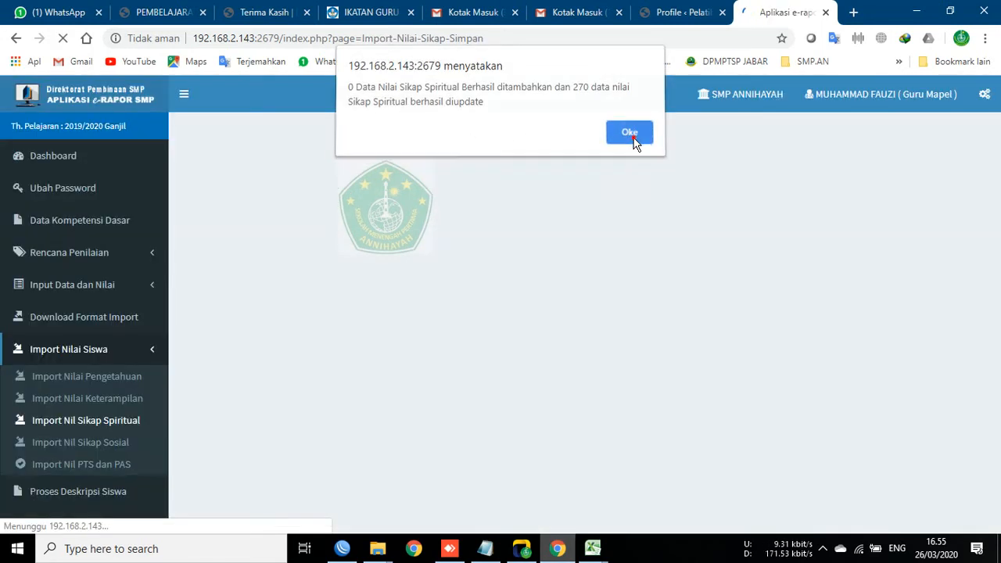
click(635, 139)
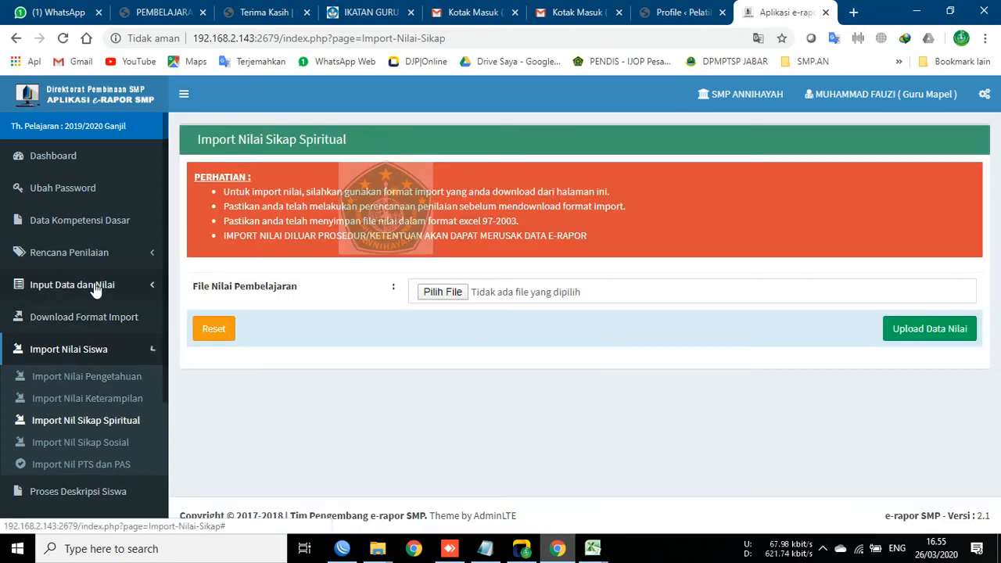
Step: Open Input Nilai Sikap Spiritual for class 8A, subject Ilmu Pengetahuan Sosial (IPS)
click(95, 287)
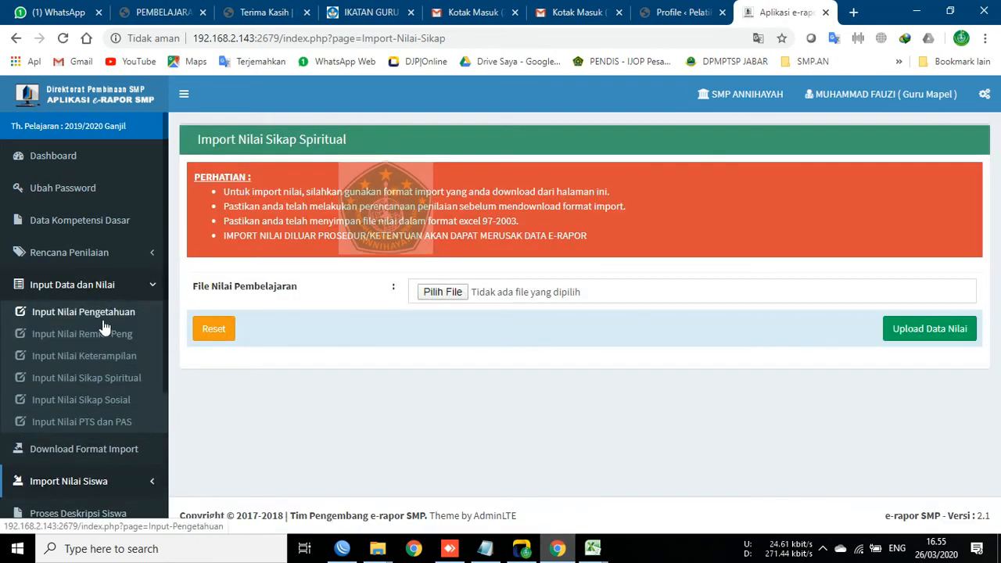
click(107, 384)
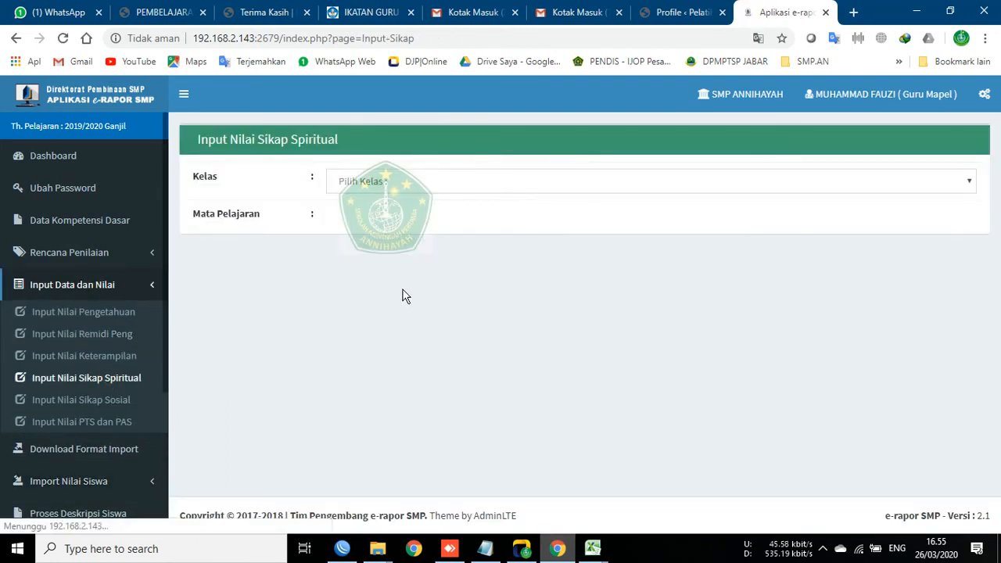
click(383, 186)
click(366, 257)
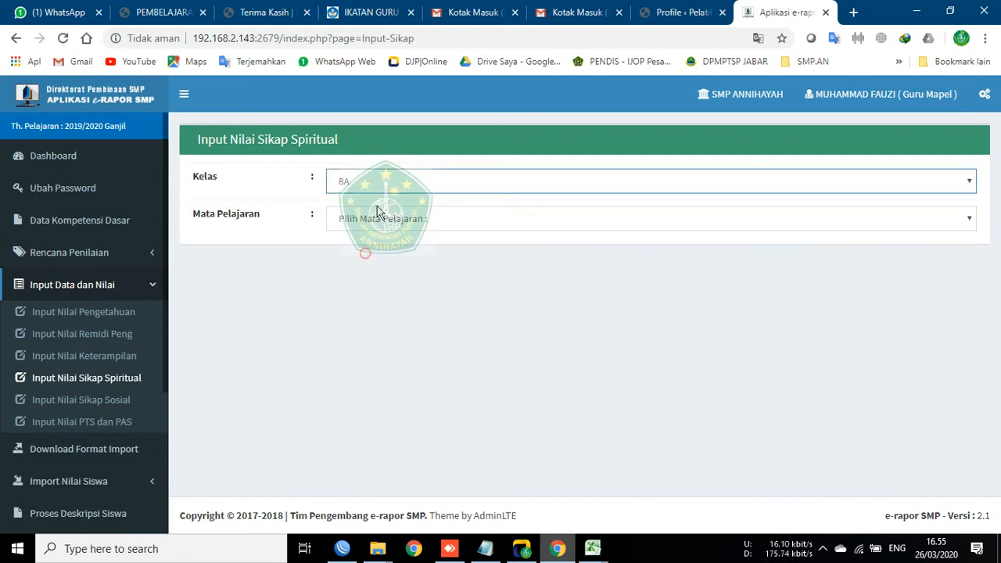
click(374, 222)
click(375, 252)
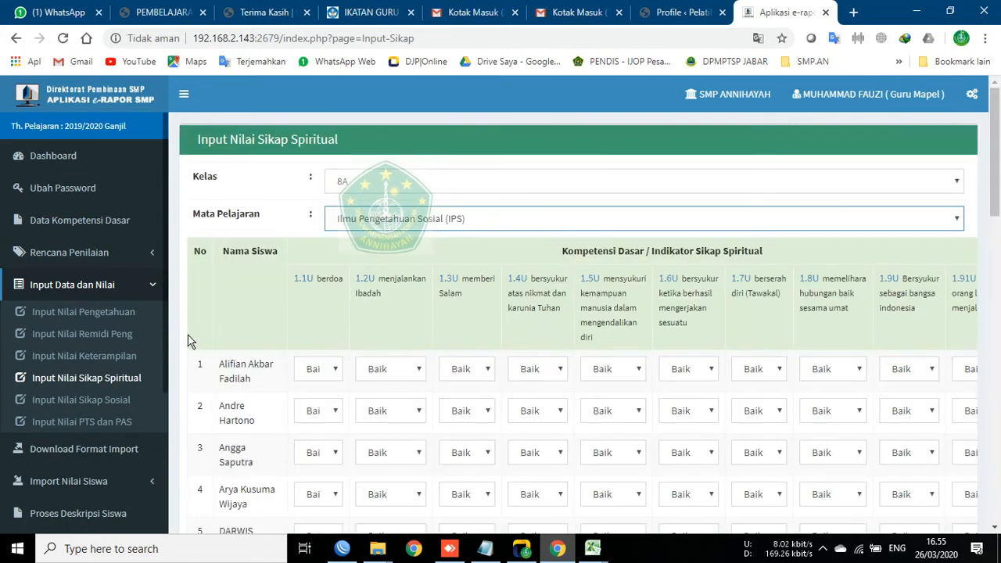
Step: Save the 8A IPS spiritual attitude grades and acknowledge the 'Input Nilai Sikap Berhasil' alert
scroll(188, 341, down, 12)
drag(505, 460, 776, 461)
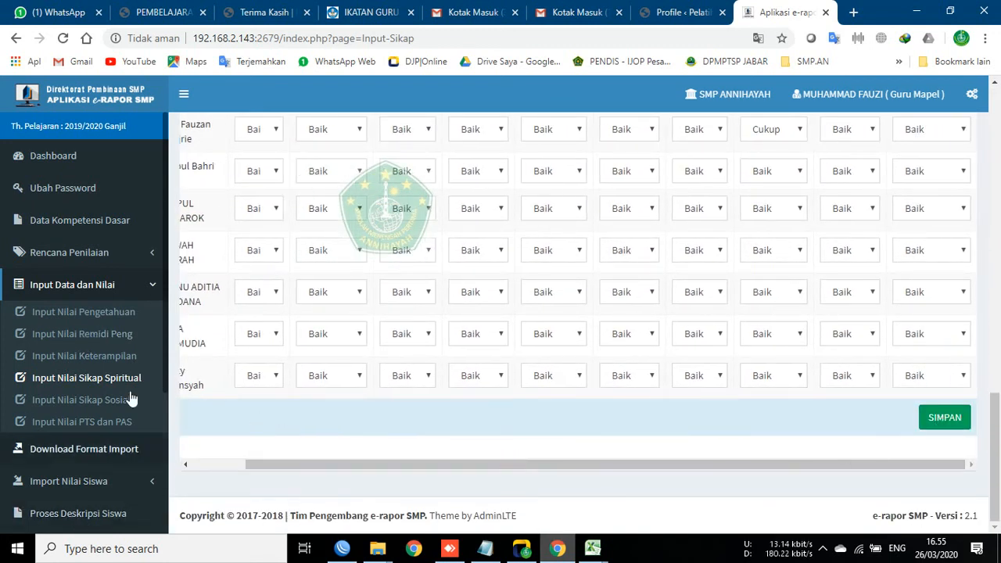
click(944, 418)
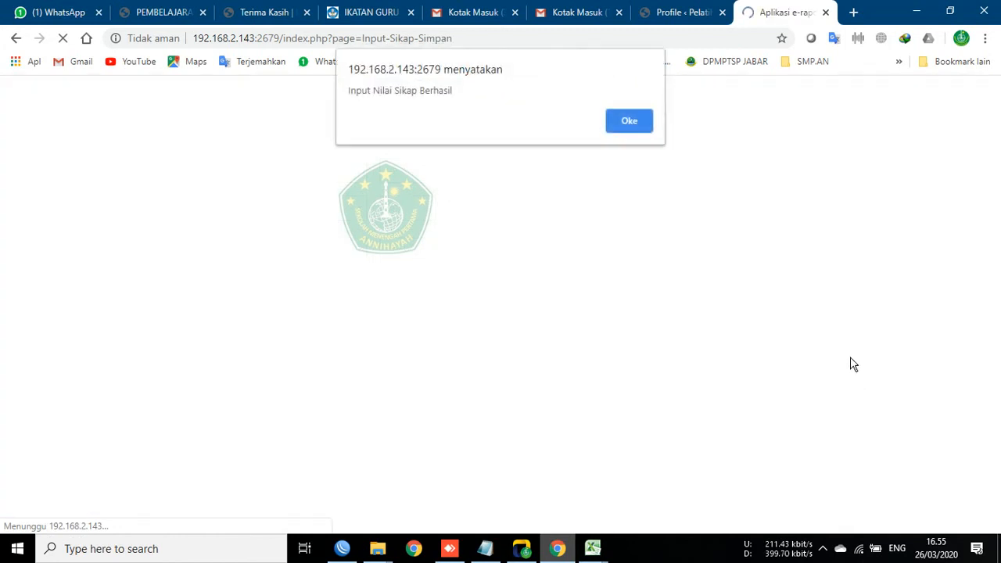
click(628, 122)
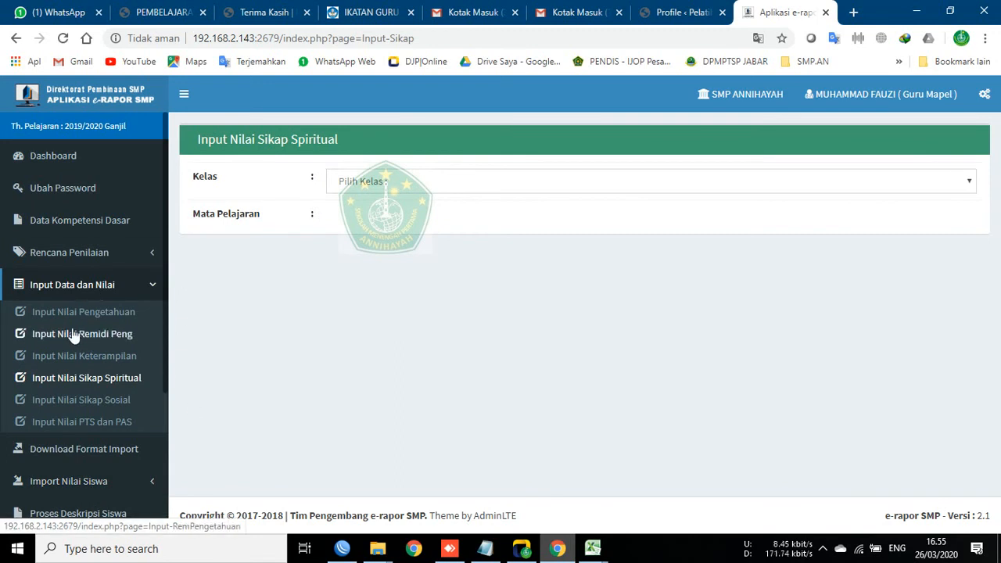
Step: Open Lihat Nilai Akhir for class 8A IPS and review the Nilai Rapor table
click(67, 288)
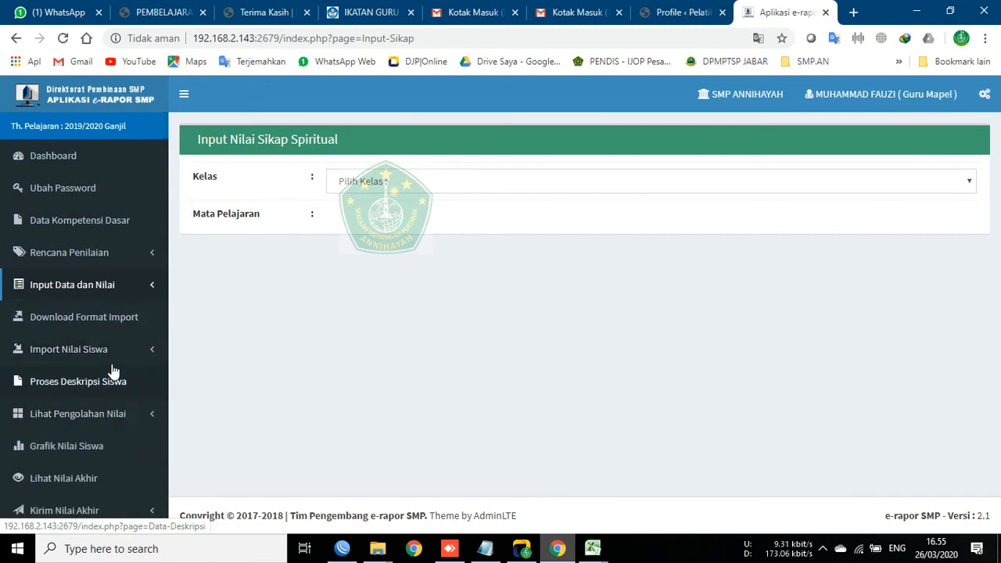
click(92, 414)
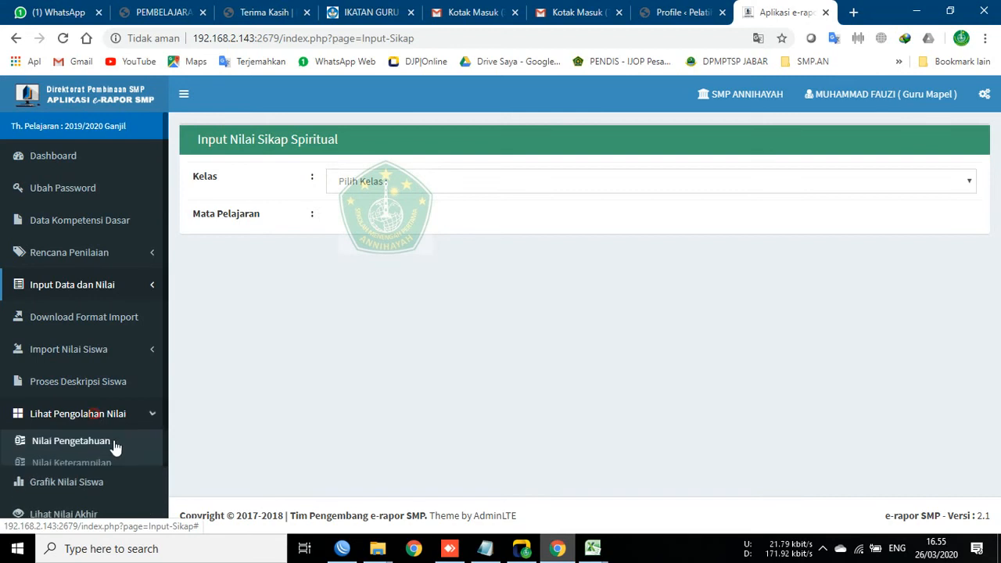
click(84, 417)
scroll(109, 462, down, 1)
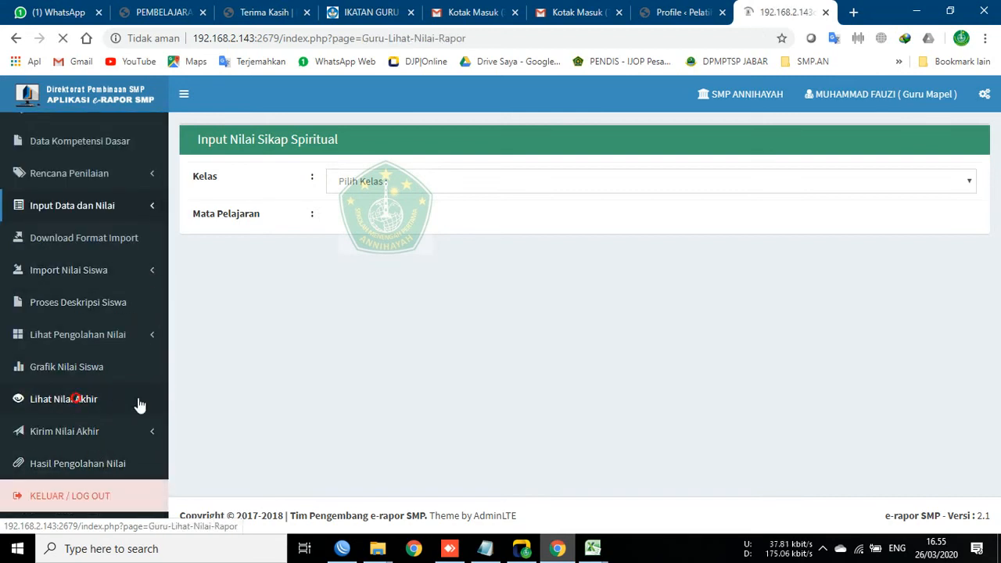
click(376, 182)
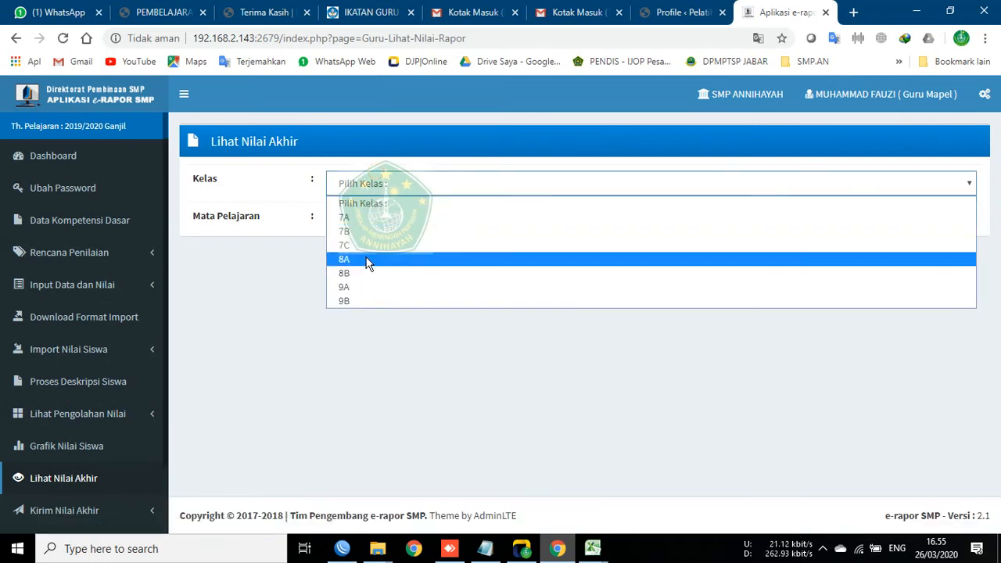
click(368, 266)
click(361, 222)
click(371, 255)
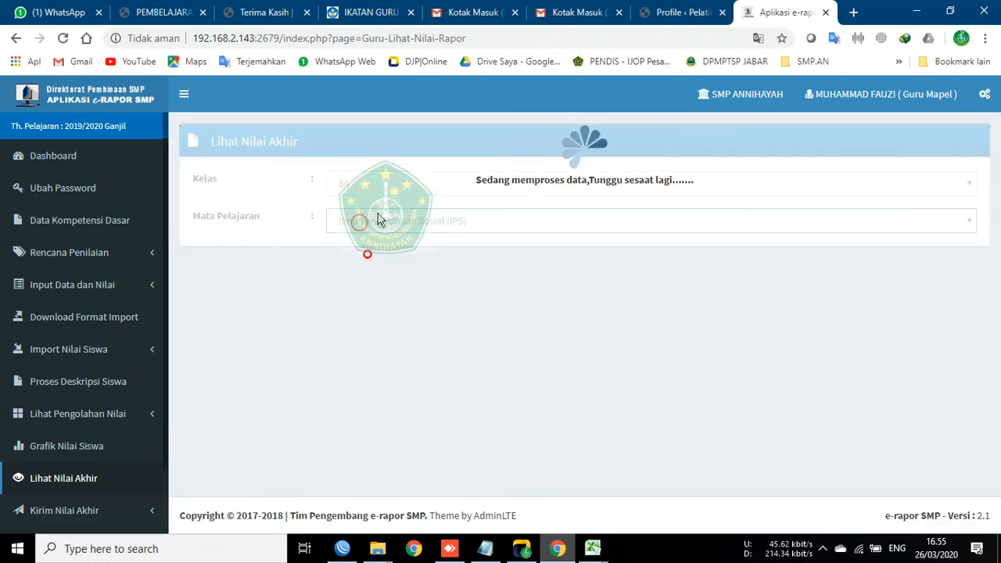
scroll(810, 313, down, 3)
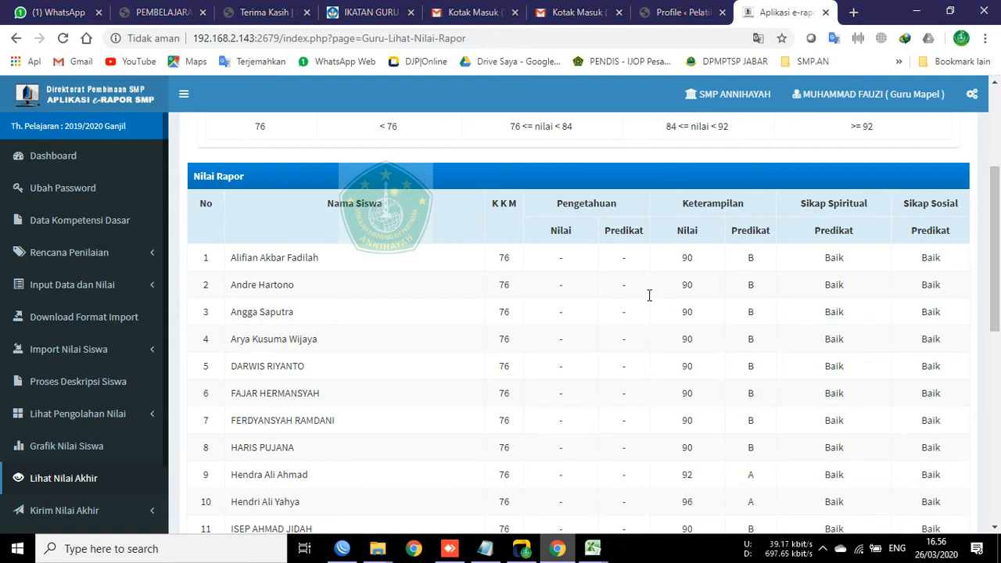
scroll(578, 313, up, 3)
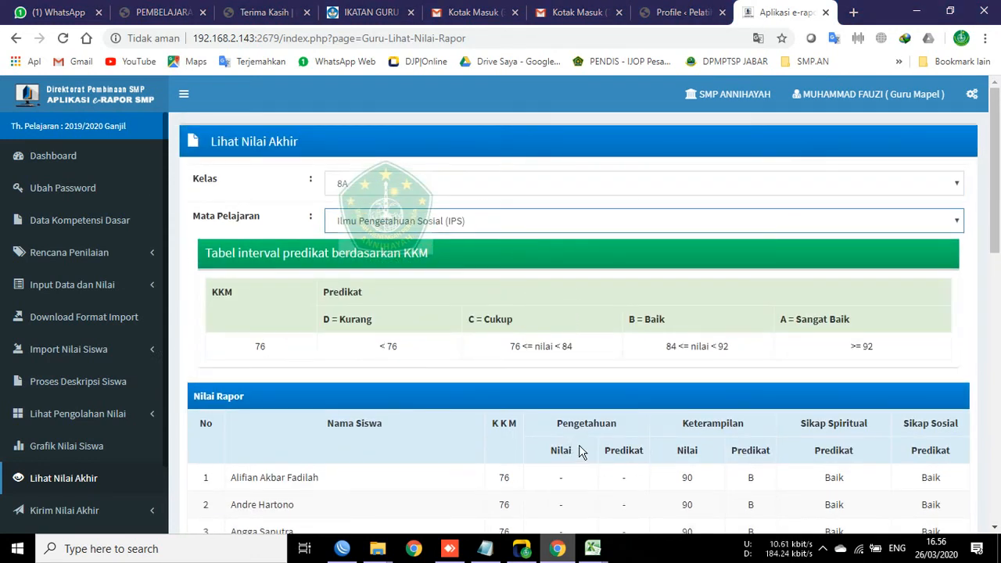
scroll(579, 453, down, 2)
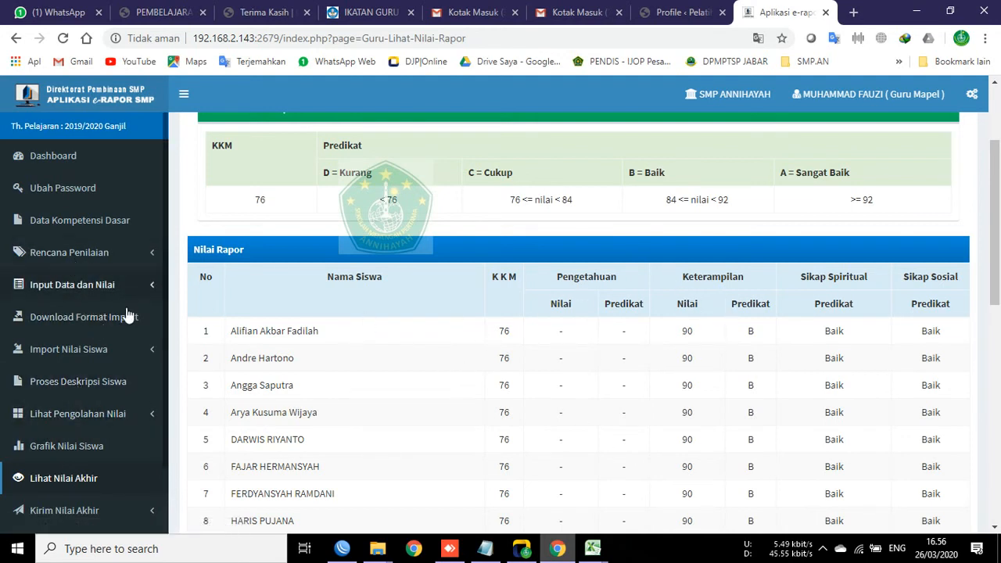
Step: Go to Import Nilai Siswa > Import Nilai Pengetahuan
click(105, 349)
click(100, 291)
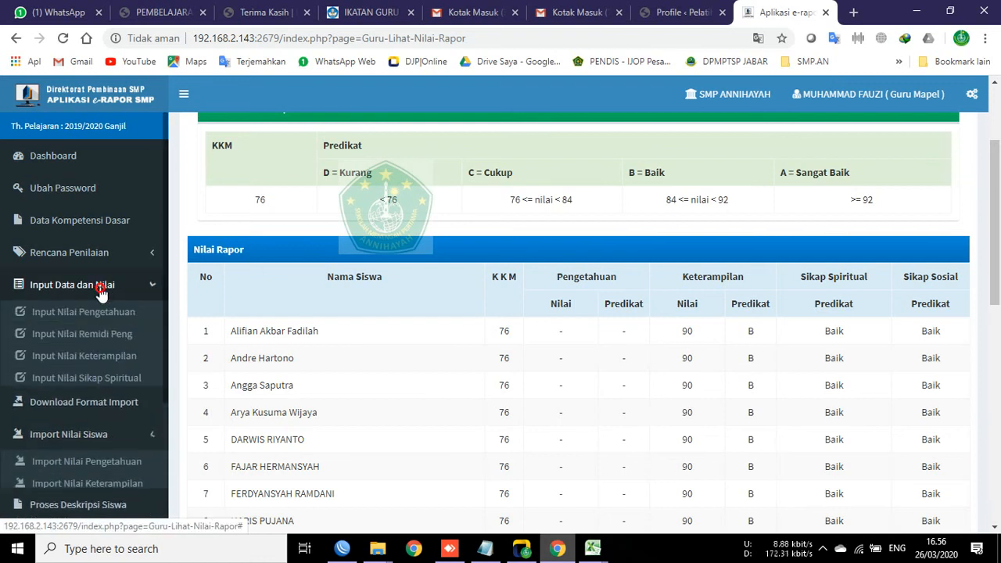
click(86, 287)
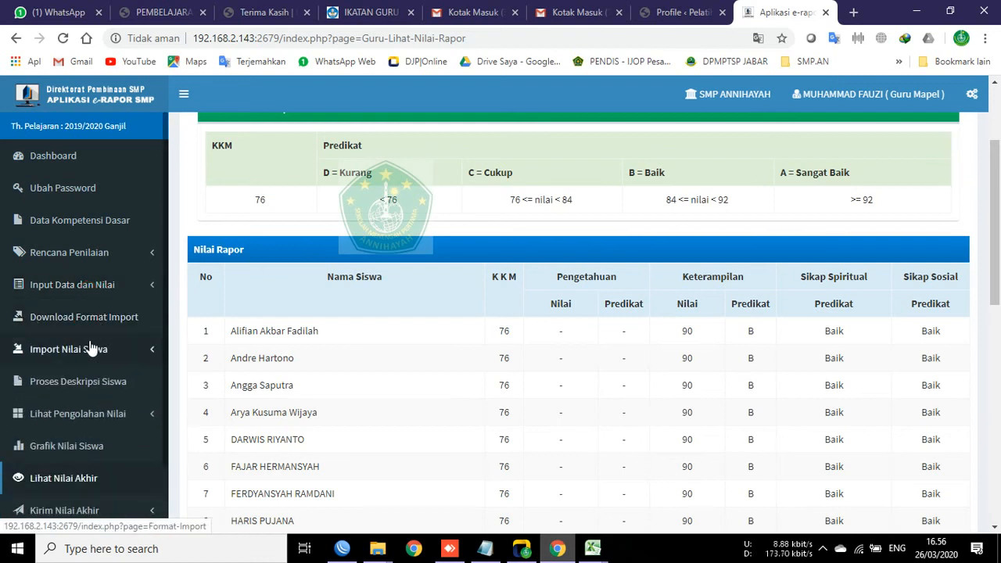
click(91, 349)
click(91, 378)
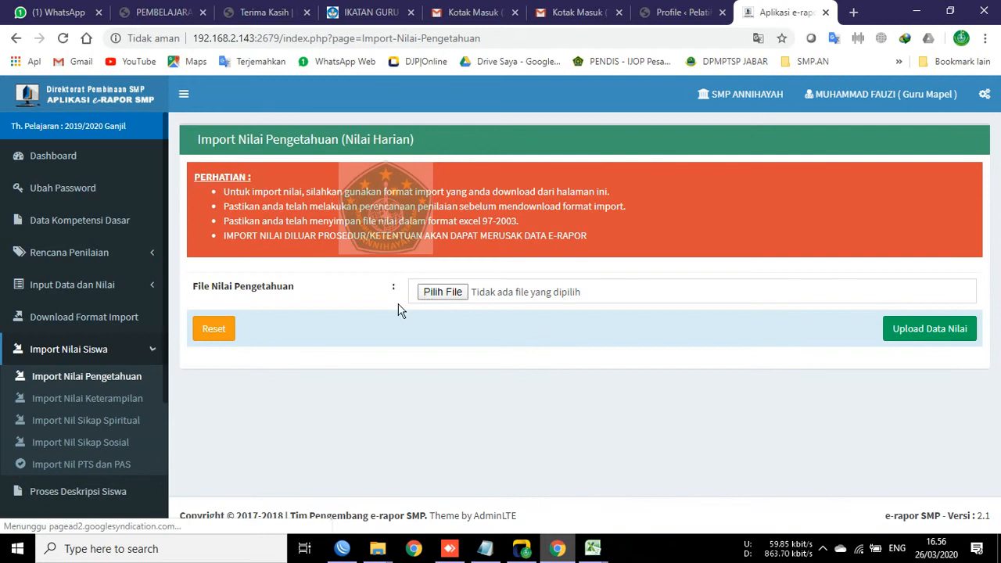
Step: Attach the F_KD_Peng_Ilmu Pengetahuan Sosial (IPS)_8A file from BLANKO NILAI E-RAPOR KOSONGAN > A_6. IPS > 8A
click(433, 296)
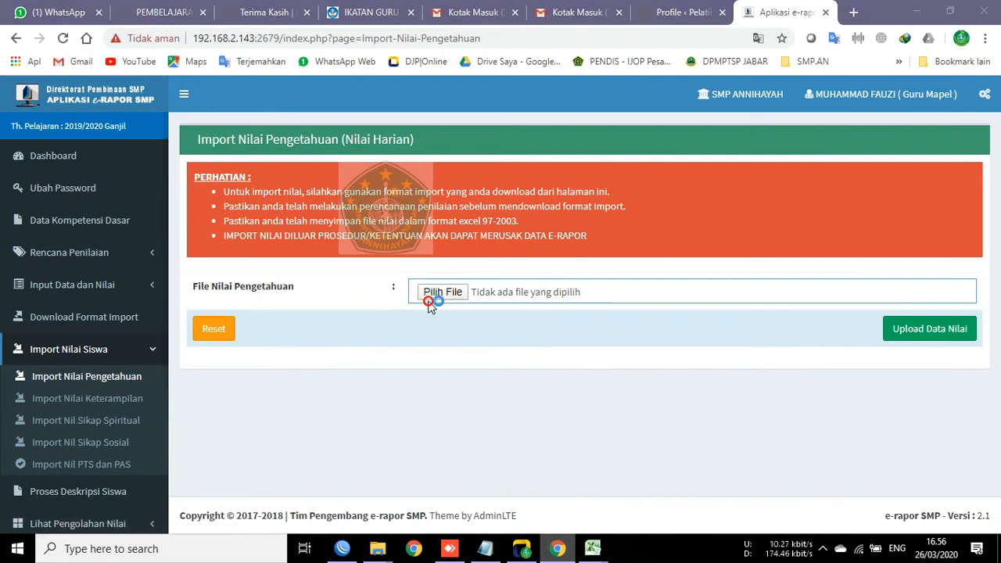
scroll(129, 392, up, 1)
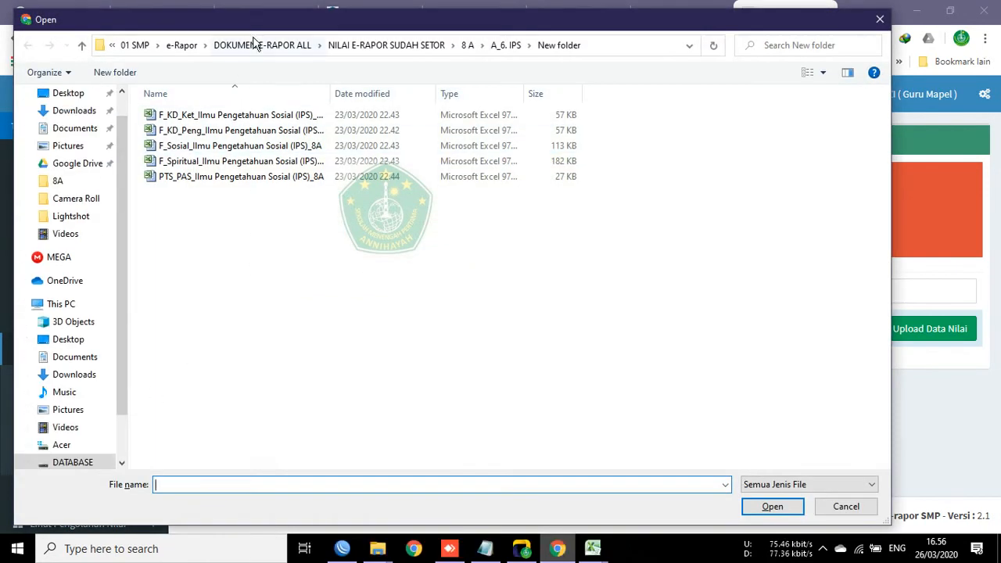
click(193, 143)
click(196, 129)
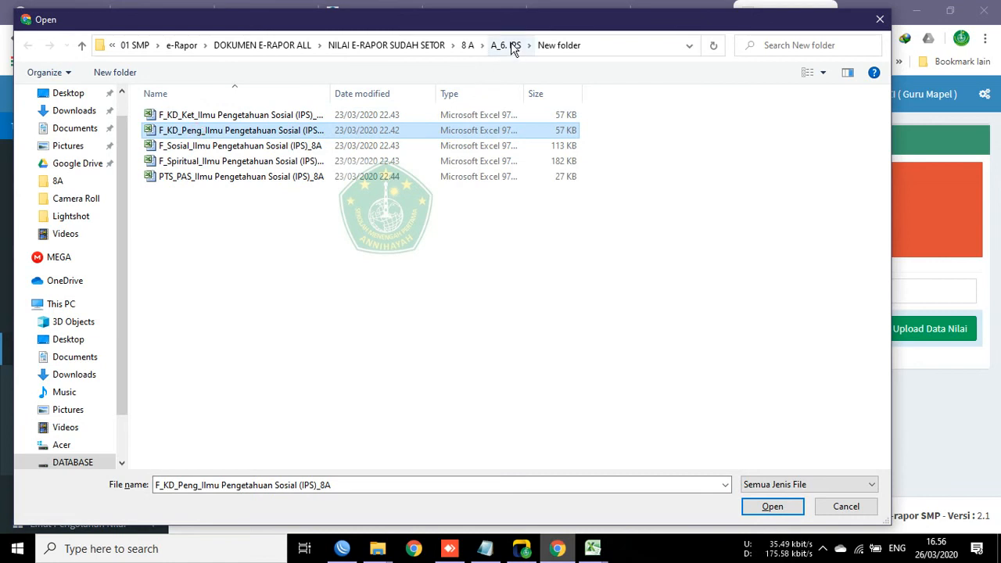
click(266, 49)
double_click(249, 117)
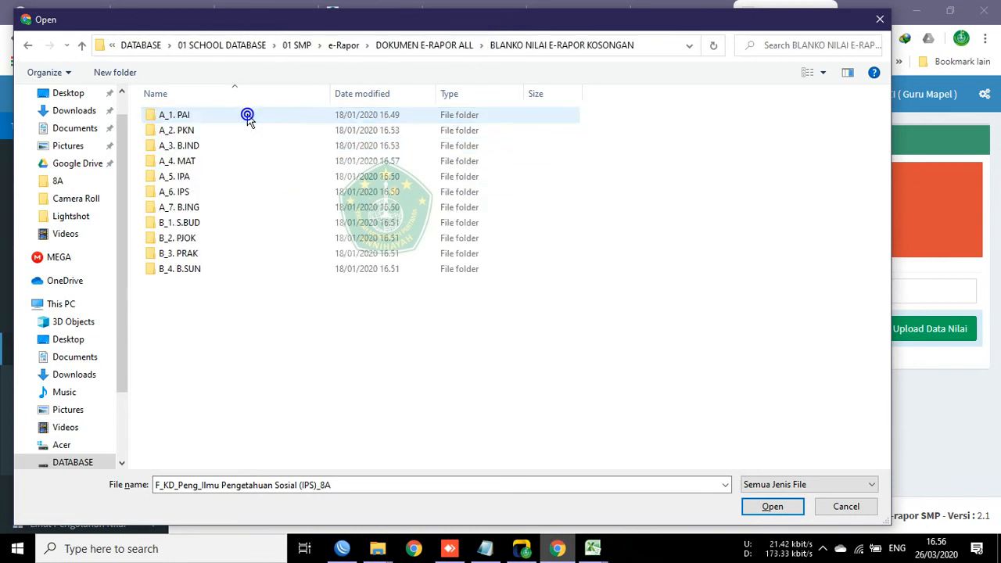
double_click(188, 193)
double_click(188, 162)
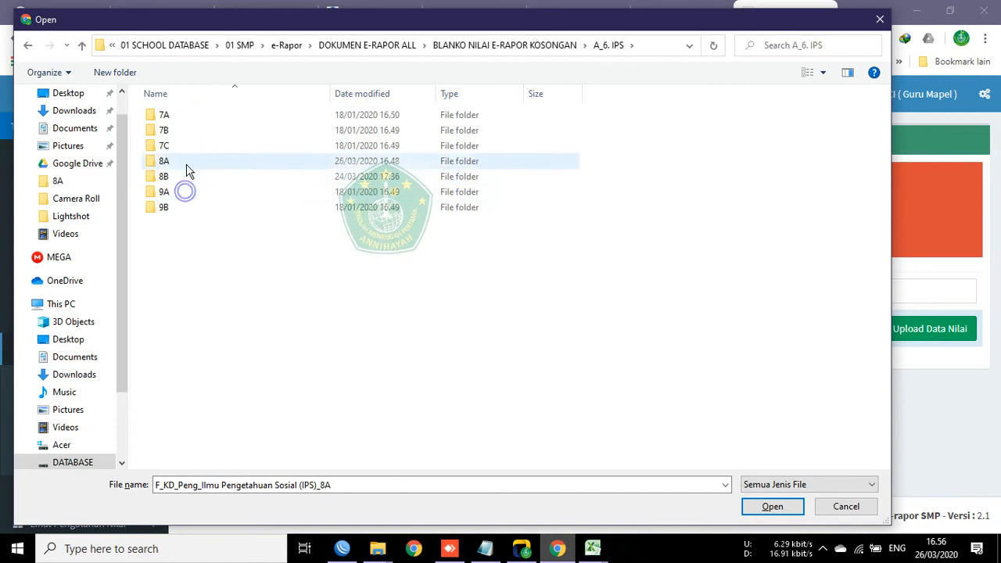
click(757, 506)
Step: Upload and save the knowledge grades, confirming 108 records updated
click(928, 328)
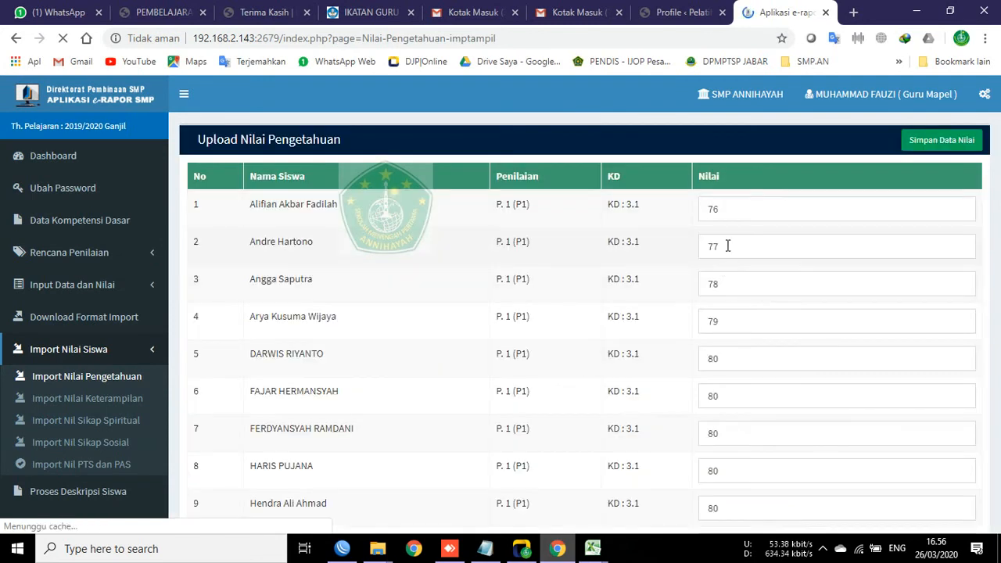
double_click(726, 205)
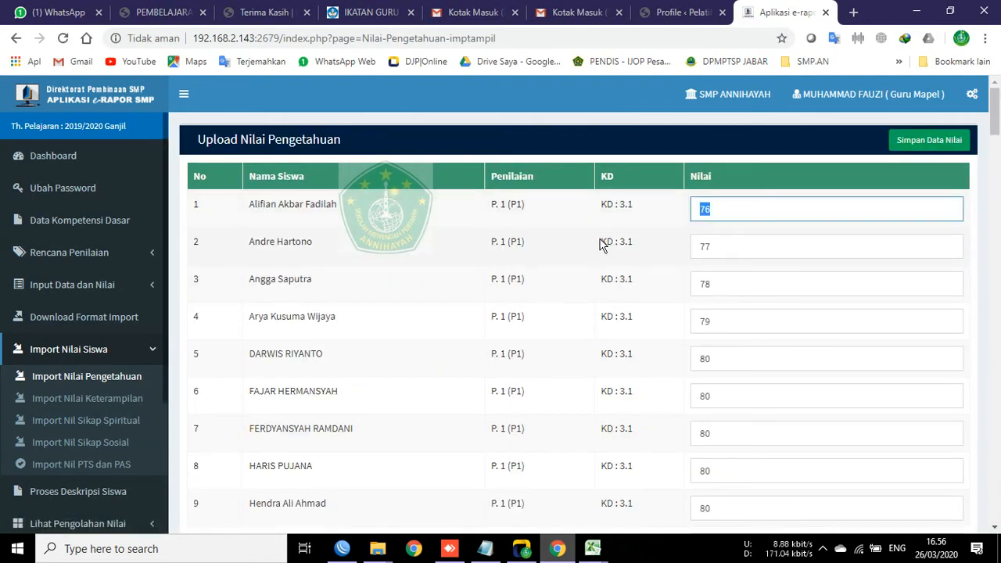
click(928, 140)
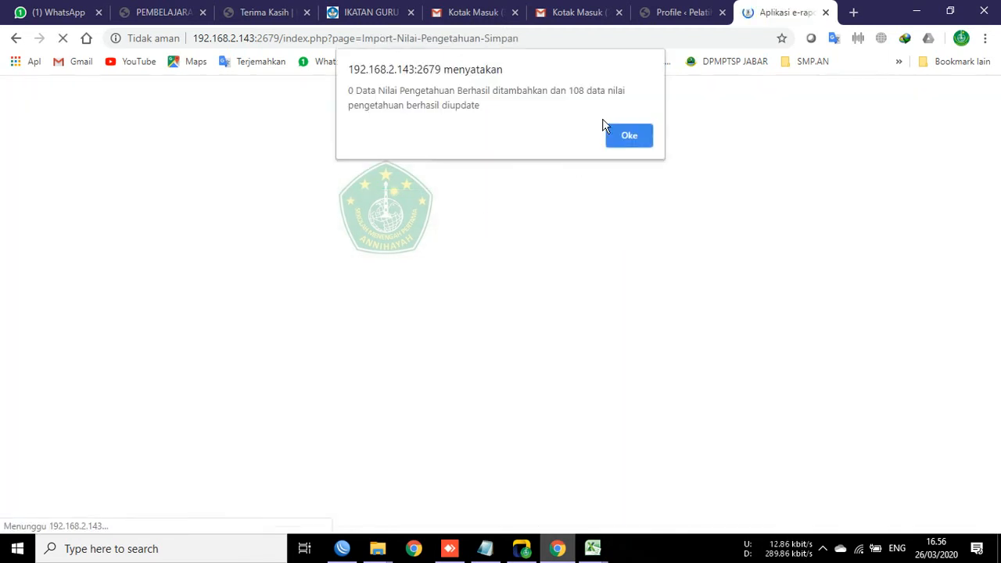
click(352, 93)
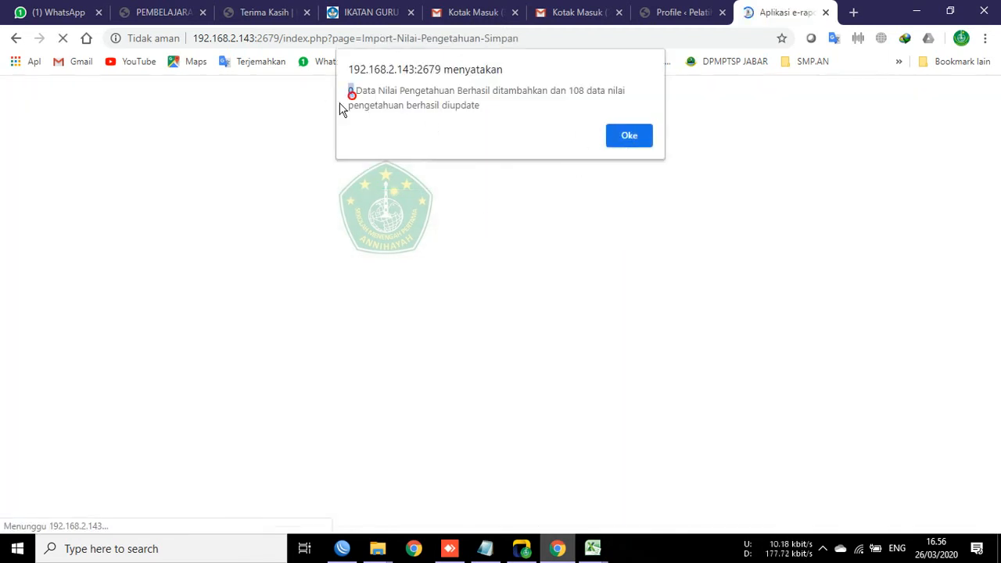
click(632, 136)
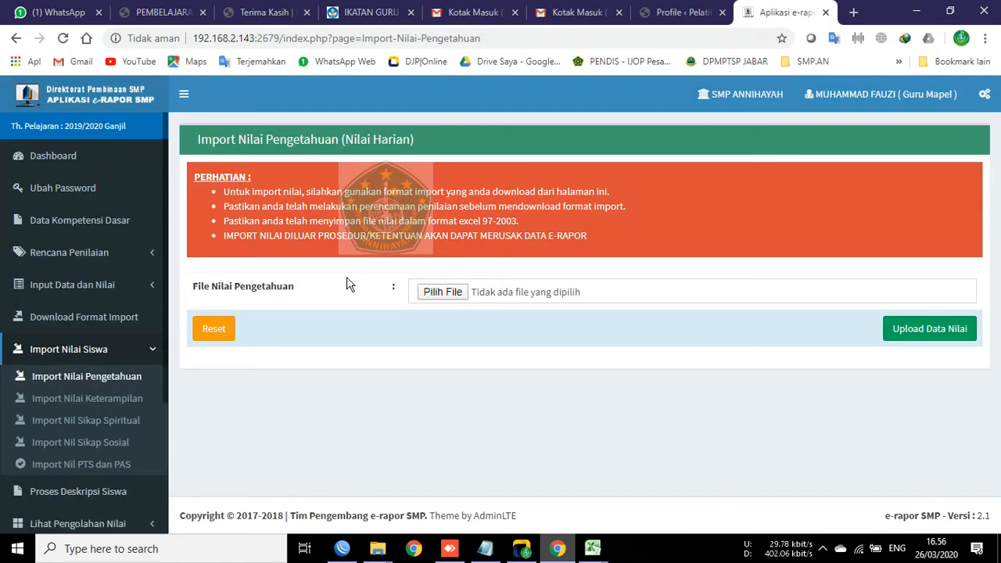
Step: Open Input Nilai Pengetahuan for class 8A, subject IPS
click(109, 292)
click(89, 313)
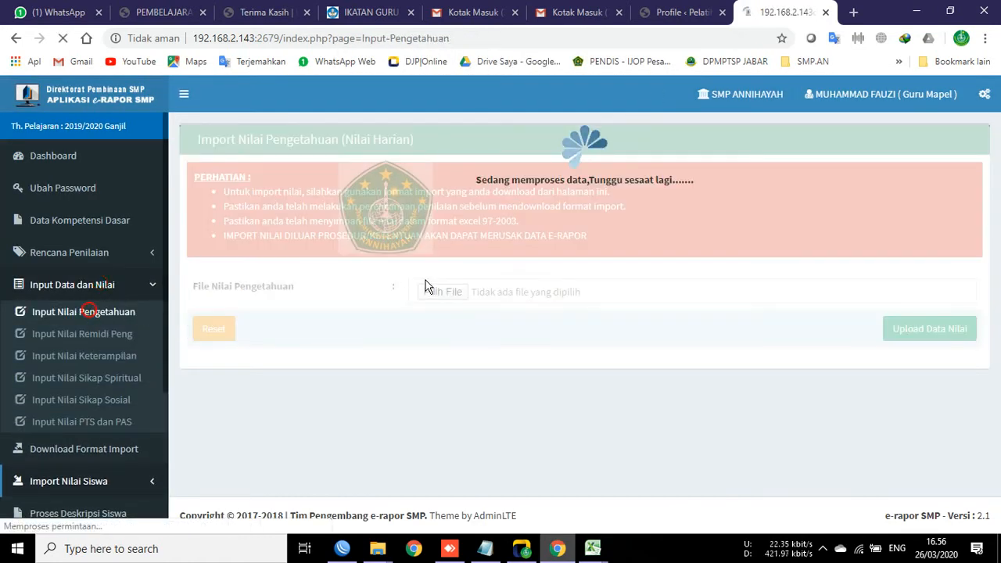
click(391, 181)
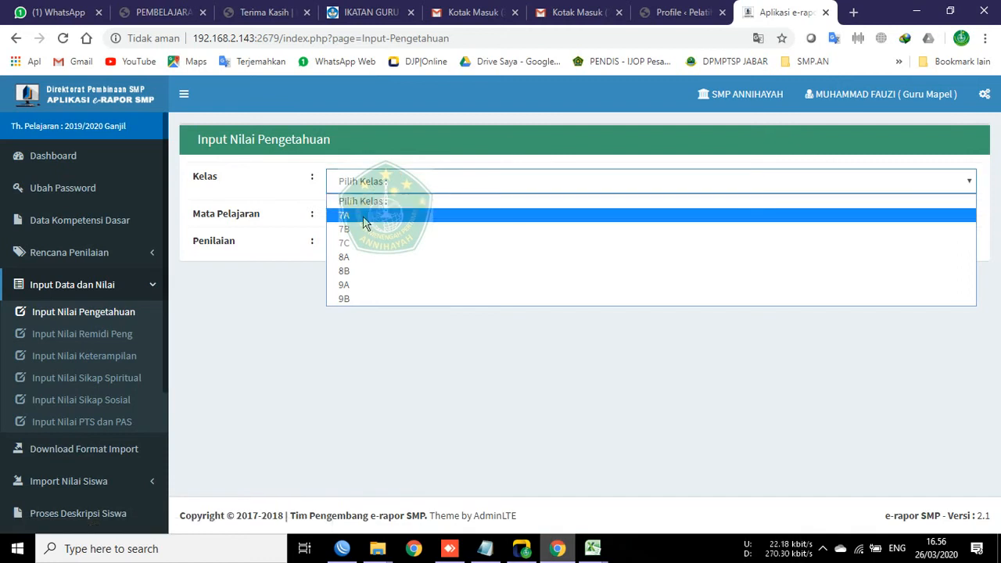
click(349, 255)
click(354, 222)
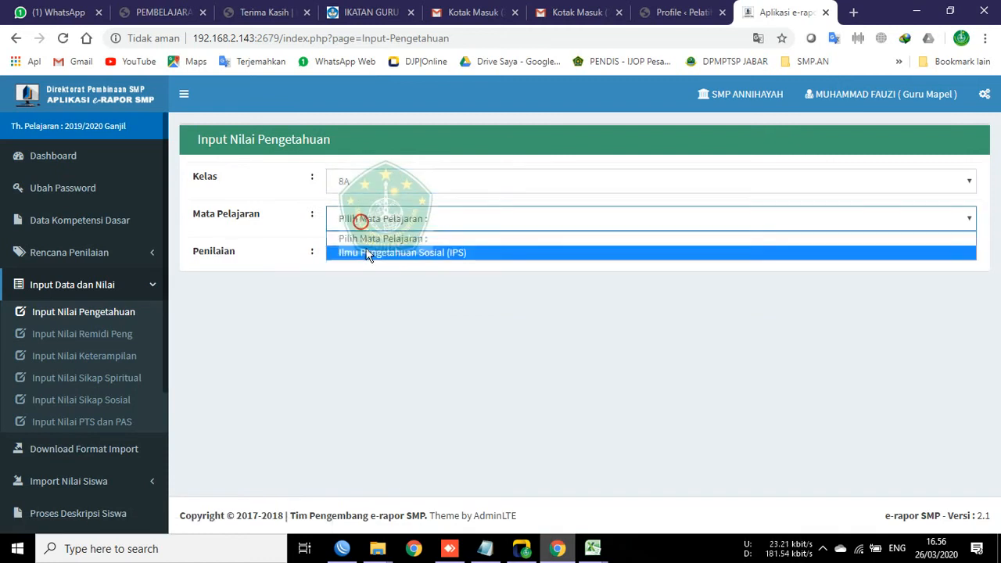
click(365, 251)
Step: Choose assessment P1 and save its knowledge grades
click(385, 262)
click(386, 291)
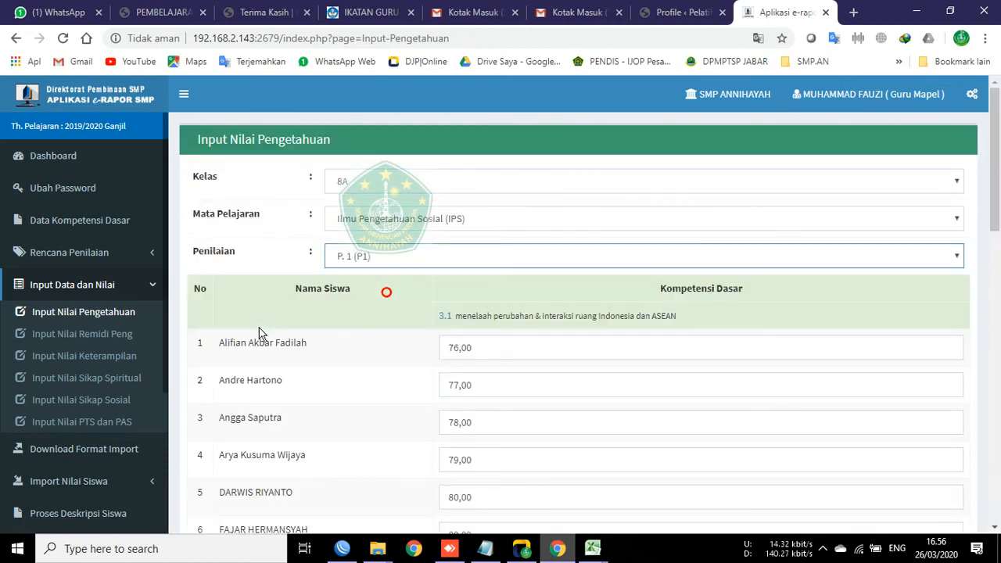
click(421, 258)
click(395, 301)
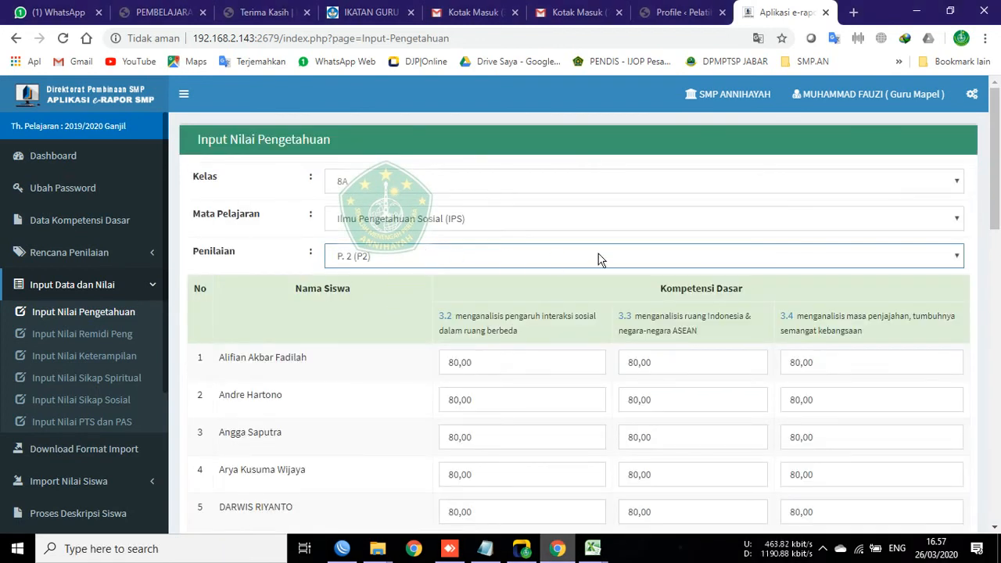
click(662, 257)
click(381, 294)
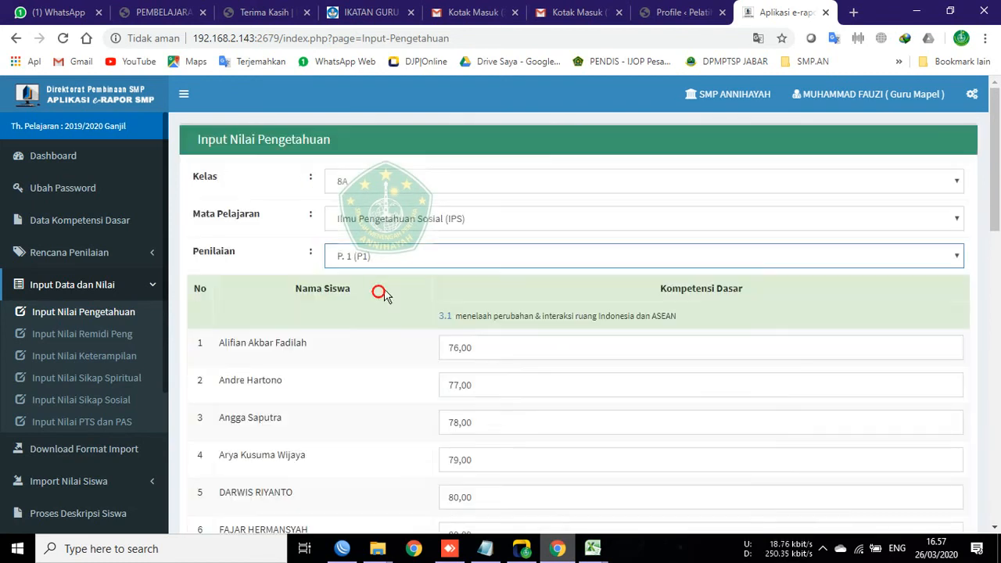
scroll(345, 382, down, 12)
click(945, 429)
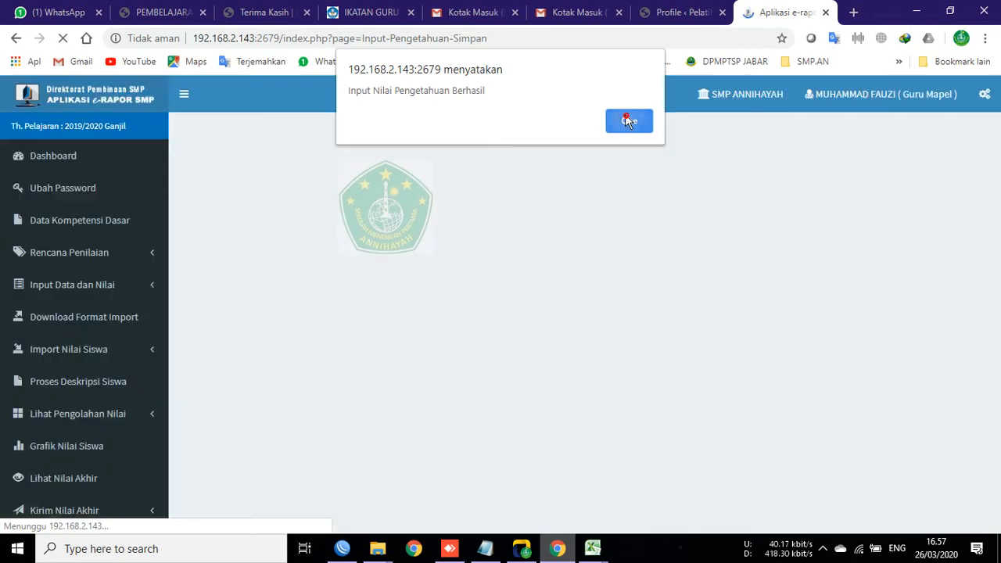
click(627, 119)
Step: Reload class 8A IPS with assessment P2 and save its knowledge grades
click(359, 190)
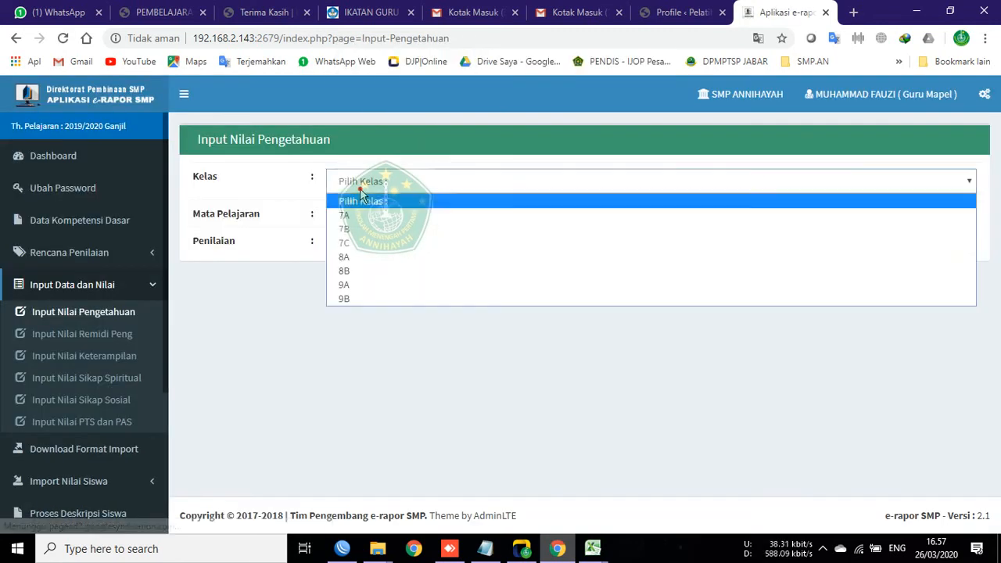
click(364, 256)
click(354, 221)
click(366, 253)
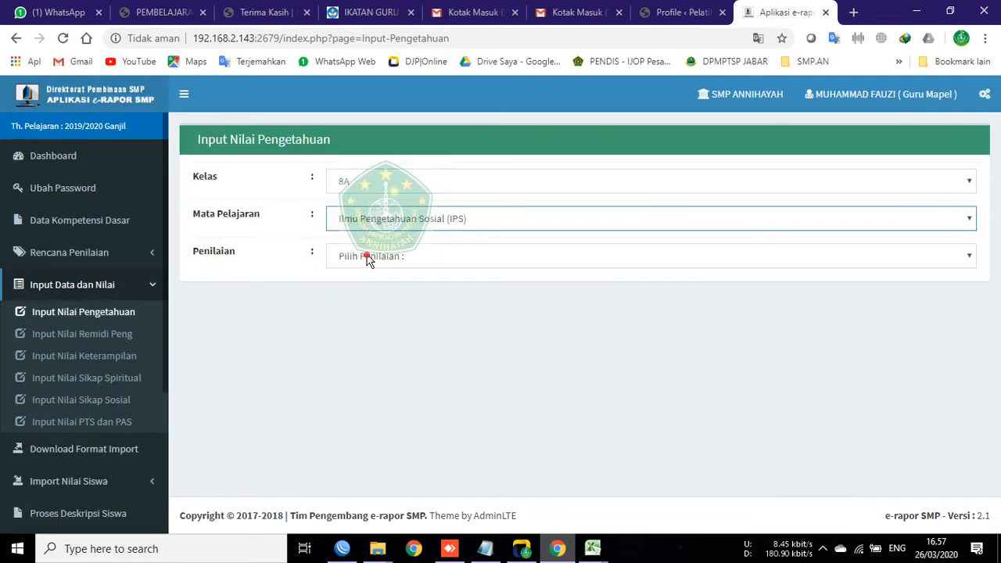
click(368, 261)
click(365, 305)
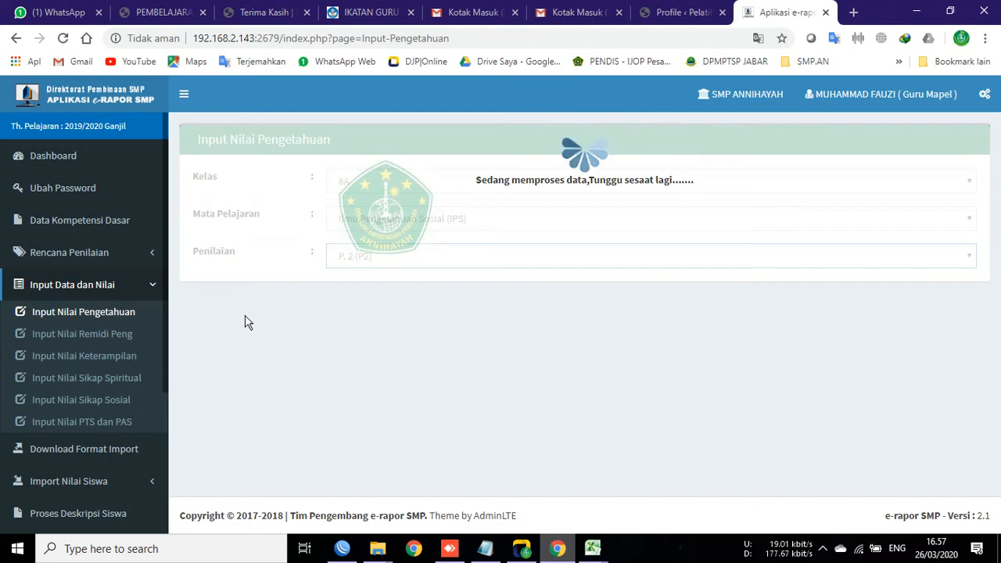
scroll(321, 373, down, 5)
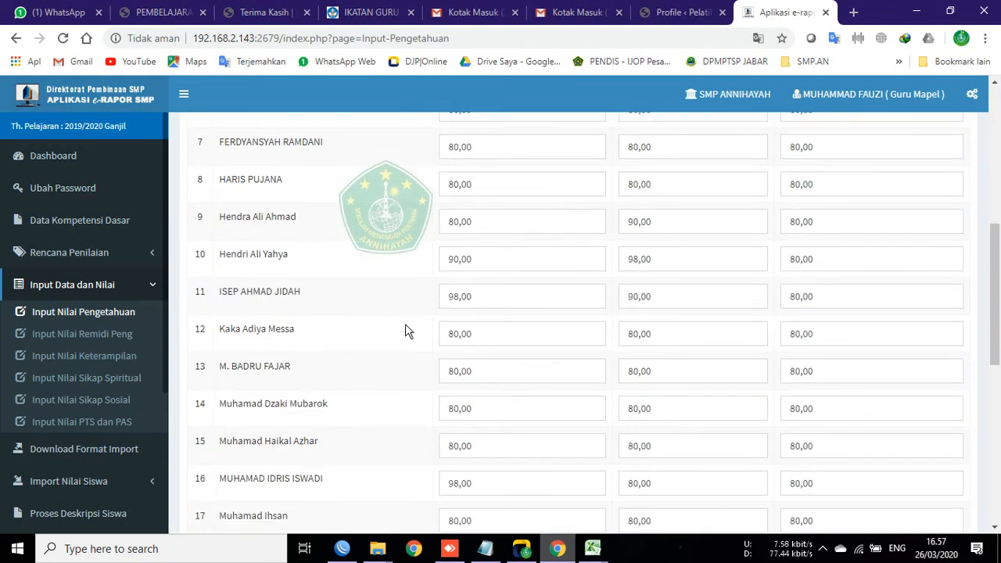
scroll(406, 332, down, 6)
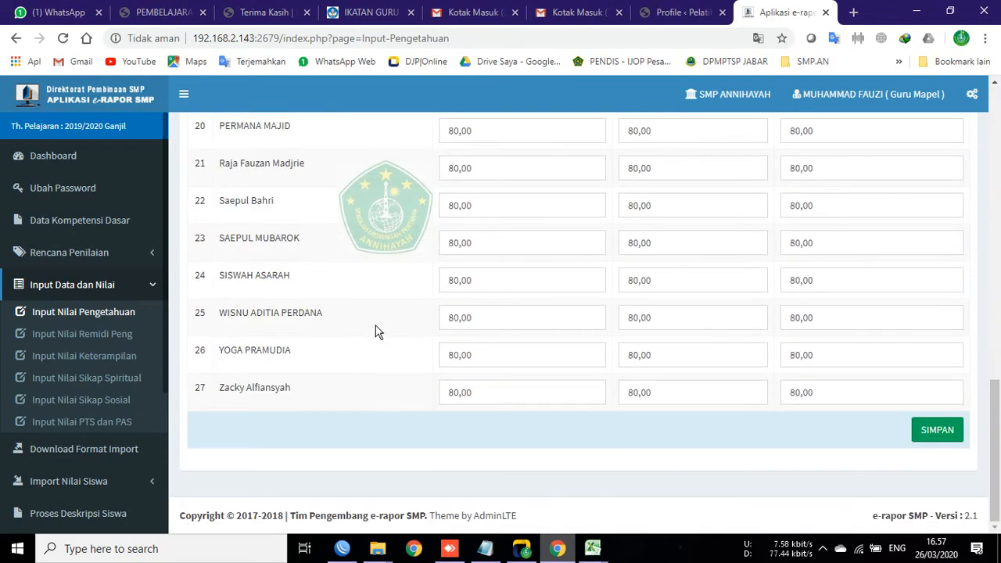
click(937, 435)
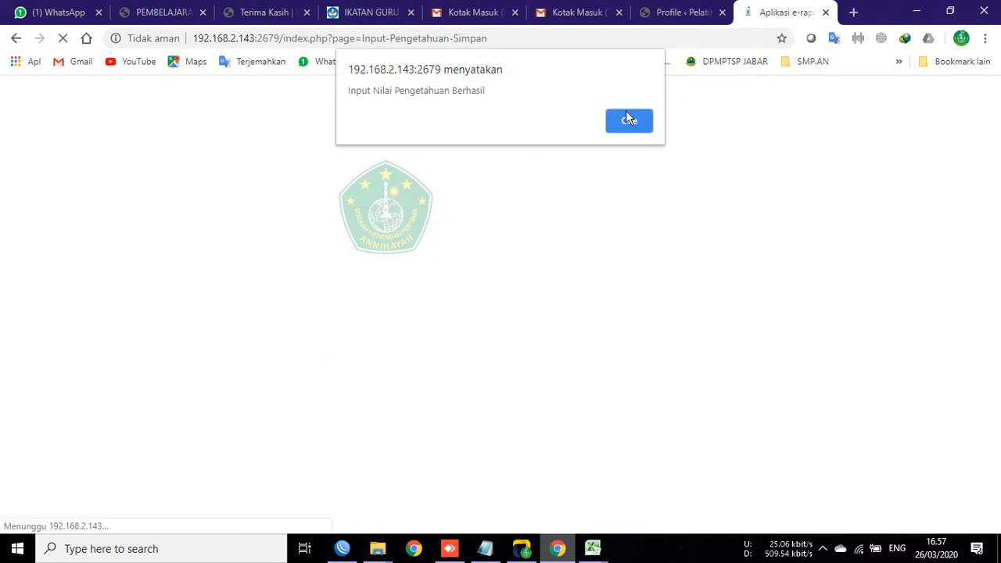
click(629, 120)
Step: Open Lihat Pengolahan Nilai > Nilai Pengetahuan for class 8A, subject Ilmu Pengetahuan Sosial (IPS)
click(67, 284)
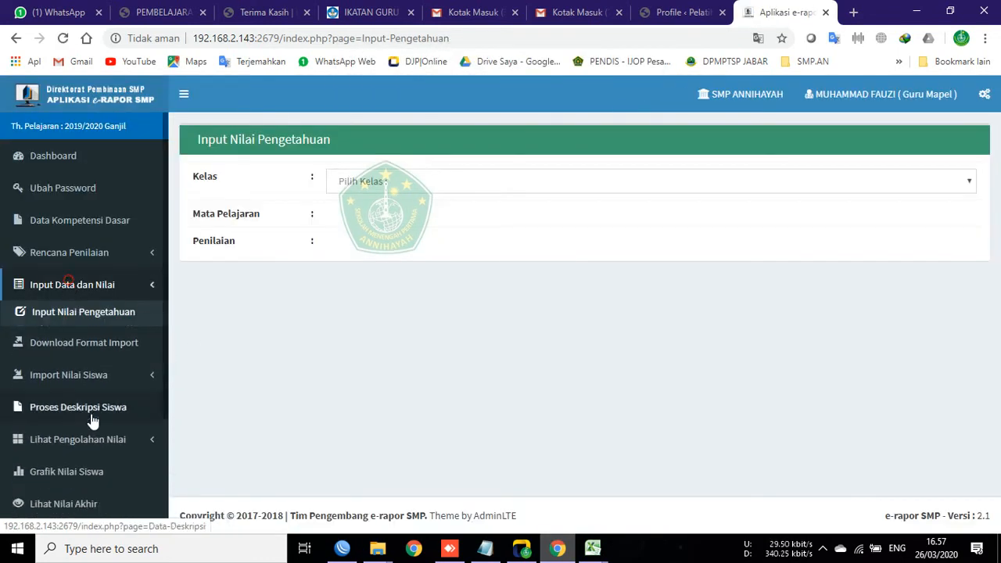
scroll(91, 420, down, 2)
click(71, 342)
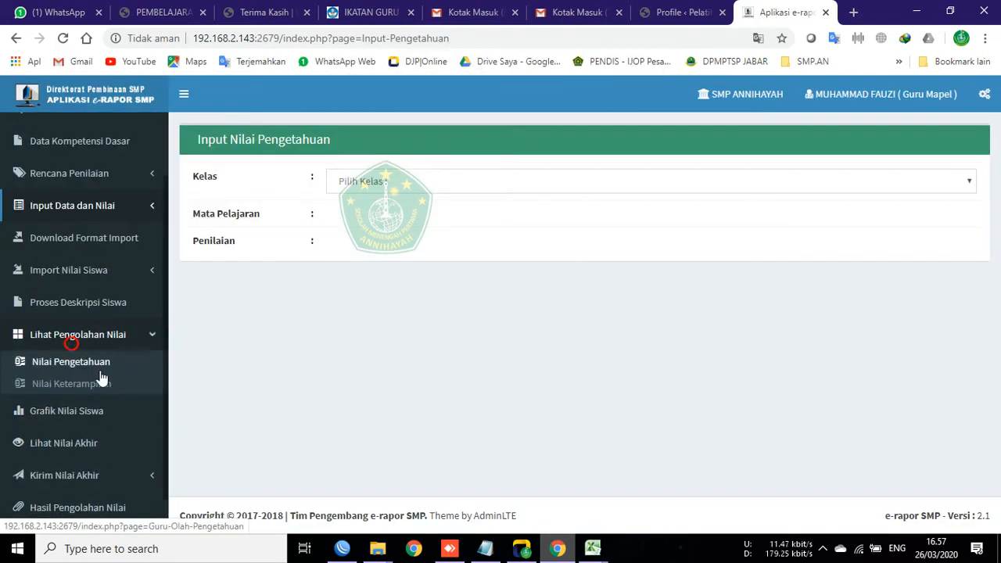
click(77, 368)
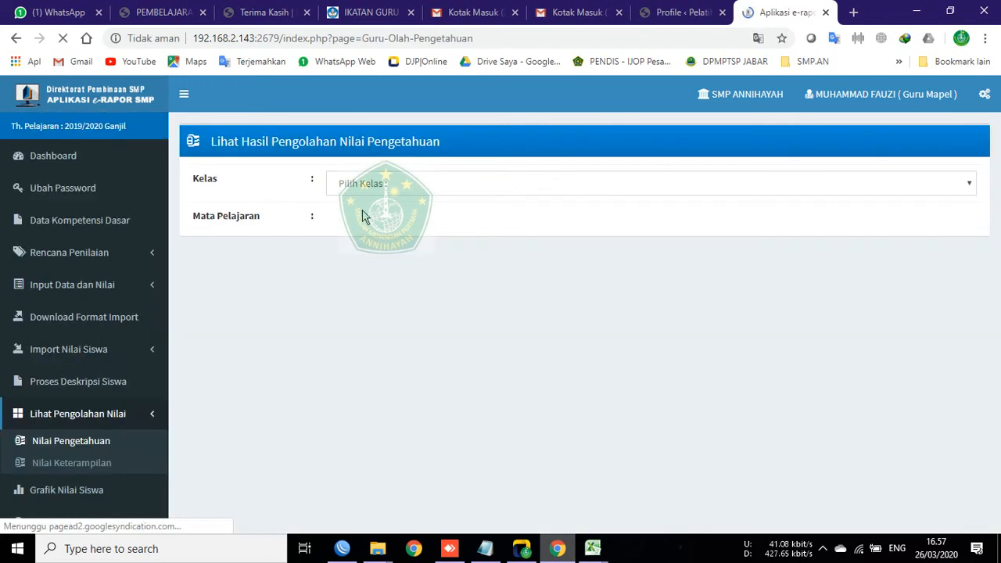
click(356, 184)
click(344, 259)
click(352, 219)
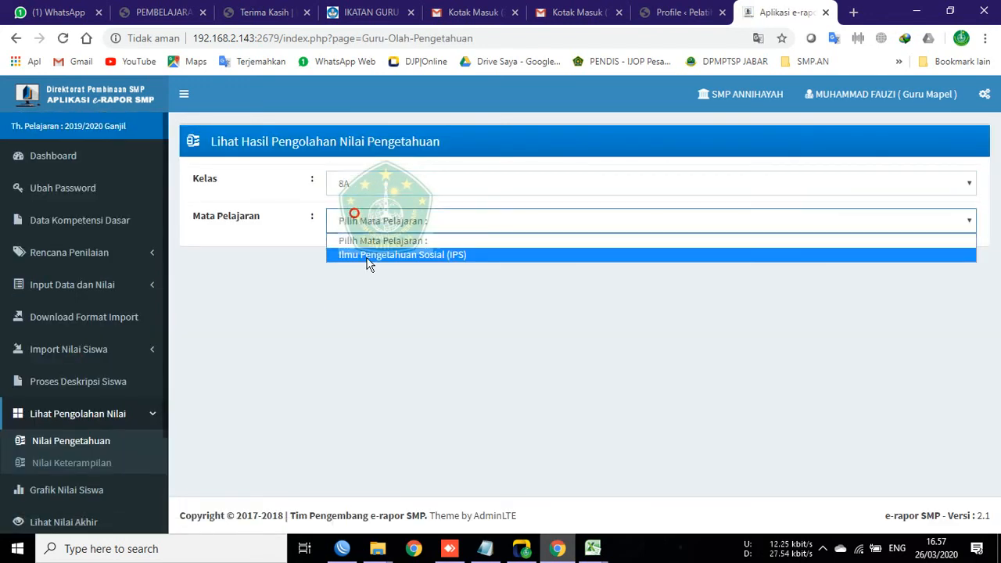
click(350, 251)
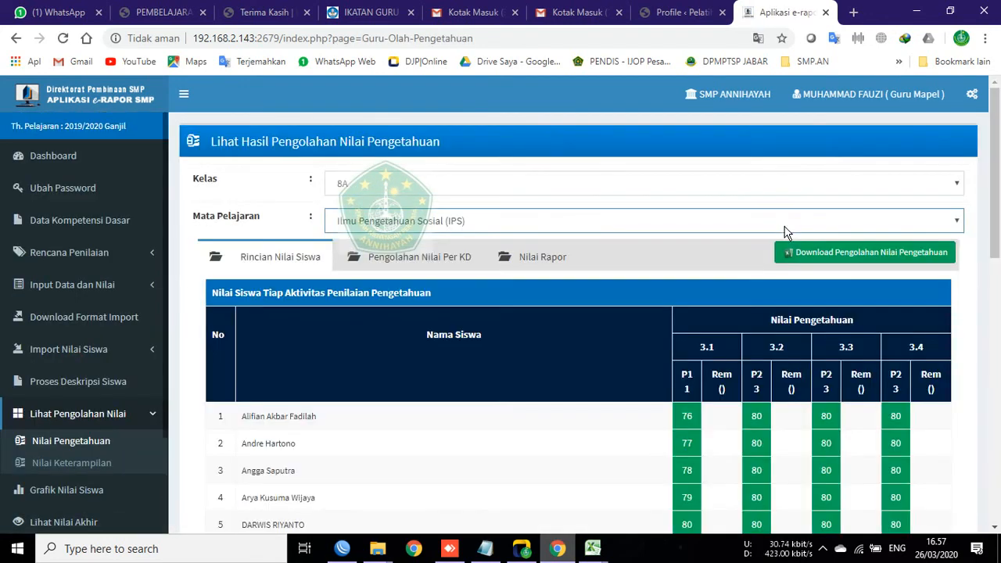
Step: View the per-KD results, then the Nilai Rapor tab showing PH values 79–80
scroll(768, 328, down, 10)
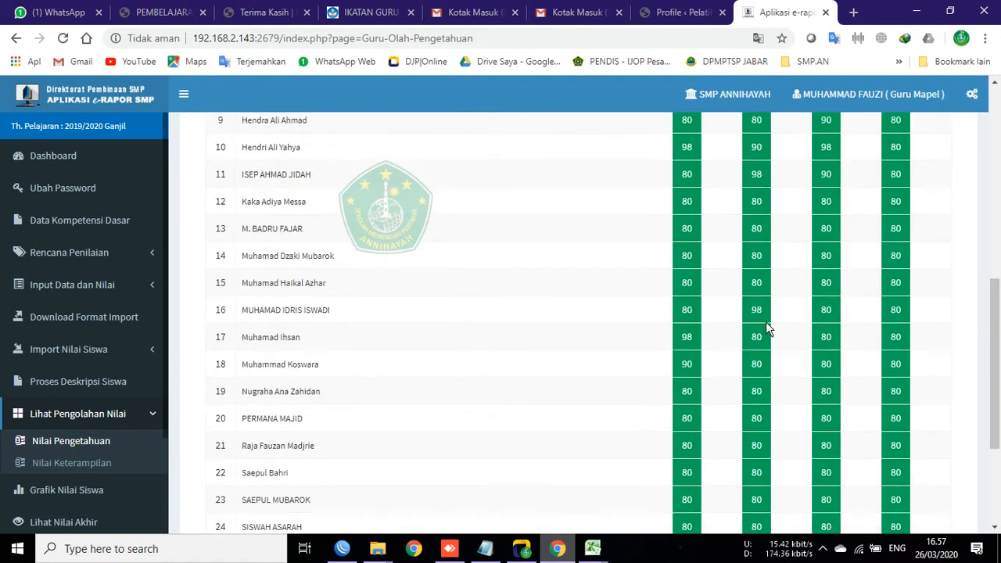
scroll(771, 352, up, 10)
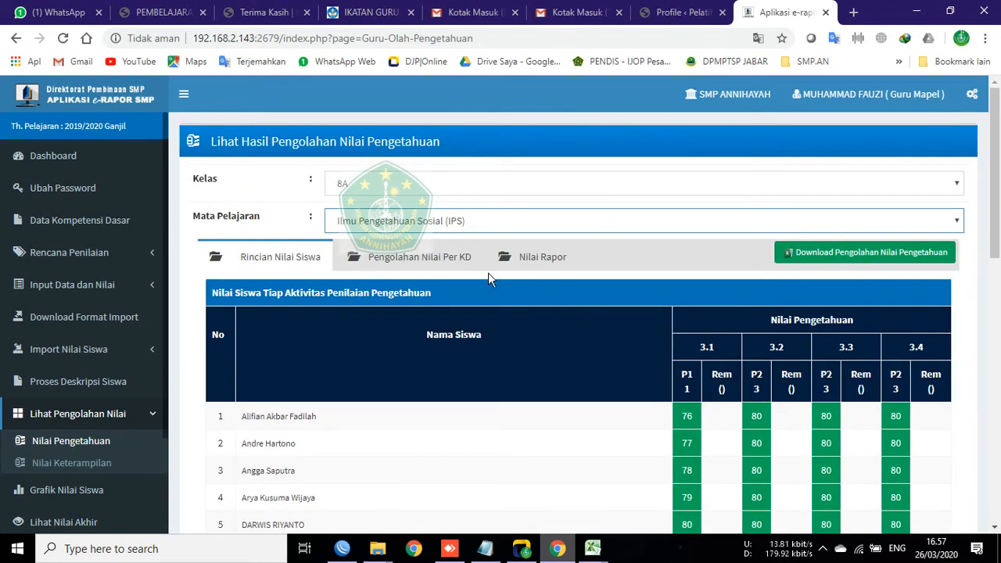
click(450, 258)
click(540, 266)
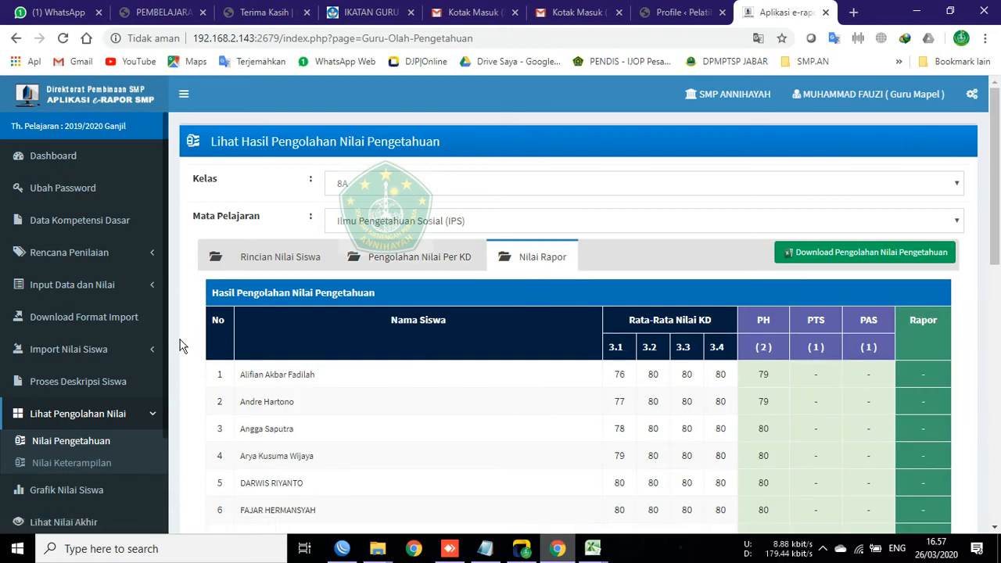
click(78, 352)
Step: Under Import Nil PTS dan PAS, select PTS_PAS_Ilmu Pengetahuan Sosial (IPS)_8A in 8 A > A_6. IPS > New folder
click(75, 464)
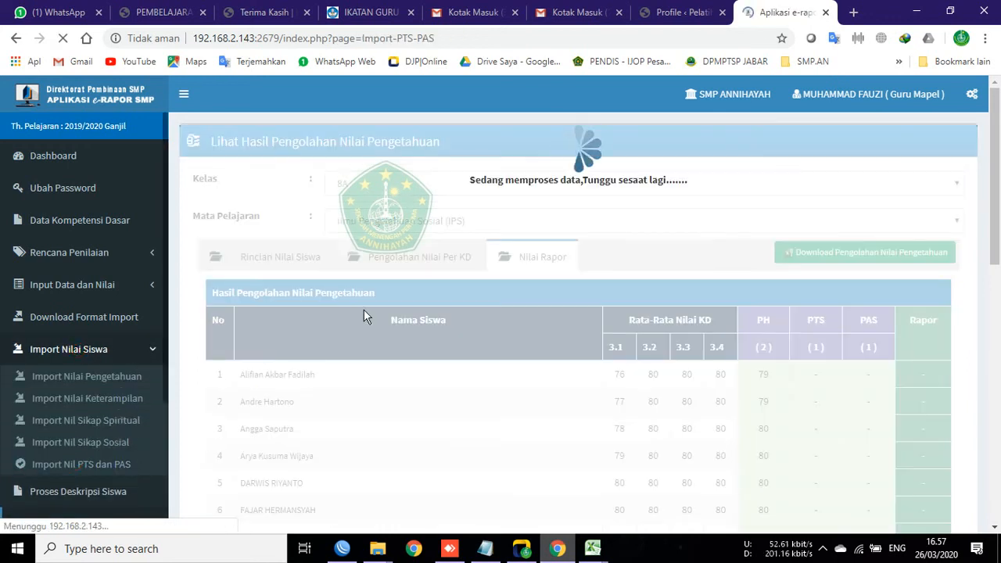
click(450, 292)
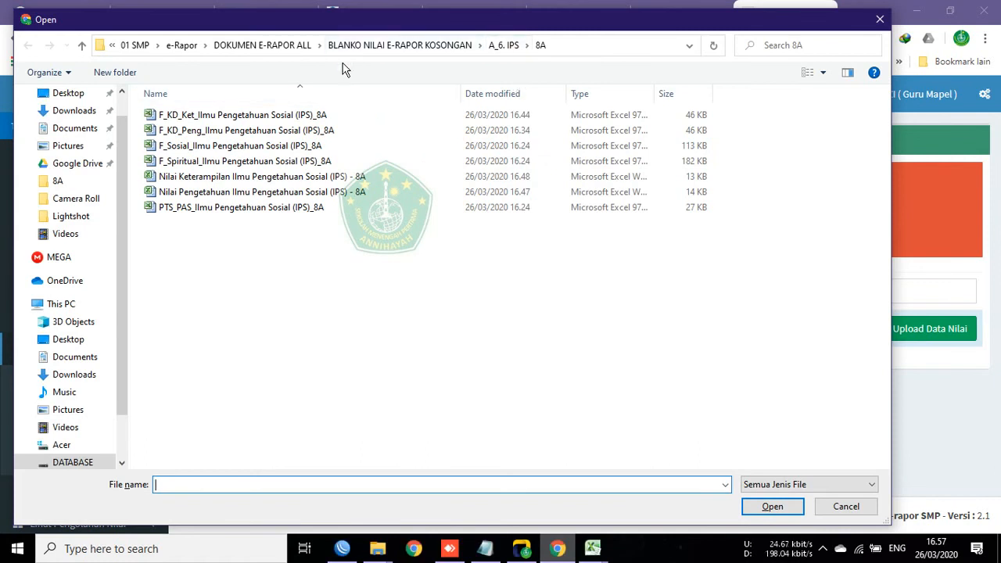
click(227, 48)
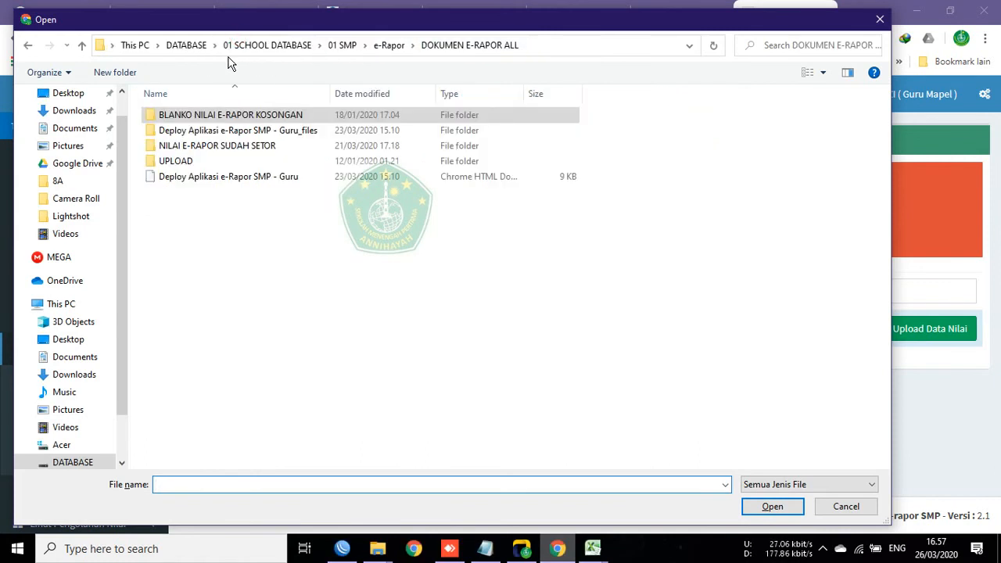
click(205, 147)
double_click(203, 148)
double_click(170, 162)
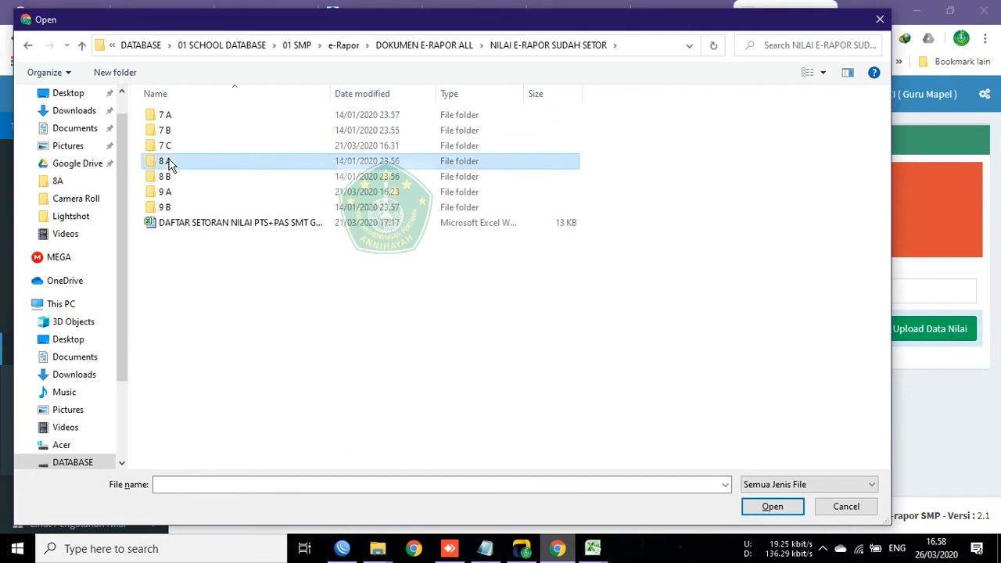
double_click(187, 192)
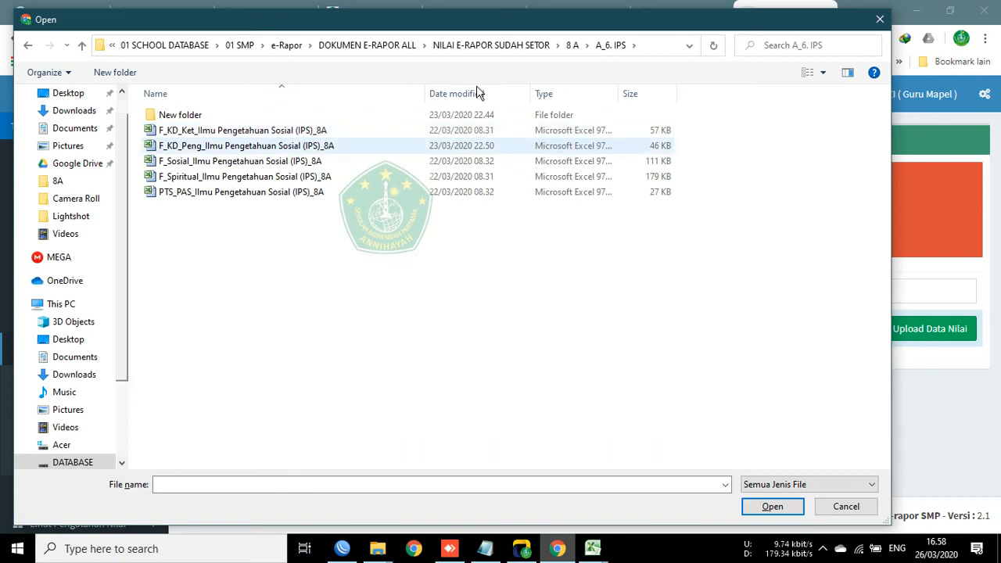
click(324, 116)
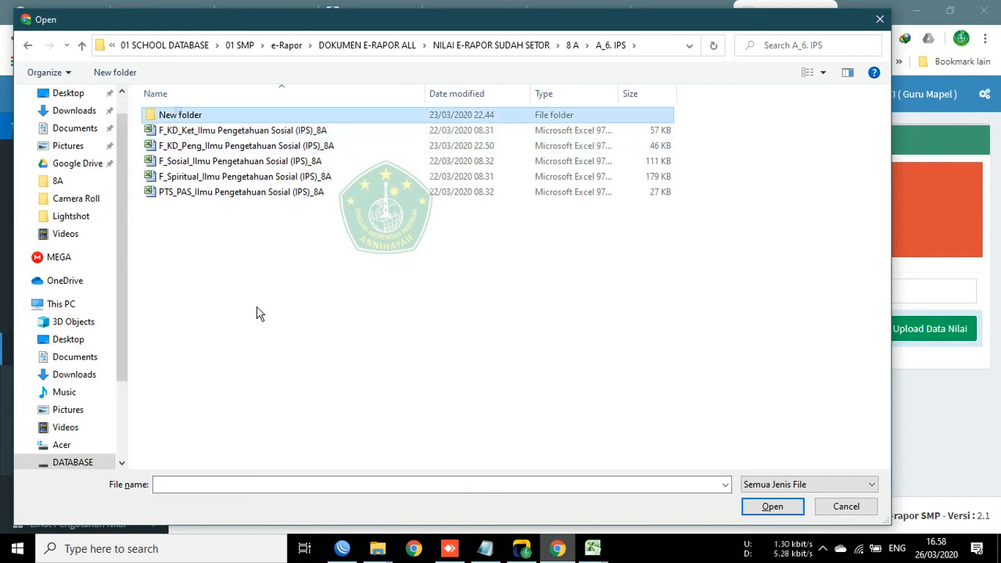
double_click(175, 117)
click(208, 179)
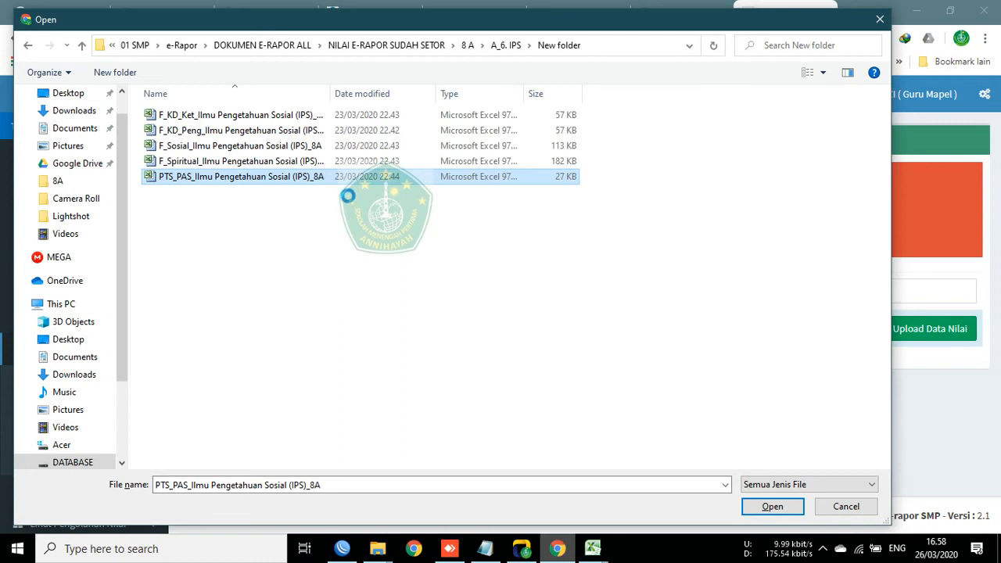
right_click(242, 176)
Step: Preview the PTS_PAS workbook in Excel, close it, and return to the New folder Explorer window
click(326, 133)
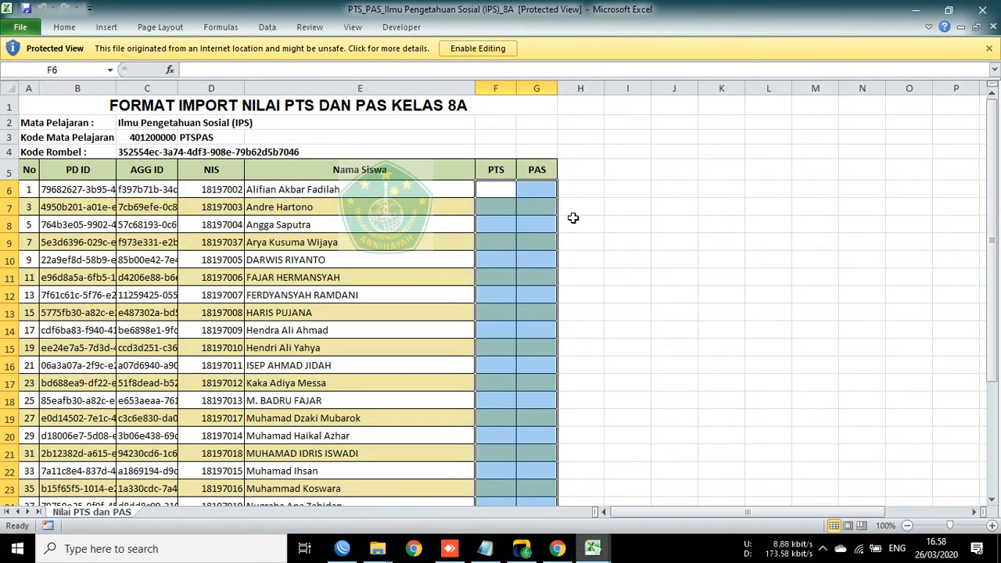
key(ctrl+w)
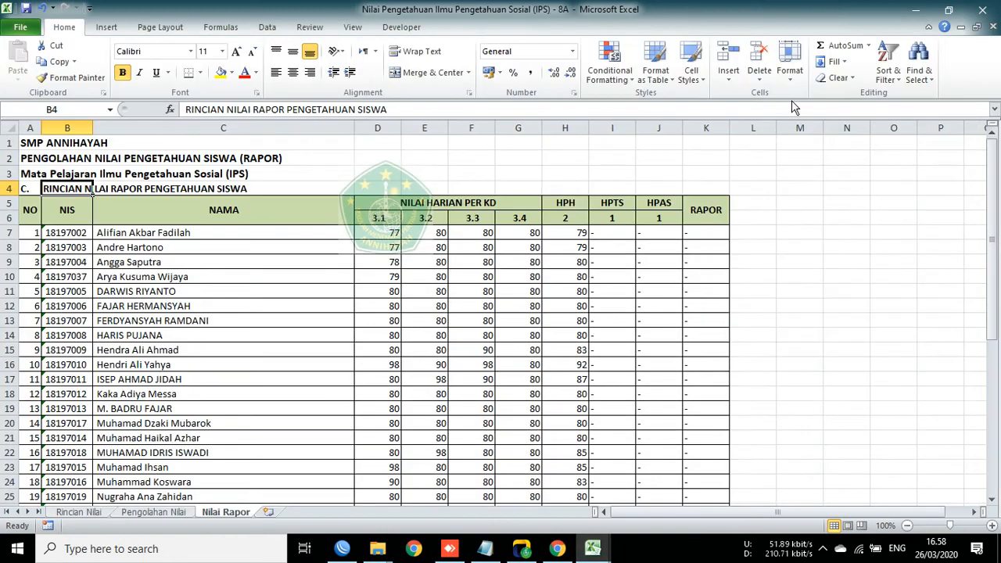
click(921, 10)
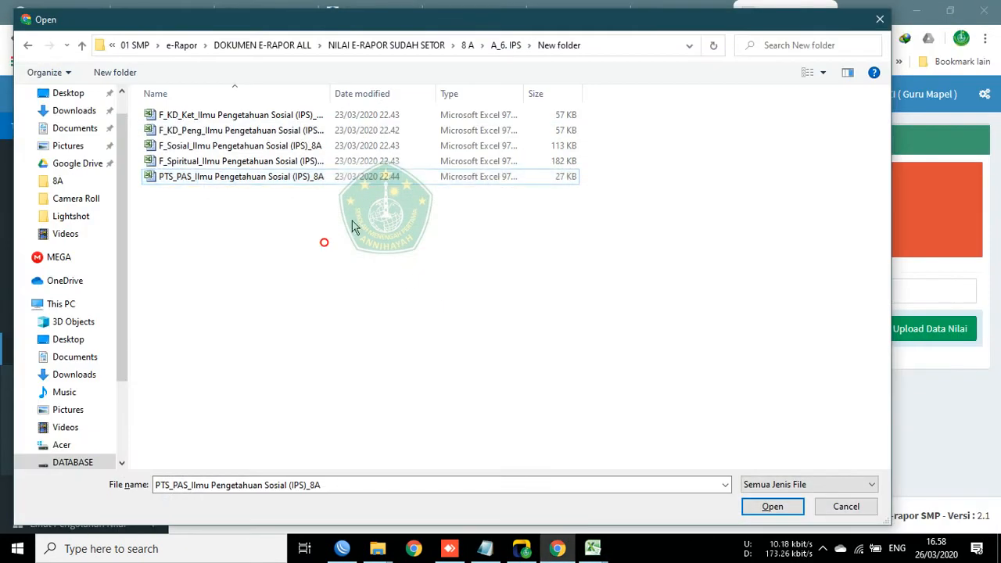
click(468, 46)
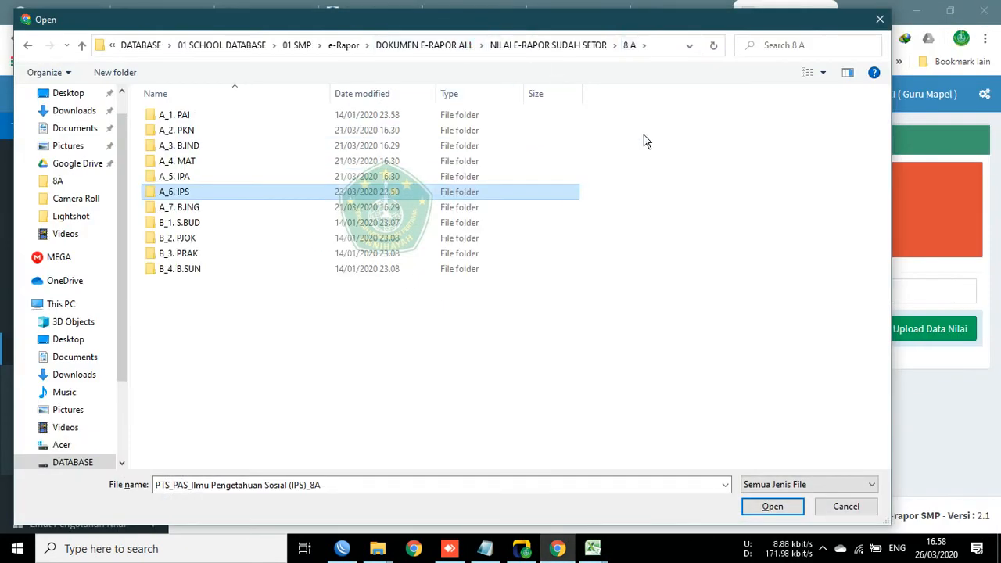
click(378, 549)
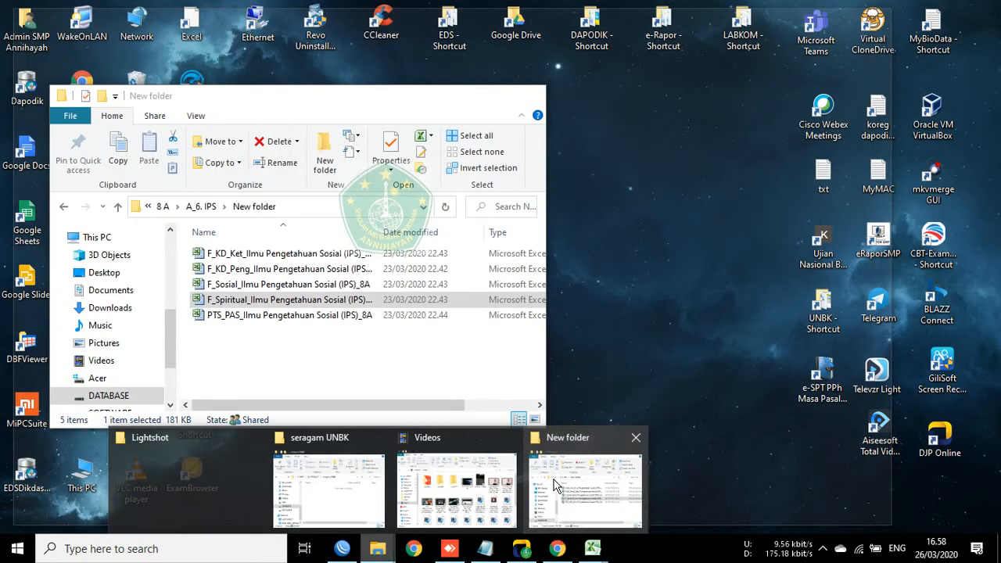
Step: Navigate File Explorer to NILAI E-RAPOR SUDAH SETOR > 8 A > A_6. IPS
click(554, 485)
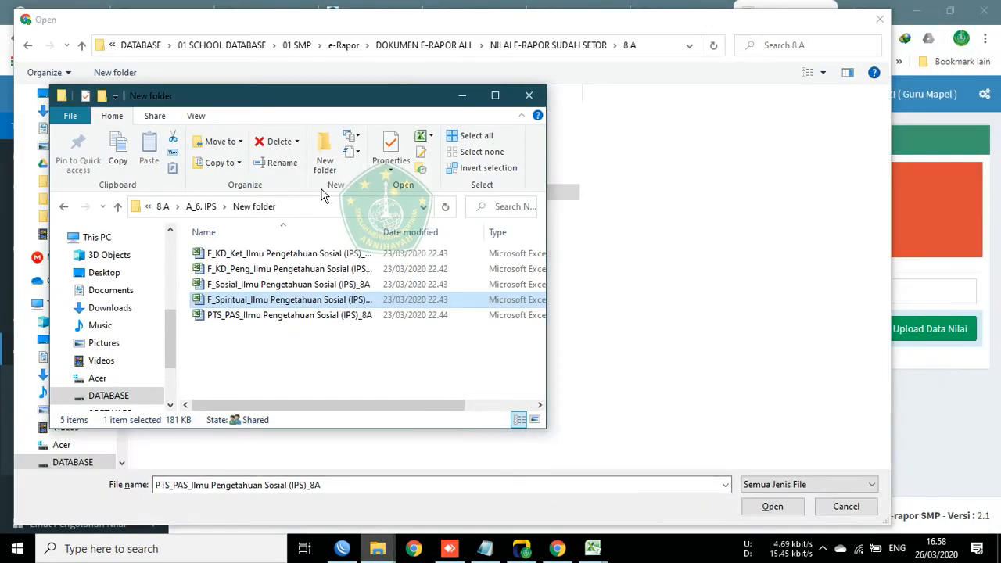
click(205, 207)
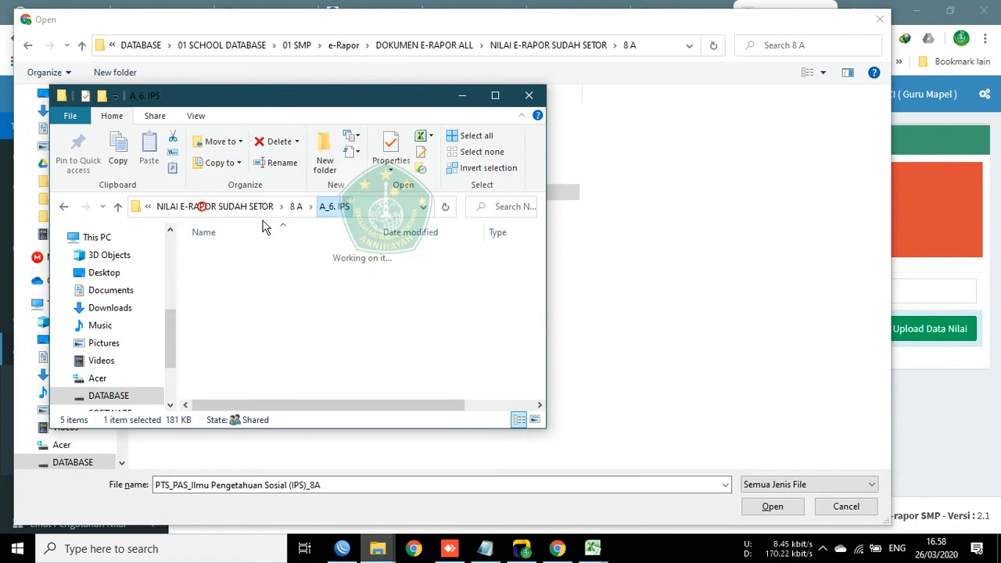
click(239, 209)
click(225, 209)
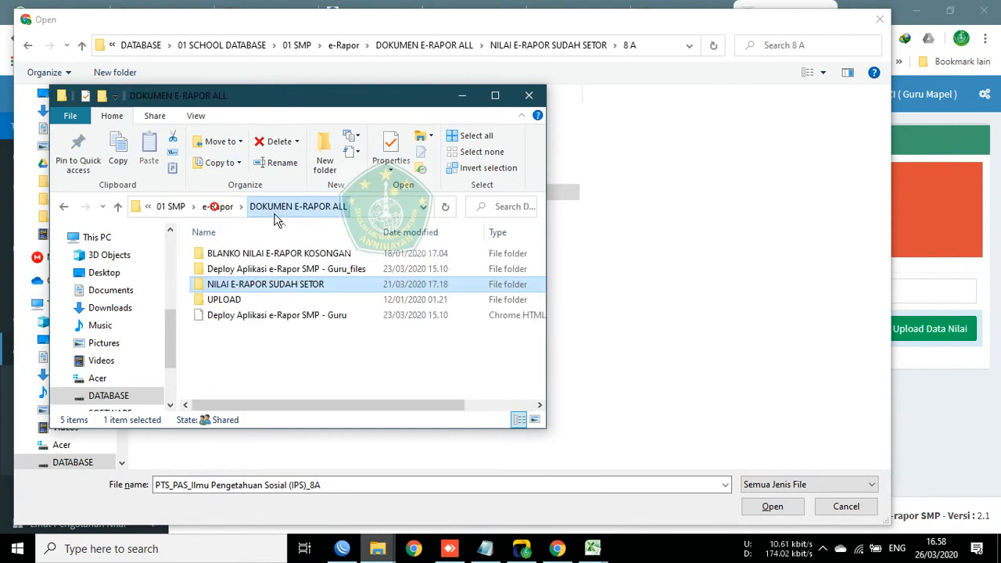
click(228, 210)
double_click(259, 269)
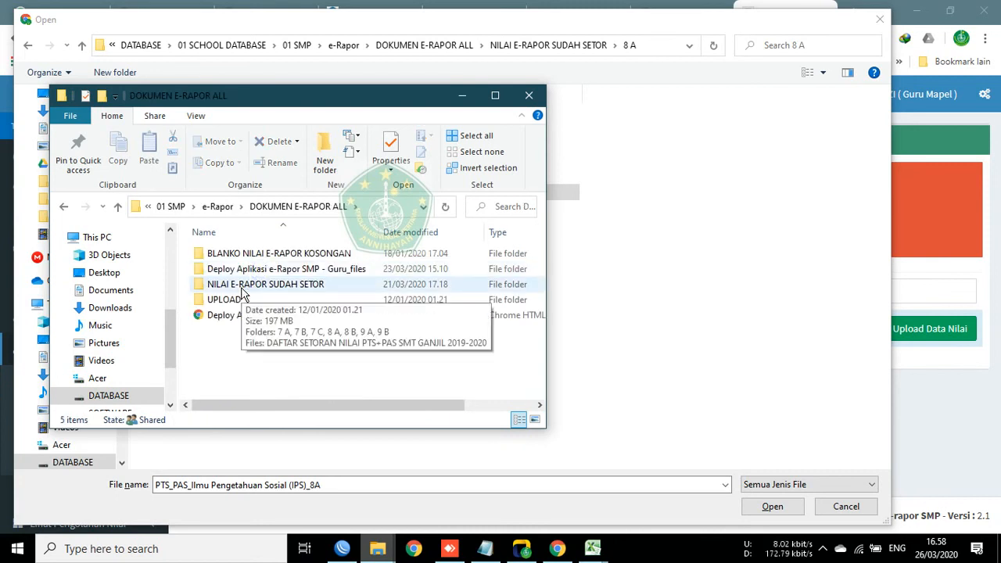
click(243, 288)
click(243, 288)
click(327, 386)
double_click(274, 290)
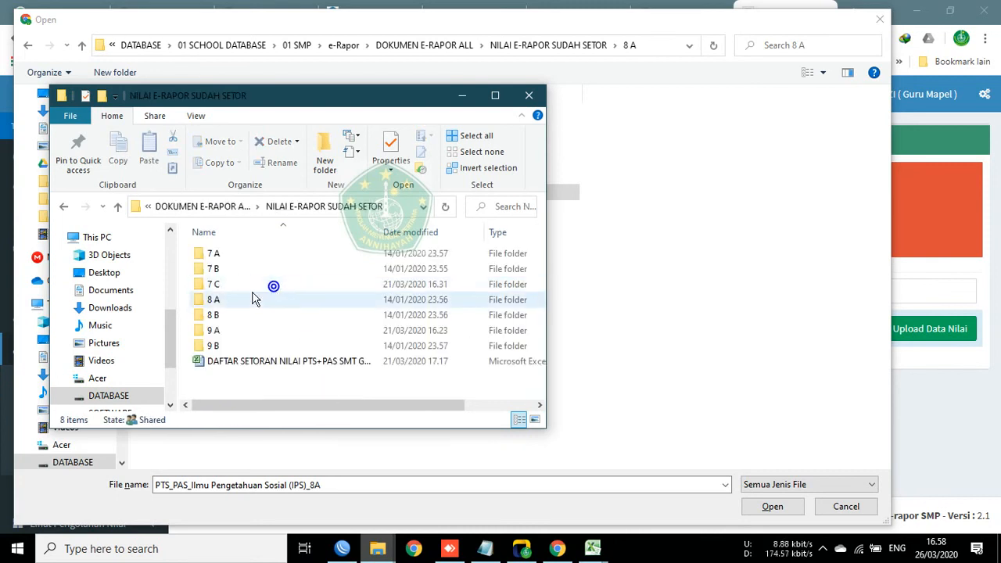
double_click(219, 302)
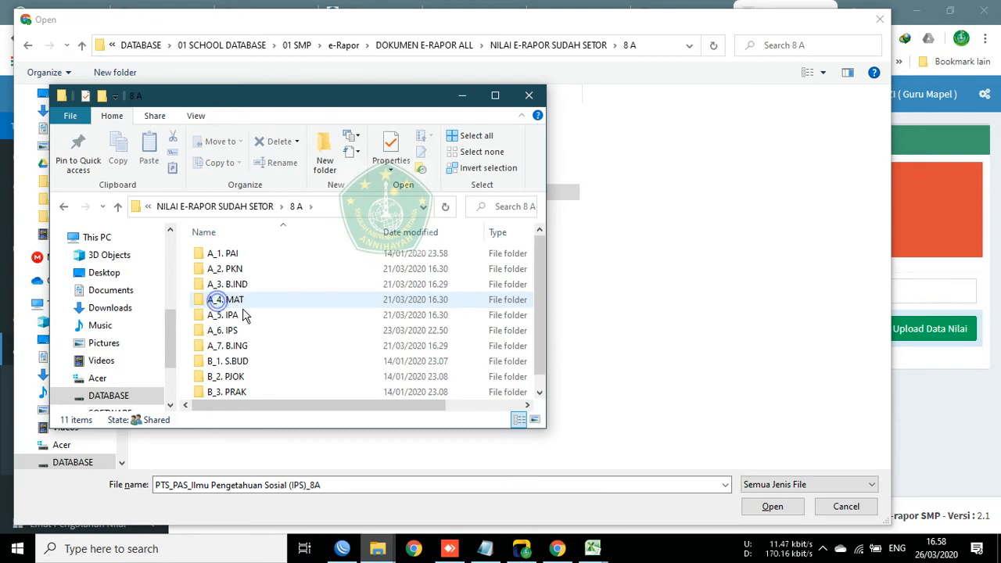
double_click(225, 330)
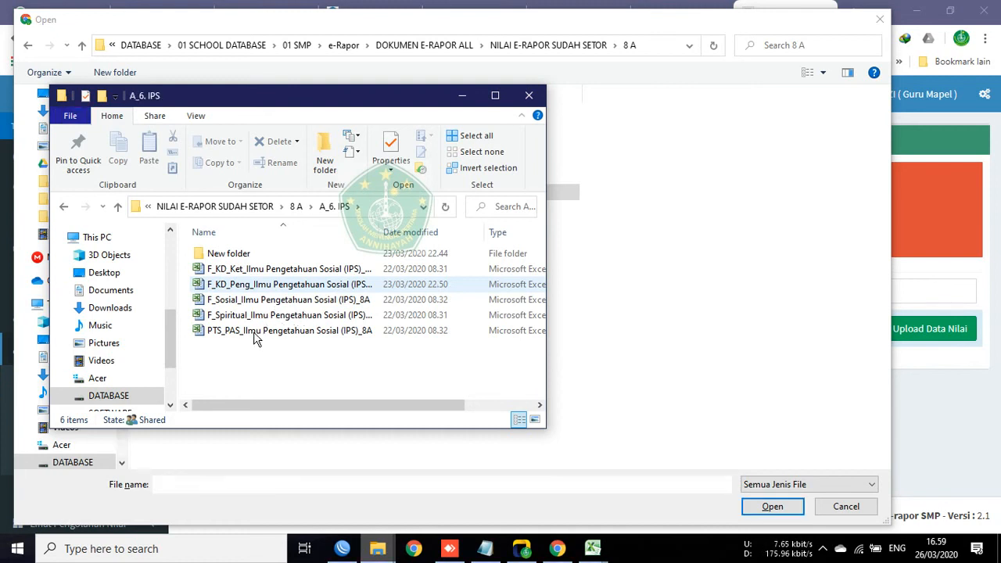
Step: Select the PTS_PAS_Ilmu Pengetahuan Sosial (IPS)_8A workbook
click(319, 336)
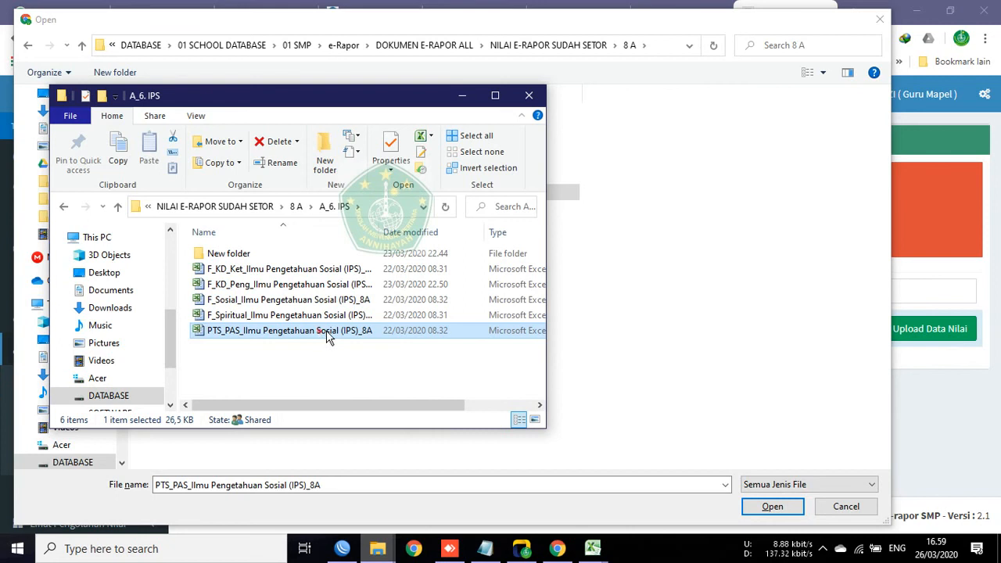
click(416, 373)
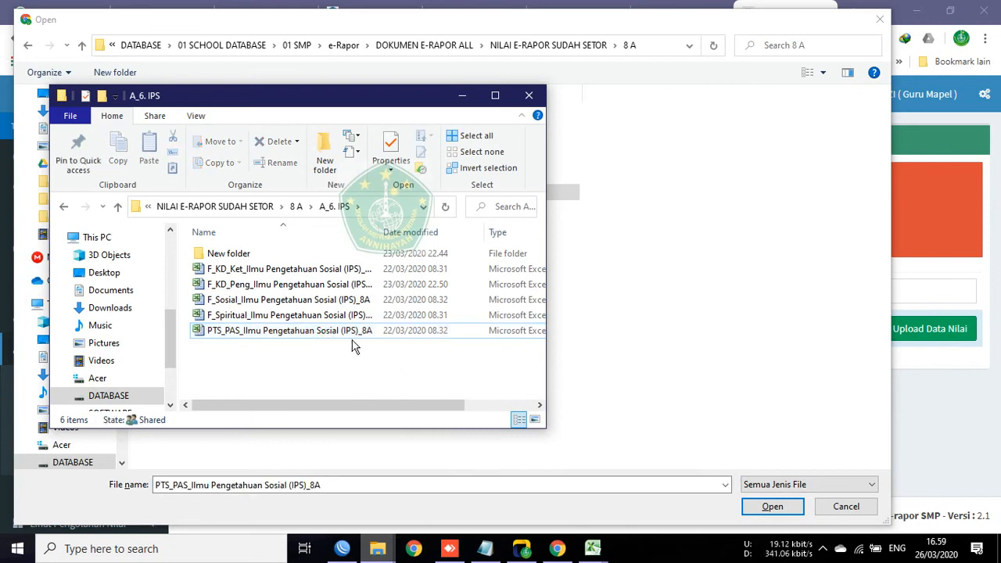
click(295, 327)
Step: Open the PTS_PAS workbook in Excel and check its empty PTS and PAS cells
key(Return)
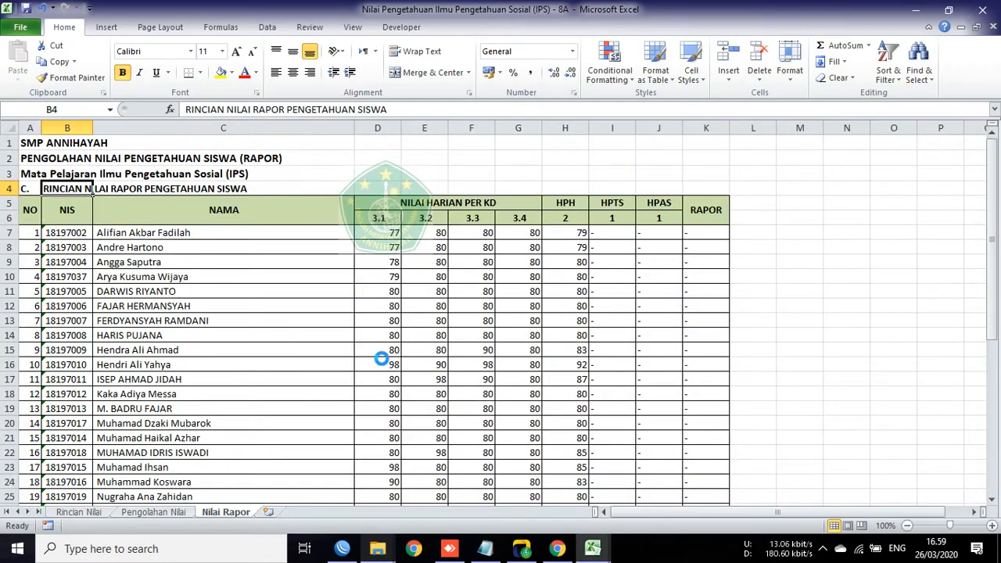
click(529, 255)
click(496, 233)
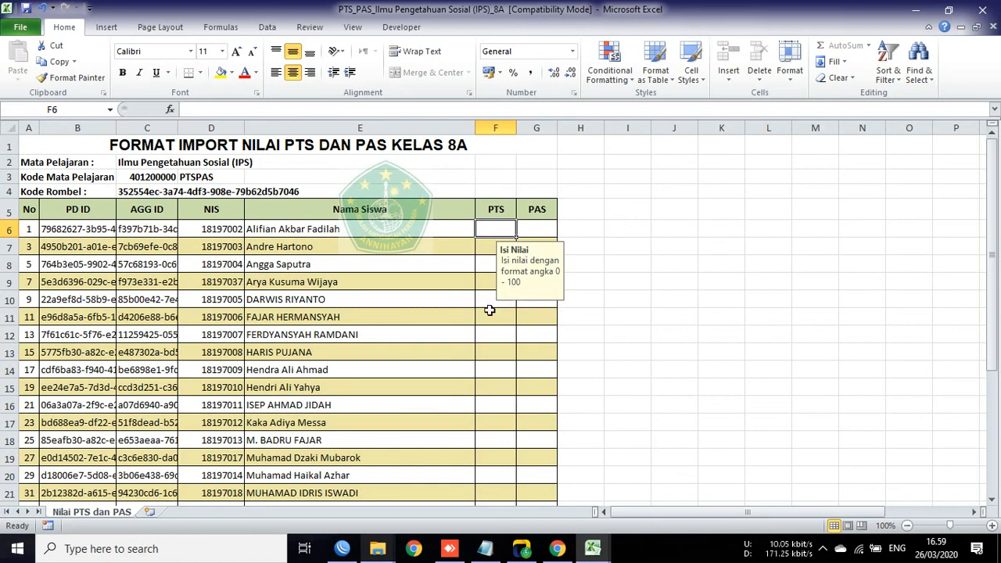
key(alt+Tab)
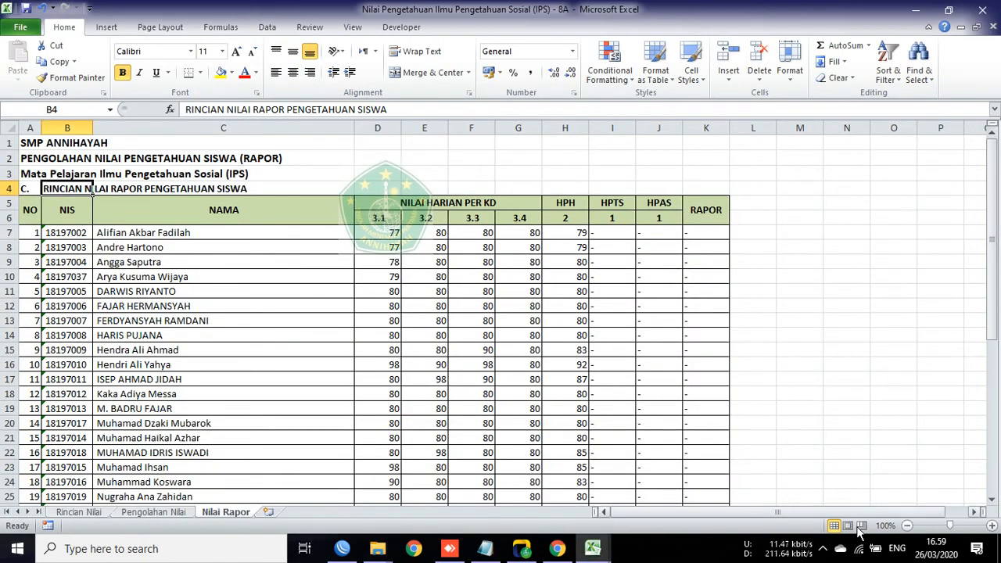
Step: Minimize Excel and the A_6. IPS folder window to return to the file-open dialog
click(825, 549)
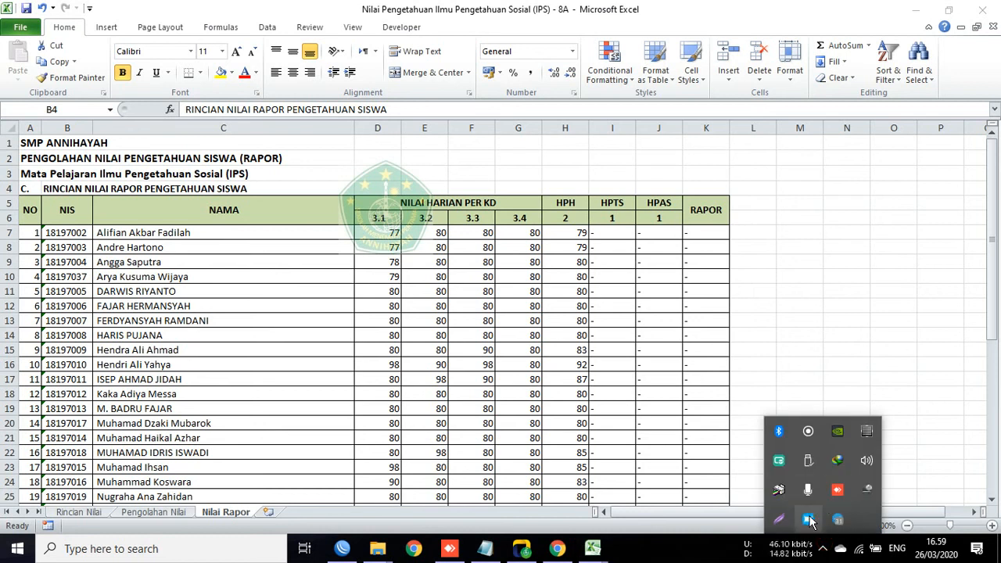
right_click(809, 520)
click(848, 457)
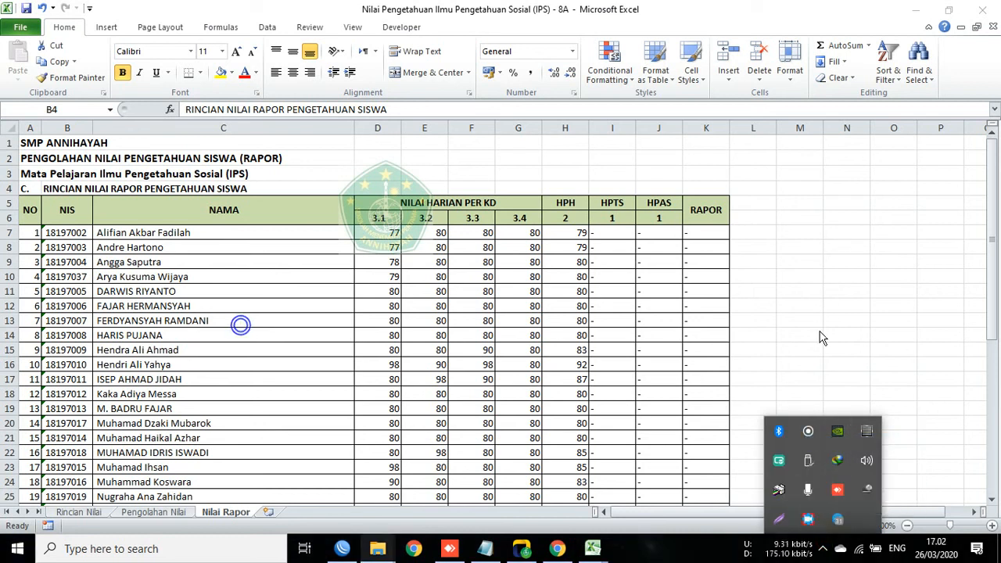
click(917, 10)
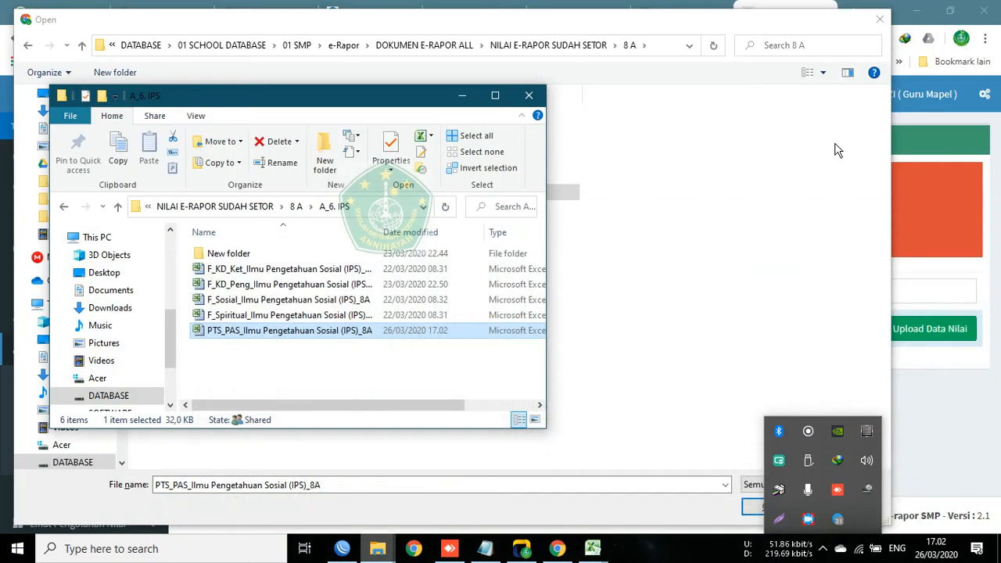
click(311, 367)
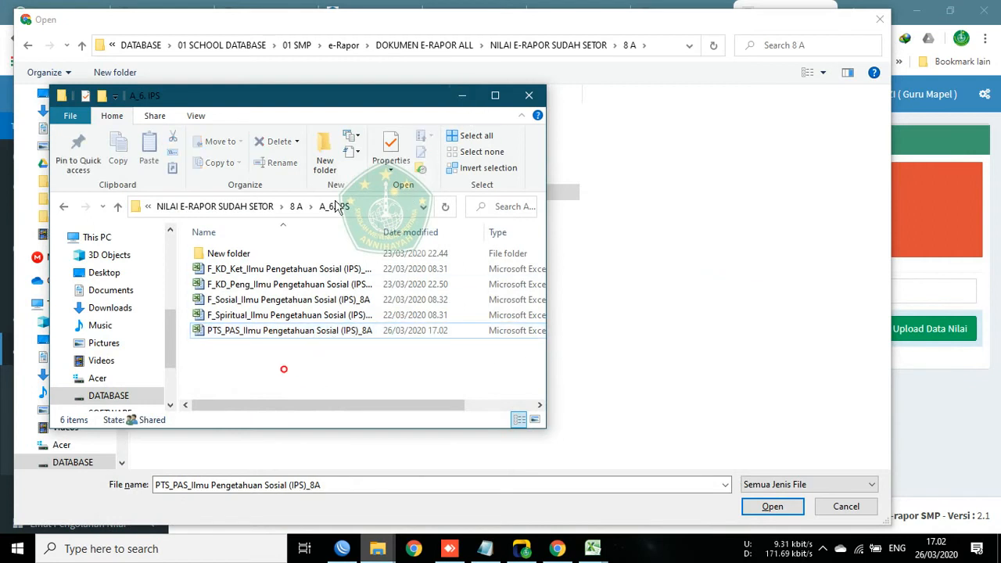
click(462, 96)
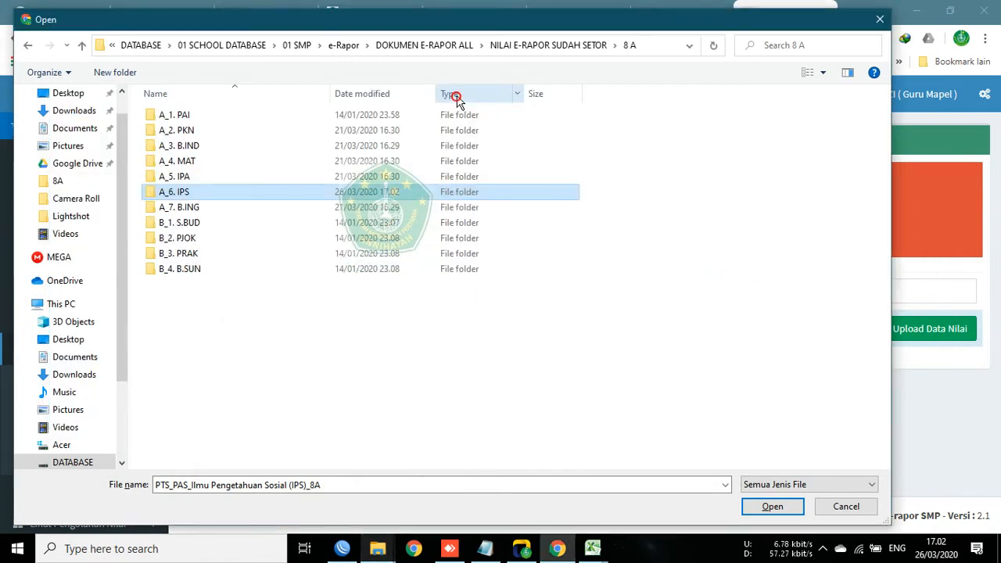
Step: Attach PTS_PAS_Ilmu Pengetahuan Sosial (IPS)_8A.xls from NILAI E-RAPOR SUDAH SETOR > 8 A > A_6. IPS
click(348, 49)
double_click(227, 139)
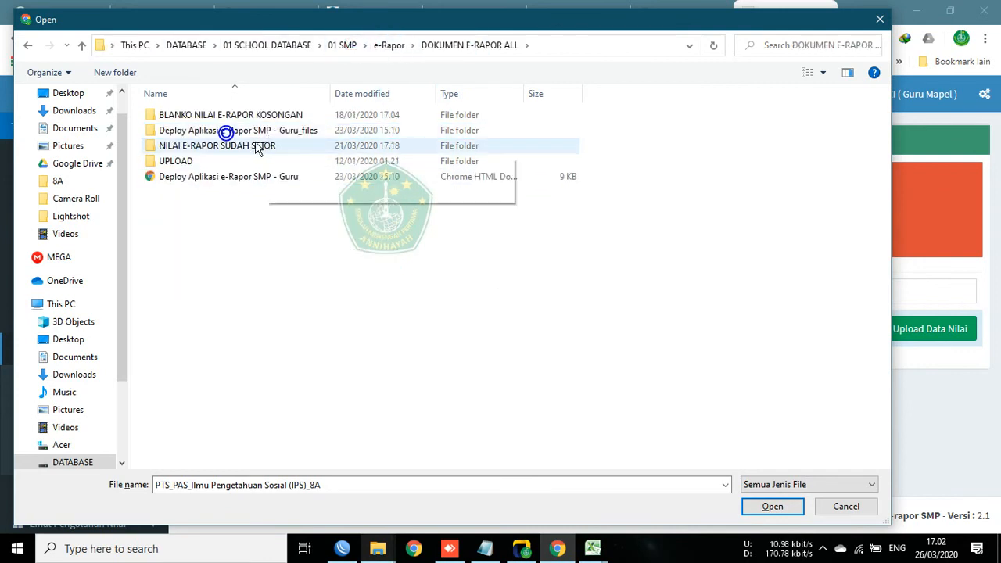
double_click(254, 147)
double_click(171, 164)
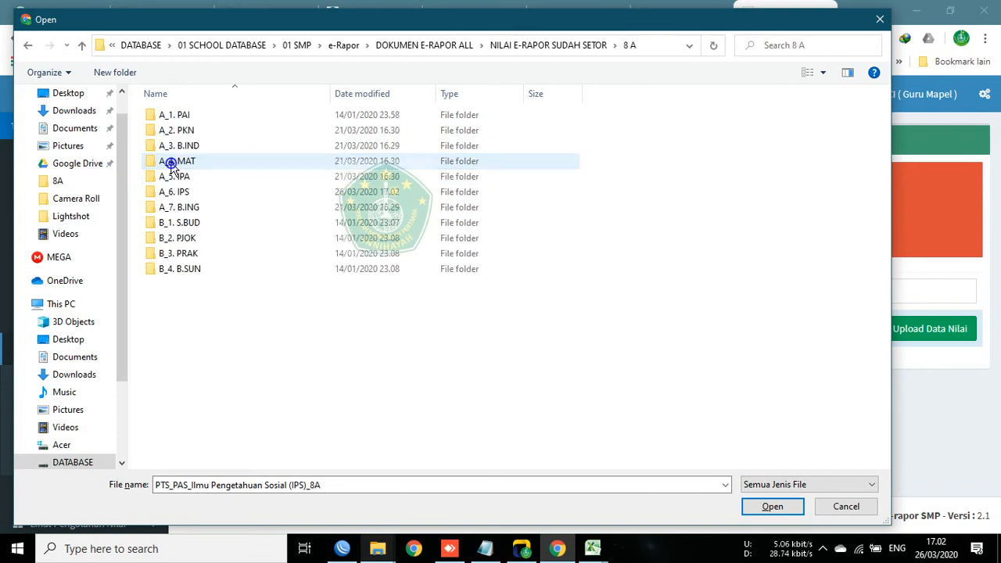
double_click(187, 196)
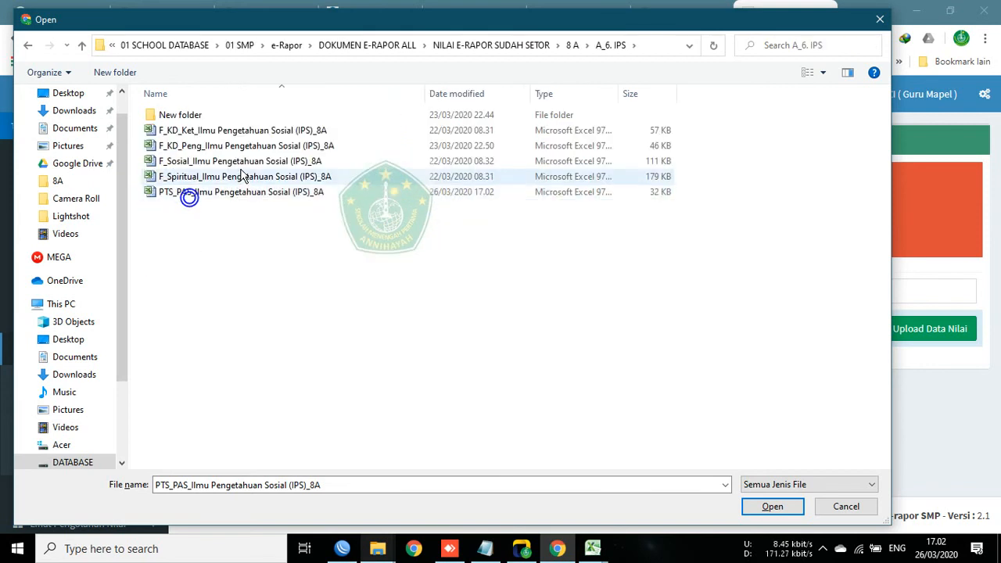
click(222, 195)
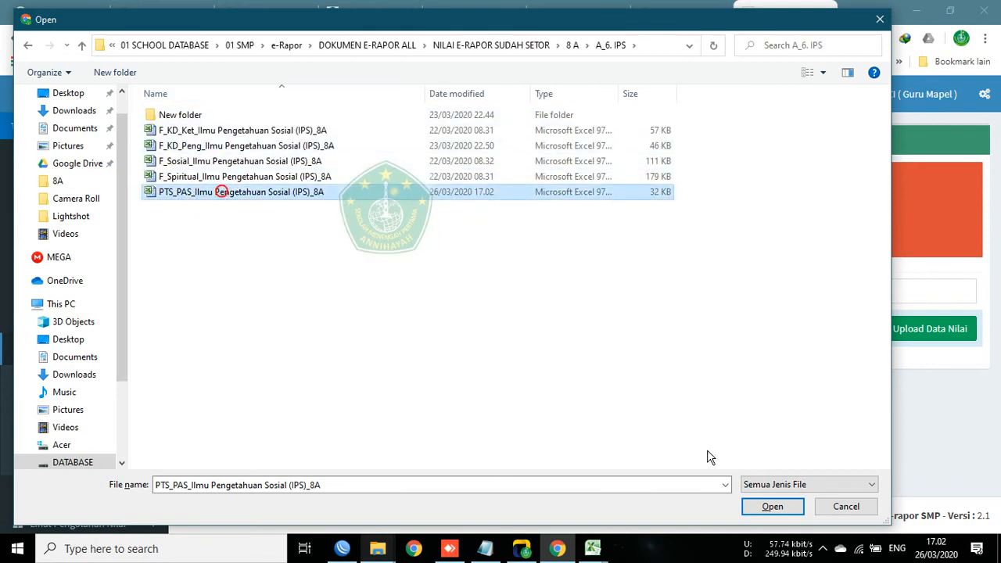
click(758, 507)
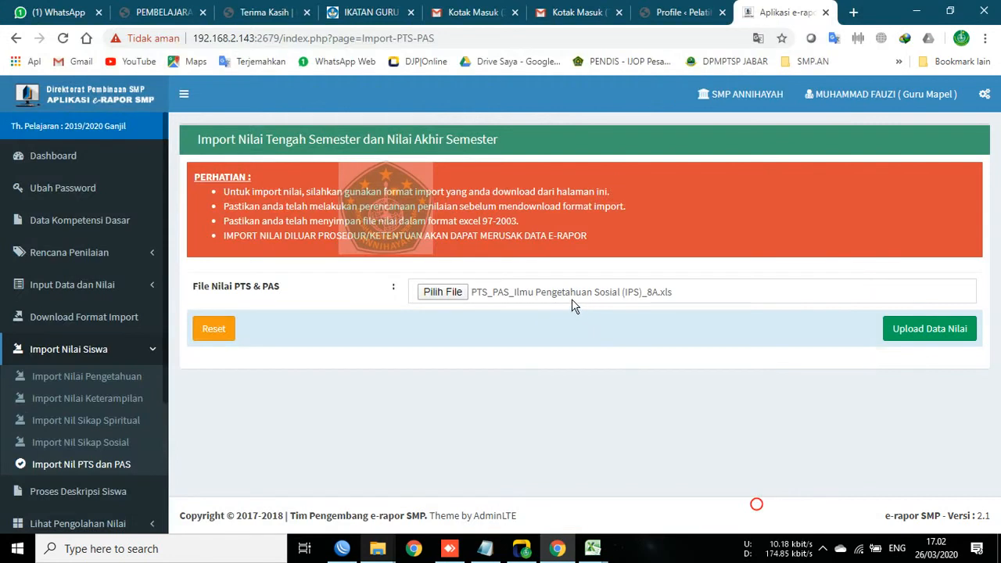
Step: Upload and save the PTS and PAS grades, confirming 27 records added
click(916, 332)
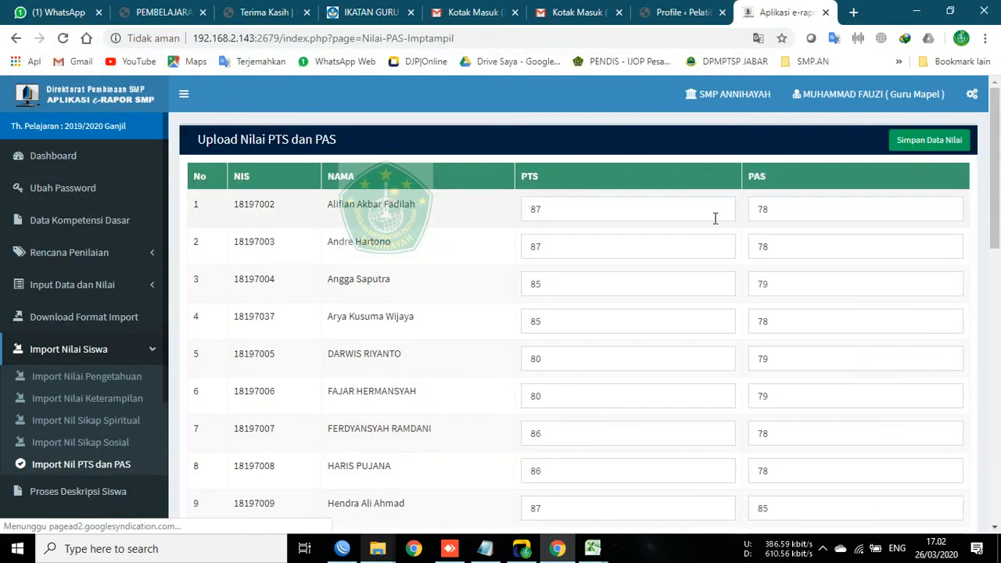
scroll(485, 274, down, 10)
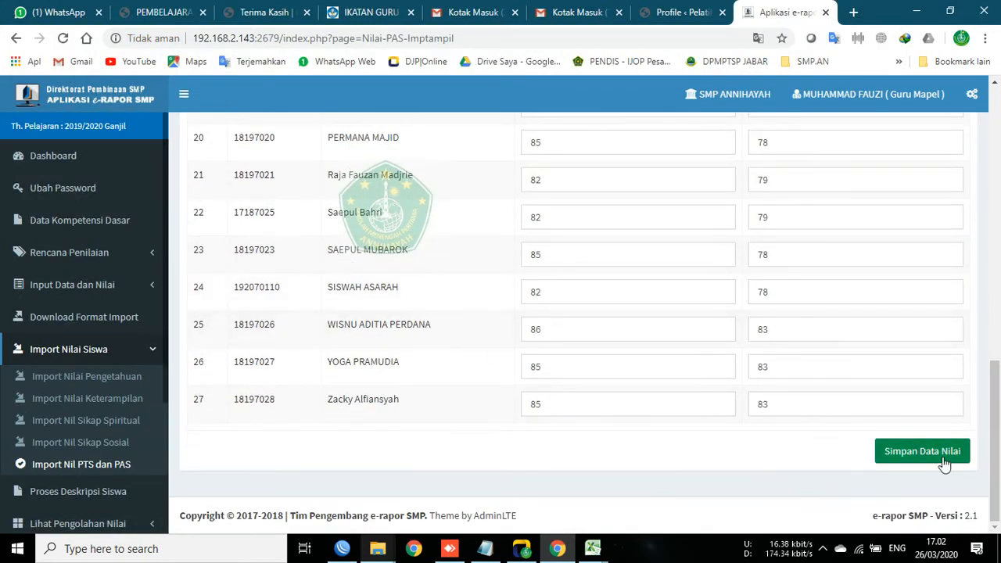
click(939, 459)
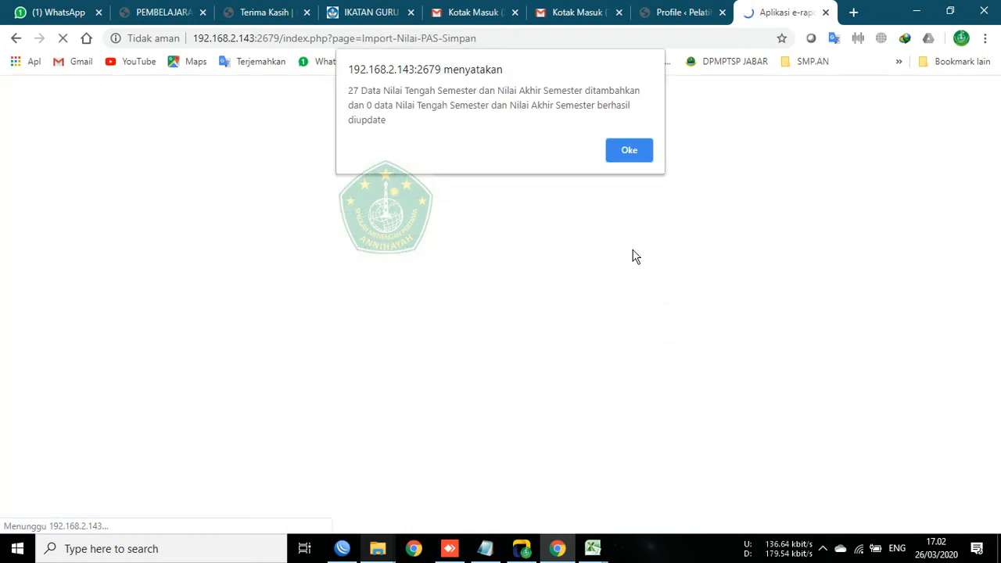
click(630, 151)
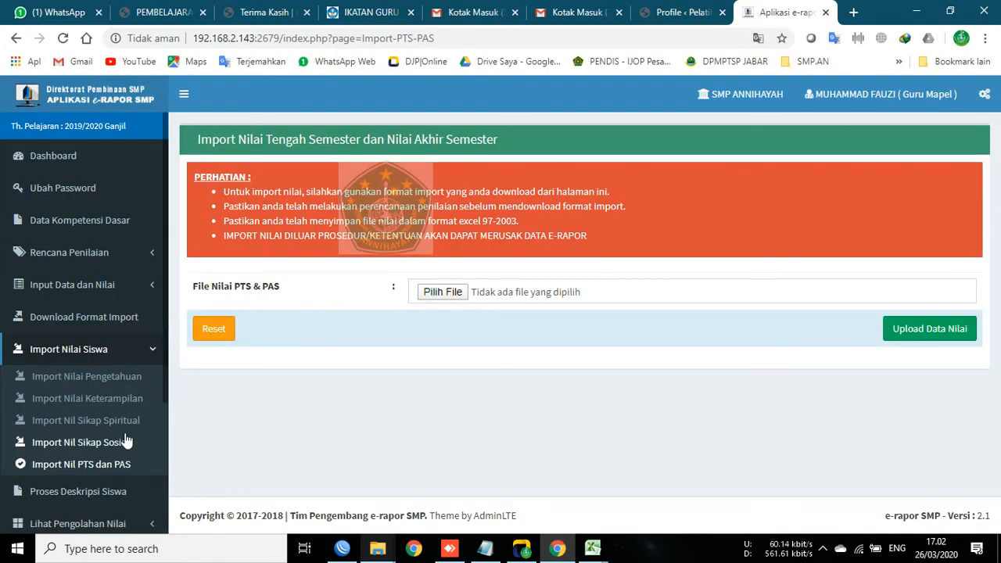
Step: Show the Lihat Nilai Akhir grades for class 8A in Ilmu Pengetahuan Sosial (IPS), with KKM 76
scroll(106, 462, down, 3)
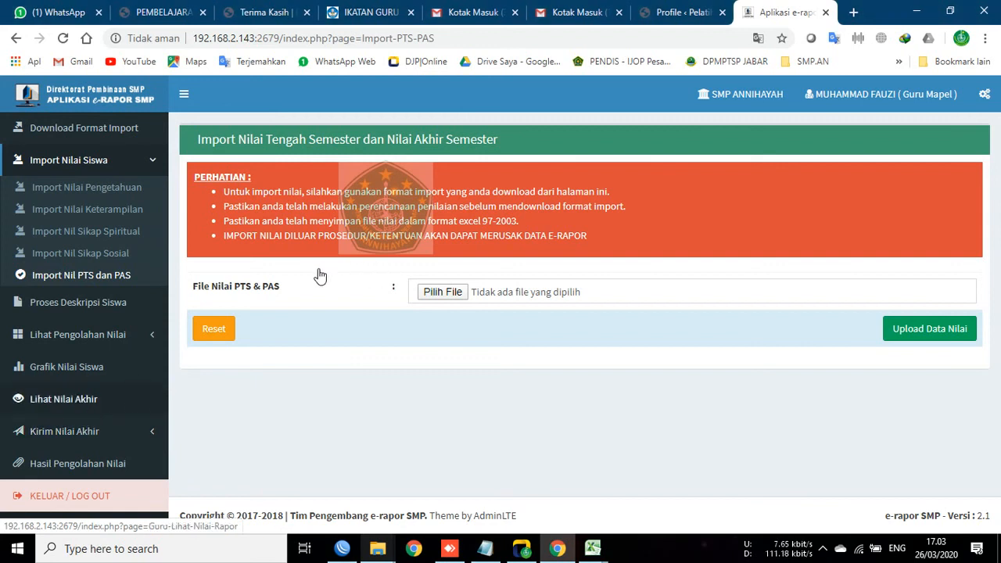
click(76, 398)
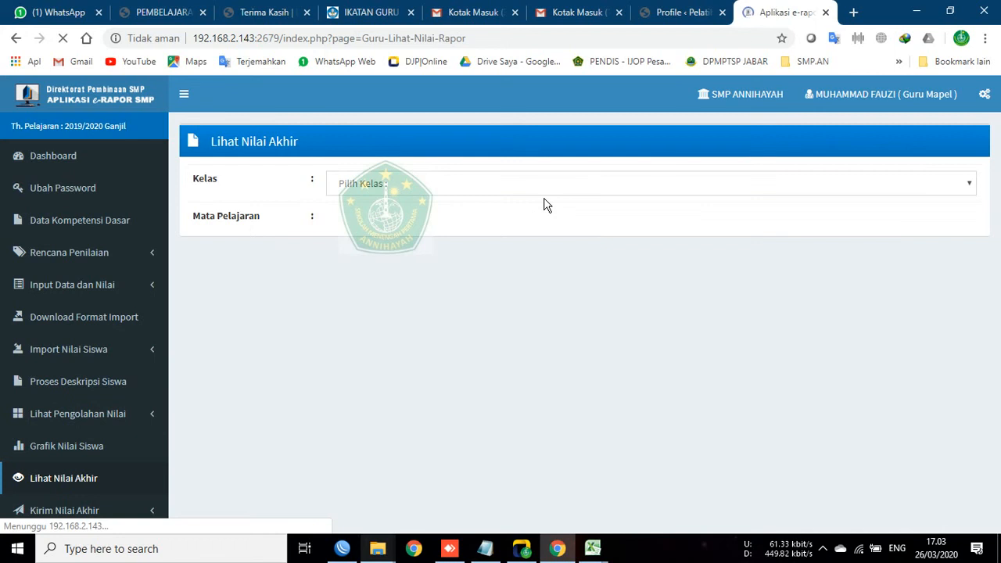
click(373, 185)
click(353, 258)
click(363, 223)
click(365, 256)
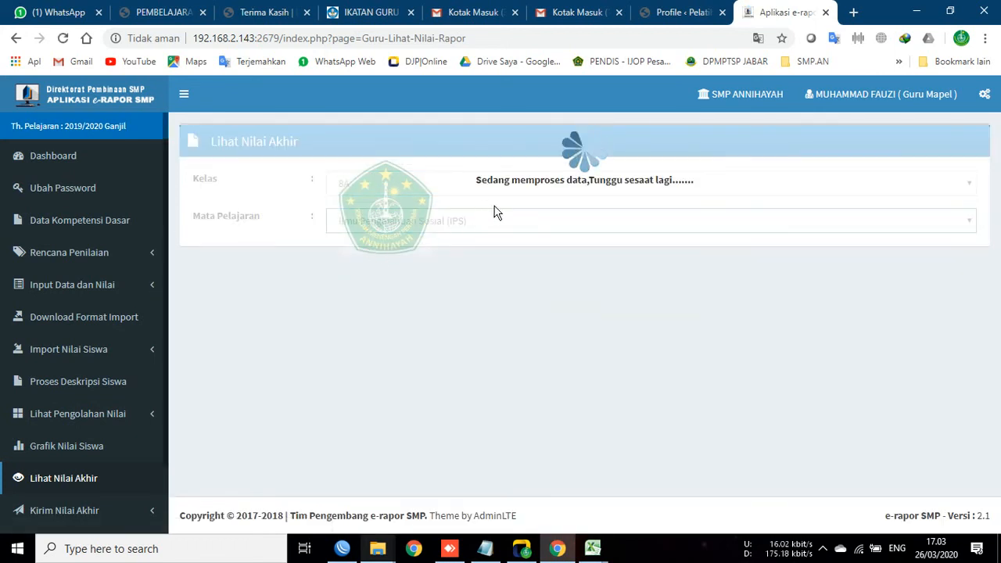
scroll(575, 337, down, 10)
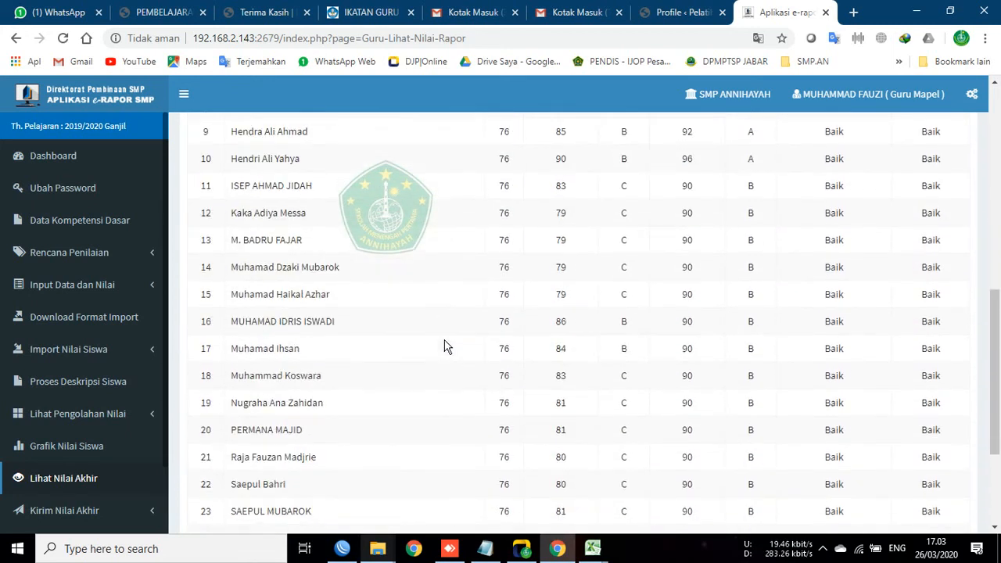
scroll(637, 258, up, 10)
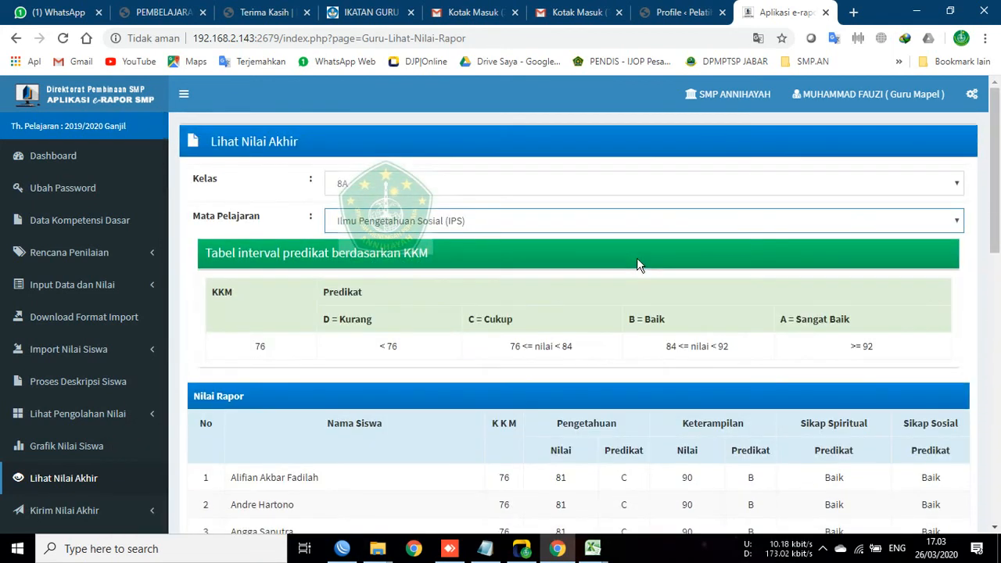
scroll(86, 449, down, 1)
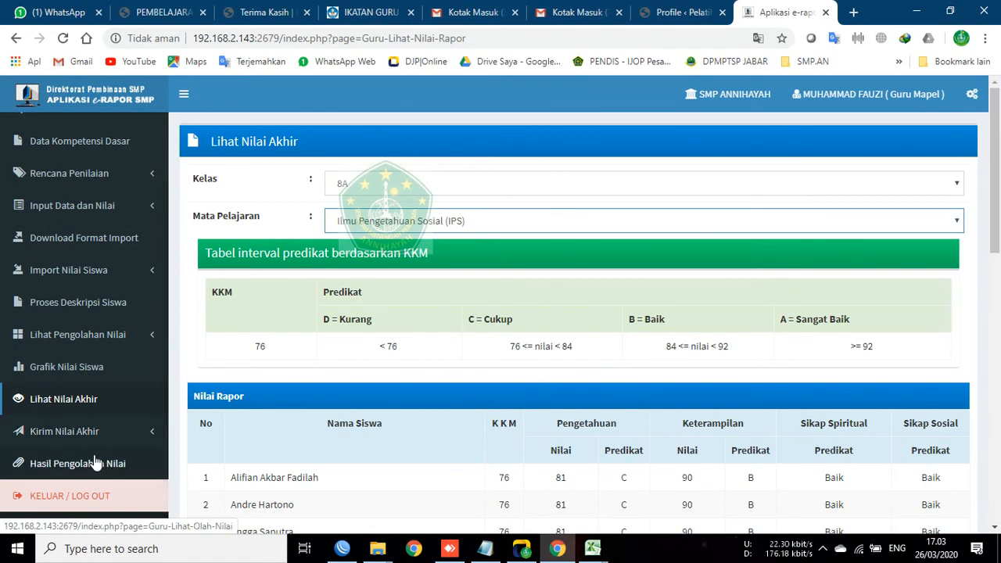
click(90, 463)
Step: Select class 8A and IPS on the sent processing results page, which lists no students yet
click(381, 193)
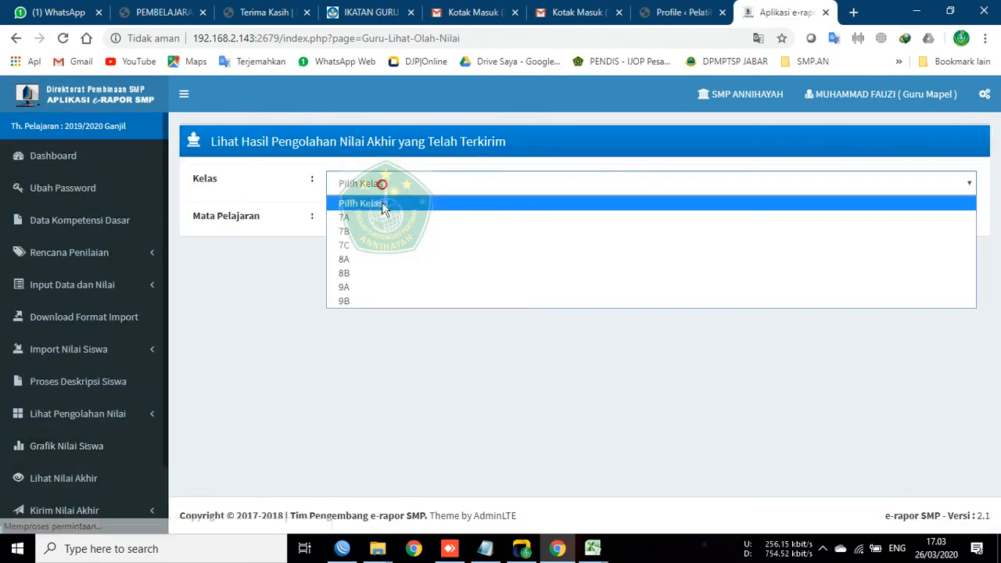
click(352, 266)
click(364, 221)
click(371, 255)
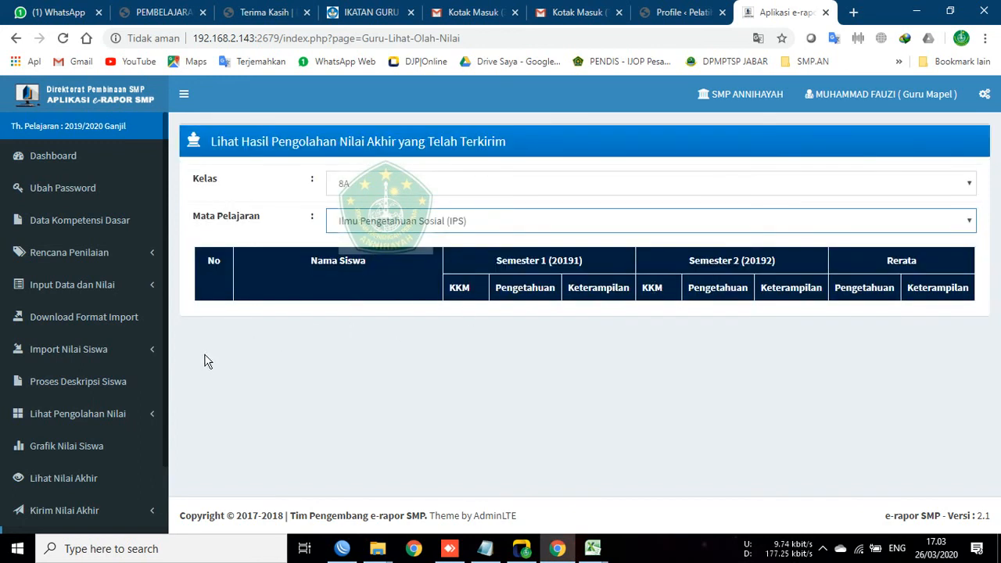
click(212, 142)
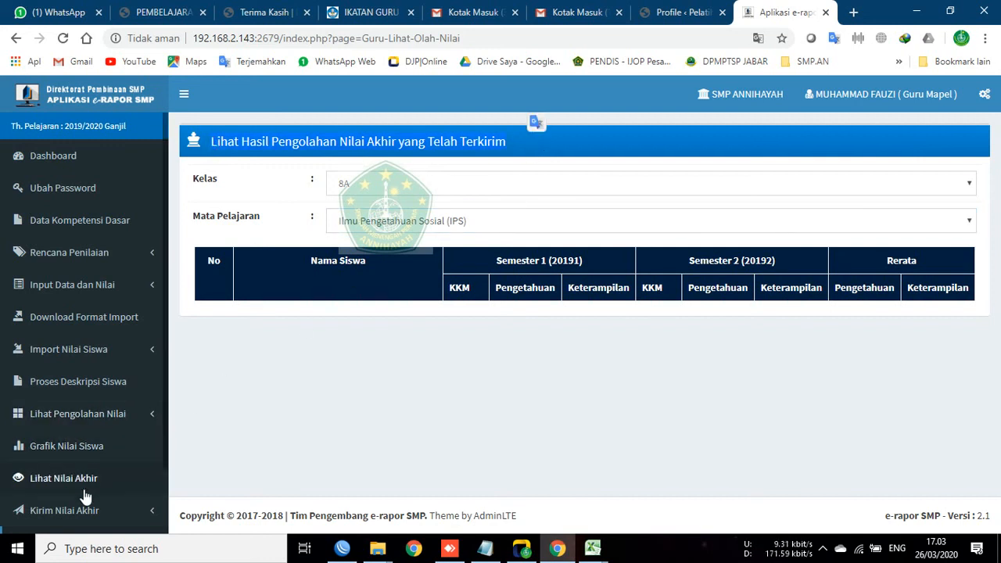
scroll(100, 460, down, 1)
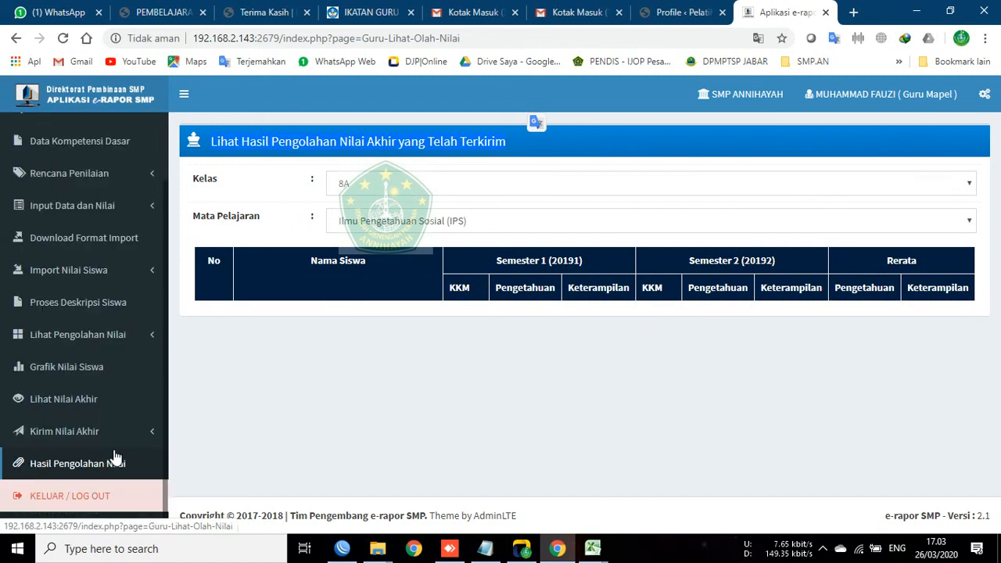
click(98, 312)
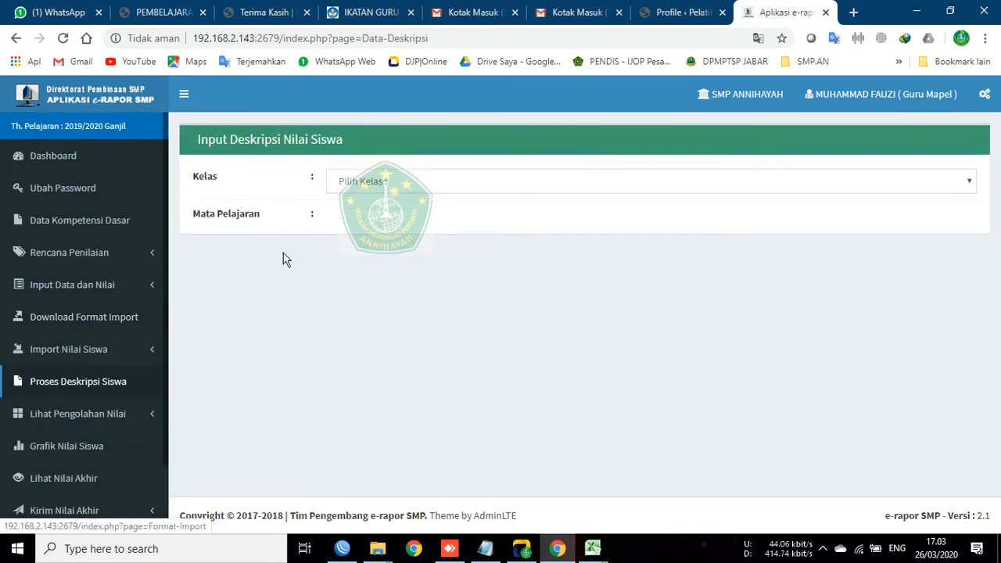
click(360, 181)
click(360, 254)
click(362, 219)
click(379, 252)
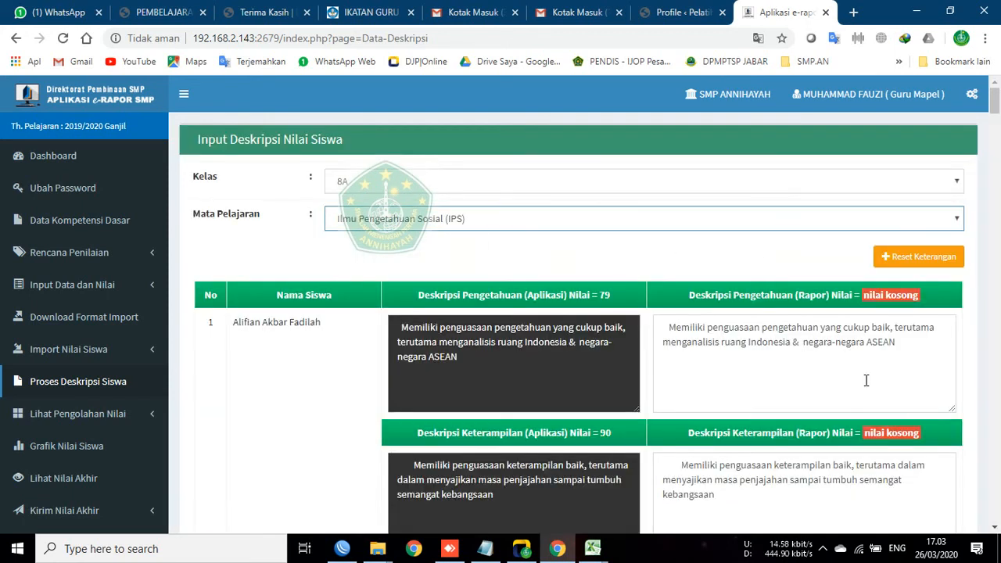
scroll(368, 401, down, 3)
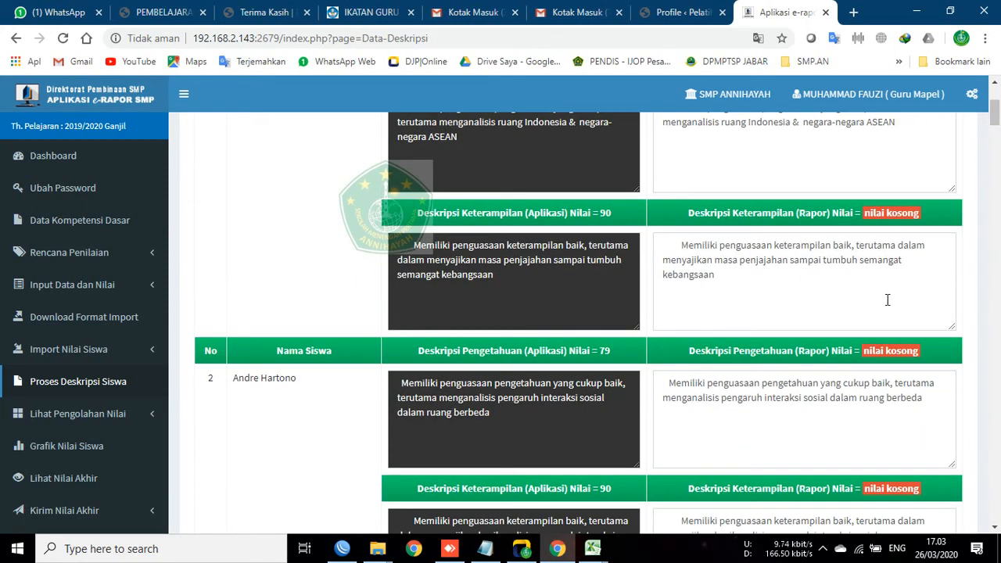
scroll(886, 454, down, 20)
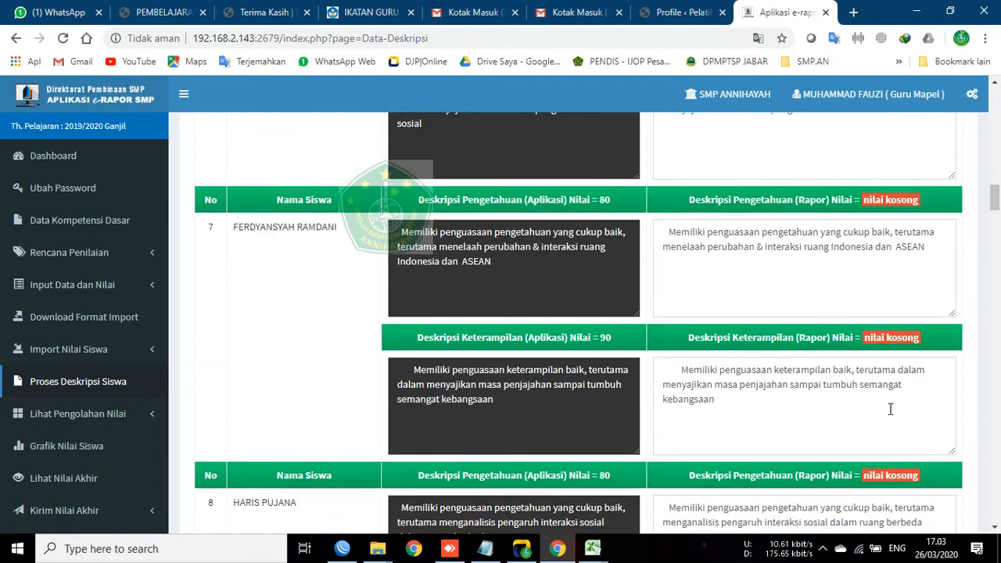
scroll(891, 427, down, 20)
drag(995, 371, 999, 536)
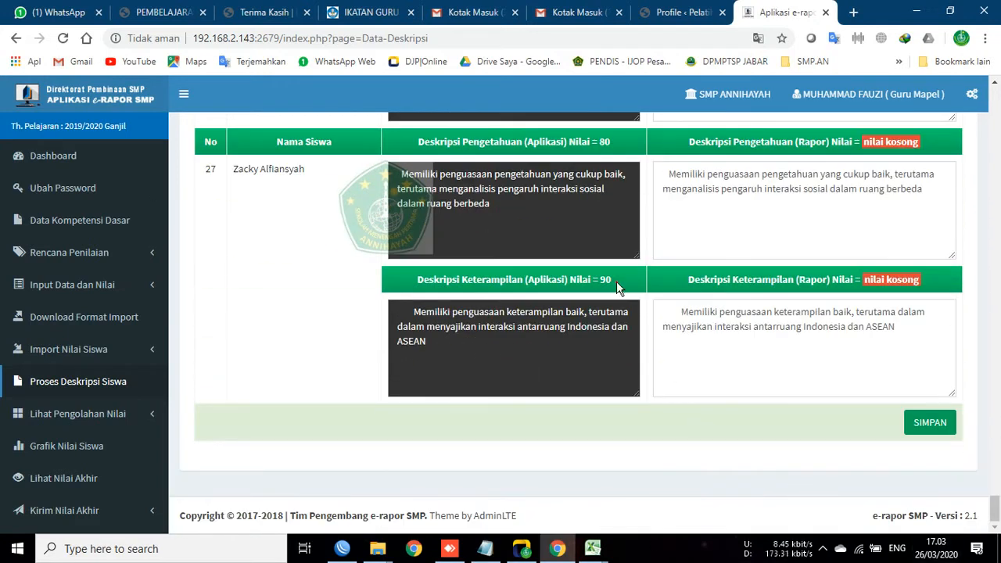
drag(616, 281, 613, 280)
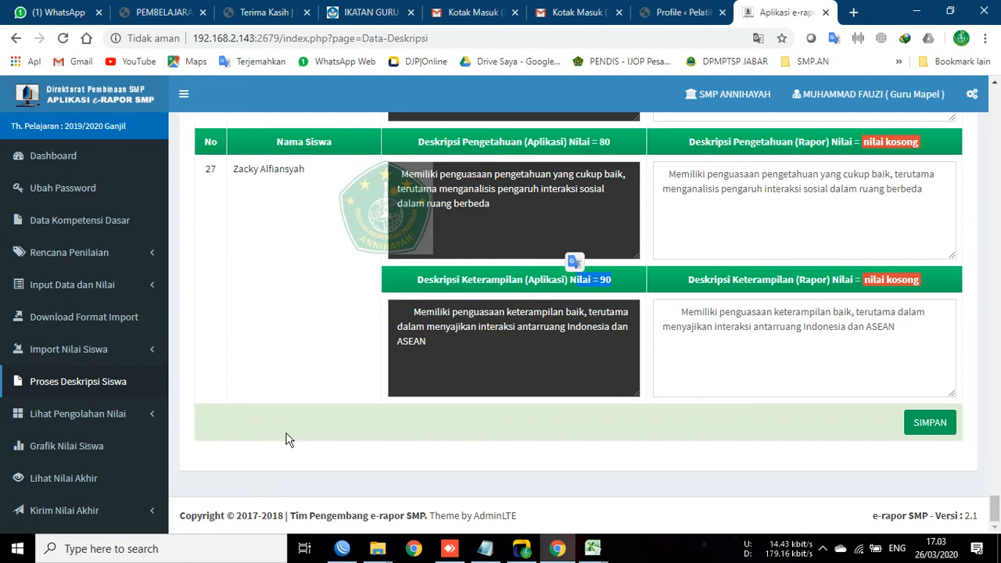
click(86, 416)
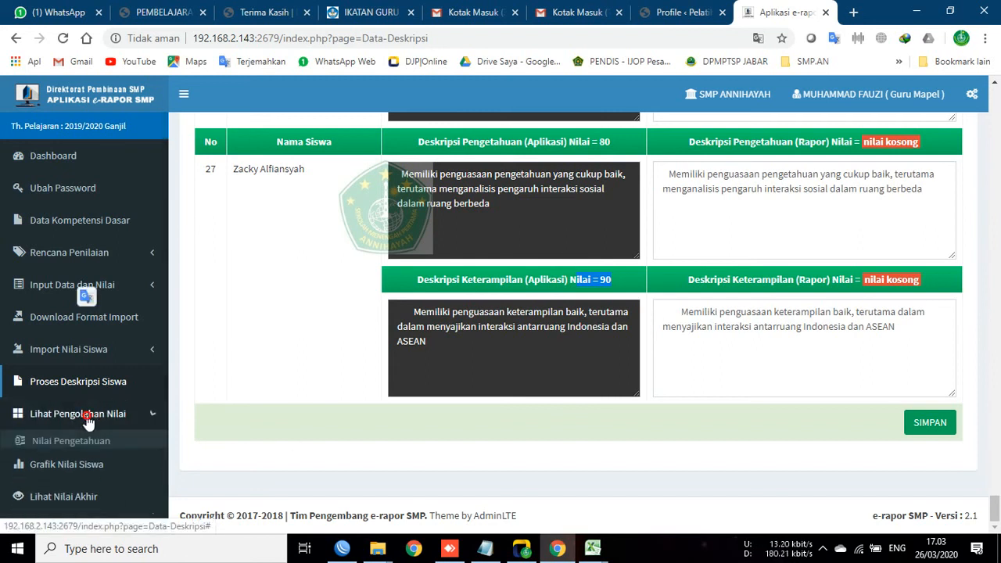
scroll(82, 415, down, 2)
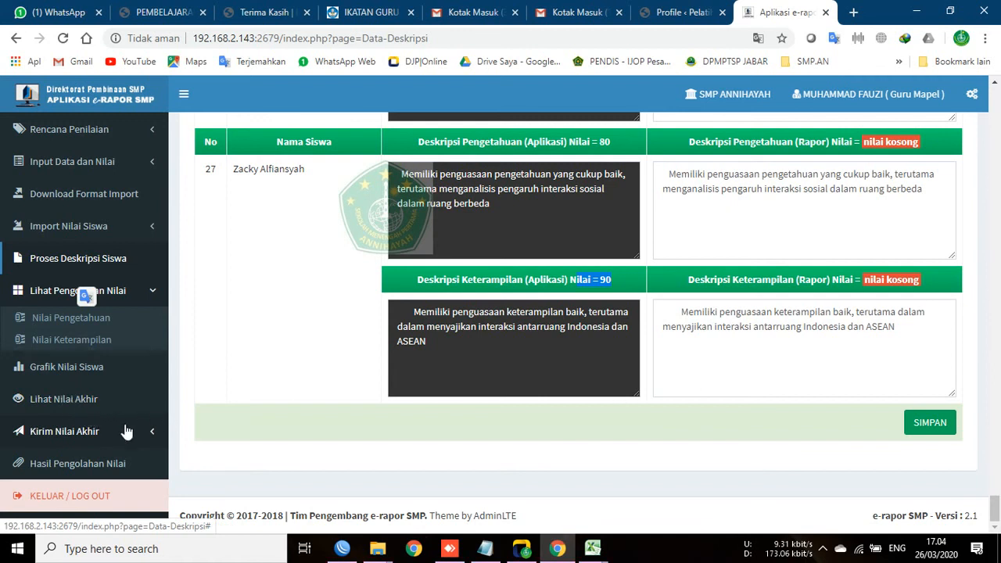
click(88, 431)
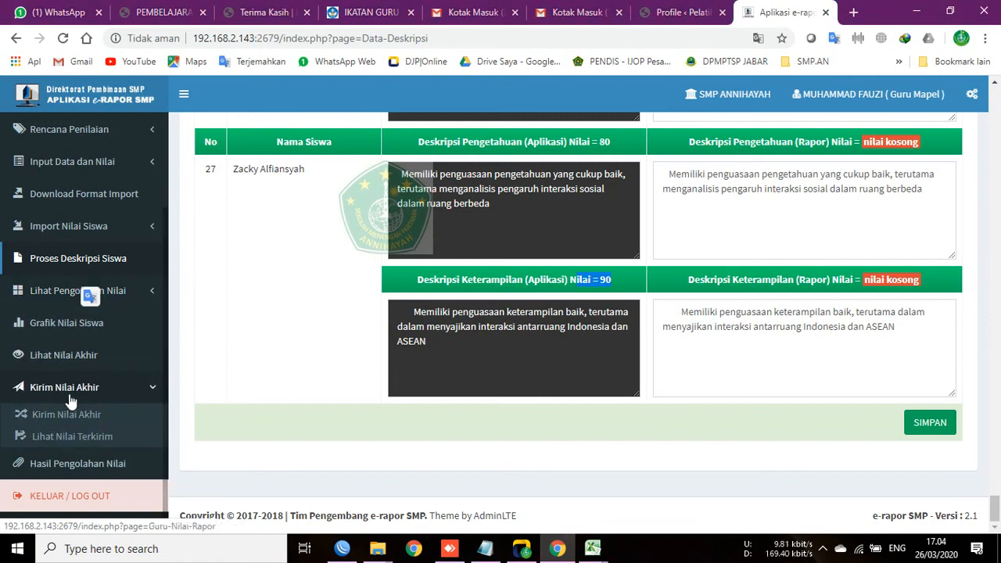
Step: Reload class 8A's IPS final grades for all 27 students, then go to knowledge grade processing
click(78, 356)
click(372, 188)
click(361, 261)
click(362, 220)
click(379, 255)
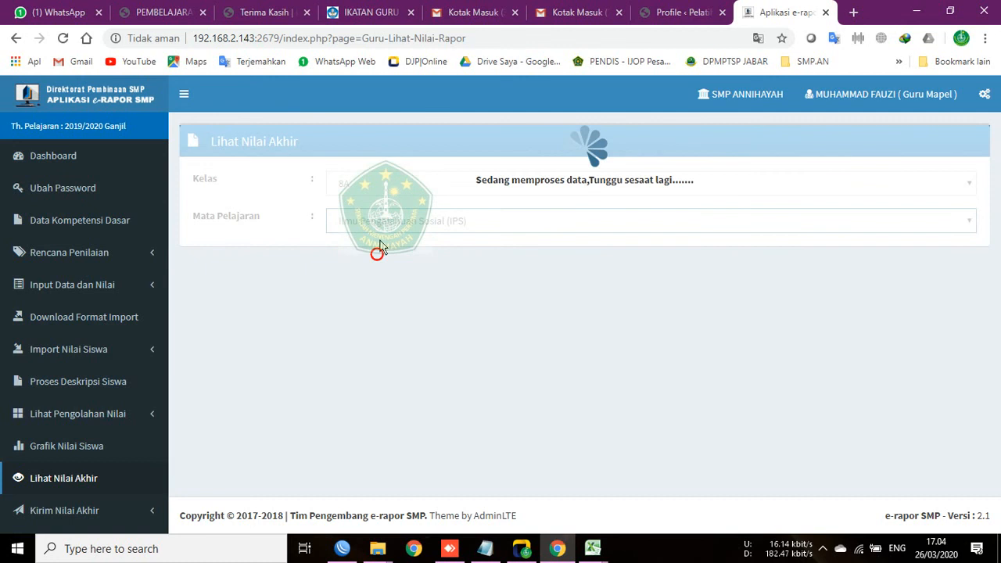
scroll(844, 328, down, 10)
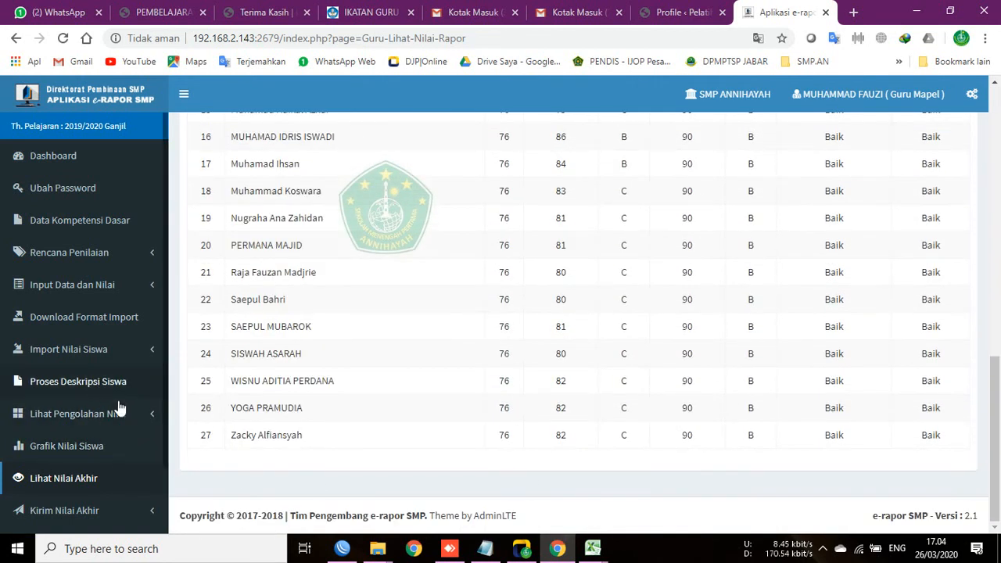
click(98, 421)
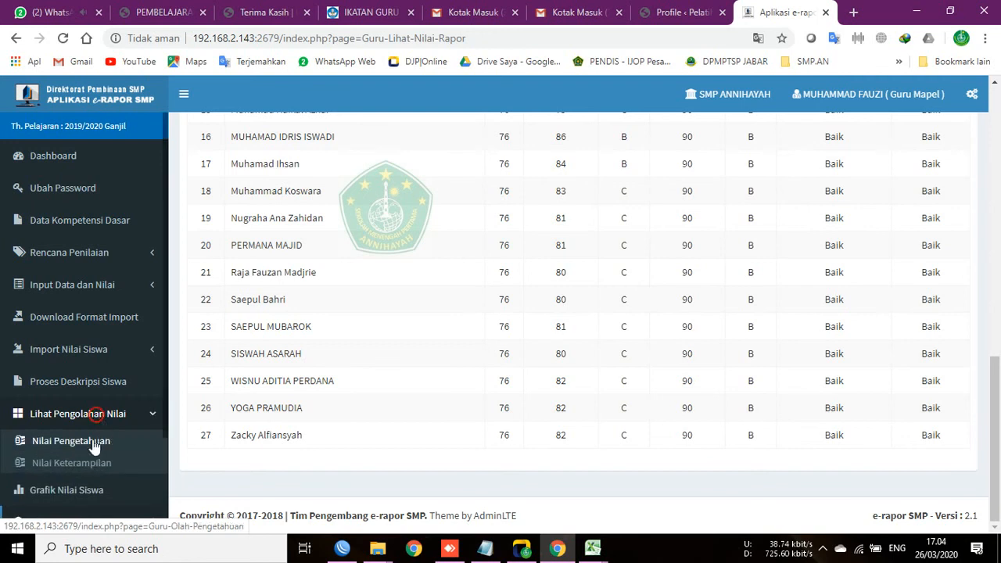
click(97, 441)
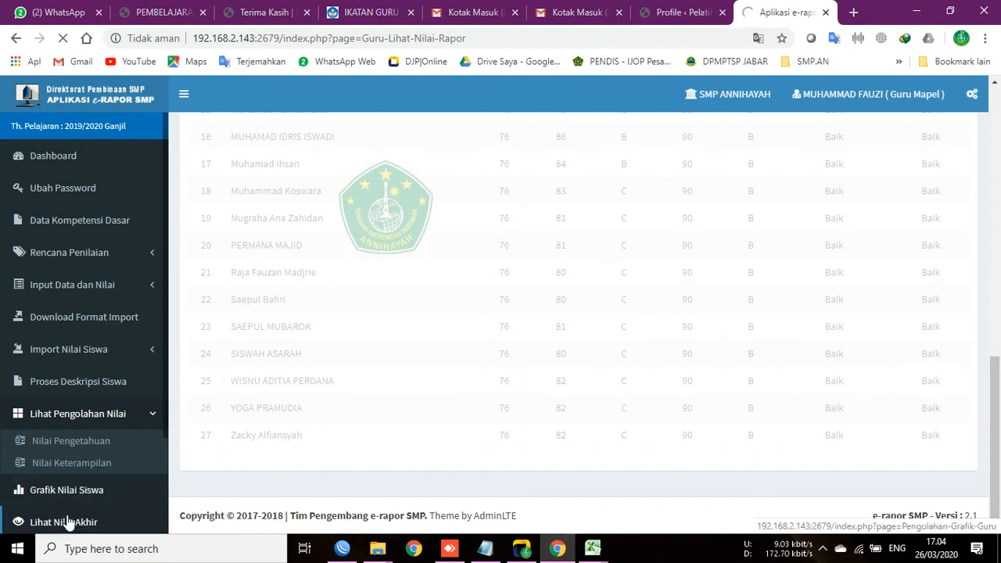
Step: Load the knowledge grade-processing results for class 8A, Ilmu Pengetahuan Sosial (IPS)
scroll(471, 353, up, 3)
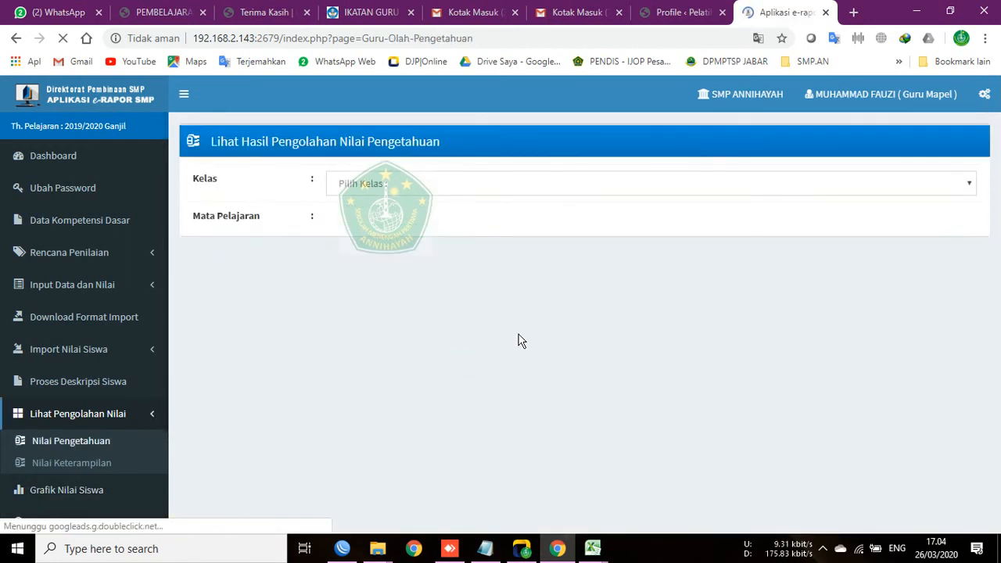
click(549, 185)
click(367, 259)
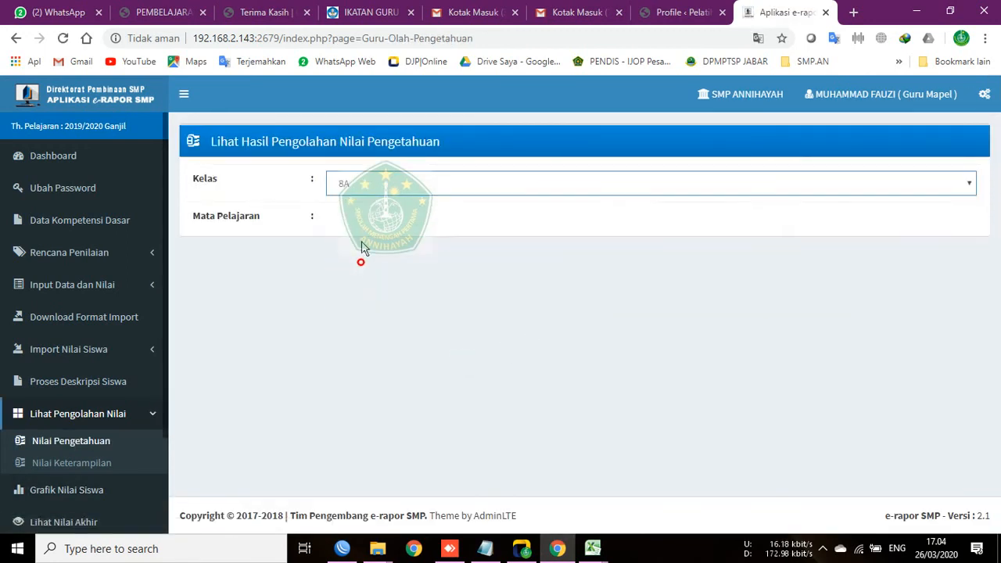
click(362, 218)
click(356, 256)
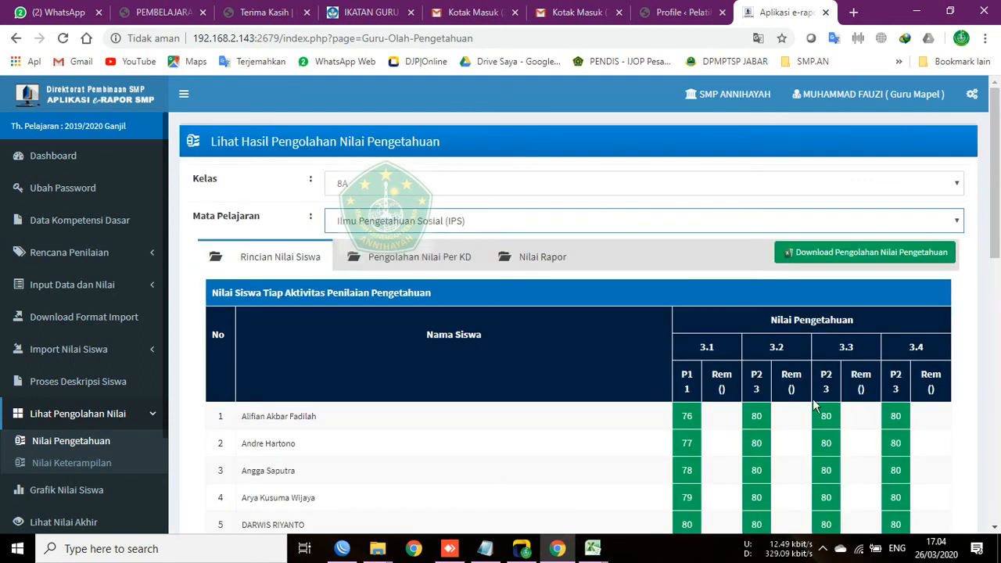
scroll(814, 415, down, 9)
scroll(819, 433, up, 9)
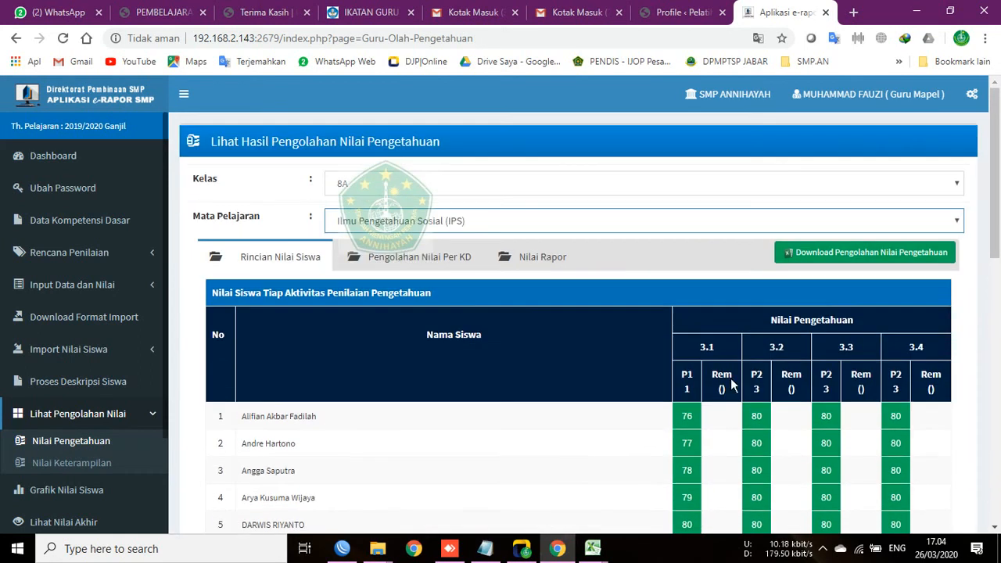
Step: Review the Per KD and Nilai Rapor views, then return to Rincian Nilai Siswa scores for KD 3.1–3.4
click(443, 269)
click(531, 258)
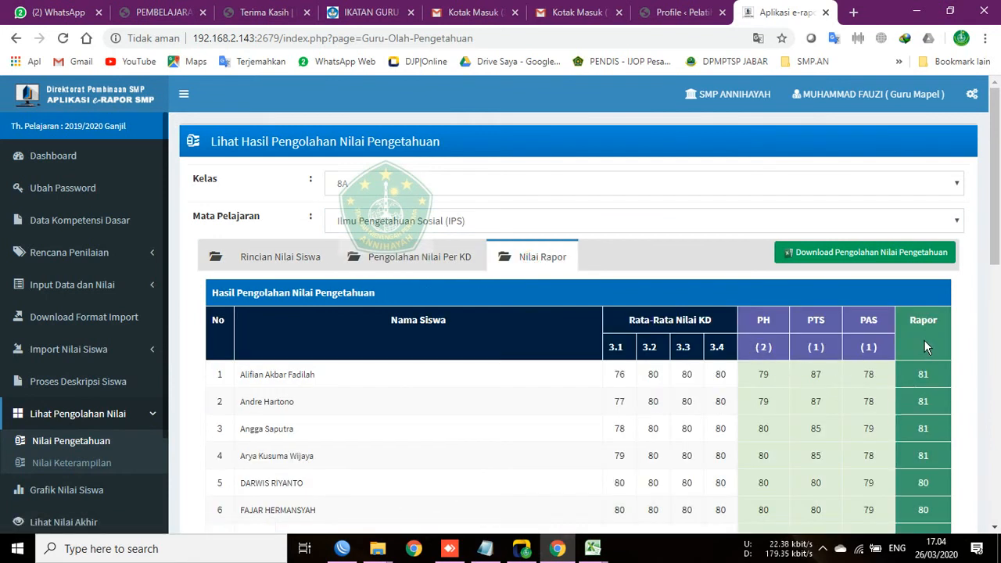
scroll(916, 427, down, 4)
scroll(916, 418, up, 3)
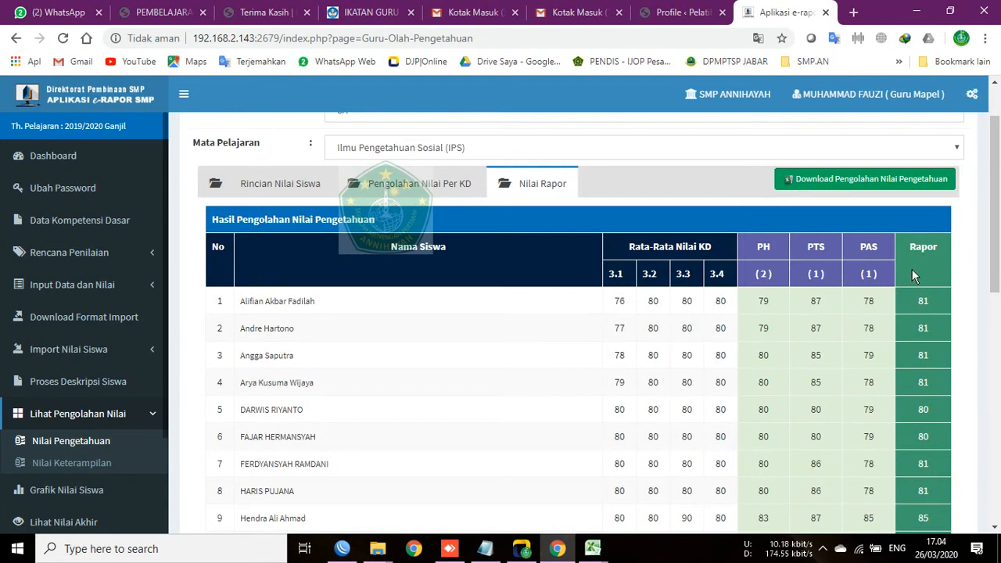
scroll(916, 301, down, 7)
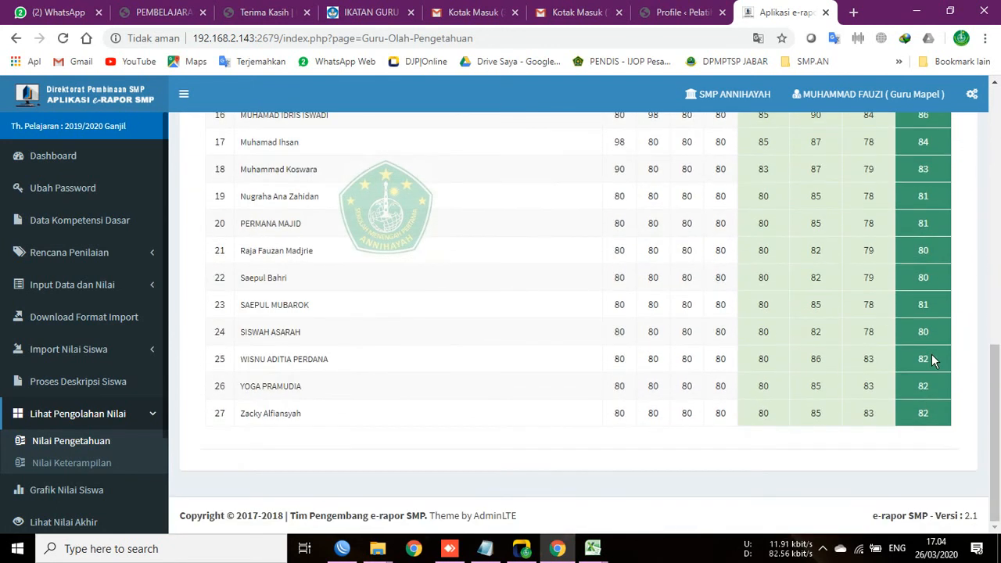
scroll(902, 402, up, 9)
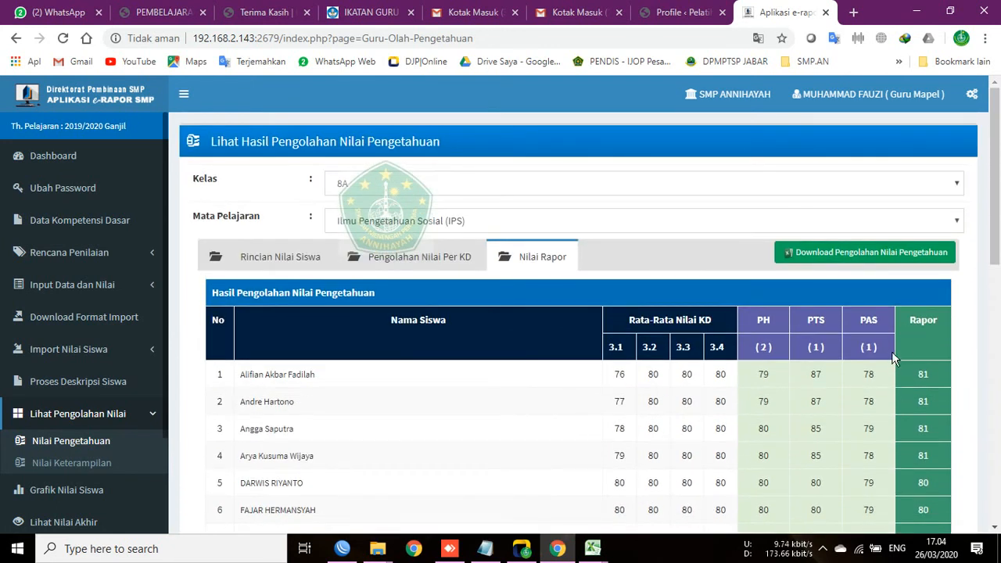
scroll(914, 347, down, 9)
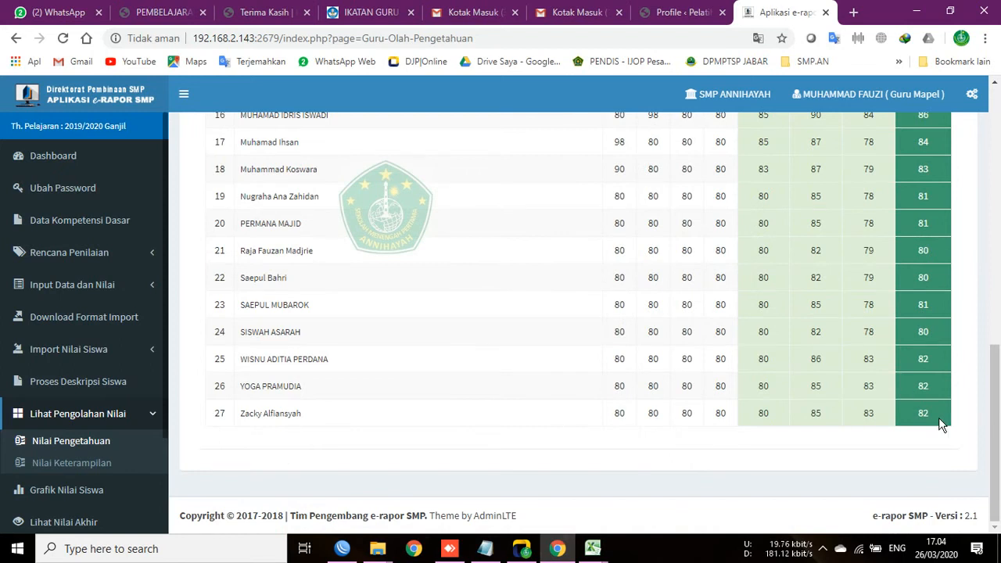
scroll(942, 423, up, 9)
click(401, 262)
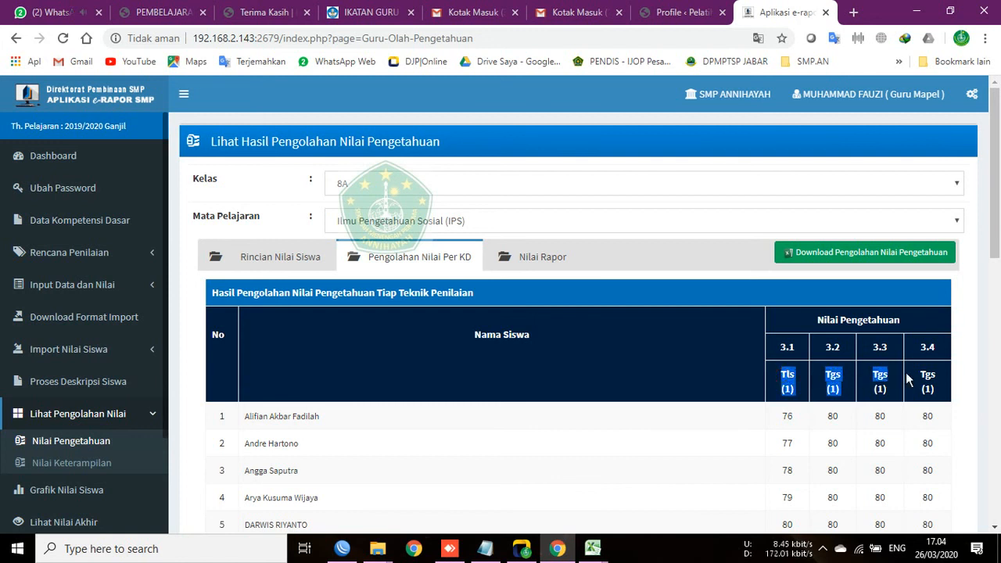
click(263, 250)
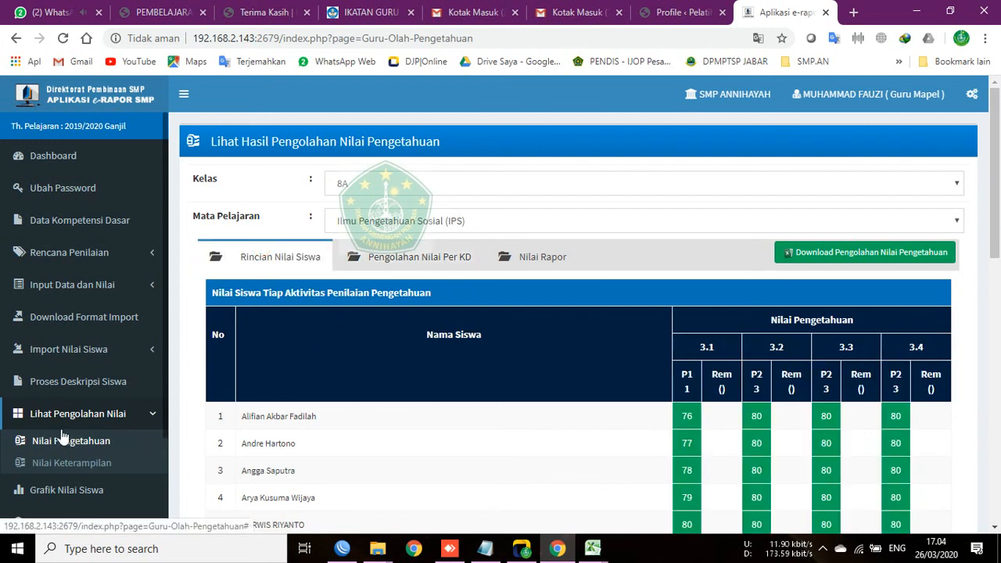
Step: Load the skill grade-processing results for class 8A IPS, showing 90 on every KD 4.1–4.4
click(72, 462)
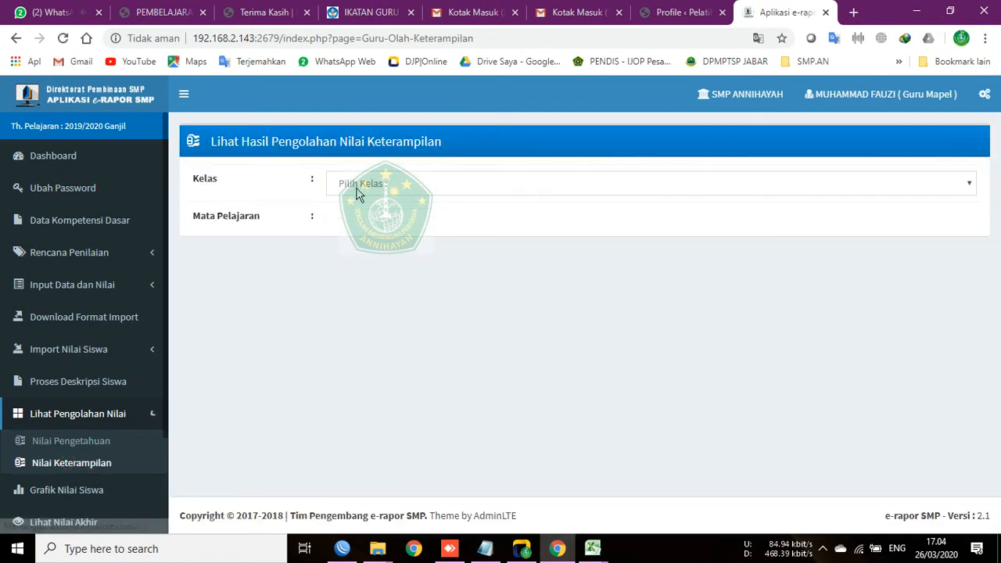
click(356, 187)
click(344, 260)
click(344, 221)
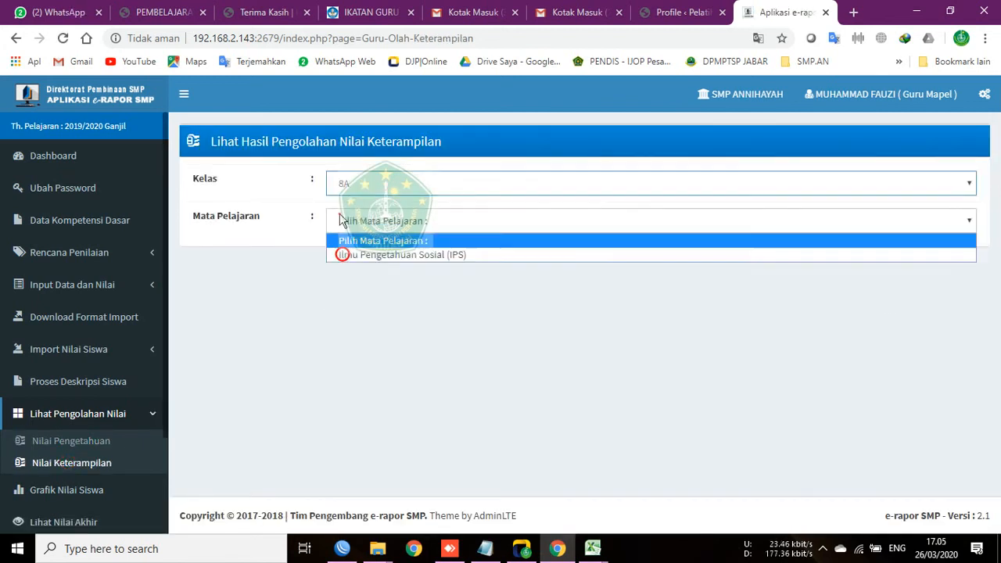
click(351, 257)
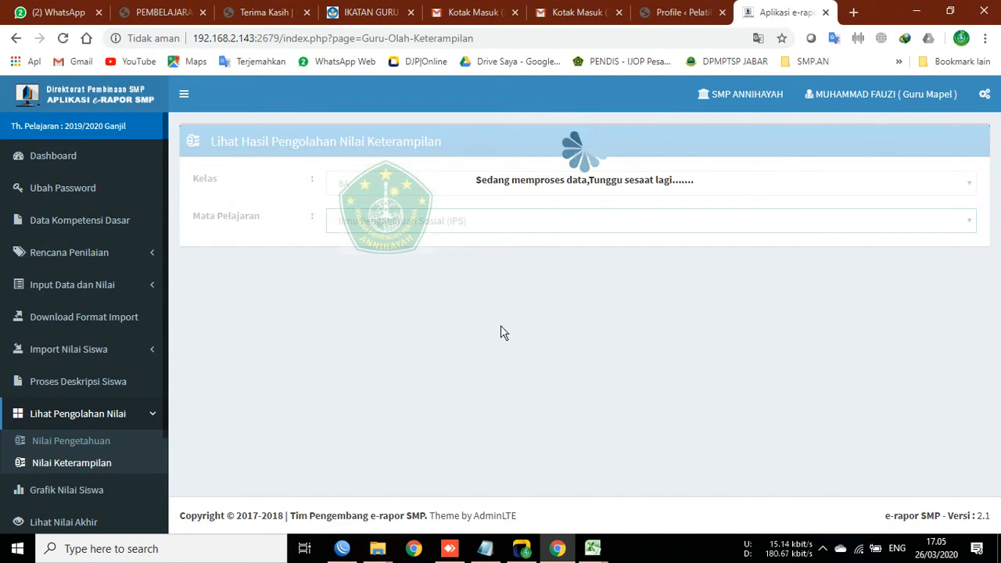
scroll(872, 391, down, 5)
scroll(863, 384, up, 5)
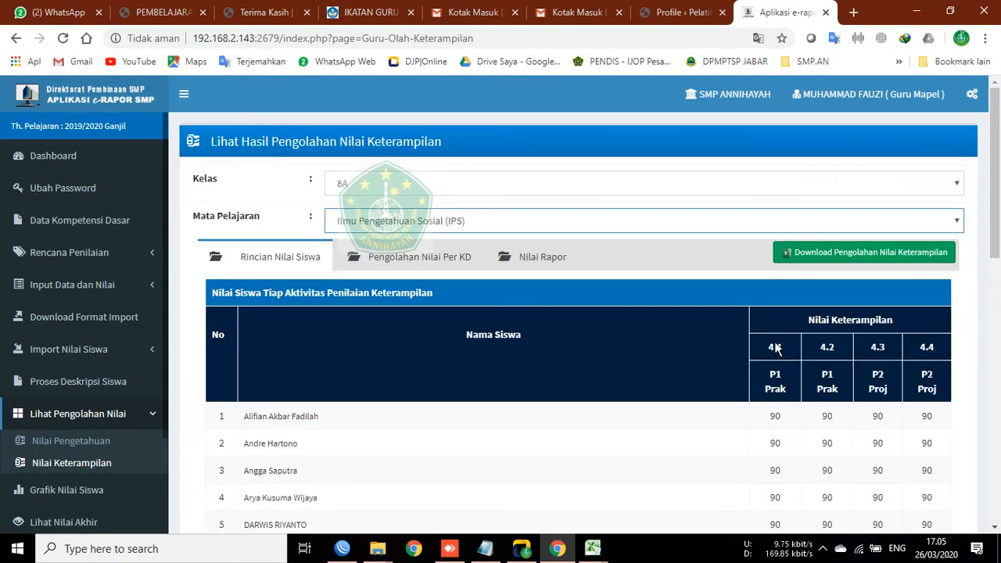
Step: Check the Per KD and Nilai Rapor skill views, then download the skill grade-processing workbook
click(432, 260)
click(534, 258)
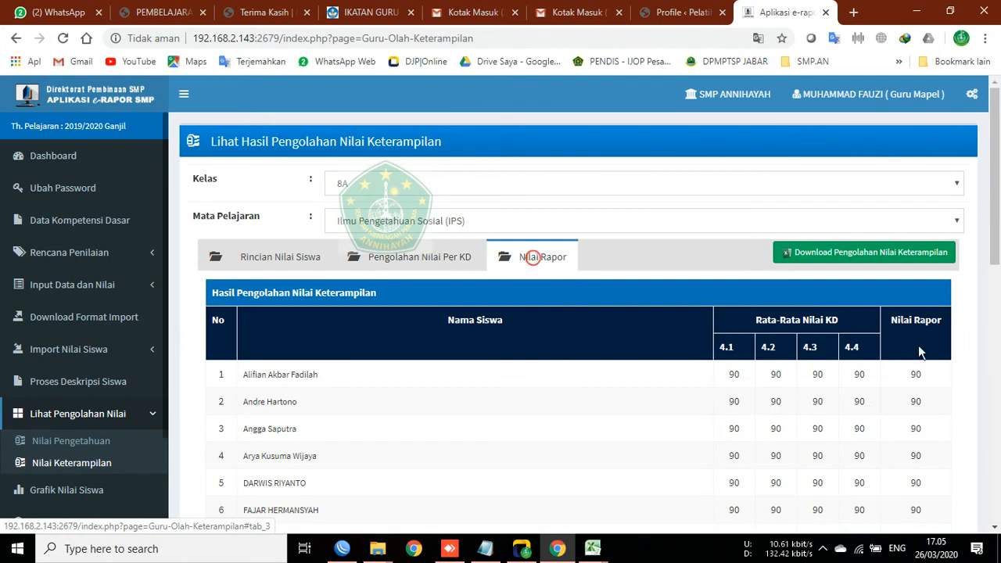
click(472, 262)
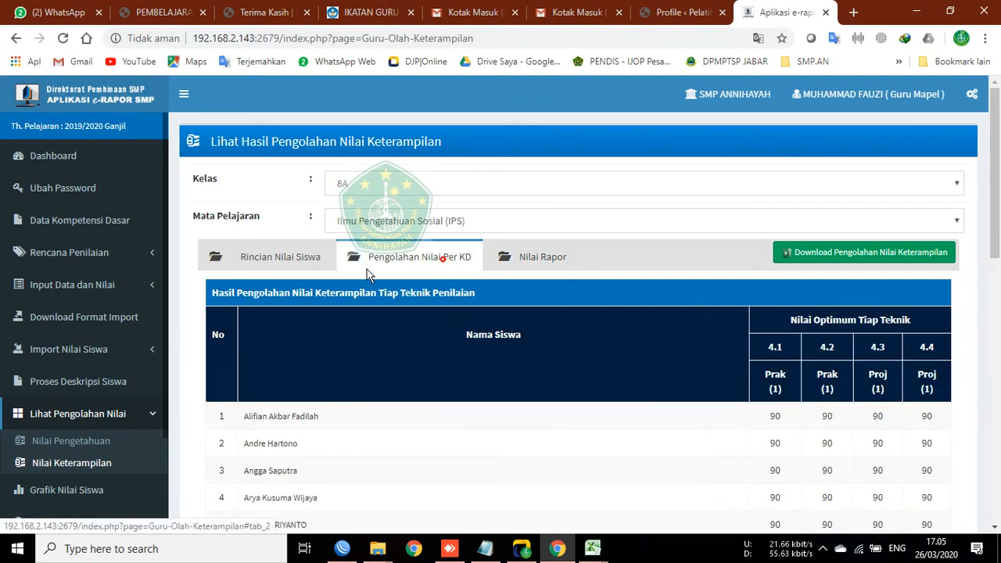
click(894, 252)
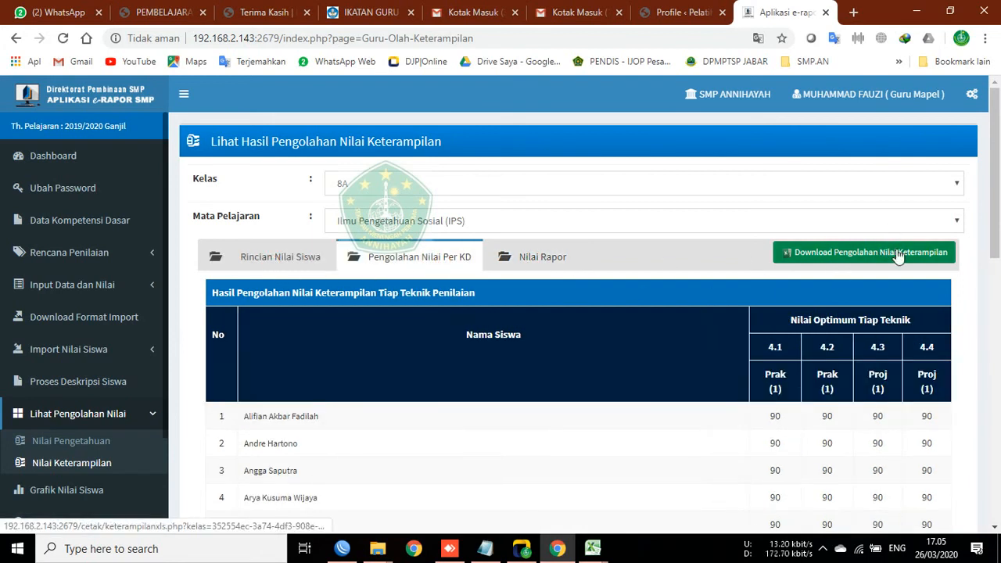
click(592, 551)
Step: Inspect the Nilai Pengetahuan IPS 8A workbook's HPTS weight in I6, then close it without saving
click(659, 505)
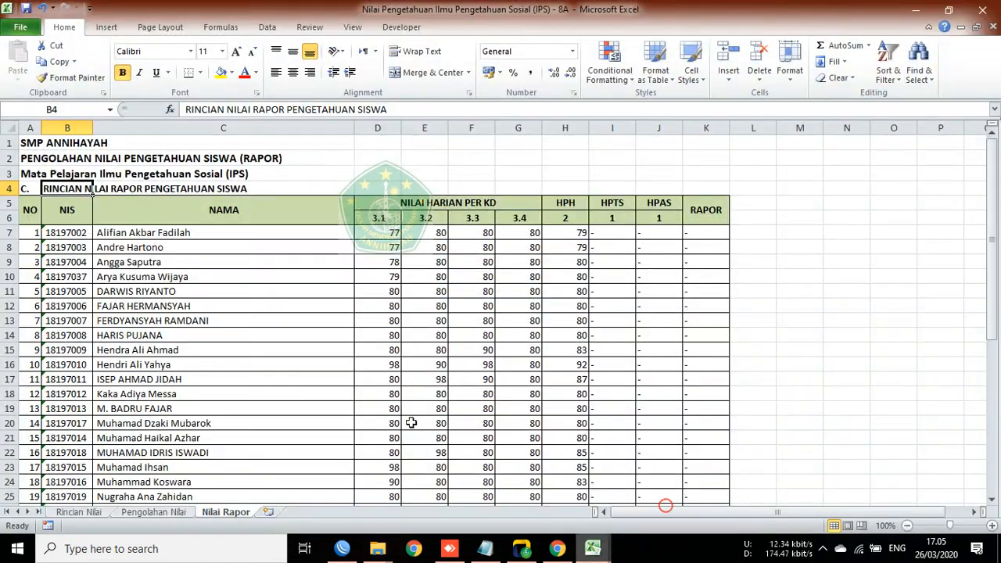
scroll(341, 483, down, 7)
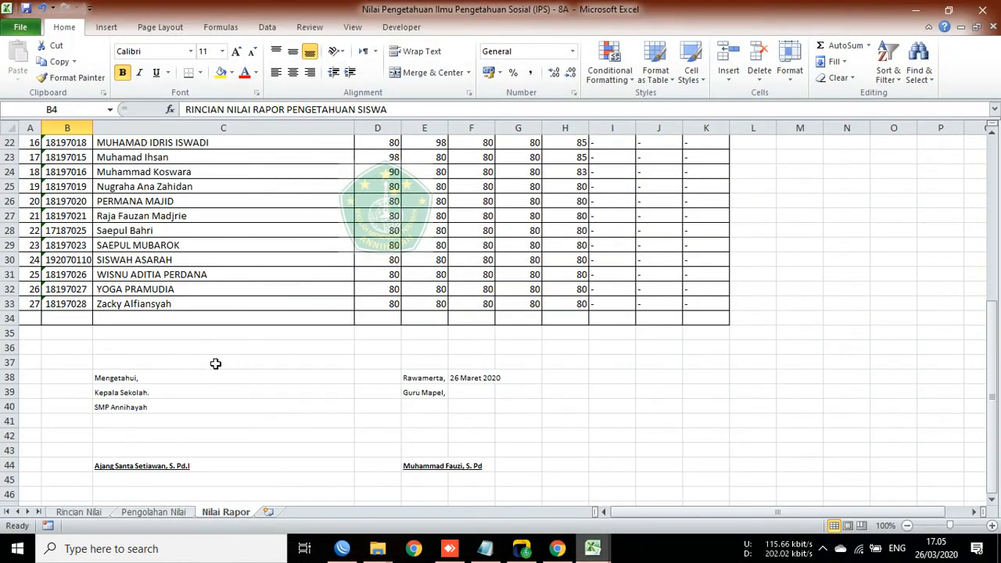
scroll(255, 387, up, 7)
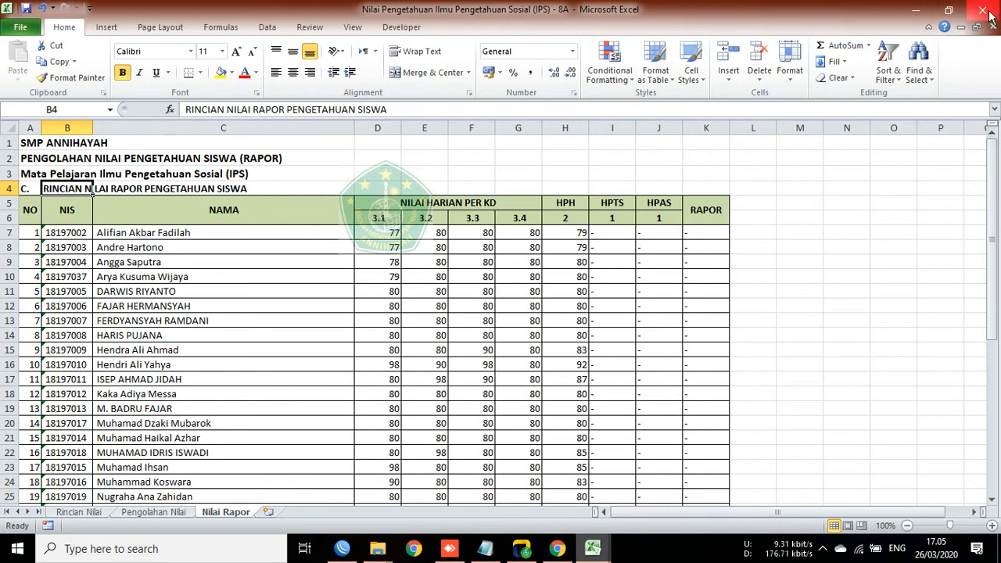
click(603, 223)
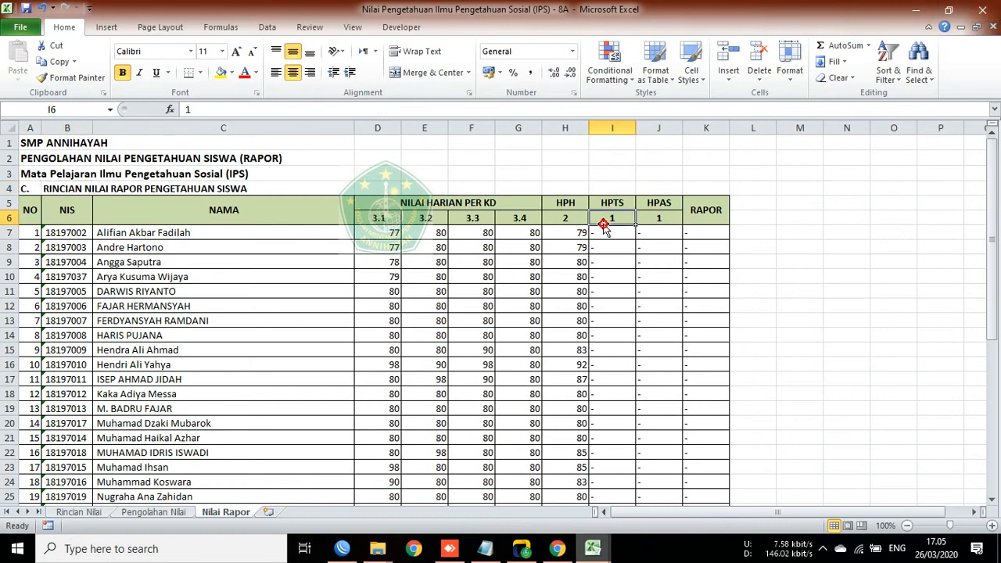
key(alt+F4)
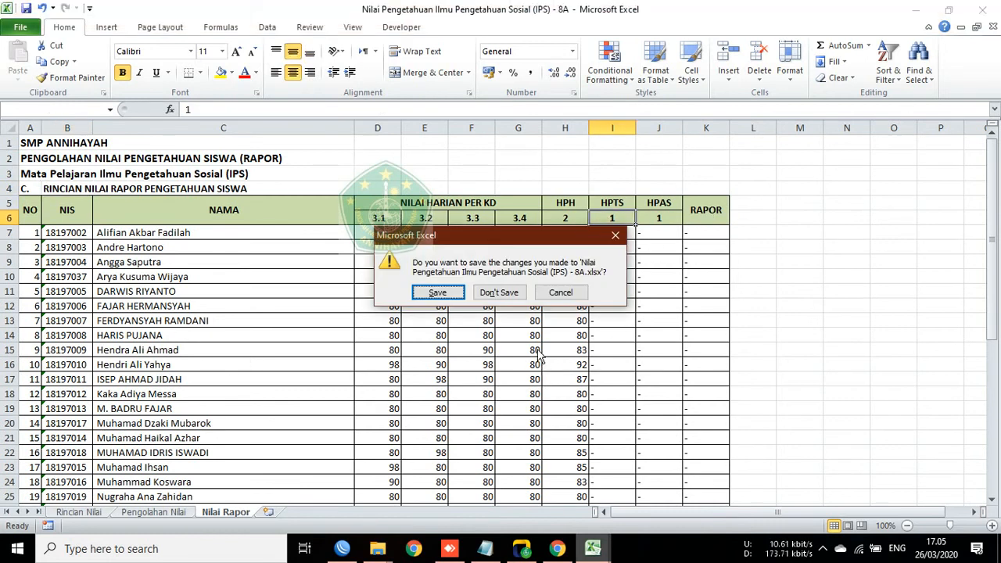
click(512, 299)
mouse_move(383, 550)
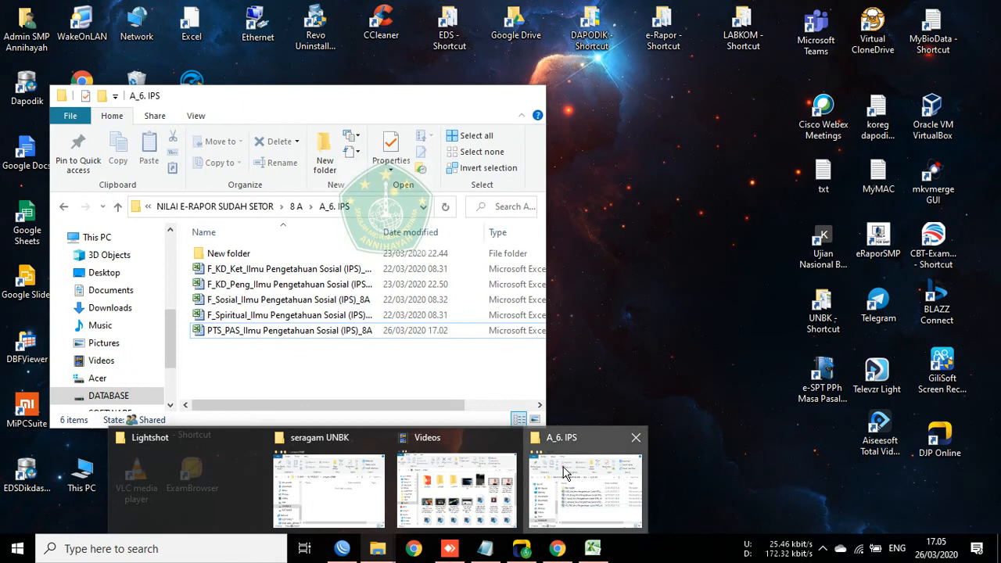
Step: Navigate to the BLANKO NILAI E-RAPOR KOSONGAN > A_6. IPS > 8A folder
click(563, 468)
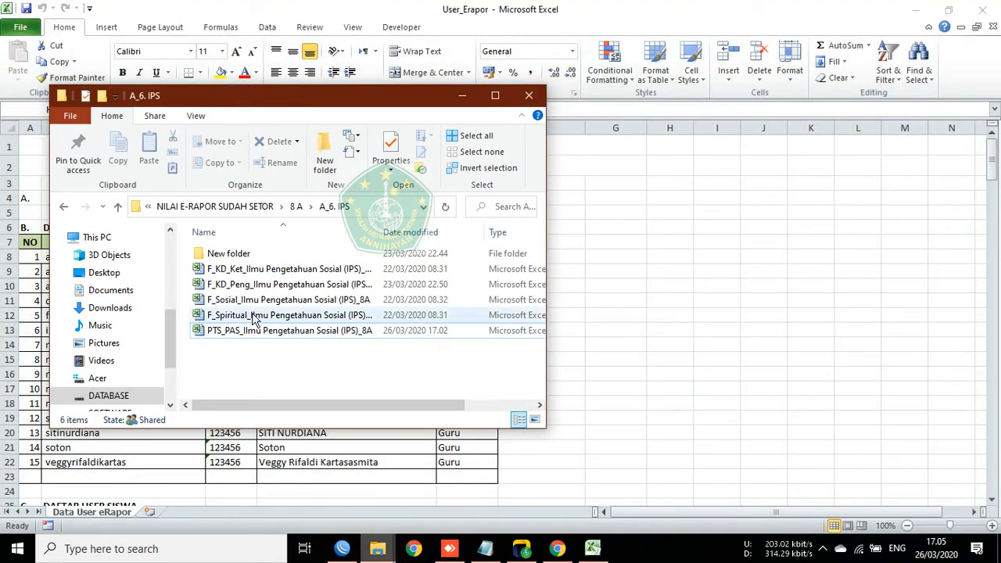
click(205, 212)
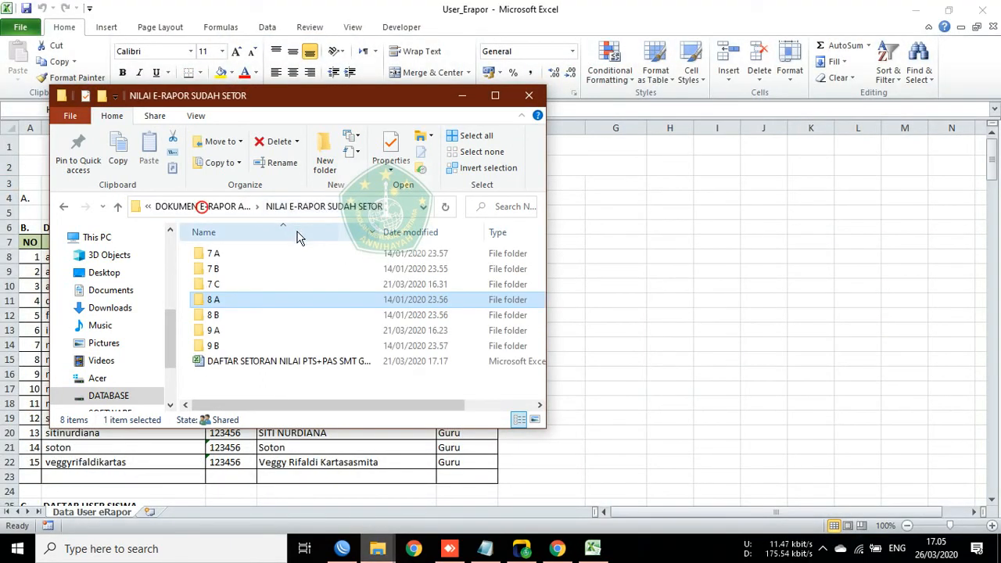
click(205, 208)
double_click(269, 255)
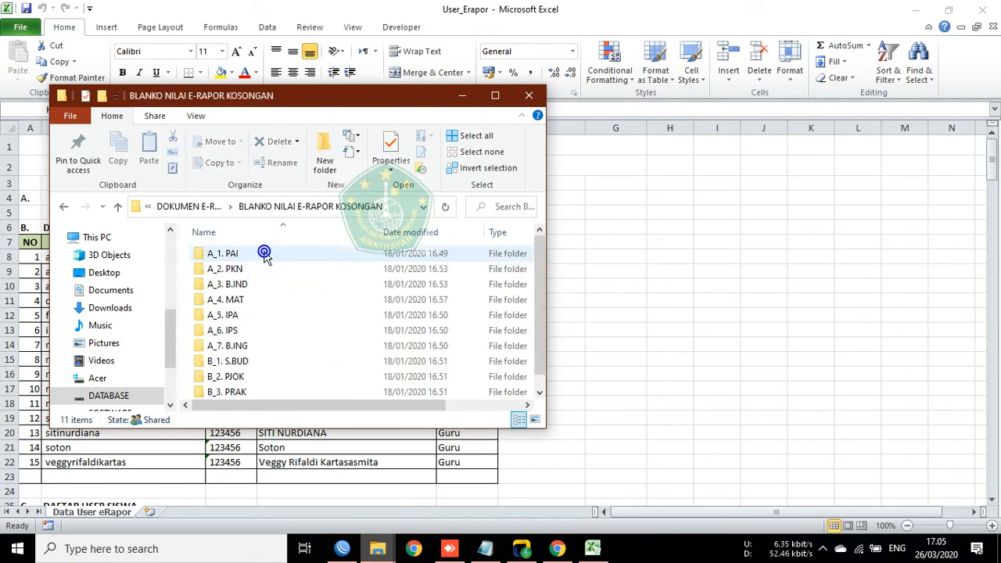
double_click(232, 330)
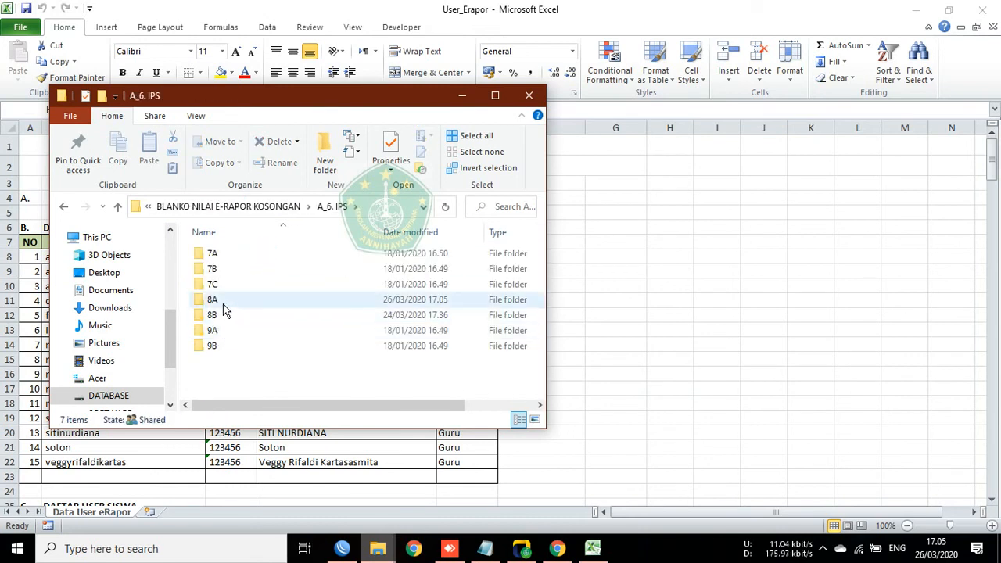
double_click(216, 300)
Step: Delete the old Nilai Pengetahuan 8A file and return to the e-Rapor skills page
click(338, 315)
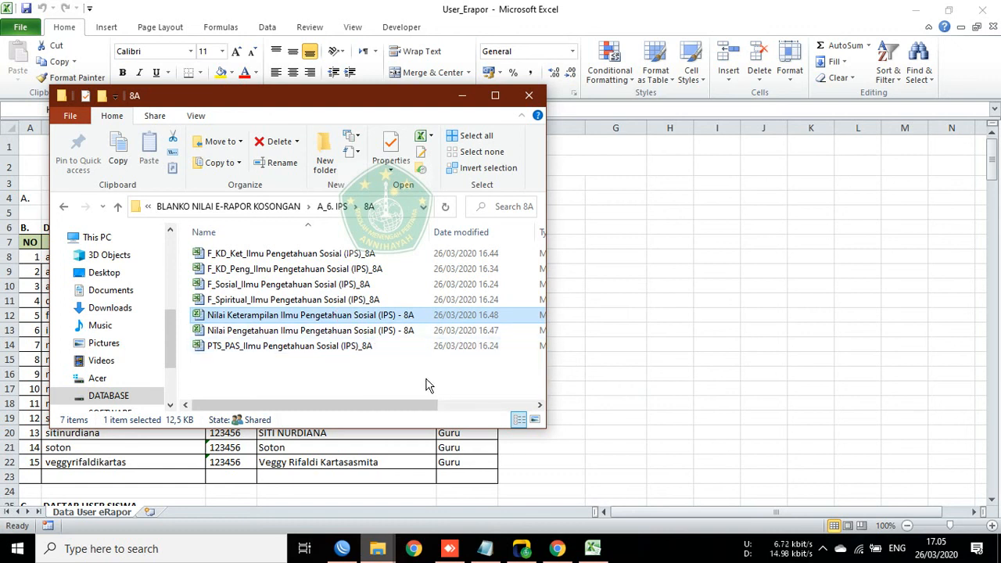
key(Down)
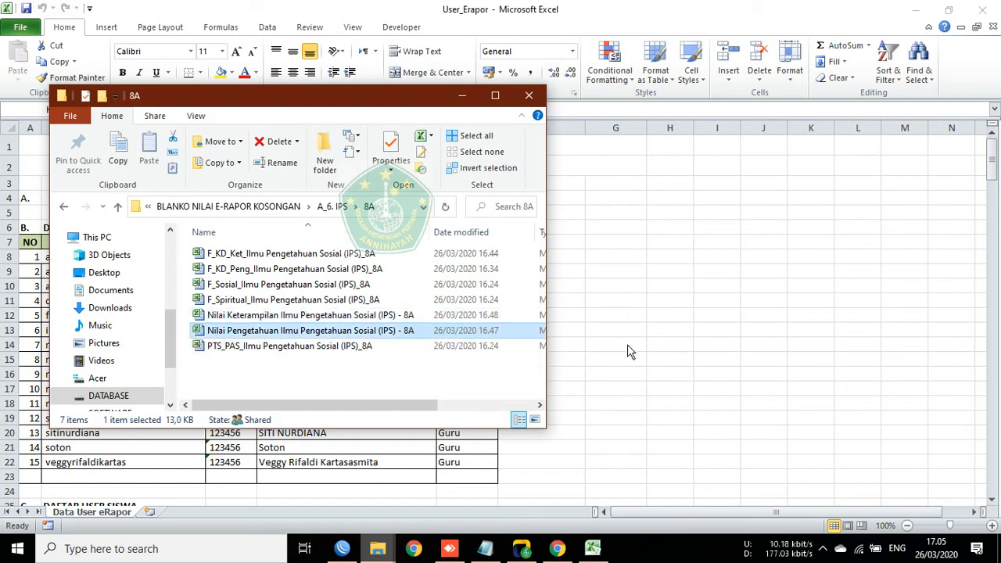
key(Delete)
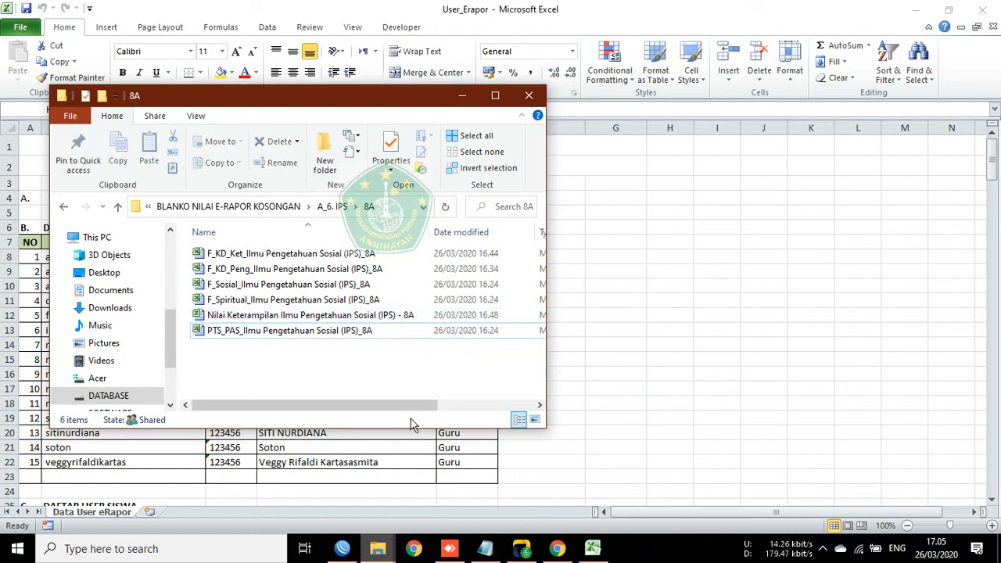
click(463, 95)
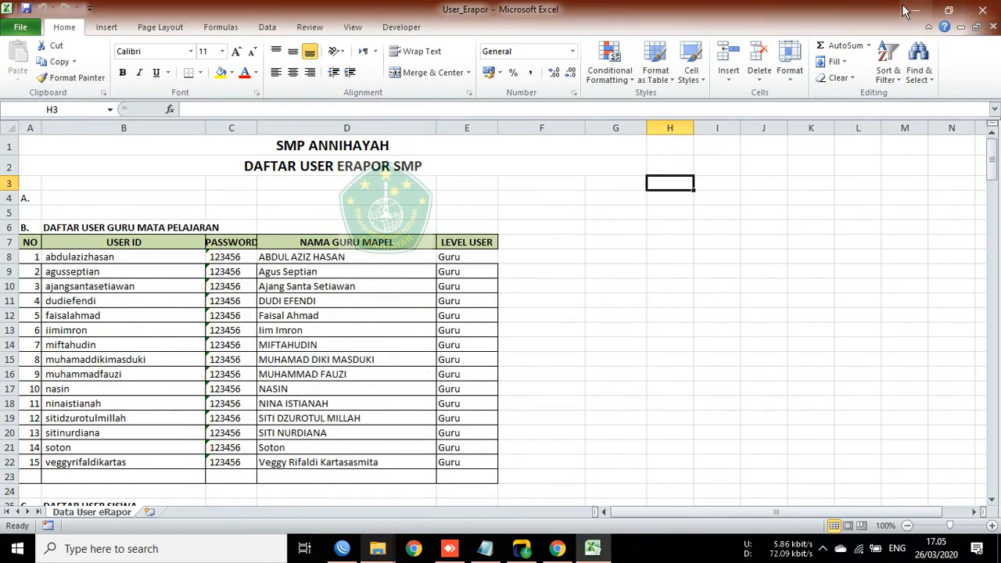
key(alt+Tab)
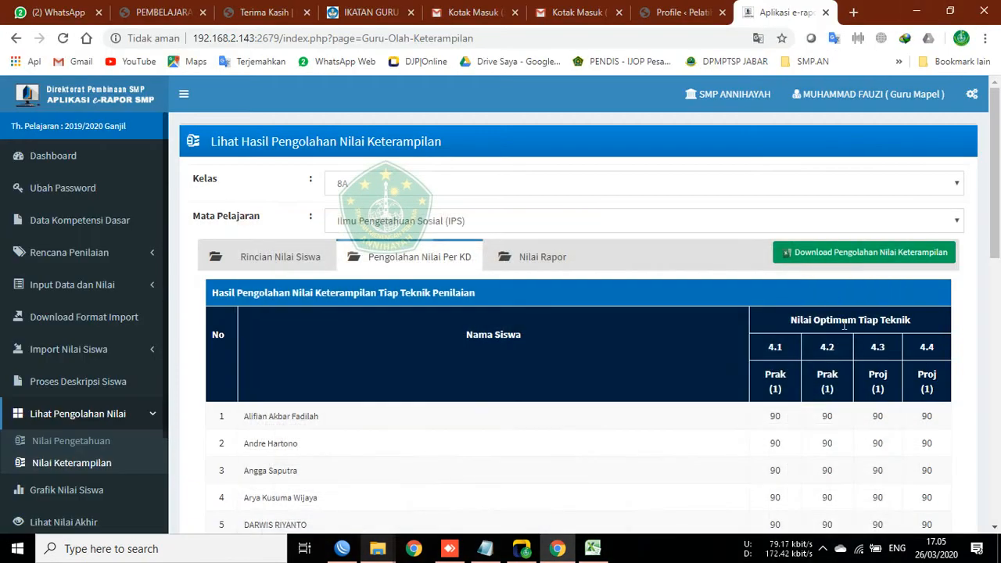
Step: Start a skills report download, cancel it, and browse the Per KD, Nilai Rapor and Rincian views
click(513, 251)
click(272, 257)
click(844, 252)
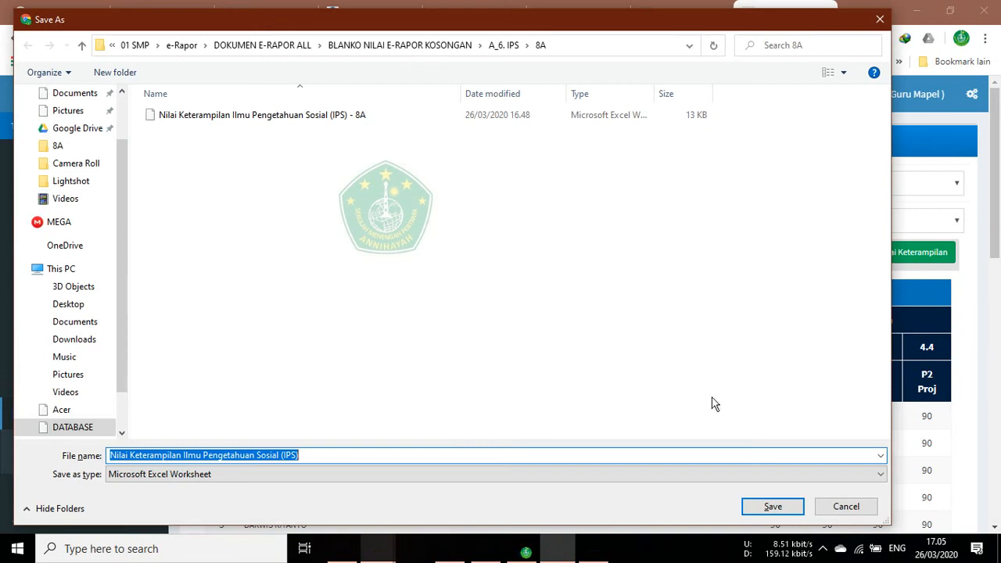
click(845, 506)
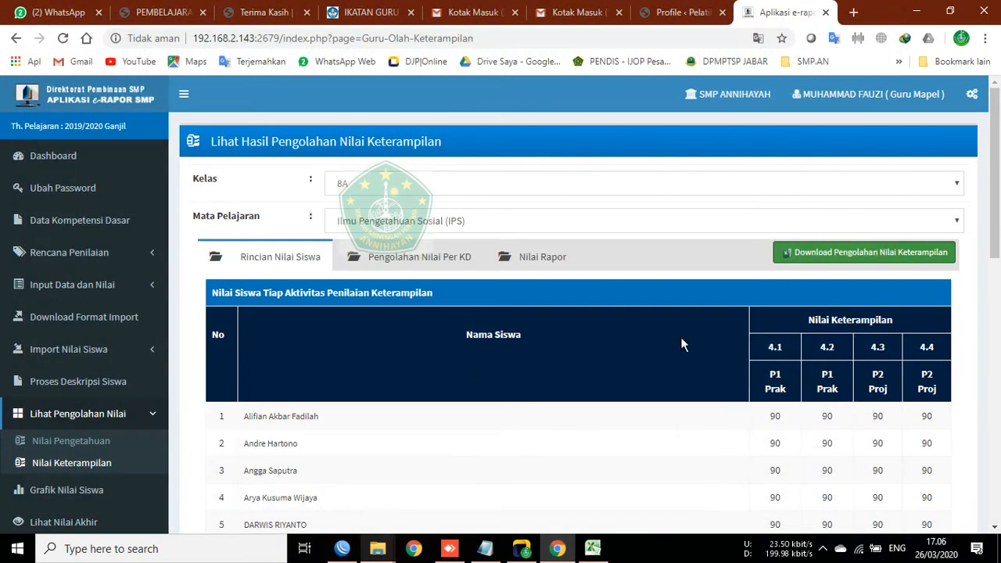
click(440, 266)
click(544, 261)
click(314, 258)
click(543, 259)
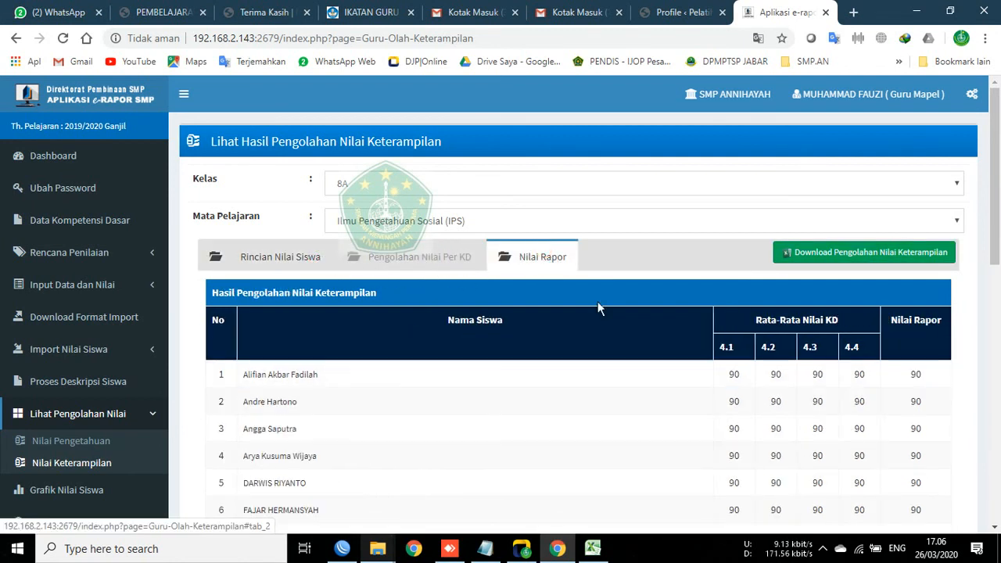
click(275, 266)
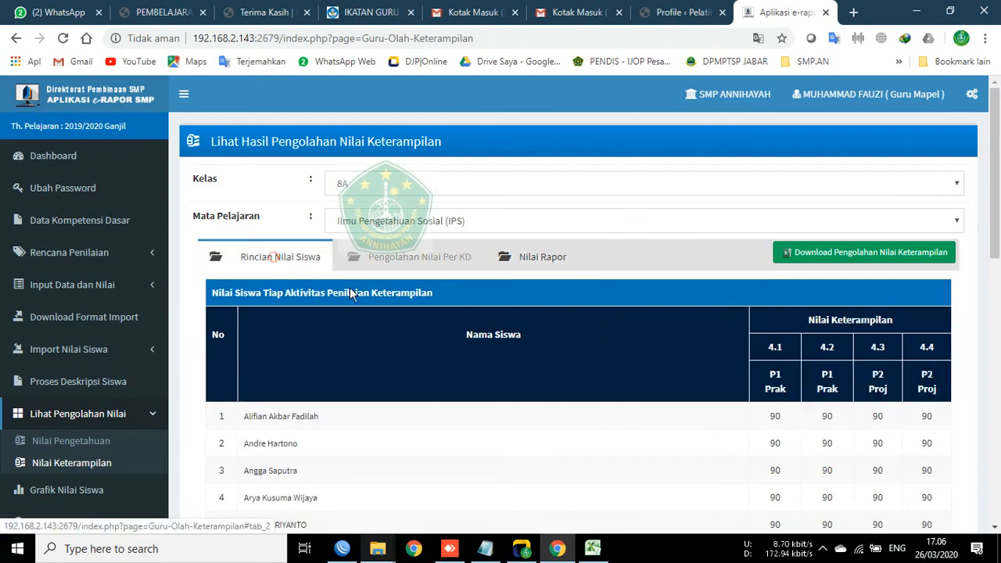
Step: Delete the old Nilai Keterampilan 8A file from the 8A folder
mouse_move(382, 552)
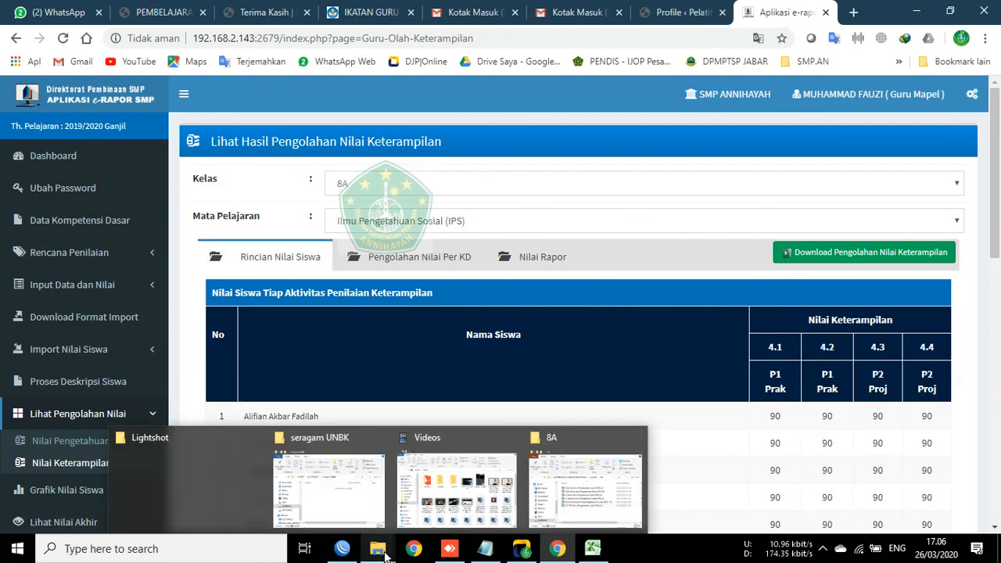
click(556, 497)
click(270, 315)
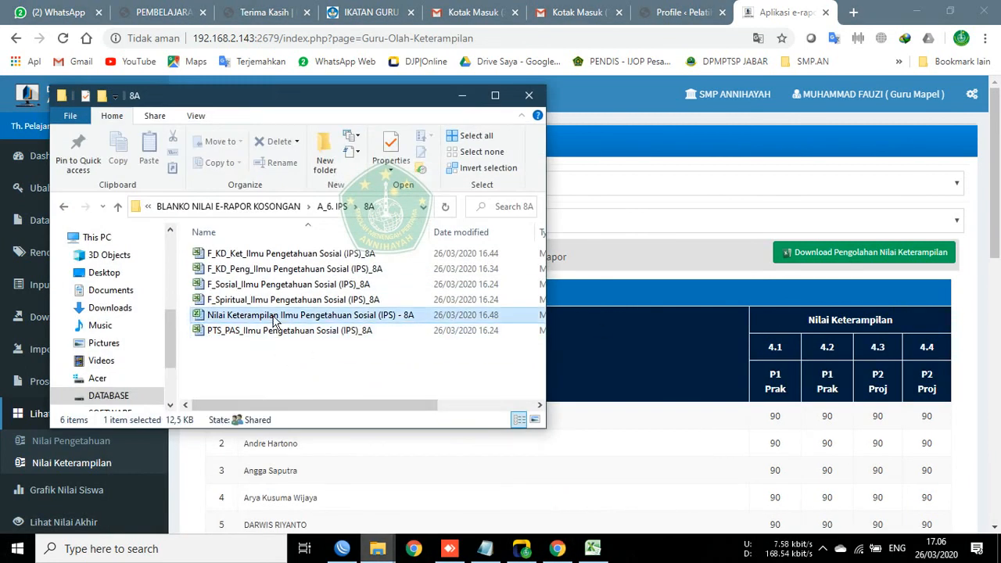
key(Delete)
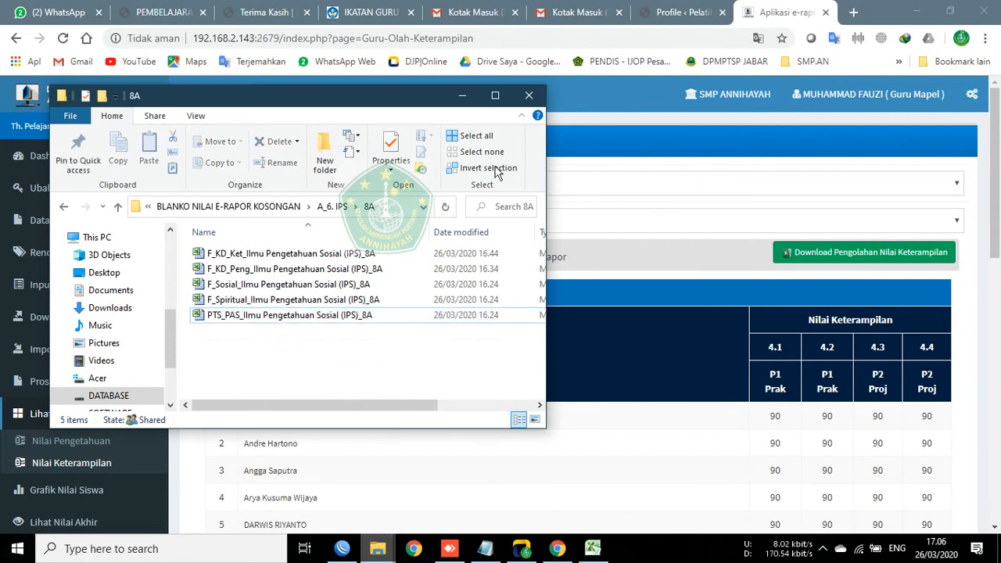
click(462, 95)
Step: Download the skills report and save it as Nilai Keterampilan Ilmu Pengetahuan Sosial (IPS)-8A
click(859, 251)
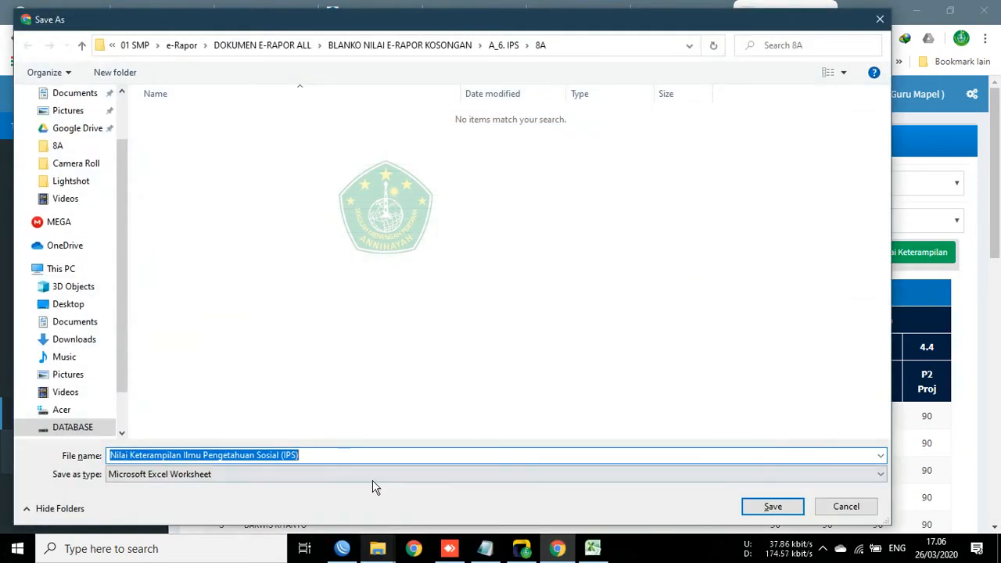
click(342, 456)
text(-)
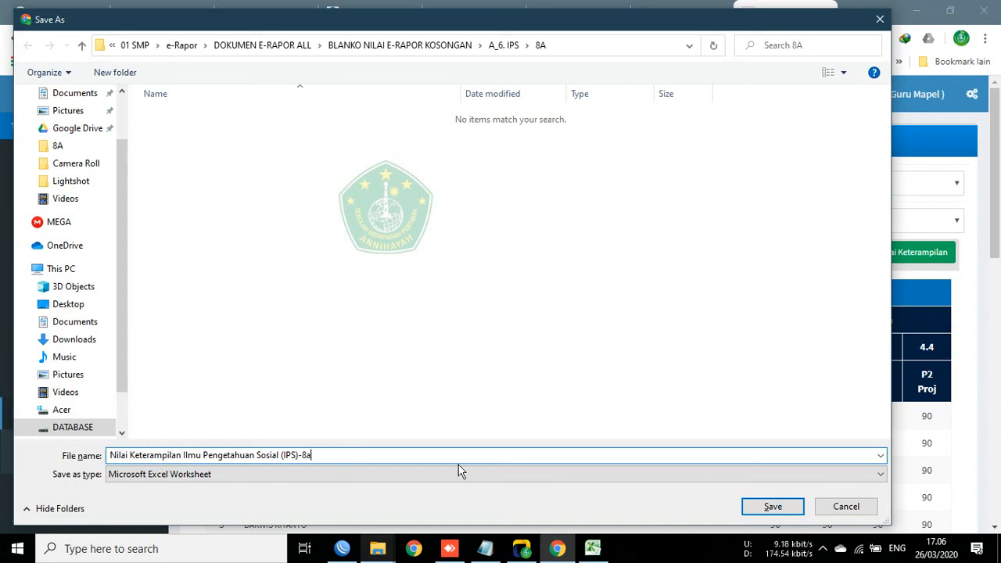
text(8a)
key(BackSpace)
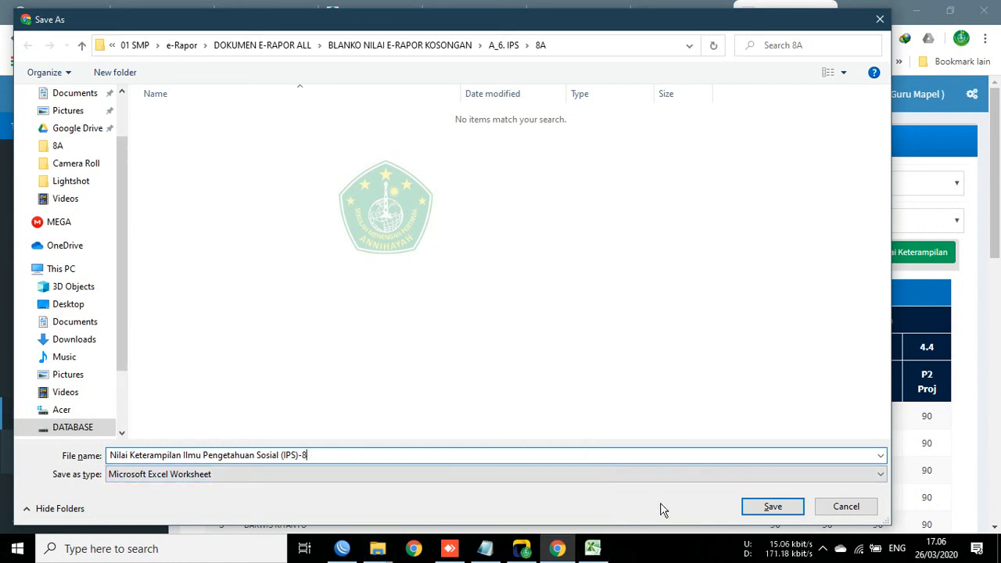
click(768, 509)
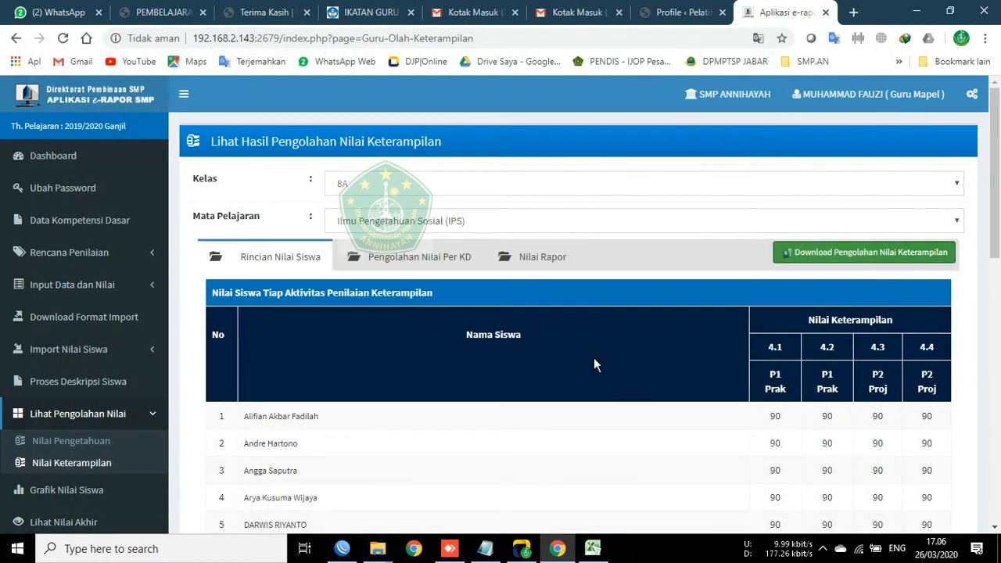
Step: Load the knowledge grade-processing results for class 8A, Ilmu Pengetahuan Sosial (IPS)
click(89, 443)
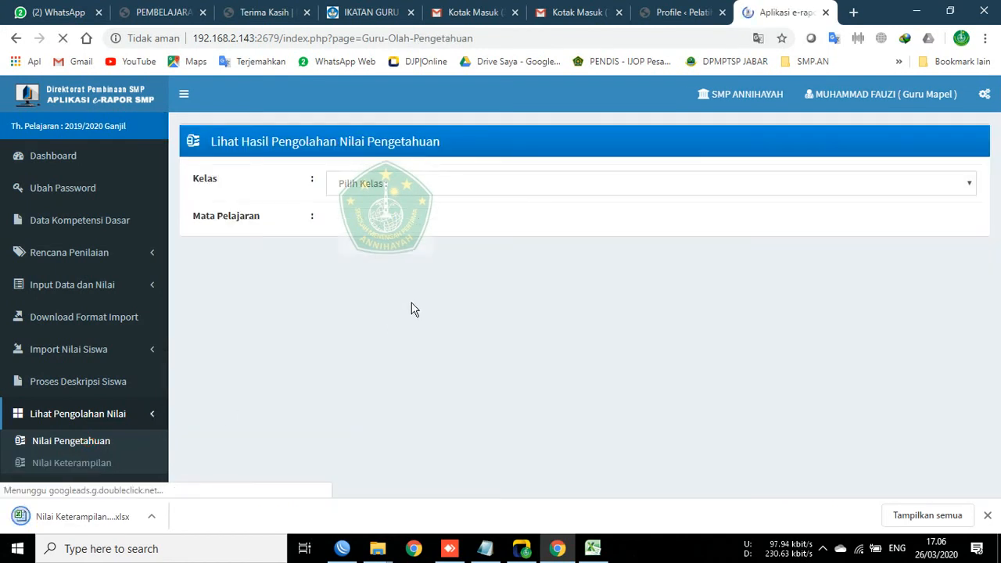
click(371, 180)
click(347, 258)
click(359, 222)
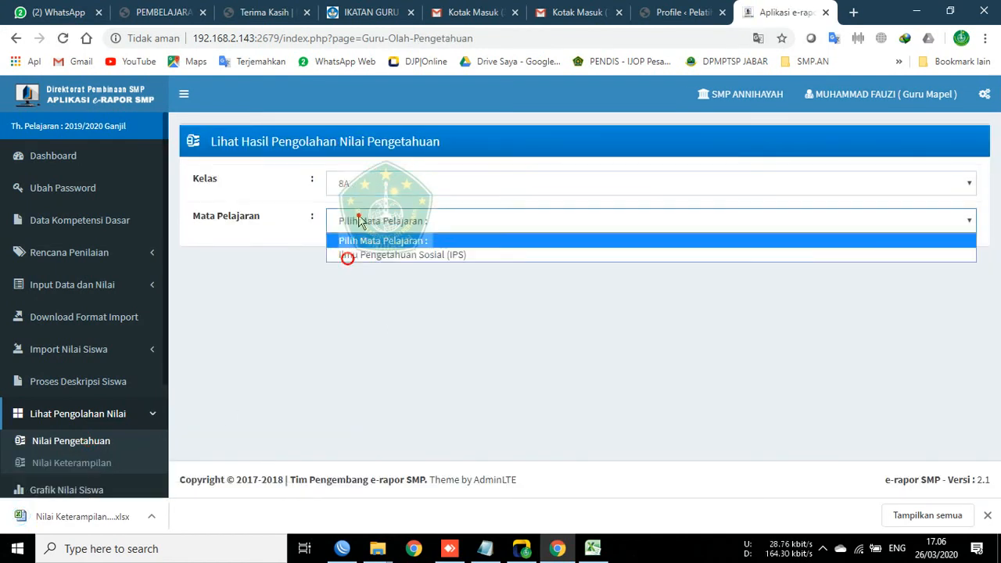
click(372, 253)
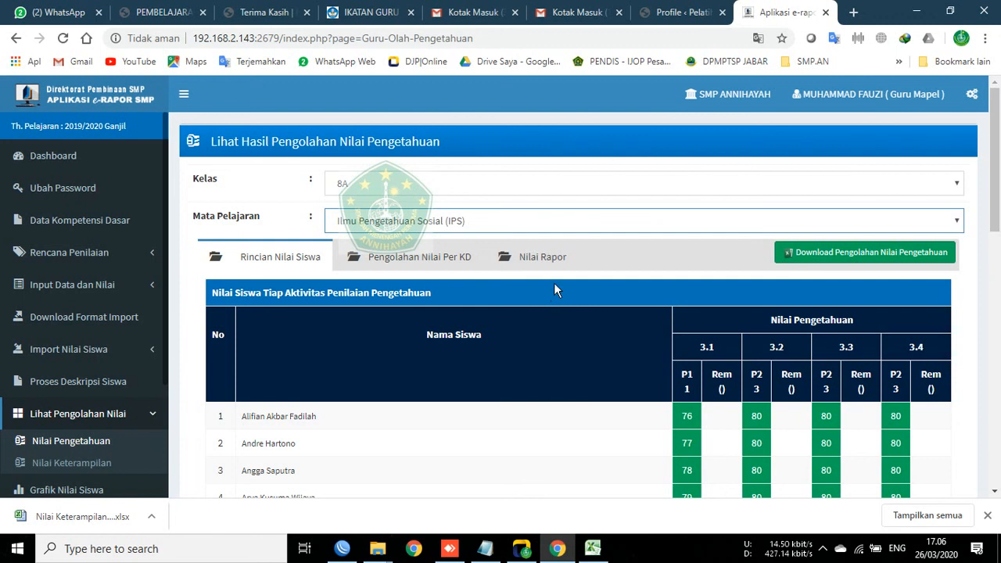
Step: Check the Per KD and Nilai Rapor views, then begin downloading the knowledge grade-processing report
click(413, 259)
click(524, 254)
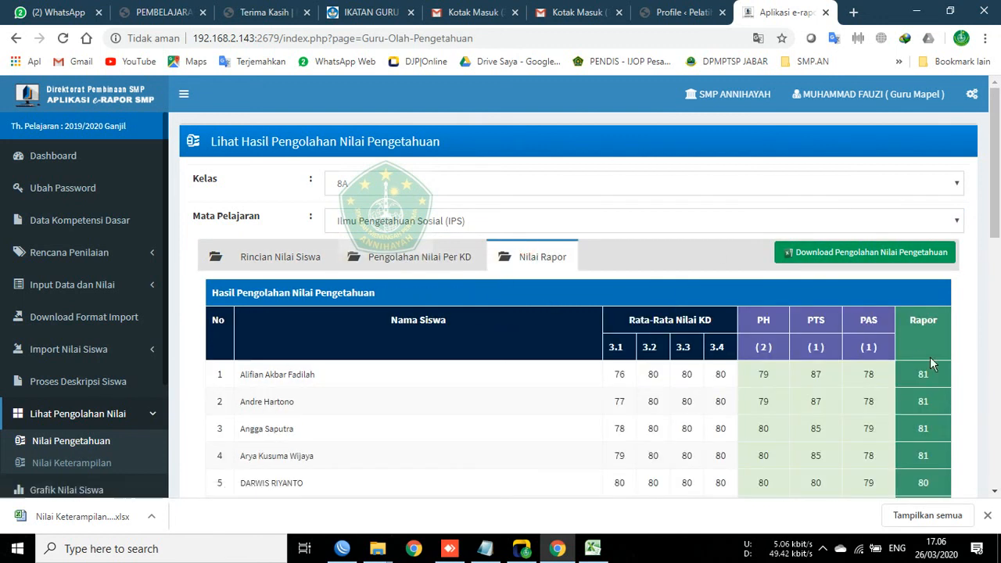
click(323, 261)
click(843, 258)
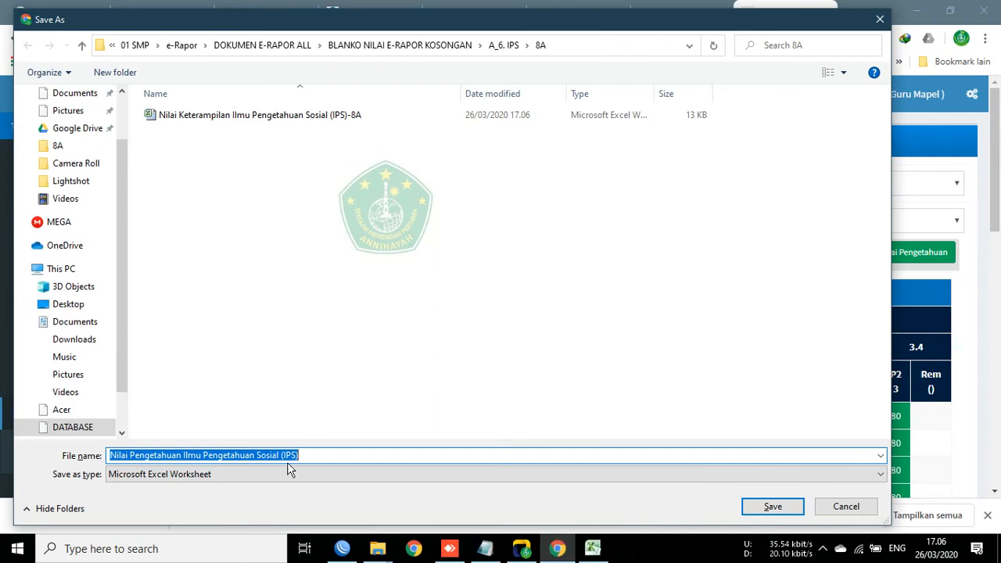
click(321, 456)
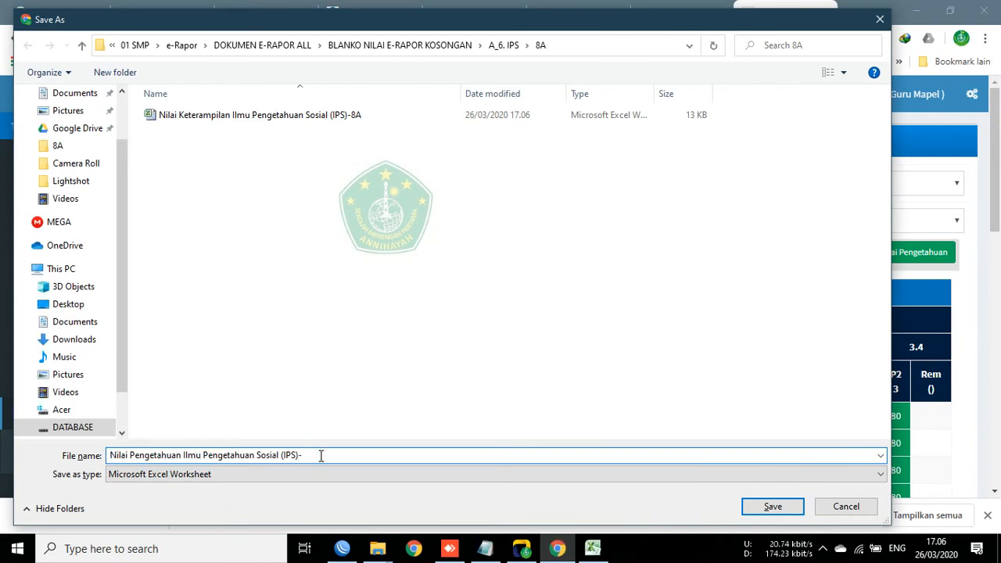
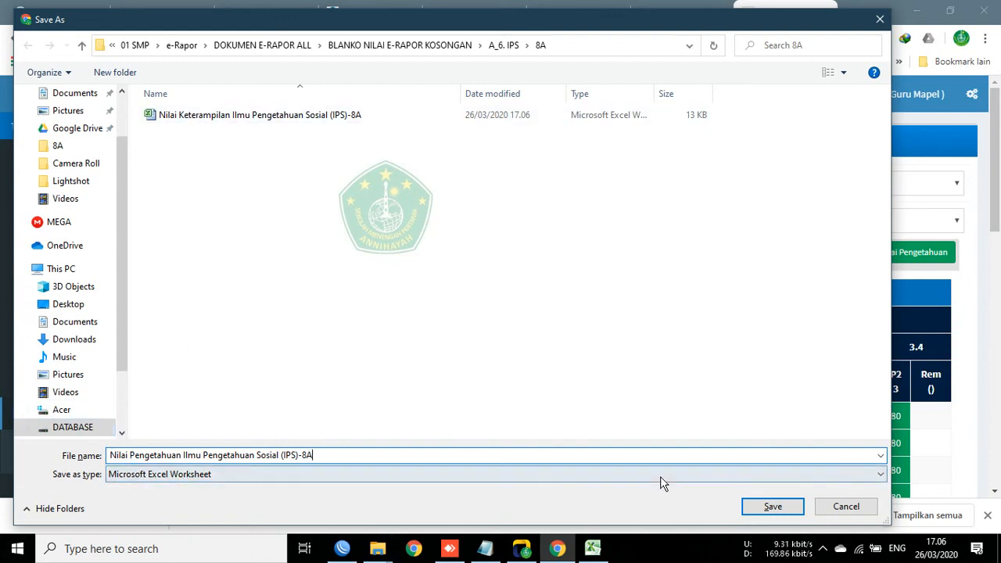
Step: Save the Nilai Pengetahuan IPS-8A knowledge-grade workbook into the 8A folder
click(769, 506)
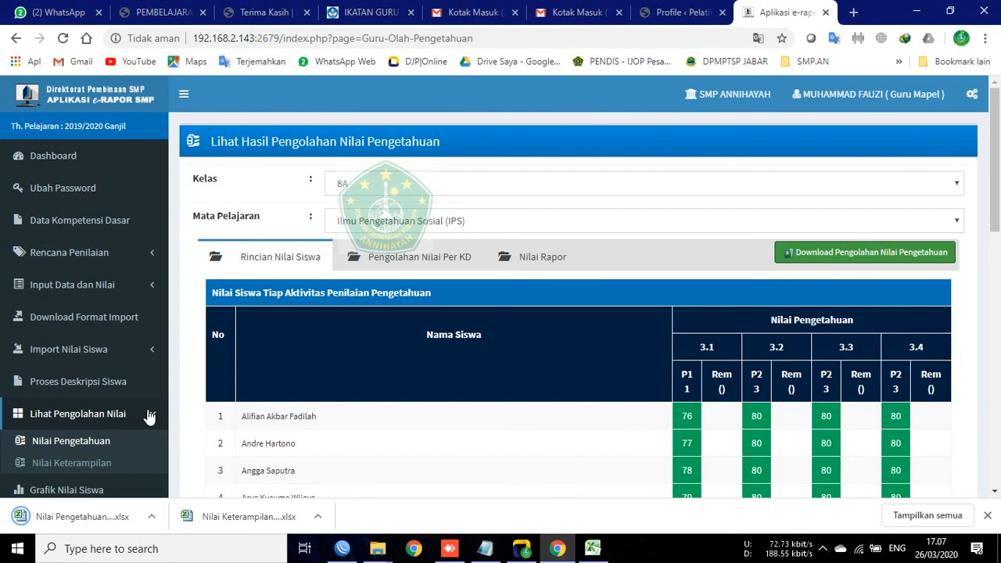
scroll(145, 416, down, 2)
click(138, 388)
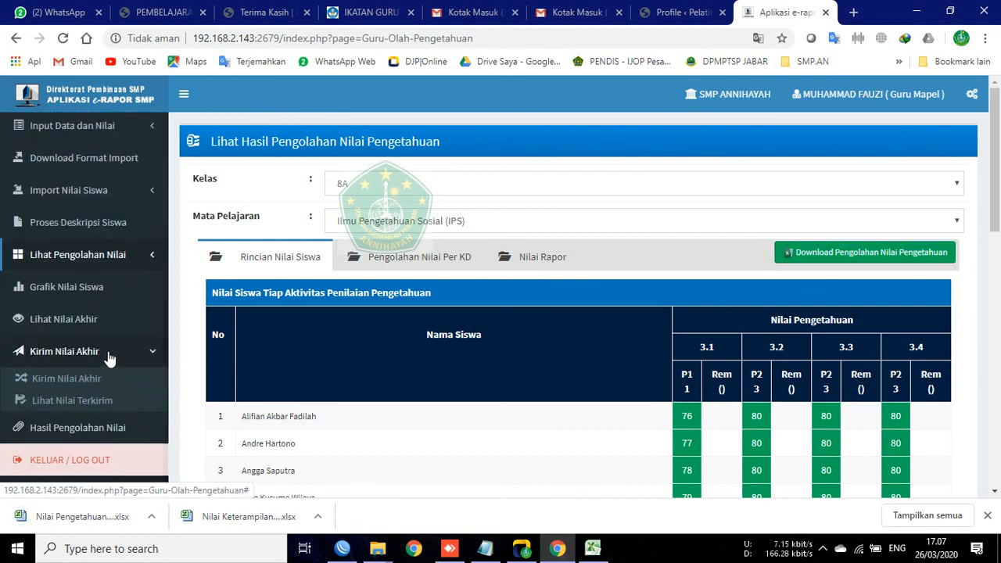
scroll(96, 366, up, 2)
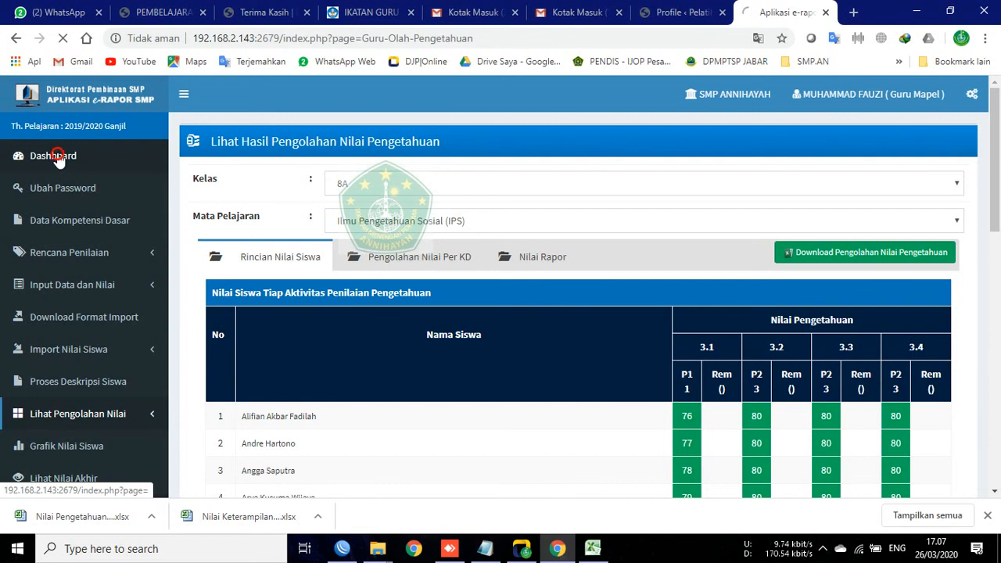
Step: Note 8A's Belum Kirim status, then pick Kelas 8A and IPS on Kirim Nilai Akhir
scroll(599, 250, down, 3)
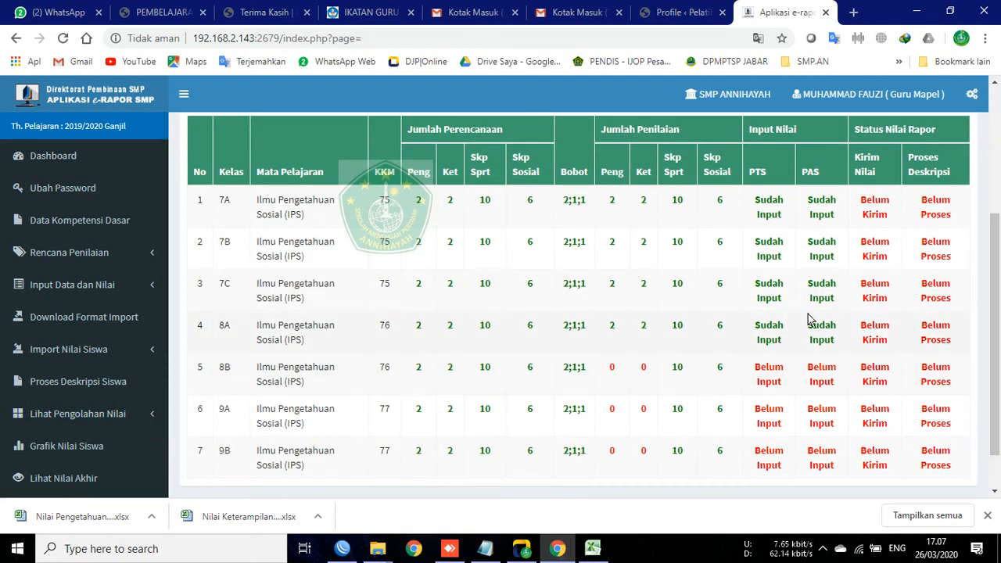
drag(864, 328, 898, 350)
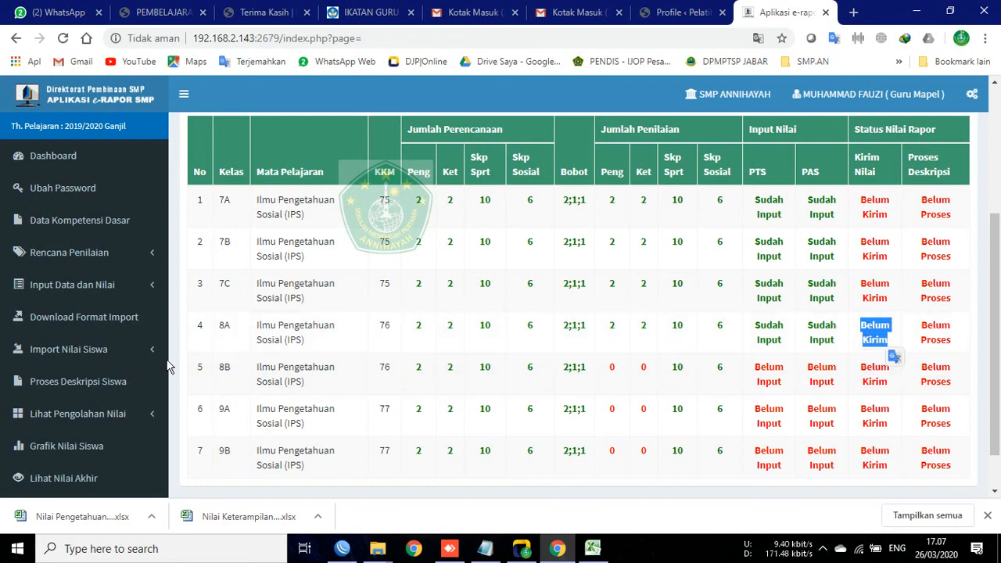
scroll(78, 402, down, 3)
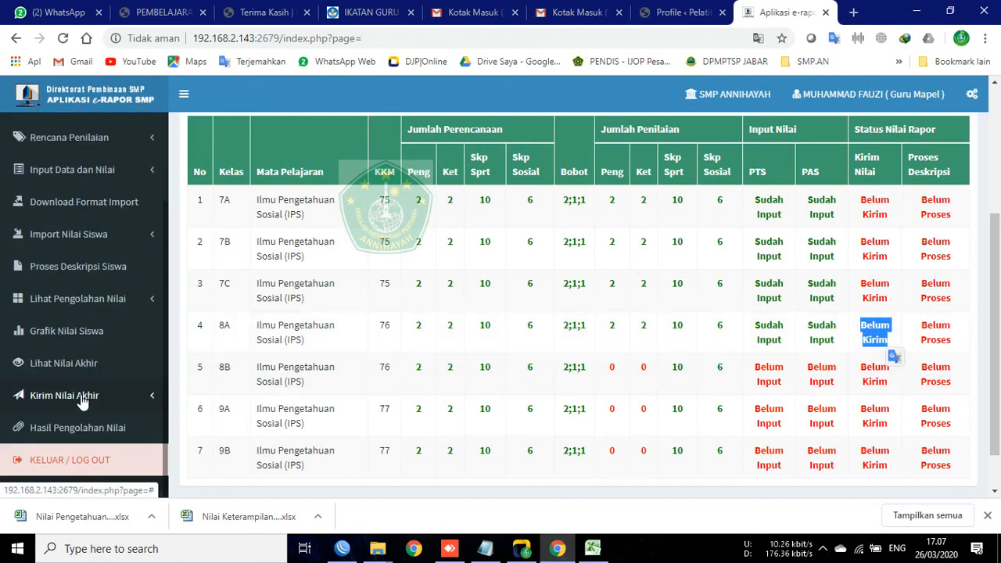
click(82, 396)
click(75, 421)
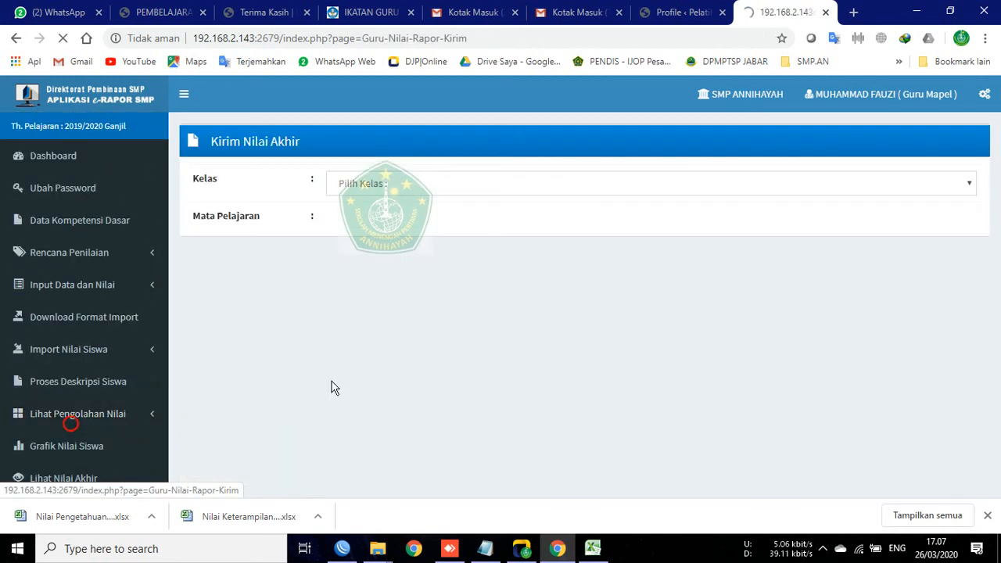
click(361, 184)
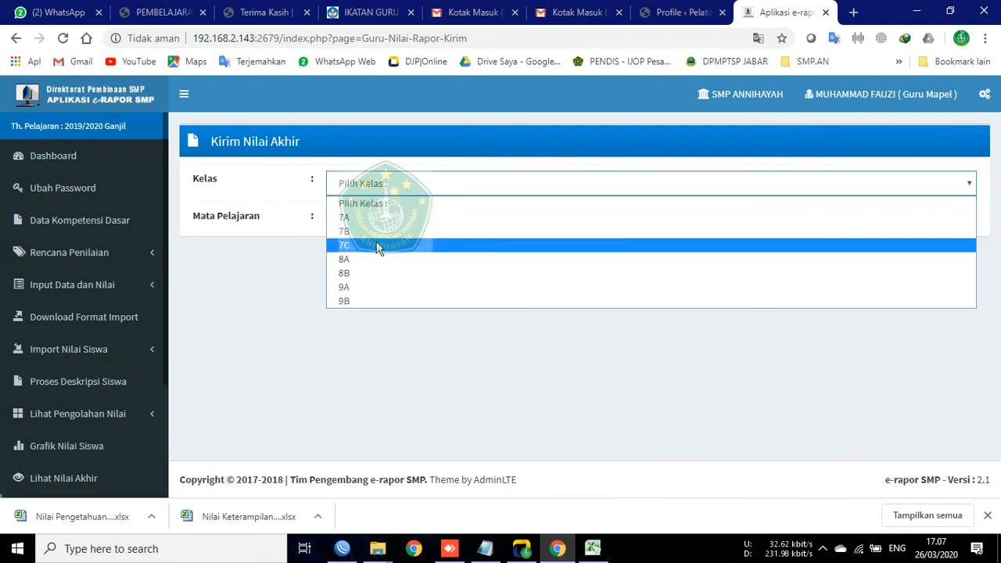
click(358, 266)
click(375, 227)
click(387, 255)
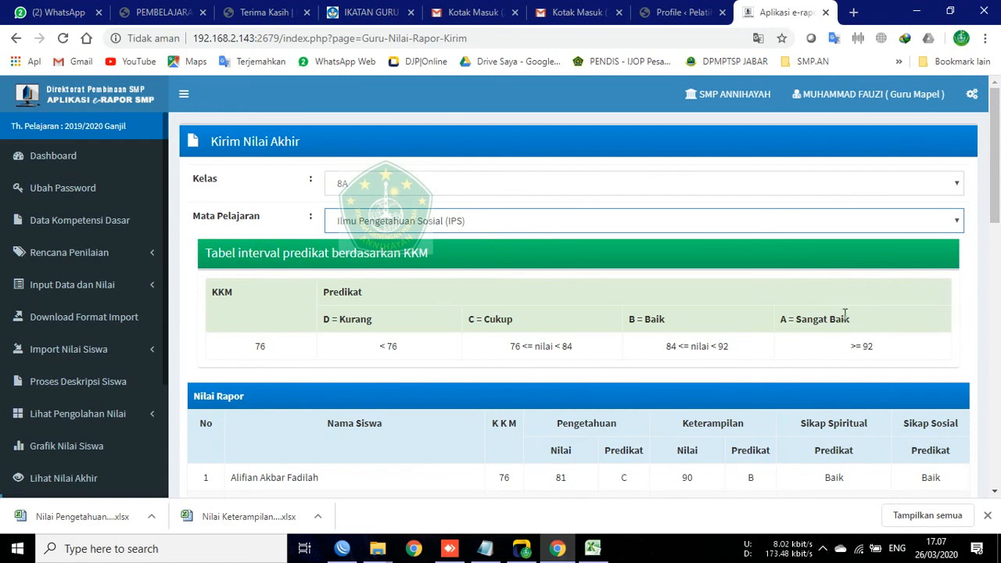
Step: Send the 8A IPS final grades and acknowledge the saved confirmation with Oke
scroll(748, 302, down, 10)
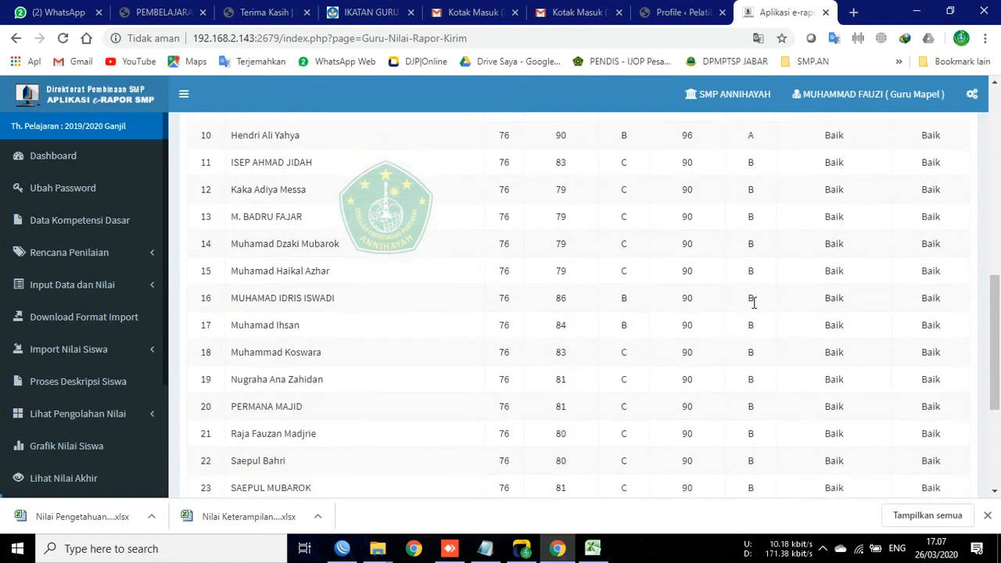
scroll(836, 416, up, 8)
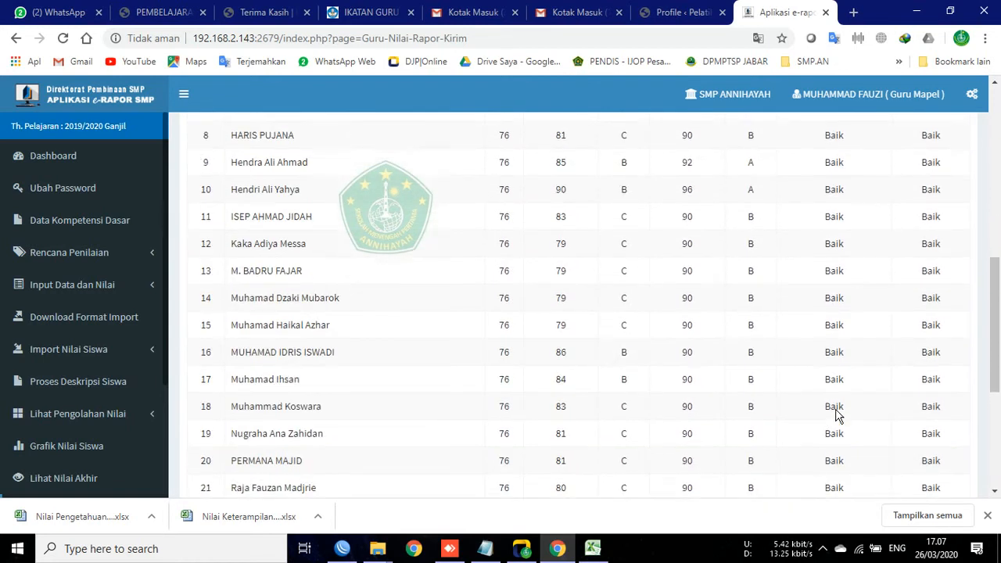
scroll(798, 402, down, 6)
scroll(800, 391, down, 3)
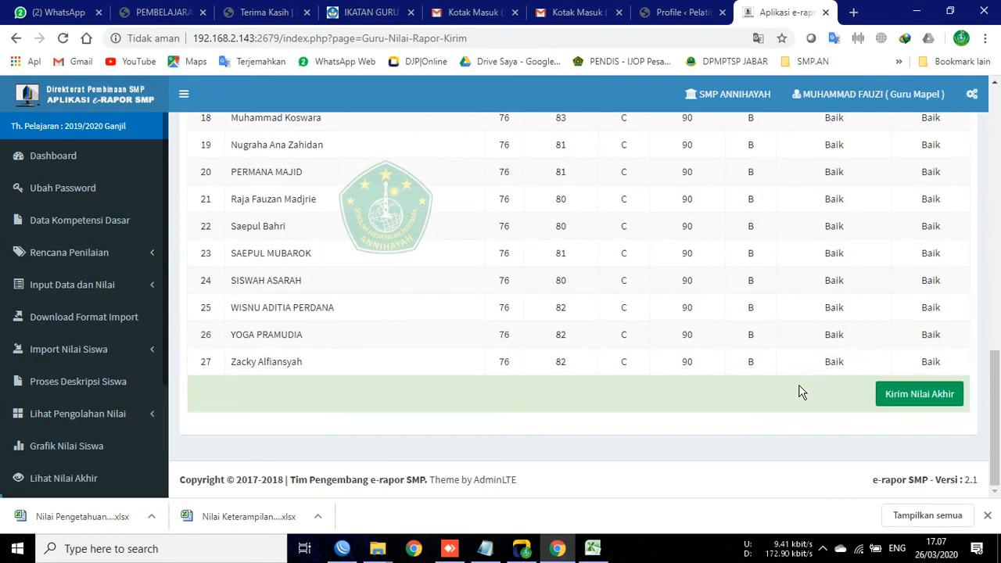
click(912, 395)
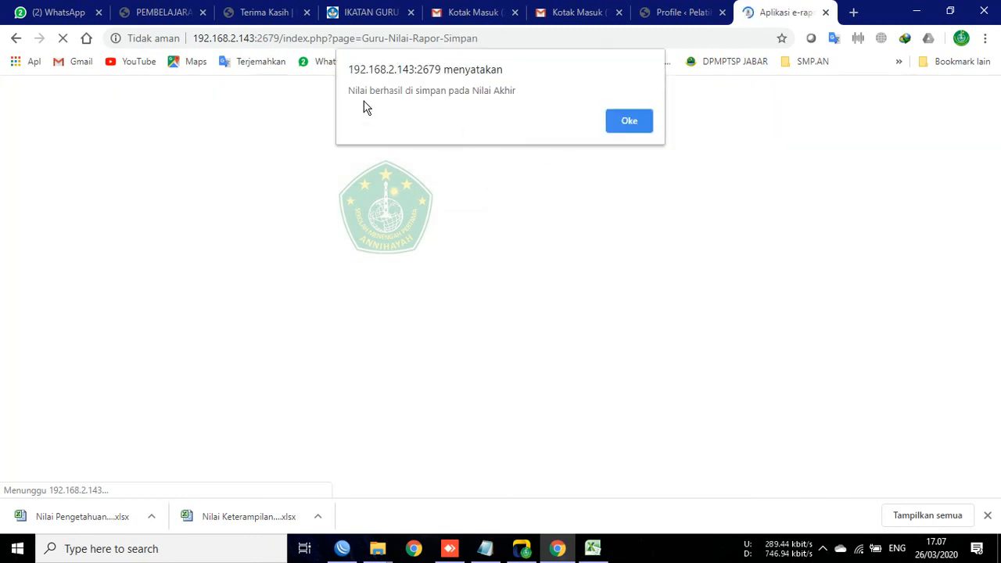
click(627, 122)
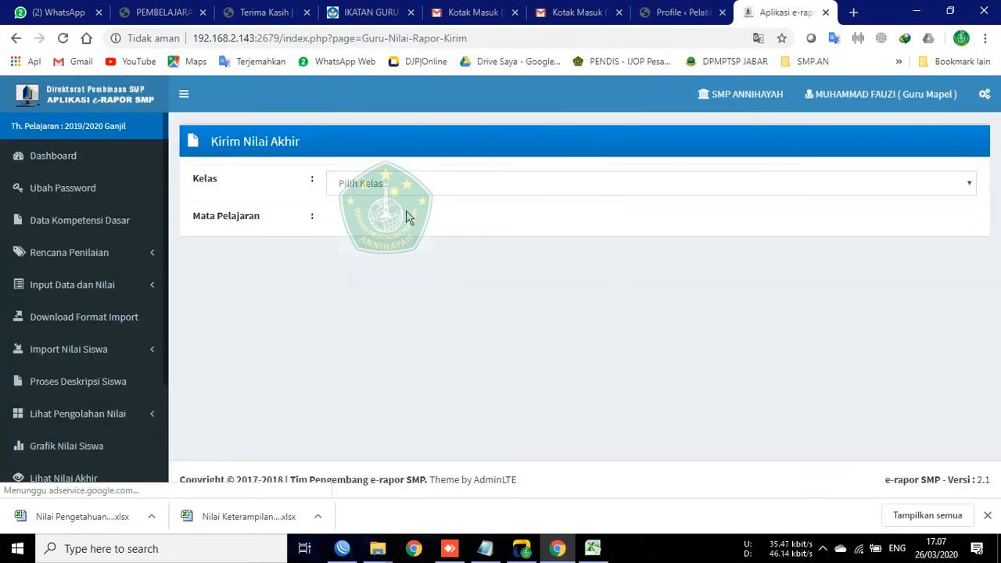
scroll(69, 423, down, 2)
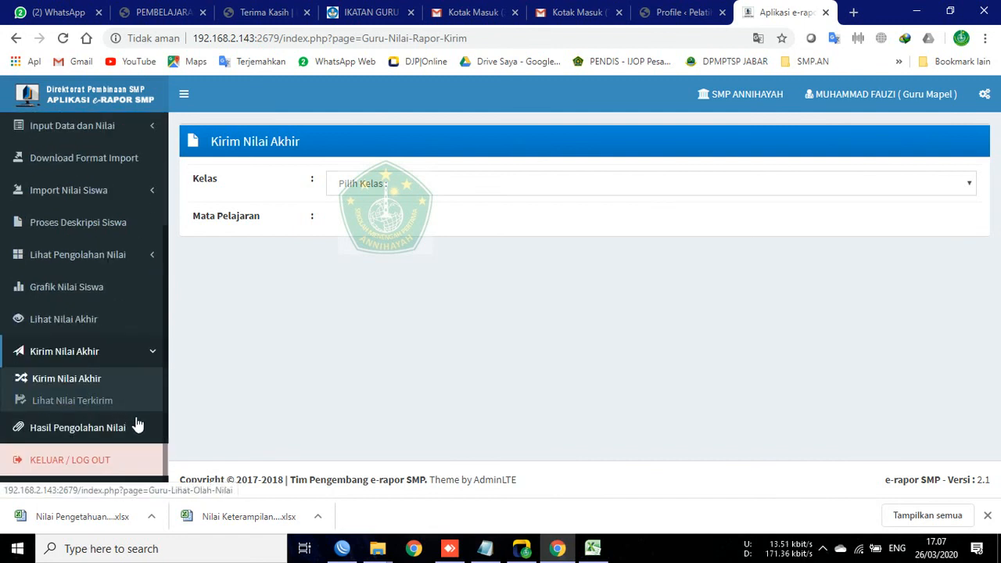
Step: Review the sent final grades for class 8A, IPS, under Lihat Nilai Terkirim, then open Proses Deskripsi Siswa
click(91, 395)
click(375, 188)
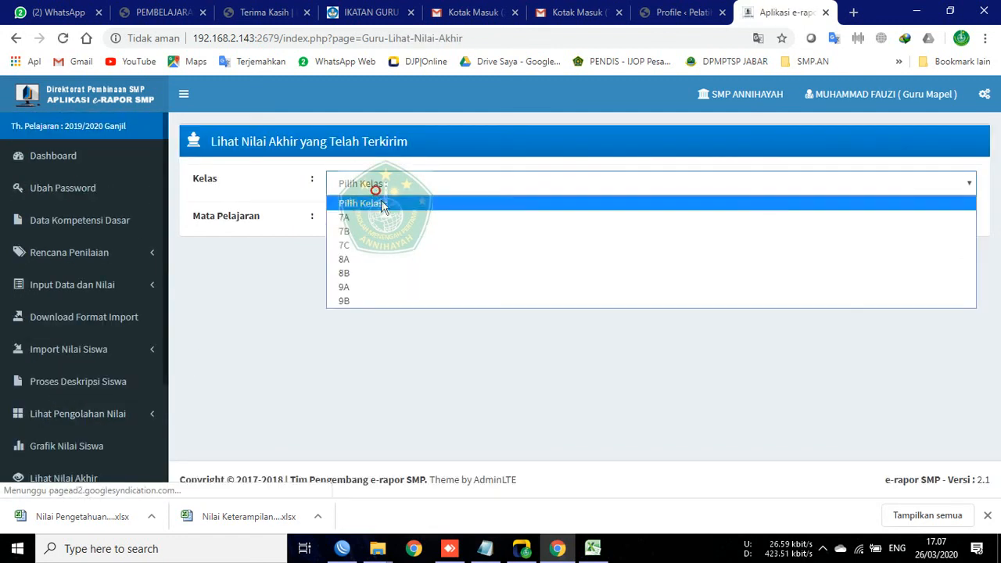
click(356, 259)
click(368, 222)
click(380, 252)
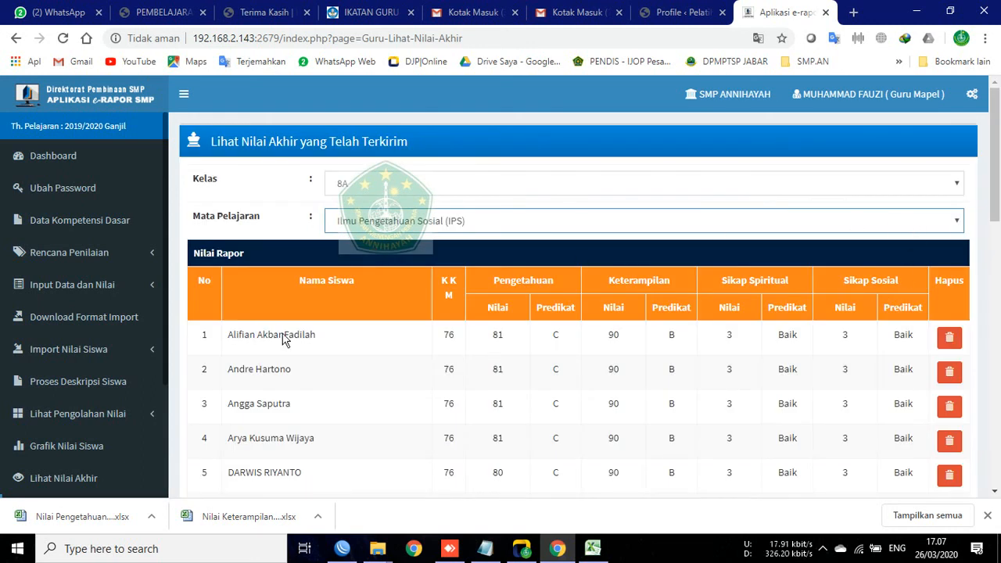
scroll(696, 270, down, 10)
scroll(733, 317, up, 10)
scroll(78, 421, down, 2)
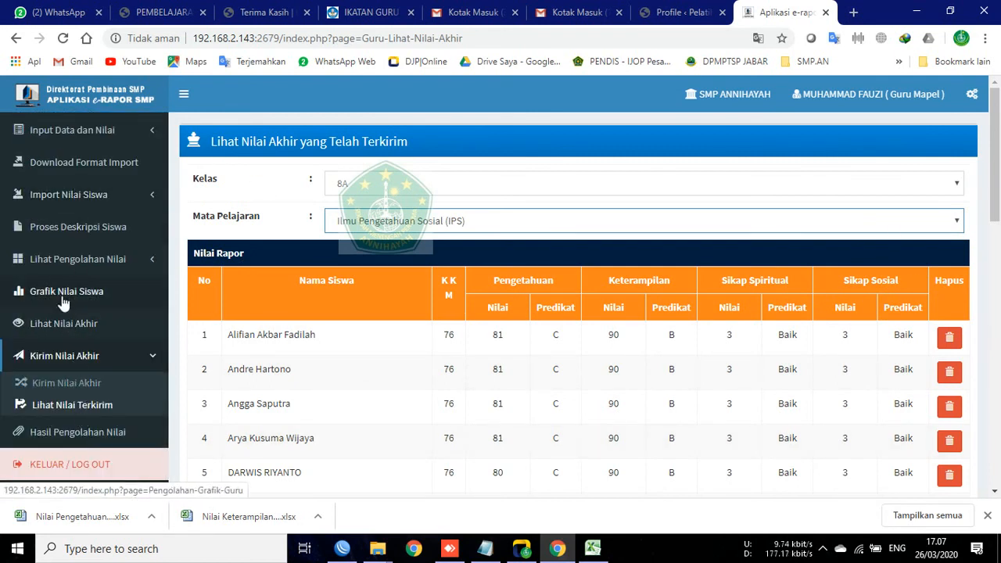
click(67, 232)
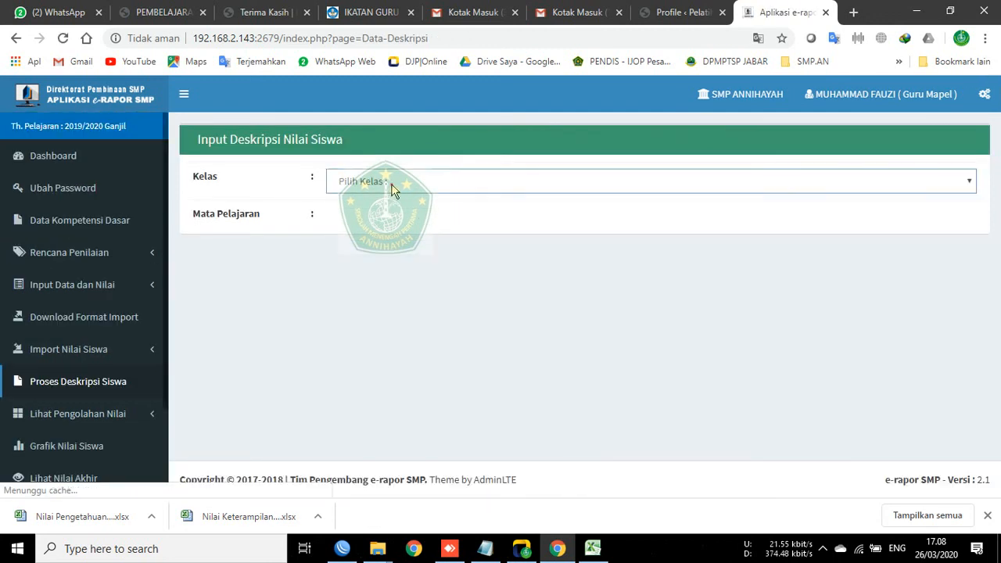
Step: Load descriptions for Kelas 8A, IPS, checking the knowledge grades 79 and 81
click(393, 186)
click(381, 263)
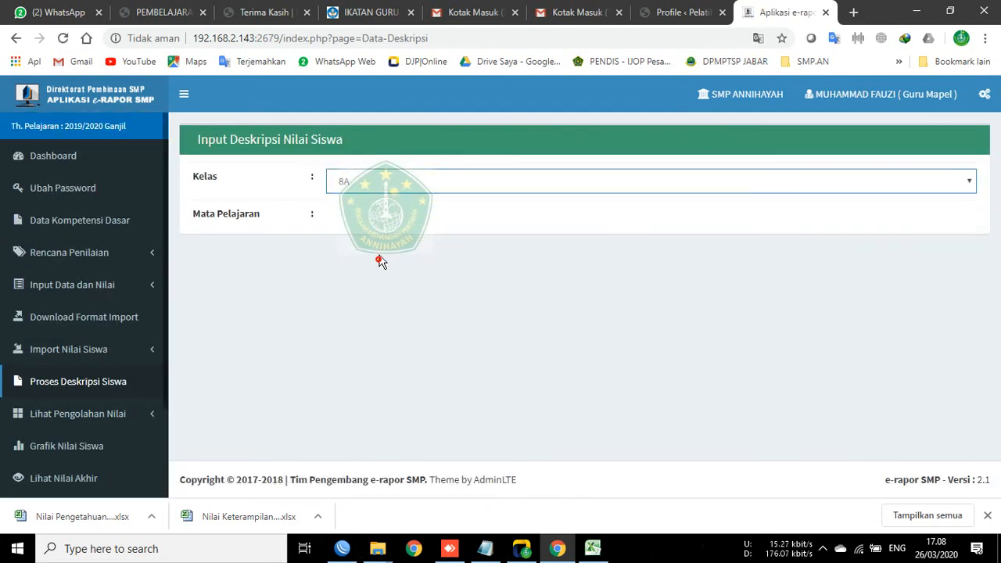
click(373, 218)
click(384, 252)
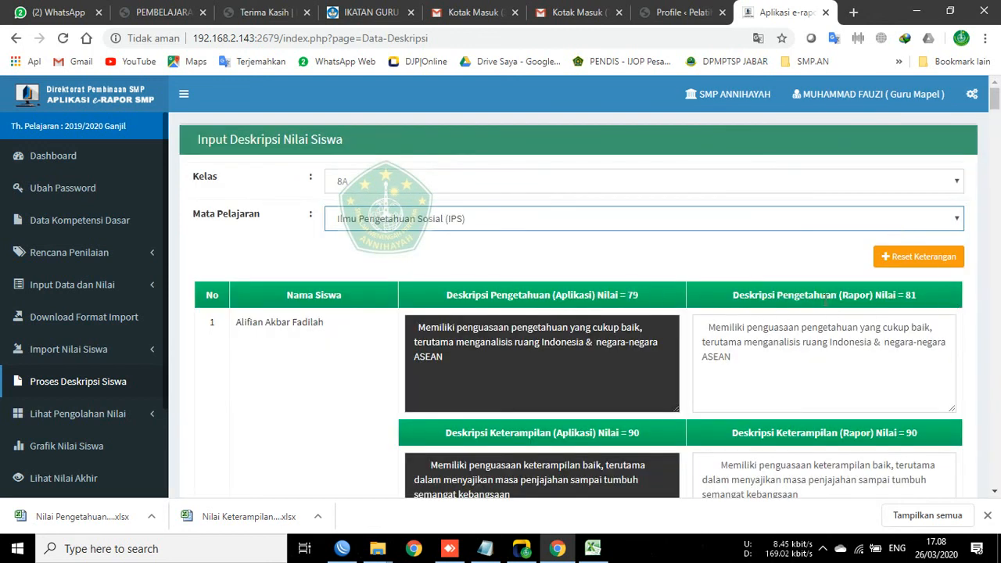
click(554, 295)
drag(648, 299, 648, 300)
click(734, 295)
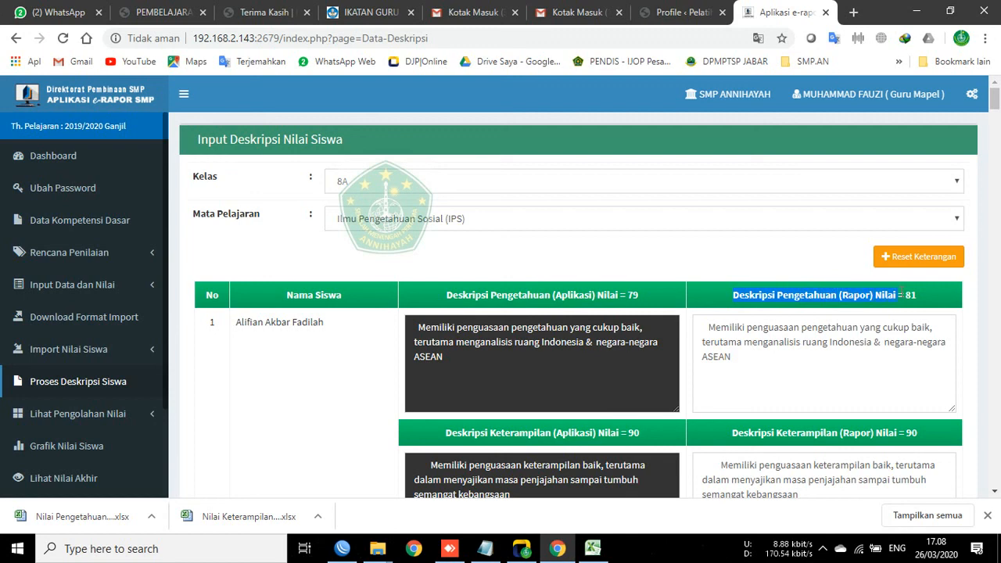
Step: Save all 27 student grade descriptions with SIMPAN
scroll(930, 290, down, 20)
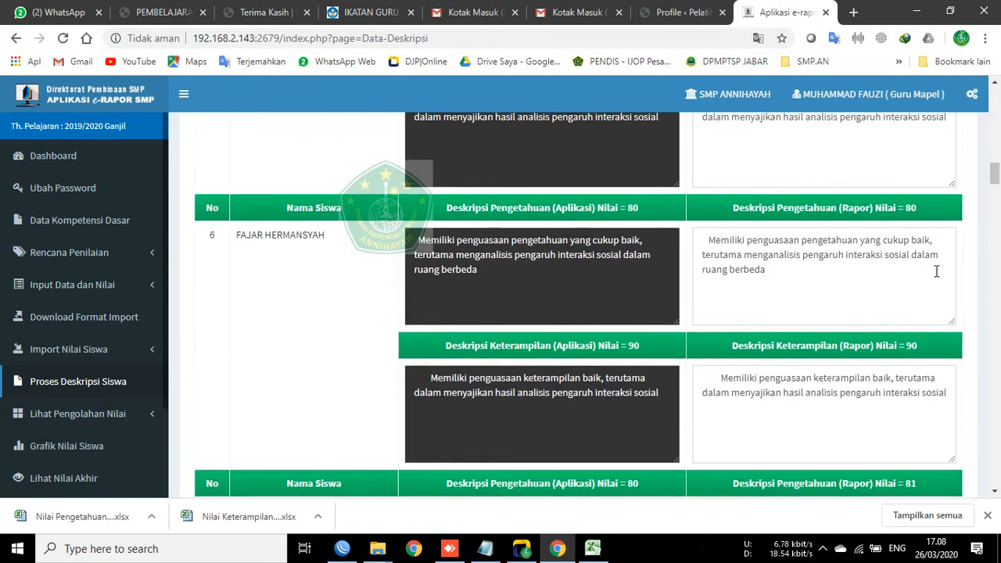
scroll(934, 255, down, 13)
drag(996, 266, 992, 473)
click(926, 389)
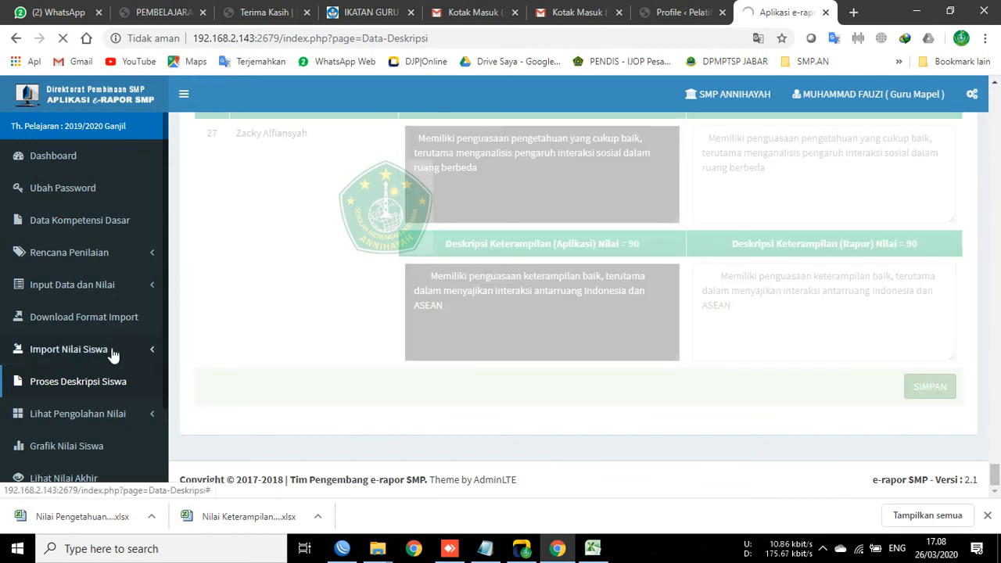
scroll(69, 388, down, 1)
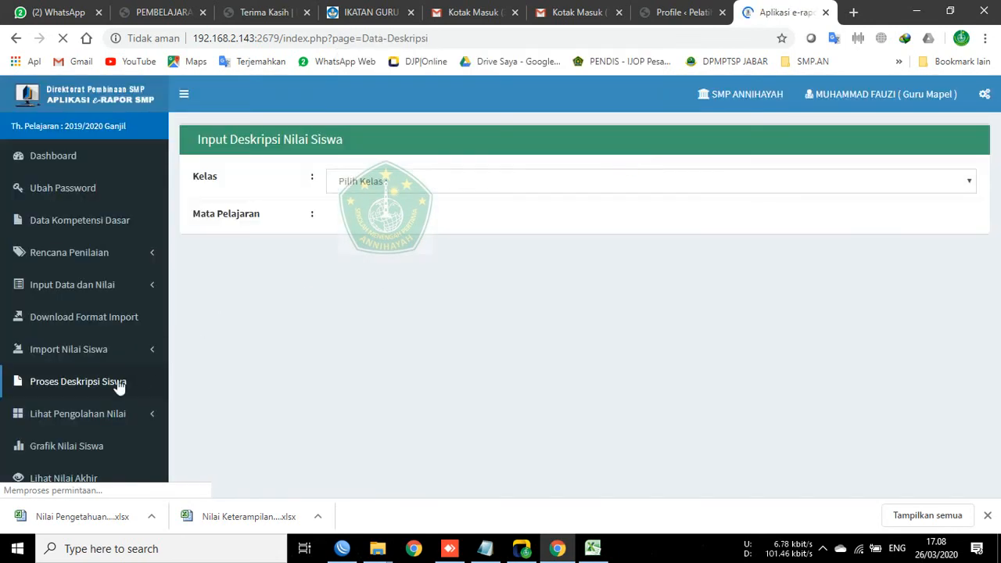
Step: Check the dashboard's Capaian Proses Penilaian row for 8A: Sudah Kirim and Sudah Proses
click(60, 159)
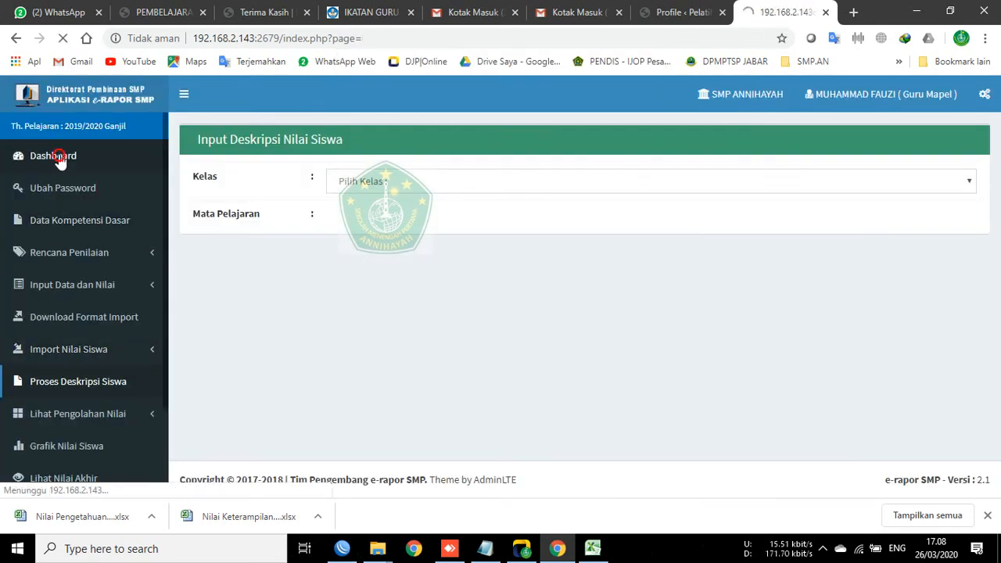
scroll(954, 352, down, 4)
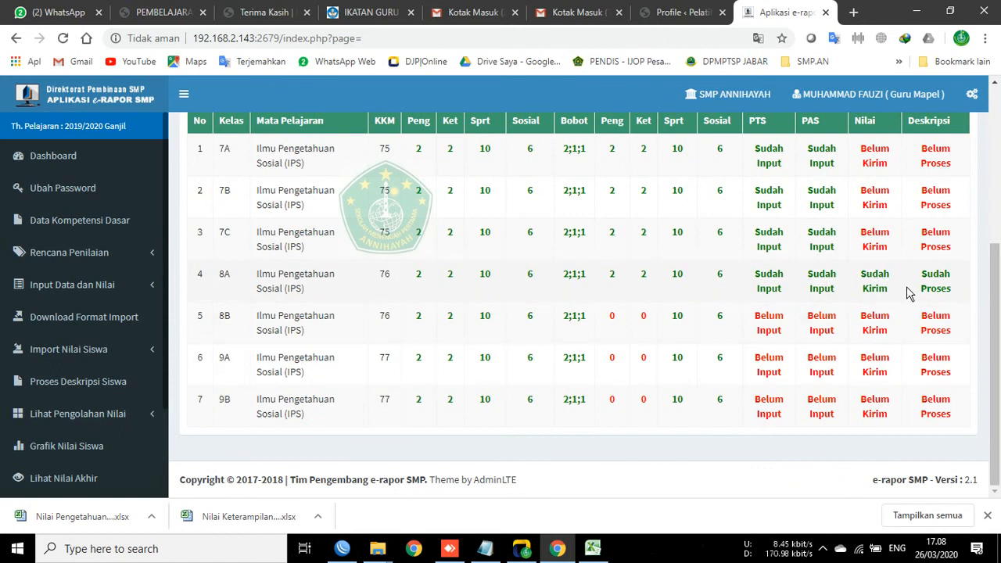
scroll(934, 314, up, 5)
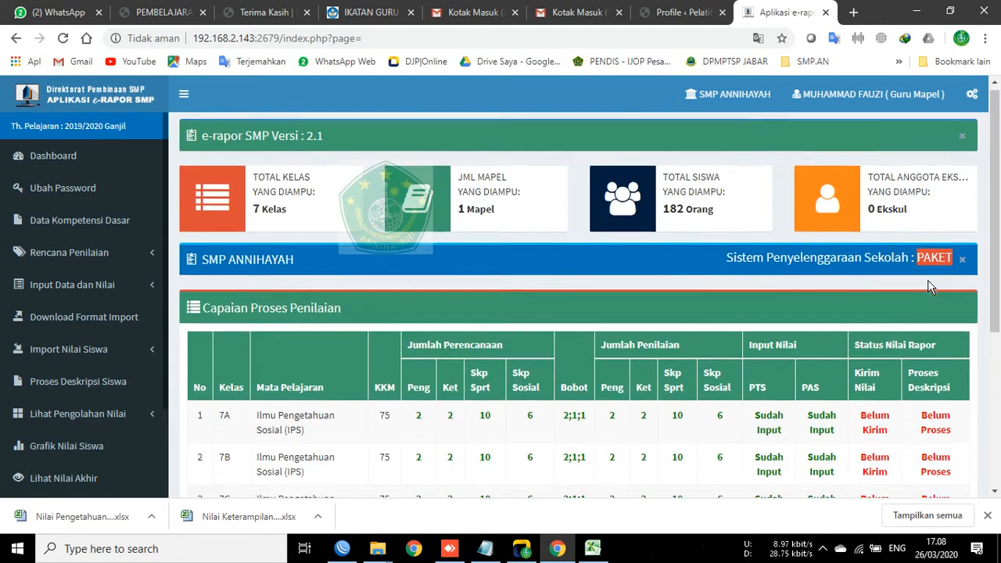
scroll(931, 297, down, 4)
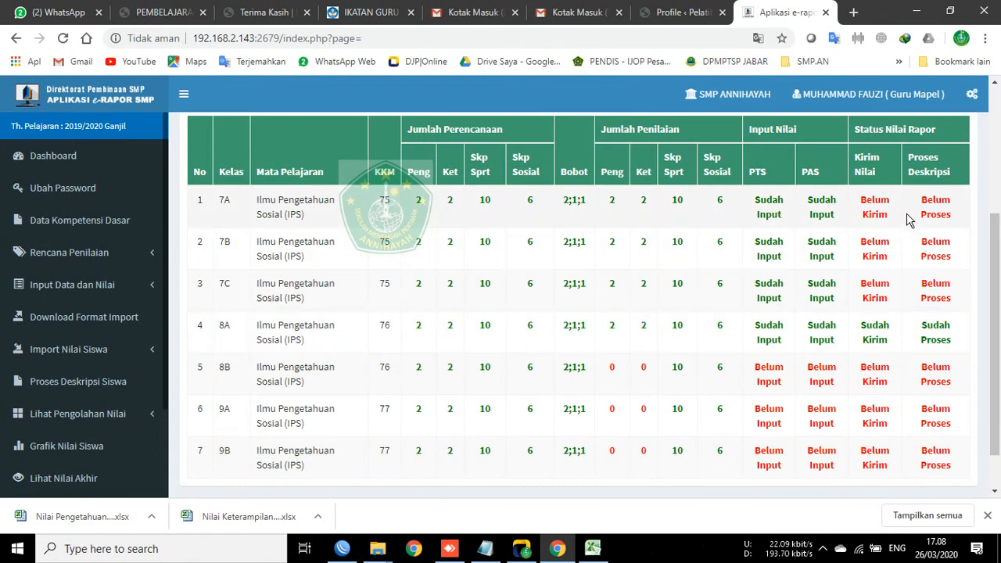
scroll(912, 326, up, 2)
scroll(489, 228, up, 1)
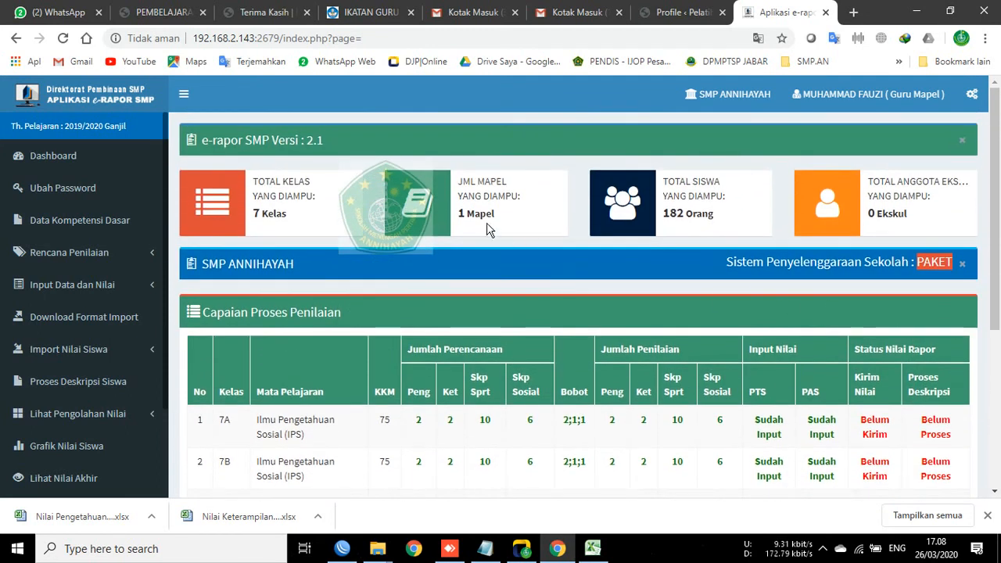
Step: Point out the number of subjects taught, then close Chrome's downloads bar
drag(403, 186, 561, 216)
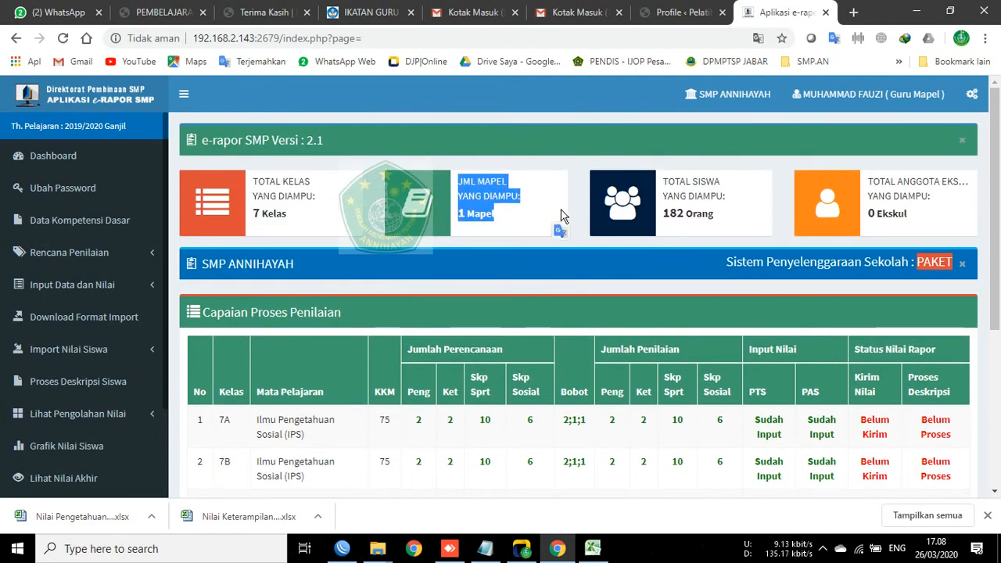
click(559, 161)
drag(994, 231, 994, 396)
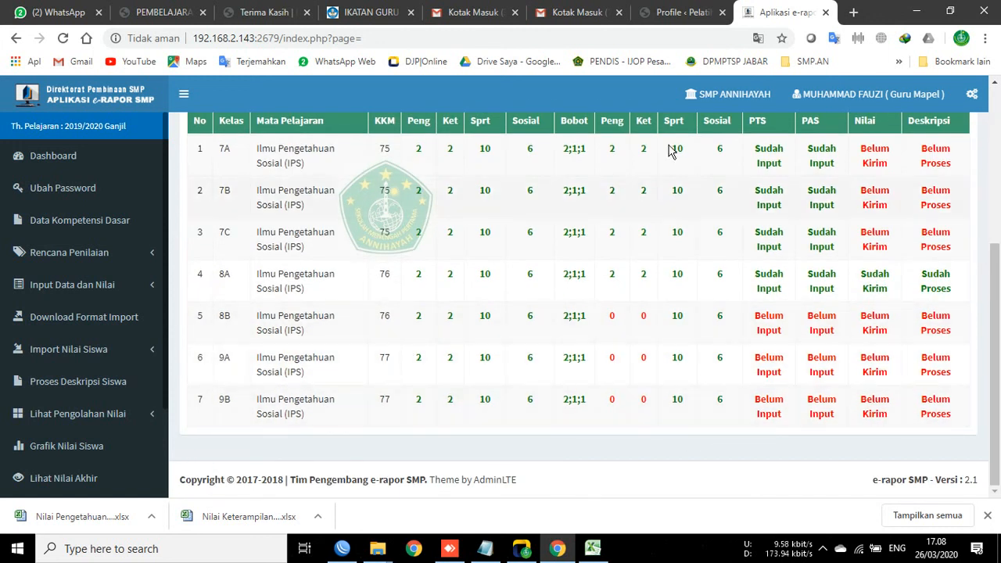
scroll(659, 157, up, 4)
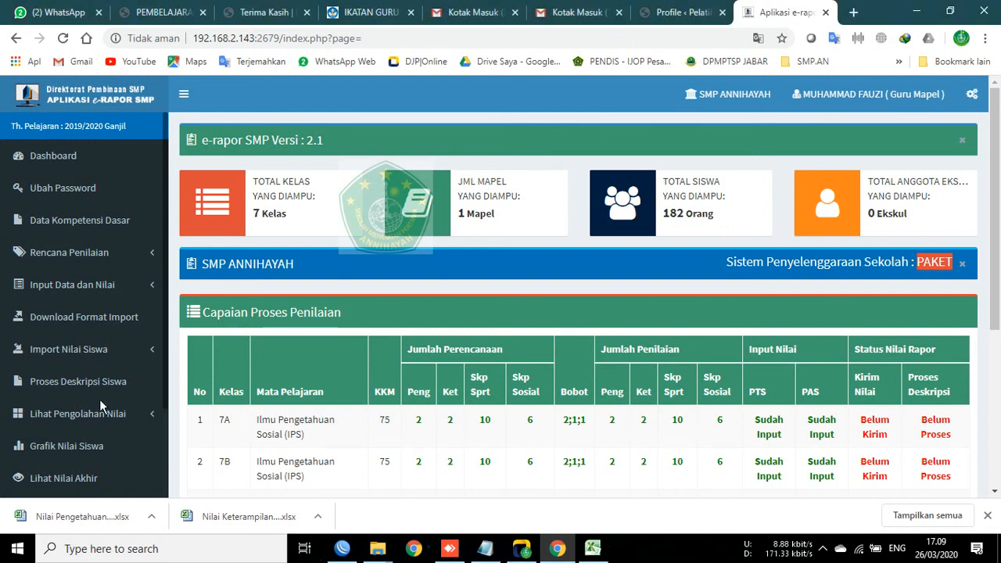
scroll(116, 371, down, 2)
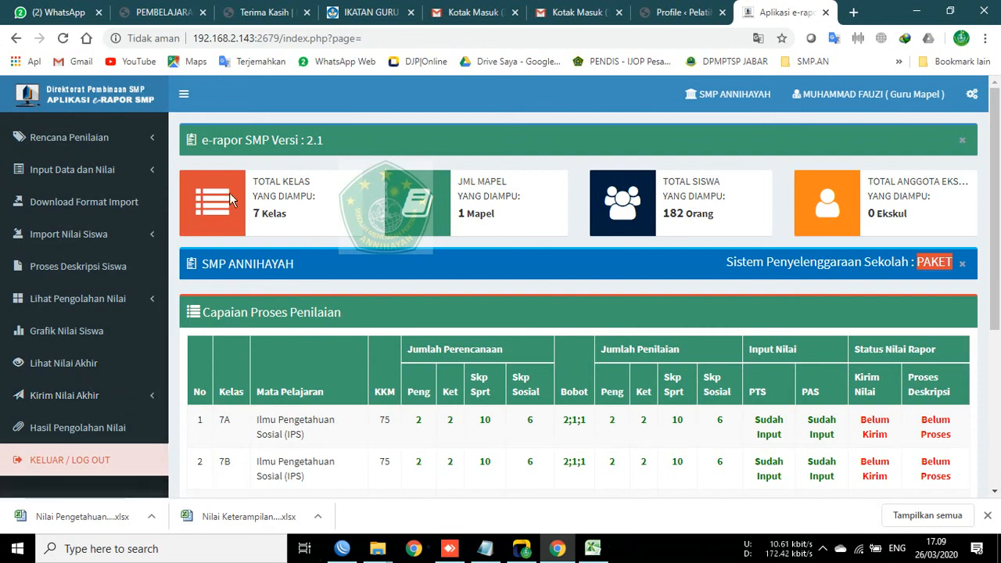
click(988, 517)
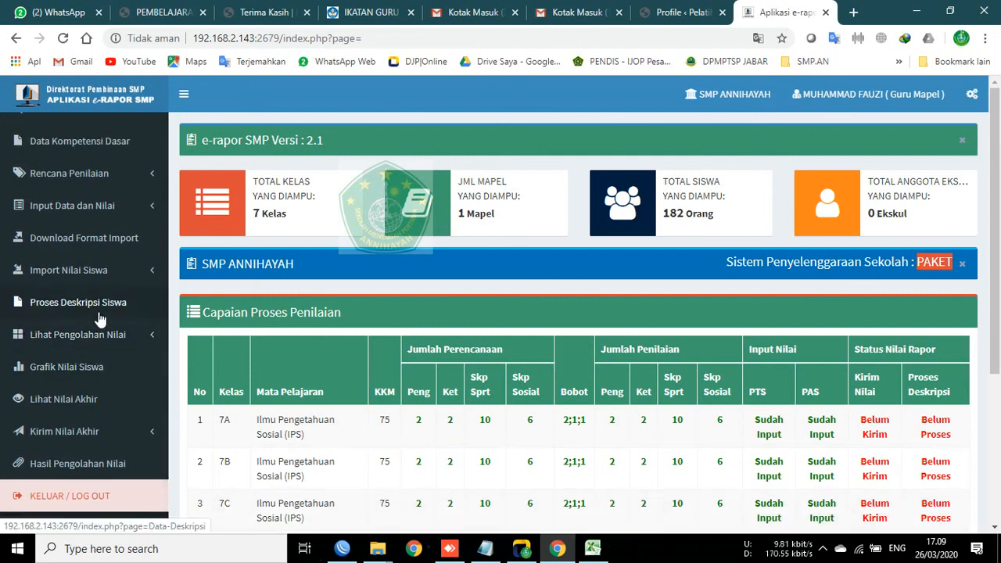
Step: Log out and fill in the teacher's saved login
click(58, 497)
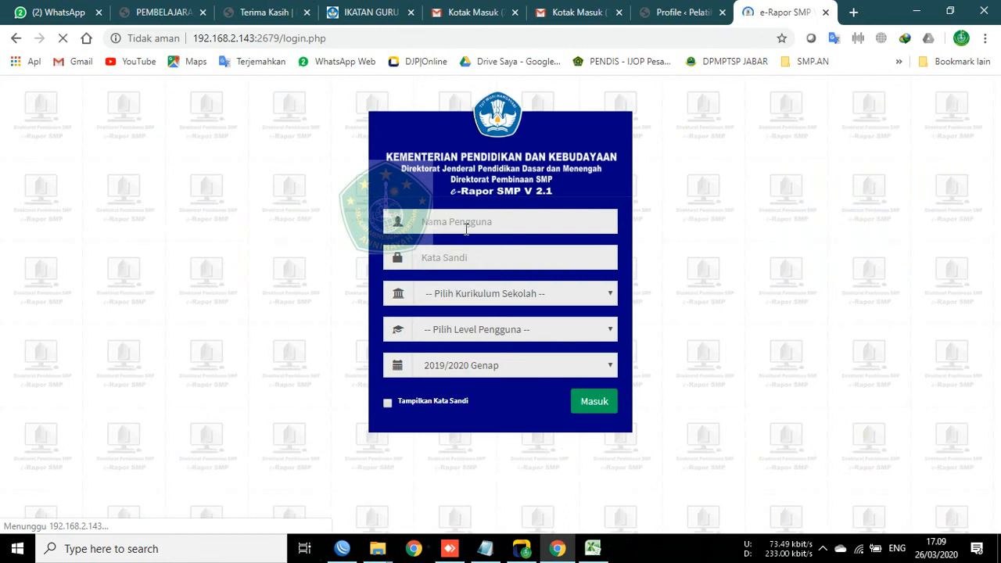
click(465, 221)
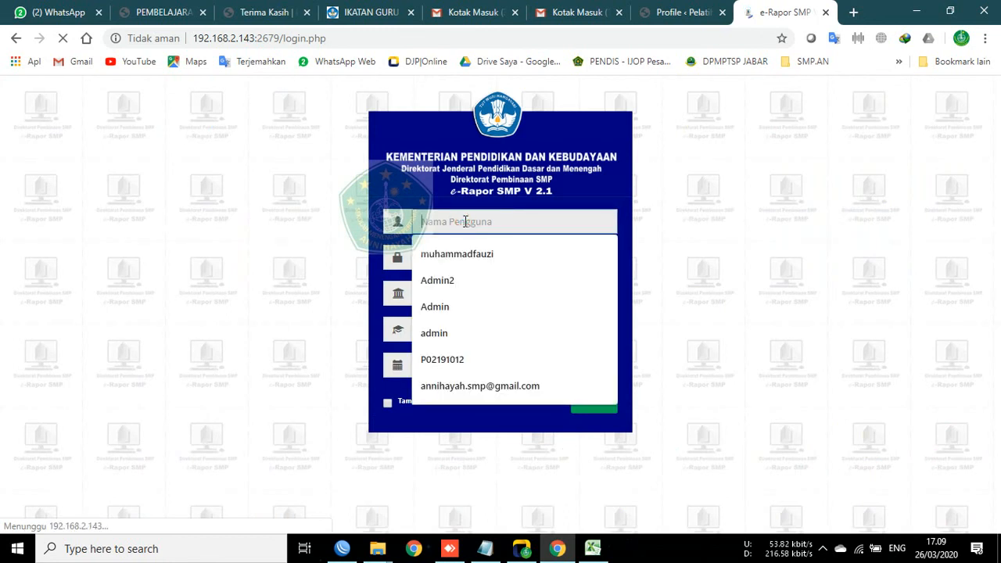
click(465, 221)
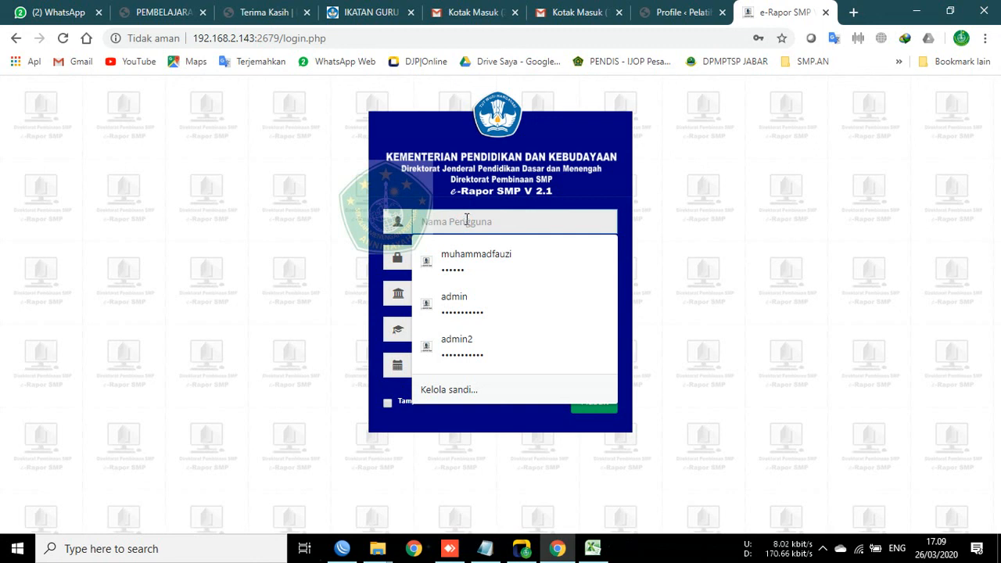
click(483, 255)
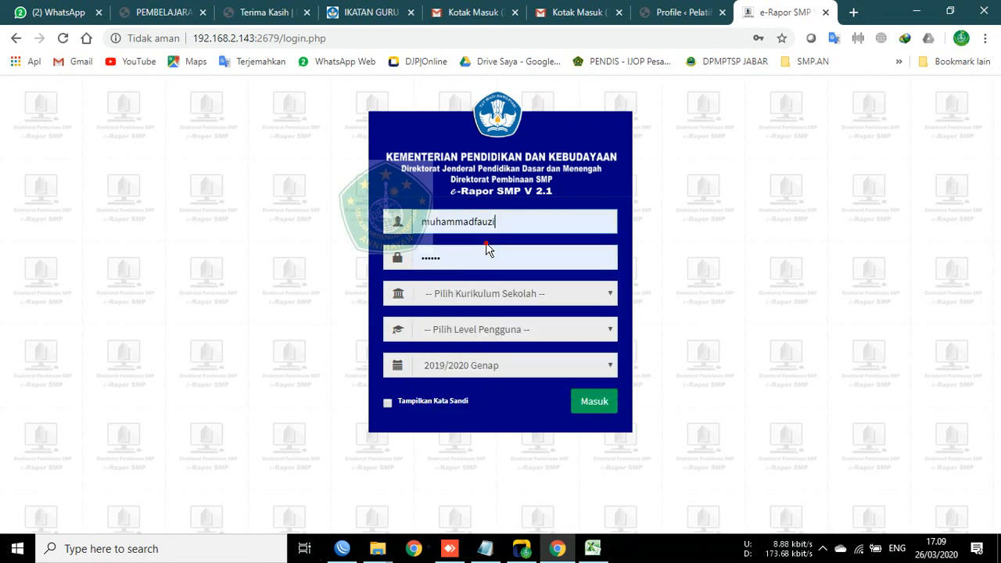
Step: Sign in with Kurikulum K-2013 Paket, Level Guru, semester 2019/2020 Ganjil
click(502, 295)
click(482, 327)
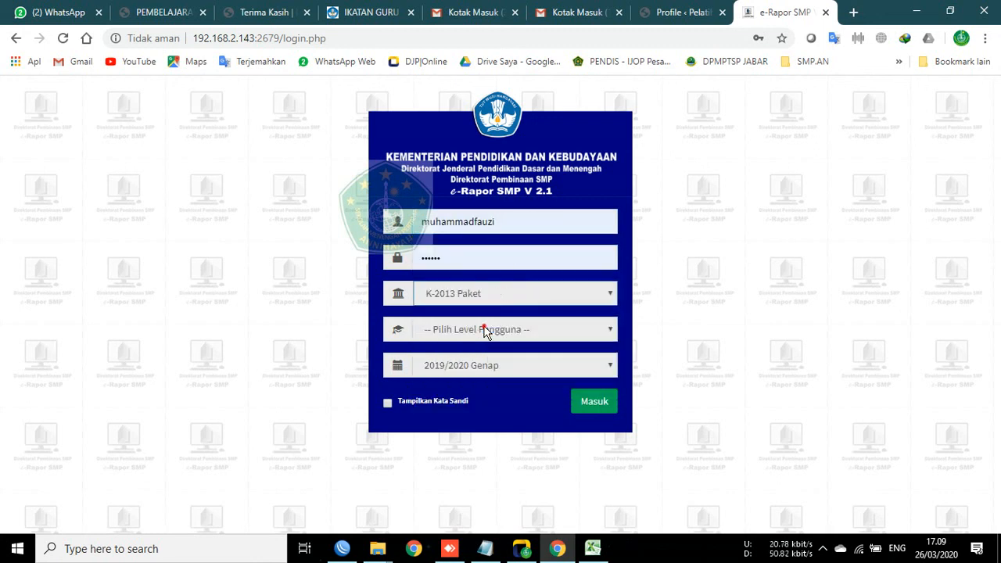
click(483, 330)
click(474, 376)
click(465, 340)
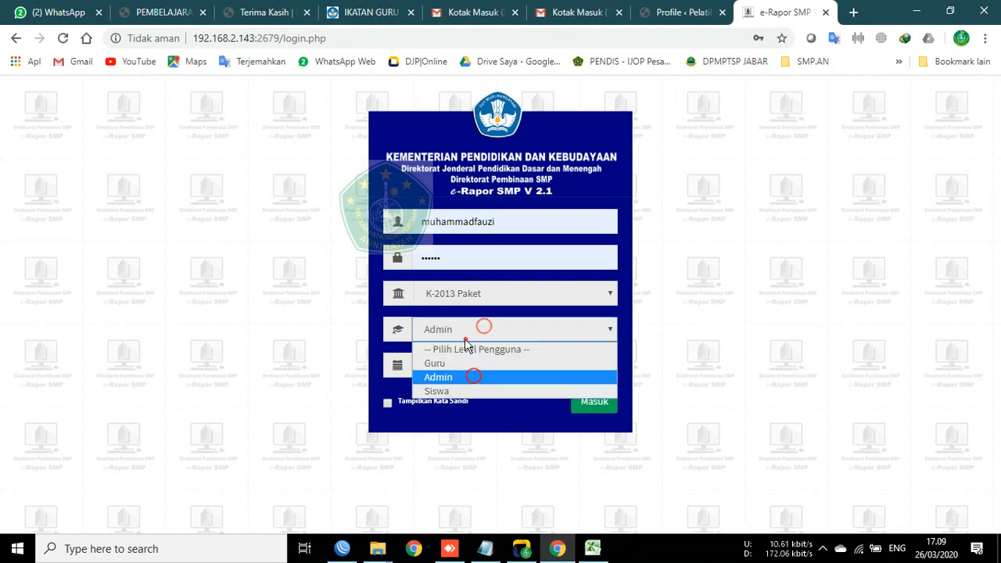
click(473, 362)
click(472, 360)
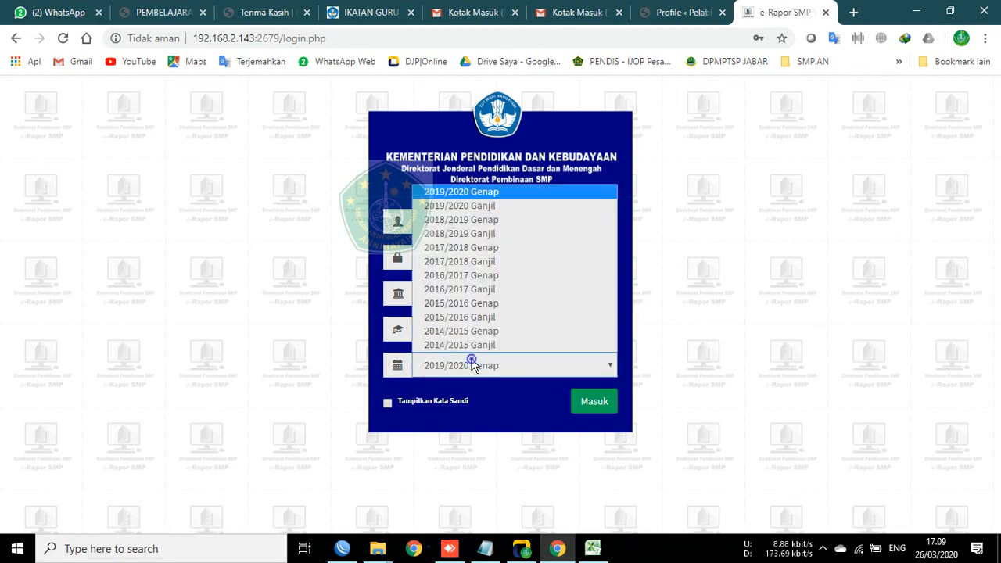
click(471, 206)
click(592, 400)
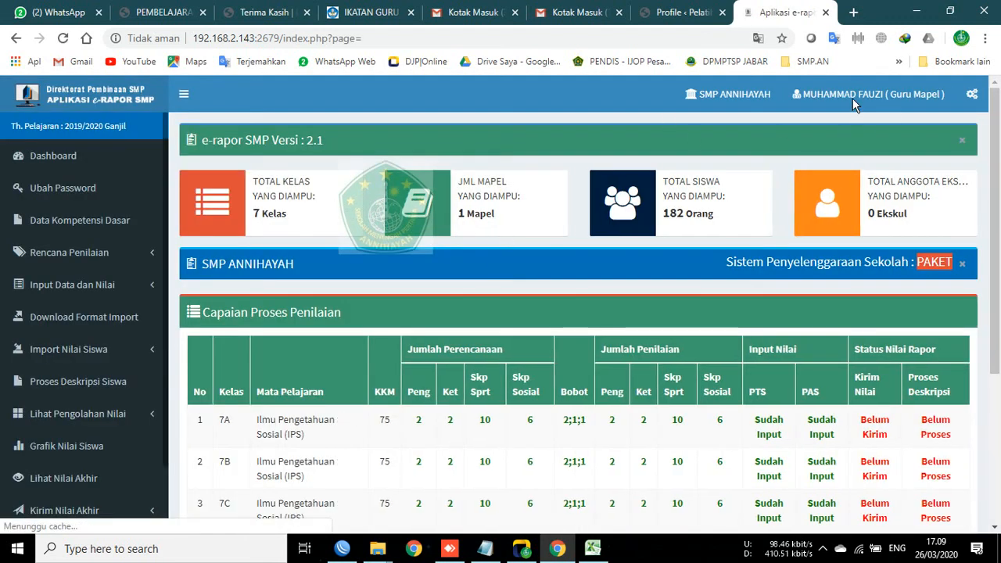
Step: Try Akses Sebagai Wali Kelas, then dismiss the alert refusing it for lack of a homeroom account
click(859, 91)
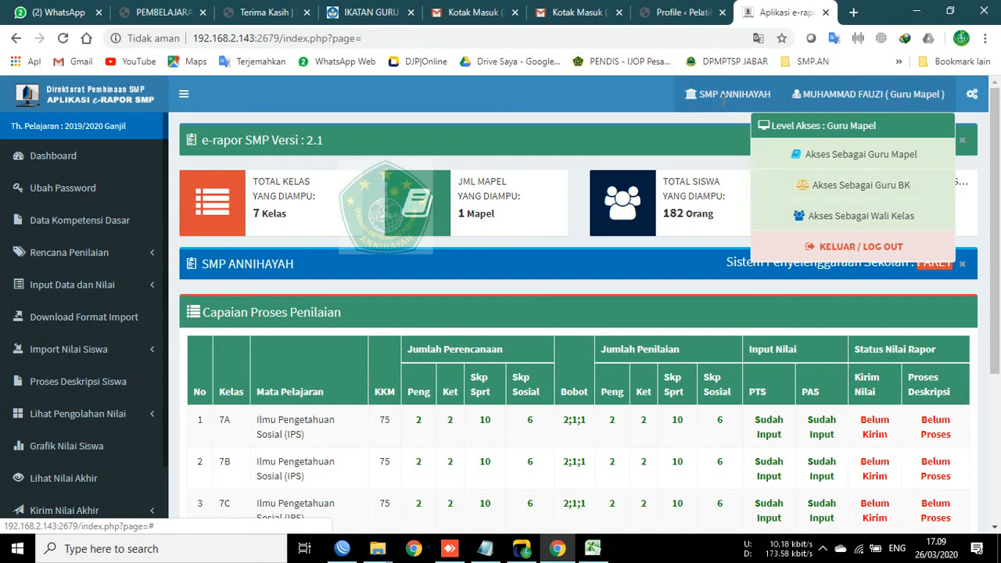
click(786, 98)
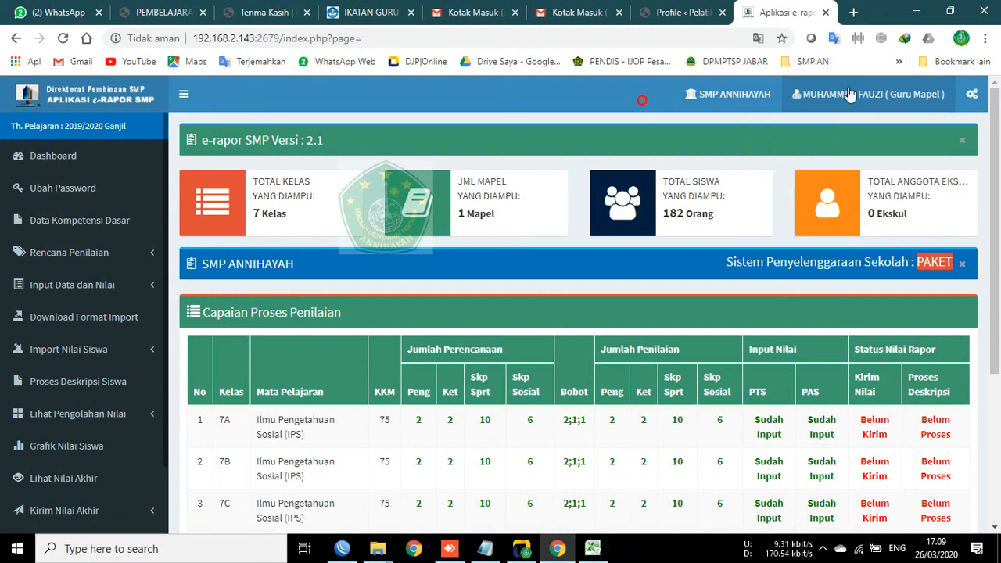
click(907, 94)
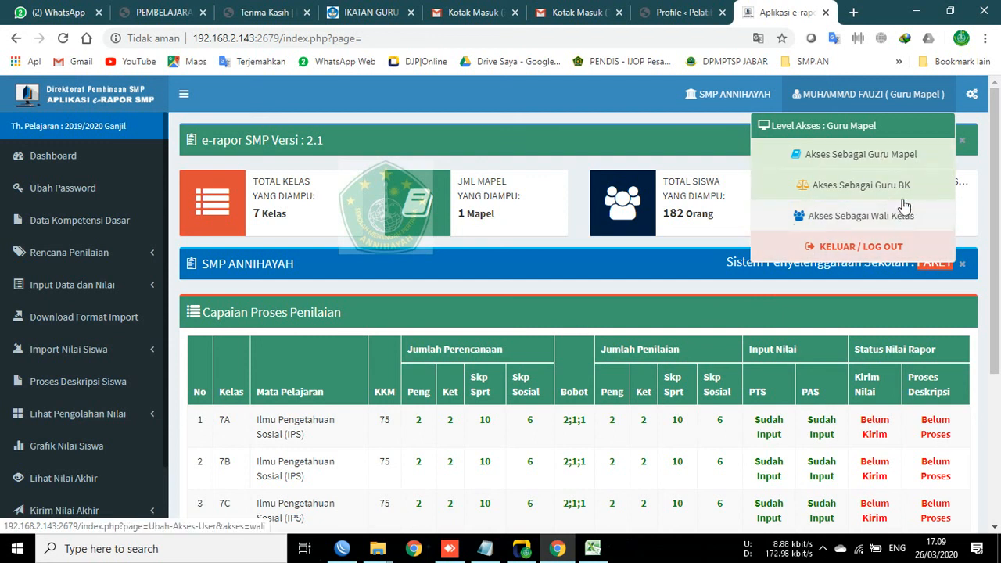
click(833, 215)
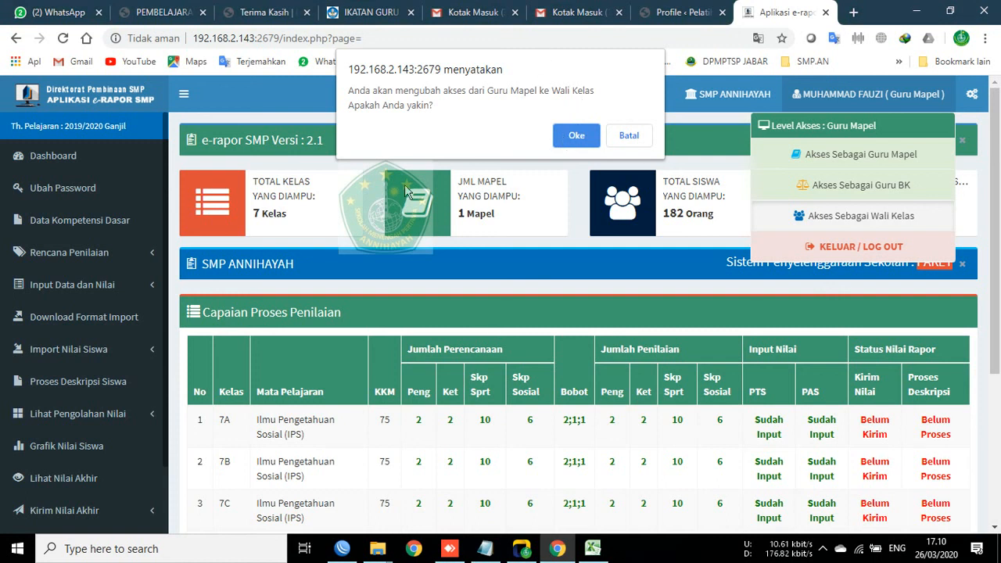
click(573, 135)
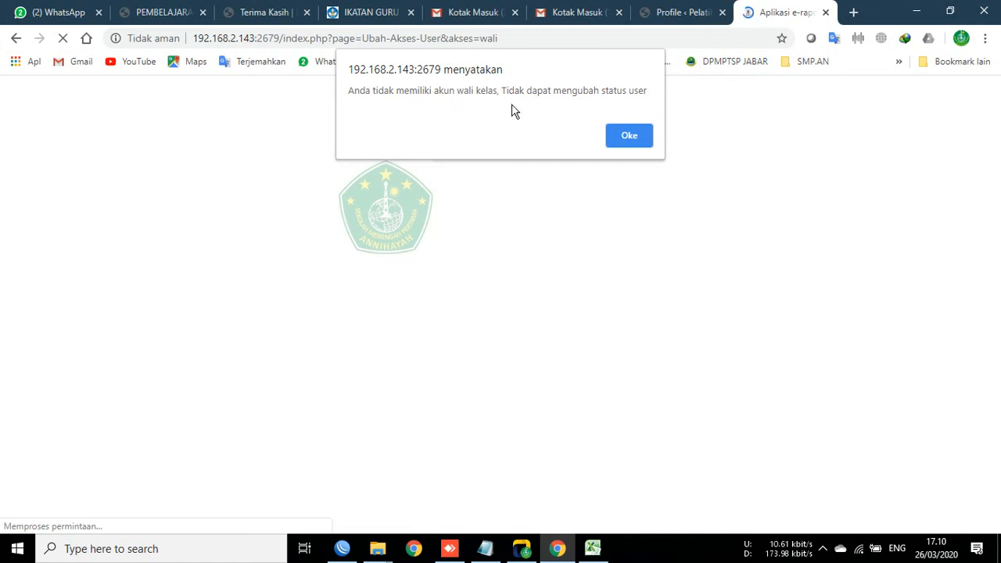
drag(353, 93, 643, 93)
click(637, 133)
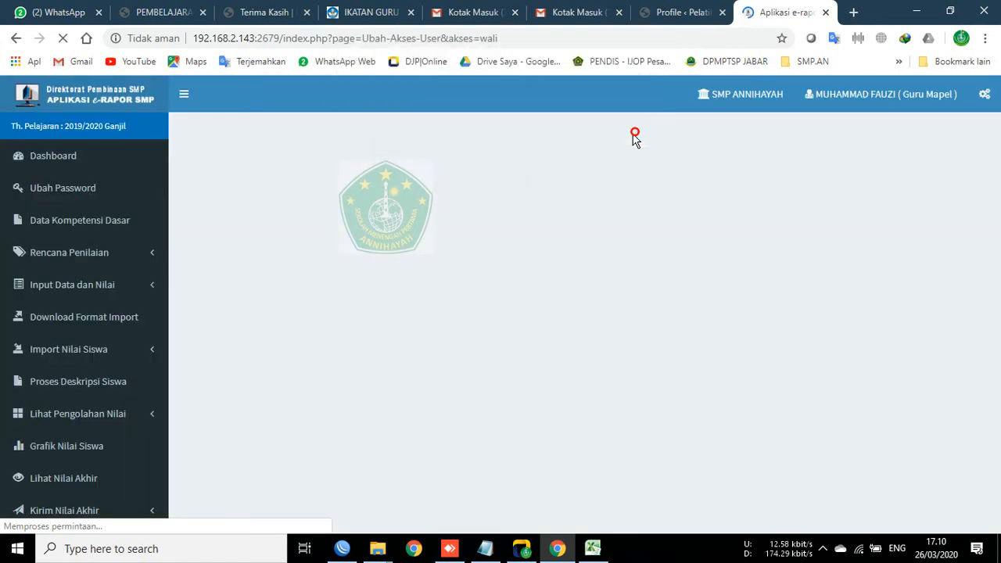
Step: Log out of the teacher account via KELUAR / LOG OUT
click(873, 98)
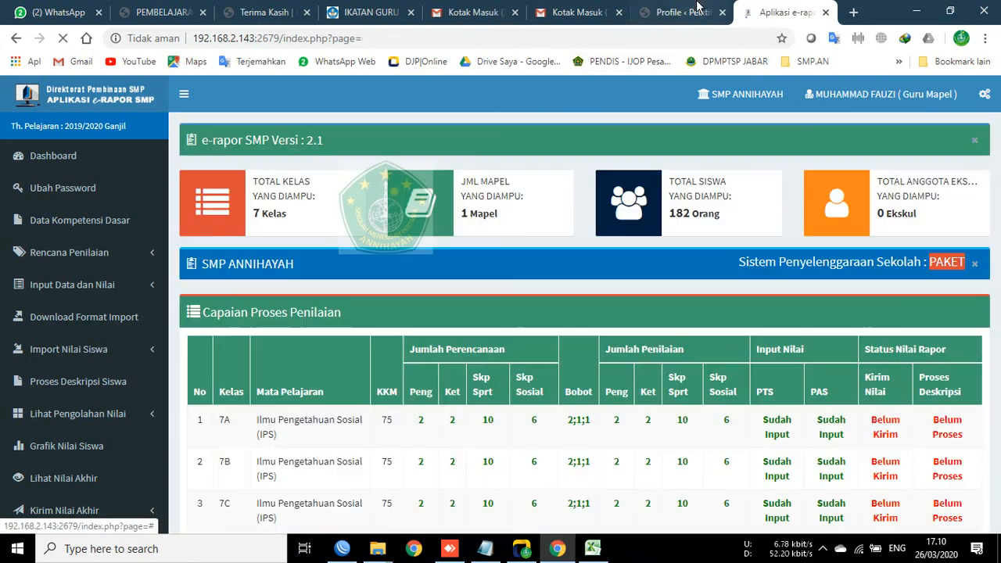
click(883, 109)
click(837, 243)
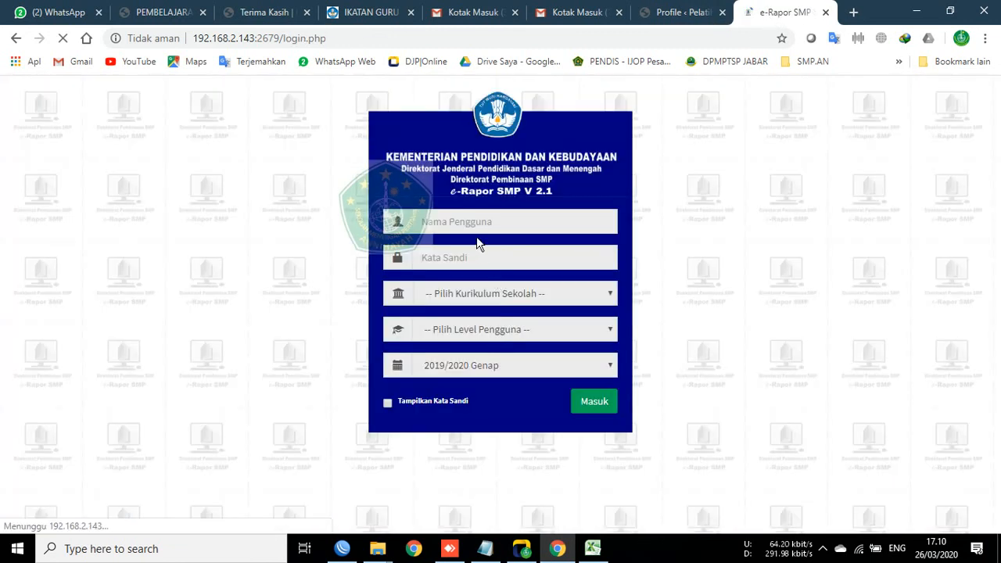
Step: Fill in the saved administrator login on the login page
click(484, 221)
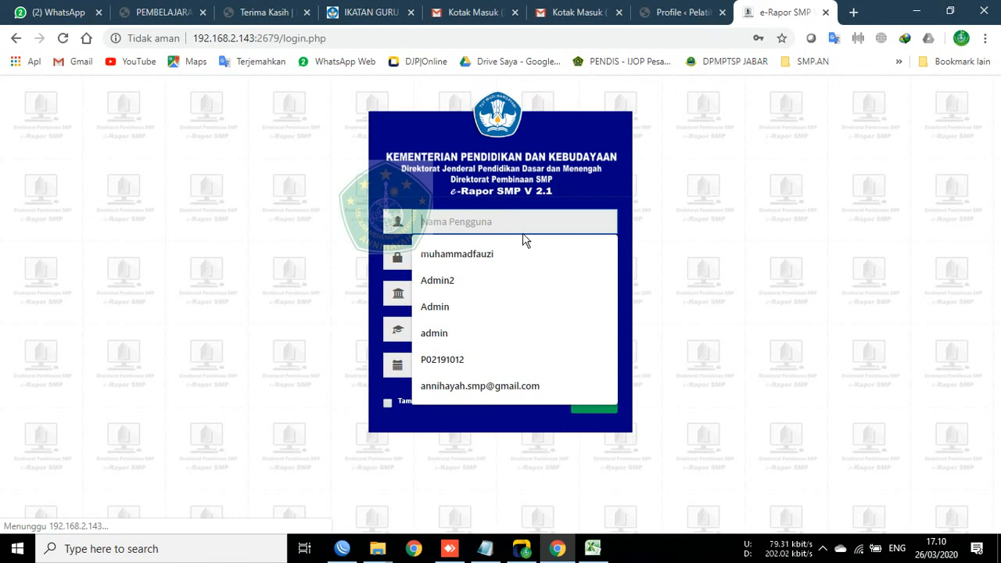
click(564, 134)
mouse_move(486, 548)
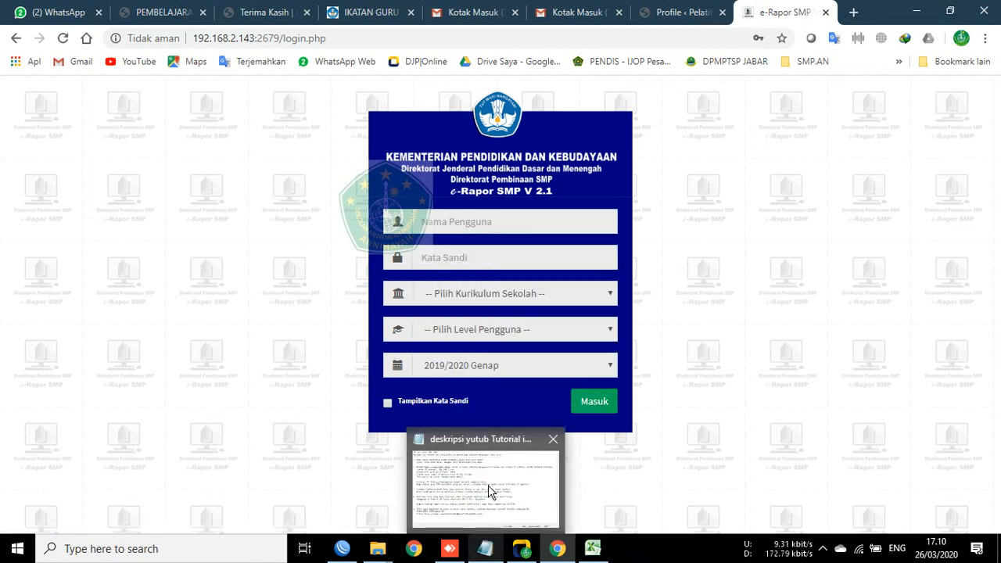
click(539, 229)
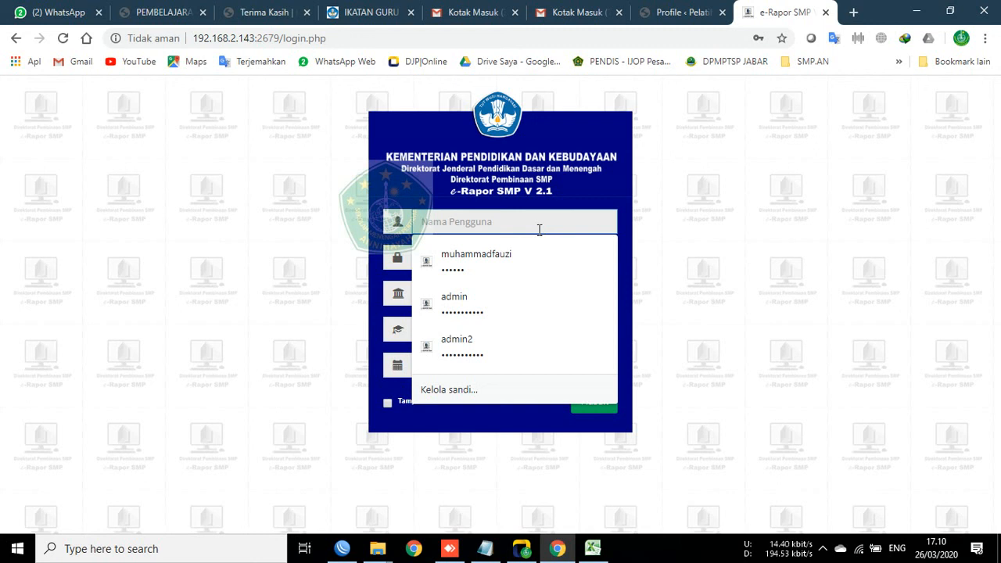
click(553, 205)
click(541, 220)
click(576, 183)
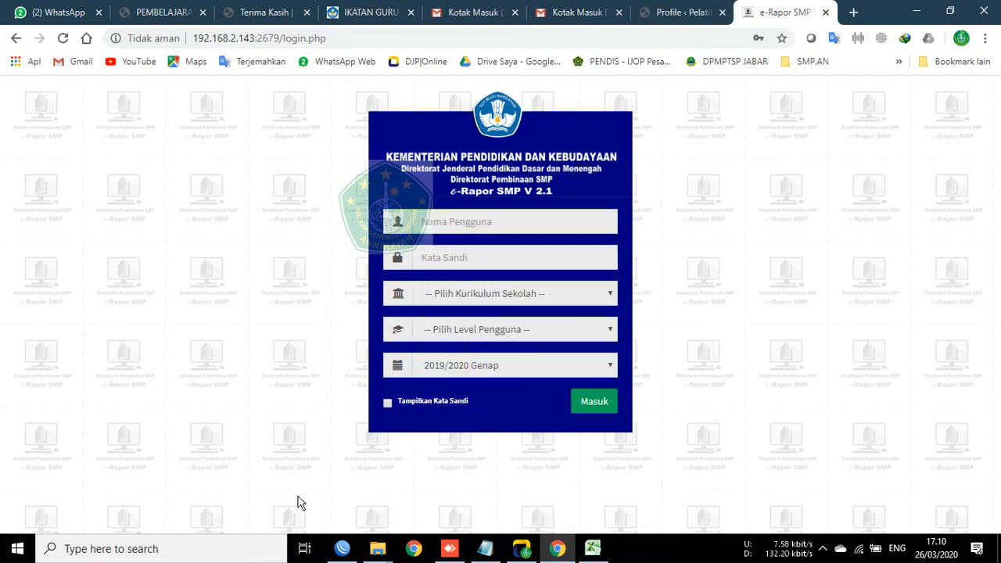
click(453, 223)
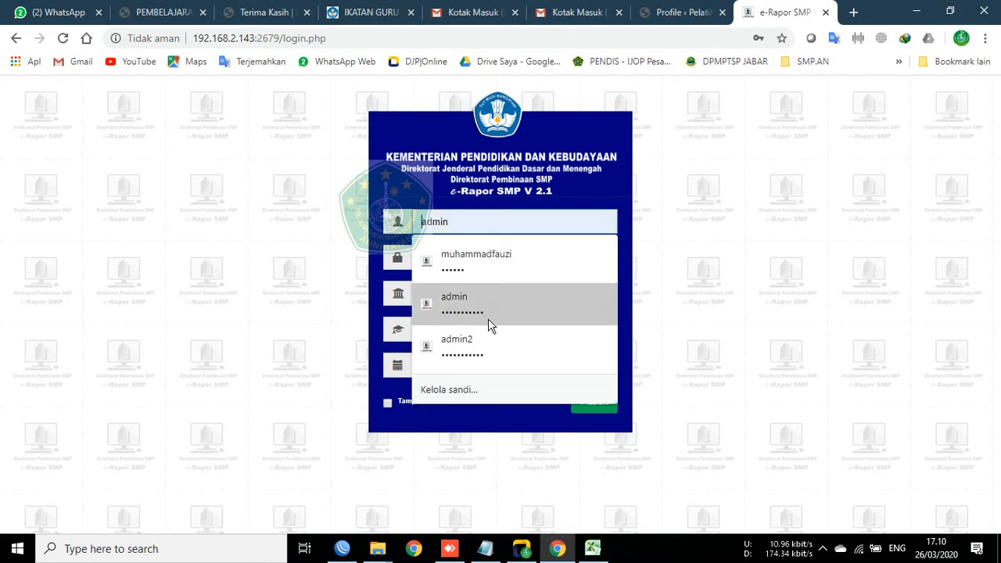
click(479, 350)
Step: Sign in with Kurikulum K-2013 Paket, Level Admin, semester 2019/2020 Ganjil
click(497, 292)
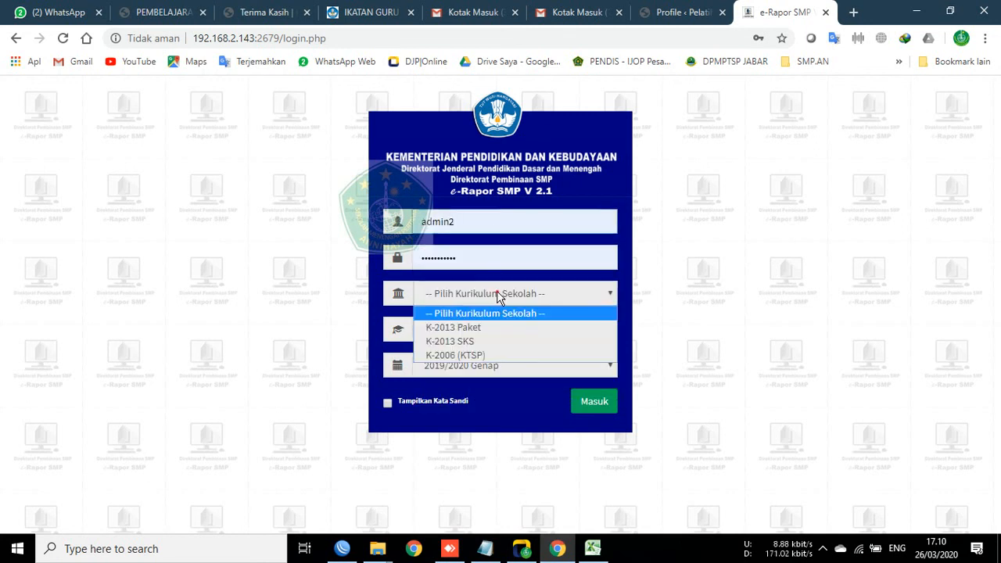
click(477, 330)
click(476, 331)
click(481, 378)
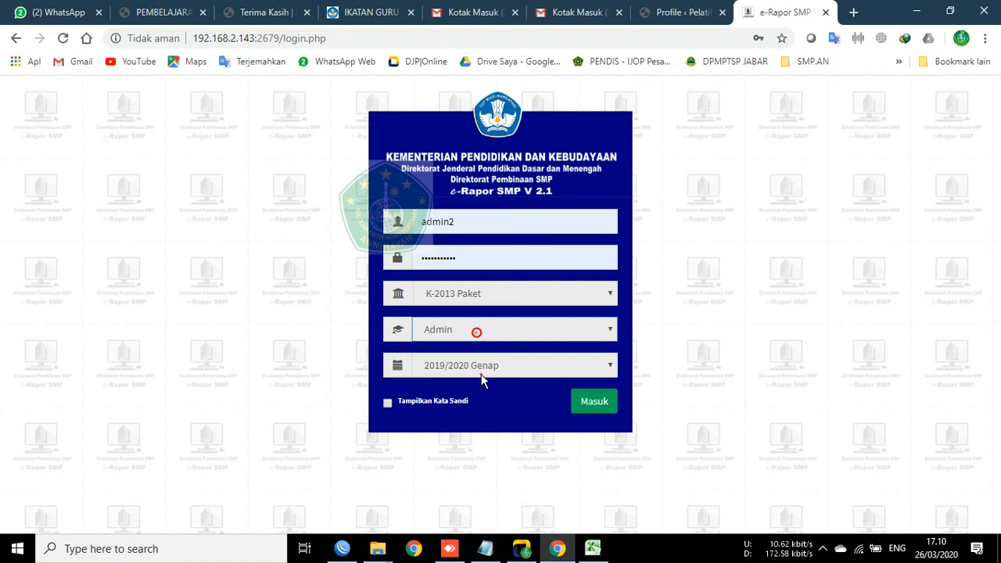
click(482, 366)
click(502, 208)
click(601, 403)
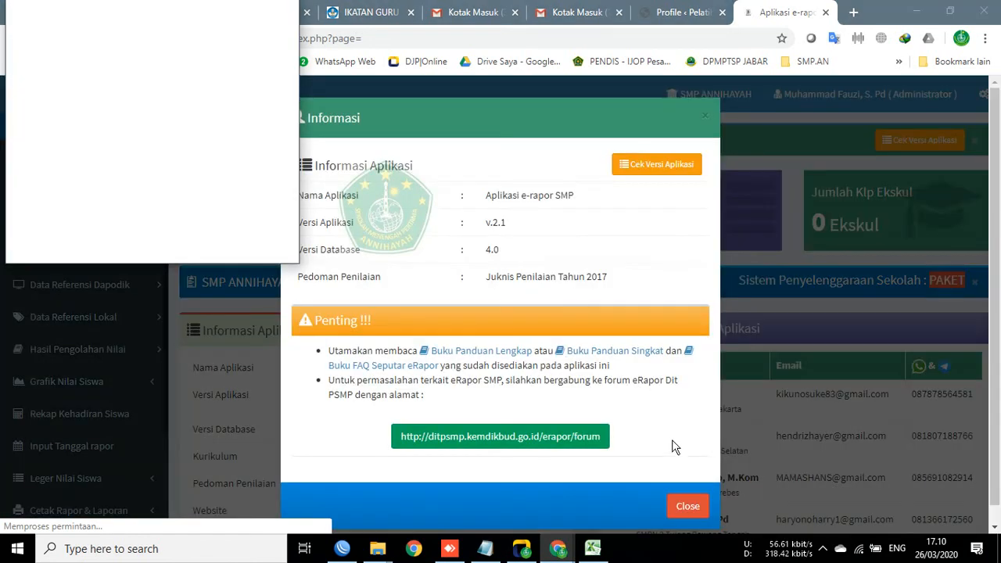
Step: Close the application information notice and look through the Data User accounts list
click(695, 509)
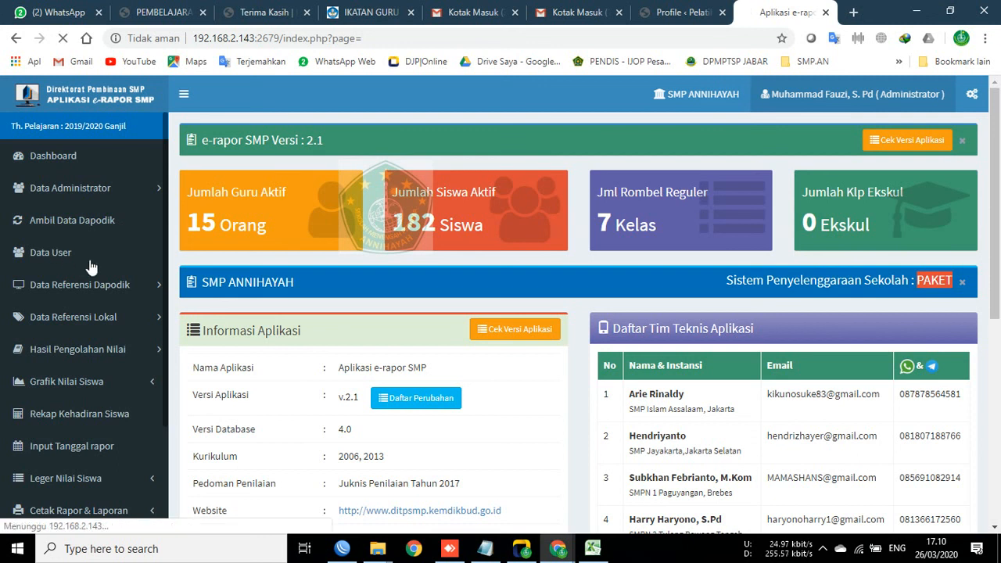
click(55, 251)
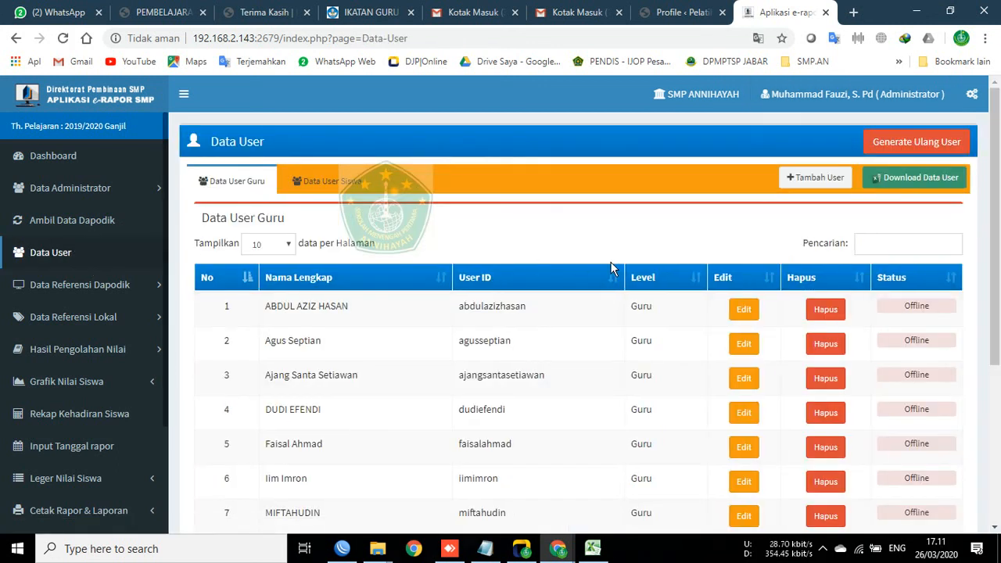
scroll(479, 369, down, 3)
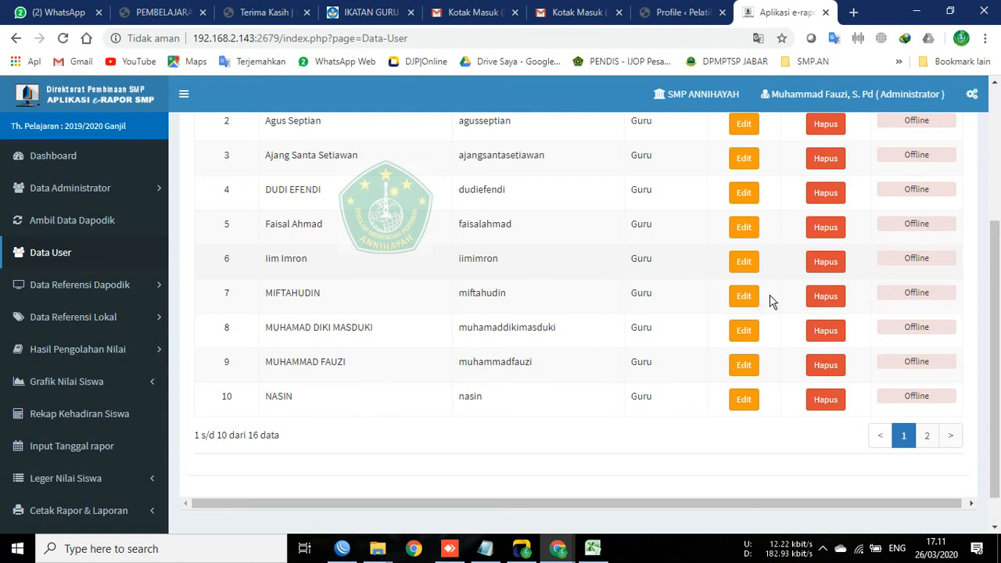
scroll(845, 282, up, 3)
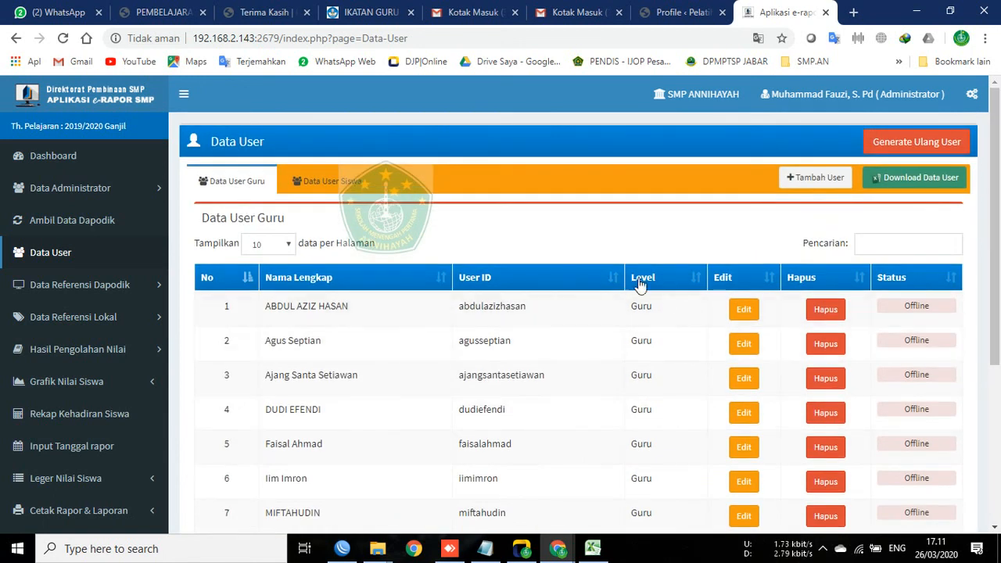
Step: Open Data Referensi Dapodik > Data Kelas dan Wali to see 8A's homeroom teacher
click(86, 286)
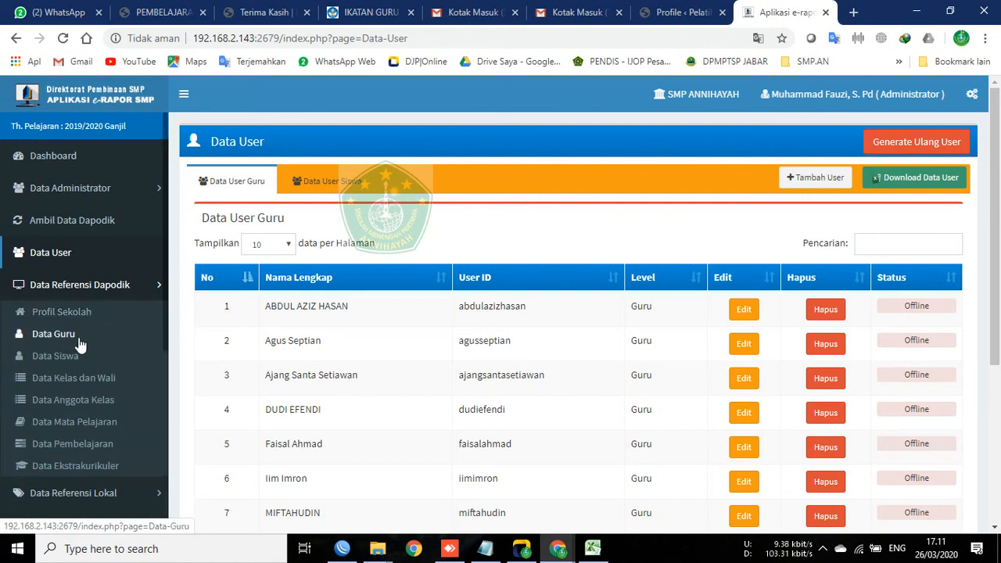
click(70, 377)
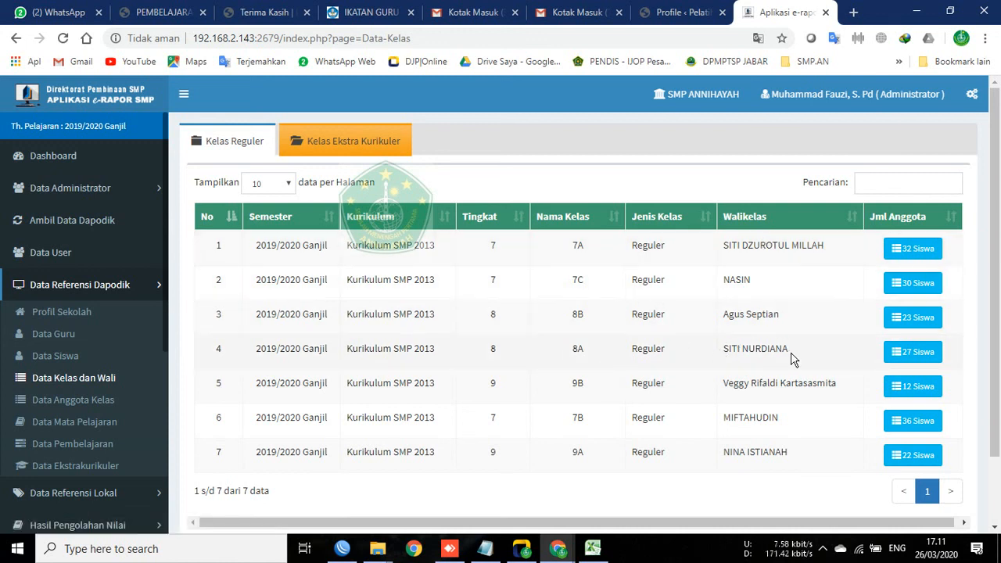
drag(787, 349, 782, 349)
click(831, 94)
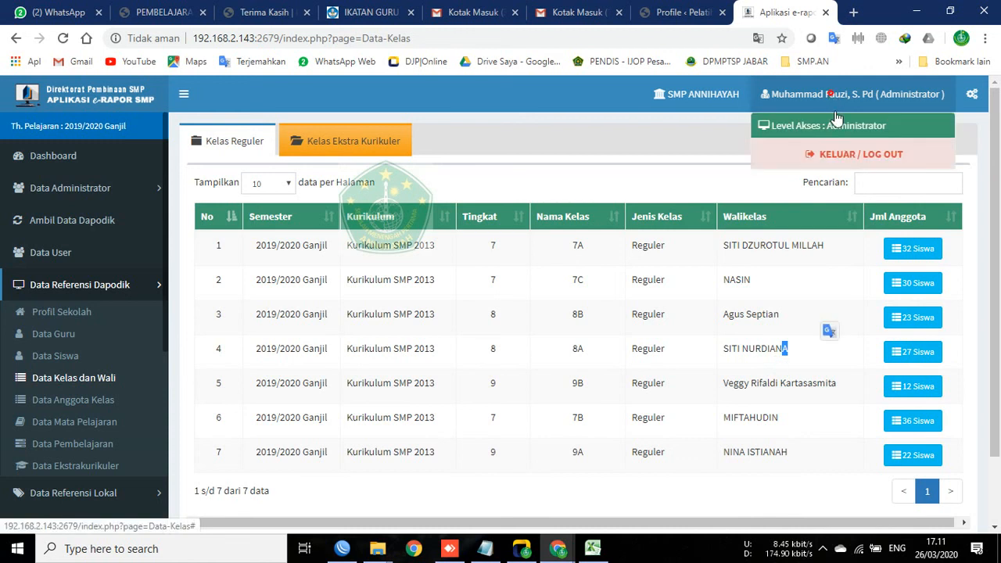
Step: Log out of the admin account and enter the homeroom teacher's username and password
click(819, 166)
click(542, 213)
click(543, 213)
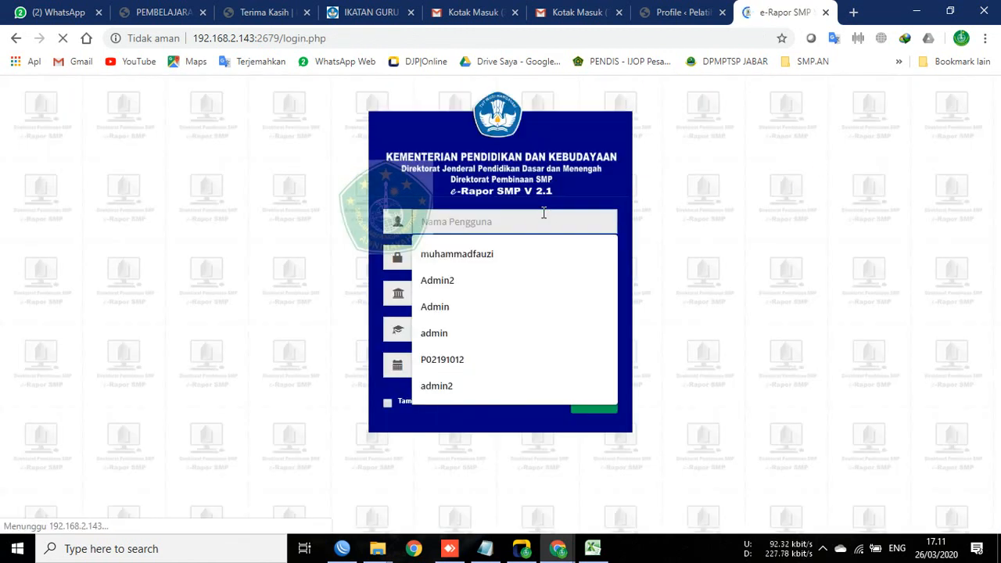
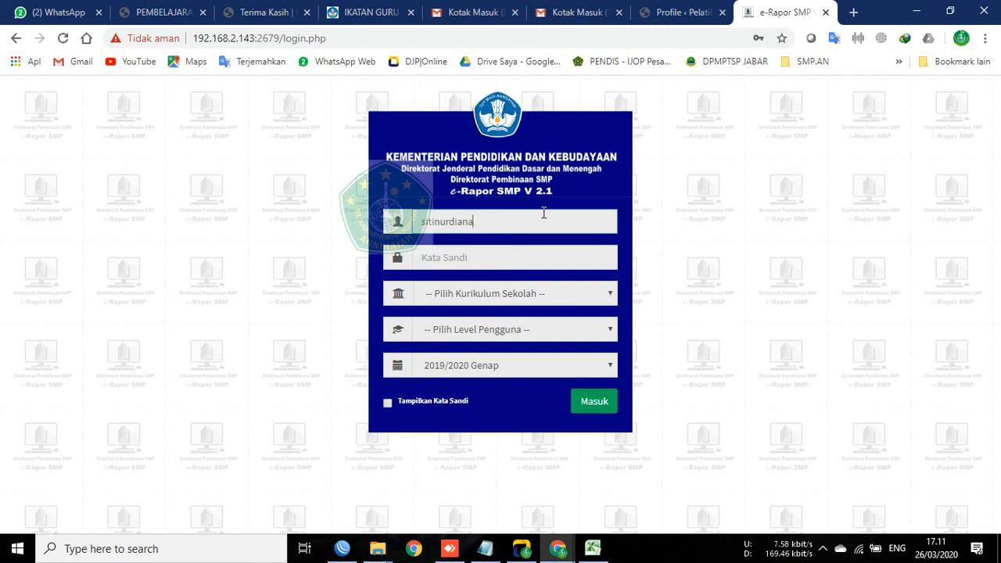
key(Tab)
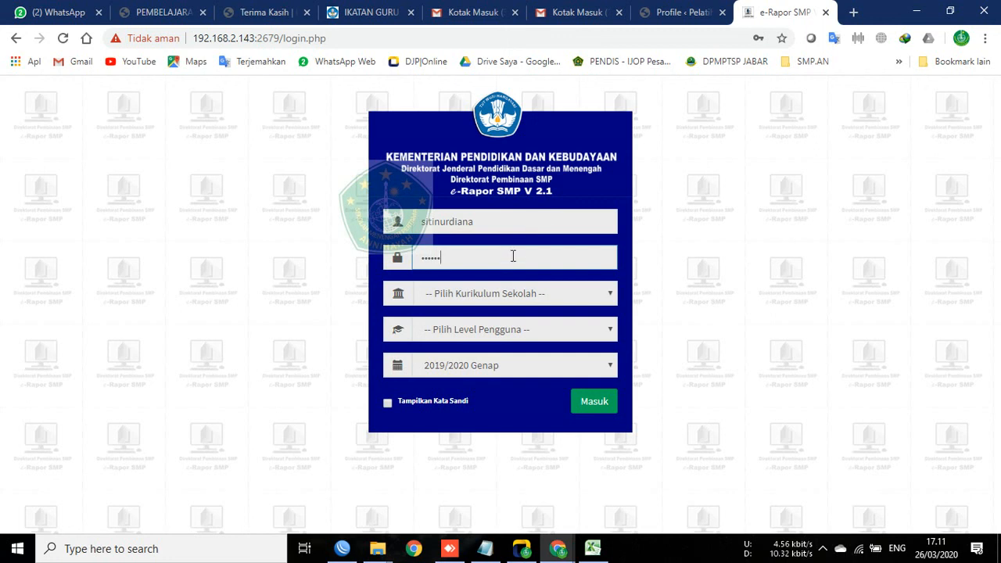
Step: Sign in with Kurikulum K-2013 Paket, Level Guru, semester 2019/2020 Ganjil
click(515, 289)
click(478, 326)
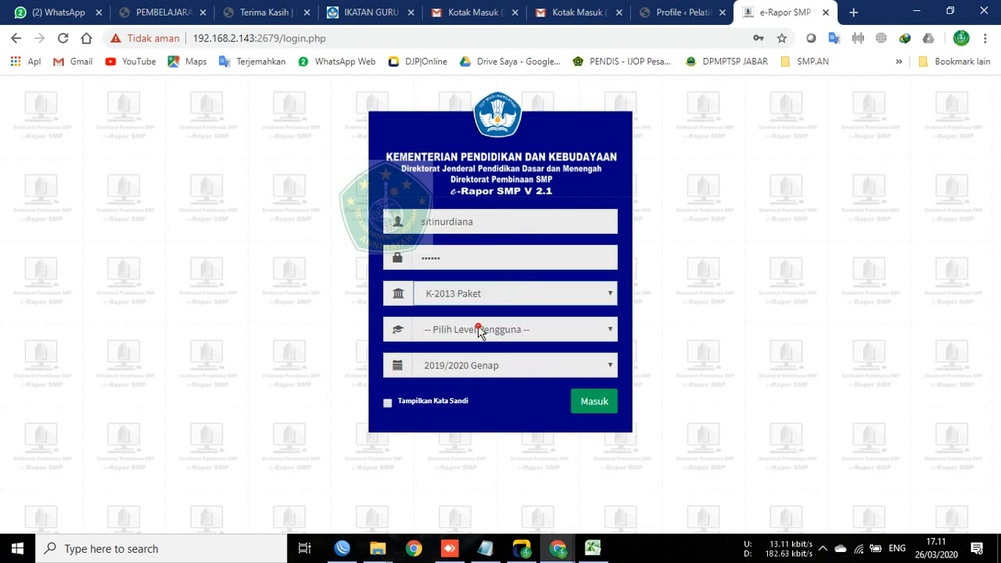
click(487, 330)
click(486, 364)
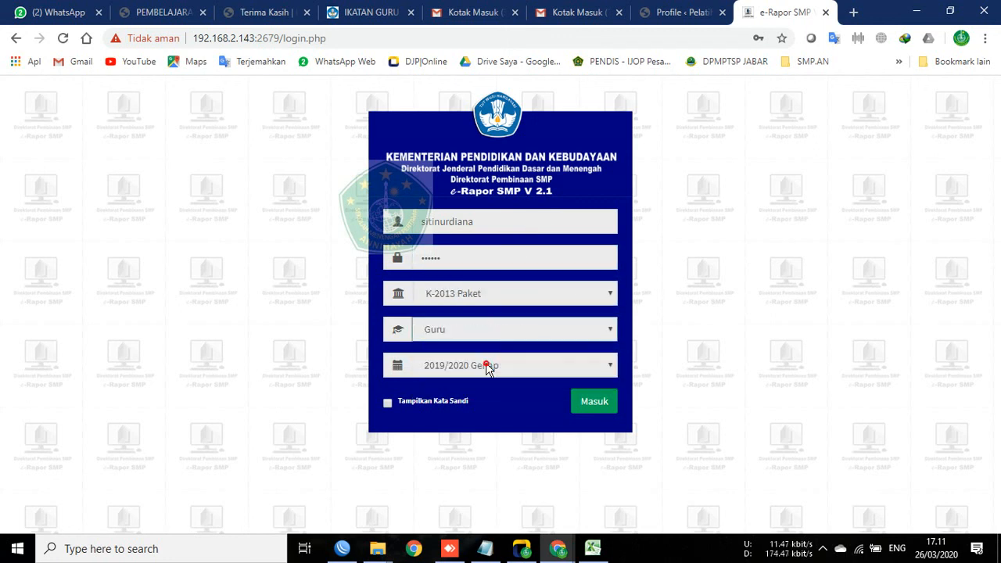
click(503, 366)
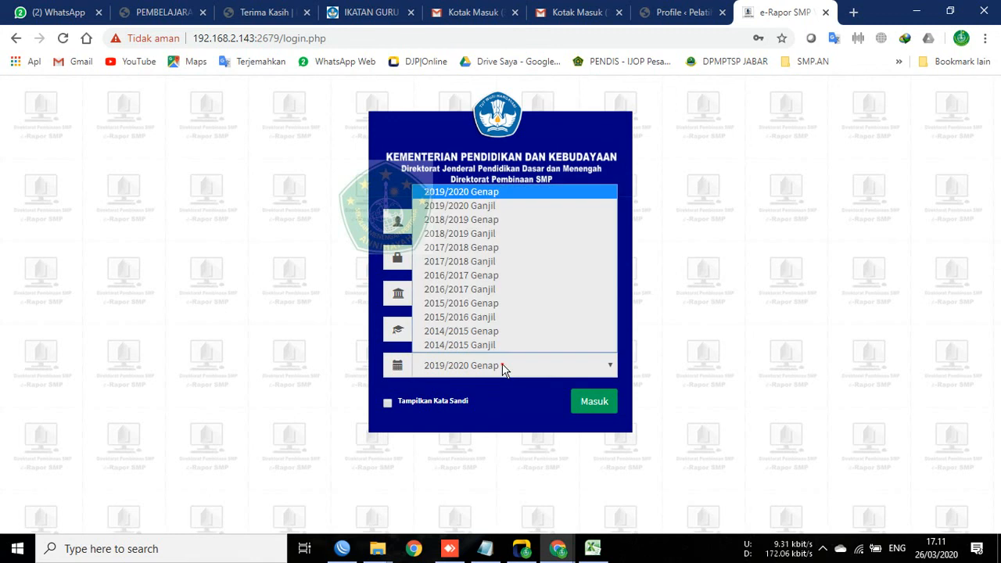
click(496, 208)
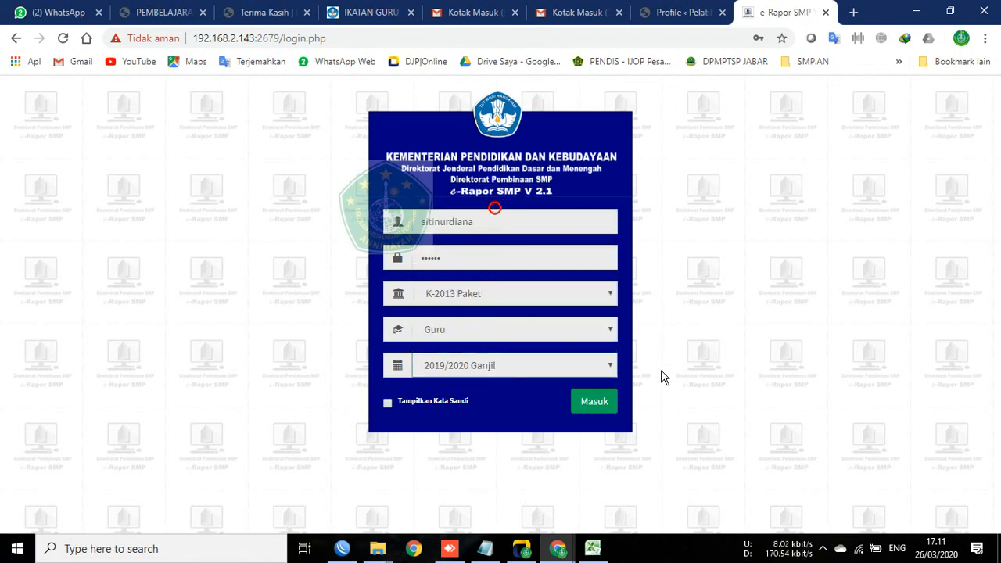
click(593, 407)
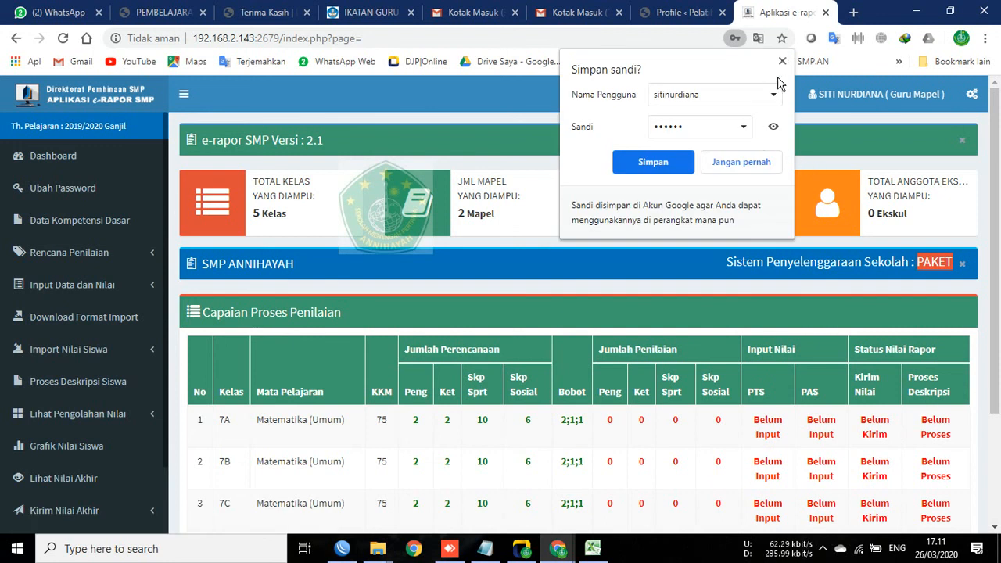
Step: Save the login in Chrome and review the dashboard showing 7A–7C Matematika PTS and PAS still Belum Input
click(681, 165)
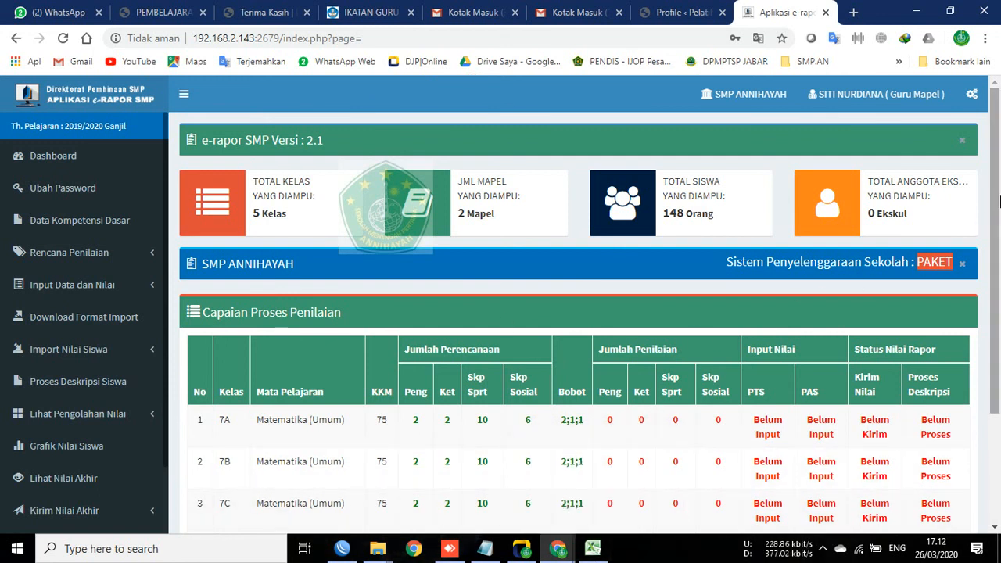
drag(998, 197, 993, 457)
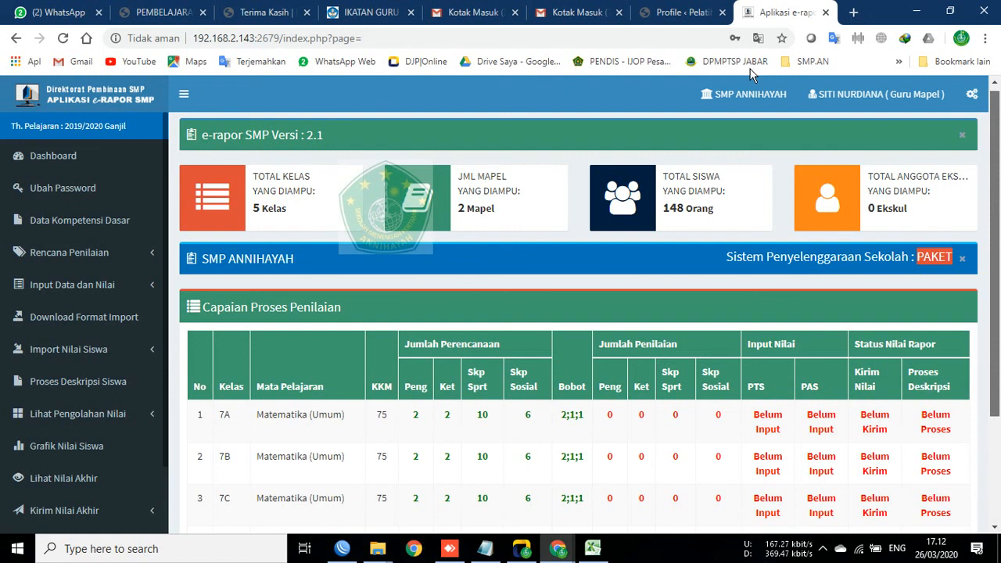
scroll(527, 111, down, 3)
scroll(563, 392, up, 3)
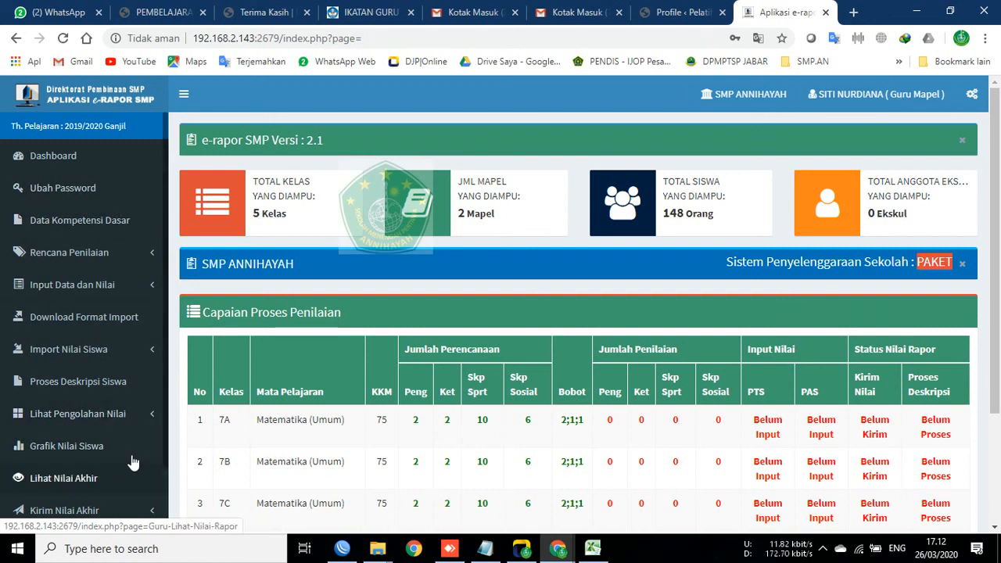
scroll(89, 225, down, 1)
Step: Choose Akses Sebagai Wali Kelas from the user-name menu and confirm both Oke prompts
scroll(89, 394, up, 1)
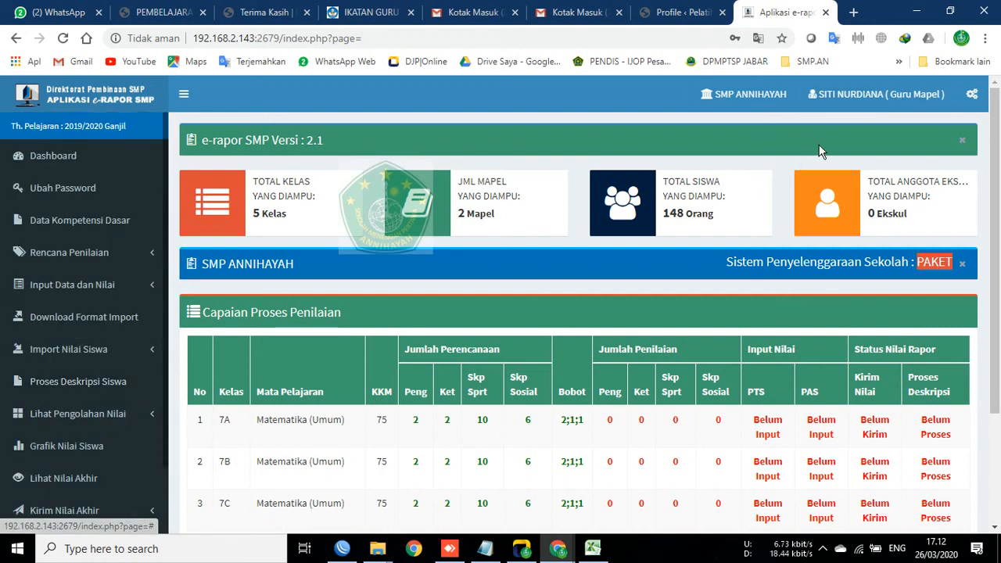
click(852, 93)
click(820, 219)
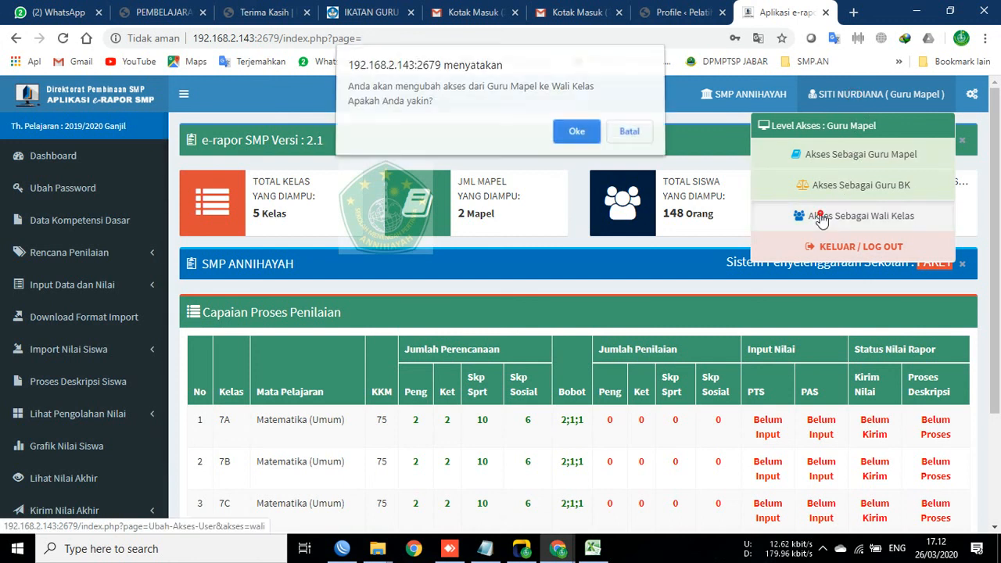
click(575, 136)
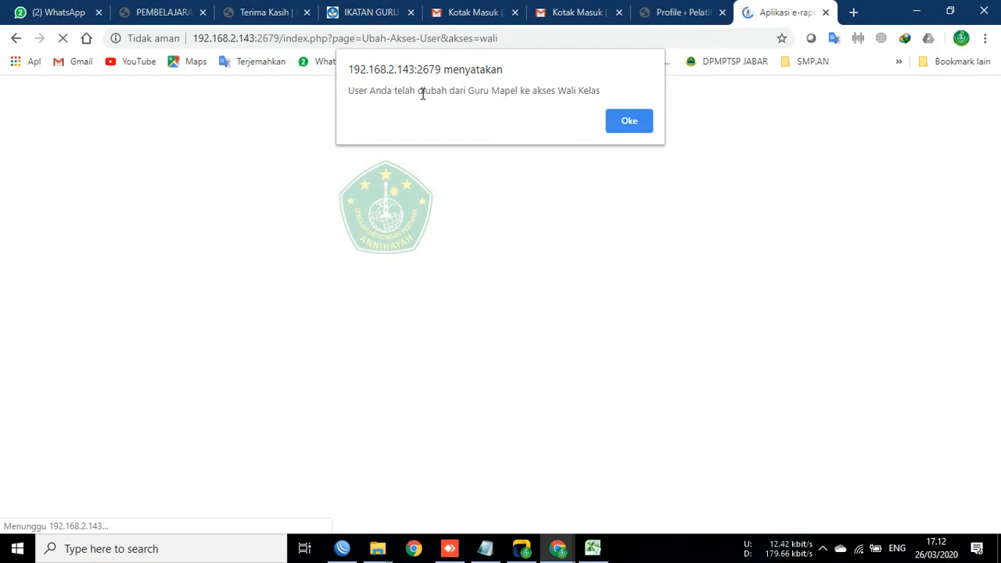
click(632, 125)
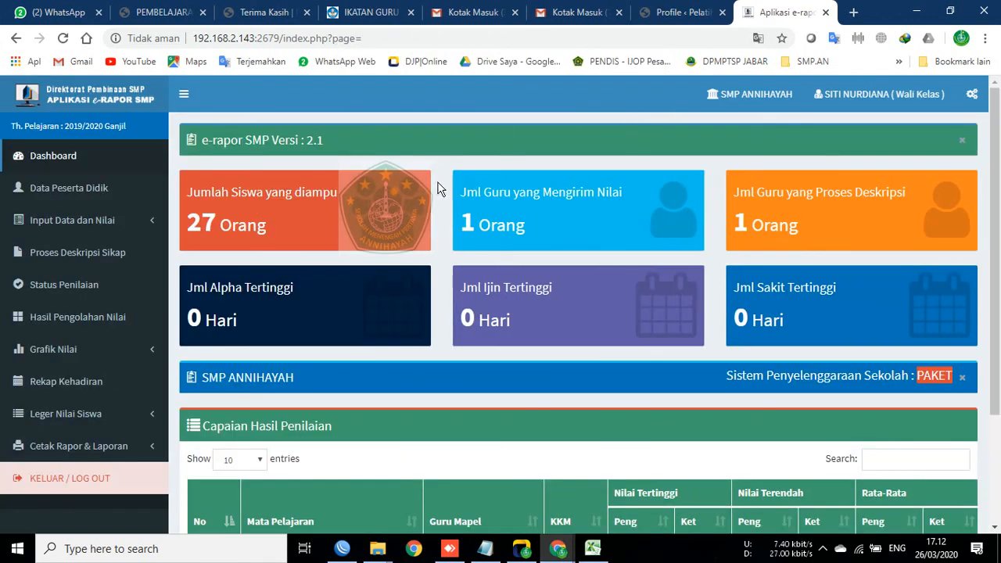
drag(463, 192, 599, 213)
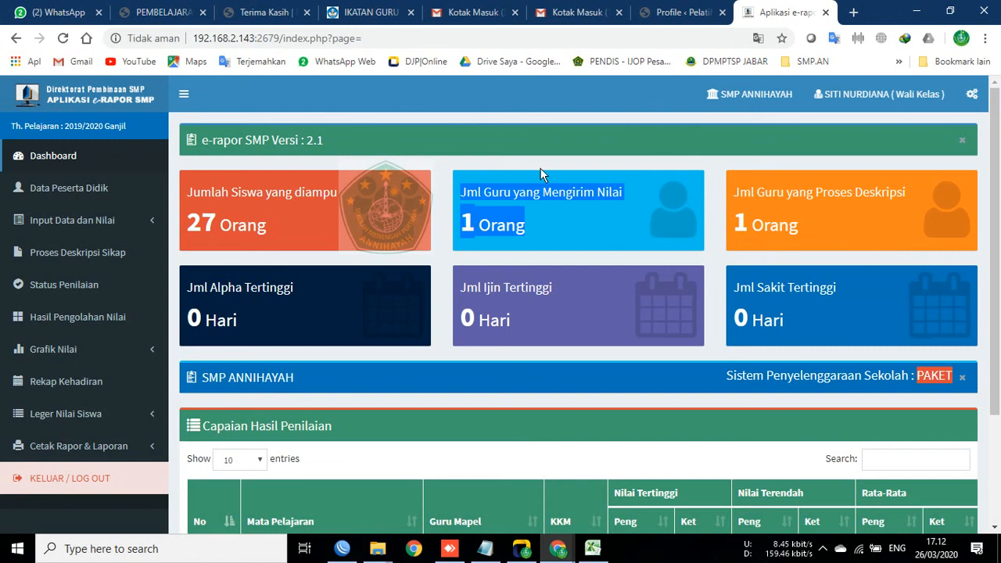
click(499, 318)
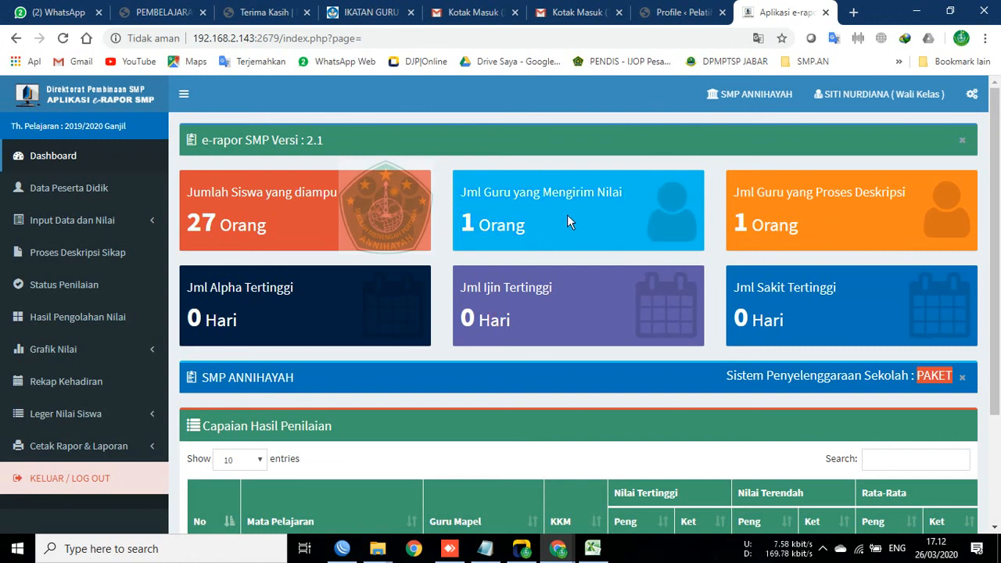
scroll(568, 223, down, 2)
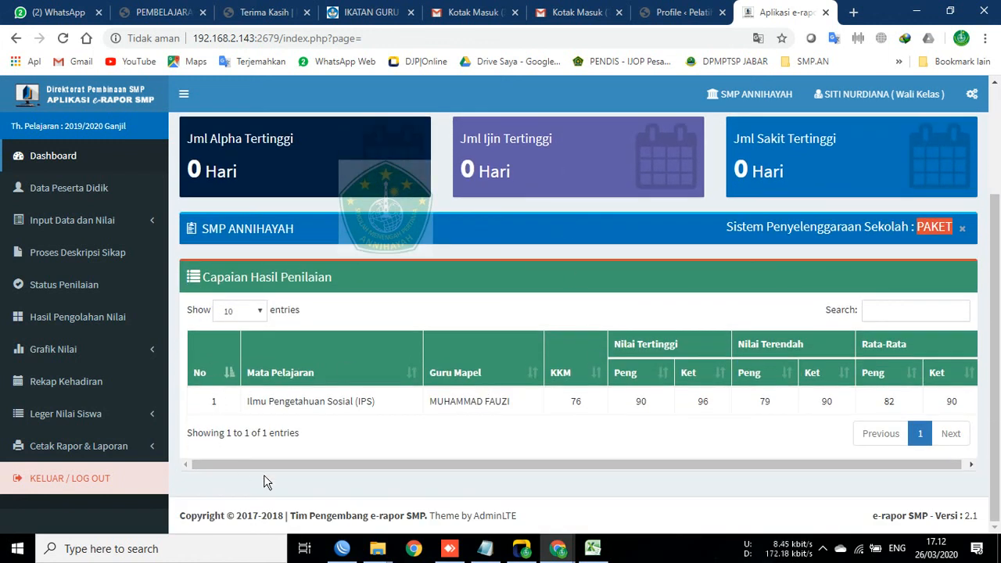
drag(200, 418, 964, 401)
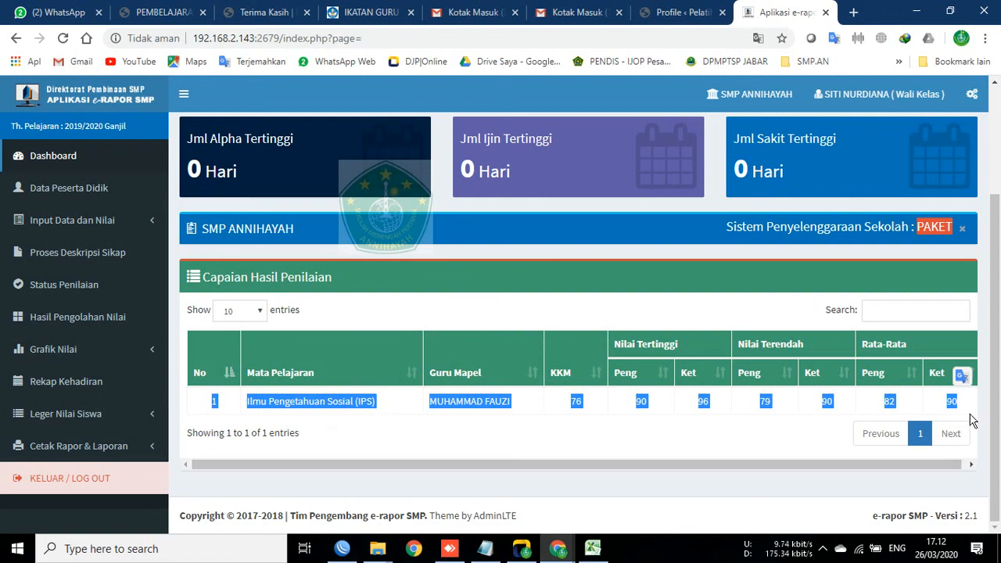
scroll(341, 369, up, 2)
scroll(234, 406, down, 2)
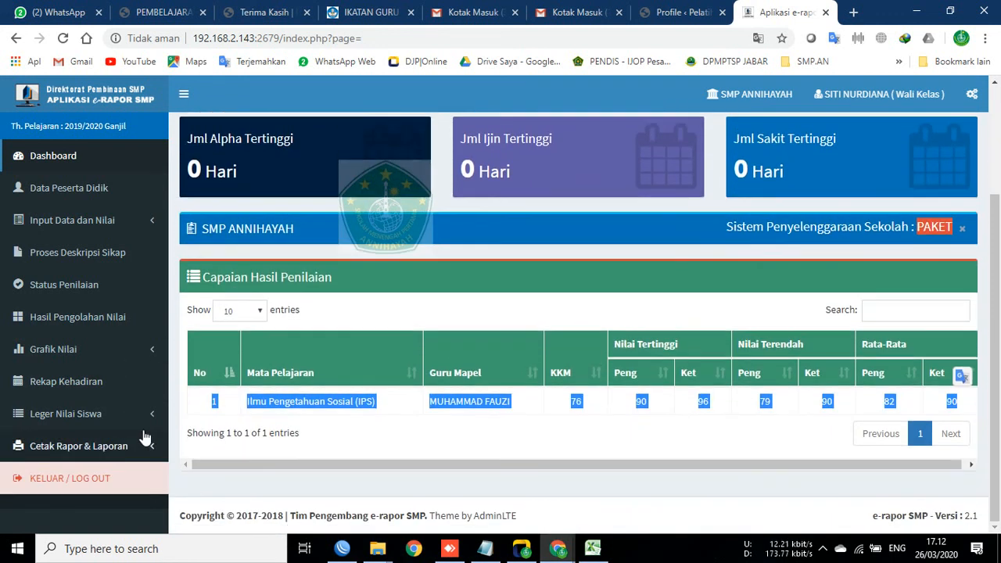
scroll(554, 381, up, 2)
drag(457, 197, 874, 216)
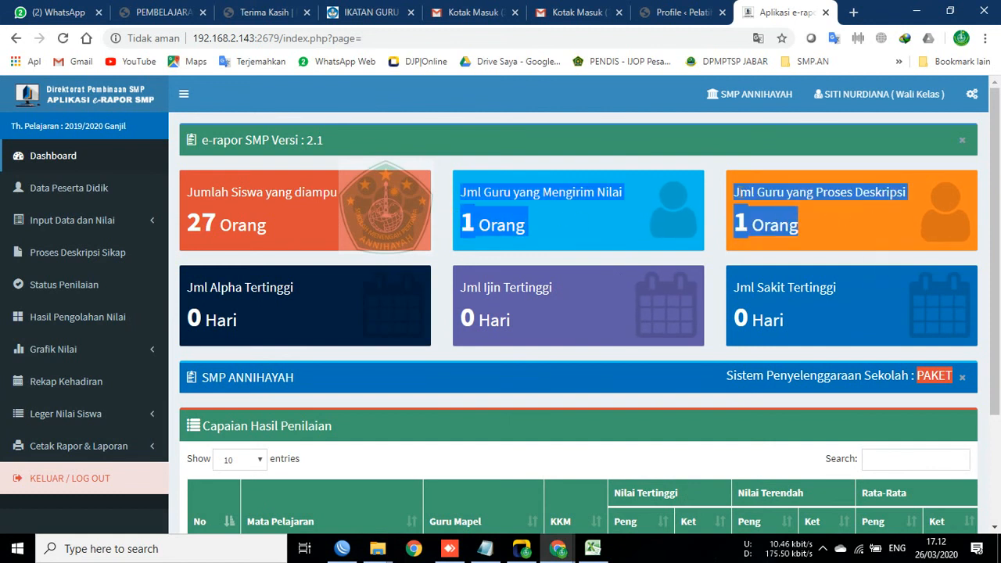
click(814, 221)
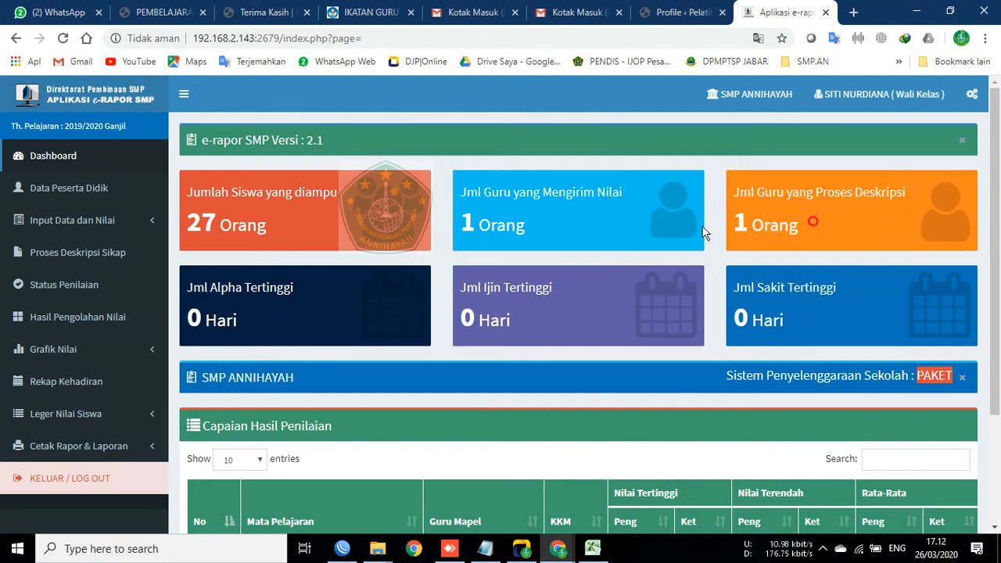
scroll(366, 270, down, 2)
scroll(639, 403, up, 2)
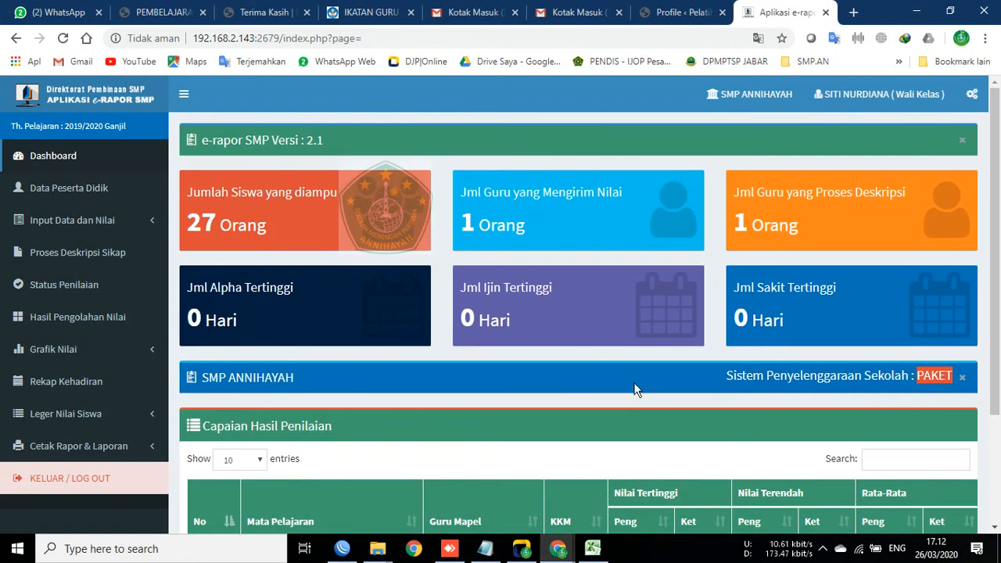
click(71, 189)
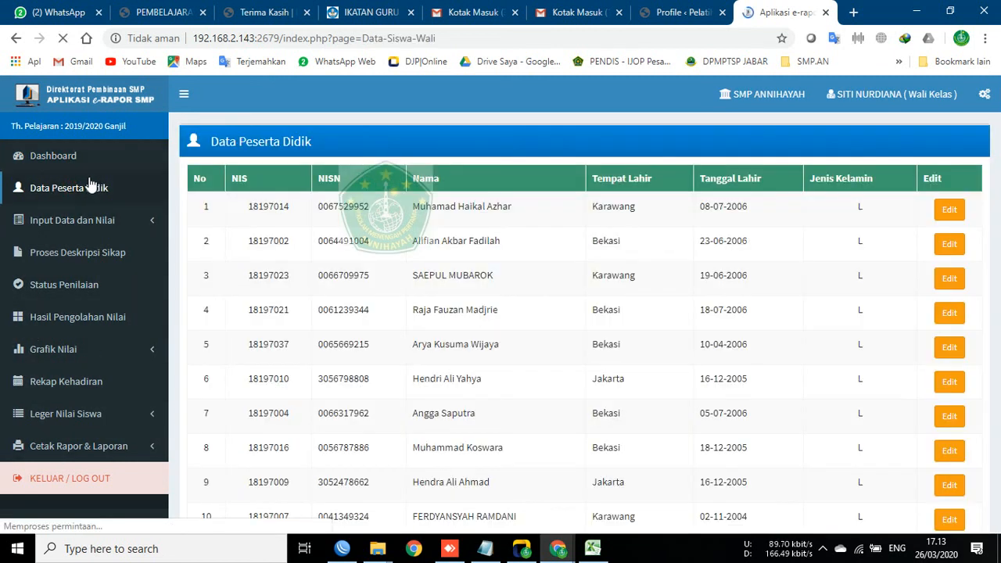
click(94, 222)
click(98, 249)
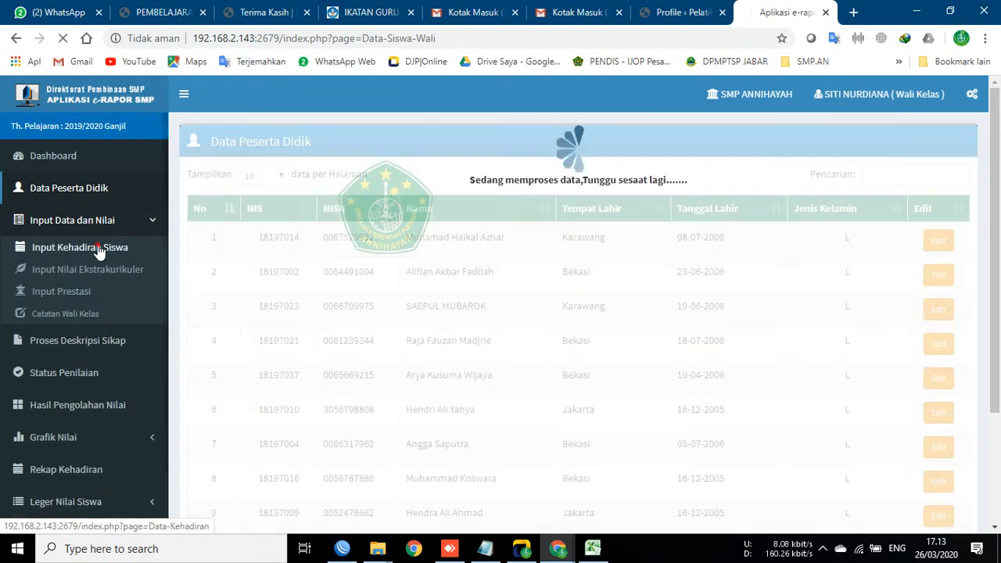
click(69, 158)
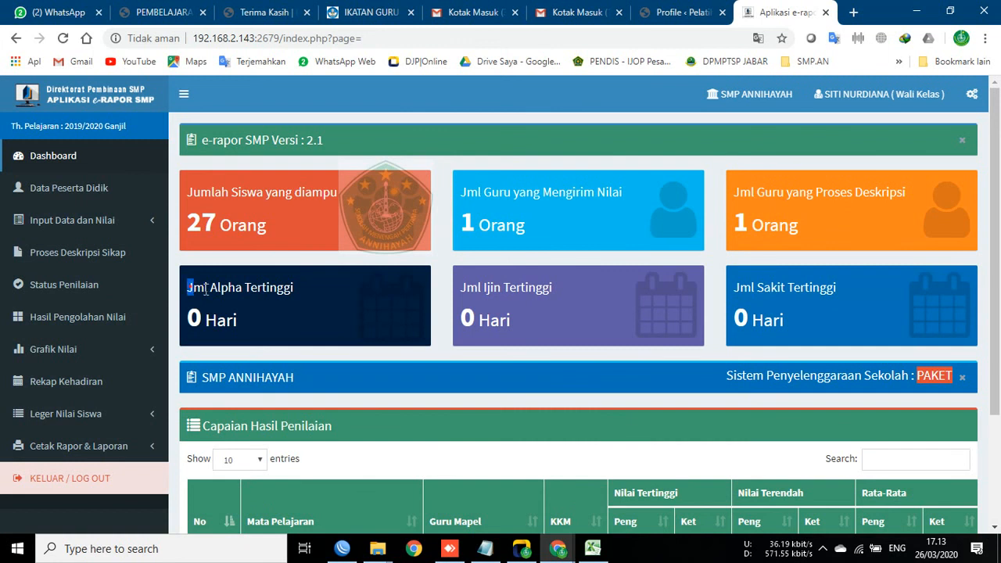
drag(205, 289, 333, 291)
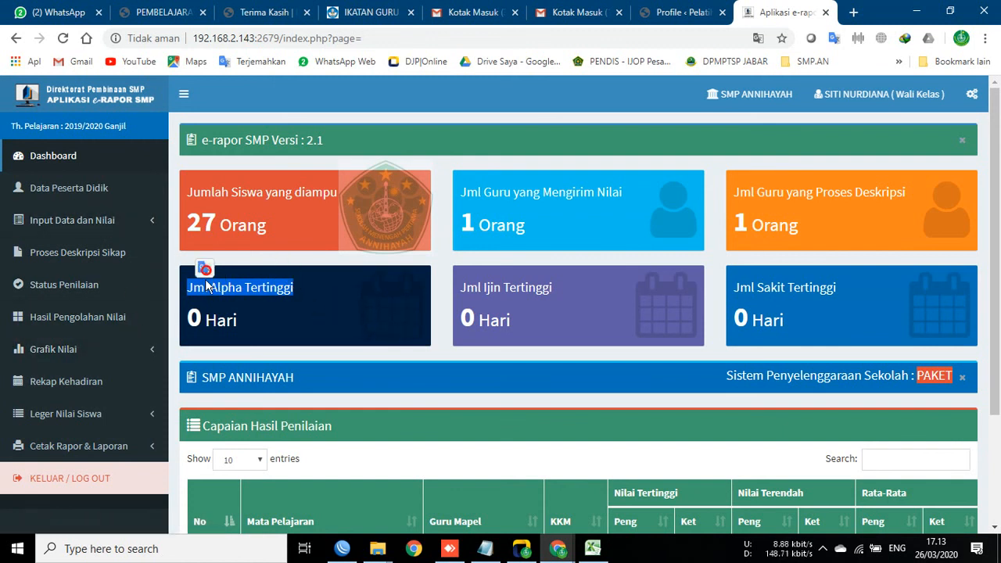
click(286, 269)
drag(172, 288, 970, 258)
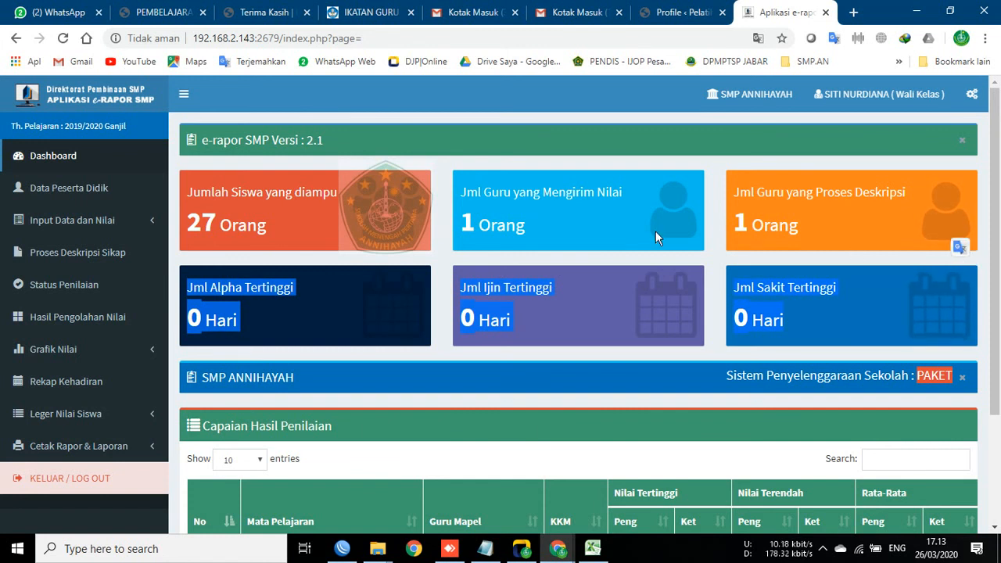
click(545, 163)
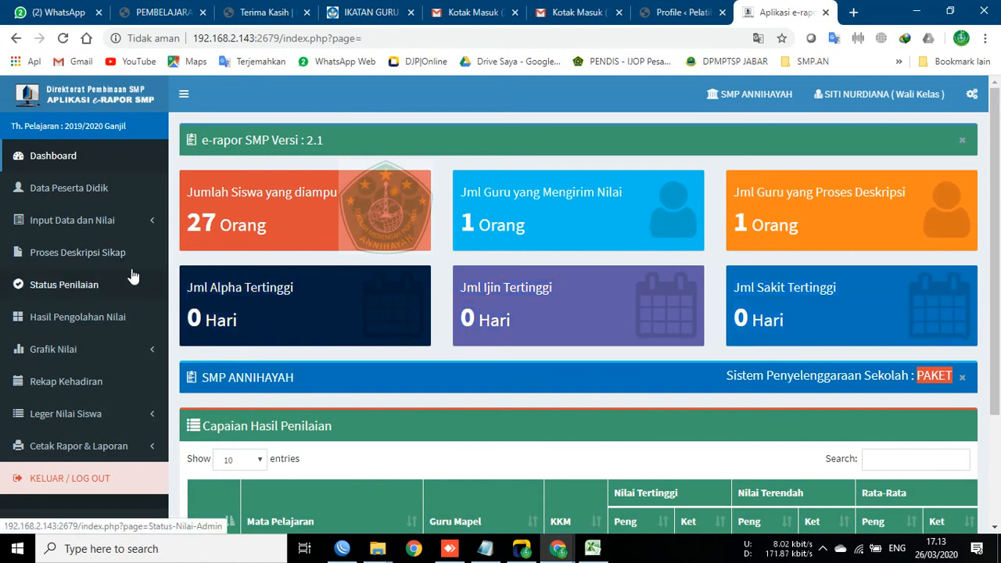
click(94, 223)
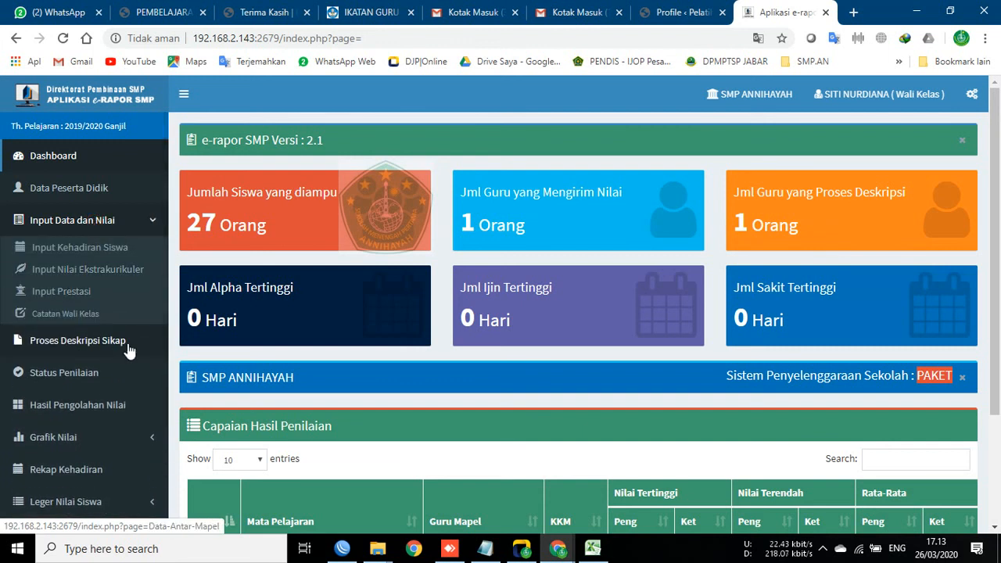
Step: Show class 8A's student list on the Hasil Pengolahan Nilai page
click(132, 413)
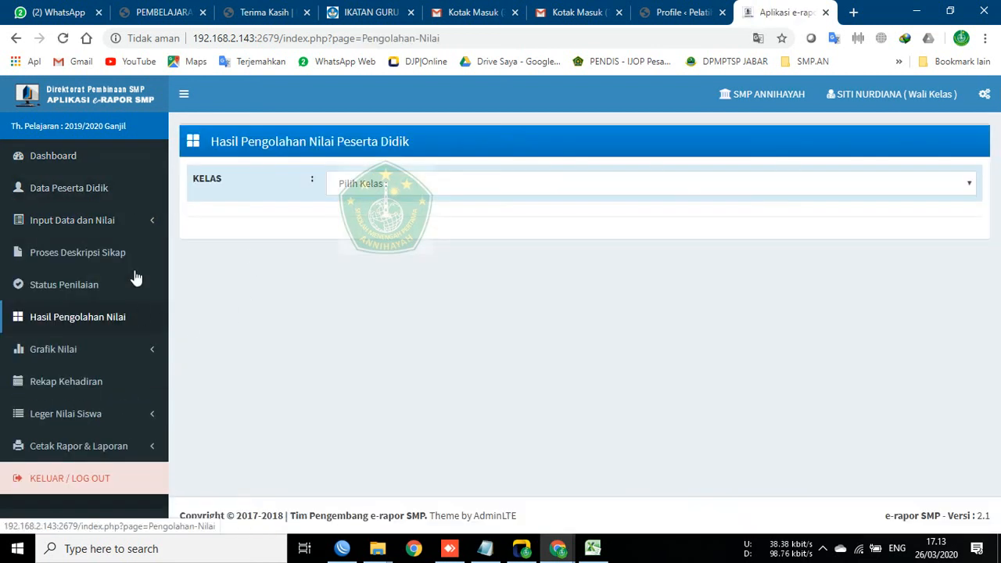
click(337, 193)
click(359, 216)
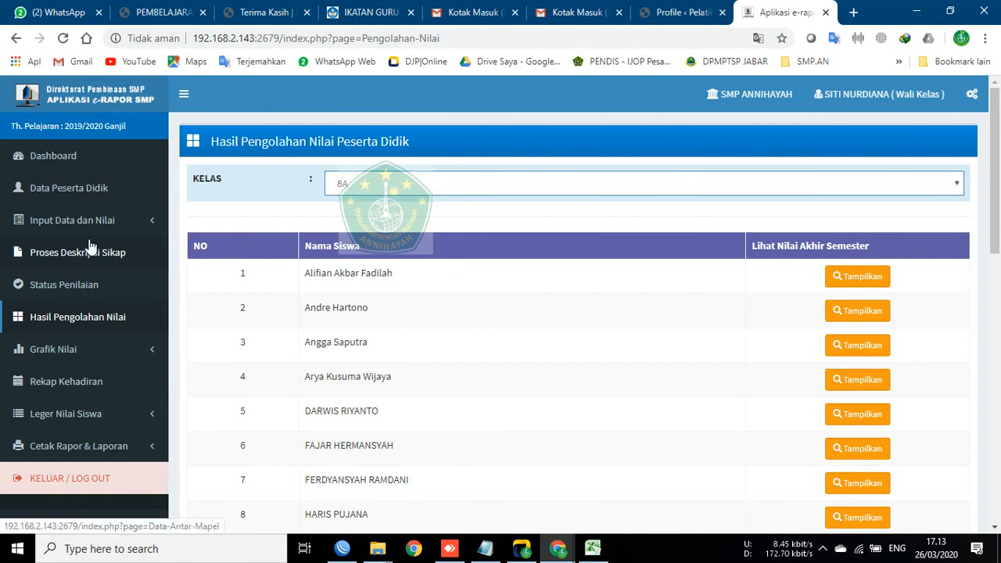
Step: Load class 8A in Proses Deskripsi Sikap, showing spiritual and social attitudes graded B
click(110, 262)
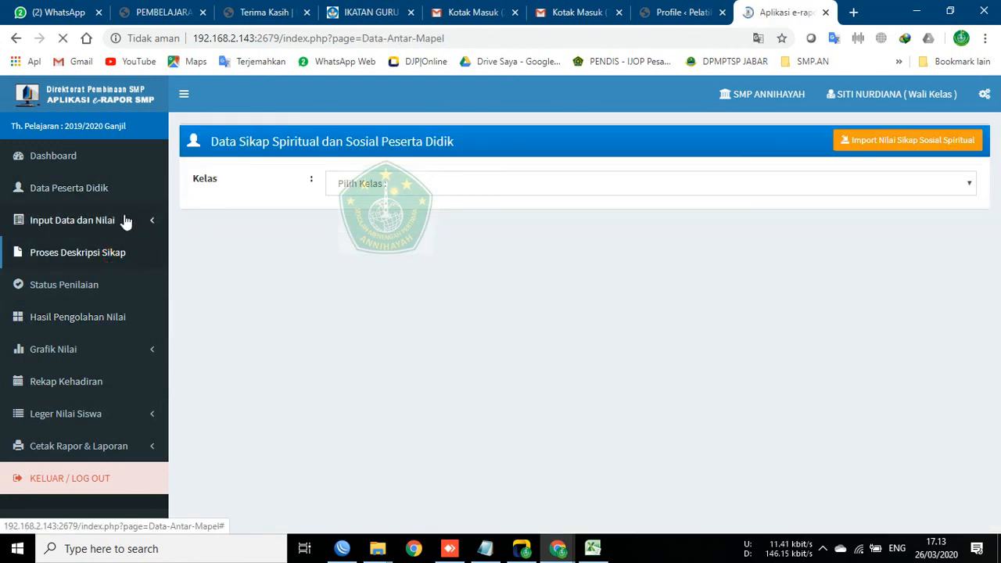
click(373, 183)
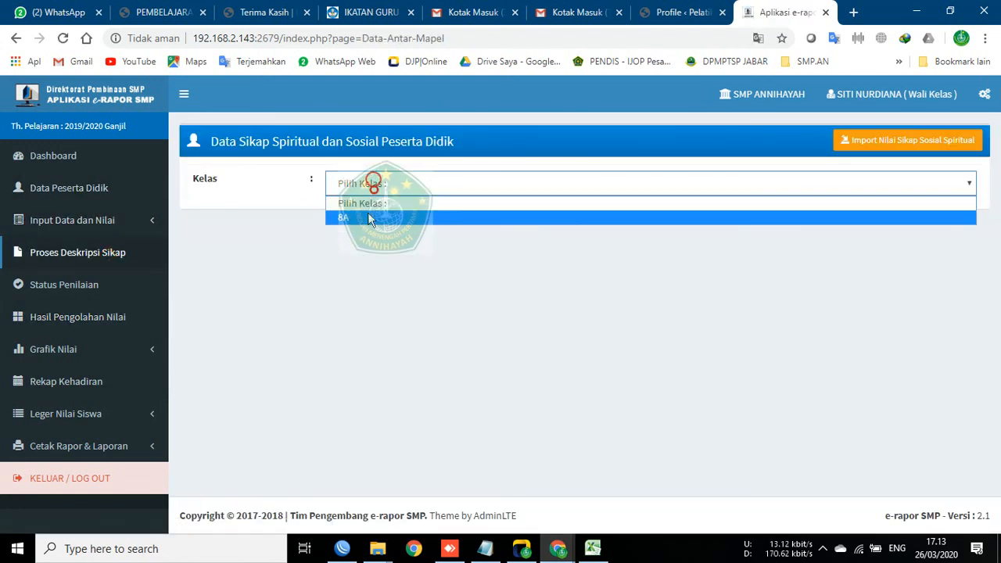
click(359, 215)
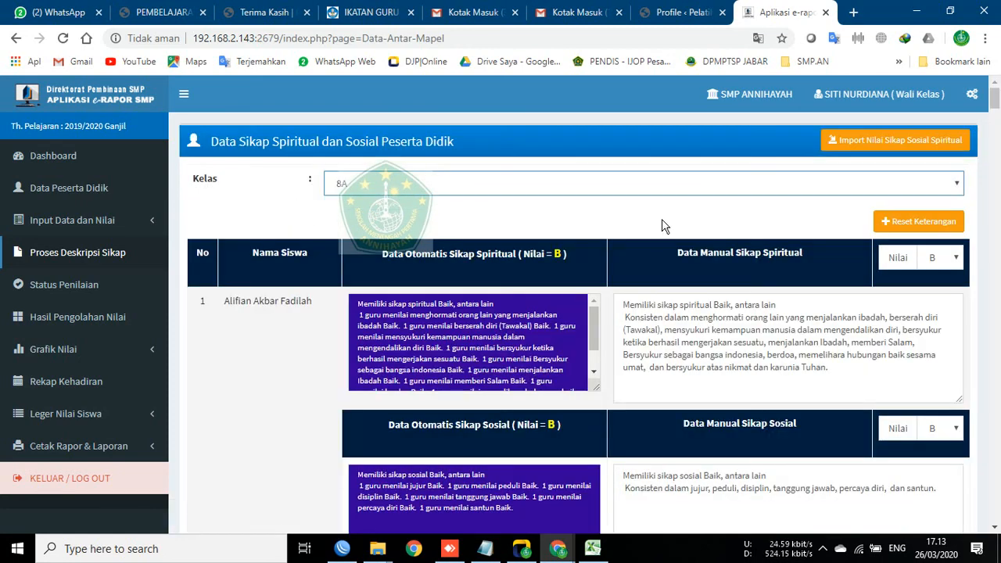
scroll(348, 324, down, 2)
scroll(383, 316, up, 2)
scroll(304, 335, down, 4)
scroll(273, 402, up, 4)
click(79, 220)
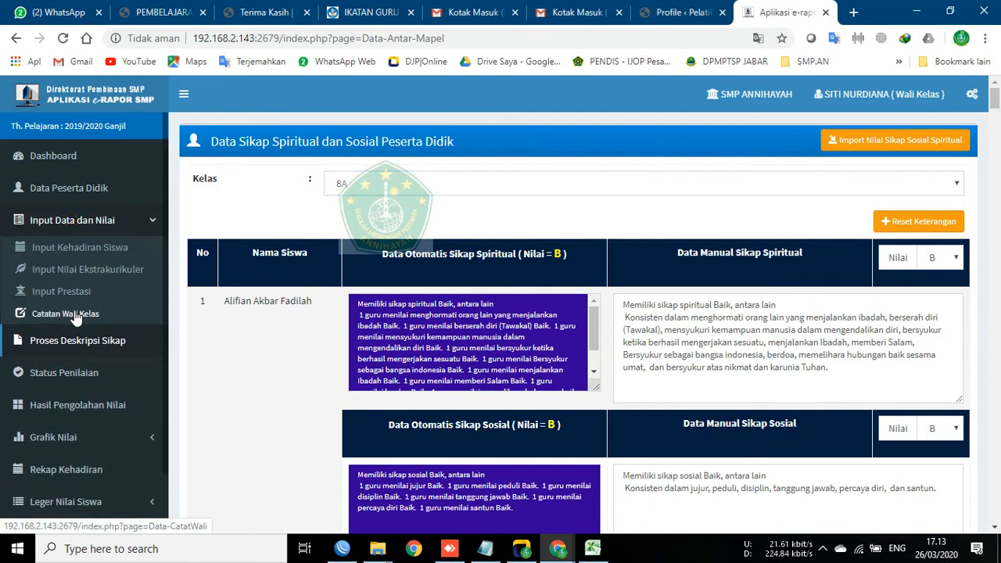
Step: Check class 8A's Input Kehadiran Siswa table with blank absences, then return to the Dashboard
click(85, 256)
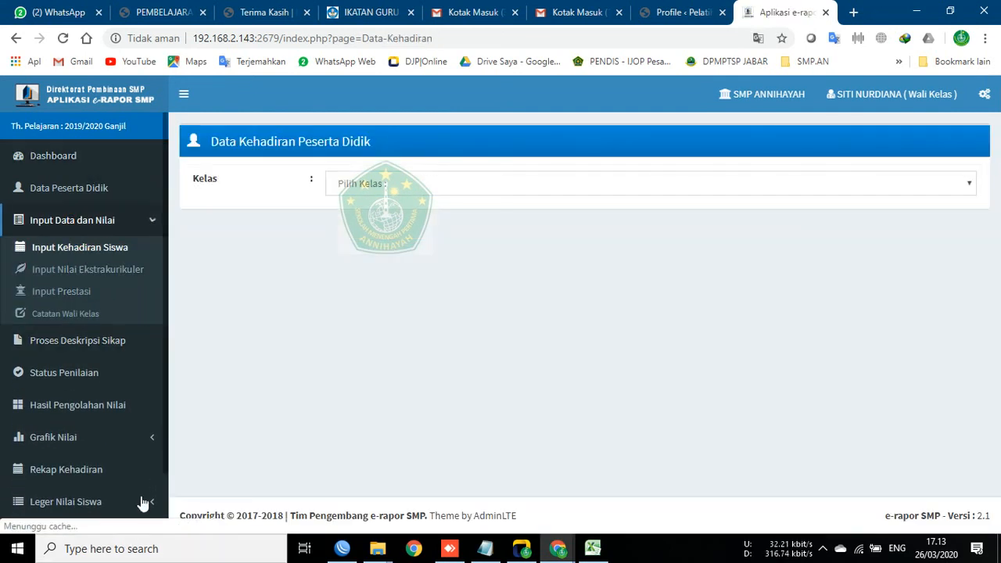
click(344, 183)
click(346, 212)
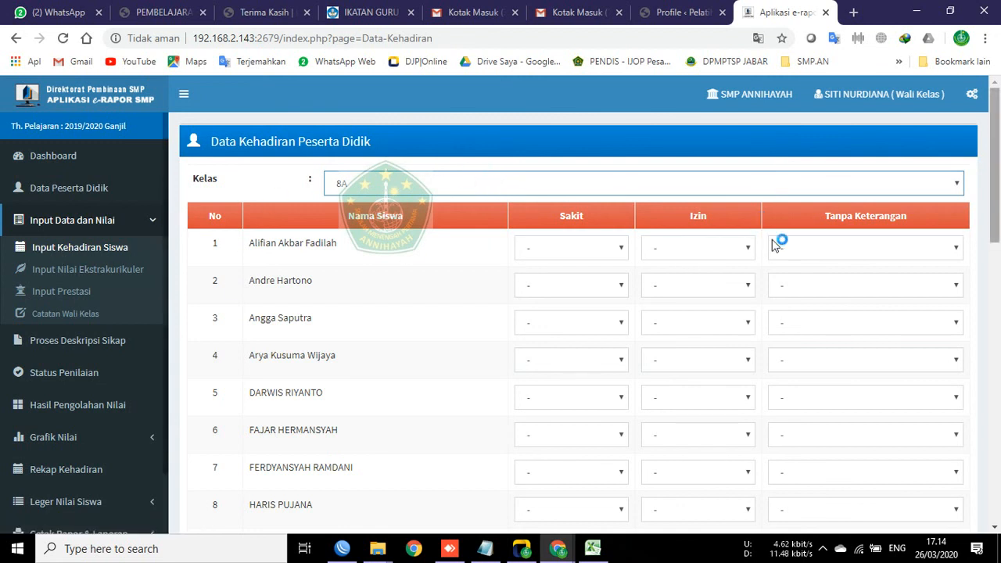
click(106, 219)
click(79, 155)
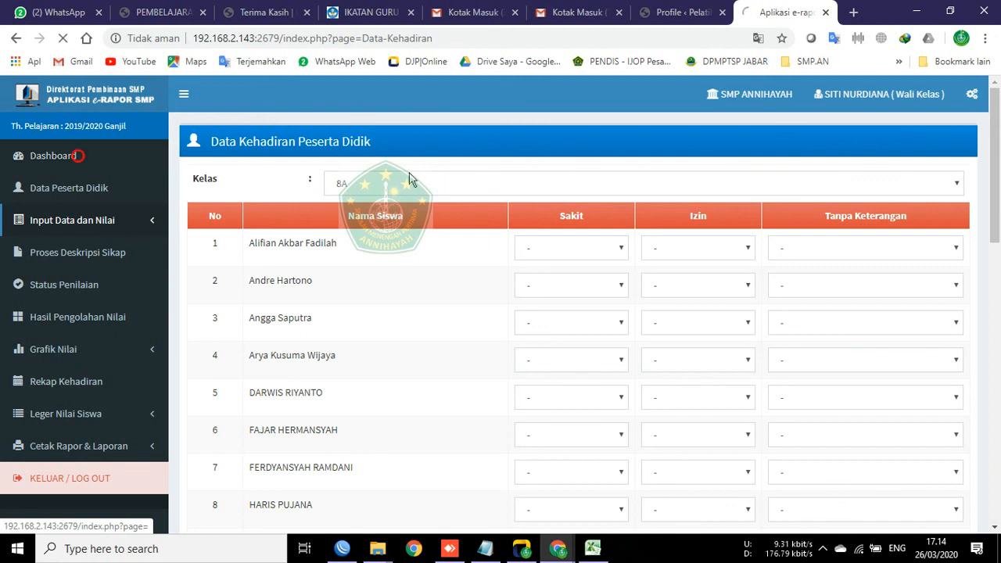
Step: Scroll to Capaian Hasil Penilaian: IPS highest 90/96, lowest 79/90, average 82/90
scroll(707, 310, down, 2)
scroll(537, 398, up, 2)
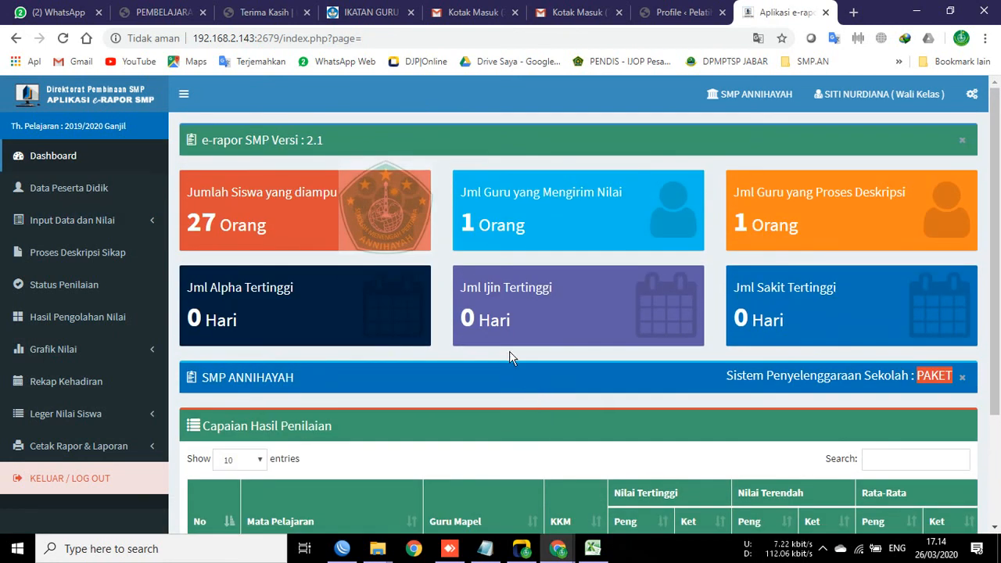
mouse_move(593, 548)
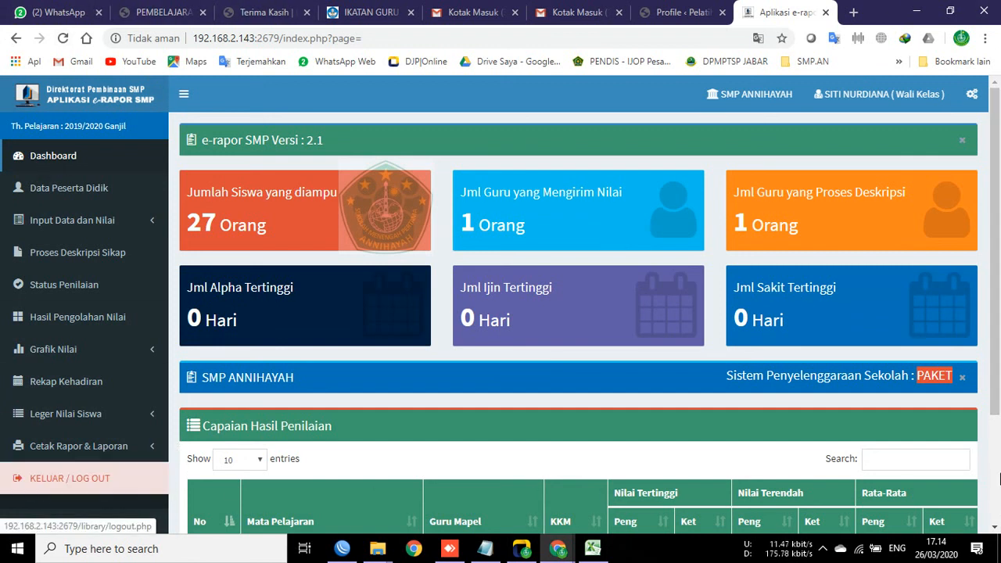
mouse_move(996, 187)
mouse_down()
mouse_move(996, 285)
mouse_move(995, 187)
mouse_up()
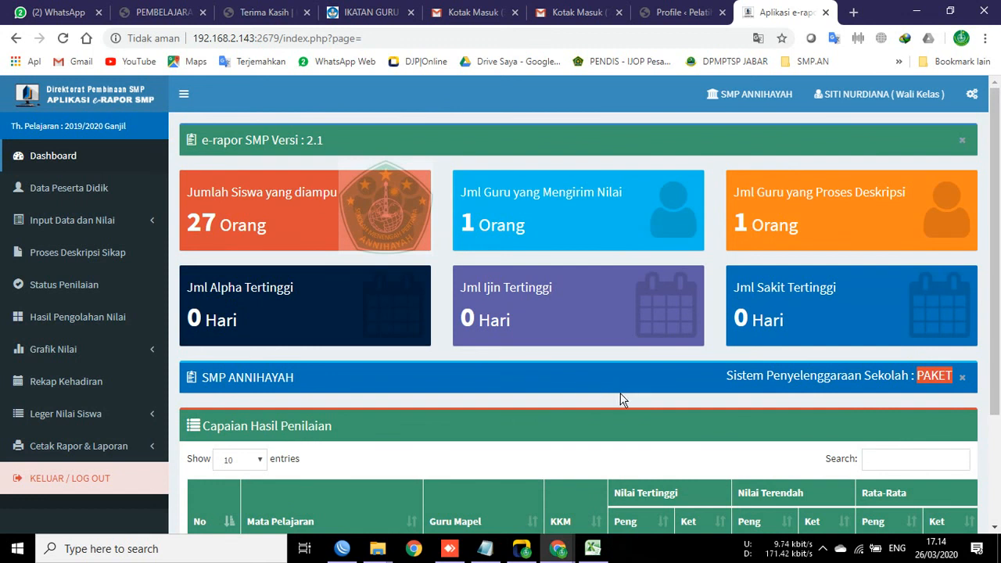
scroll(621, 399, down, 3)
scroll(642, 402, up, 3)
Step: Choose KELUAR / LOG OUT from the user-name menu in the header
click(864, 94)
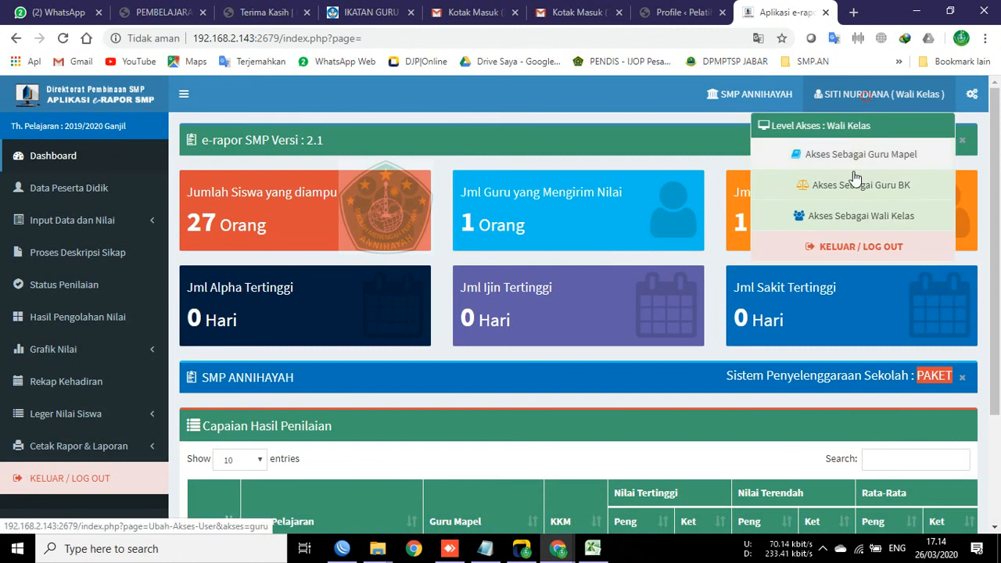
click(828, 247)
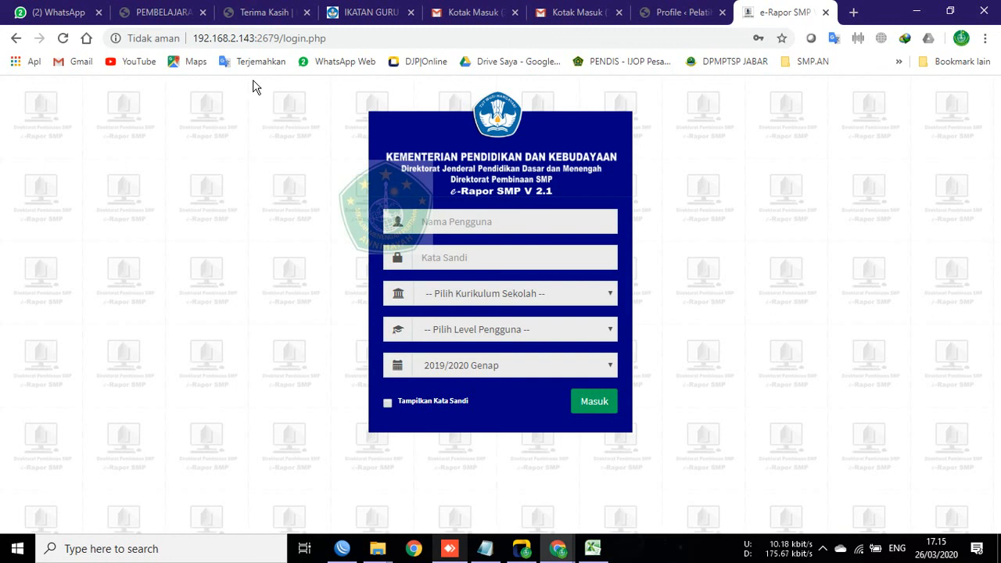
click(284, 158)
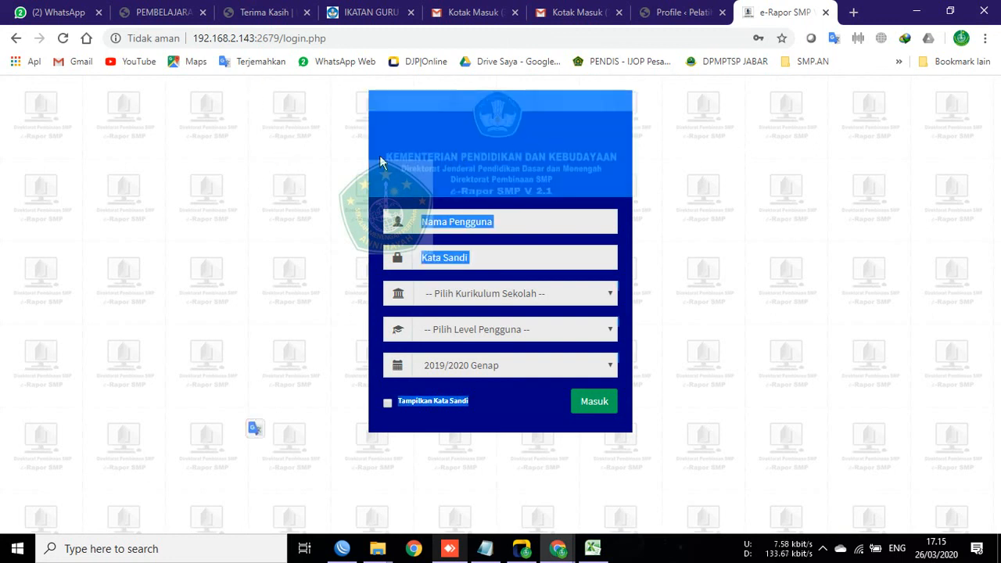
click(596, 161)
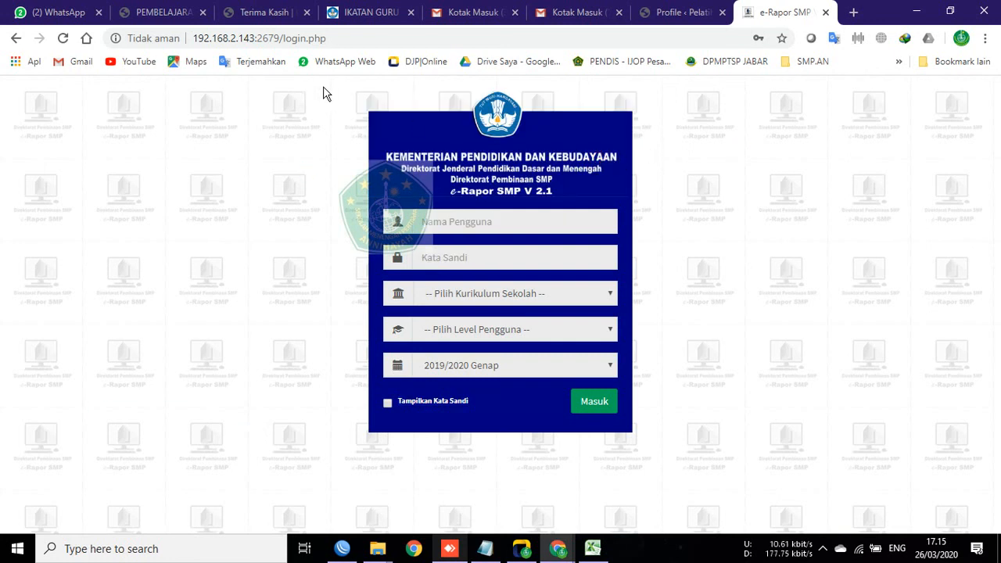
drag(244, 80, 283, 437)
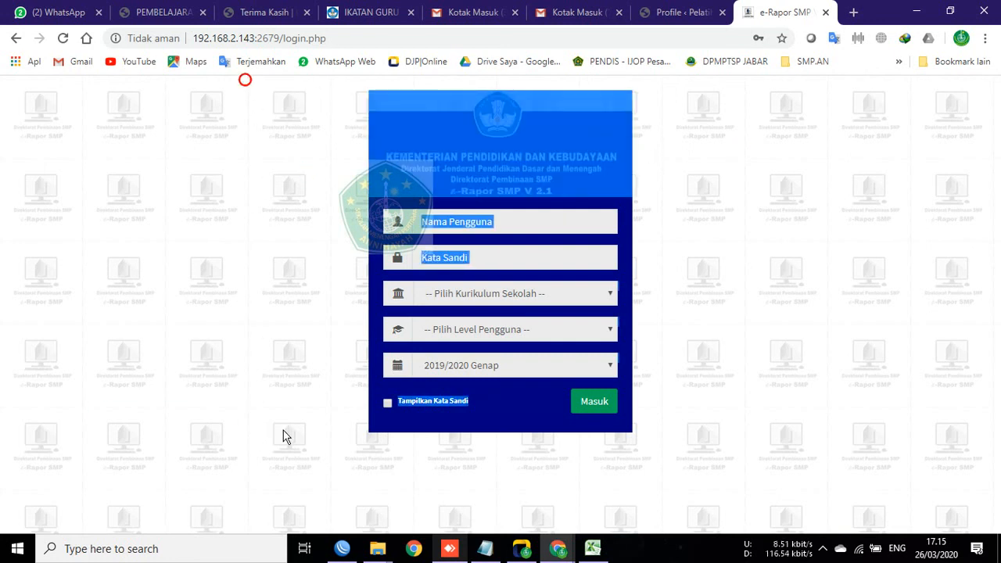
click(718, 417)
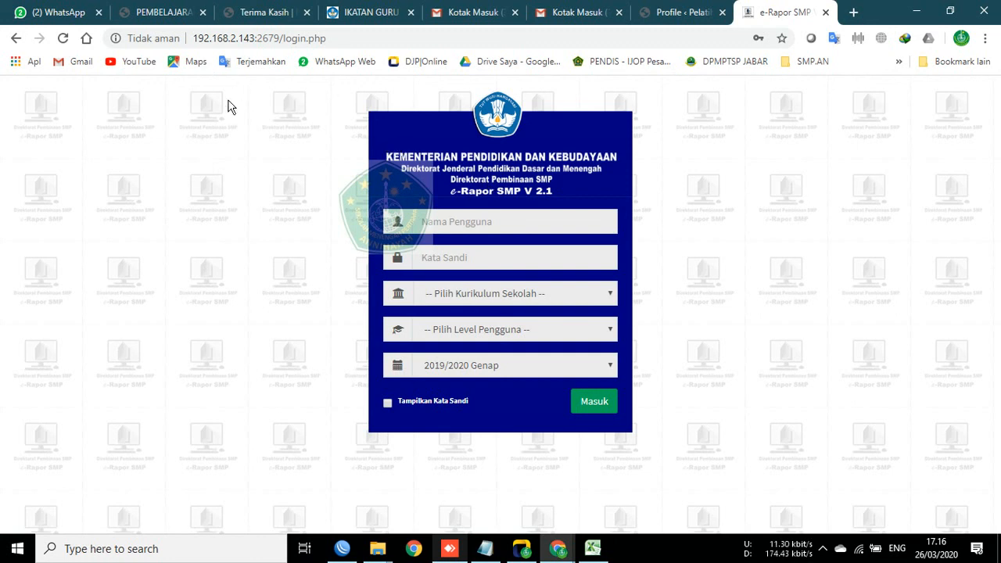
click(822, 551)
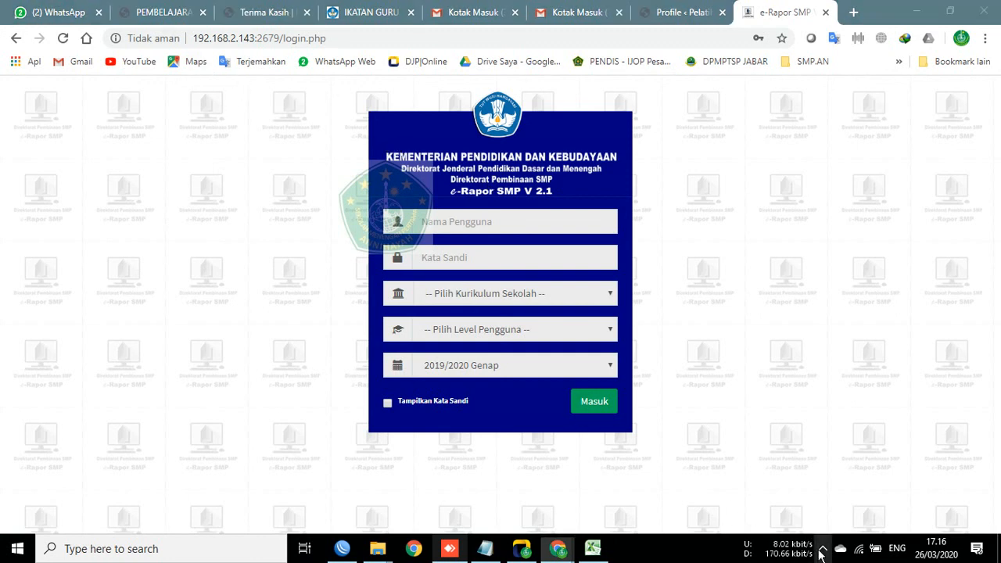